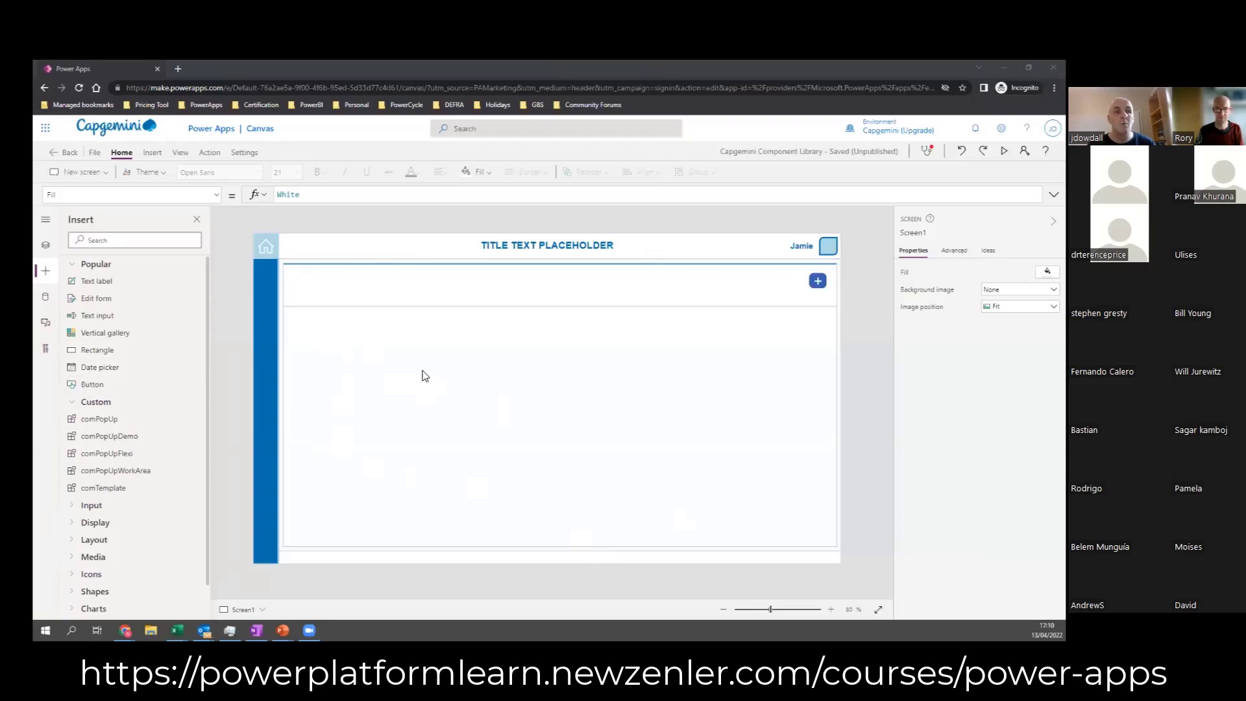
Step: Move the plus button from the sub-menu strip up into the template header, just beside the user name
click(662, 404)
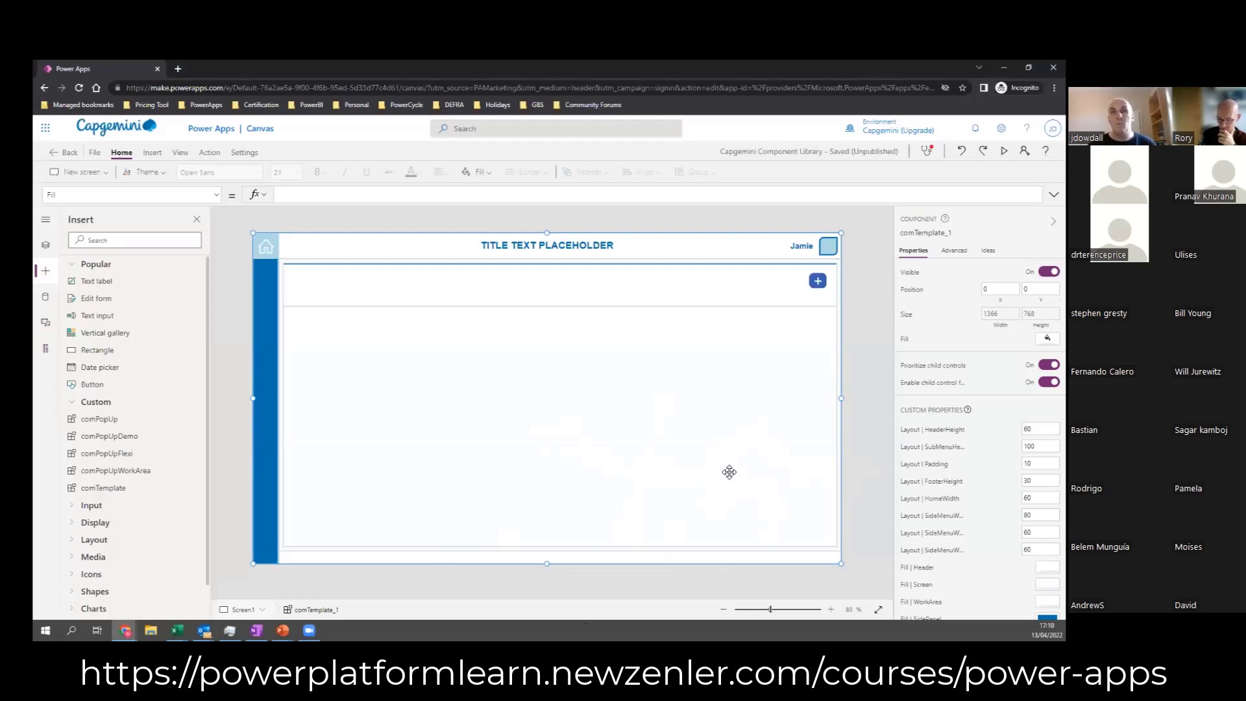
scroll(968, 445, down, 1)
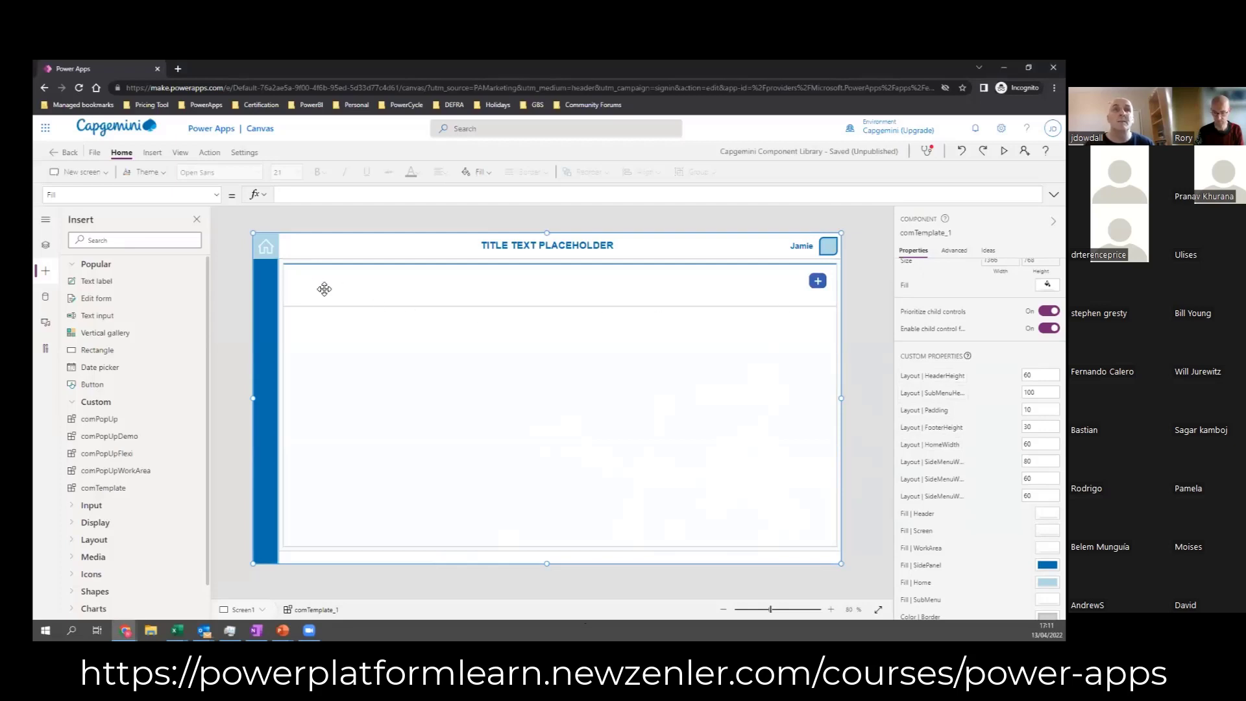
click(818, 281)
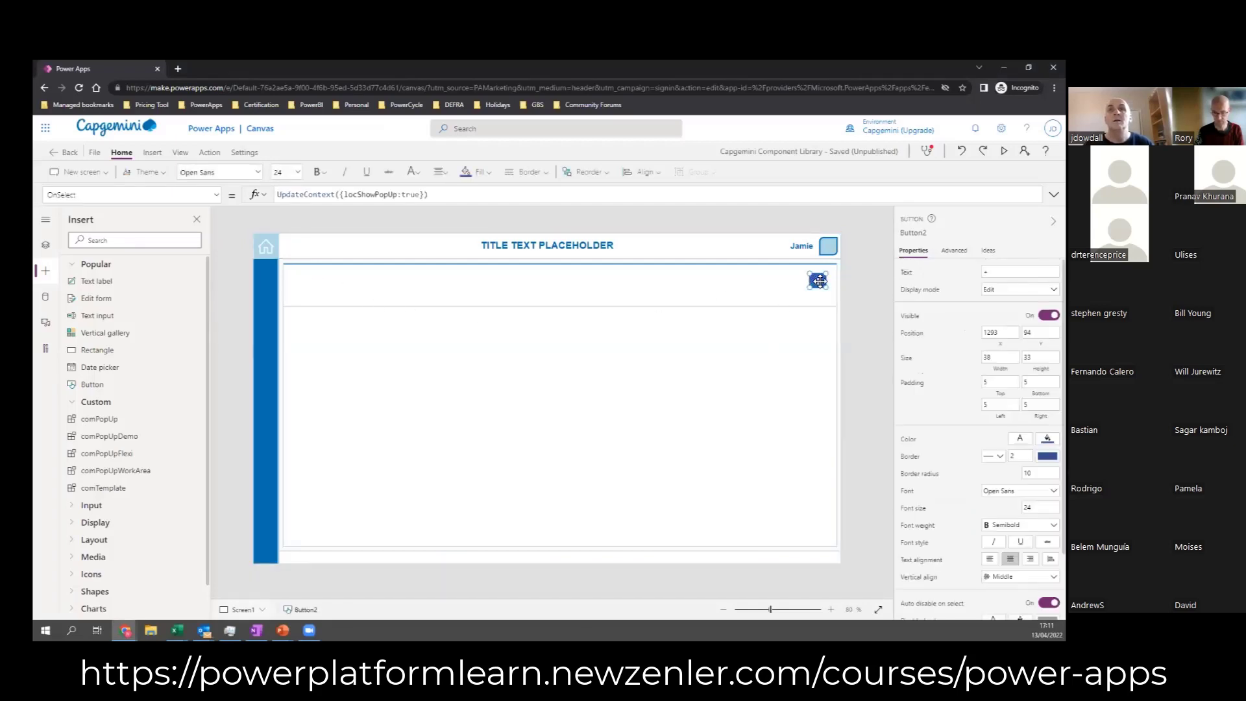
drag(818, 282, 769, 250)
Step: Set the template component's sub-menu height to 0 and its layout padding to 10
click(767, 285)
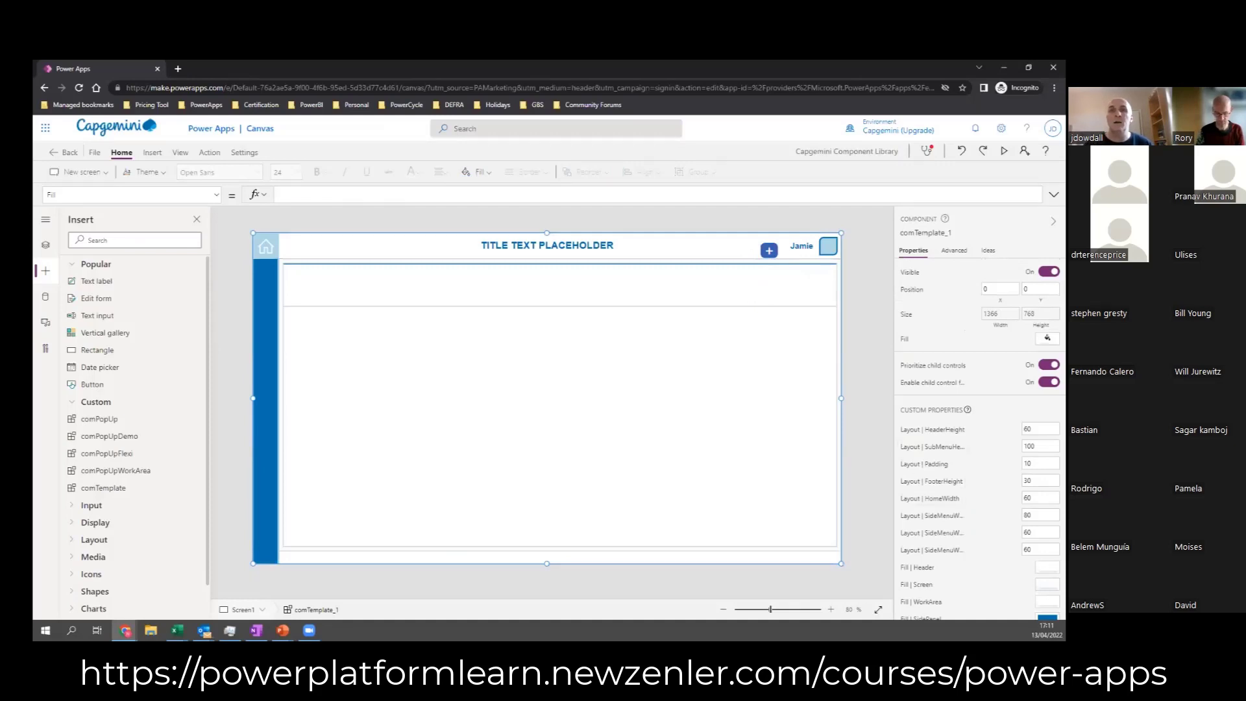
click(1029, 446)
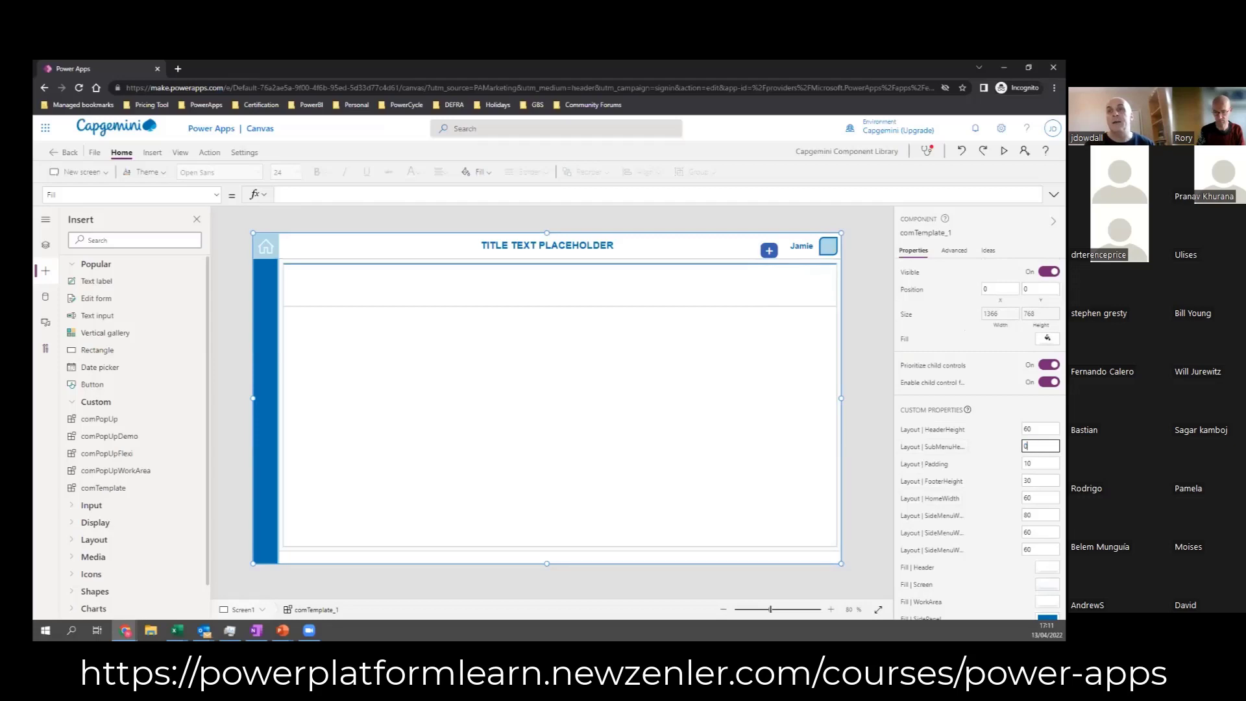
key(Tab)
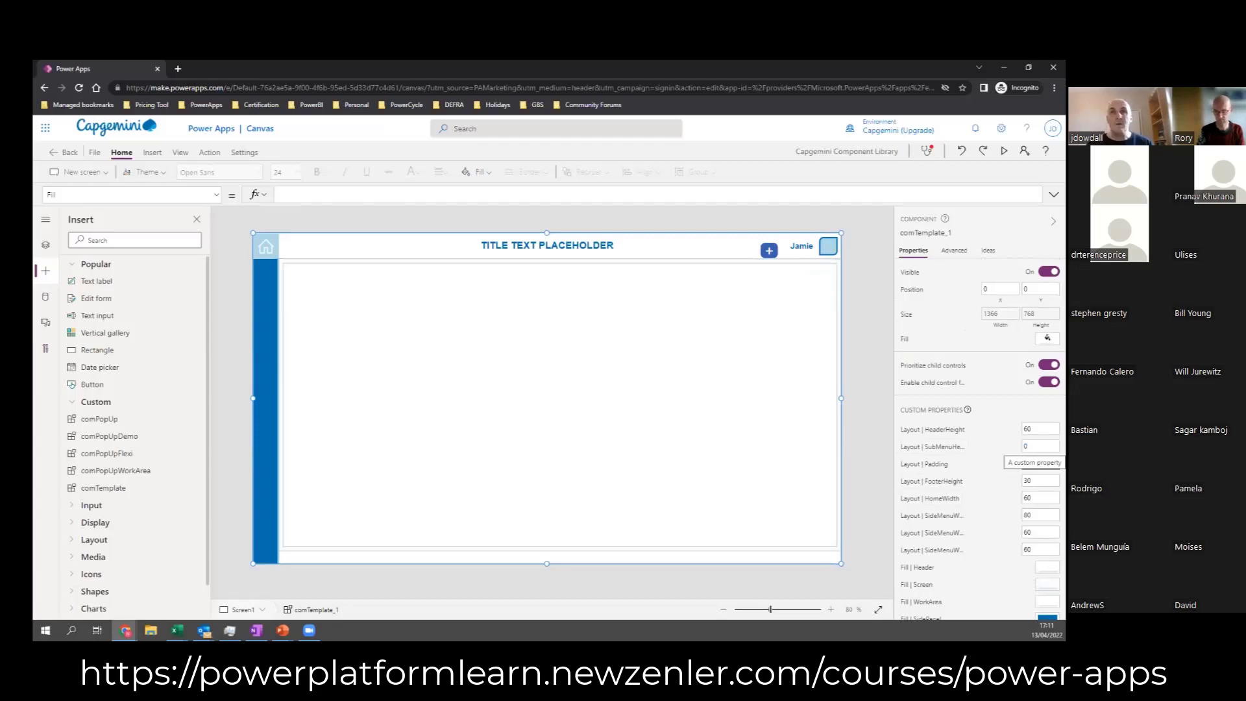
text(10)
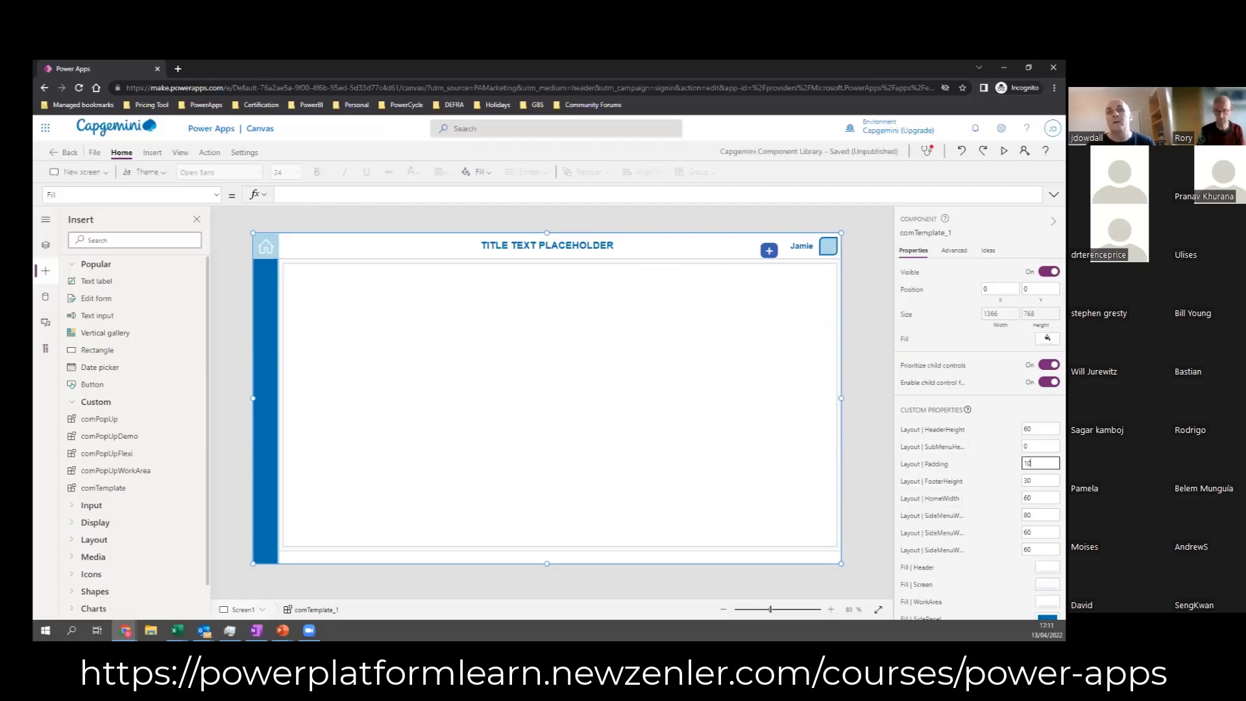
Step: Change the template component's main title label to "Components Demo DS"
scroll(980, 435, down, 3)
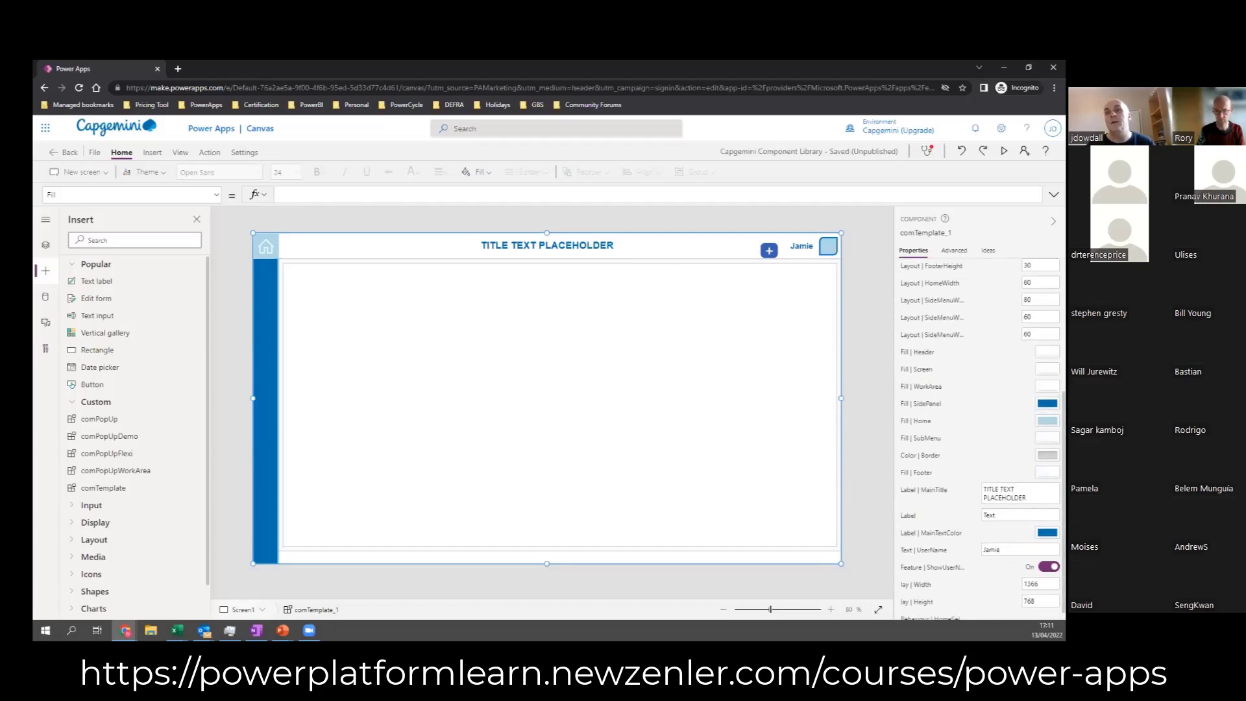
drag(1030, 499, 981, 489)
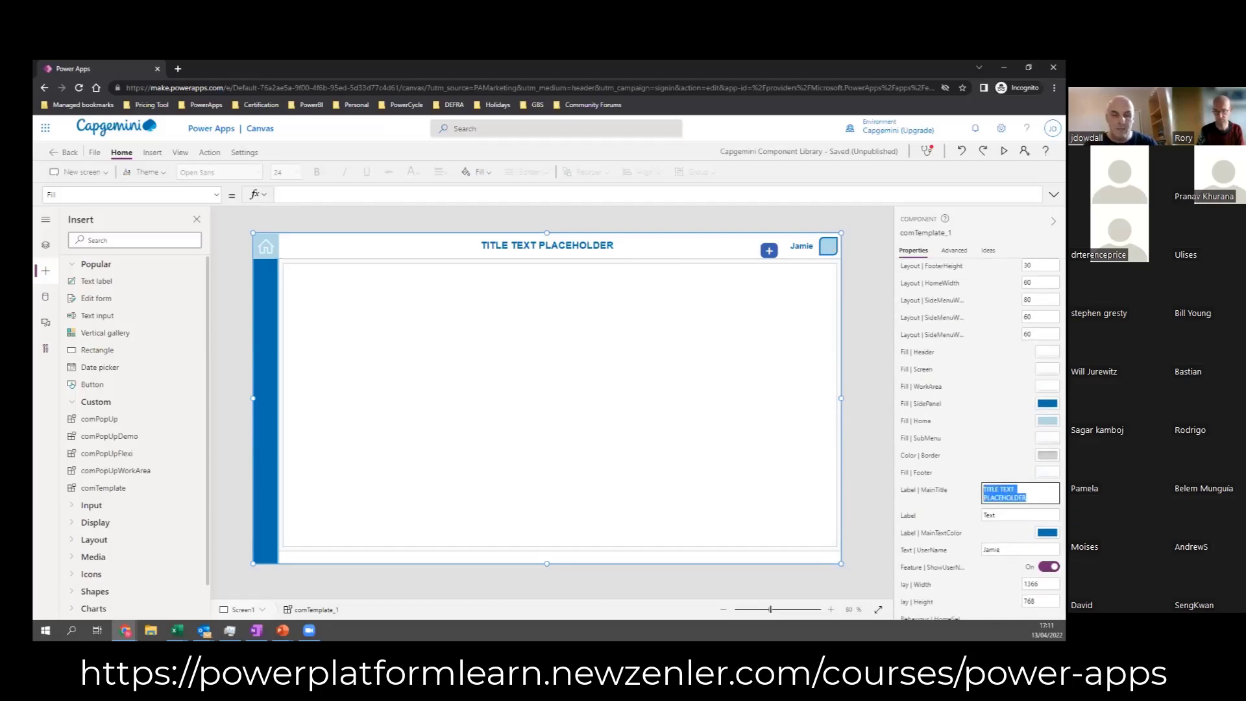
text(Components Demo DS)
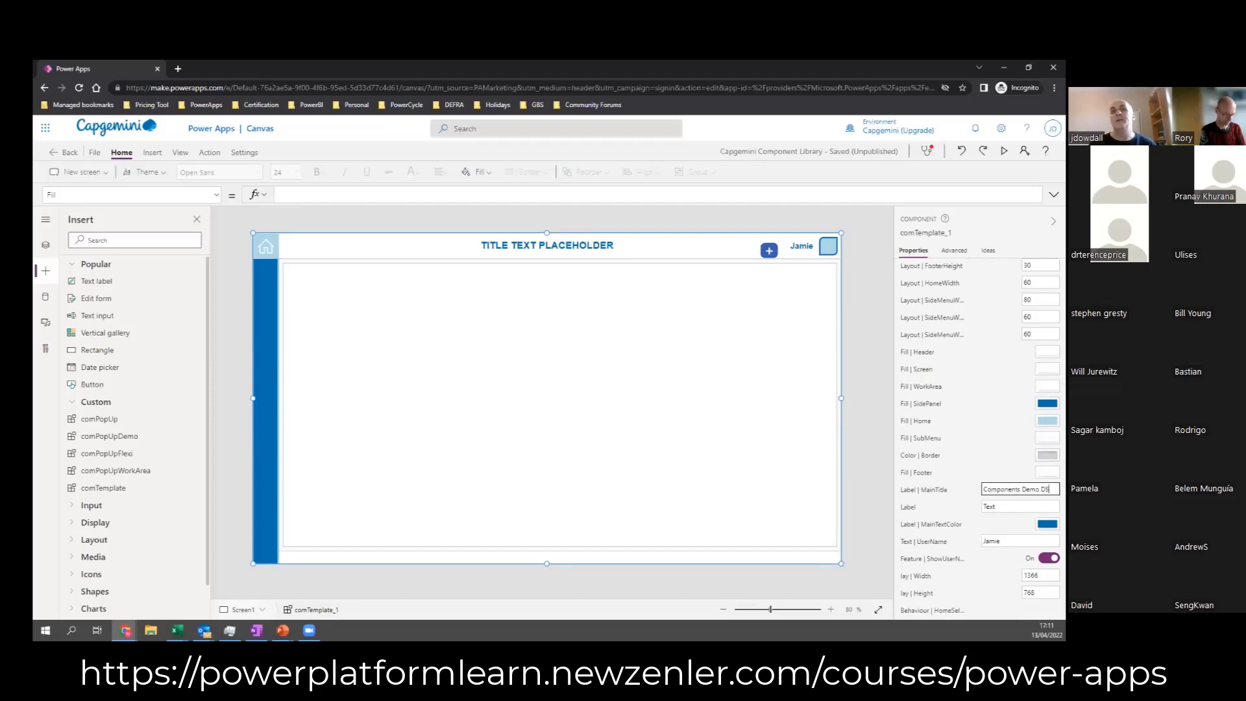
click(868, 442)
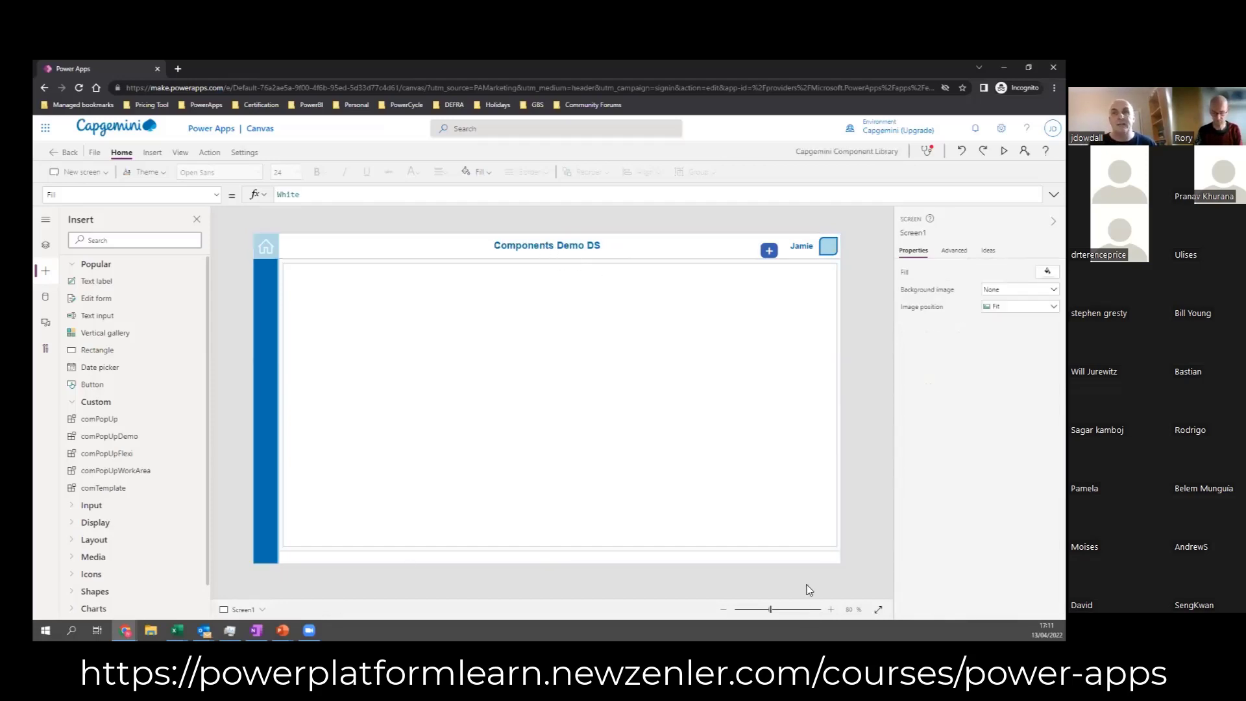
Step: Try a side menu width of 200 on the template component, and set it back to 60
click(830, 408)
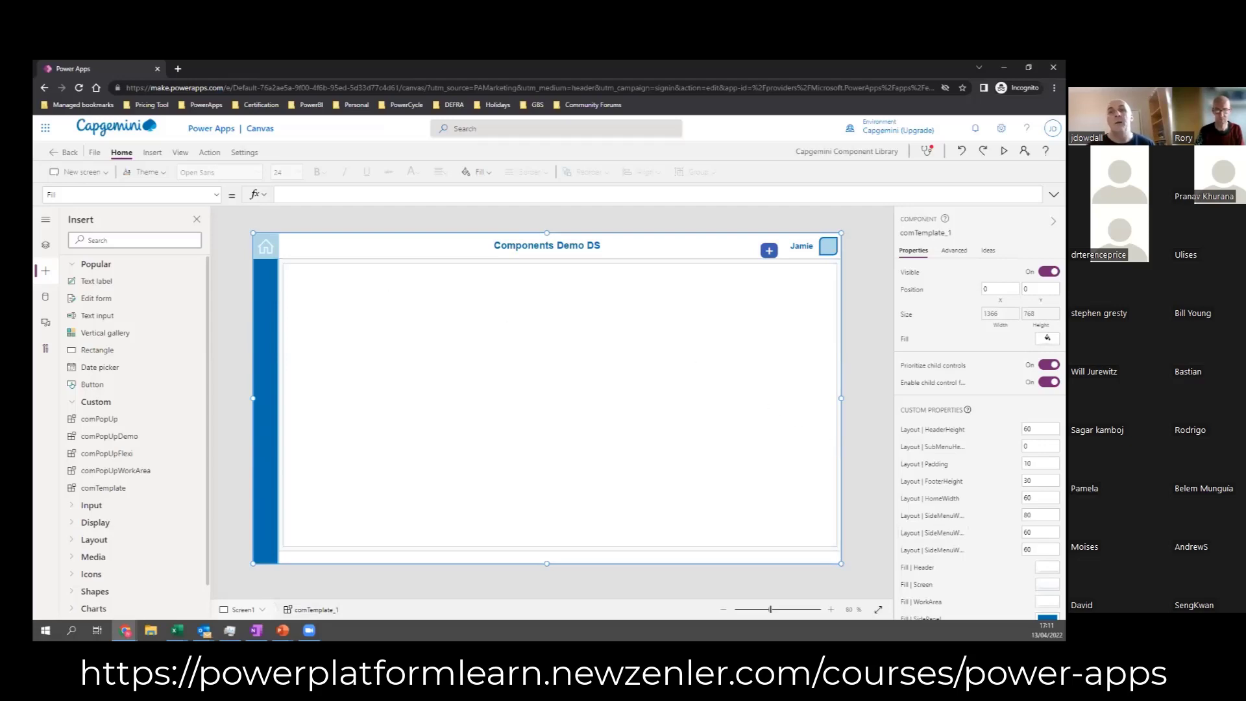
click(1037, 549)
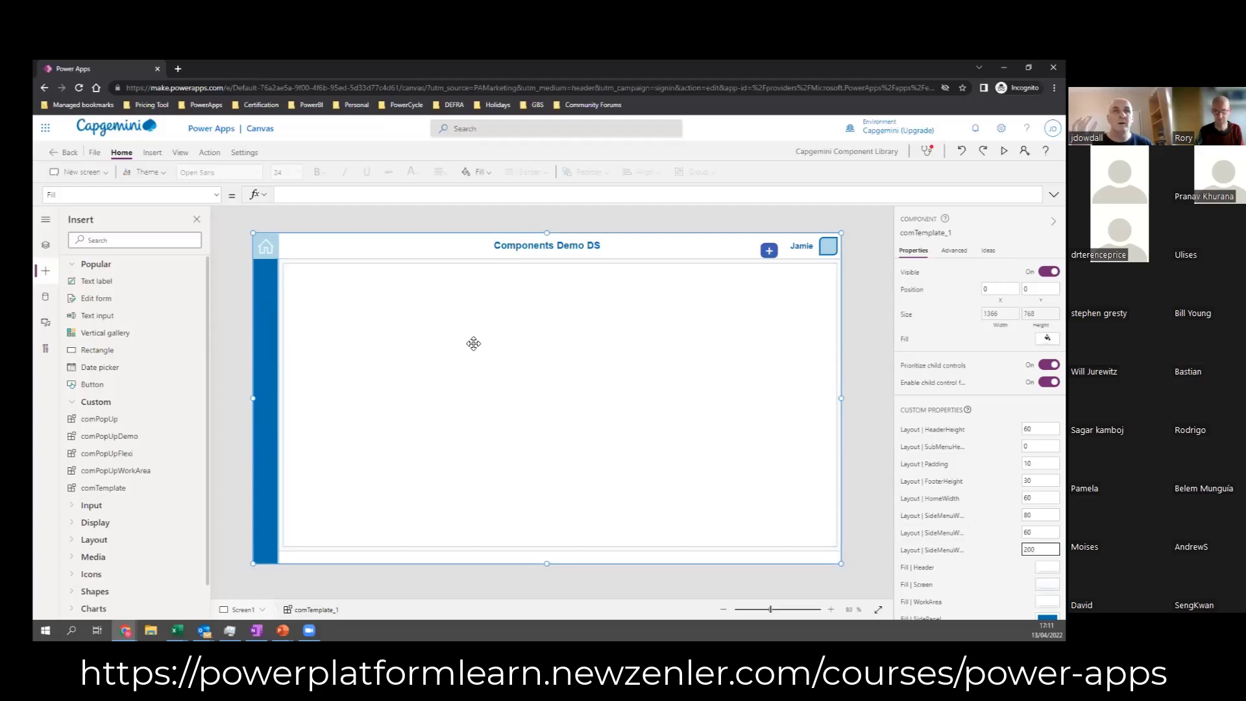
key(shift+Tab)
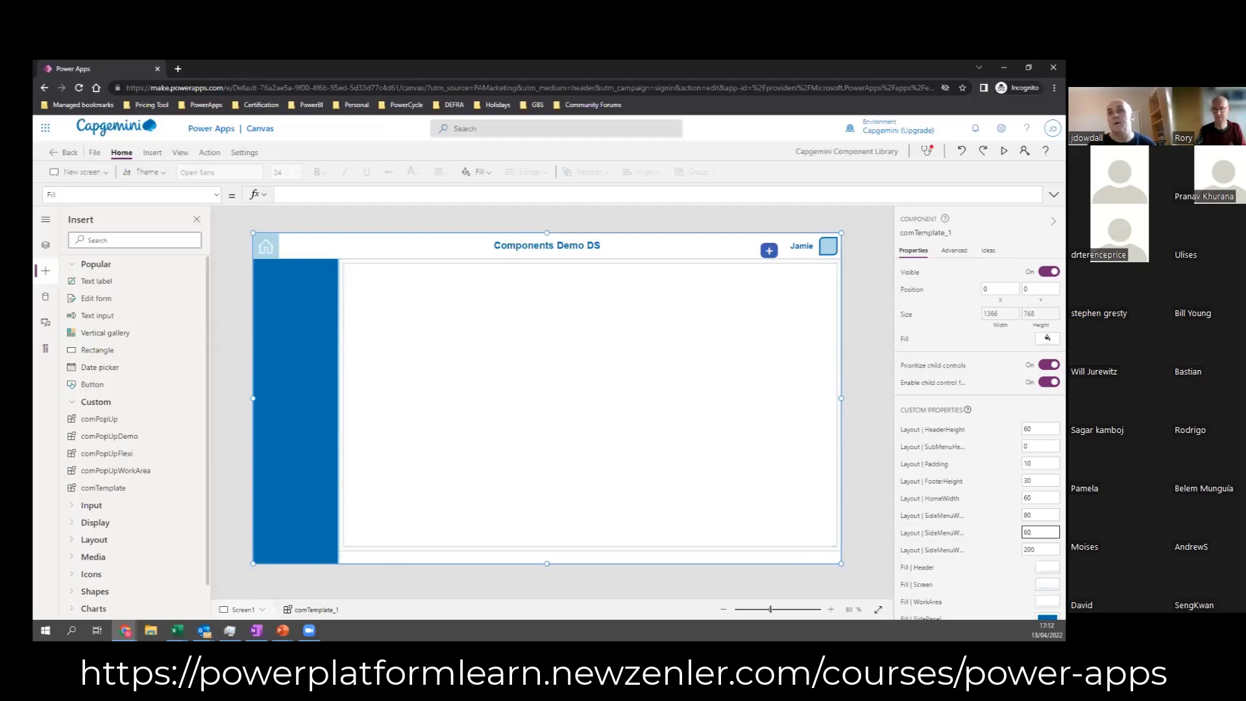
key(Tab)
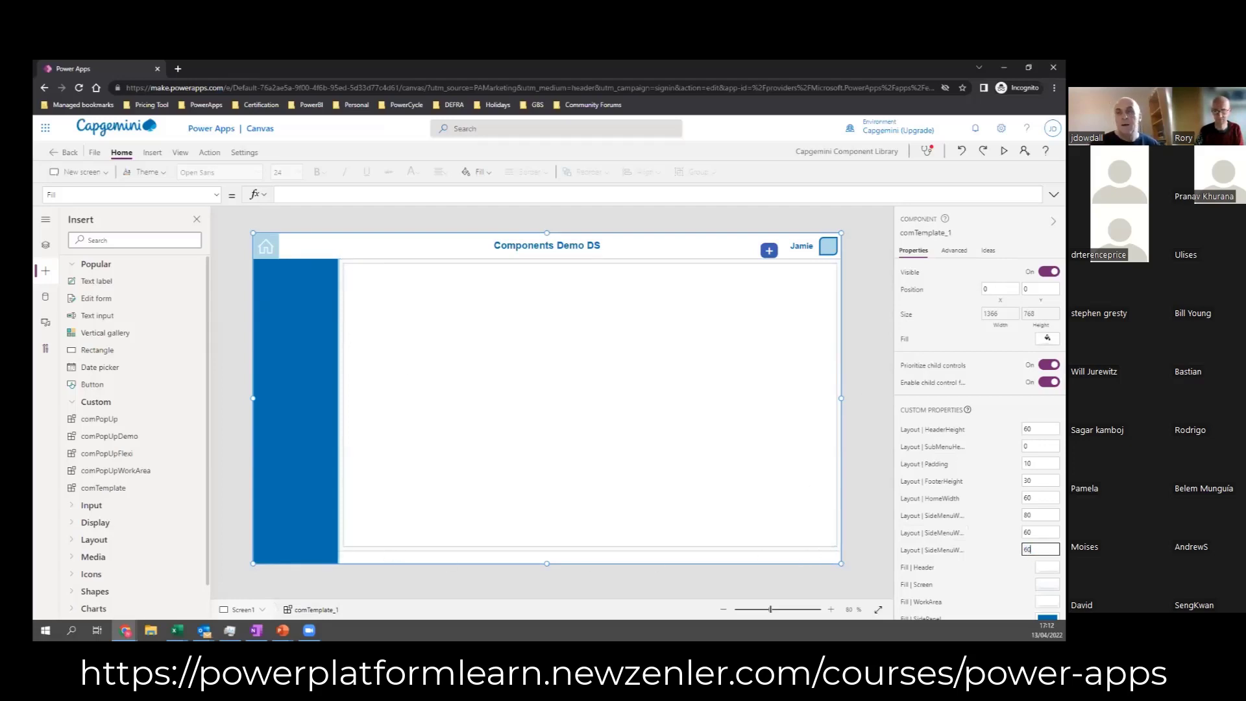
key(shift+Tab)
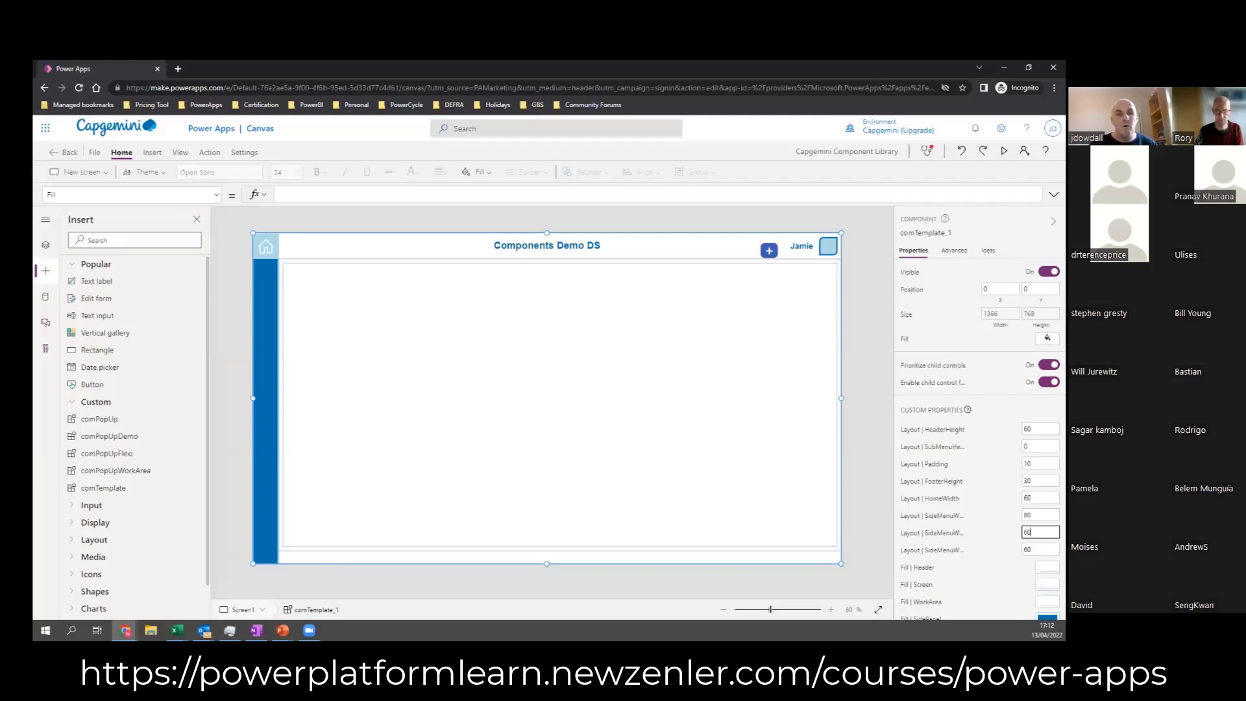
Step: Insert the custom comPopUpFlexi component and place it centrally over the template at about X 264, Y 24
click(46, 276)
click(46, 279)
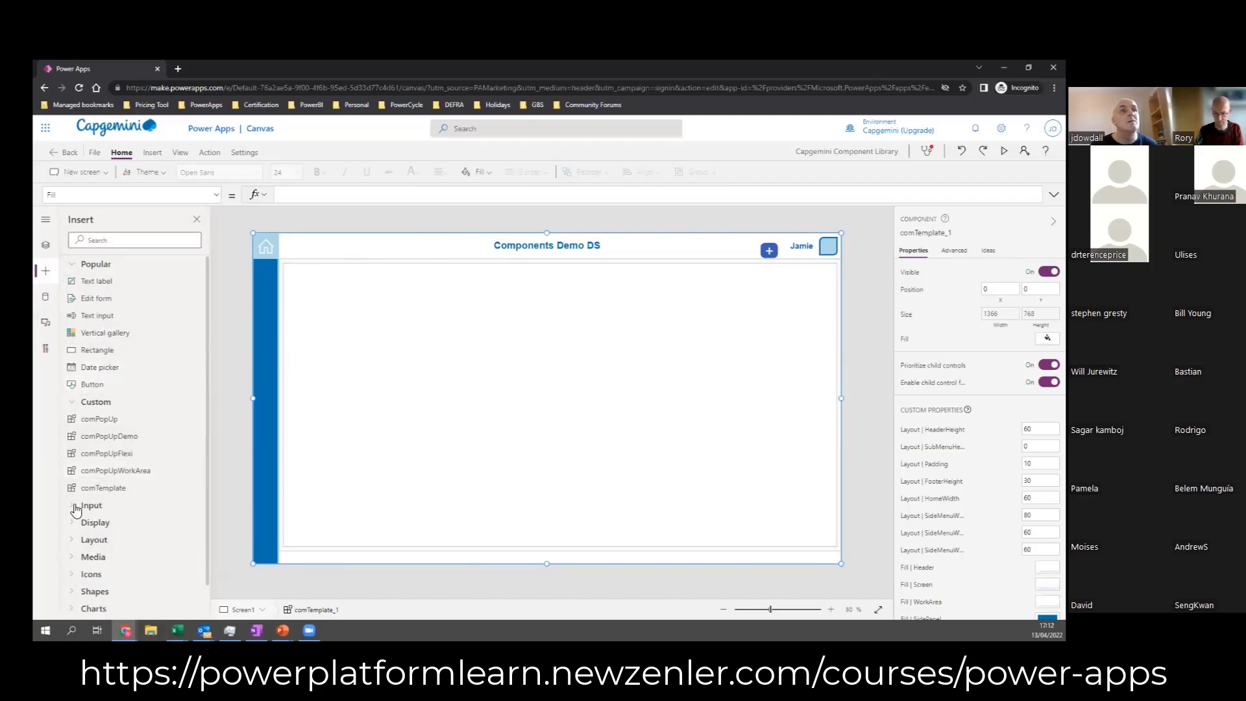
scroll(78, 502, down, 1)
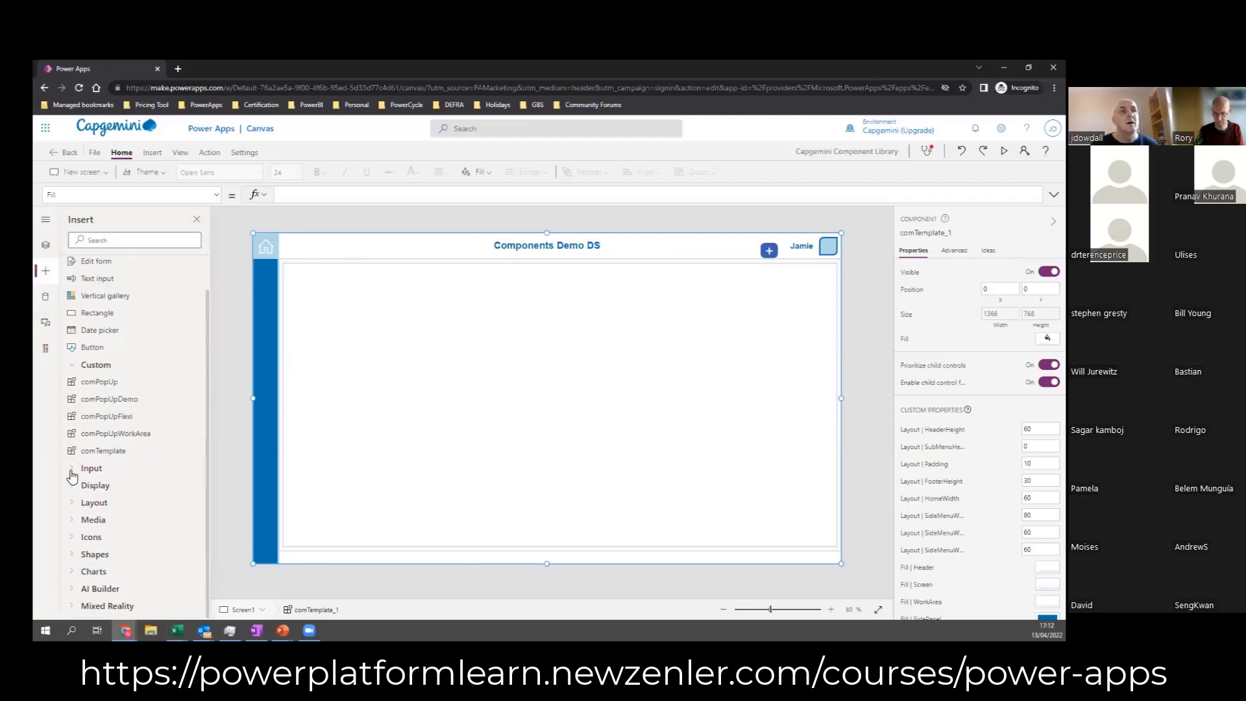
click(106, 416)
drag(375, 409, 488, 420)
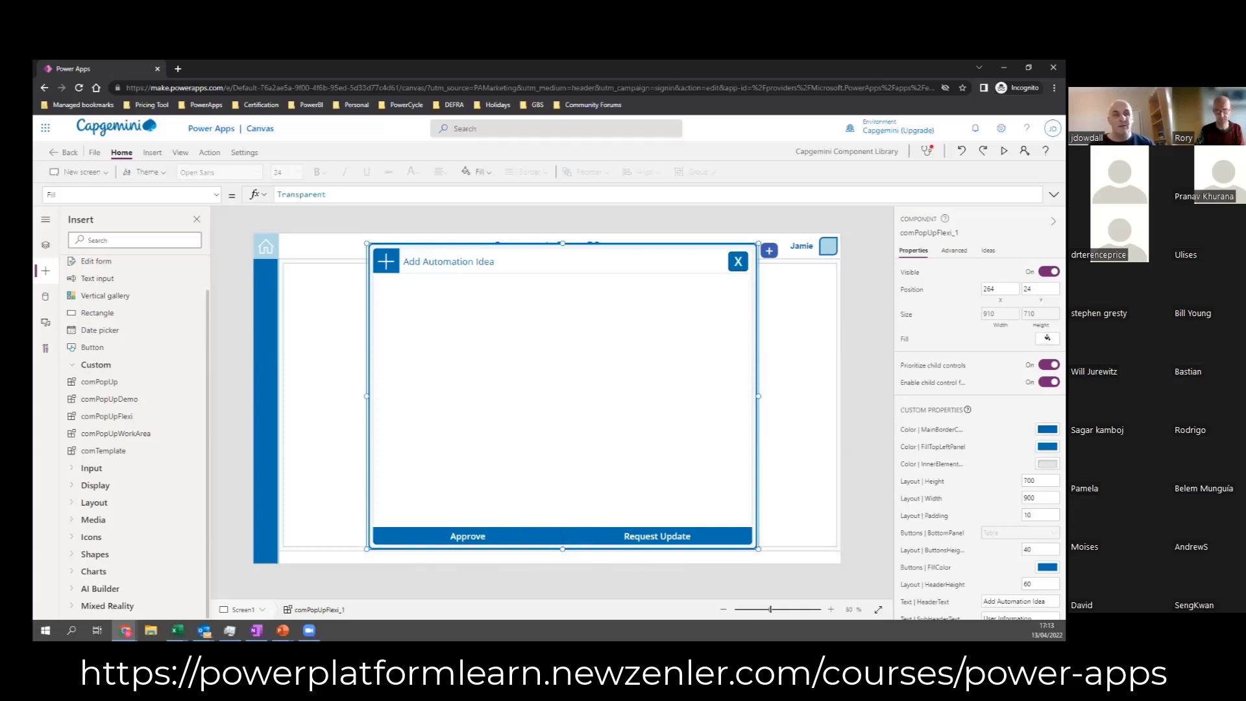
Step: Insert the comPopUpWorkArea component and fit it inside the pop-up at about X 296, Y 100, sized about 842 by 571
click(114, 439)
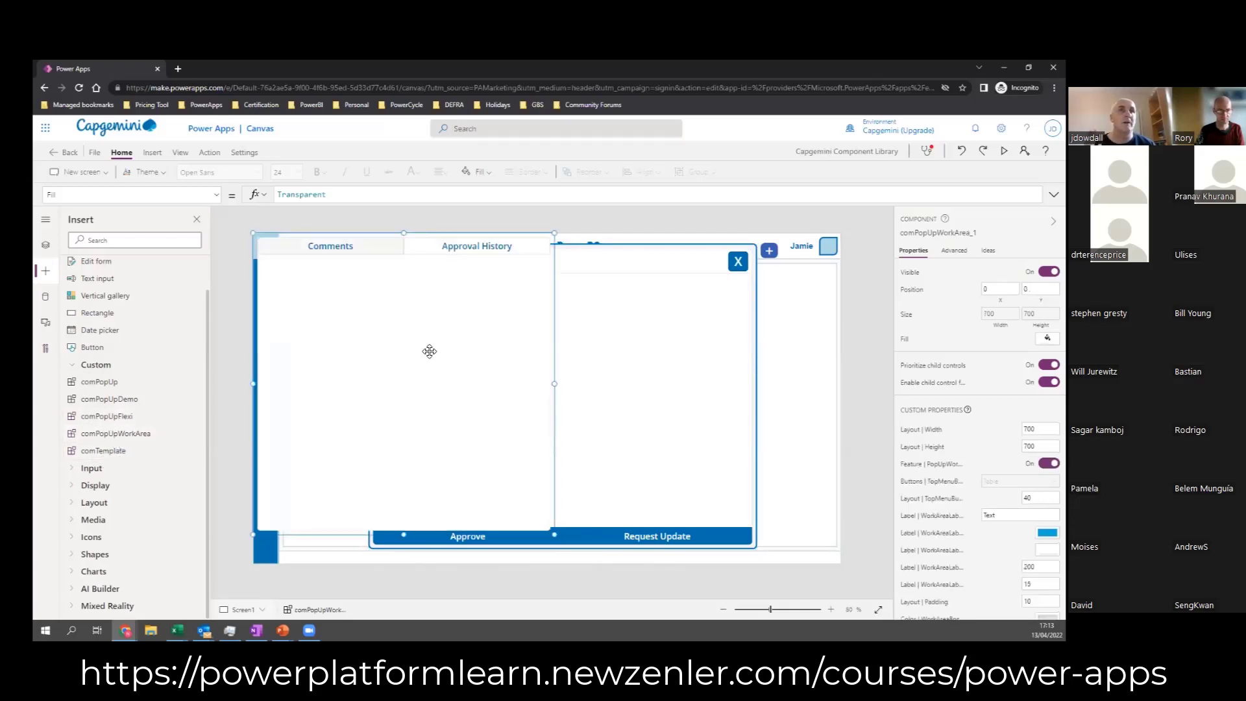
drag(433, 377, 512, 390)
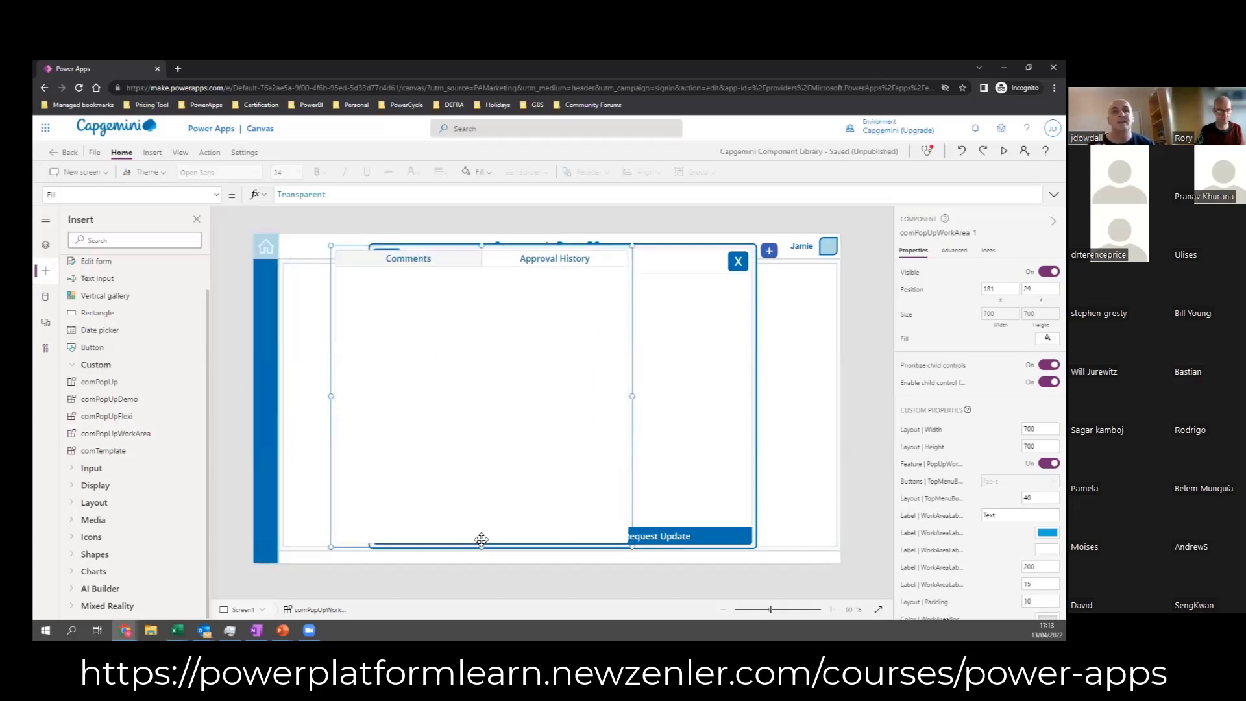
drag(481, 549, 484, 413)
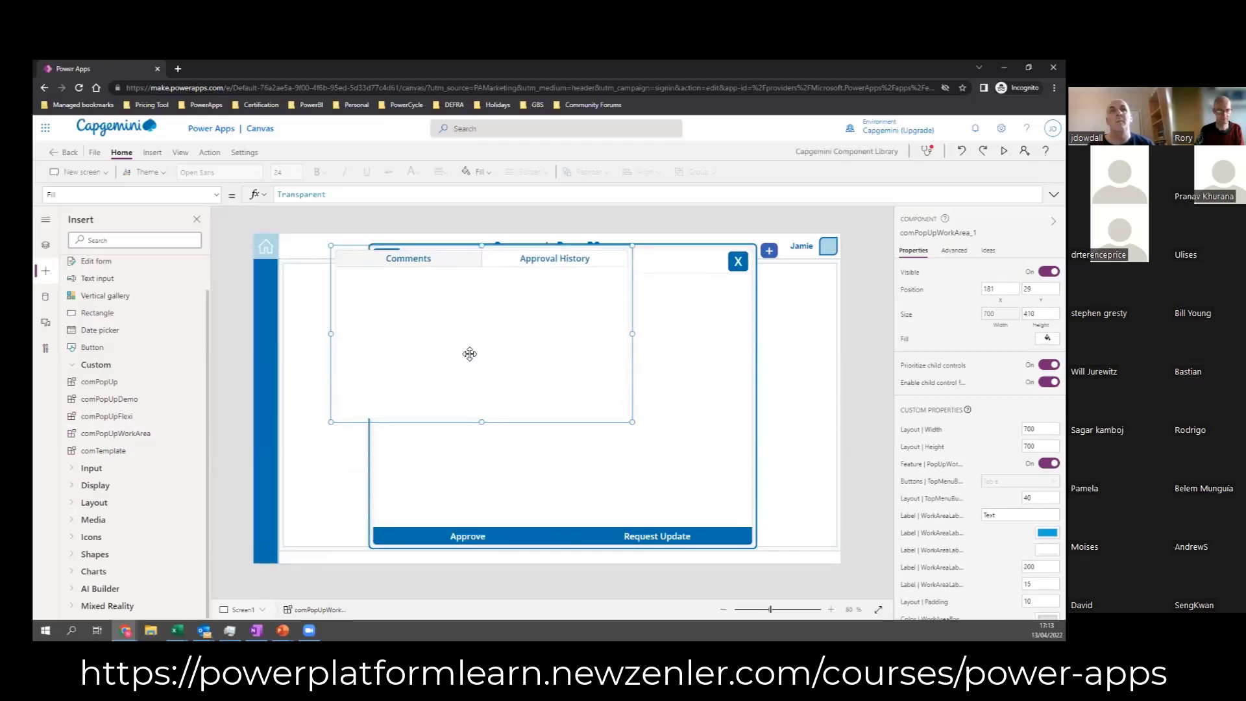
drag(470, 354, 498, 373)
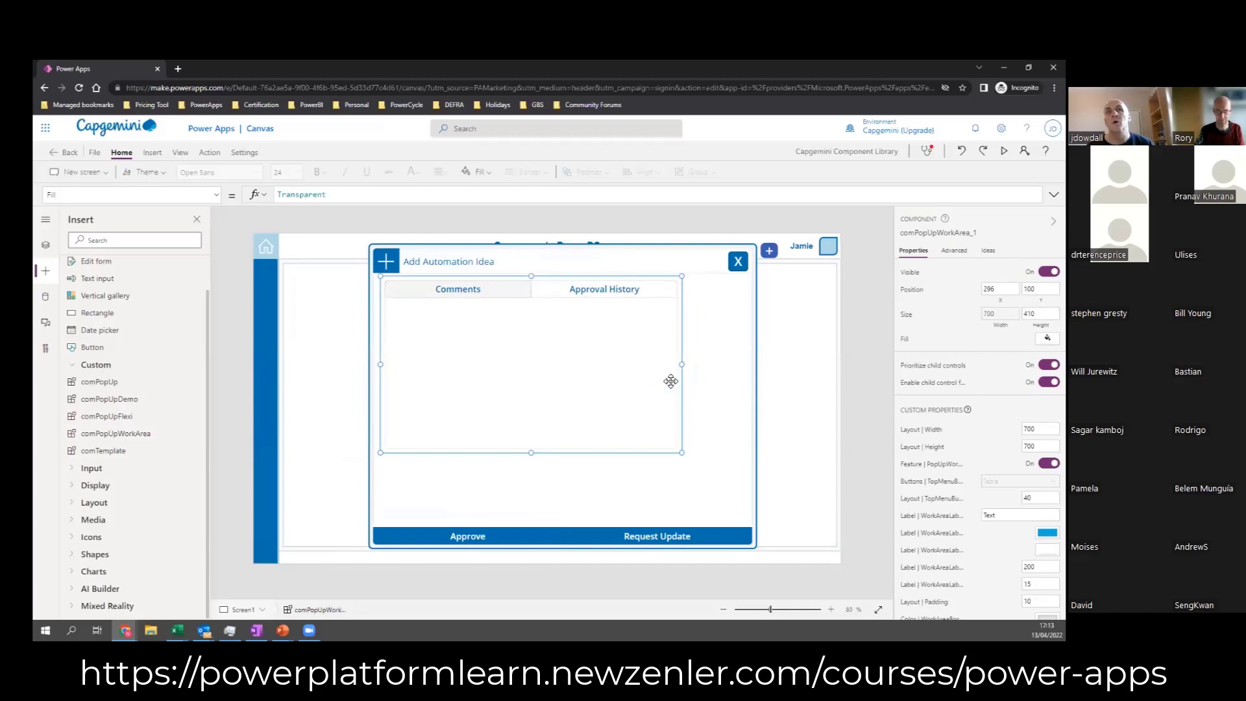
drag(680, 366, 744, 364)
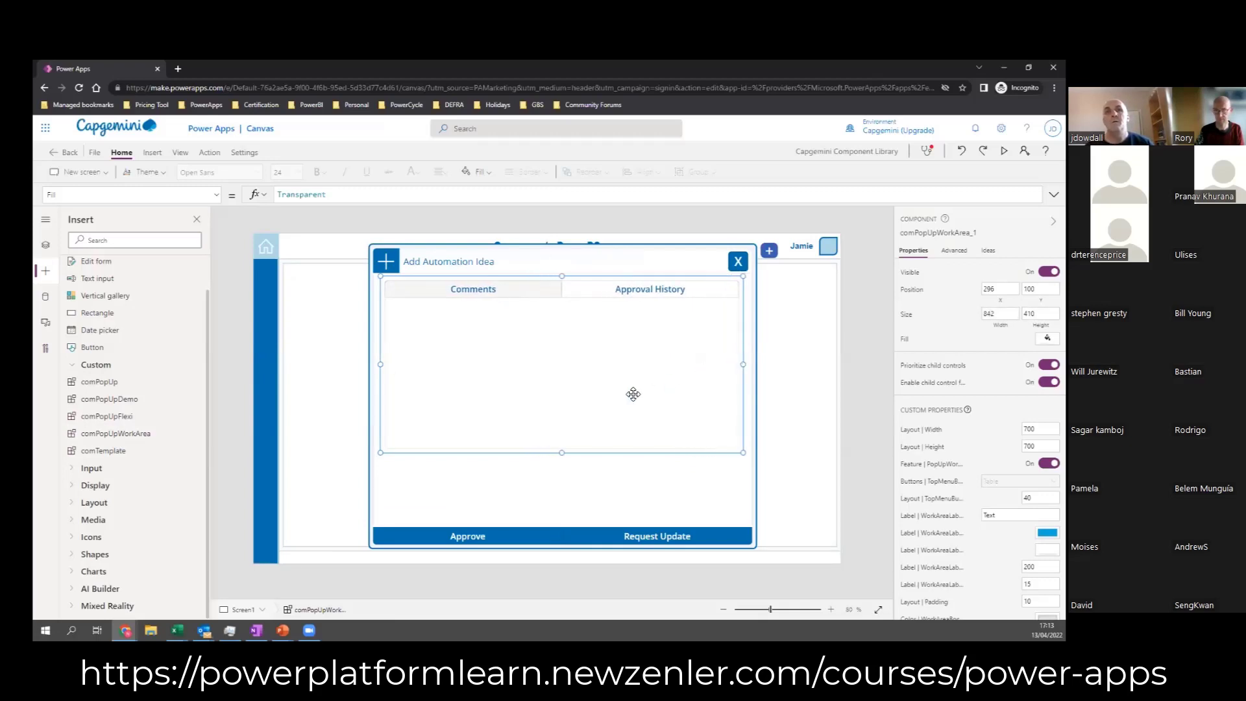
drag(560, 451, 563, 522)
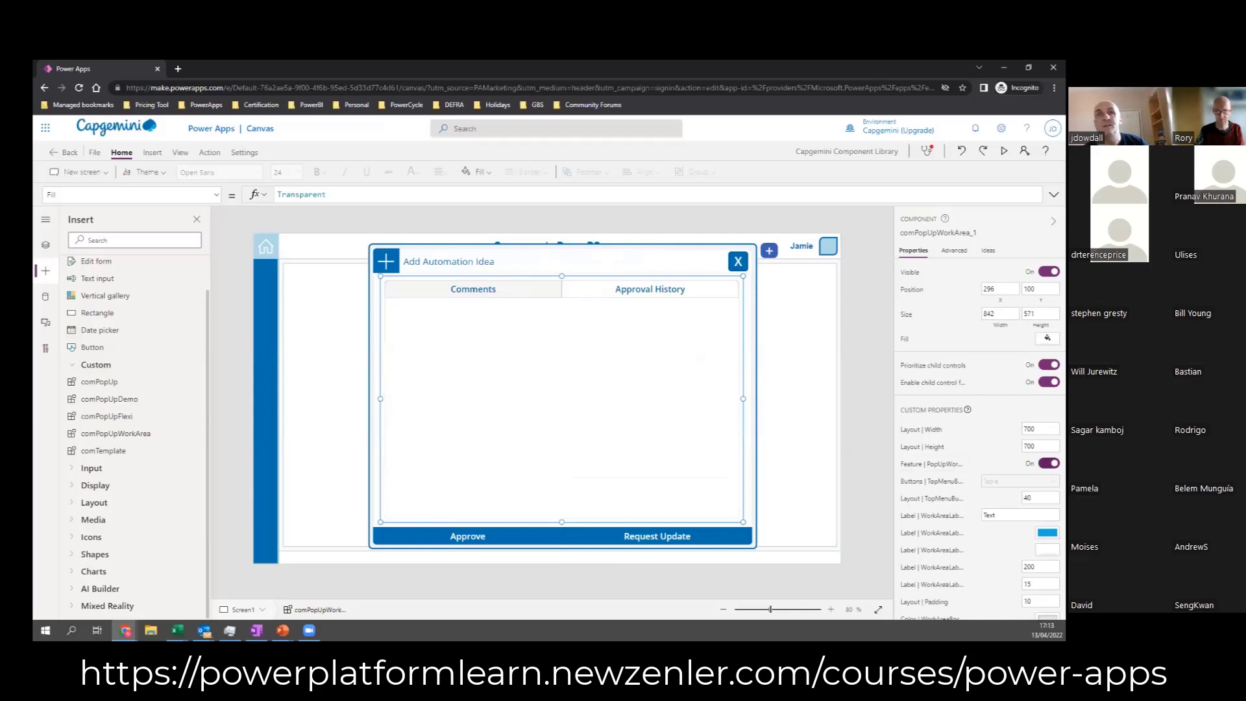
Step: Turn off the work area's tabbed top menu feature and turn on its ShowLabel feature
click(1049, 463)
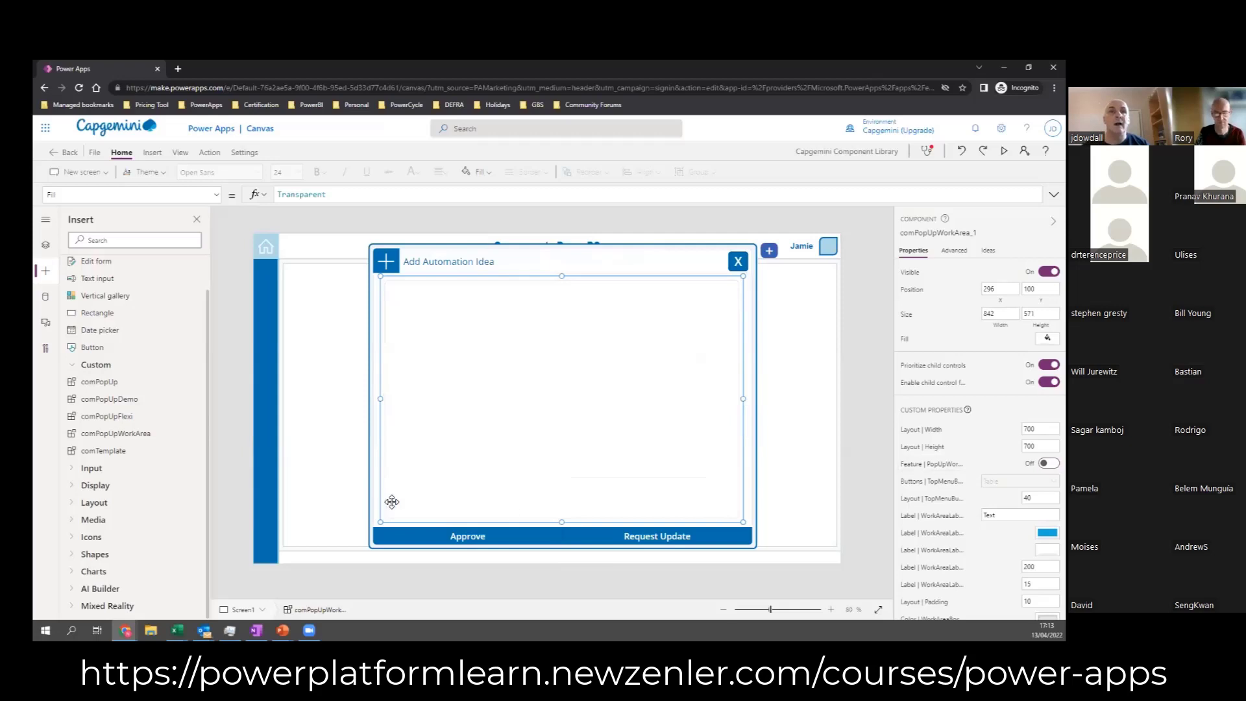
scroll(974, 422, down, 1)
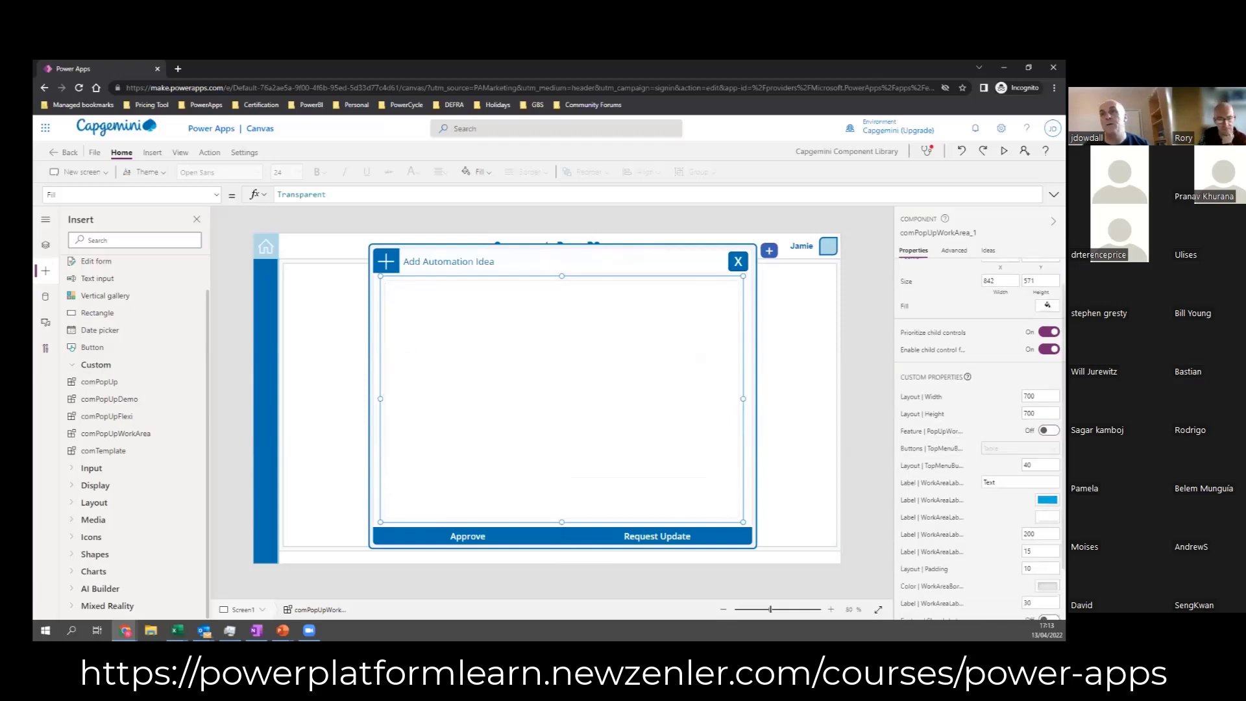
scroll(980, 441, down, 2)
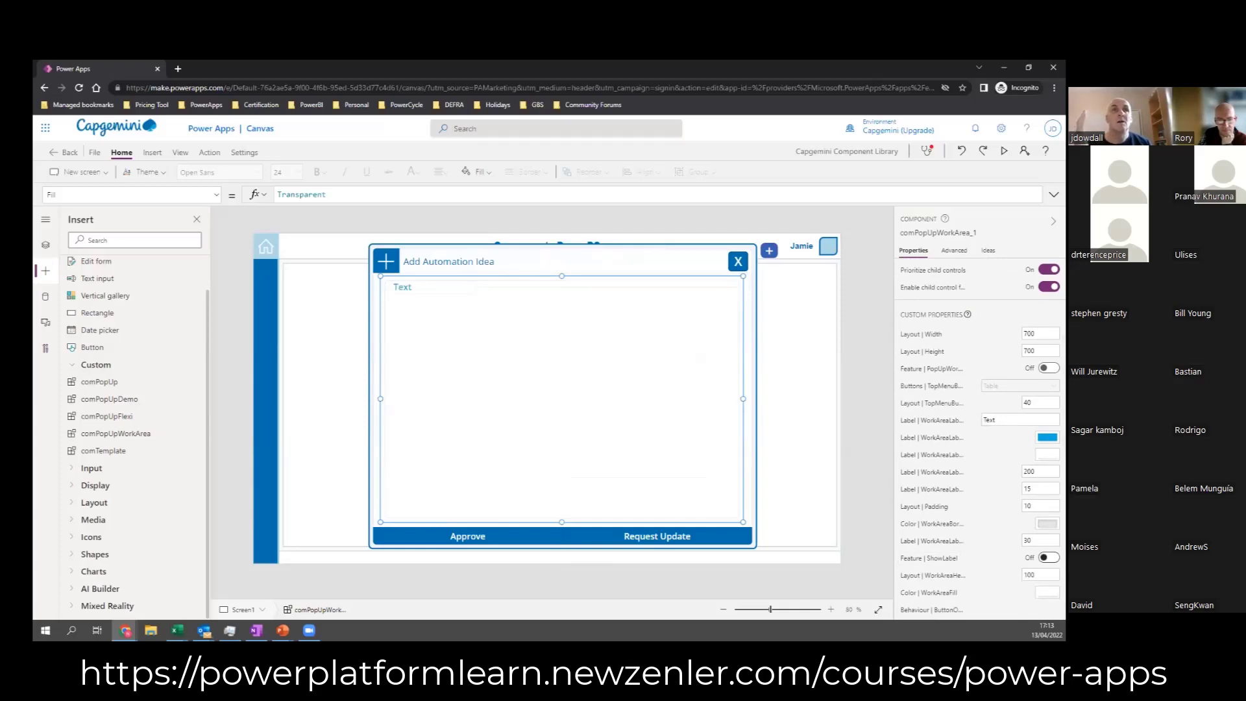
click(1048, 558)
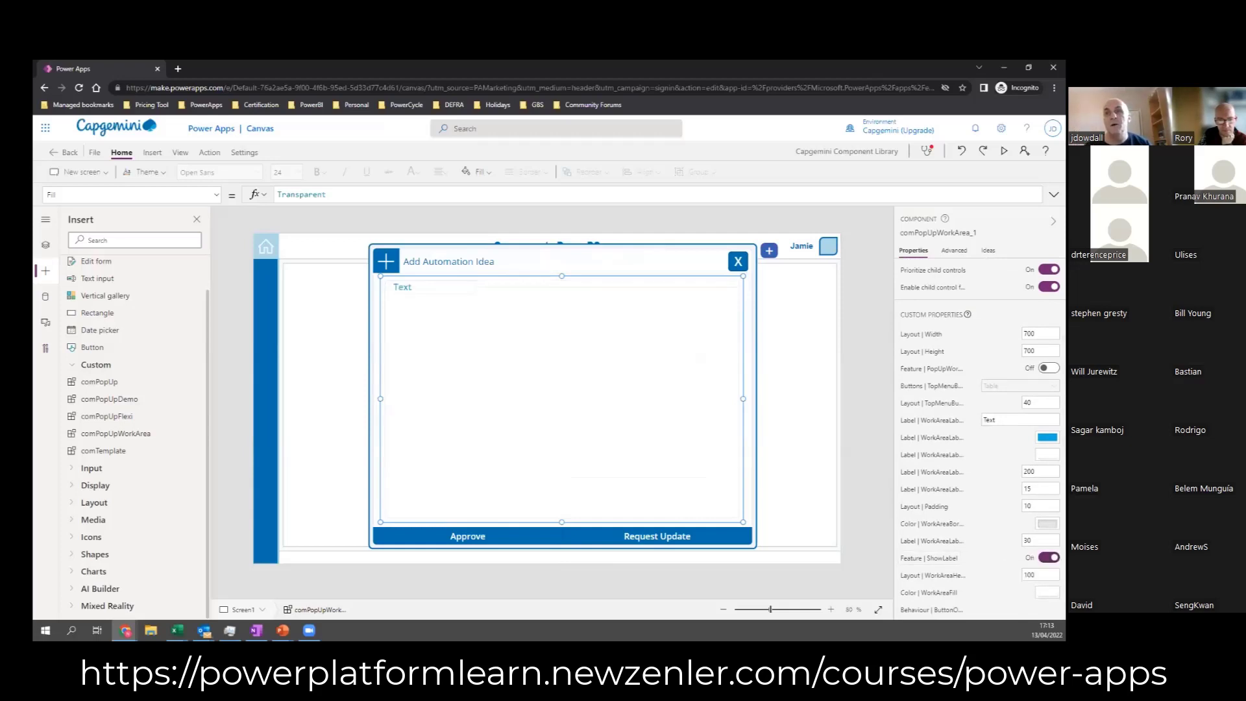
click(399, 276)
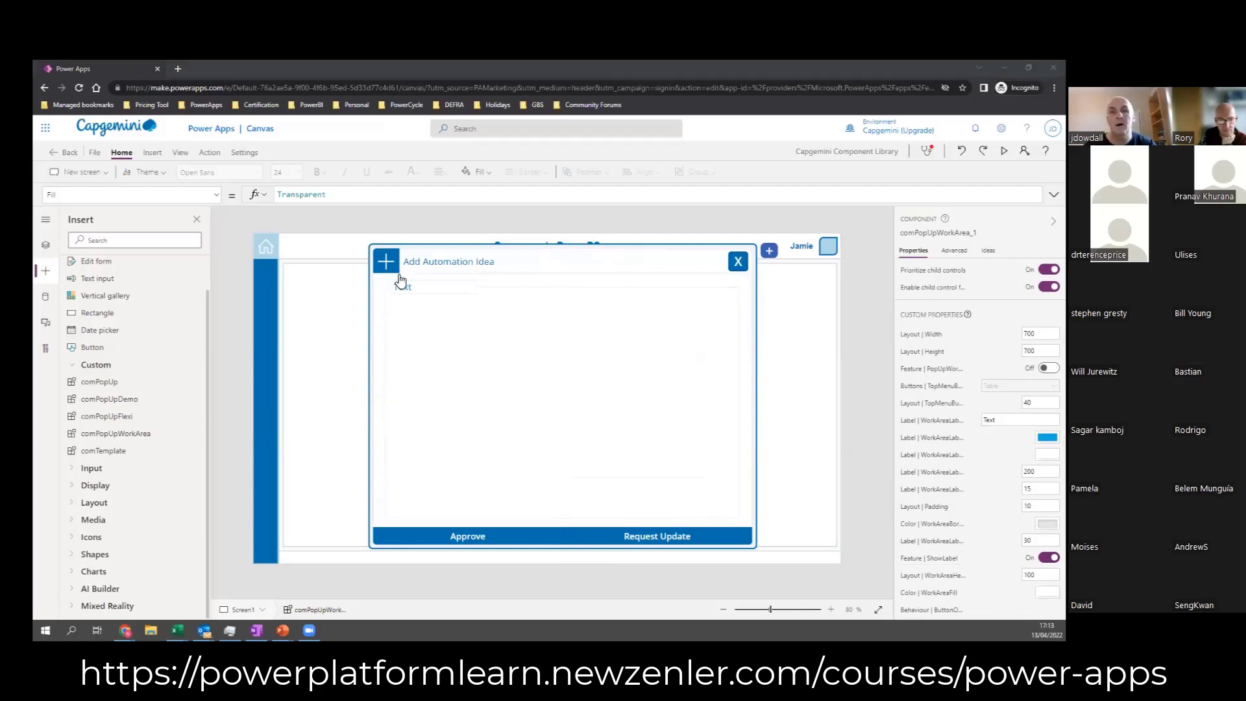
Step: Switch to the presentation slides and examine the Availability Tracker and Add Availability example screens
key(alt+Tab)
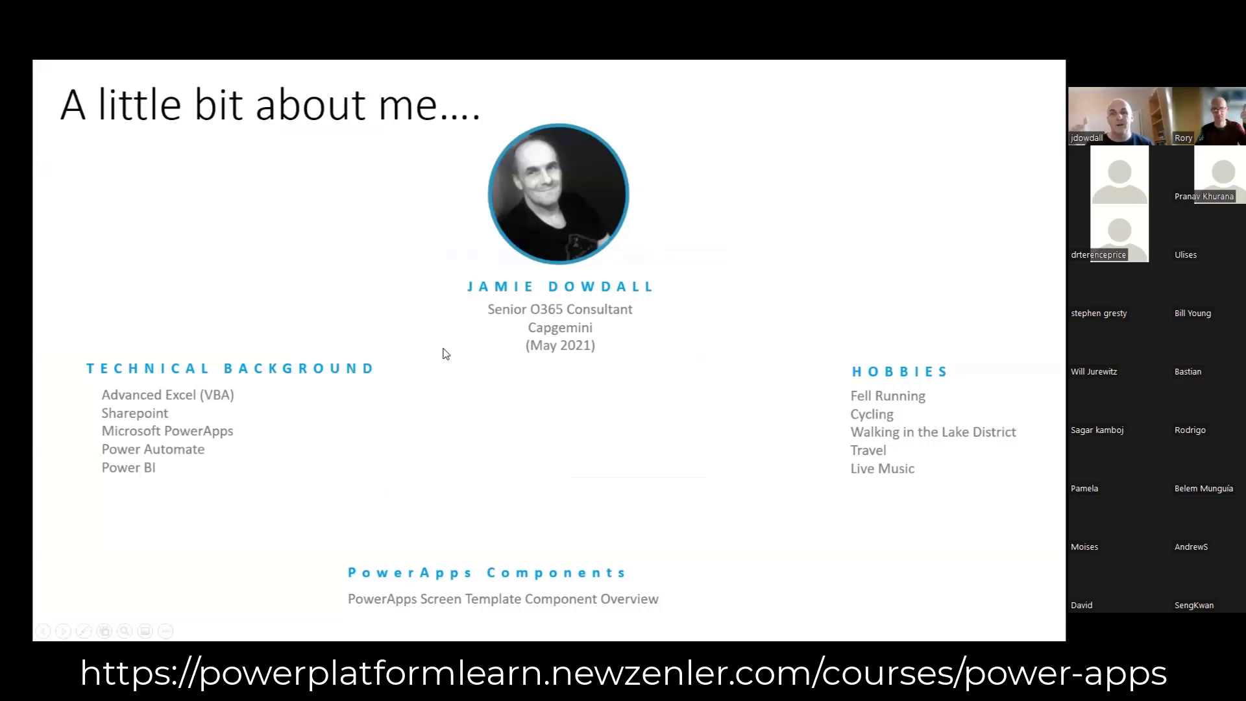
click(443, 350)
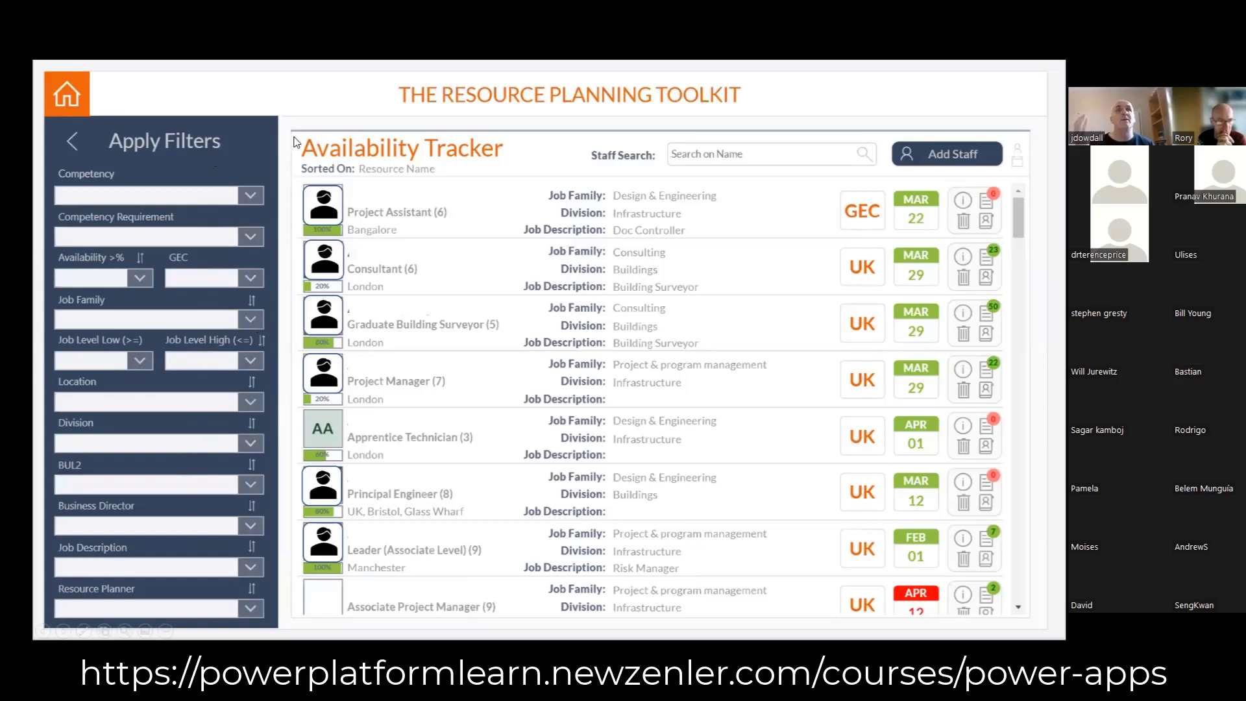
click(337, 505)
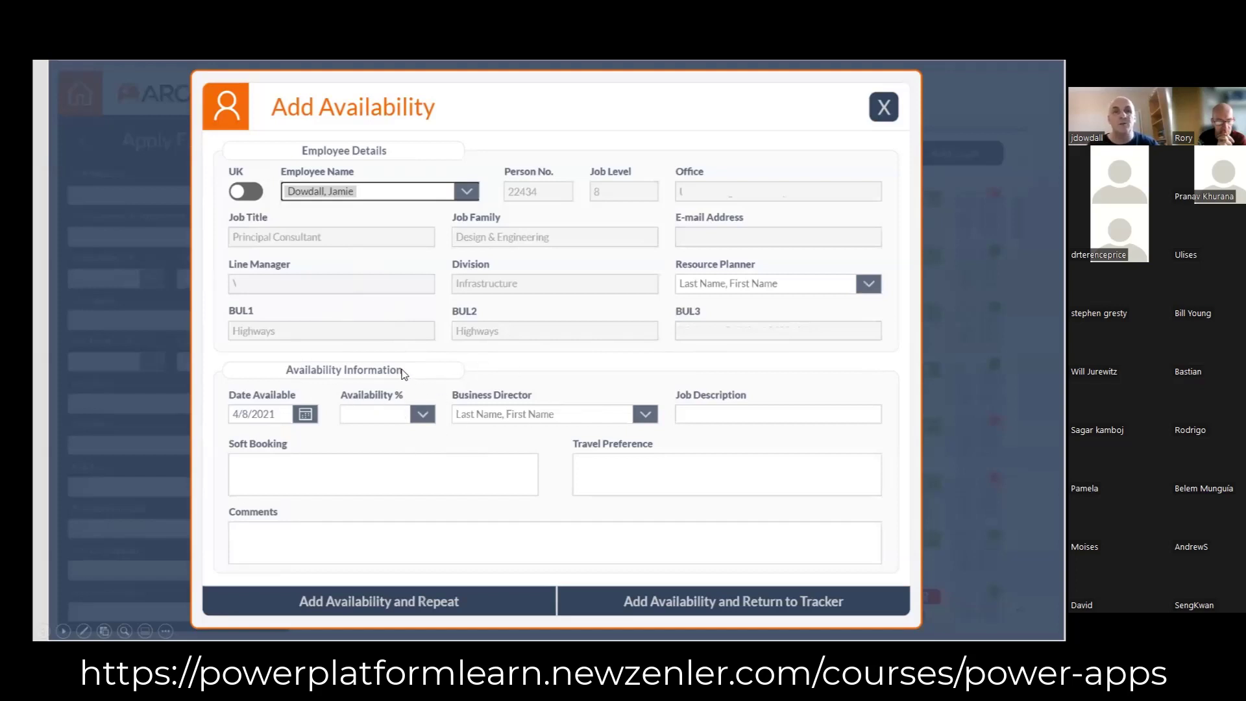
Step: Switch back to Power Apps and delete the comPopUpFlexi pop-up surrounding the work area component
key(alt+Tab)
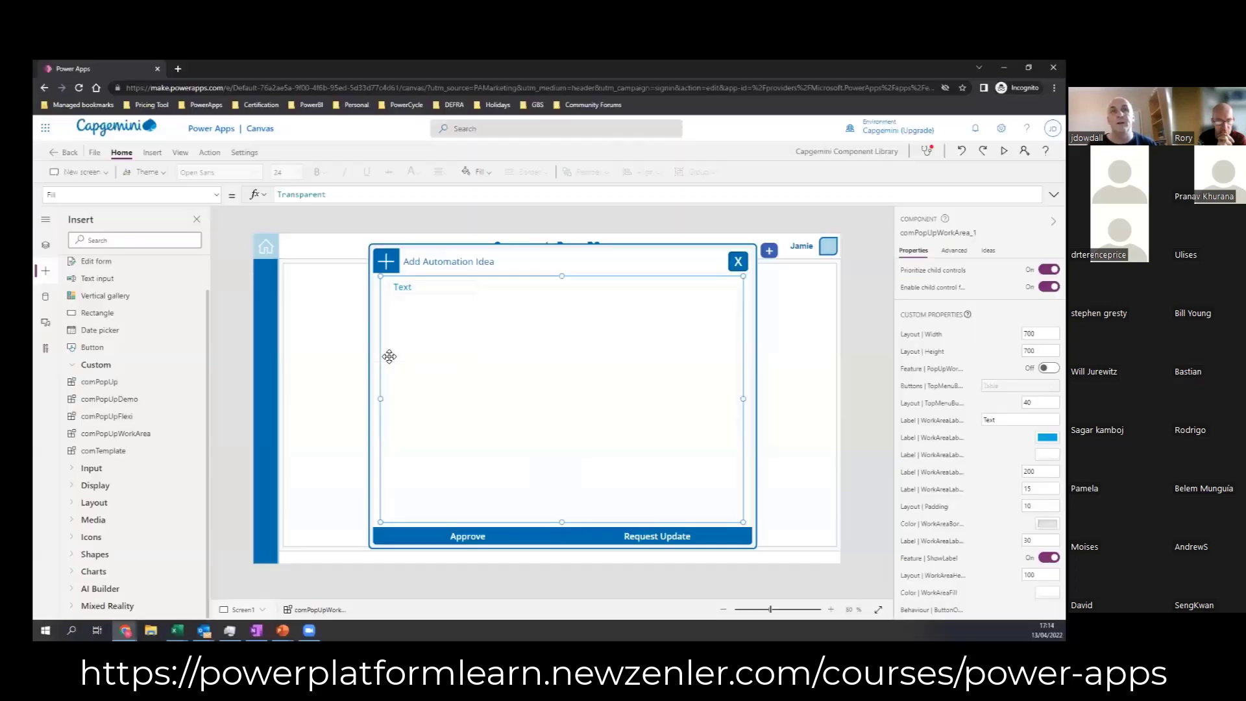
click(751, 332)
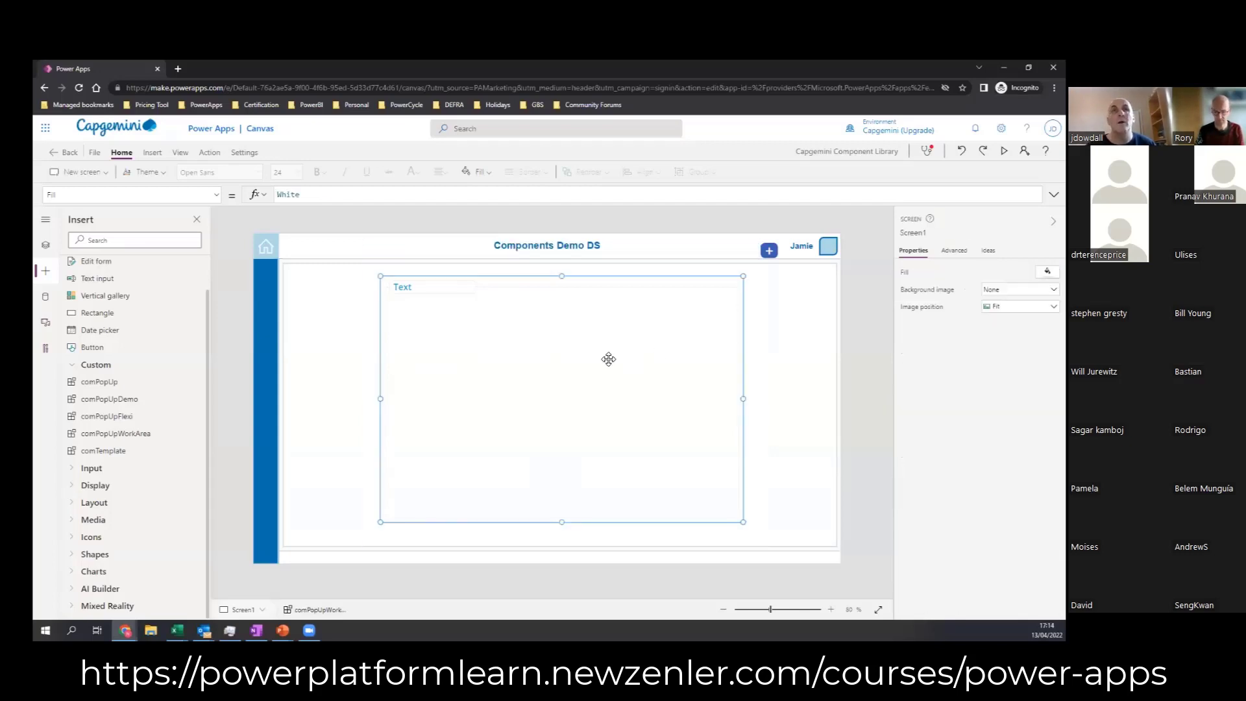
Step: Move the comPopUpWorkArea component to about X 88, Y 76 and resize it to about 751 by 618
drag(609, 359, 500, 351)
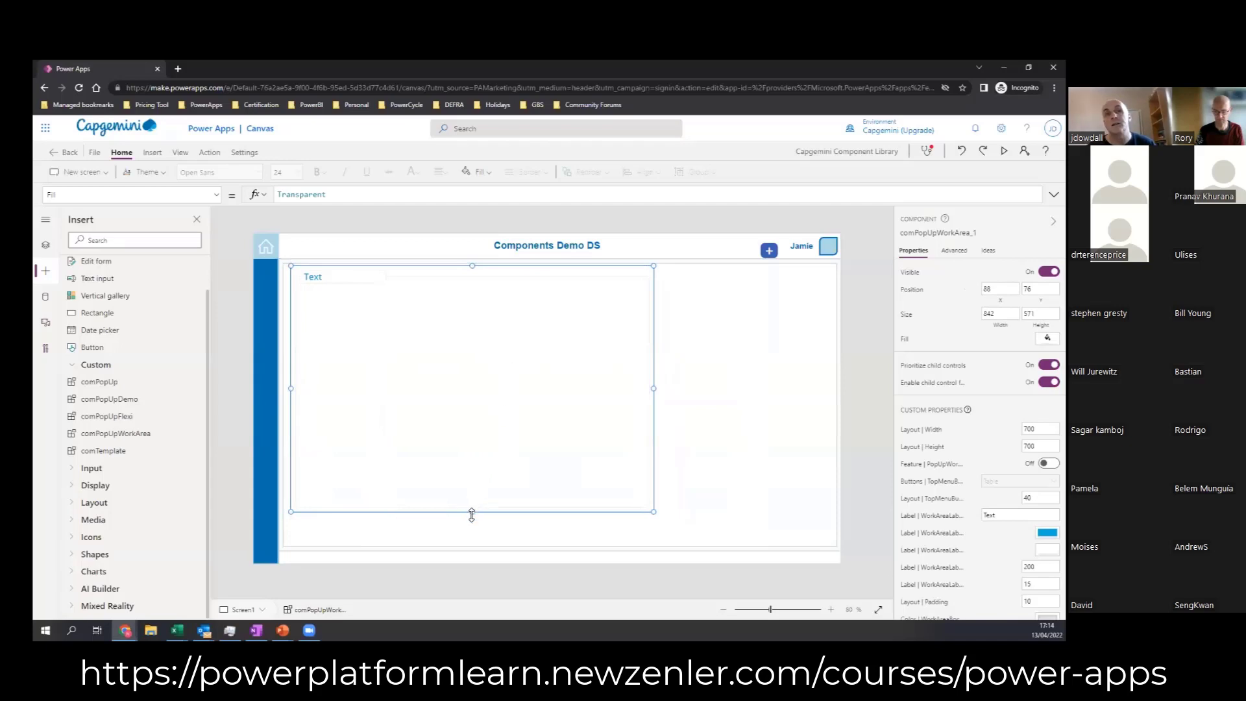
drag(472, 514, 473, 348)
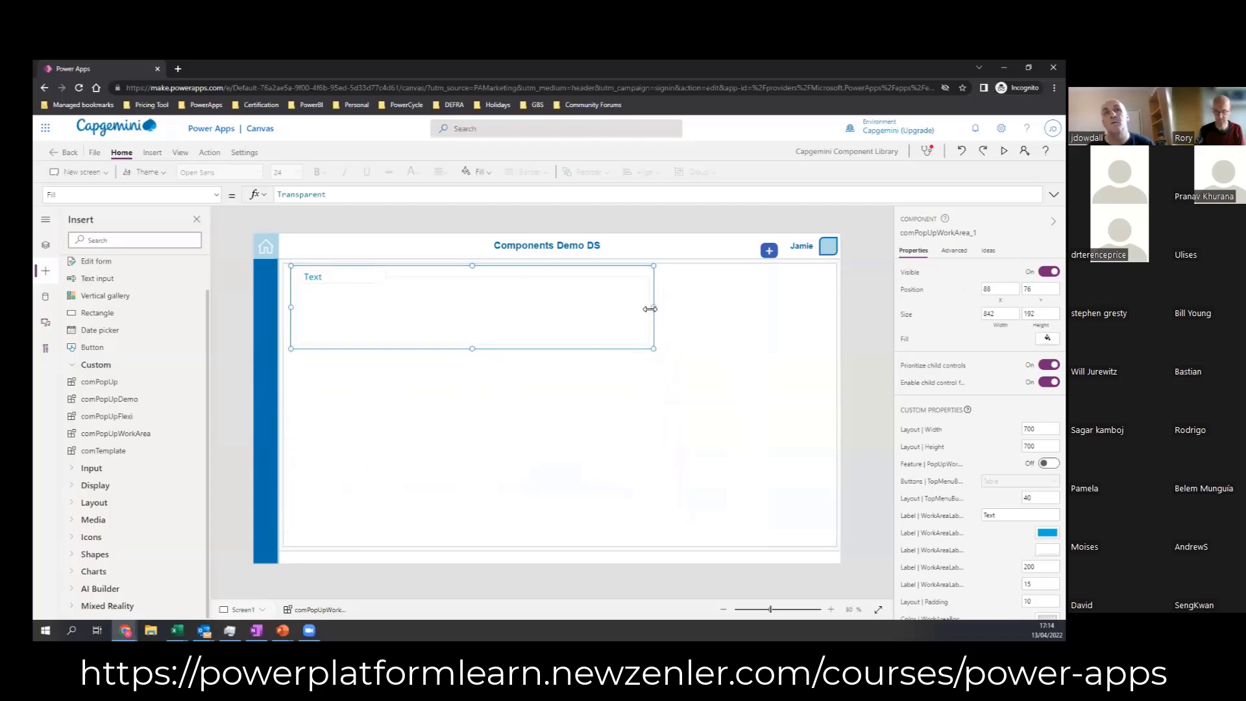
drag(650, 309, 615, 306)
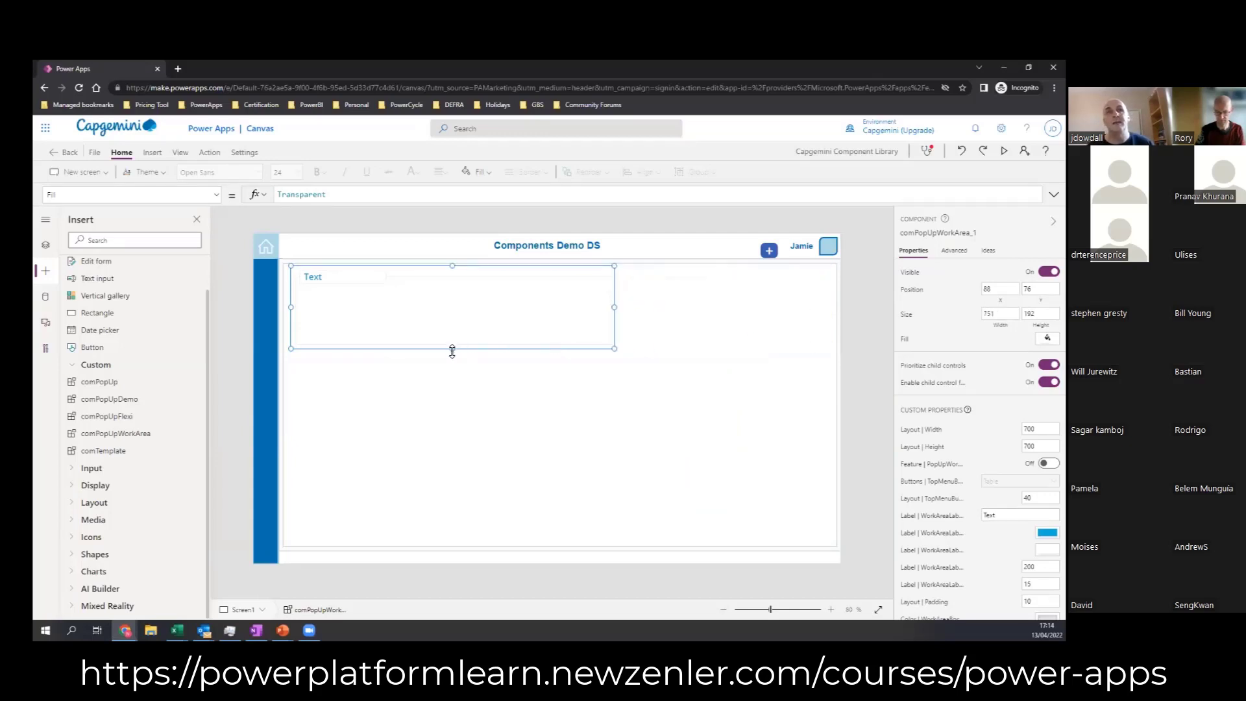
drag(453, 349, 452, 532)
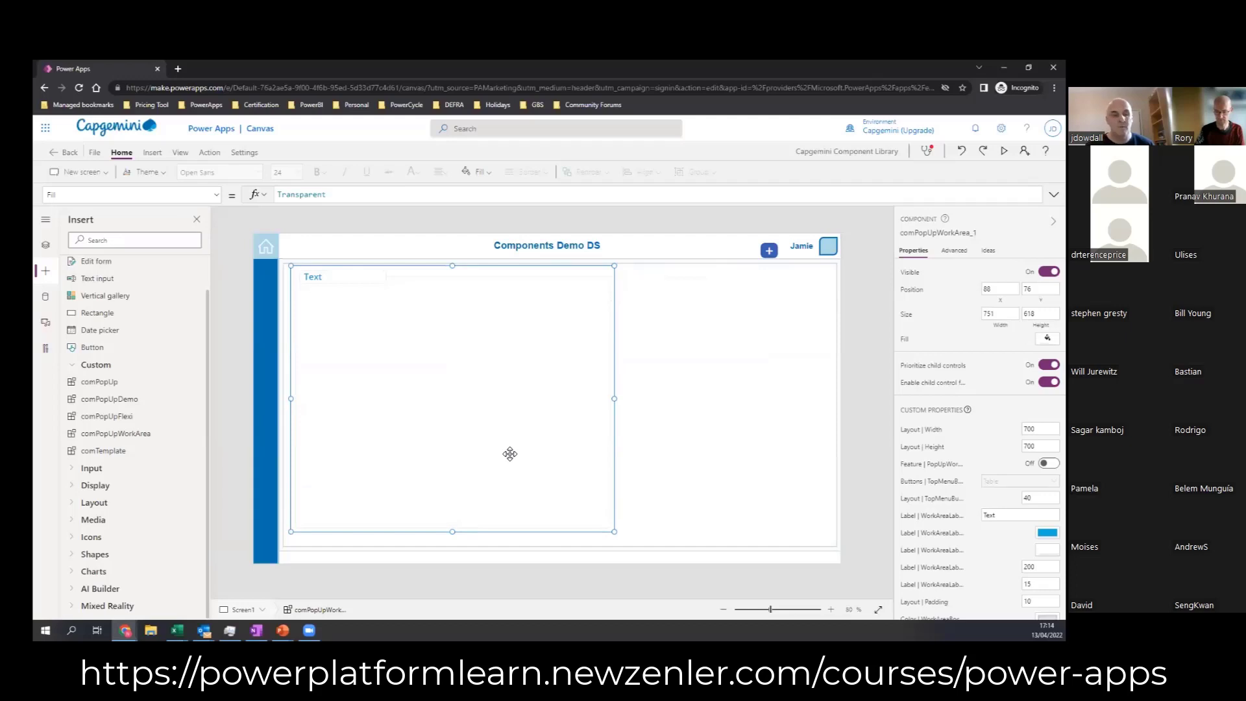
Step: Duplicate the work area and fit the copy beside the original at about X 871, Y 75, sized about 473 by 618
key(ctrl+c)
key(ctrl+v)
drag(458, 394, 651, 392)
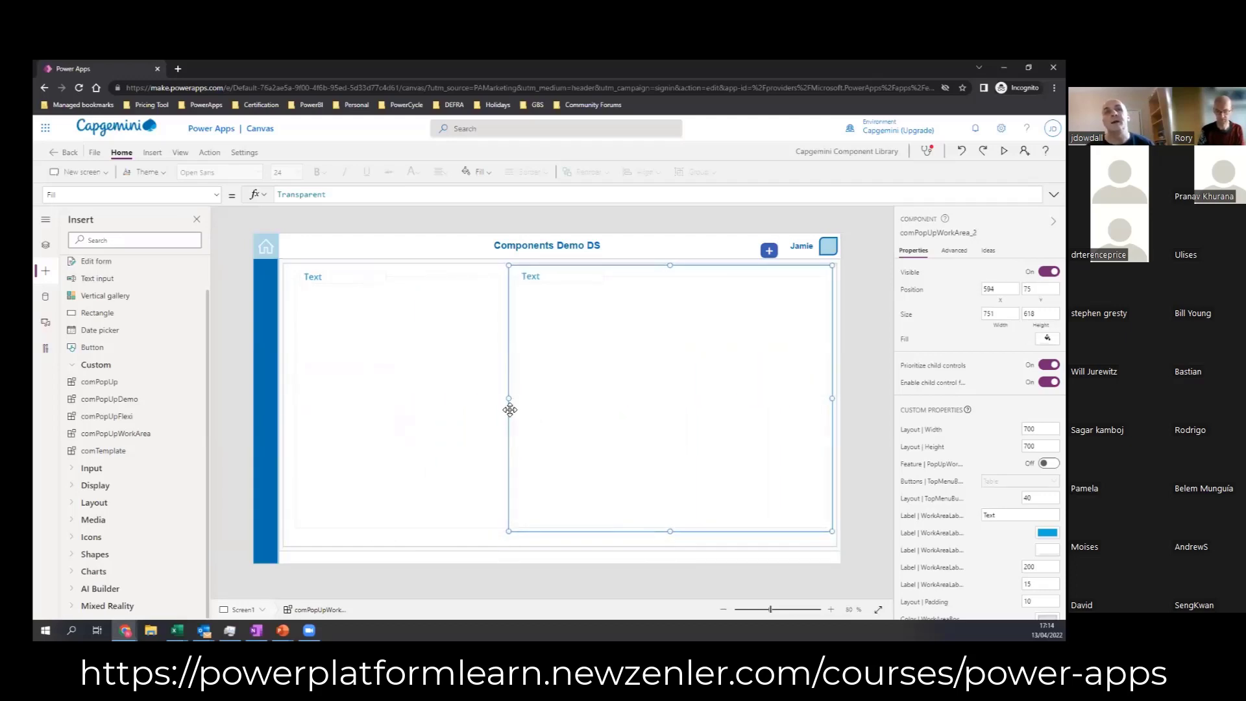
drag(509, 398, 628, 398)
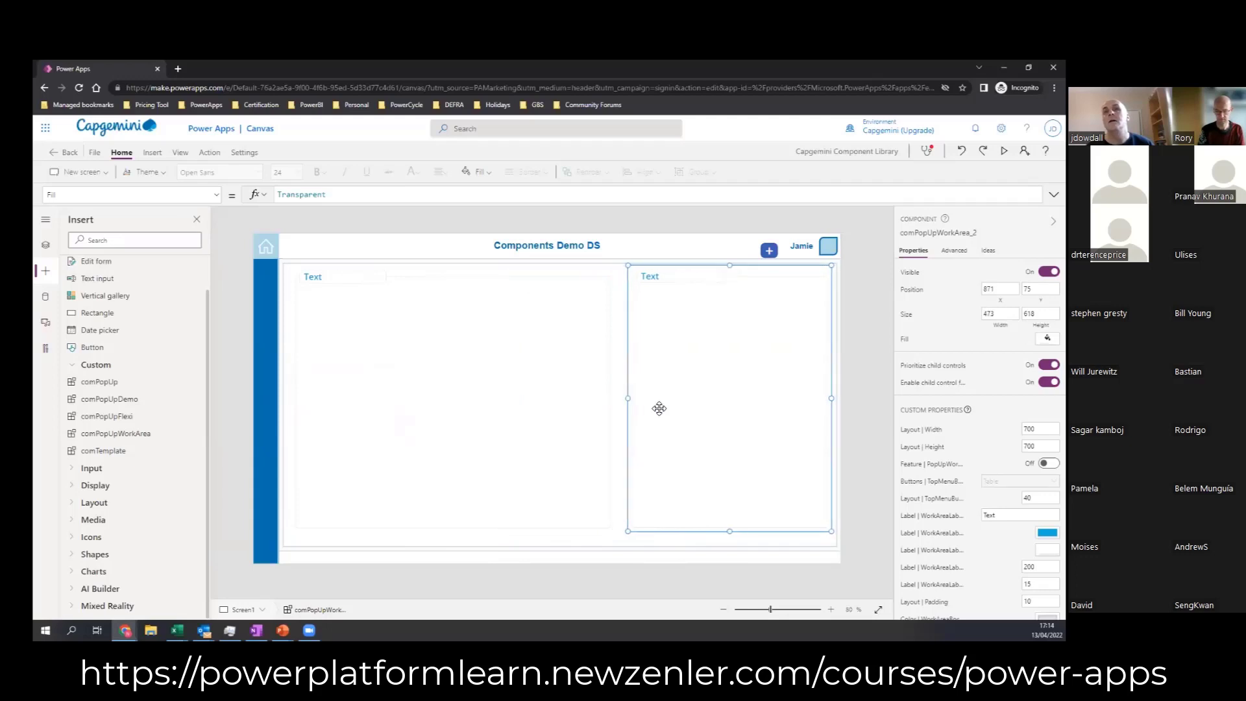
Step: Turn on the tabbed top menu feature of the narrower work area copy and turn off its ShowLabel feature
scroll(980, 439, down, 3)
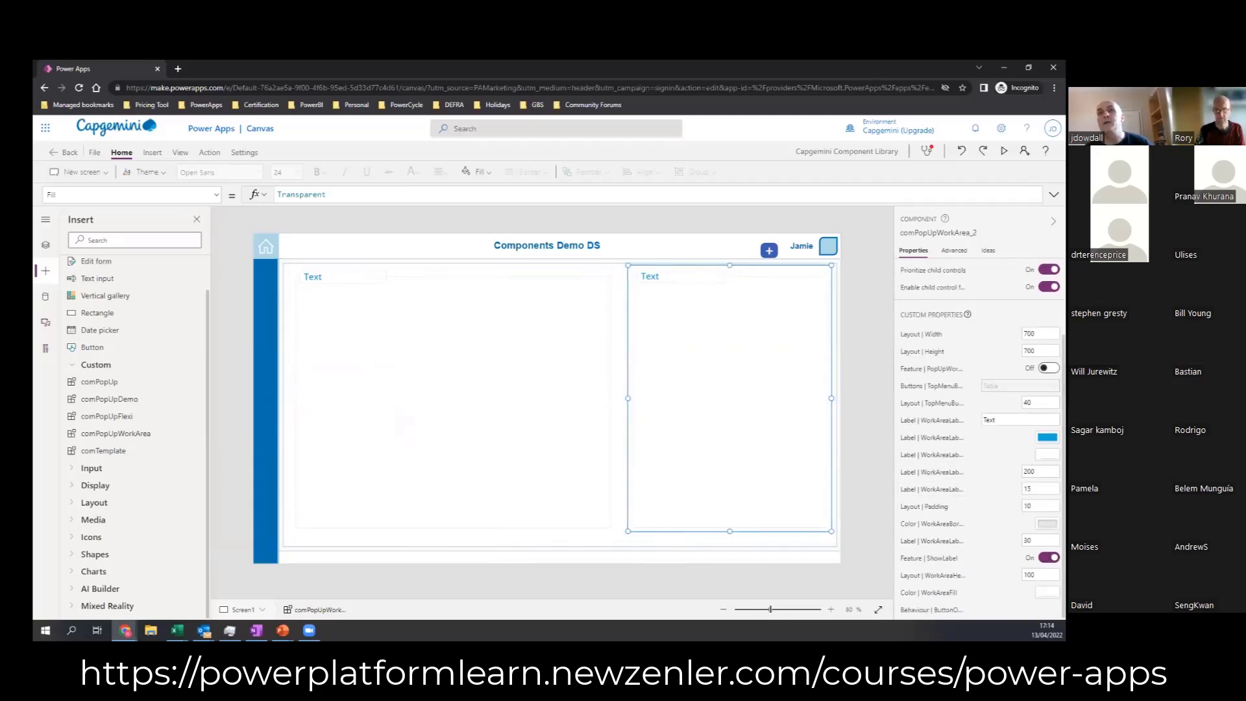
click(1049, 368)
click(1049, 557)
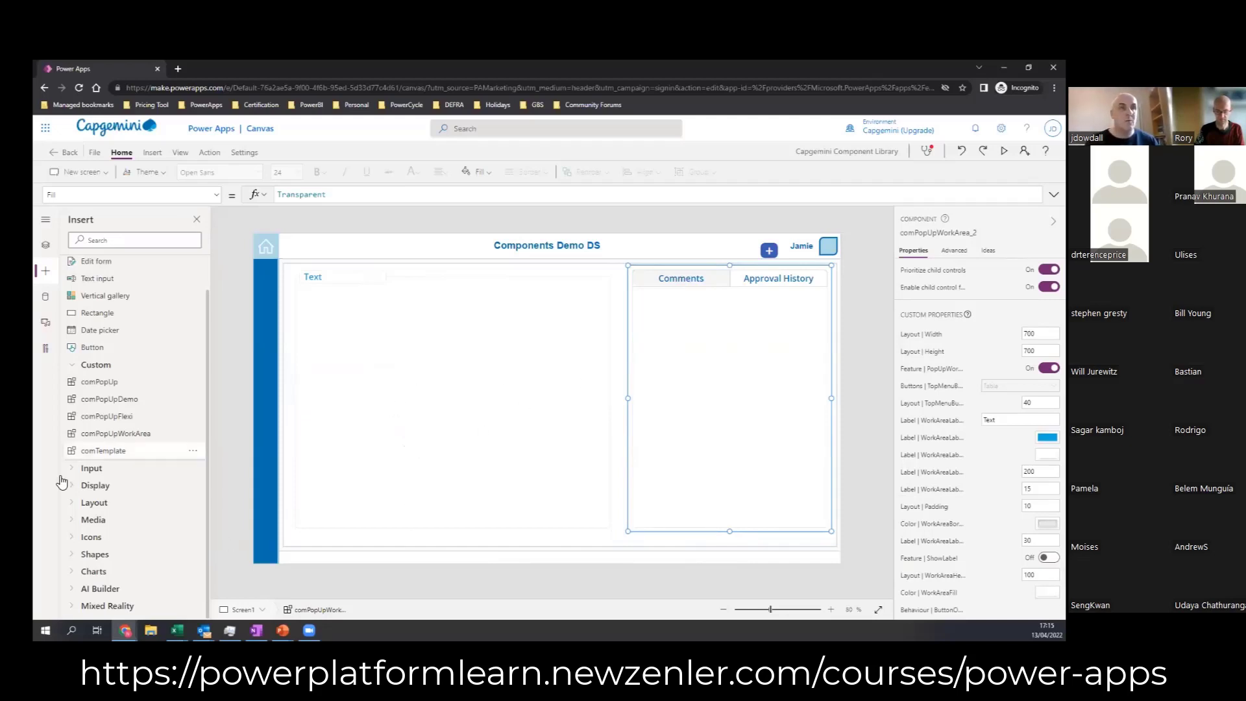
Step: Insert the comPopUpFlexi component, place it centrally over the two work areas and adjust its width and height
click(79, 419)
drag(393, 392, 478, 401)
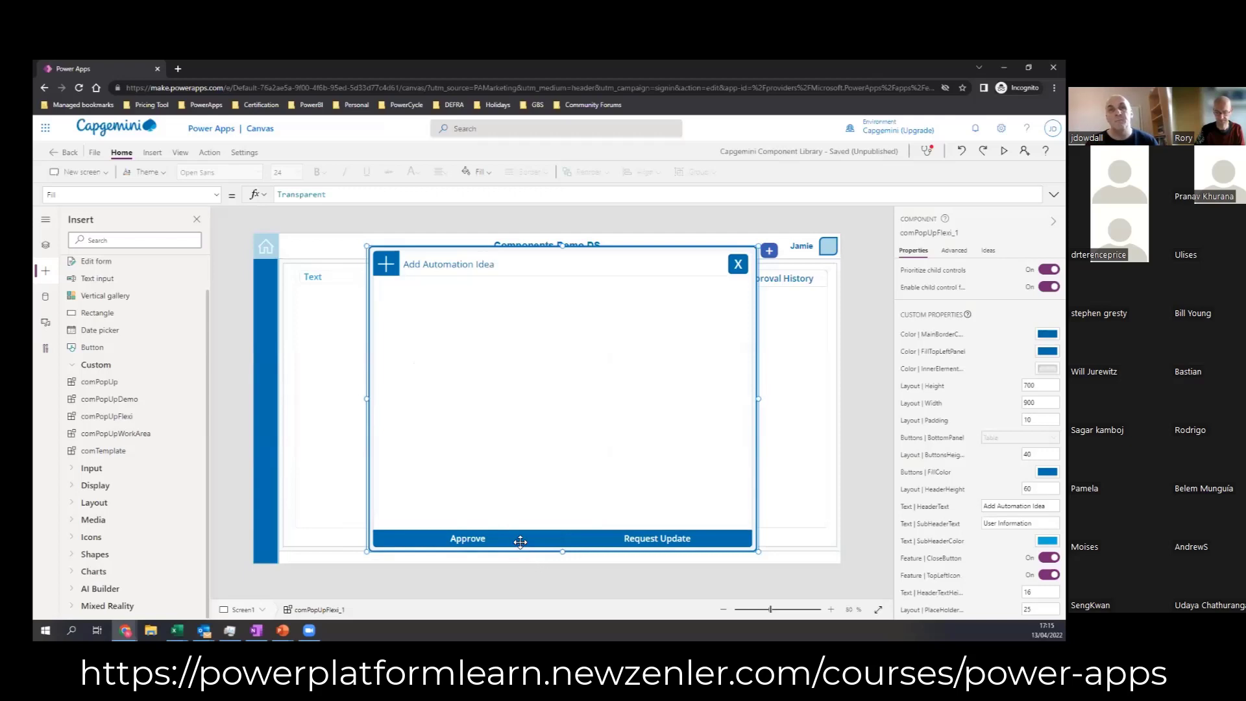
drag(562, 552, 564, 521)
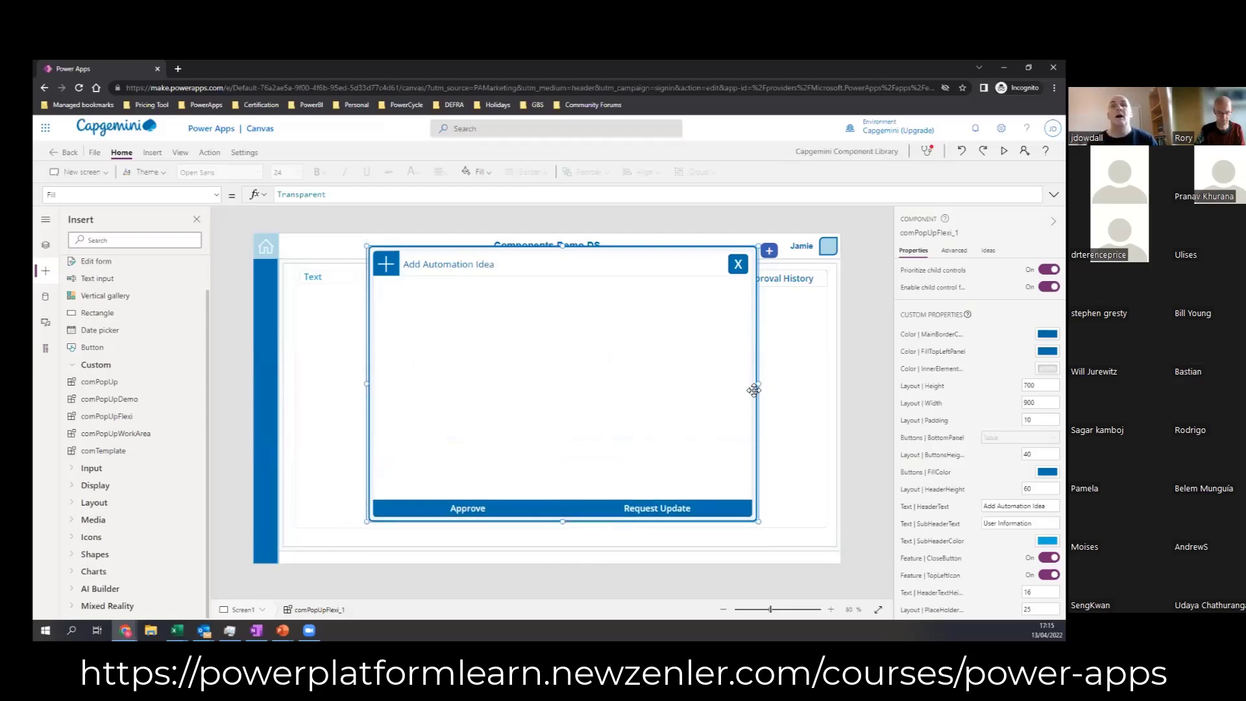
mouse_move(763, 384)
mouse_down()
mouse_move(731, 390)
mouse_move(767, 384)
mouse_up()
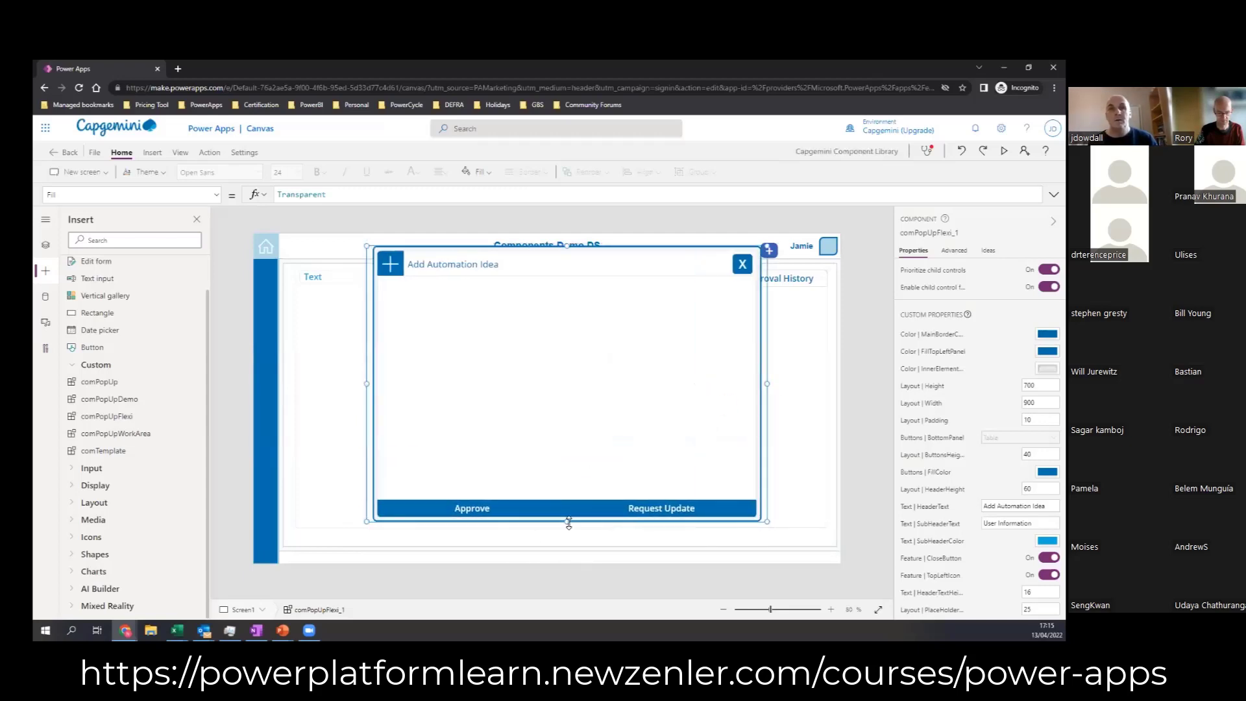
mouse_move(568, 522)
mouse_down()
mouse_move(575, 481)
mouse_move(569, 537)
mouse_up()
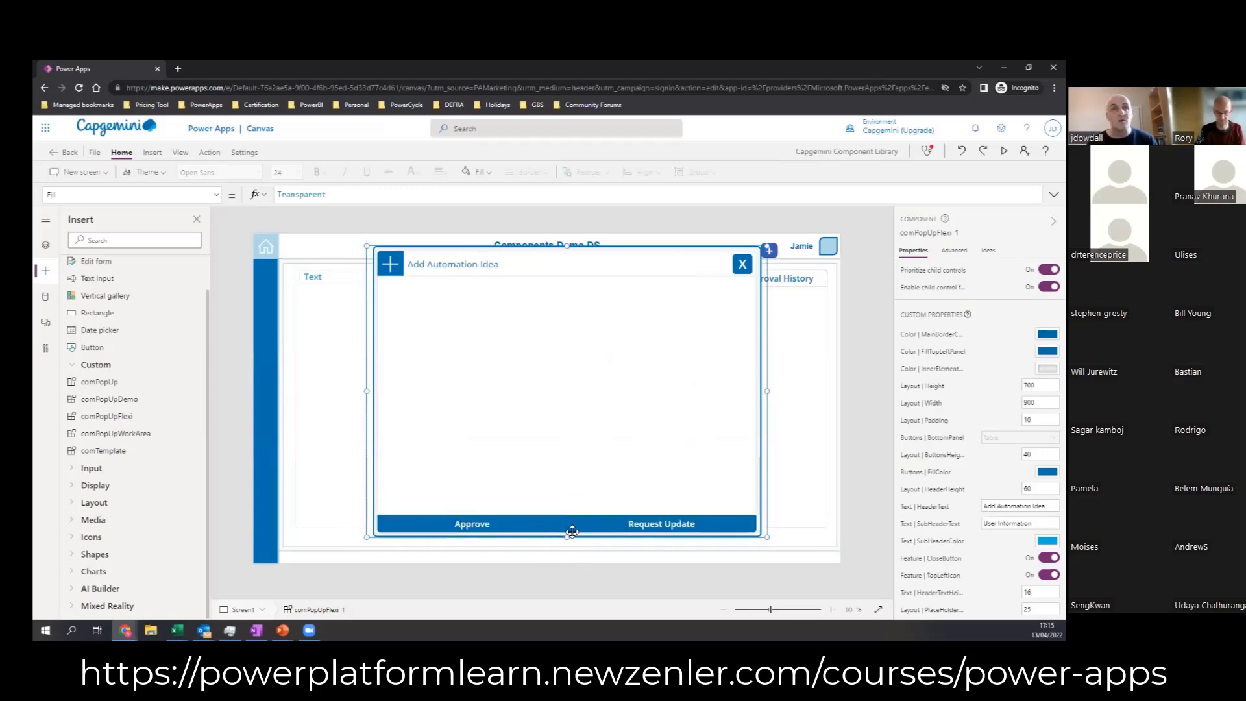
mouse_move(567, 537)
mouse_down()
mouse_move(570, 495)
mouse_move(570, 559)
mouse_move(548, 546)
mouse_up()
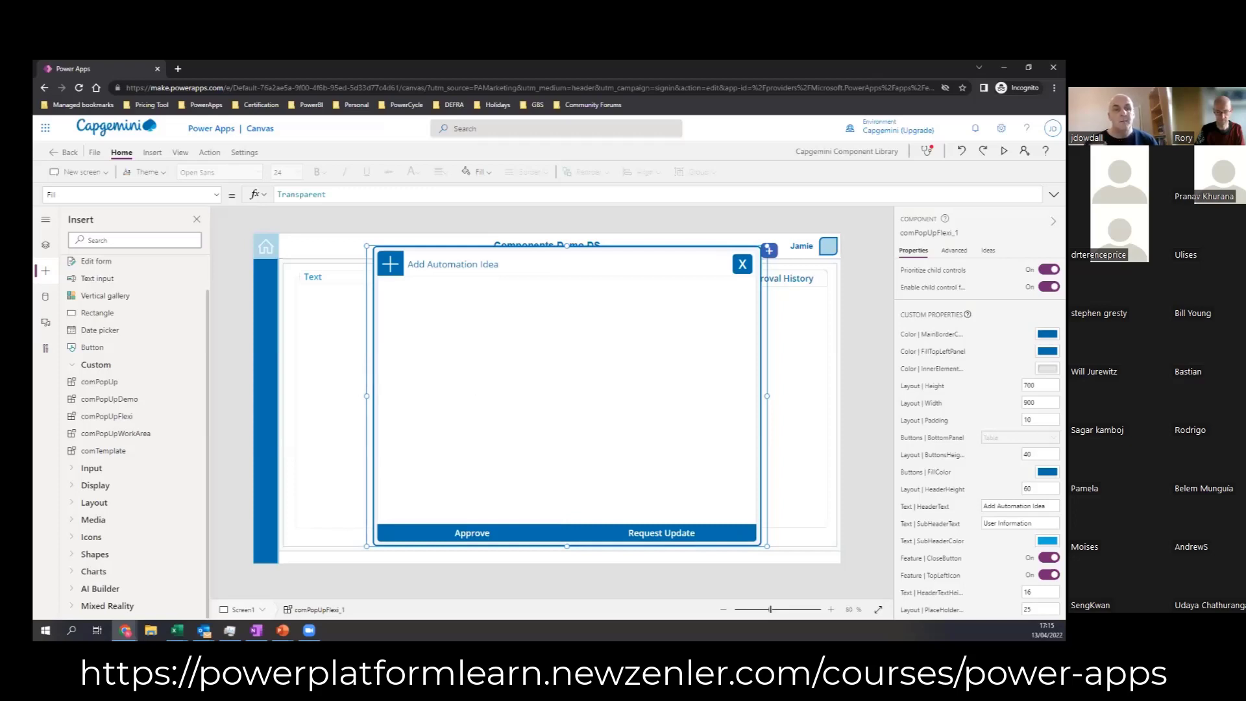
Step: Create a new component in the component library and name it comPopDS
key(alt+Tab)
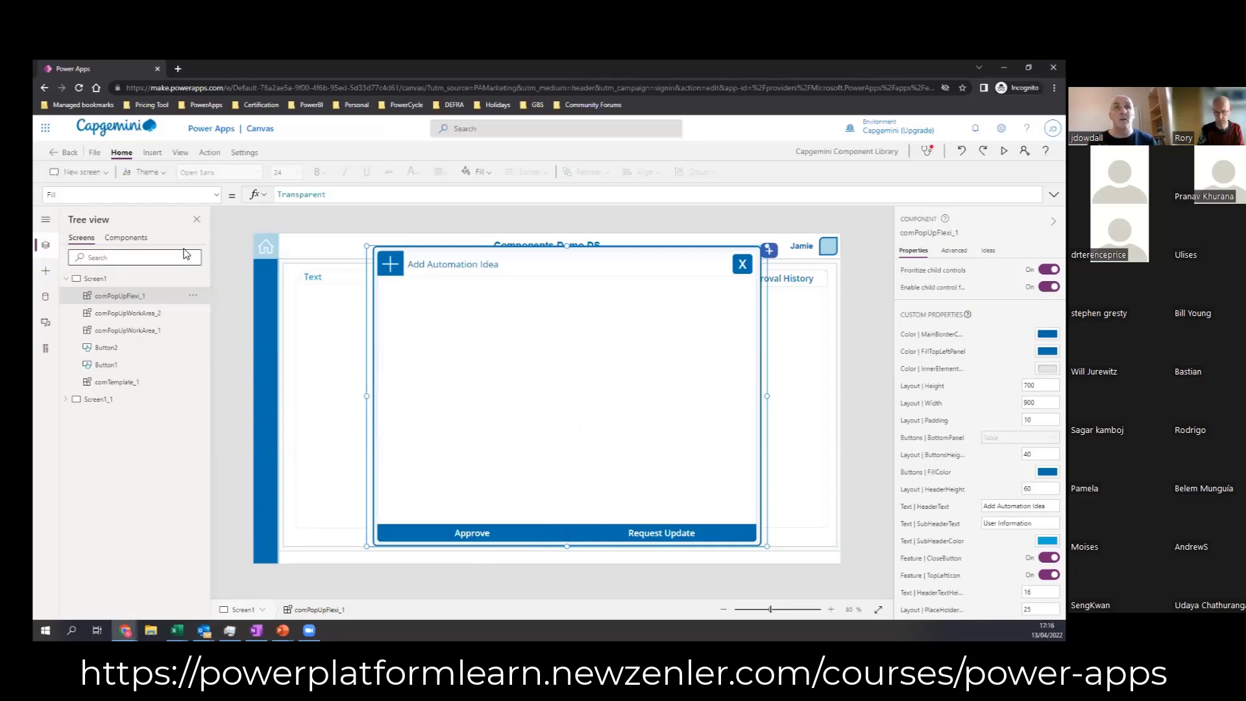
click(128, 239)
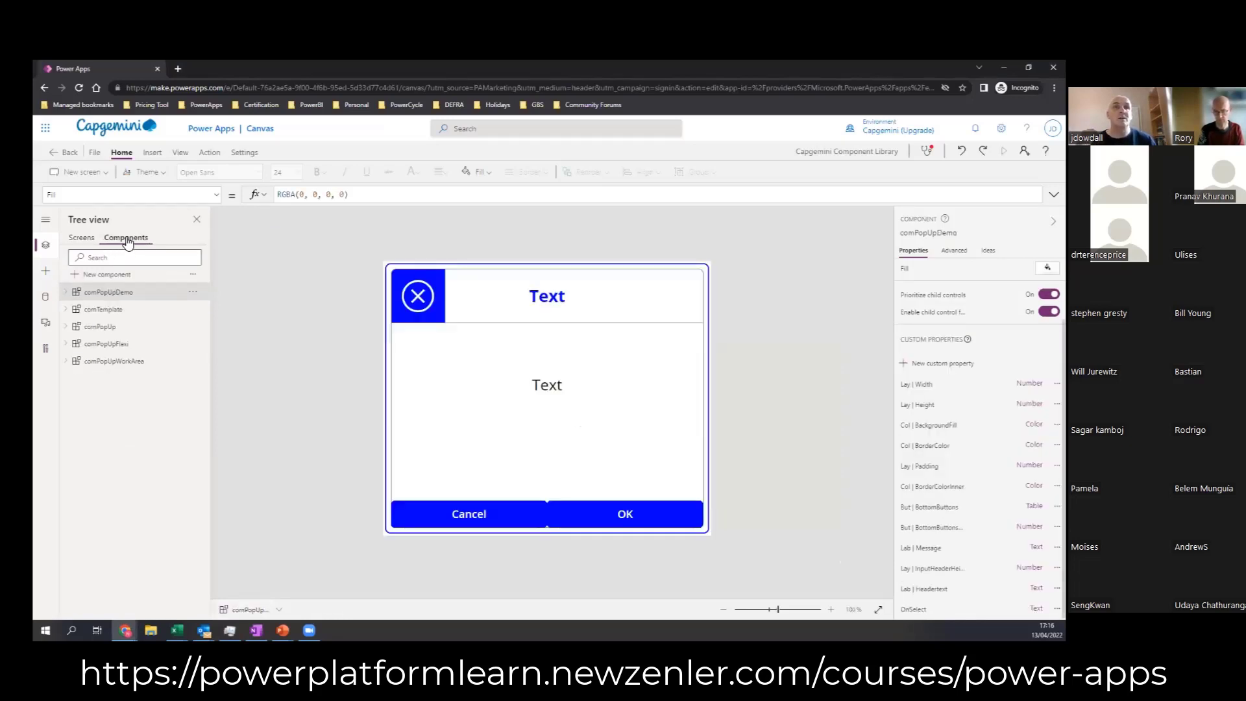
click(103, 276)
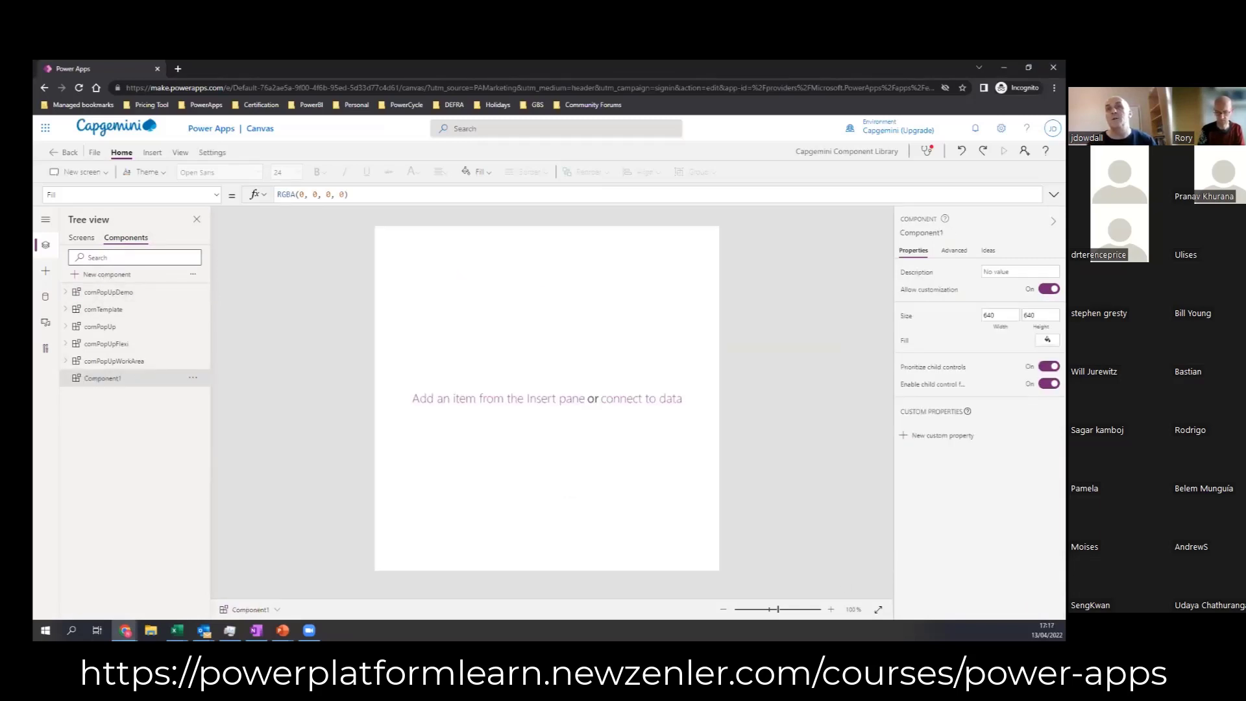
click(922, 233)
text(comPopDS)
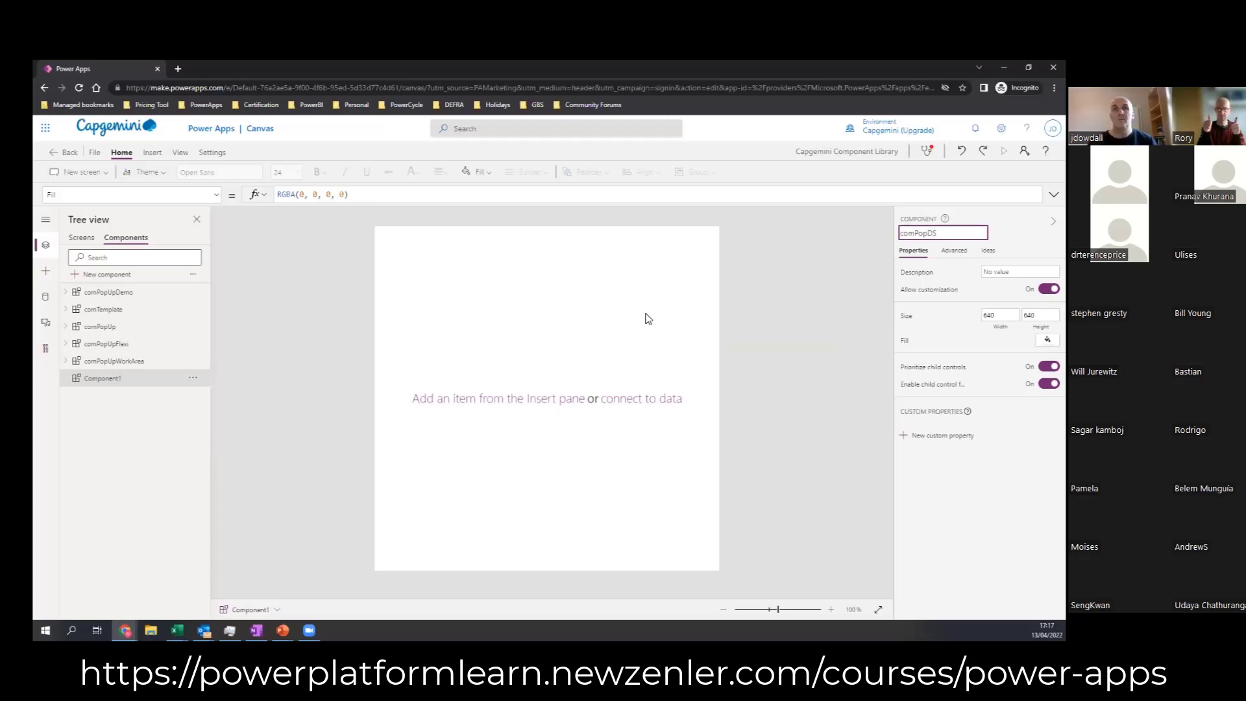
key(Return)
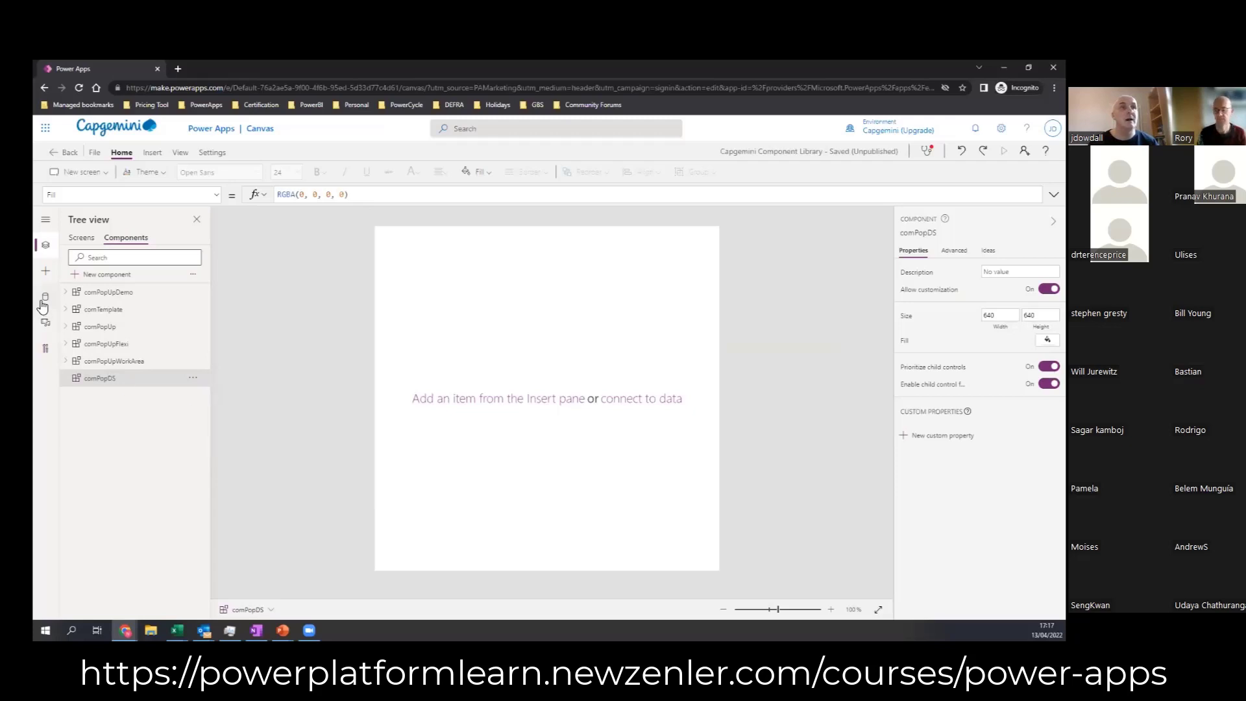
Step: Insert a plain layout Container into the comPopDS component
click(46, 271)
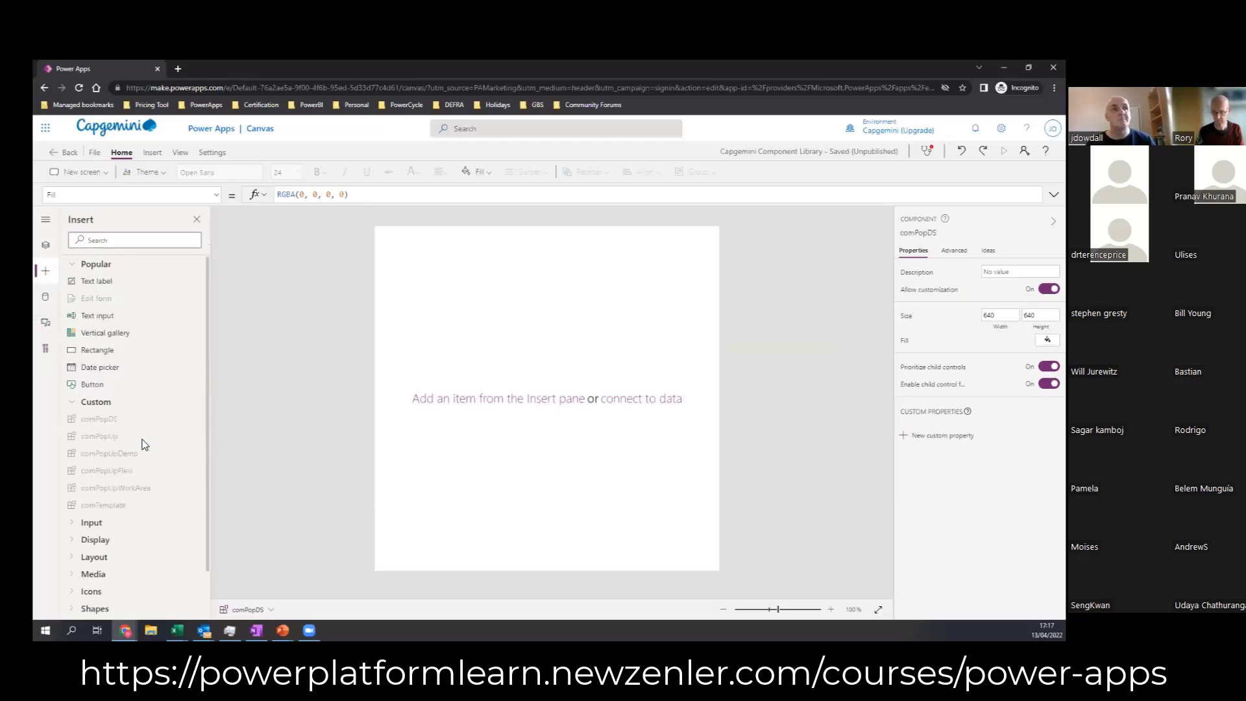
scroll(142, 436, down, 1)
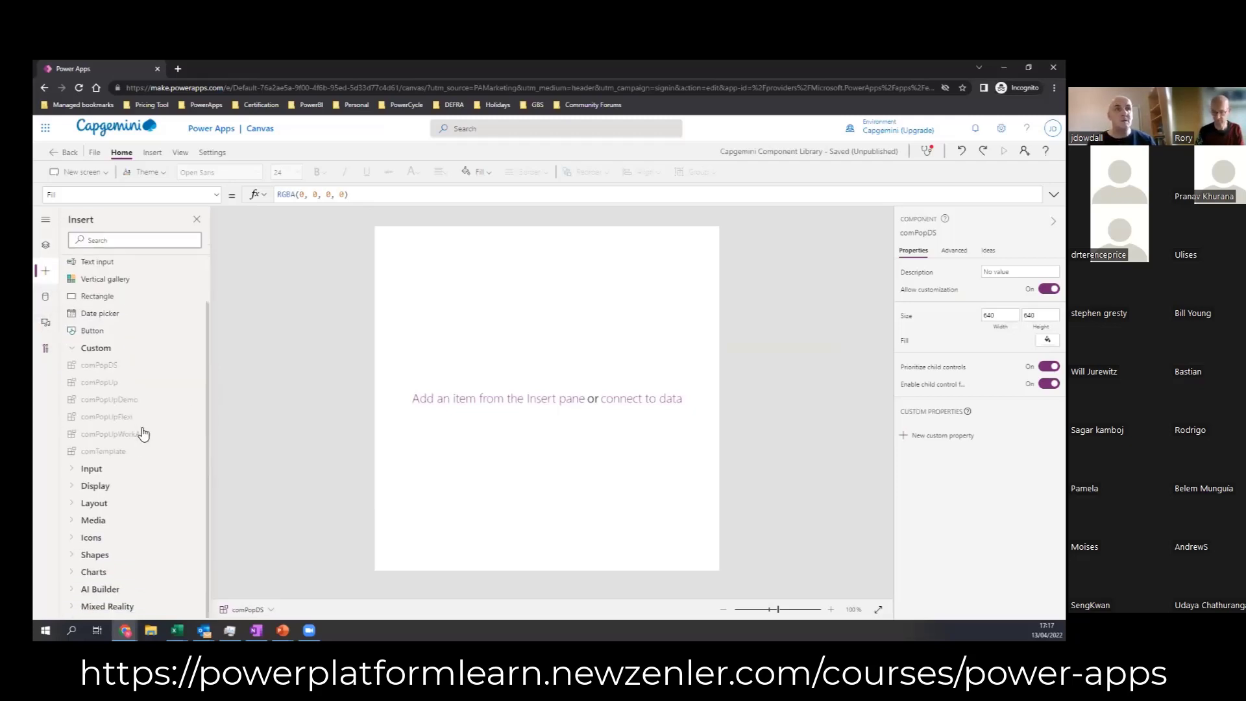
click(72, 348)
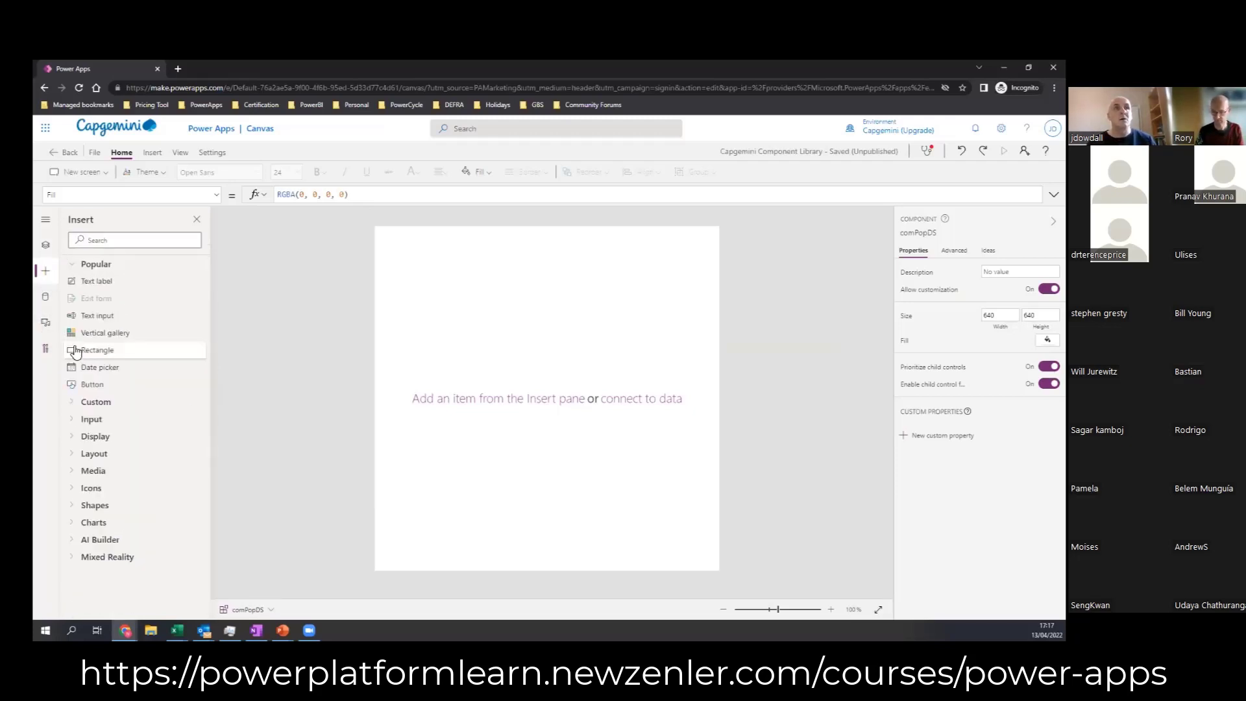
click(74, 454)
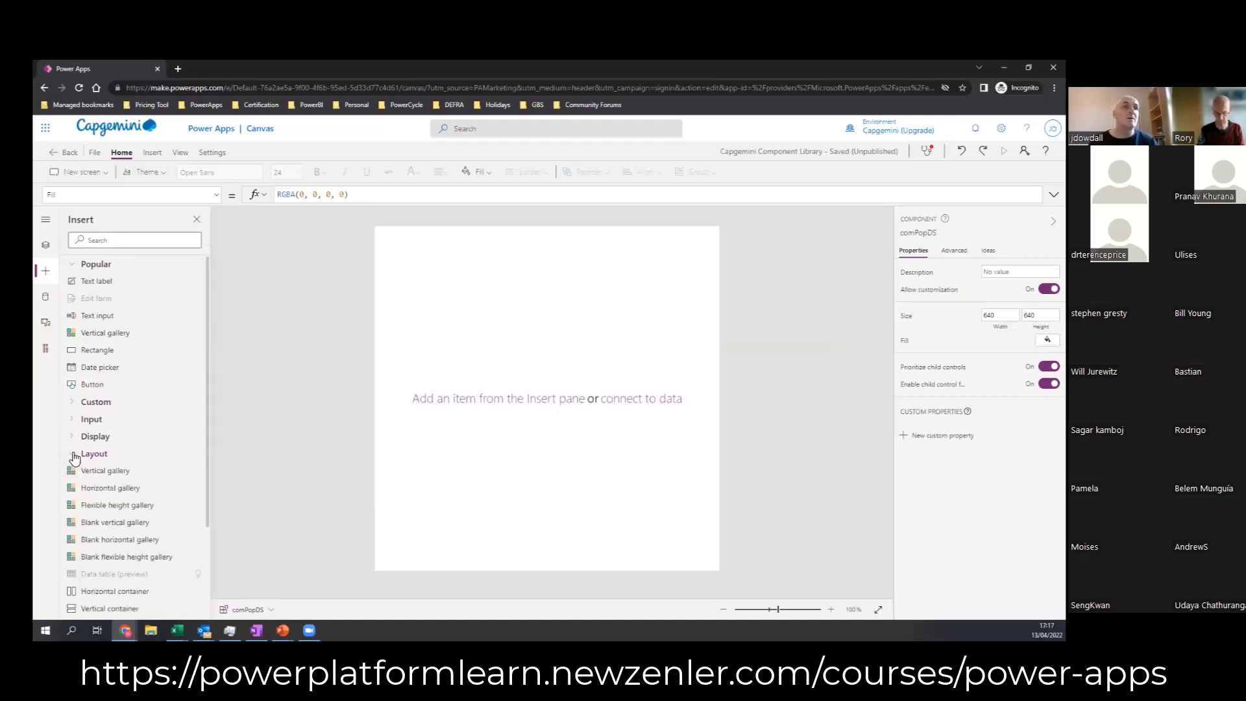
scroll(91, 519, down, 2)
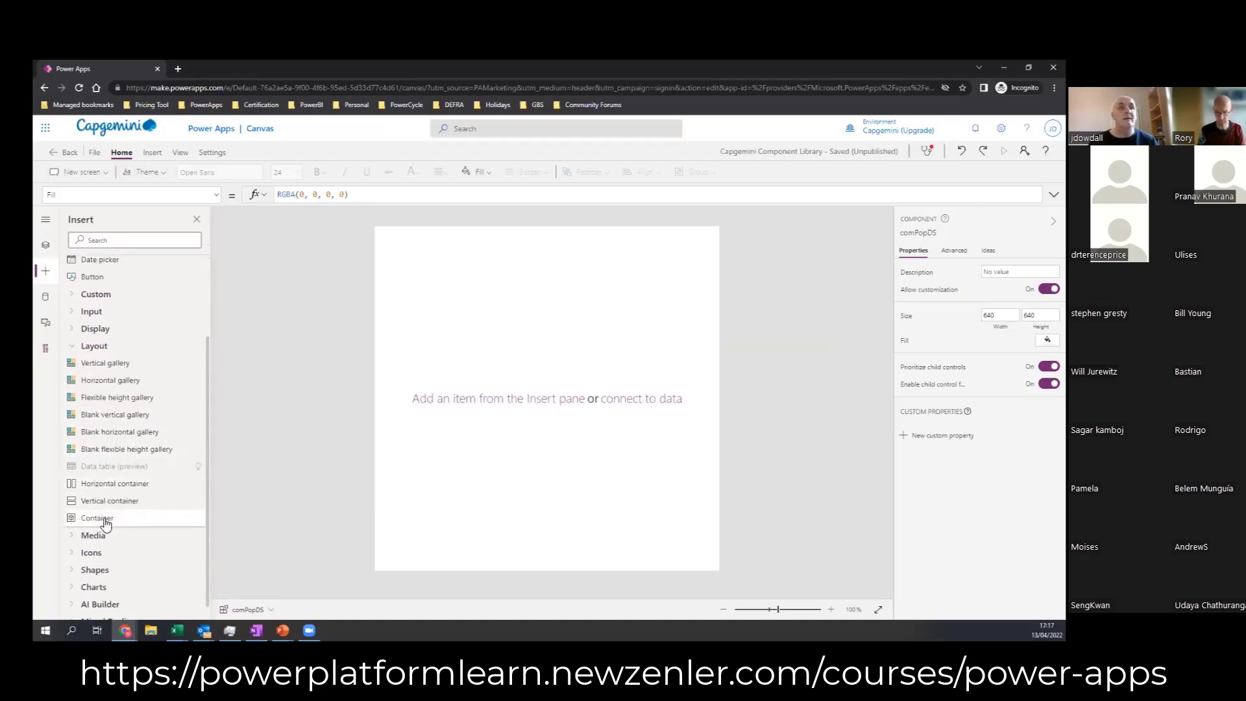
click(106, 523)
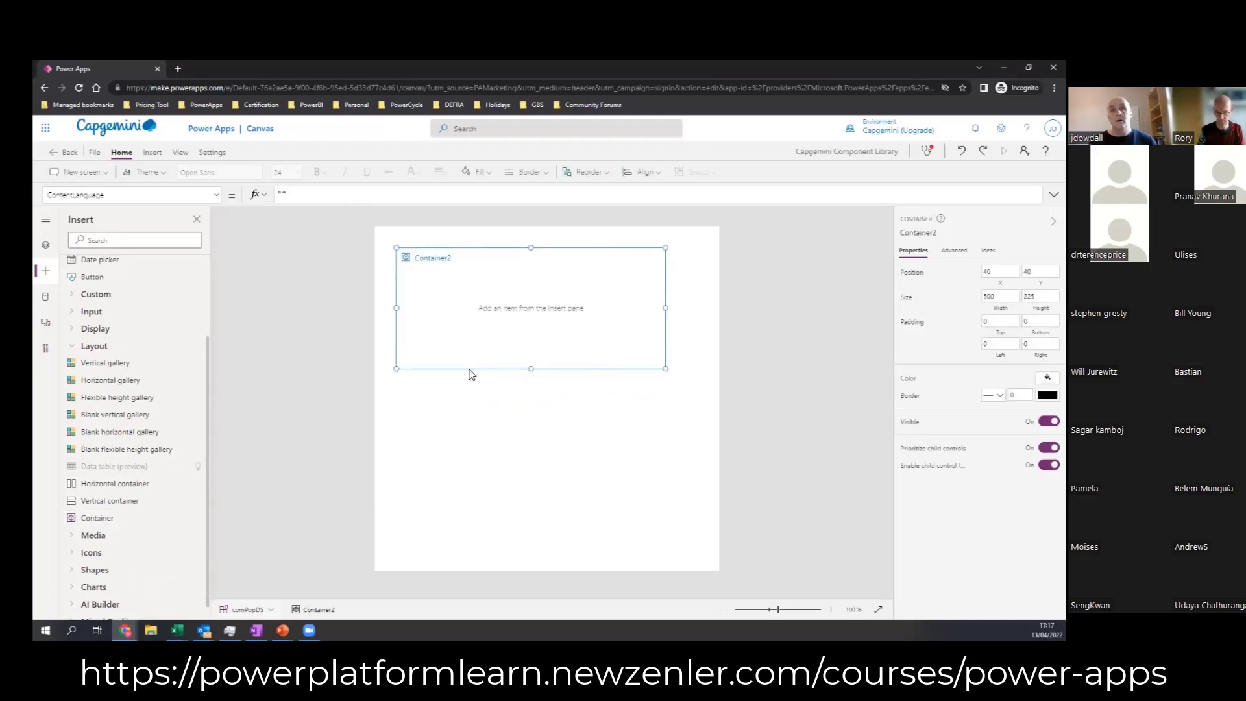
Step: Reposition the container freehand within the component, ending at about X 45, Y 50
drag(470, 367, 490, 455)
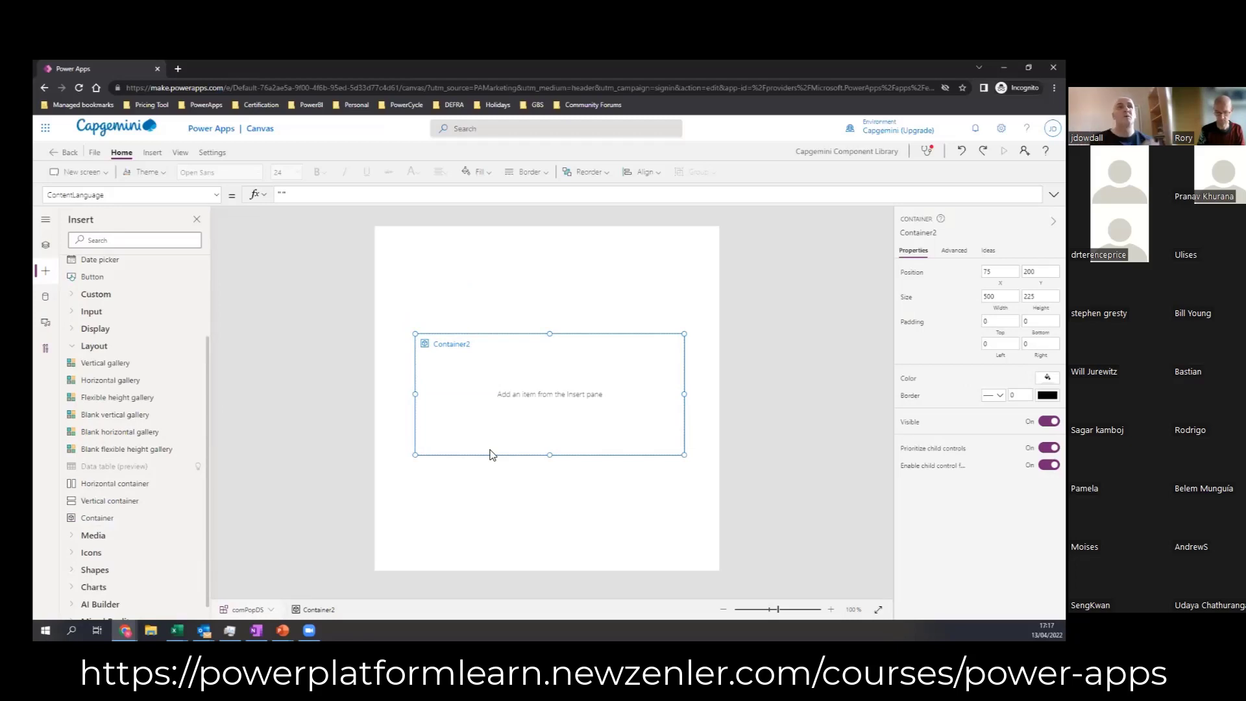
drag(208, 364, 206, 268)
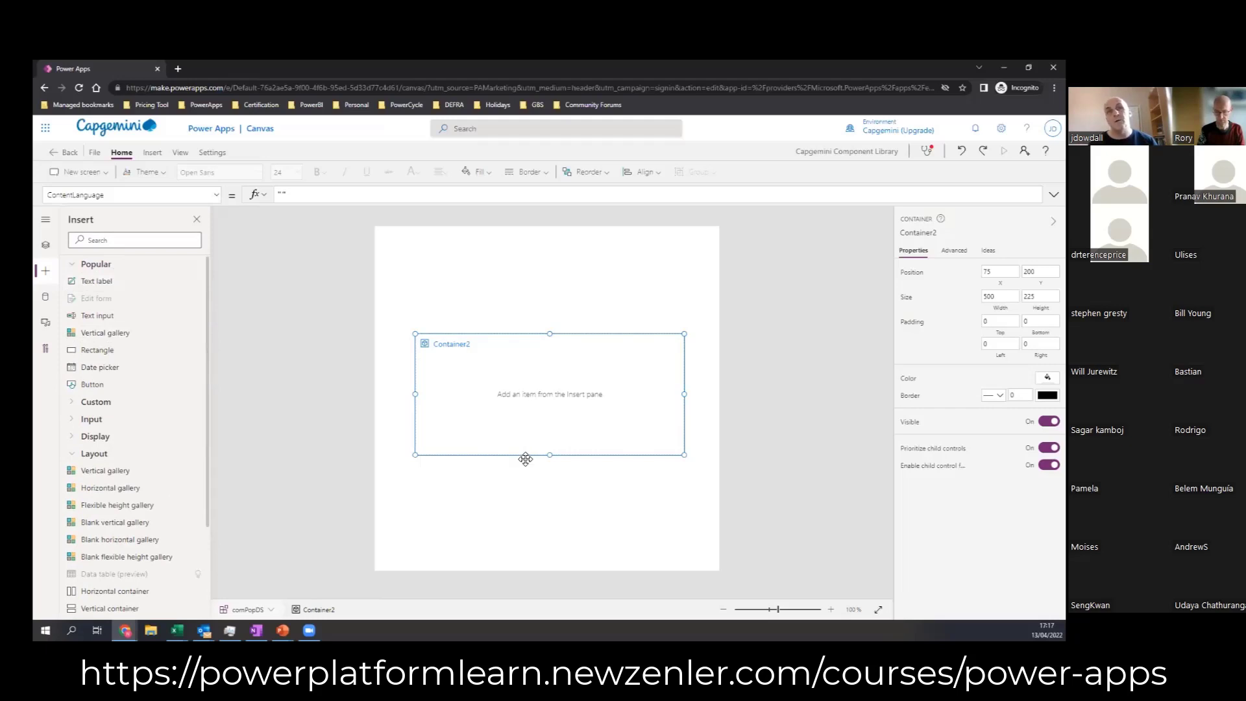
drag(526, 459, 509, 383)
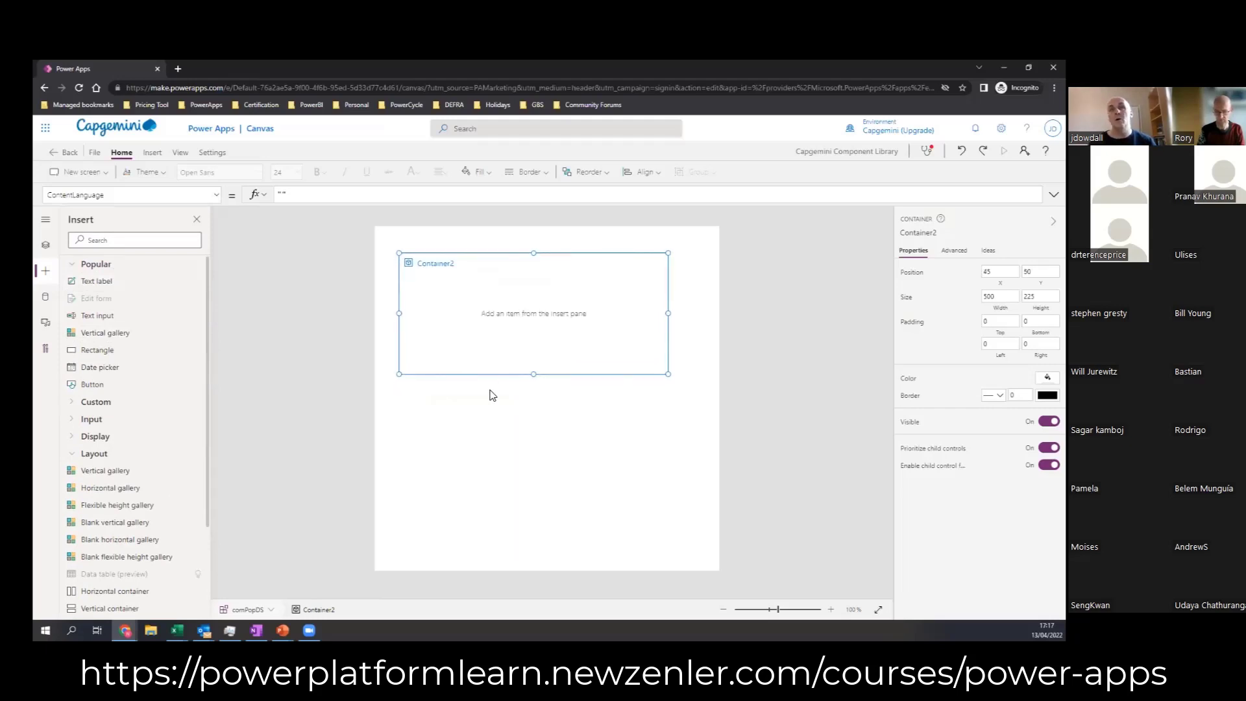
Step: Set the container's X and Y position to 0 so it sits in the component's top-left corner
click(997, 271)
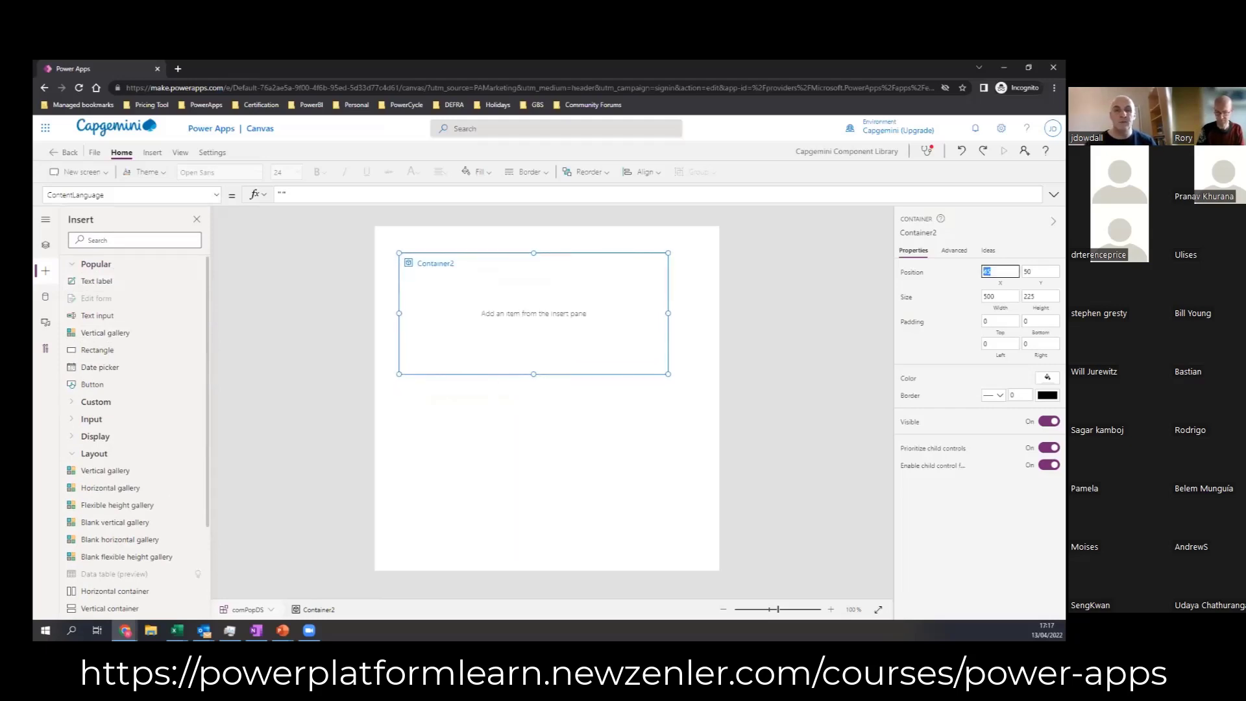
text(0)
key(Tab)
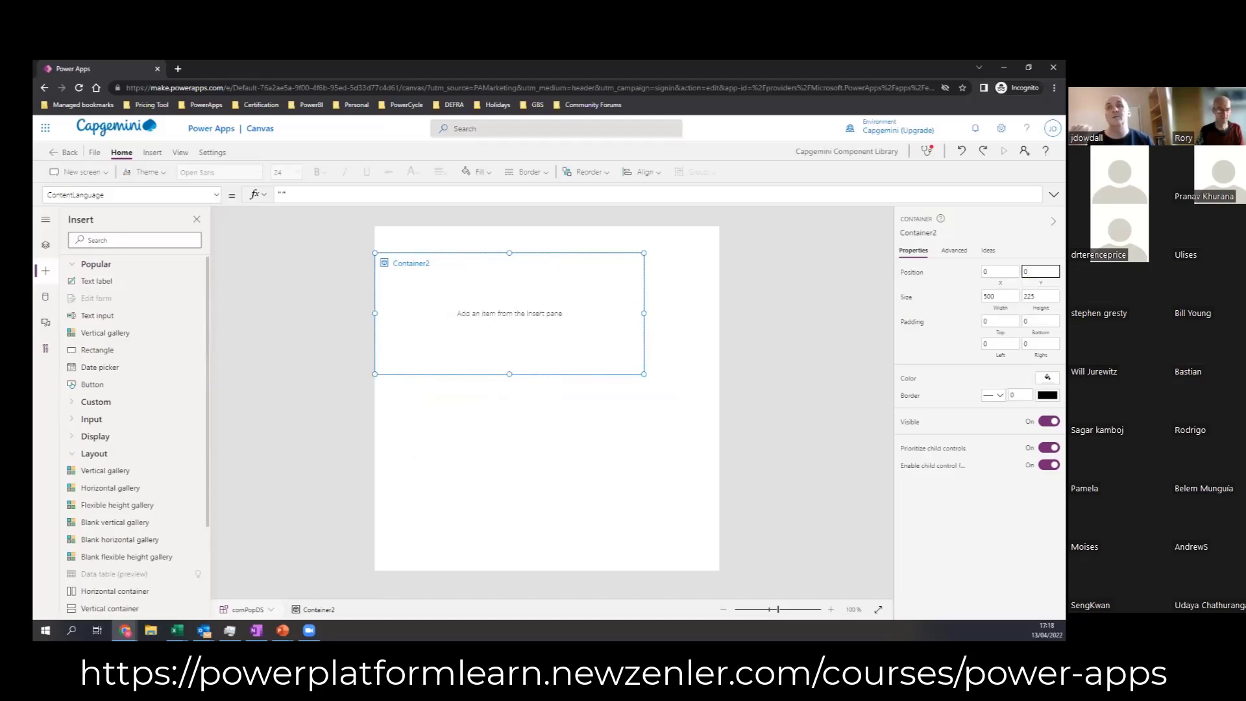
key(Tab)
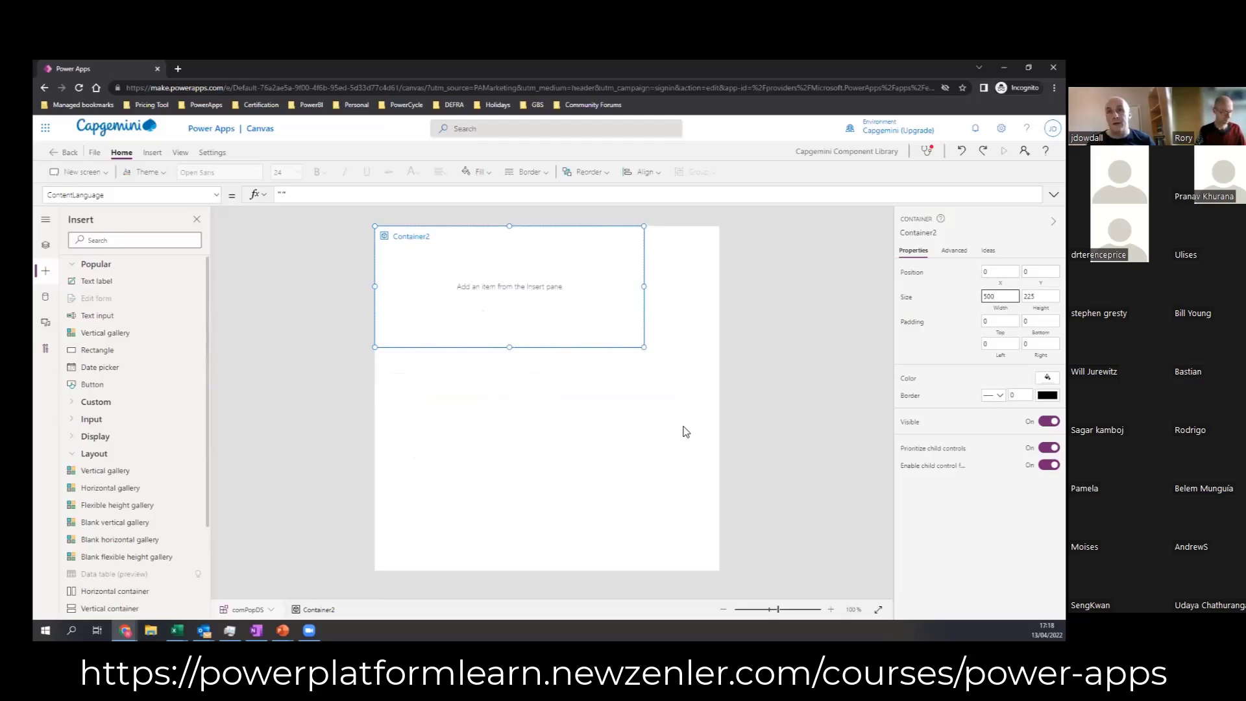
Step: Set the comPopDS component's Fill property to Transparent and reselect the container
click(539, 412)
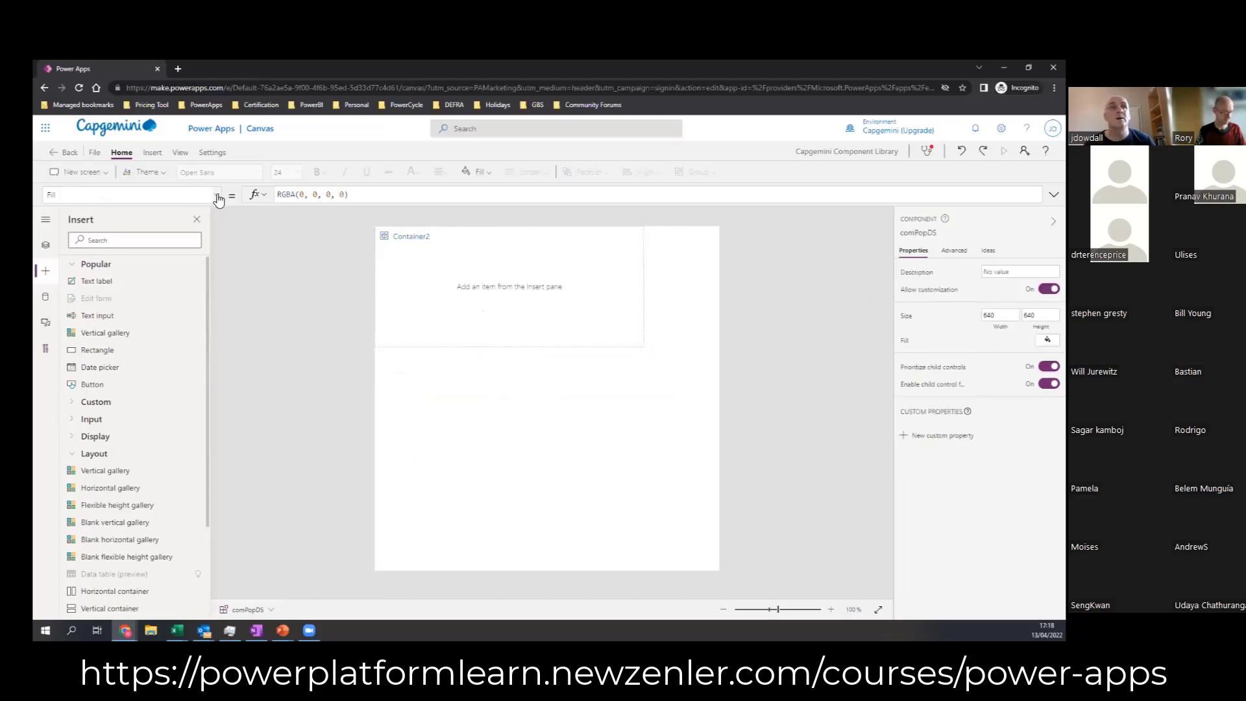
drag(425, 195, 231, 183)
text(T)
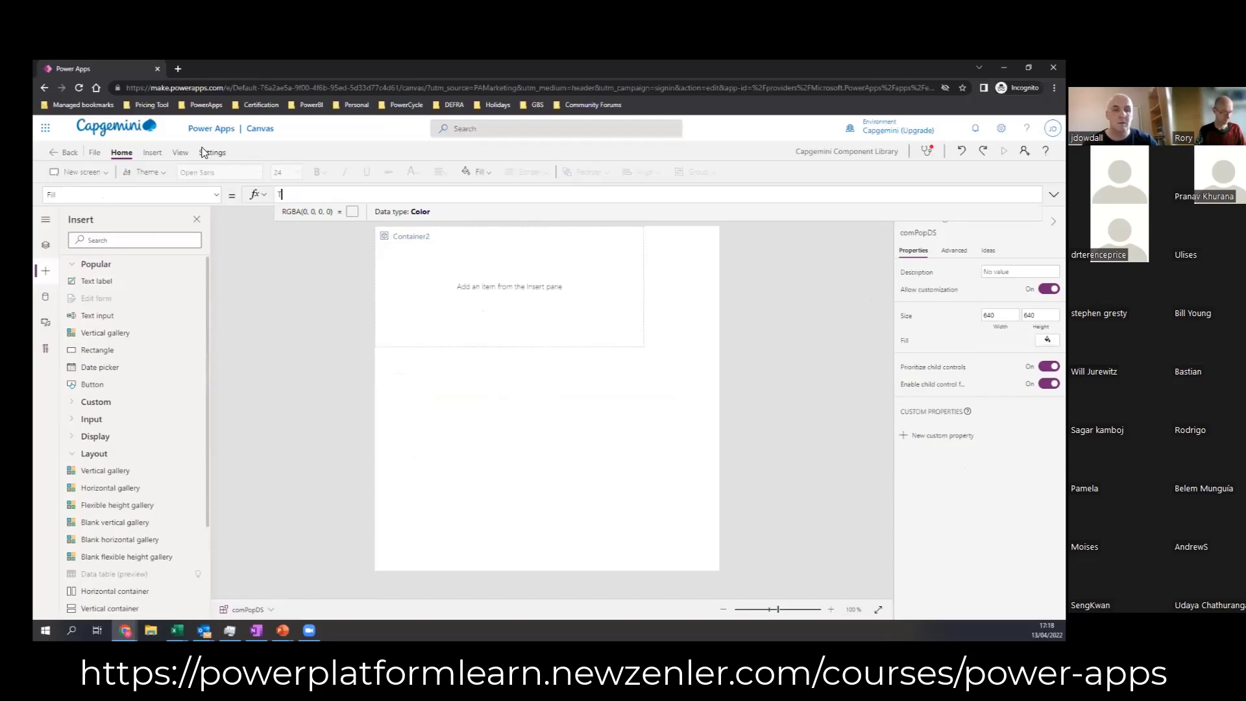
text(ransparent)
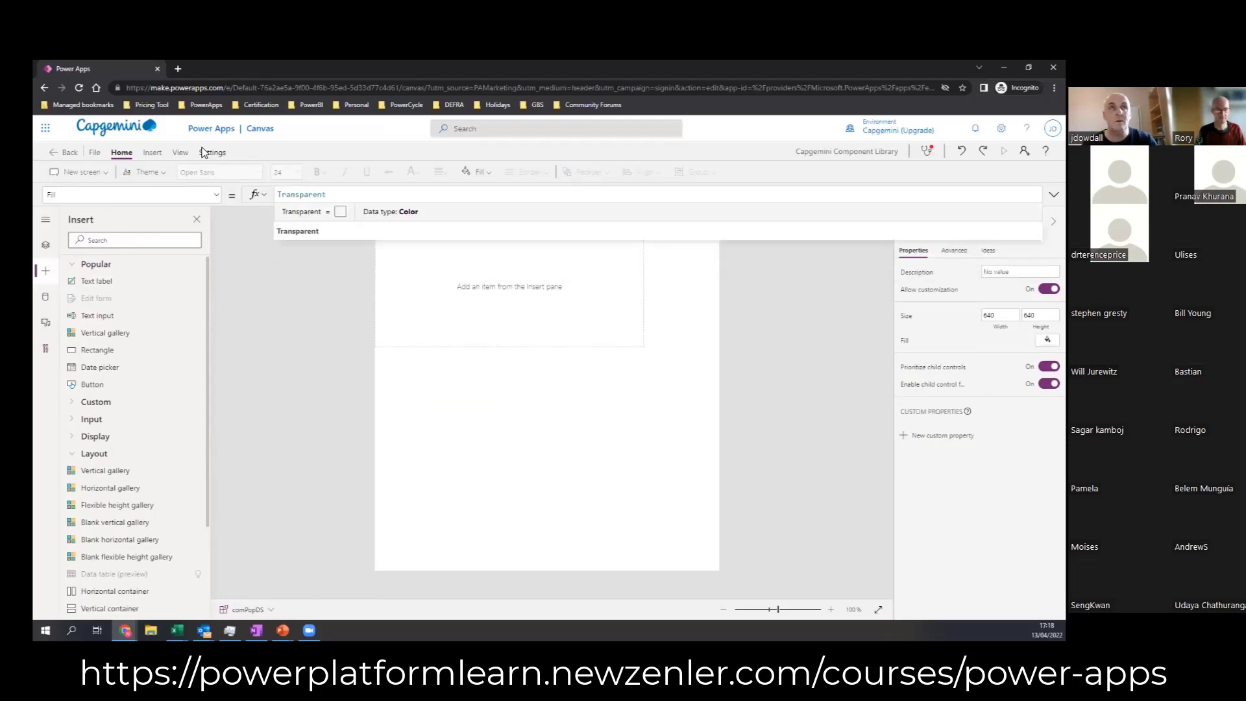
click(298, 233)
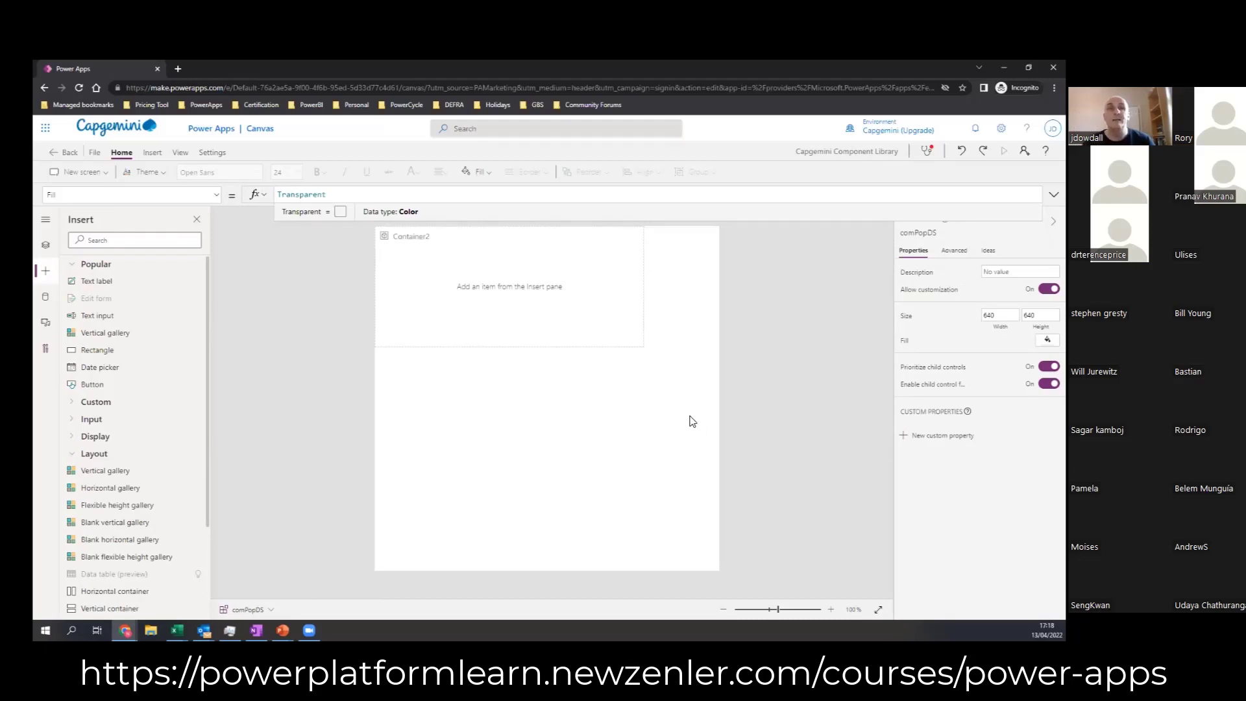
click(577, 339)
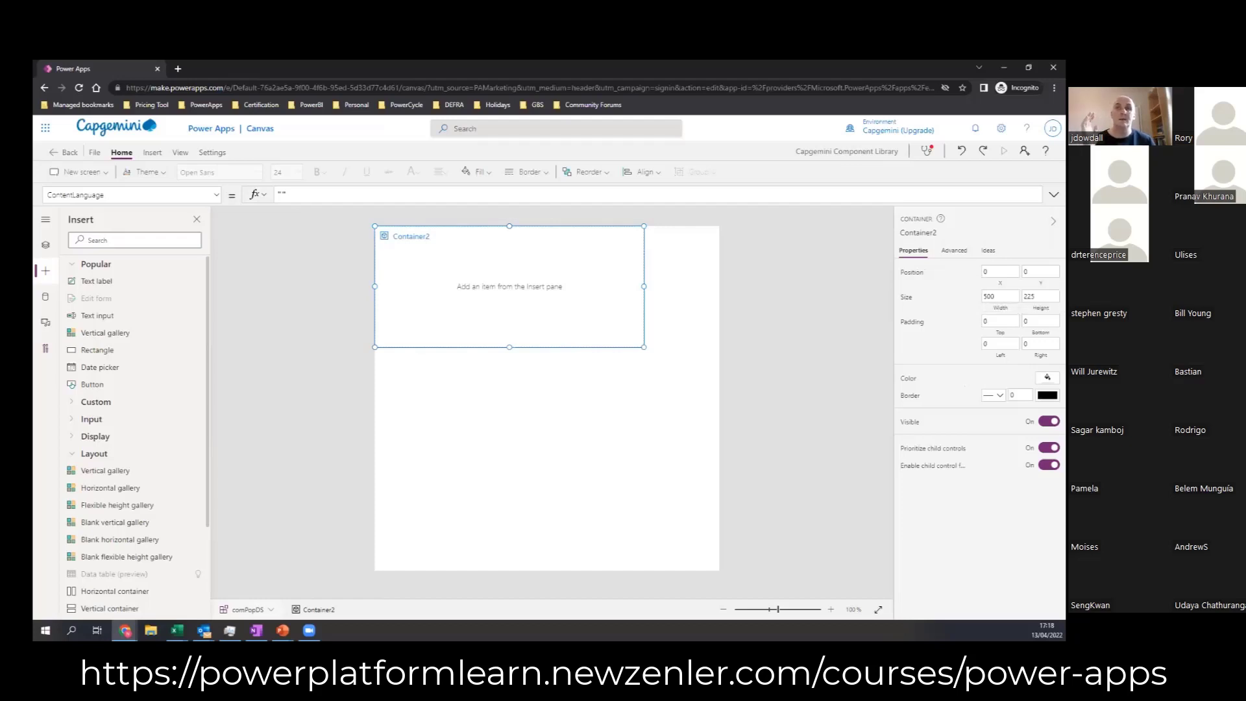
Step: Set the container's Width property to Parent.Width so it spans the comPopDS component
click(1000, 297)
click(289, 194)
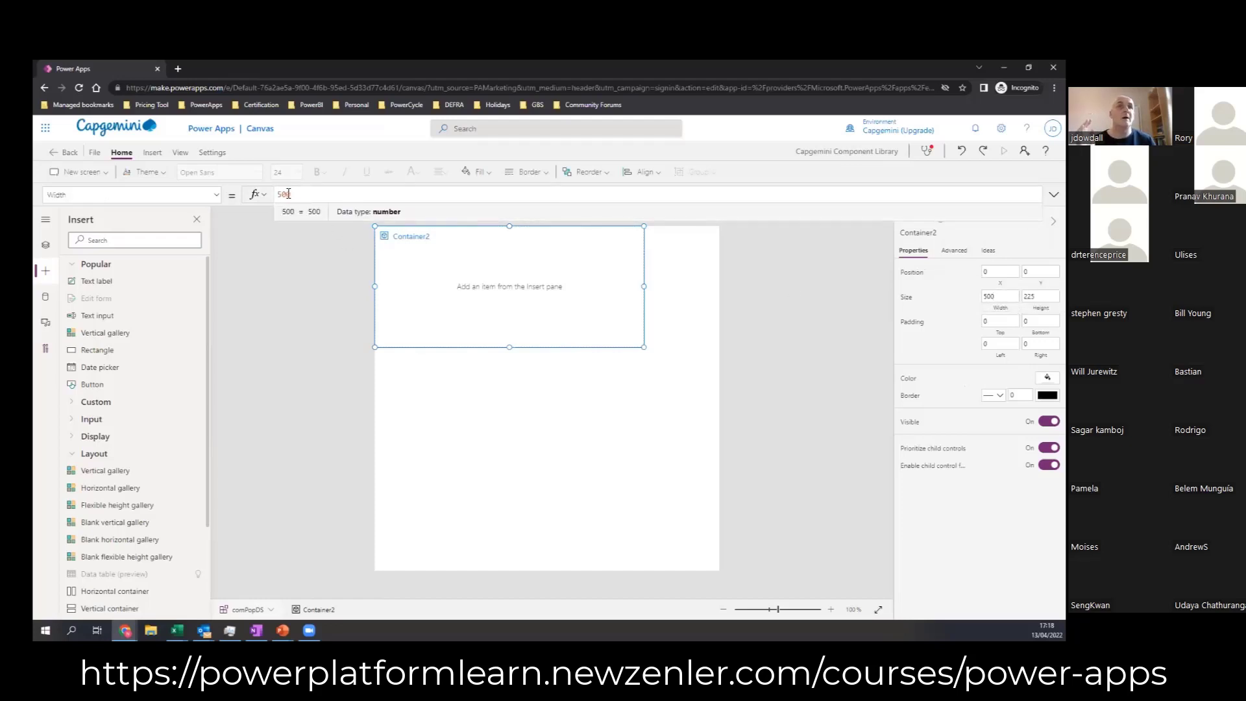
drag(296, 195, 275, 194)
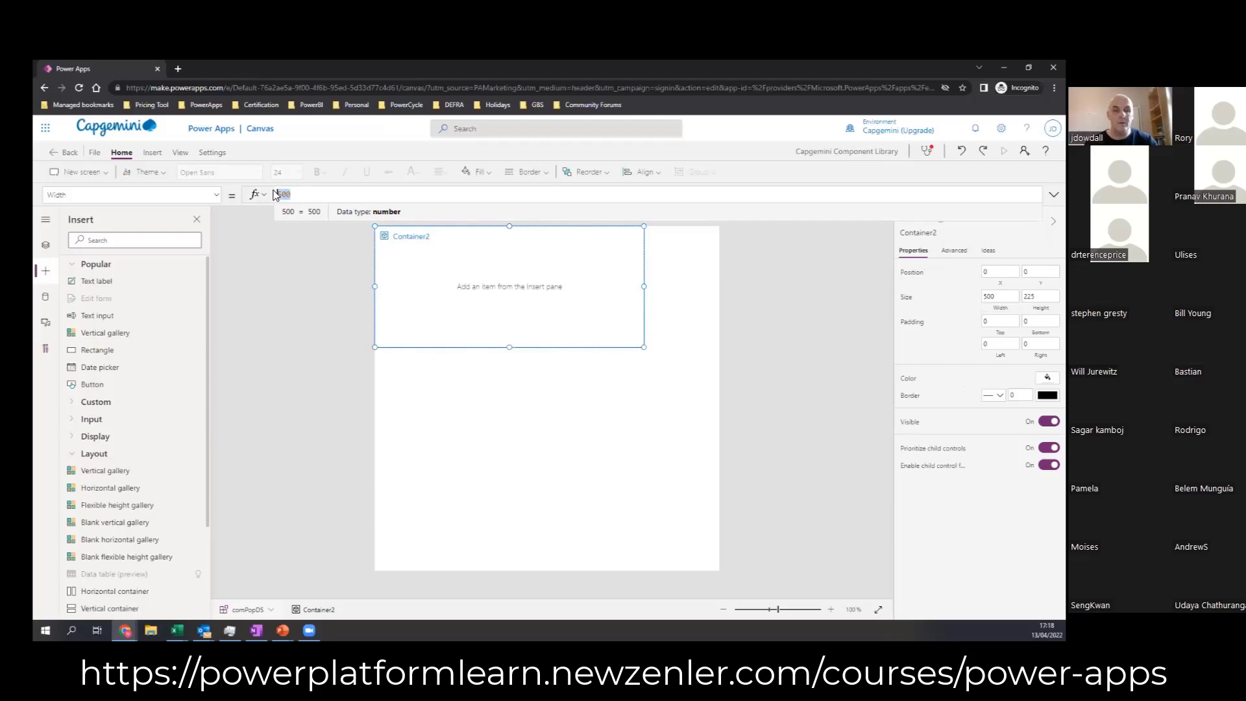
text(Parent)
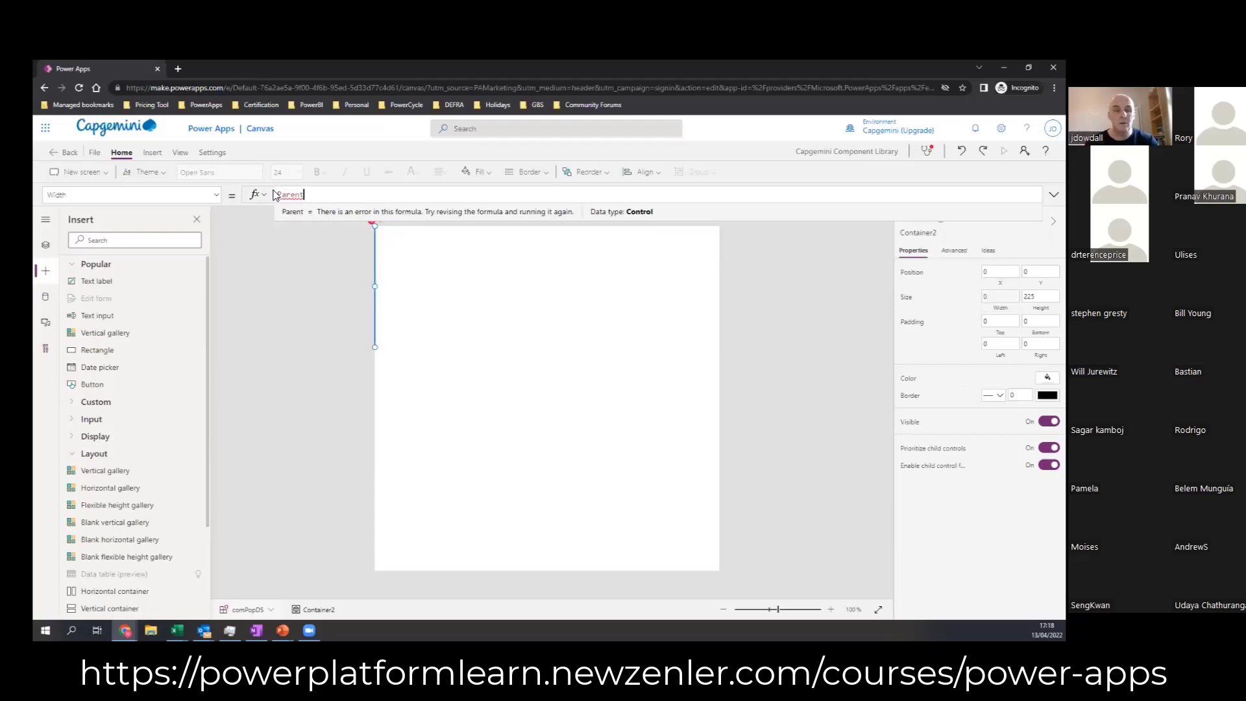
text(.Width)
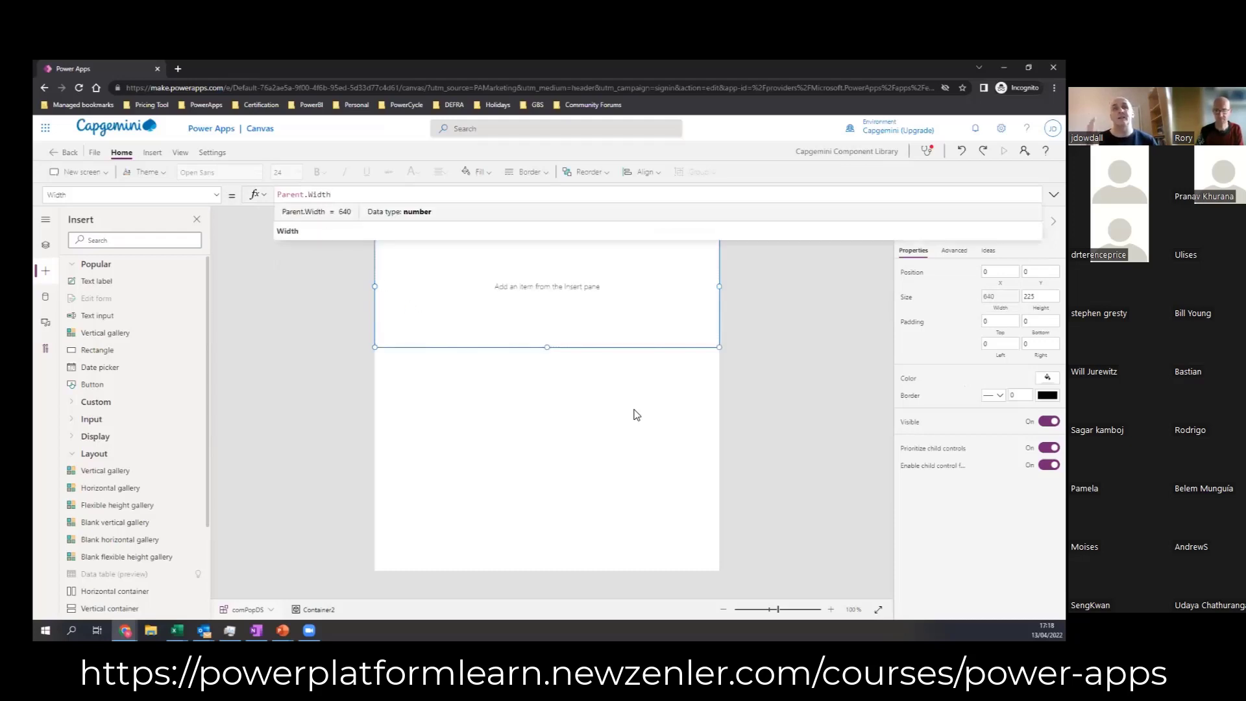
Step: Rename the container inside the comPopDS component to conPop
click(46, 252)
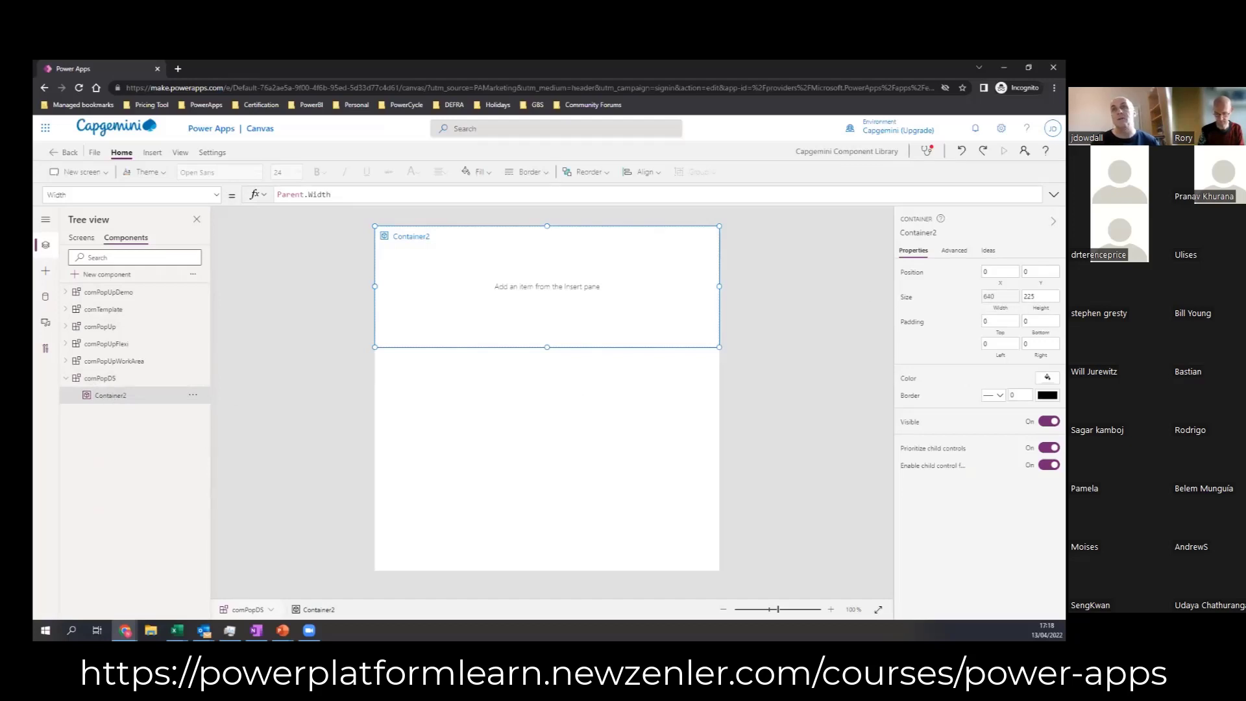
click(929, 233)
text(conPop)
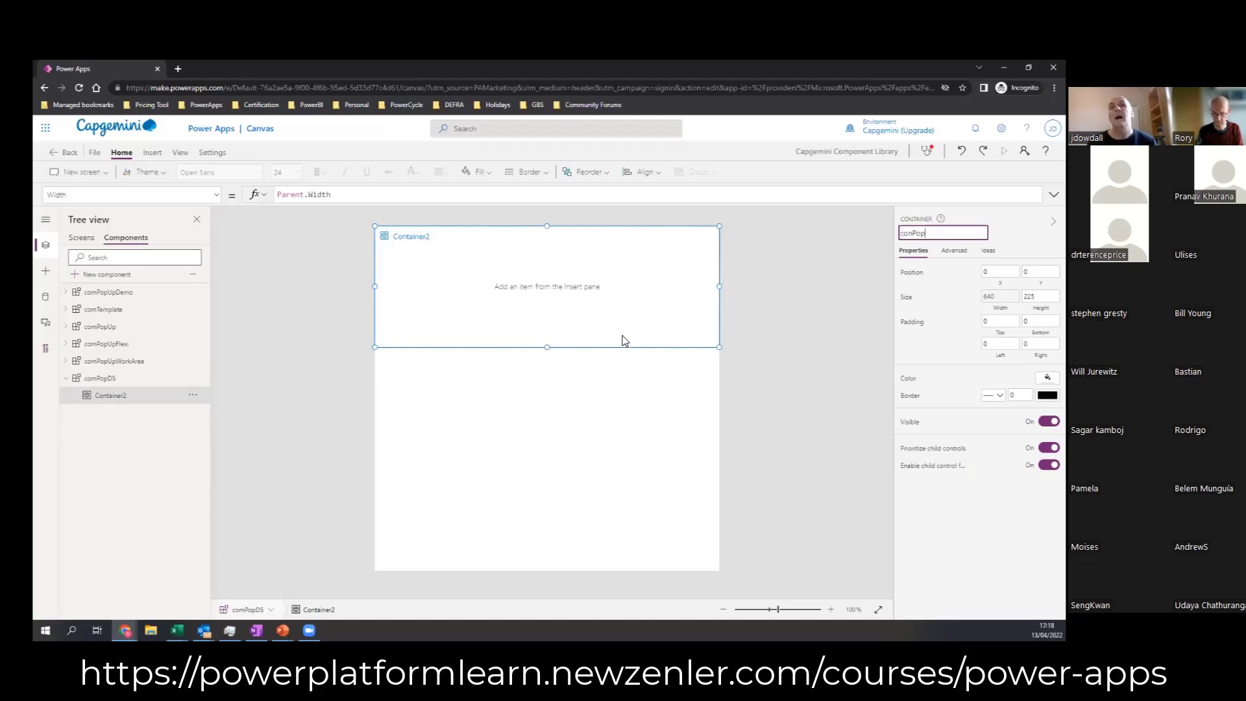
key(Return)
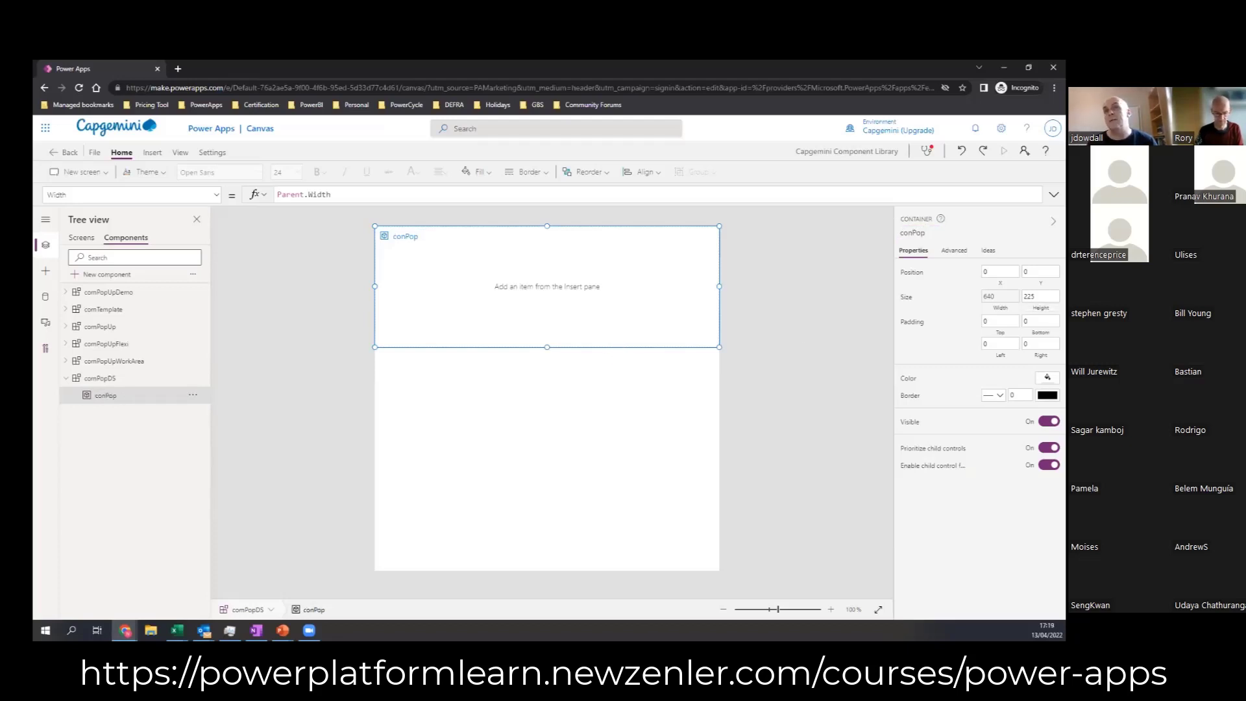
Step: Set the conPop container's Height property to Parent.Height so it fills the component vertically
click(330, 198)
drag(309, 194, 239, 188)
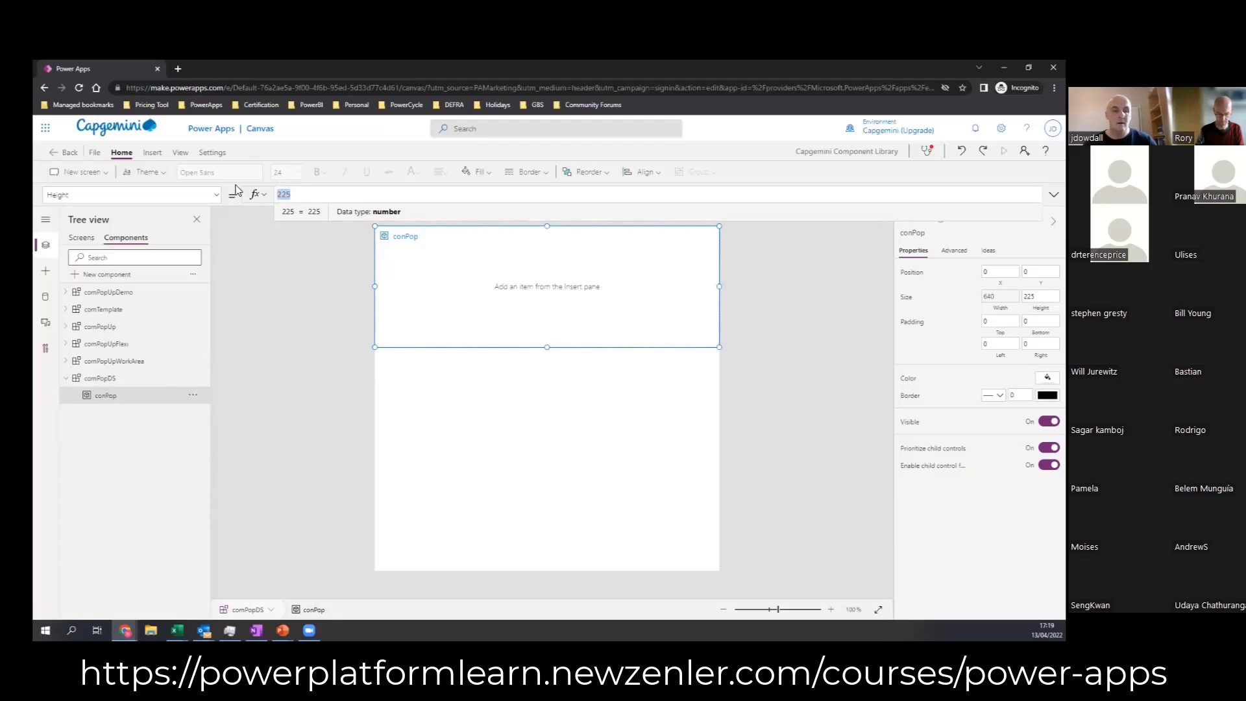
text(Pa)
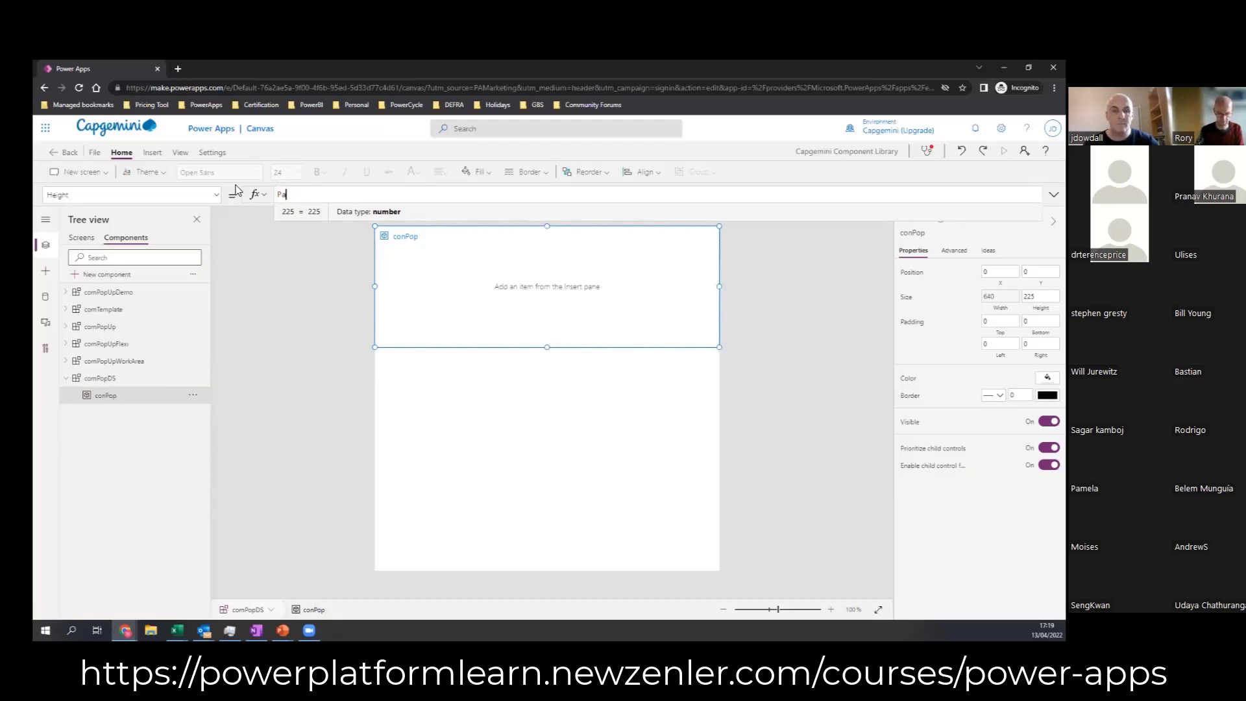
text(rent.Heig)
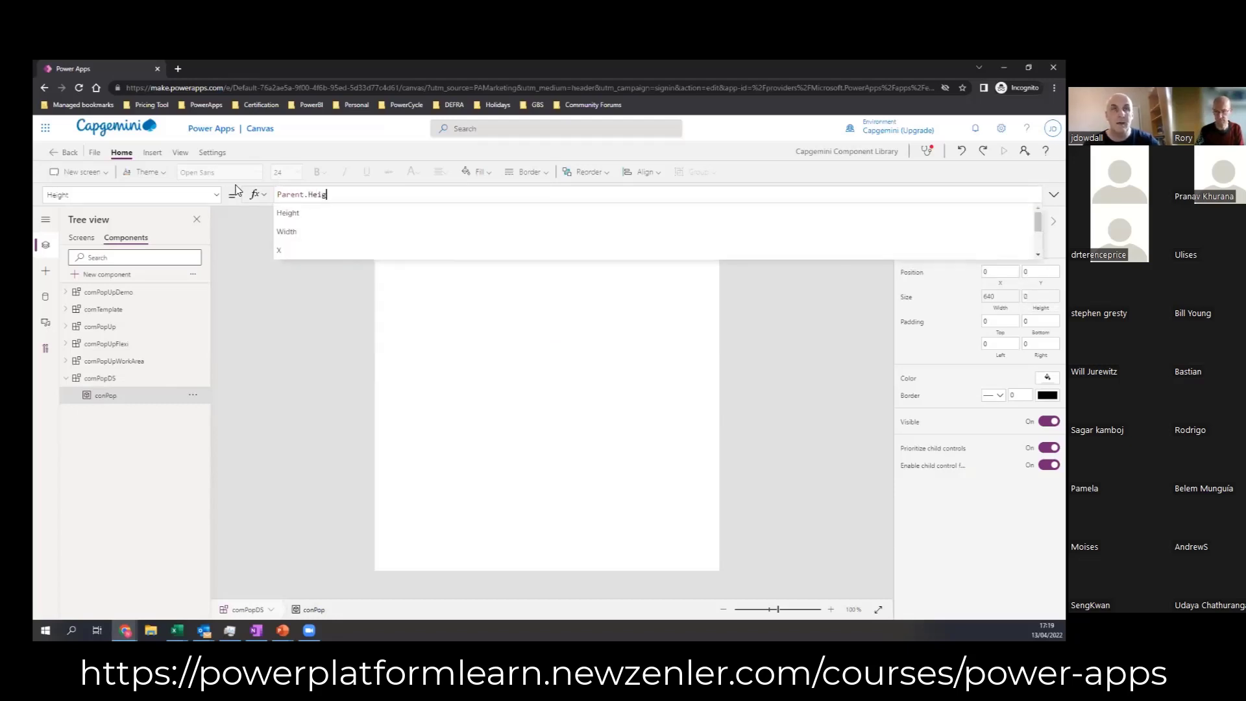
text(ht)
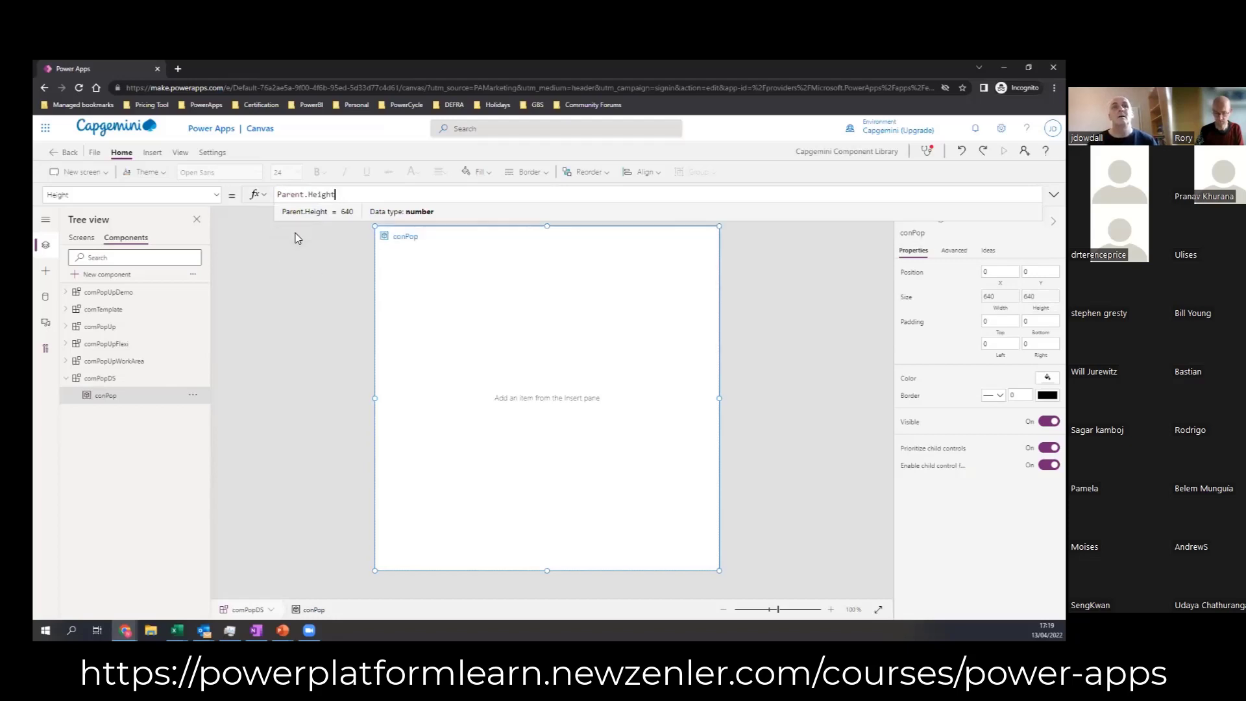
click(771, 365)
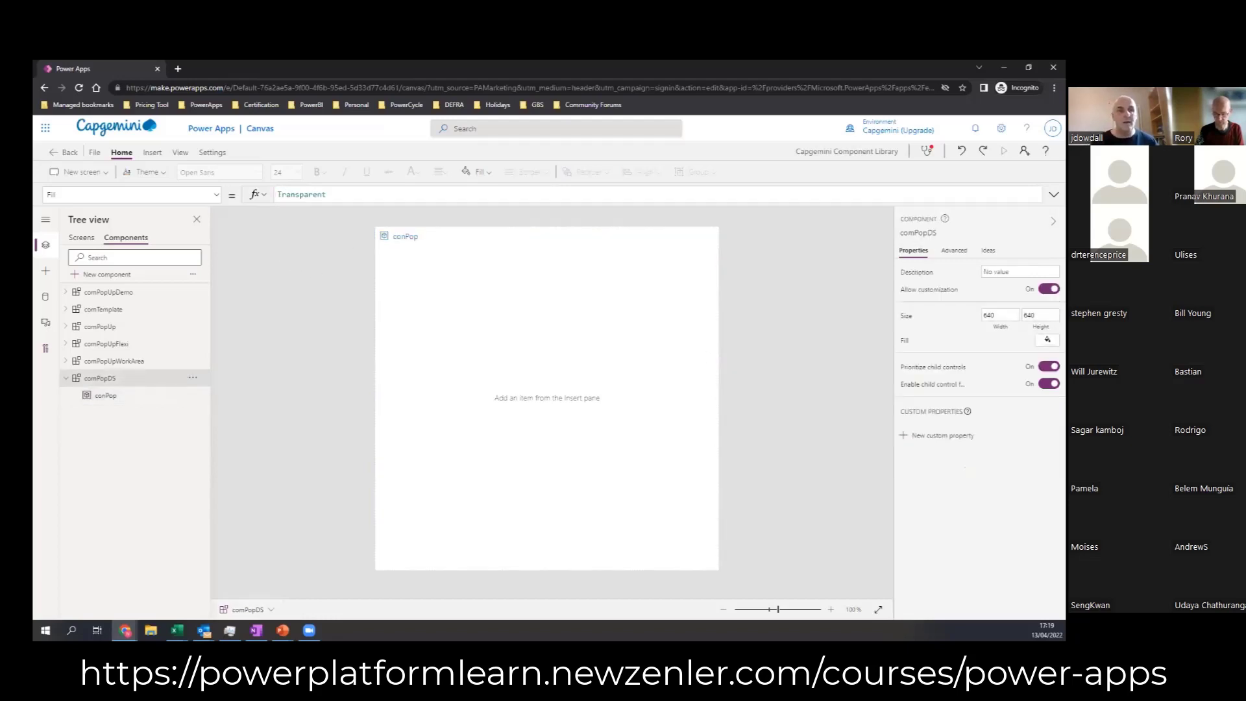
Step: Fill the conPop container with the light blue theme colour RGBA(215, 223, 240, 1)
key(alt+Tab)
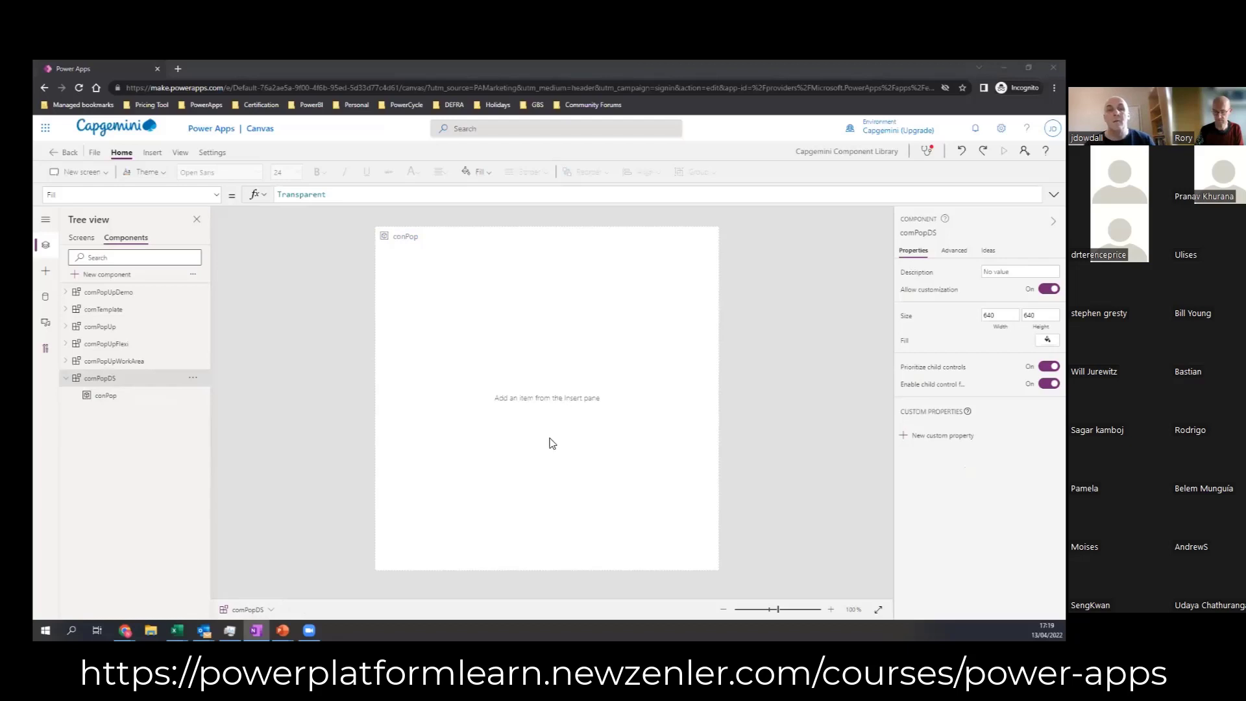
click(651, 383)
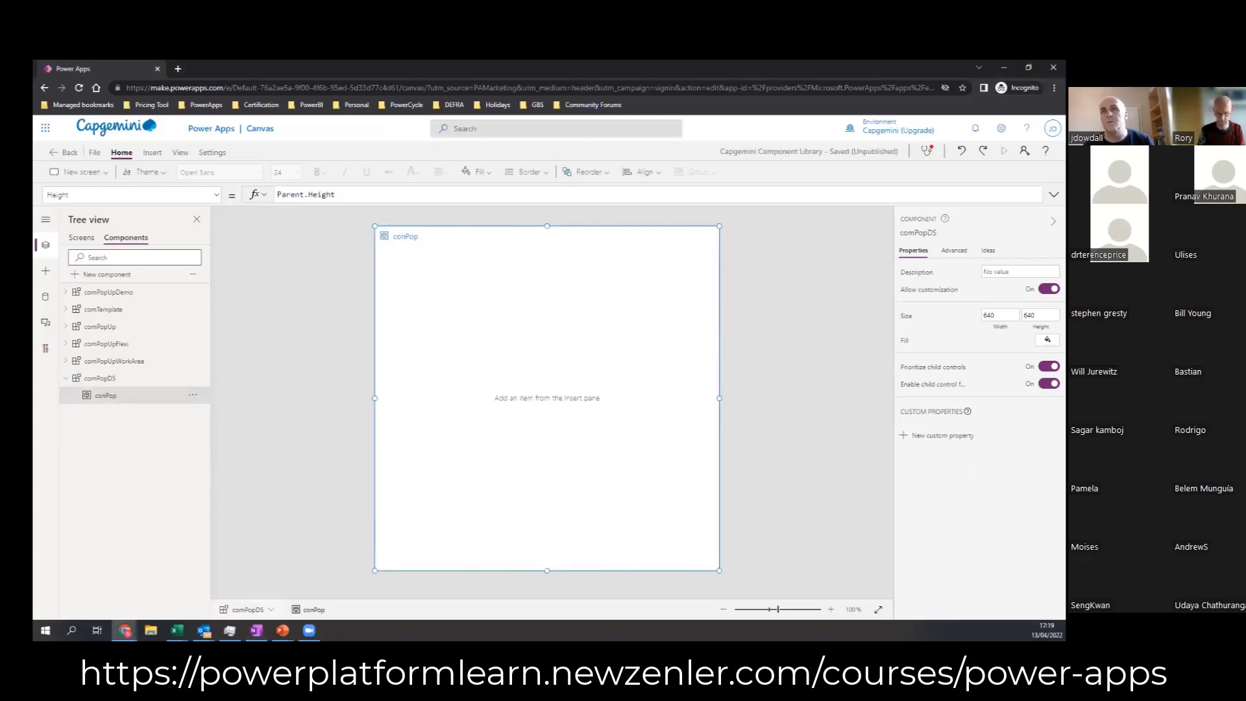
click(1048, 377)
click(915, 350)
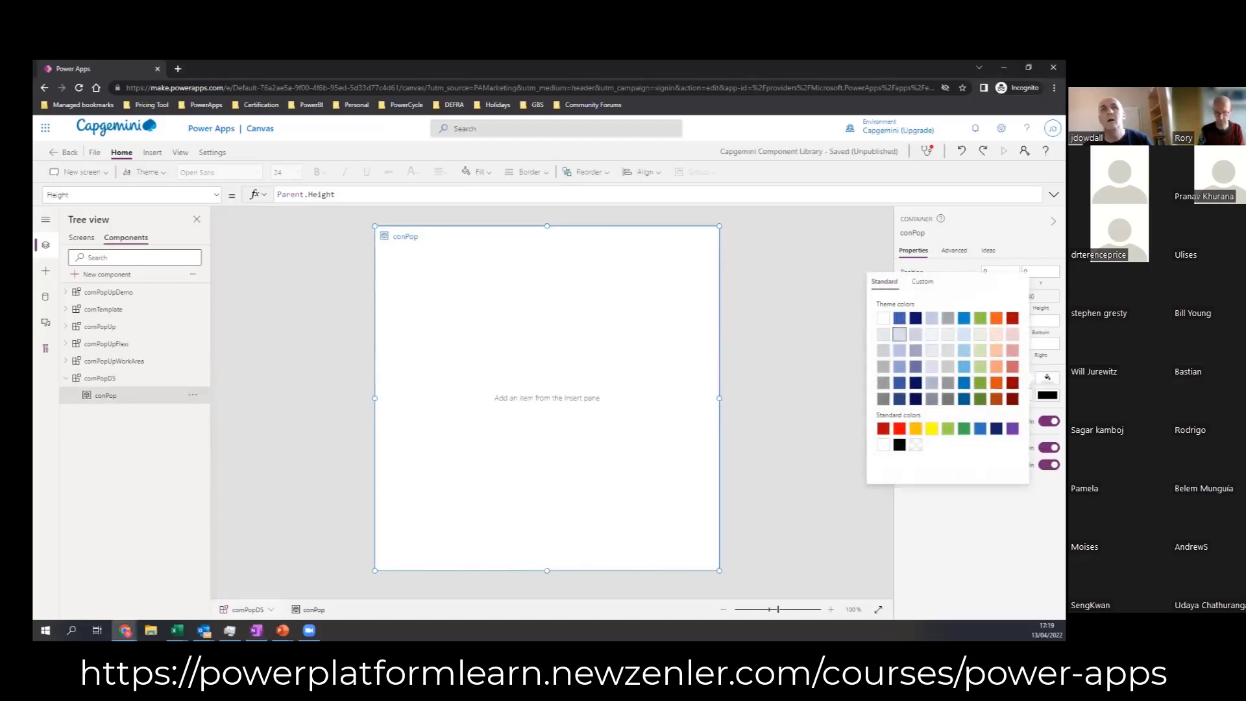
click(237, 350)
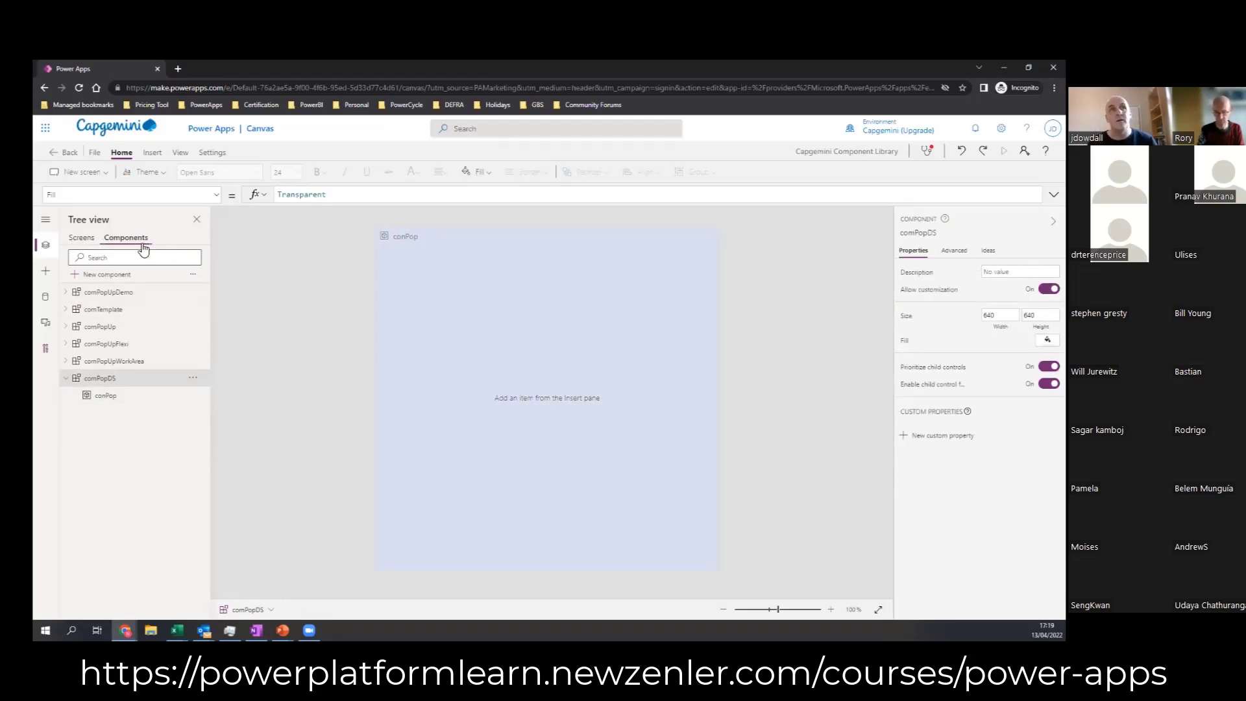
Step: Insert an instance of the custom comPopDS component on Screen1
click(83, 238)
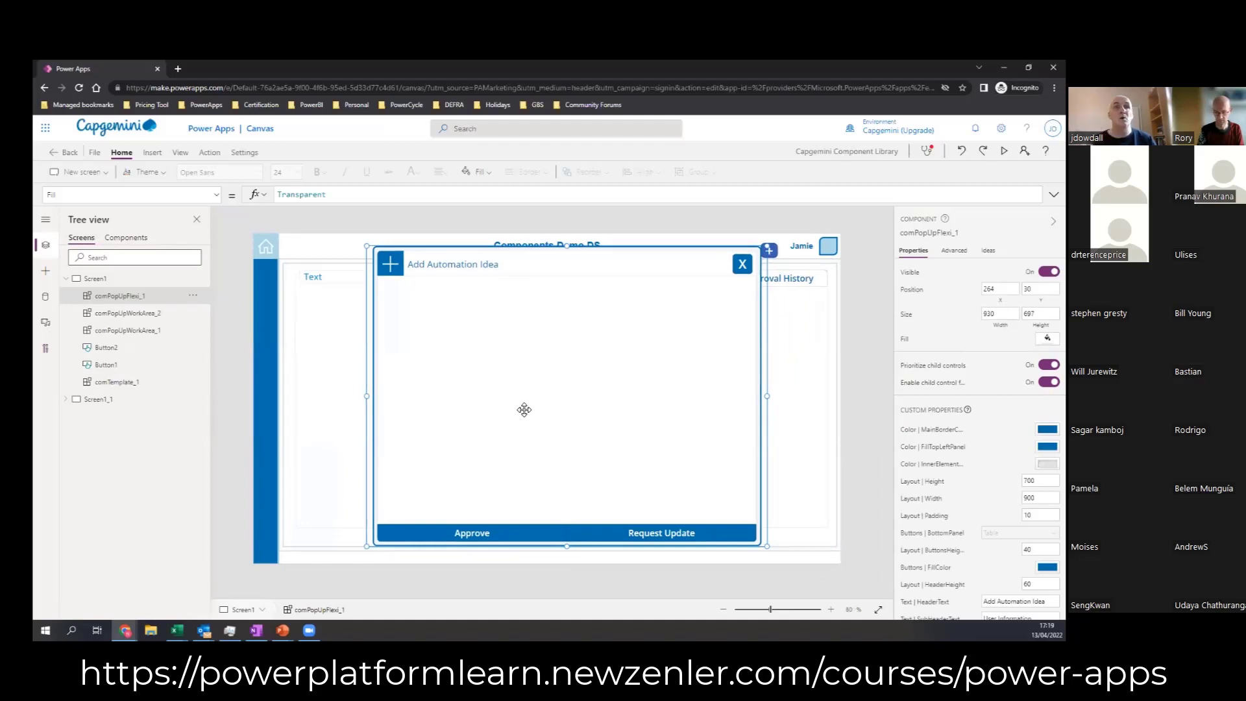
click(47, 275)
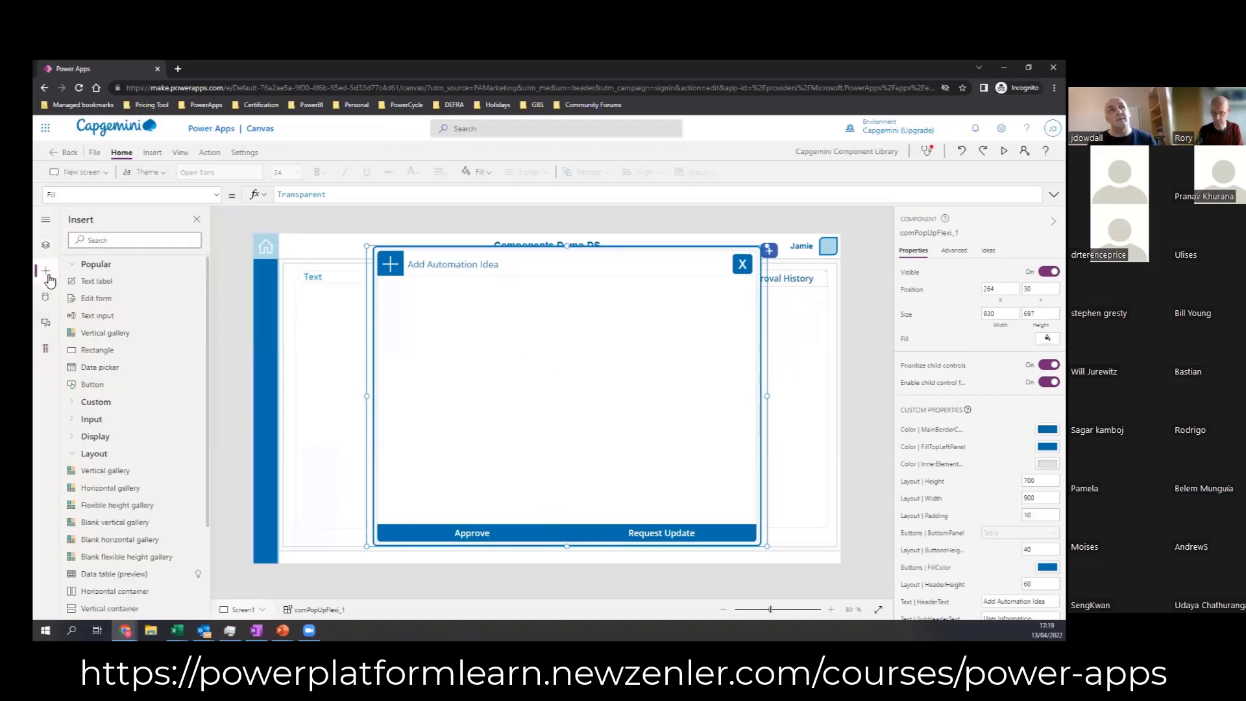
scroll(71, 344, down, 1)
click(76, 401)
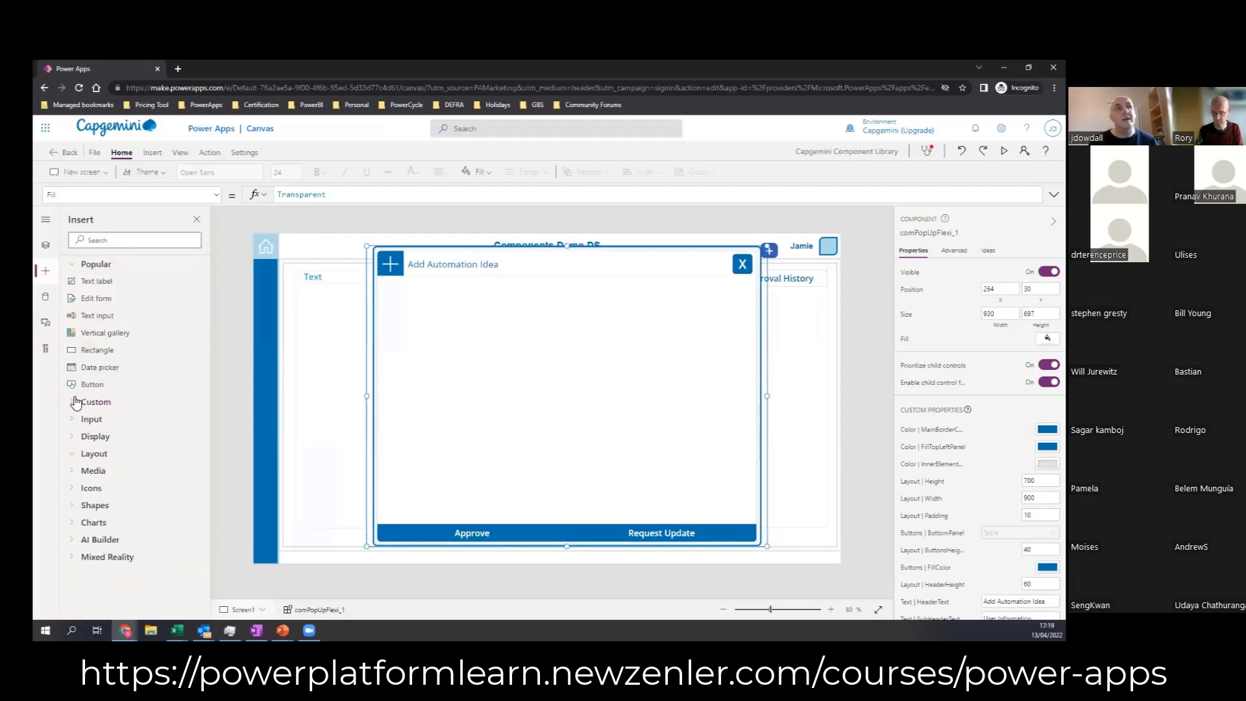
click(75, 403)
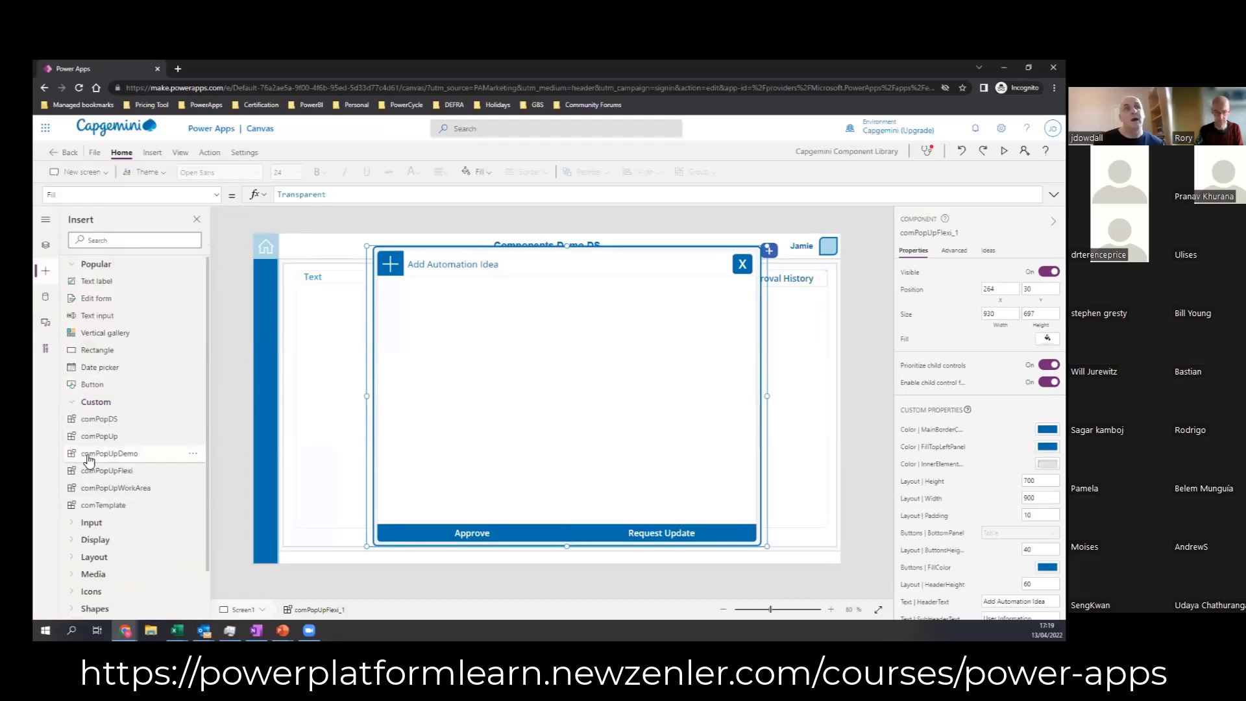
click(98, 420)
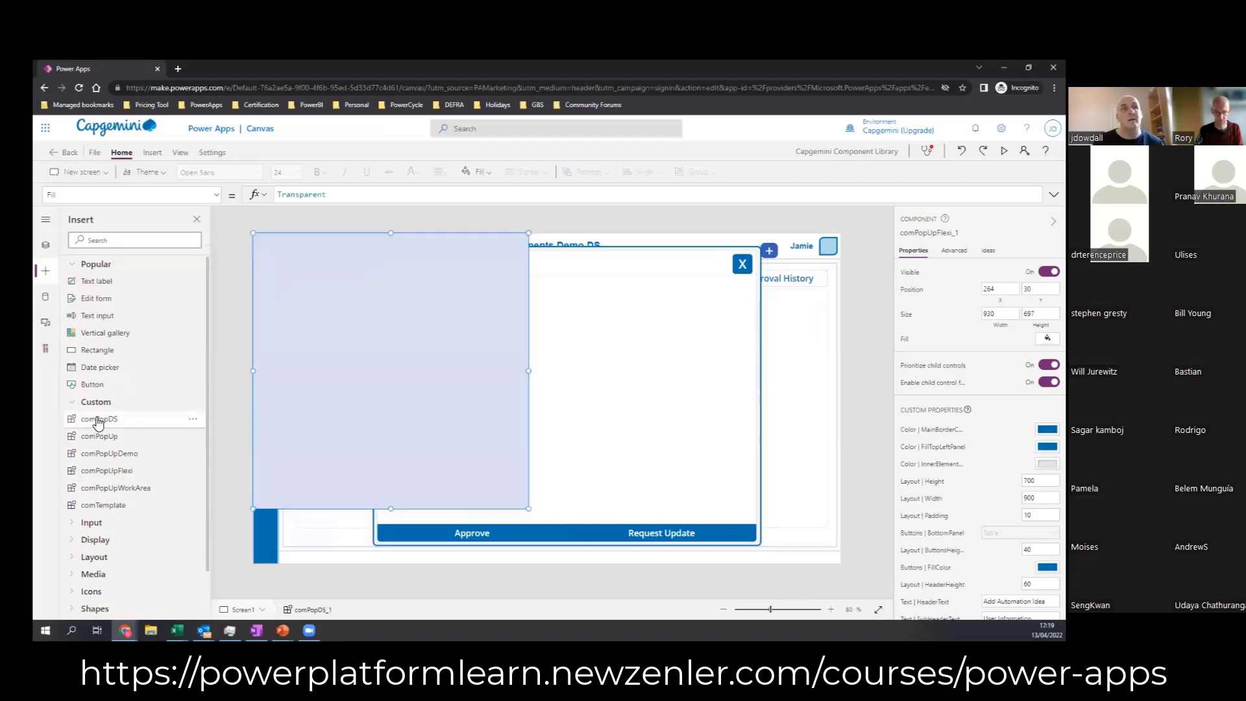
Step: Move and resize the comPopDS instance within the Add Automation Idea pop-up to about 529 by 306 at X 460, Y 172
drag(368, 398, 606, 389)
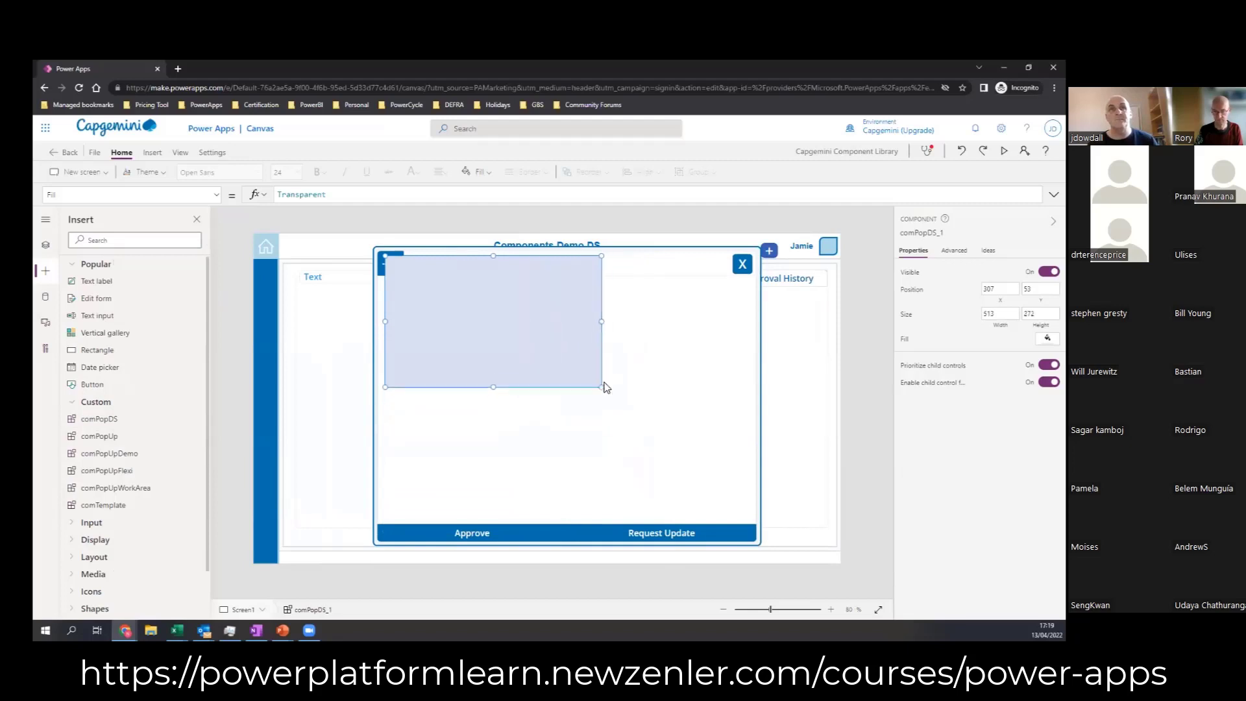
drag(465, 306, 533, 369)
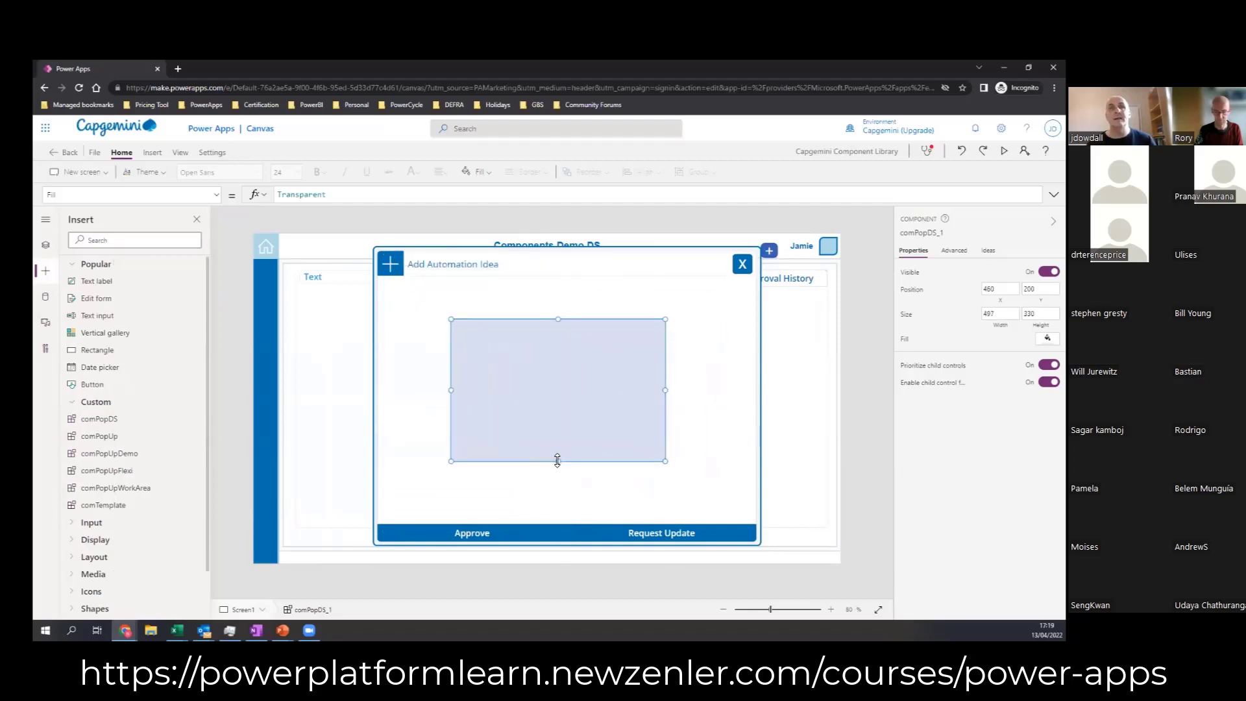
mouse_move(554, 459)
mouse_down()
mouse_move(559, 381)
mouse_move(574, 453)
mouse_move(559, 440)
mouse_up()
drag(559, 317, 559, 307)
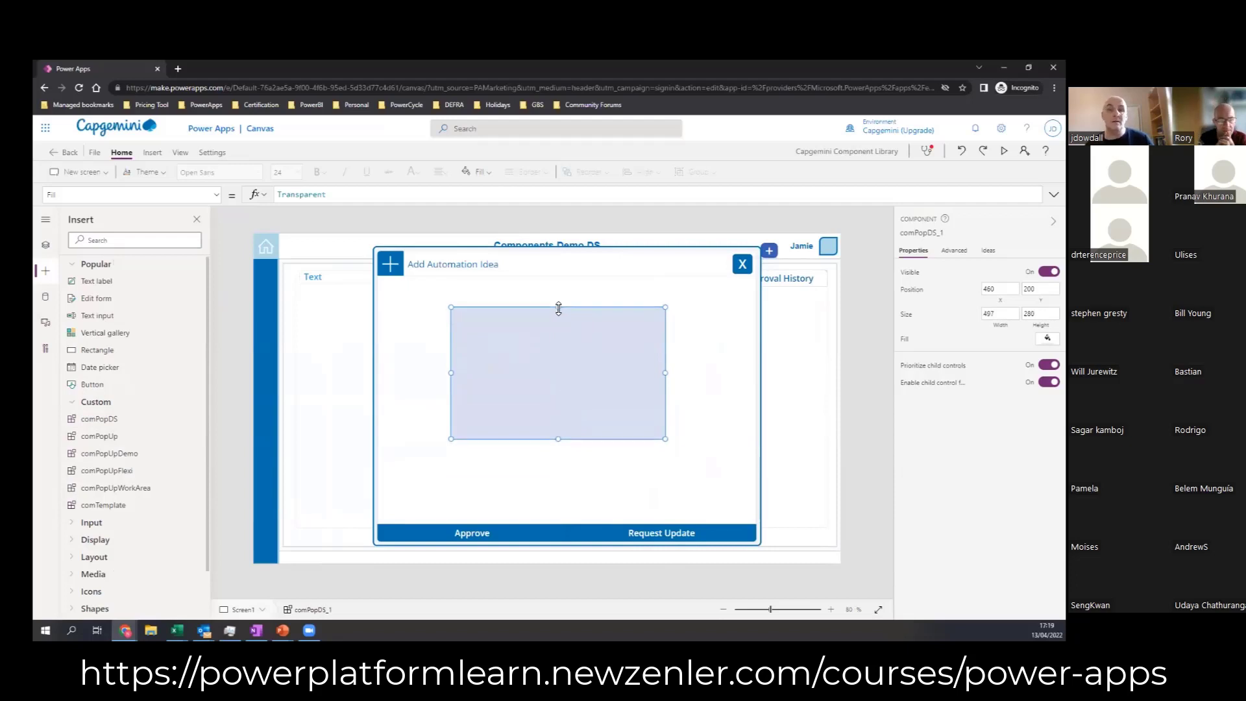
mouse_move(665, 372)
mouse_down()
mouse_move(715, 372)
mouse_move(671, 371)
mouse_move(694, 371)
mouse_move(680, 371)
mouse_up()
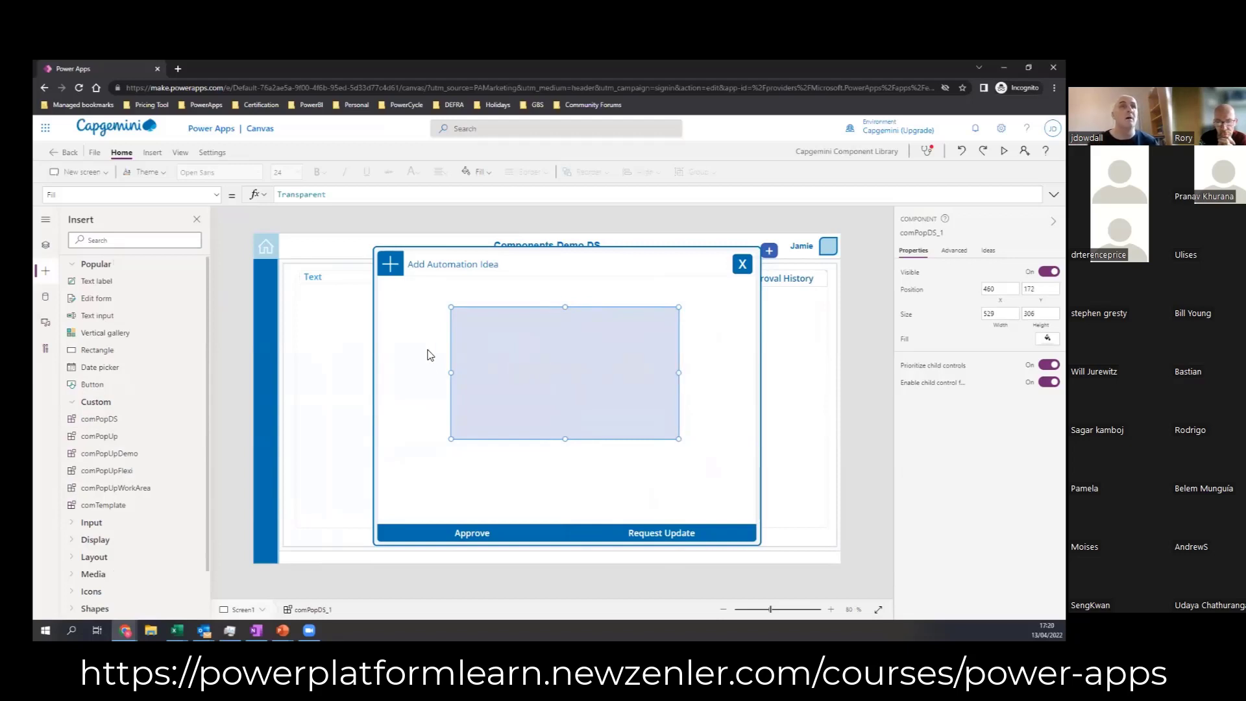
Step: Return to the comPopDS component definition and set the conPop container's Fill property to Transparent
click(46, 245)
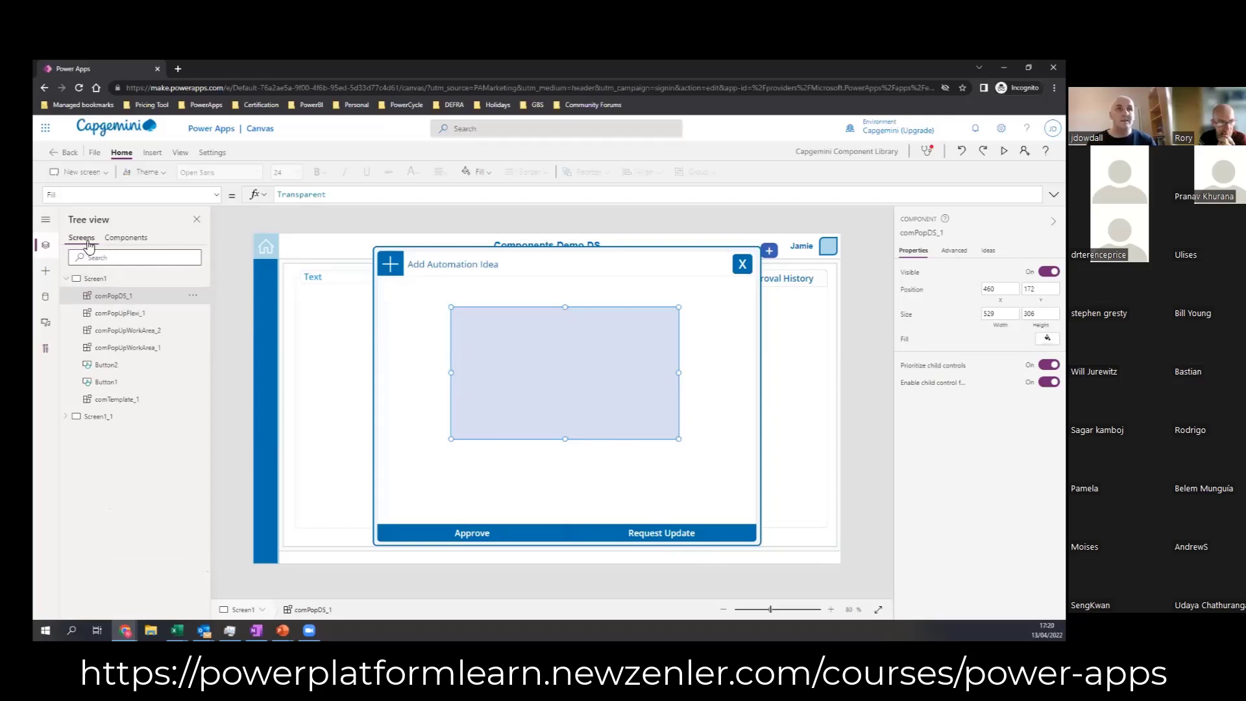
click(124, 239)
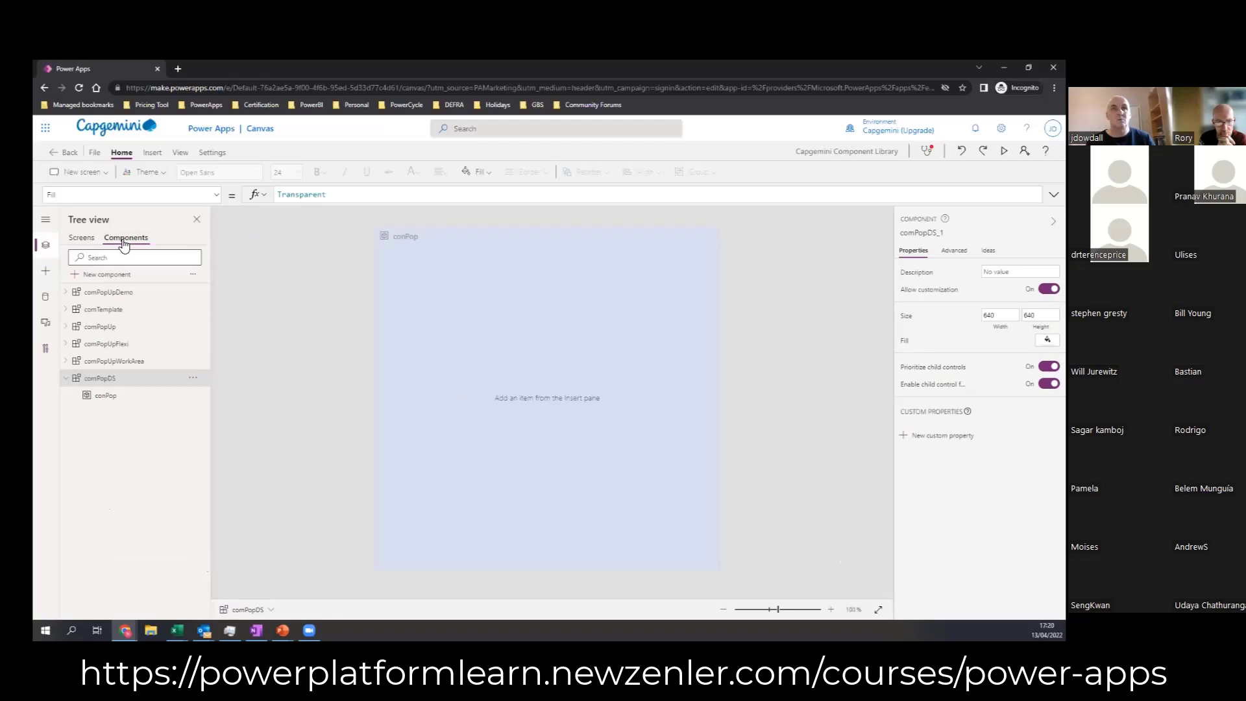
click(569, 370)
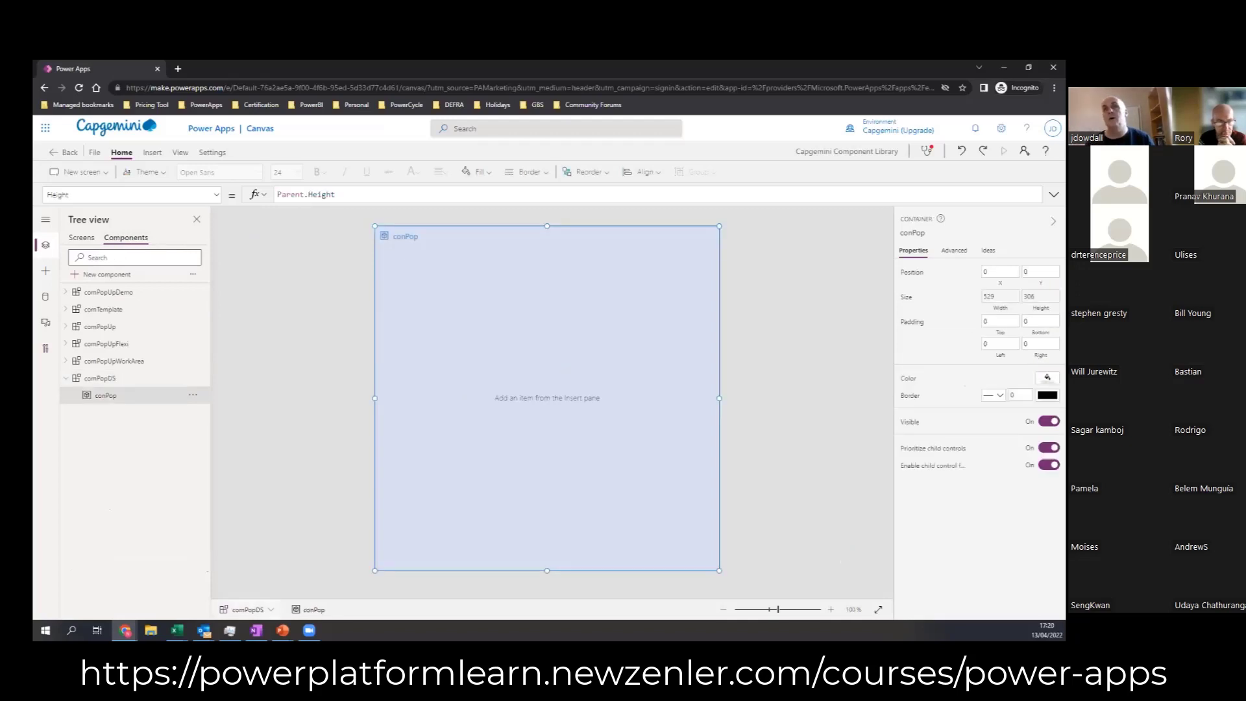
click(216, 194)
click(187, 215)
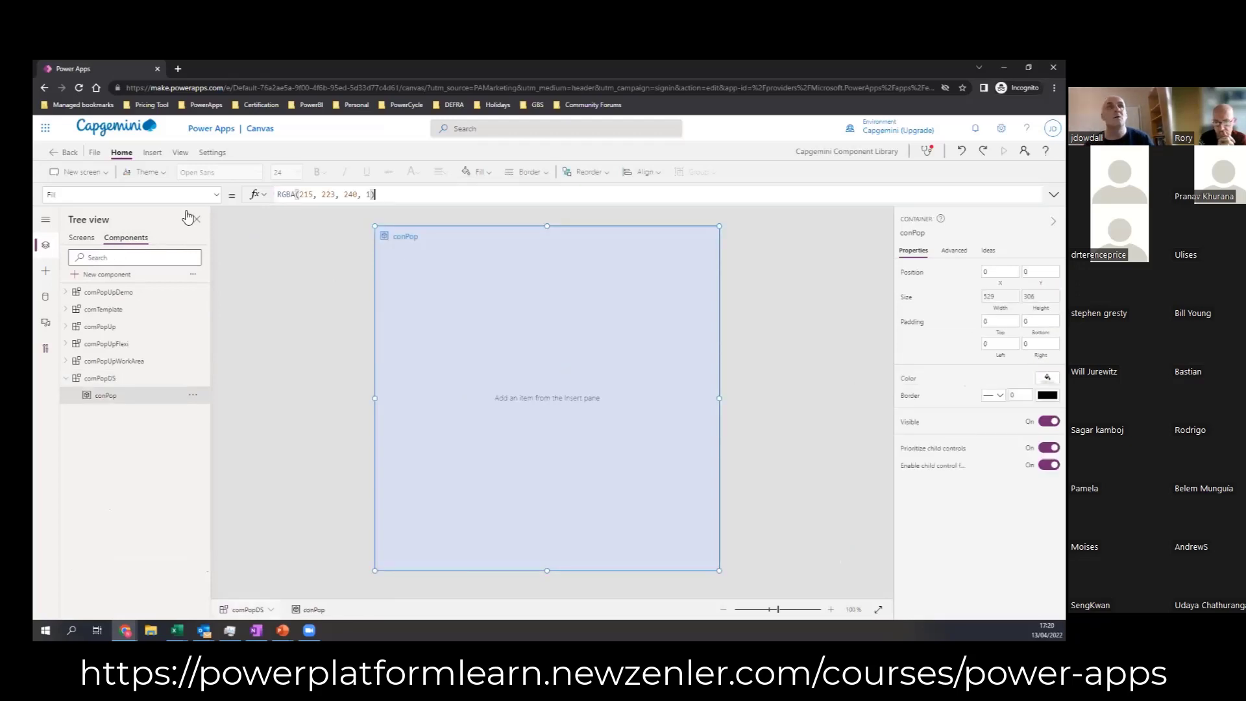
click(418, 196)
drag(370, 194, 273, 188)
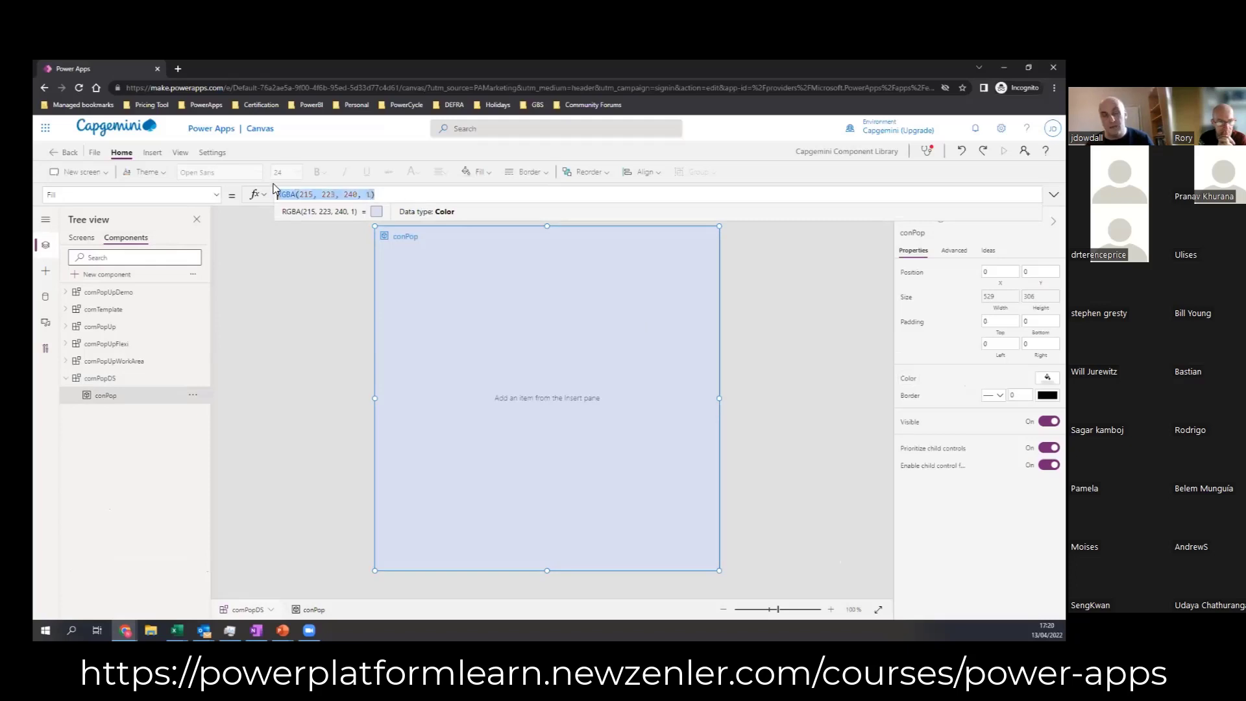
text(Trans)
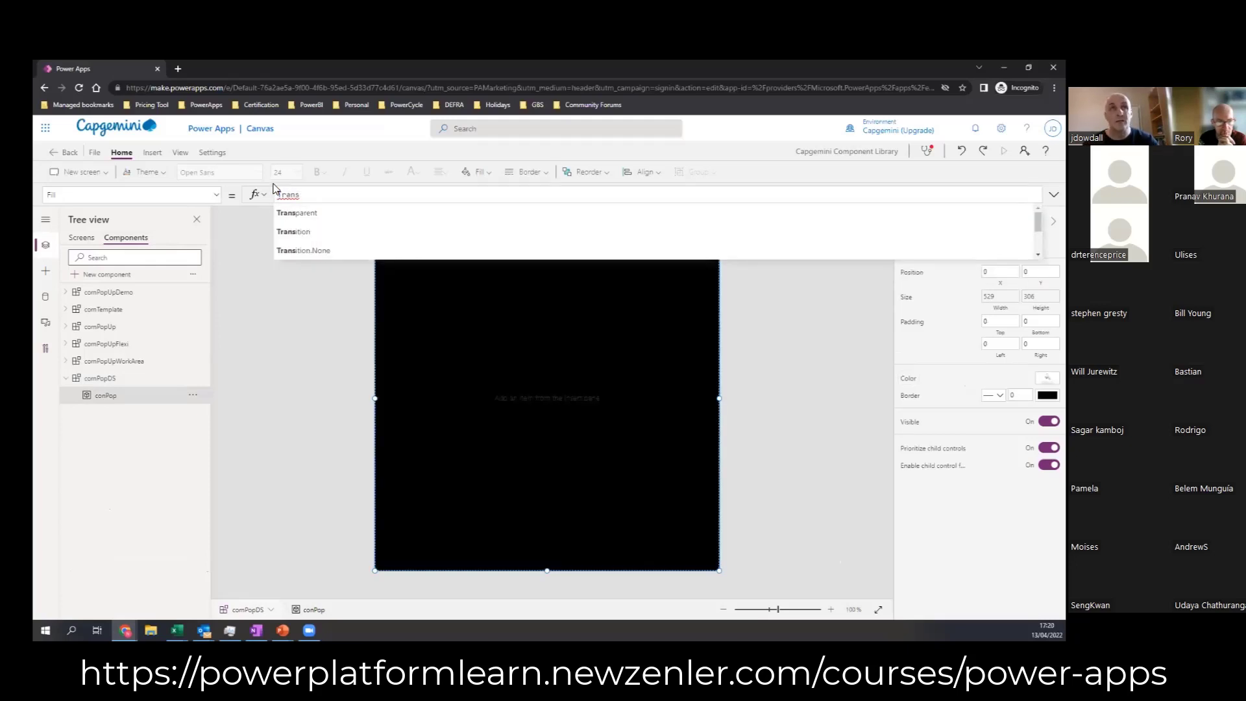
text(parent)
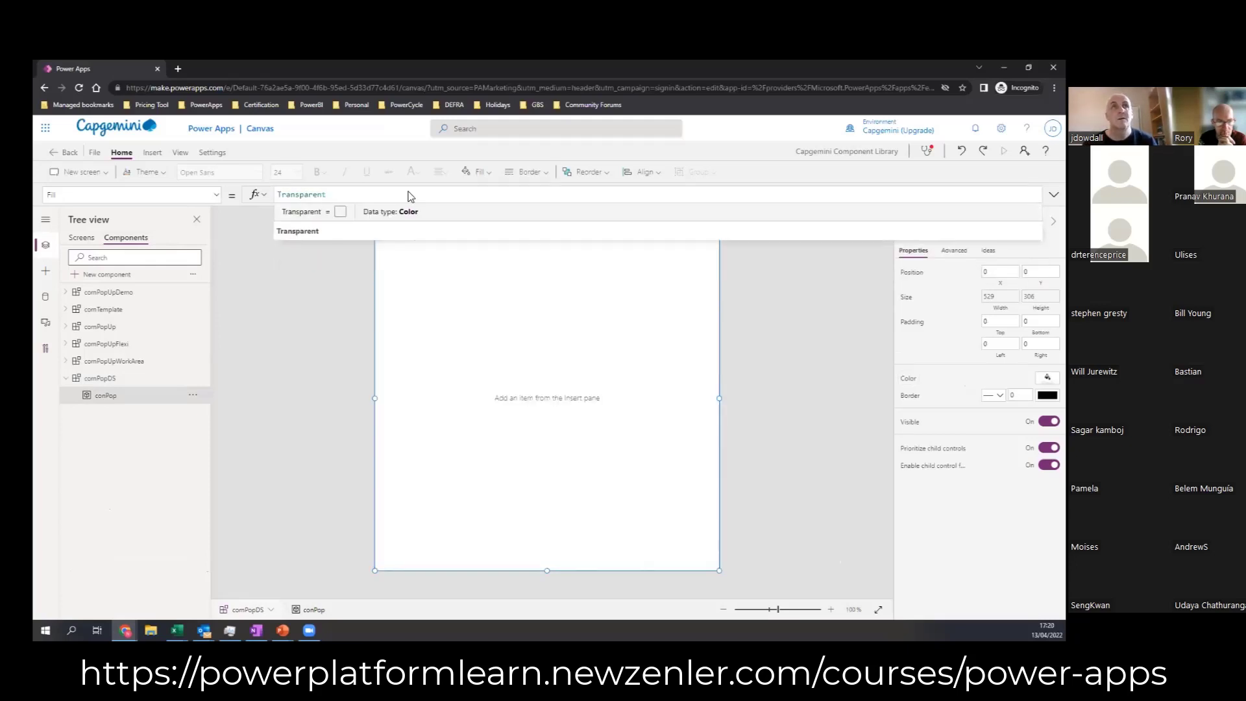
click(316, 232)
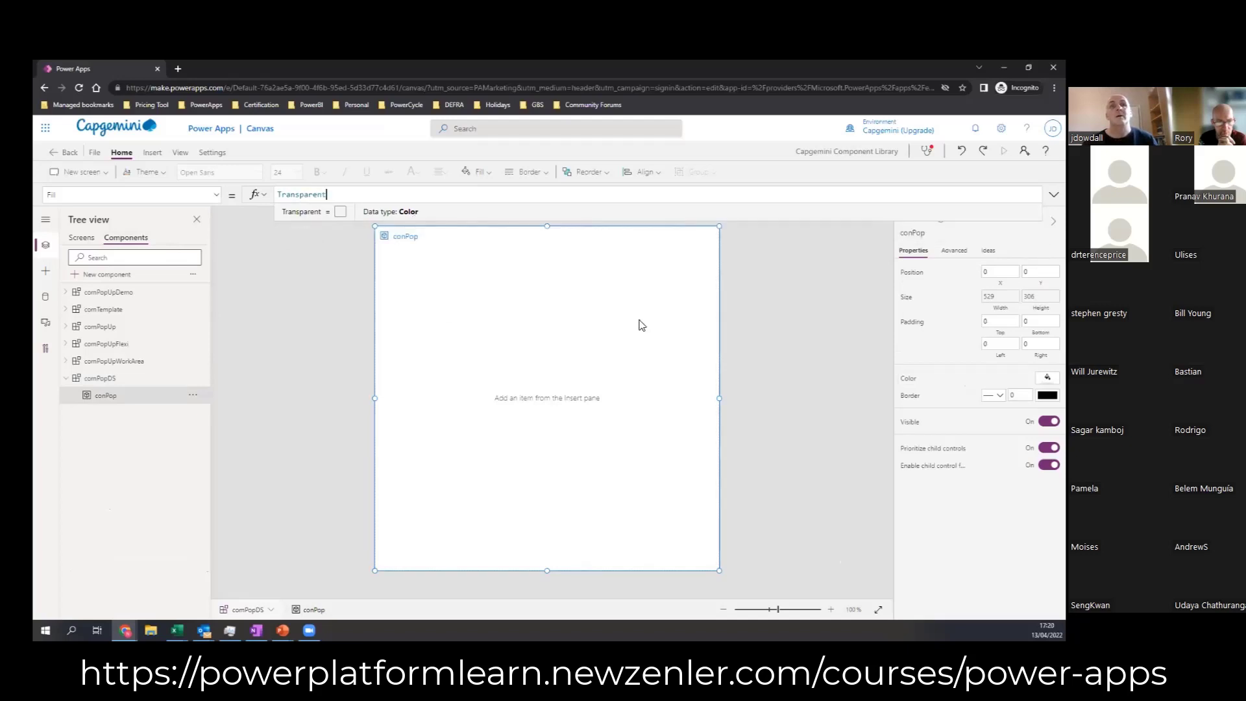
click(763, 349)
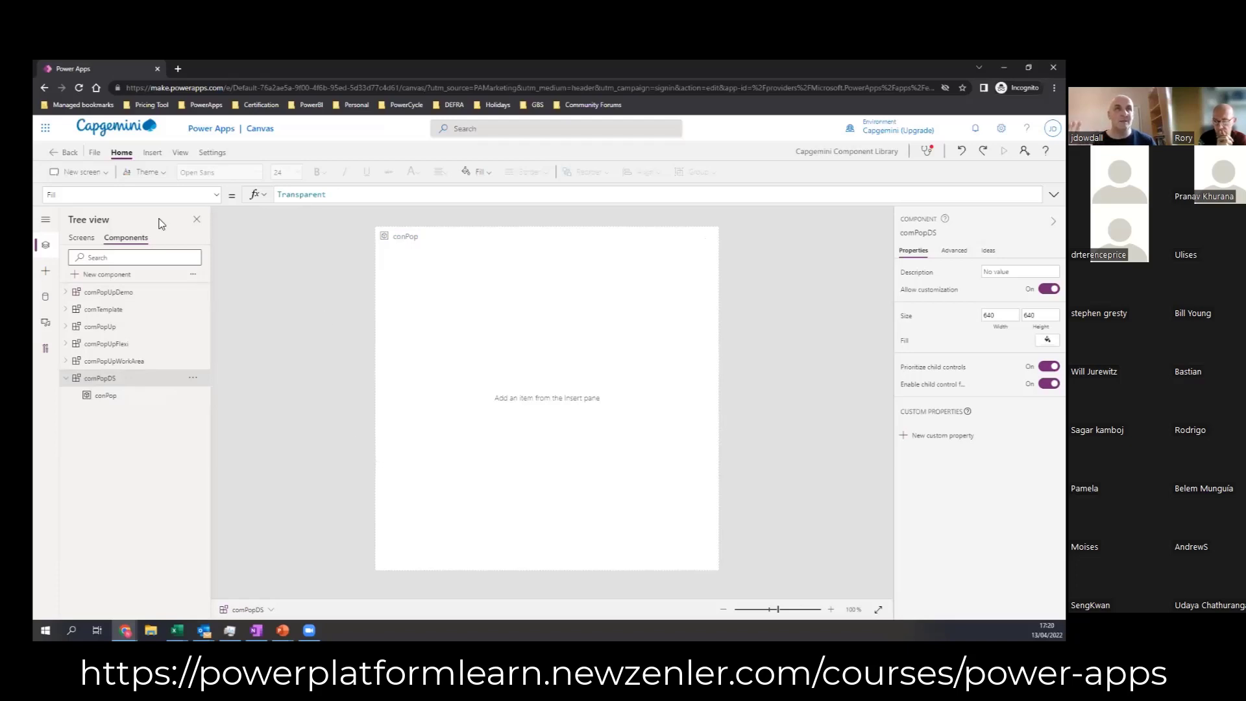
Step: Insert a button into the comPopDS component at about X 60, Y 145 and set its display mode to Disabled
click(152, 153)
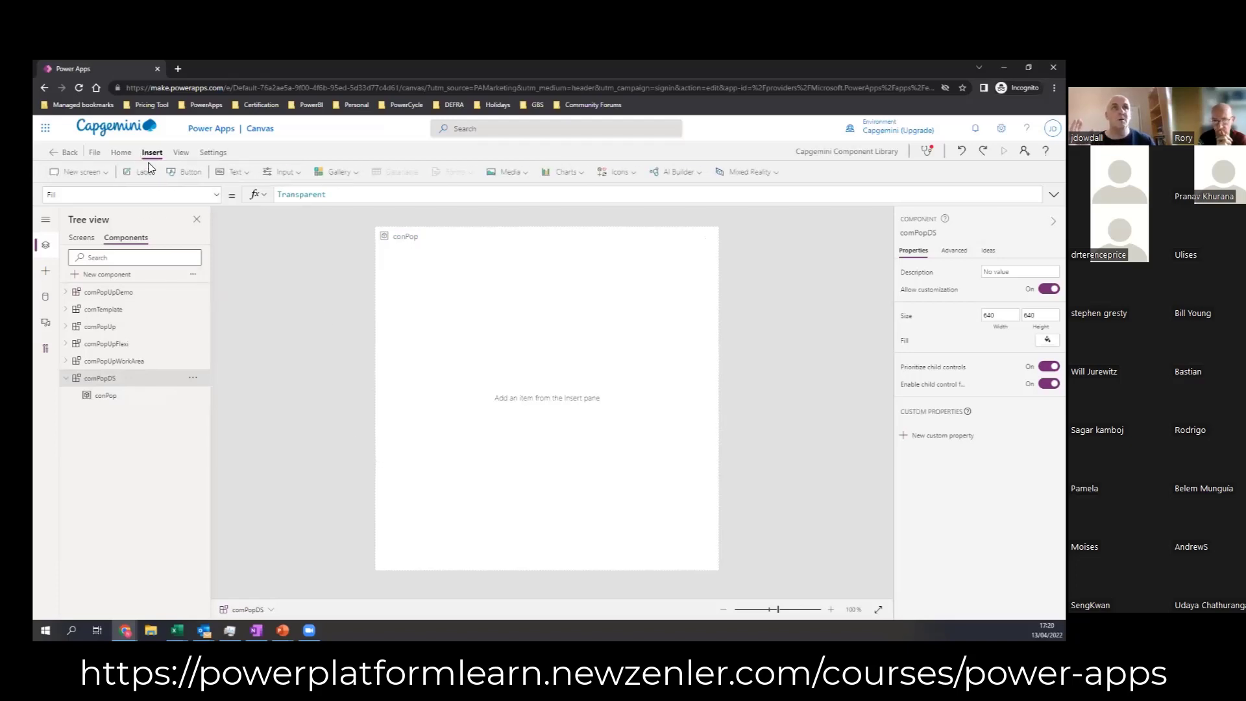
click(191, 172)
drag(466, 285, 478, 344)
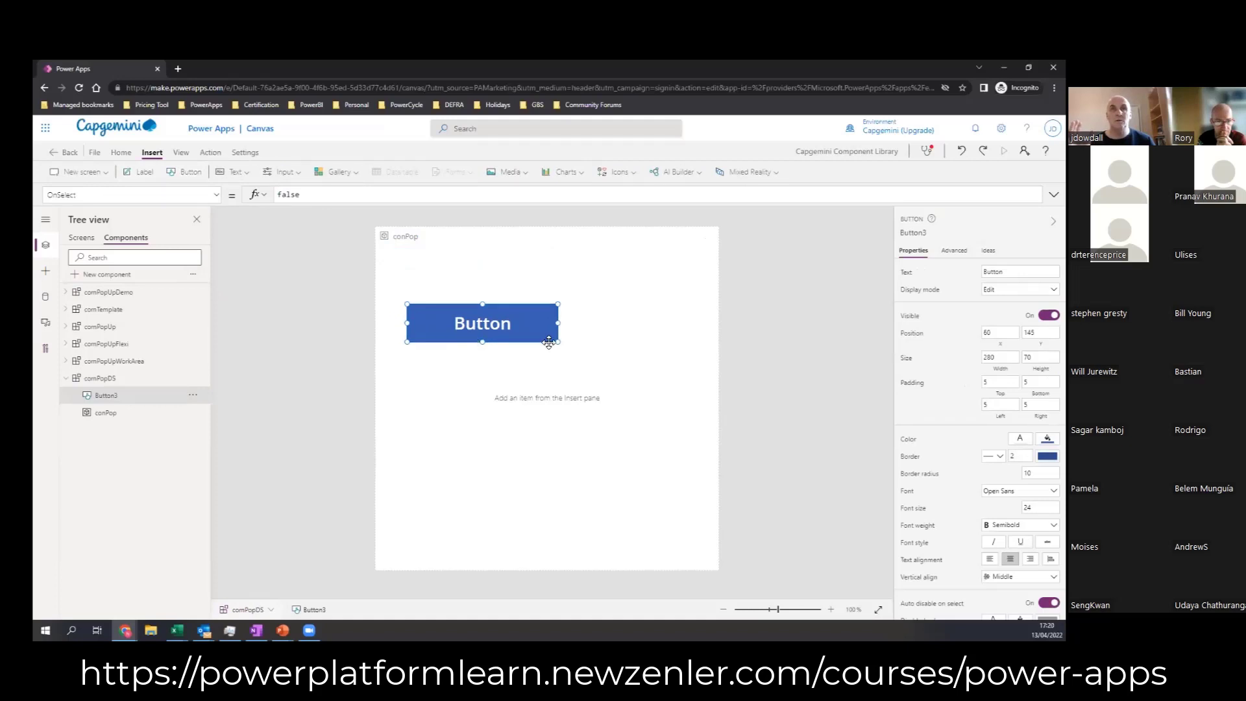
click(601, 318)
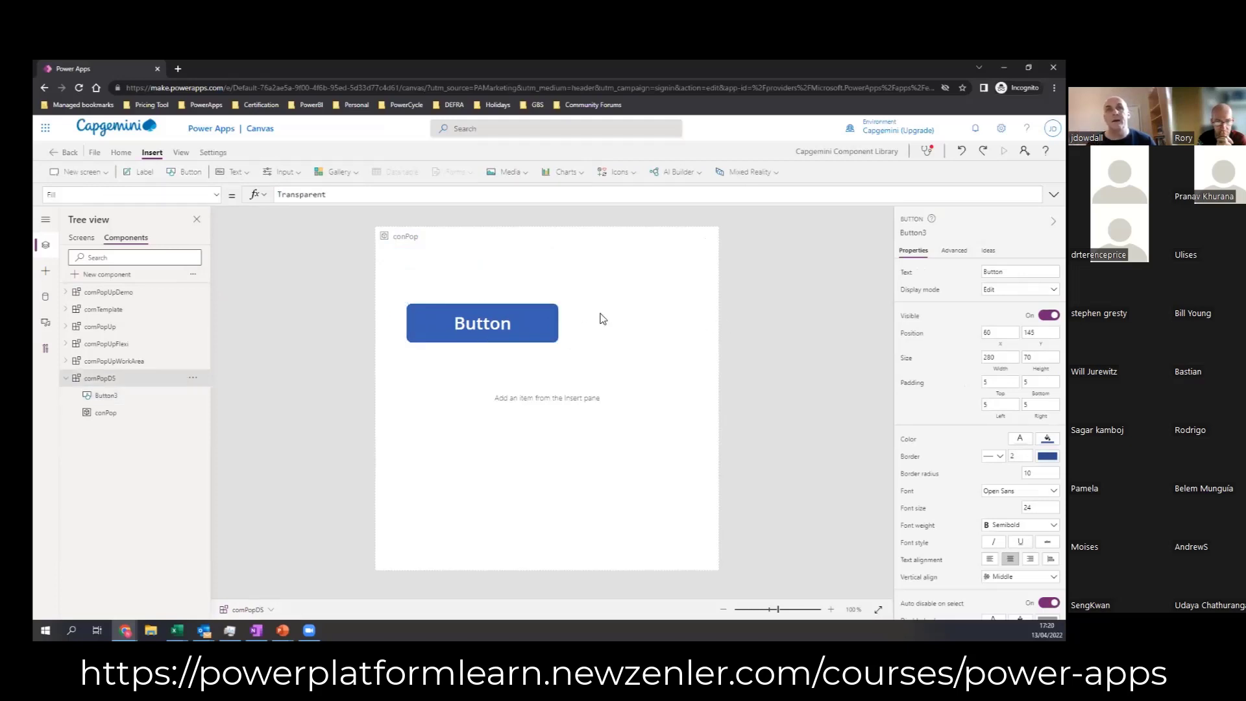
click(542, 340)
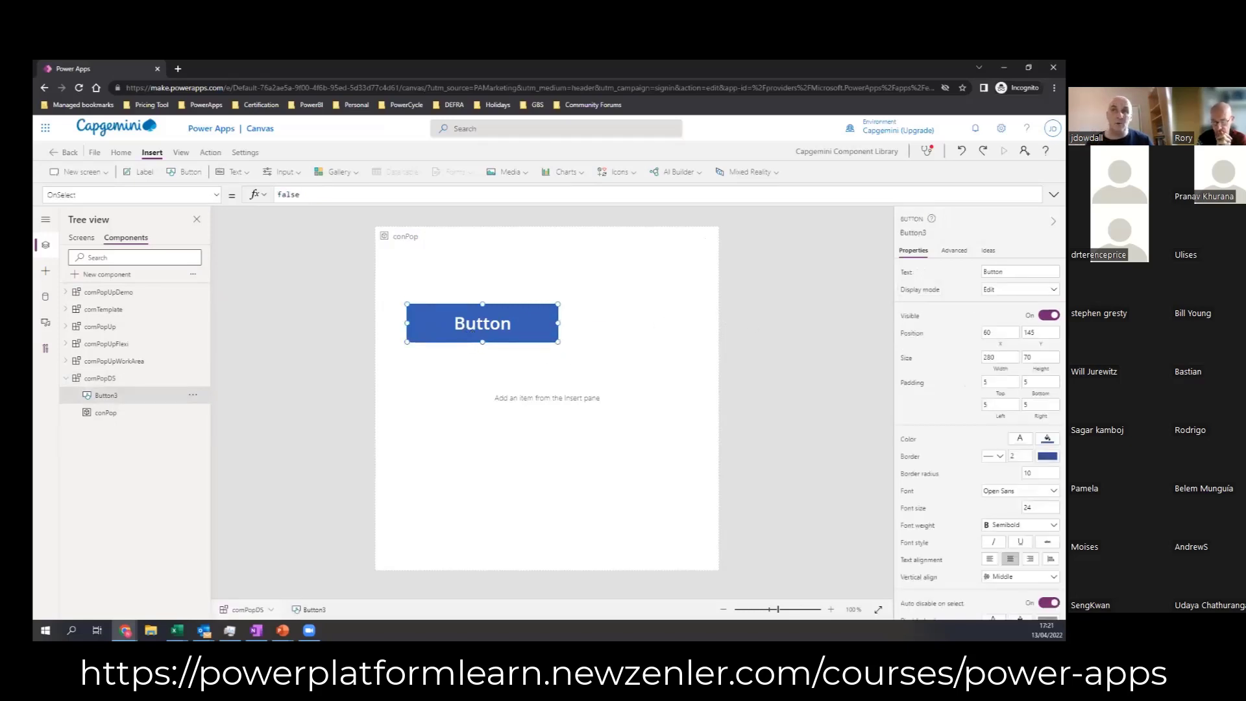
click(1053, 289)
click(996, 303)
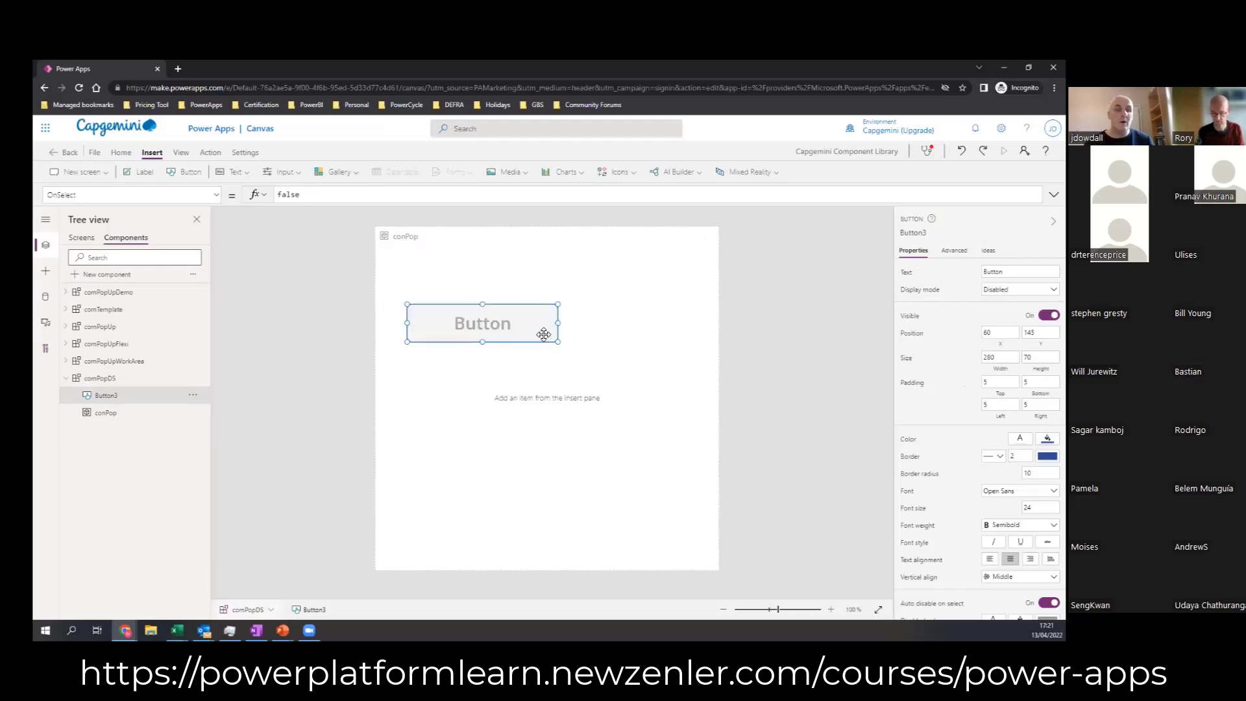
Step: Move the disabled button to about X 80, Y 80 and clear its text
drag(504, 321, 515, 286)
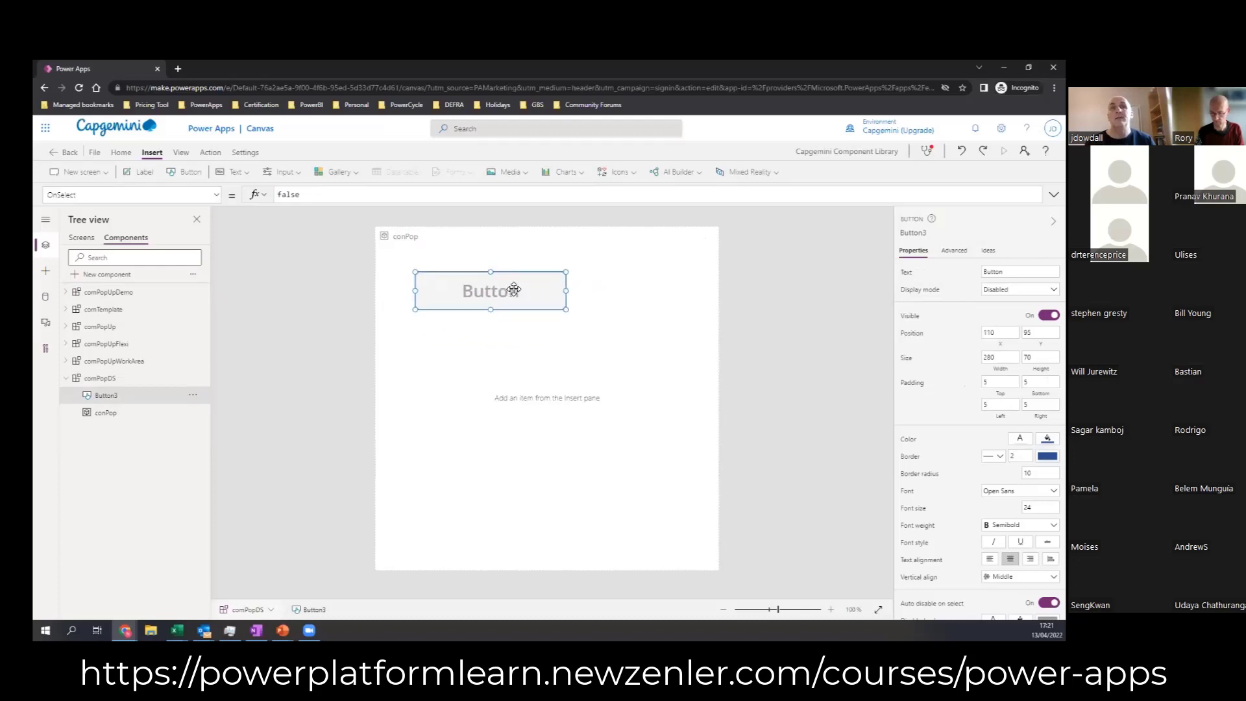
click(1003, 271)
key(ctrl+a)
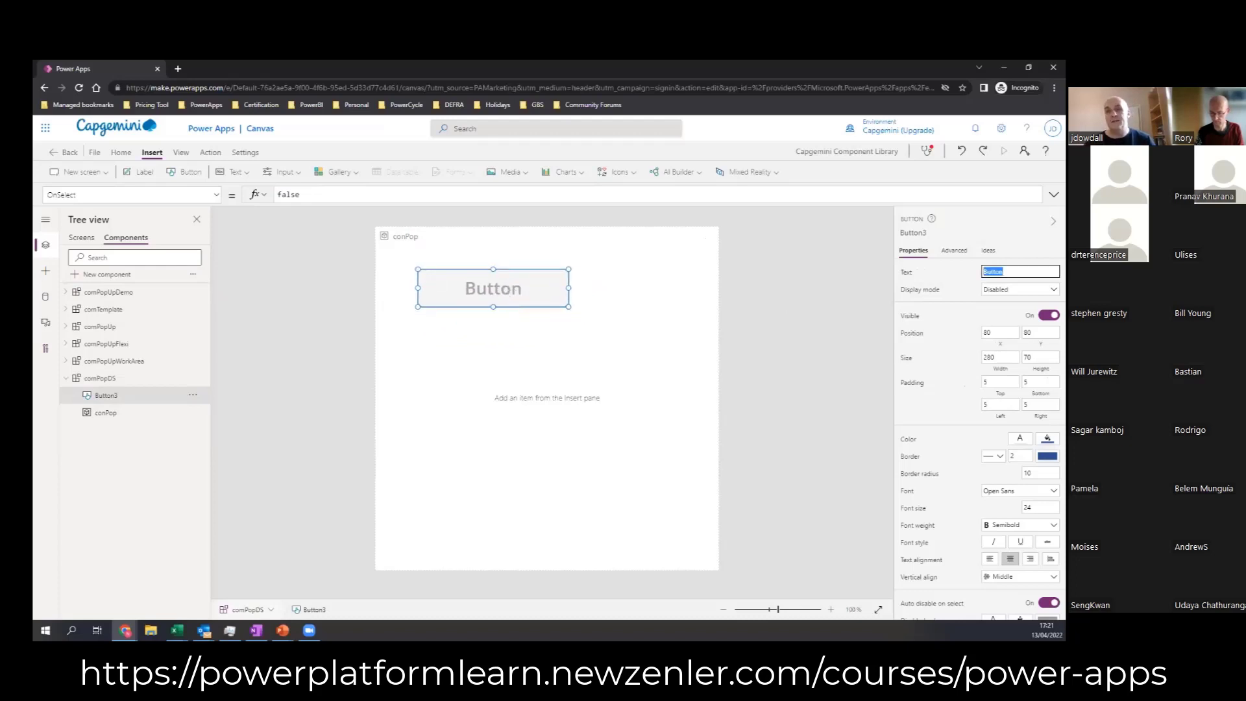
key(BackSpace)
click(805, 298)
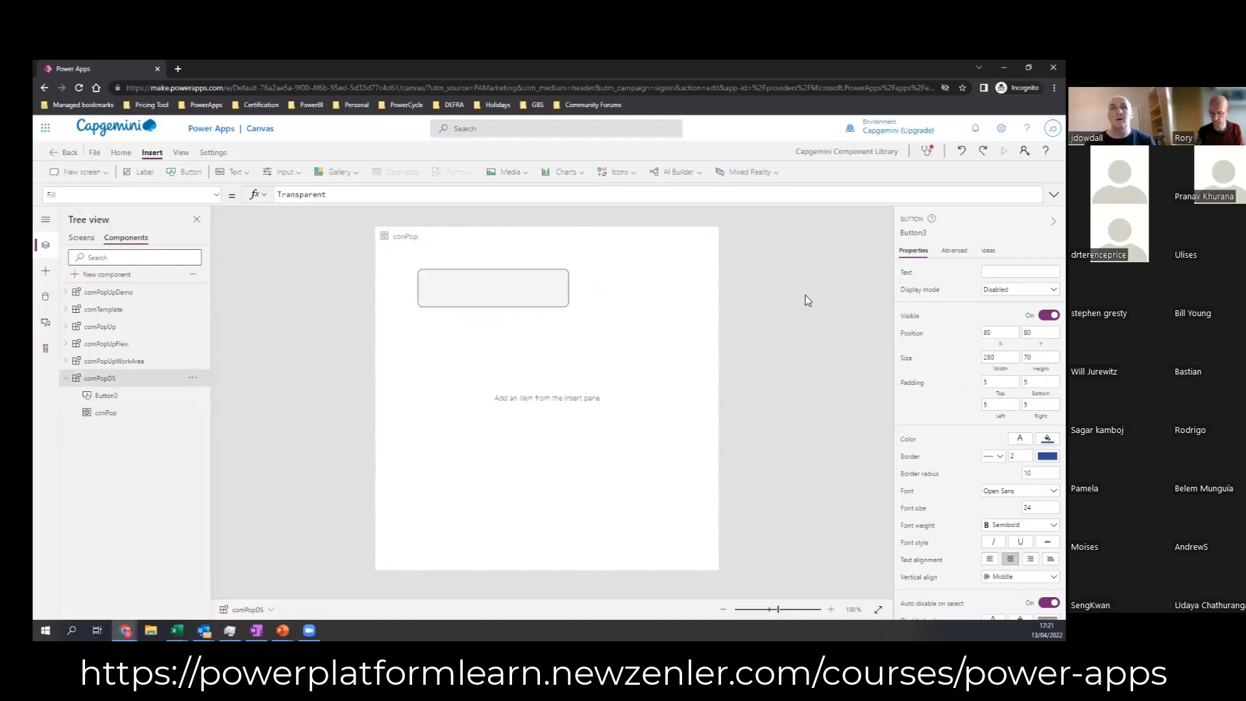
Step: Move the blank button to about X 15, Y 15 and widen it to about 603
click(517, 296)
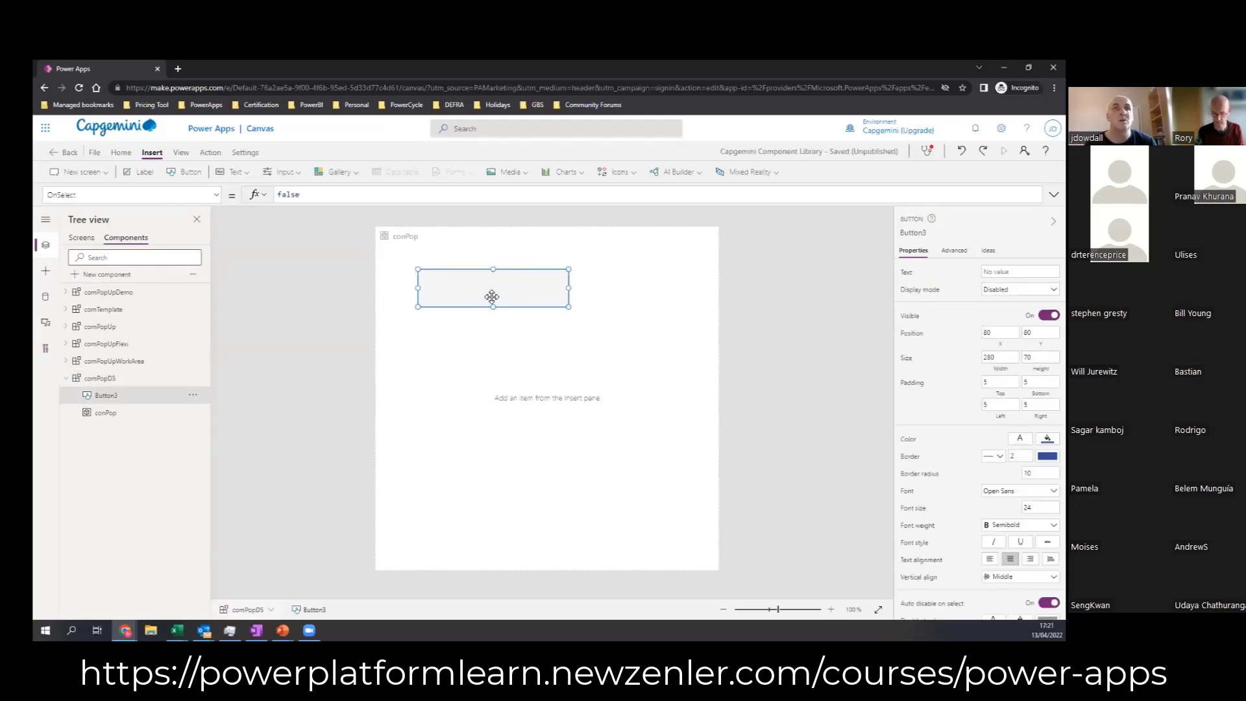
drag(483, 292, 451, 255)
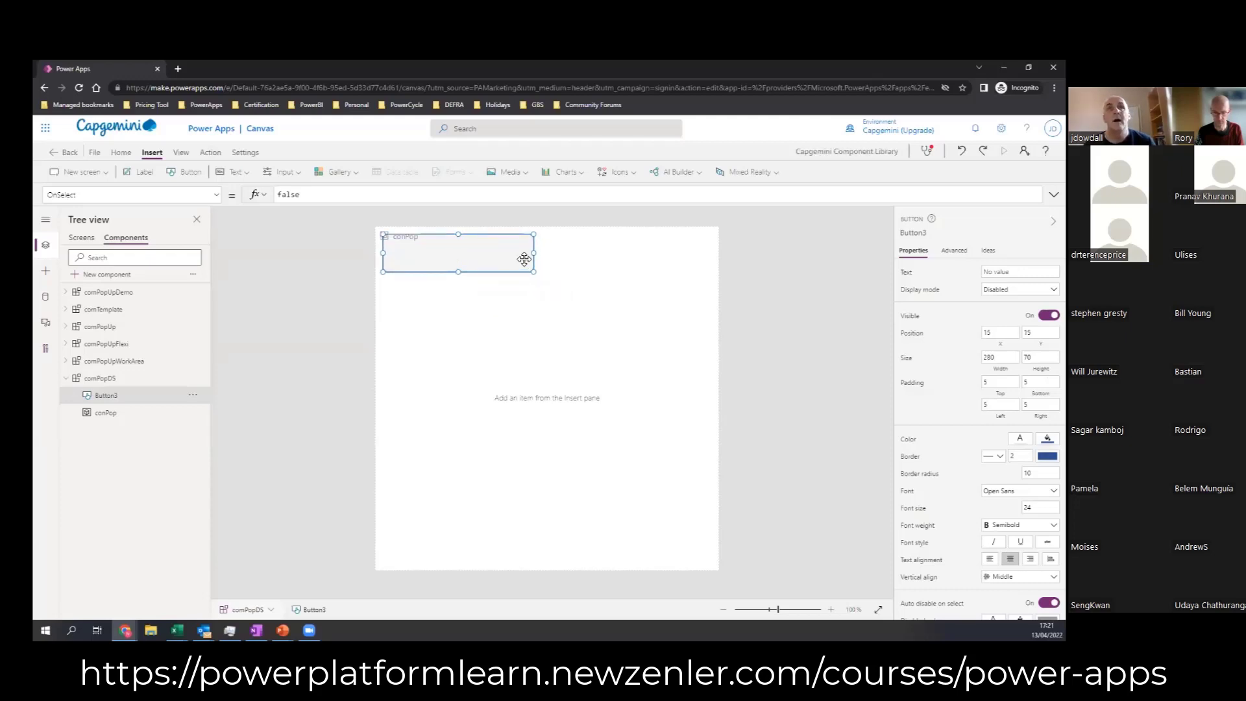
drag(533, 253, 708, 253)
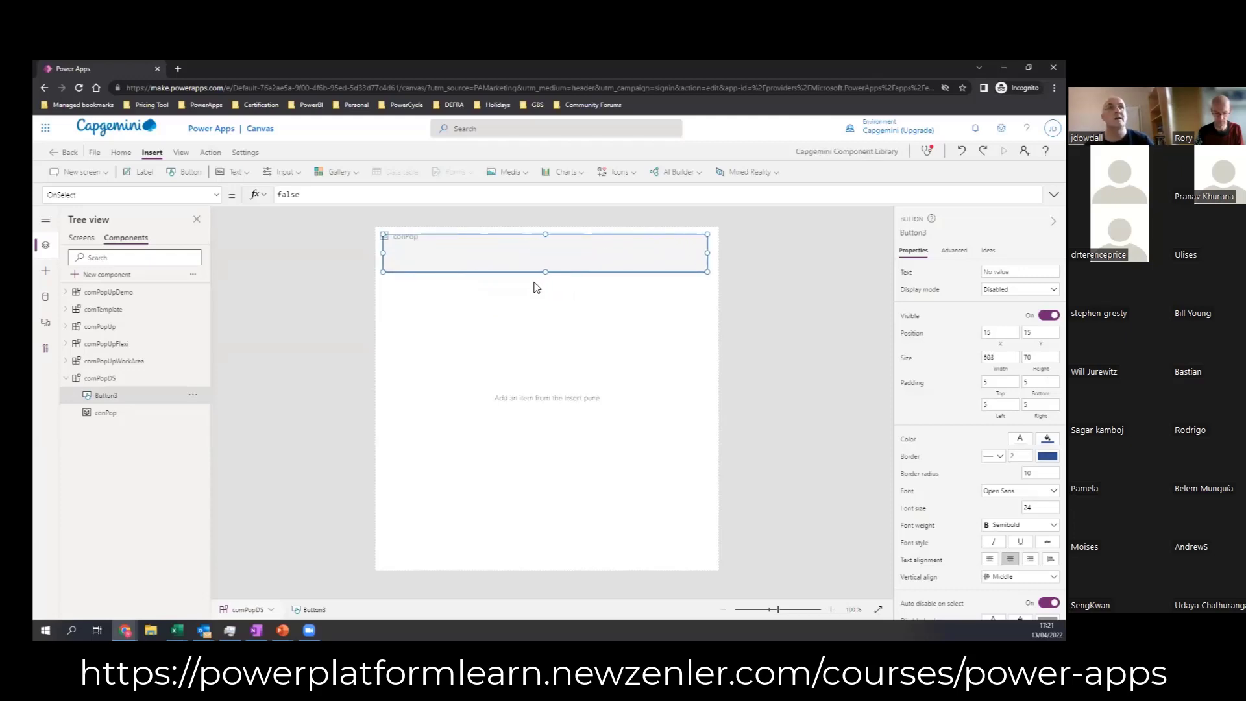
Step: Rename the button in comPopDS to btnBorder
click(108, 382)
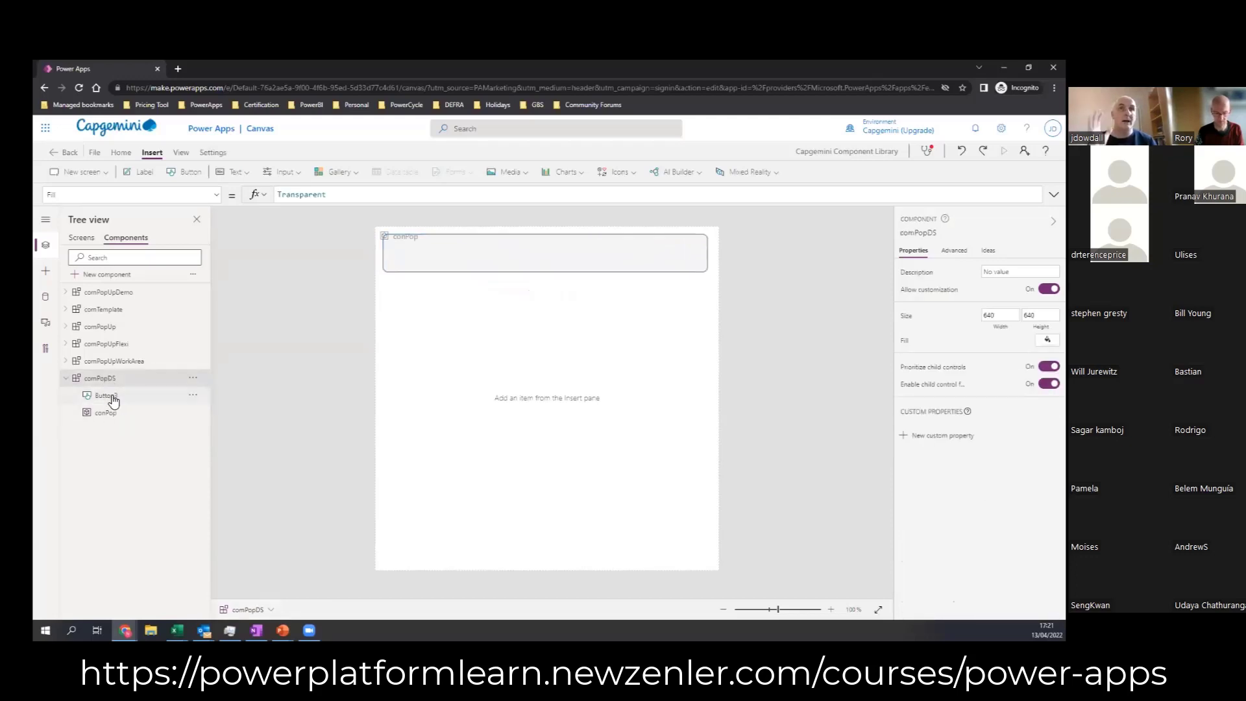
click(113, 402)
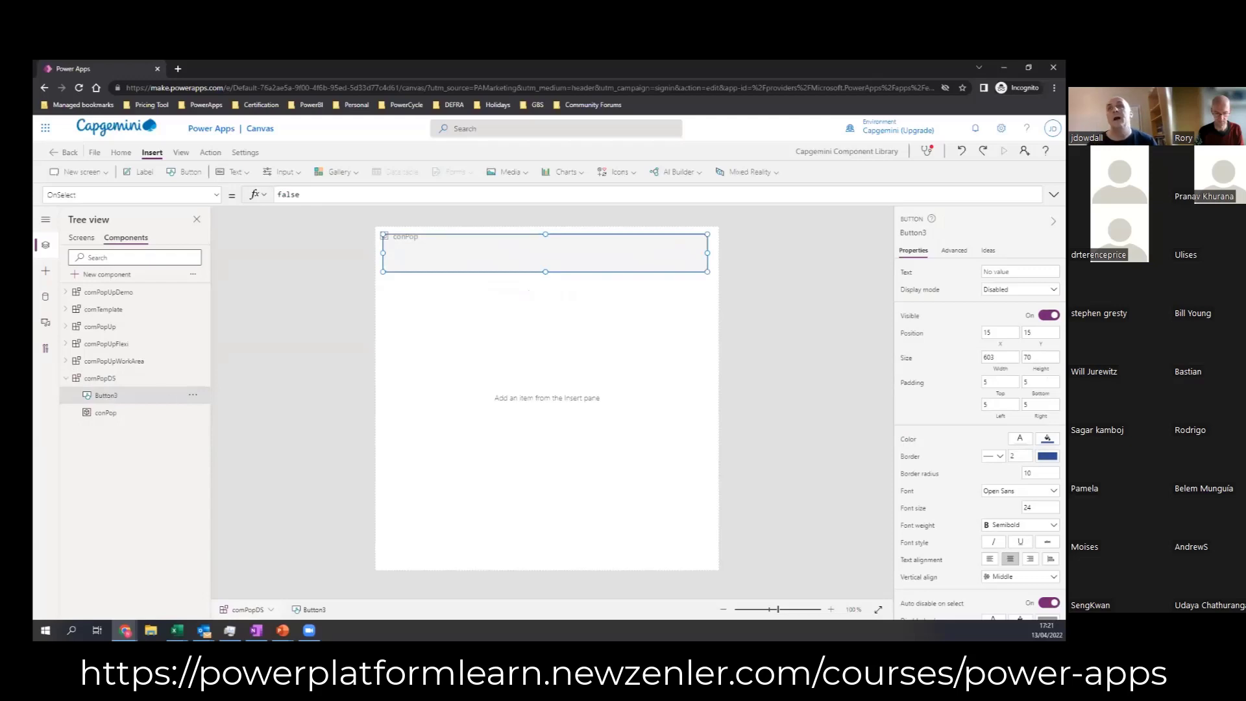
click(913, 233)
text(btn)
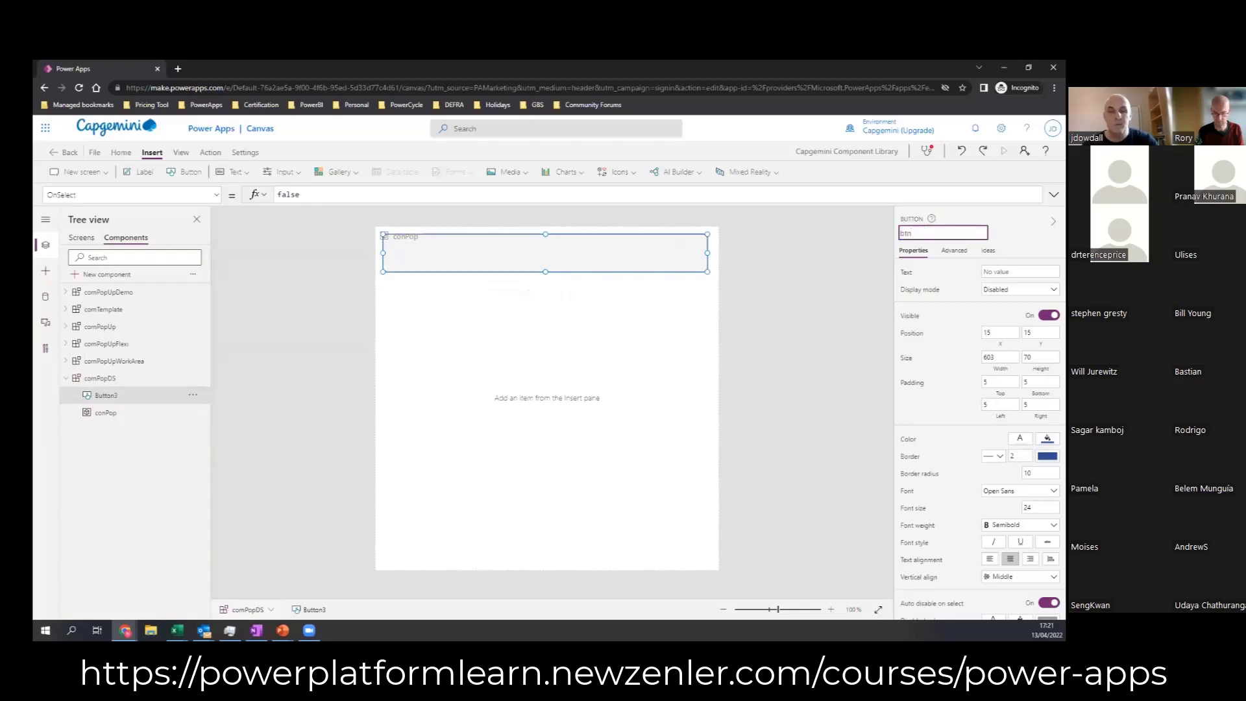
text(P)
key(BackSpace)
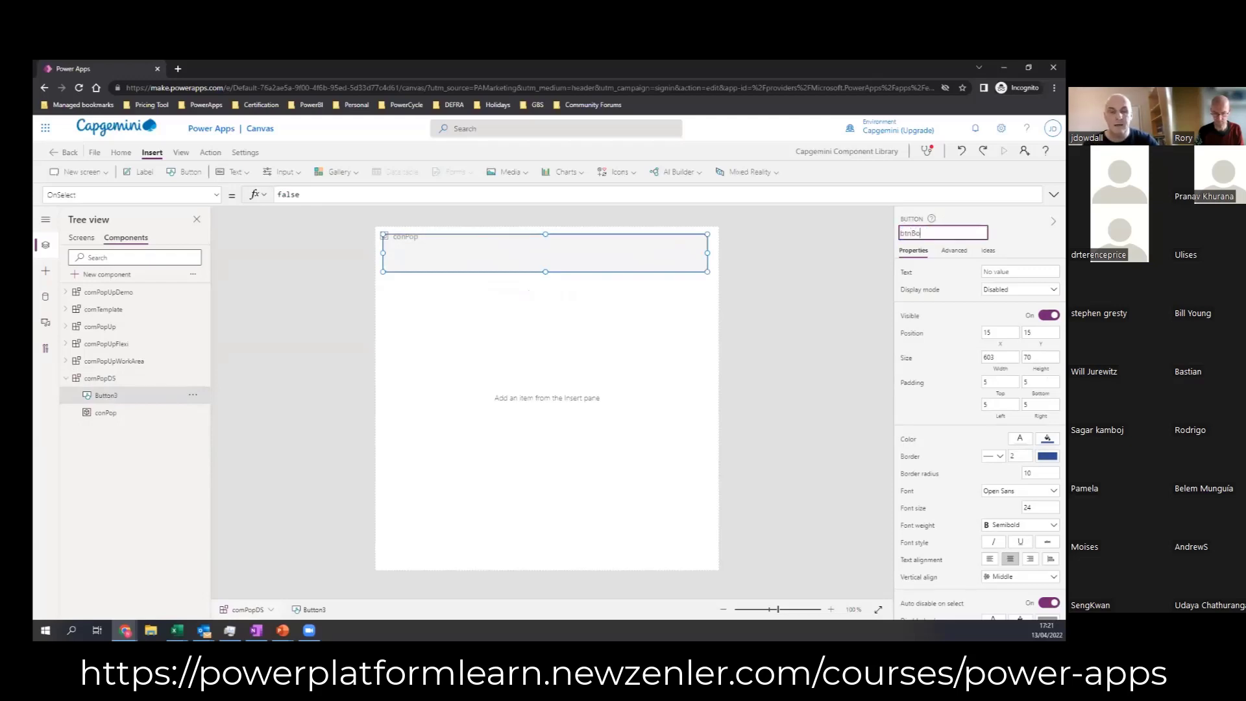
click(847, 259)
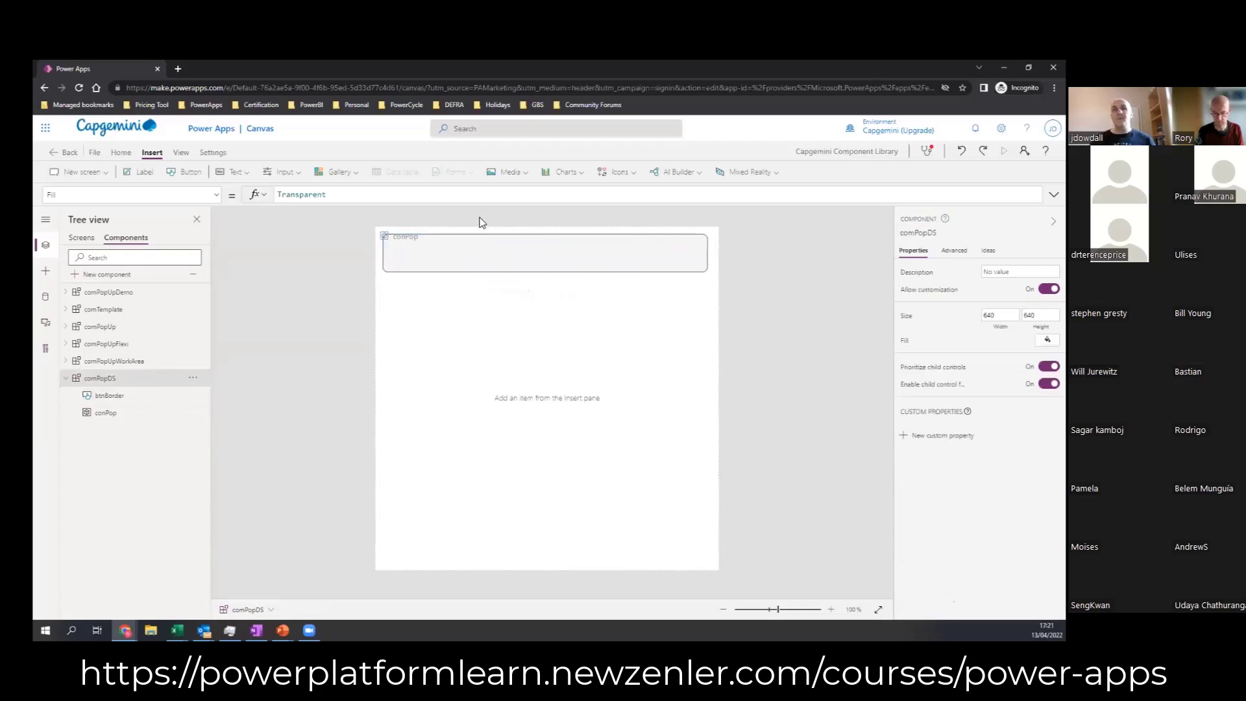
Step: Set the btnBorder position to X 5, Y 5
click(501, 259)
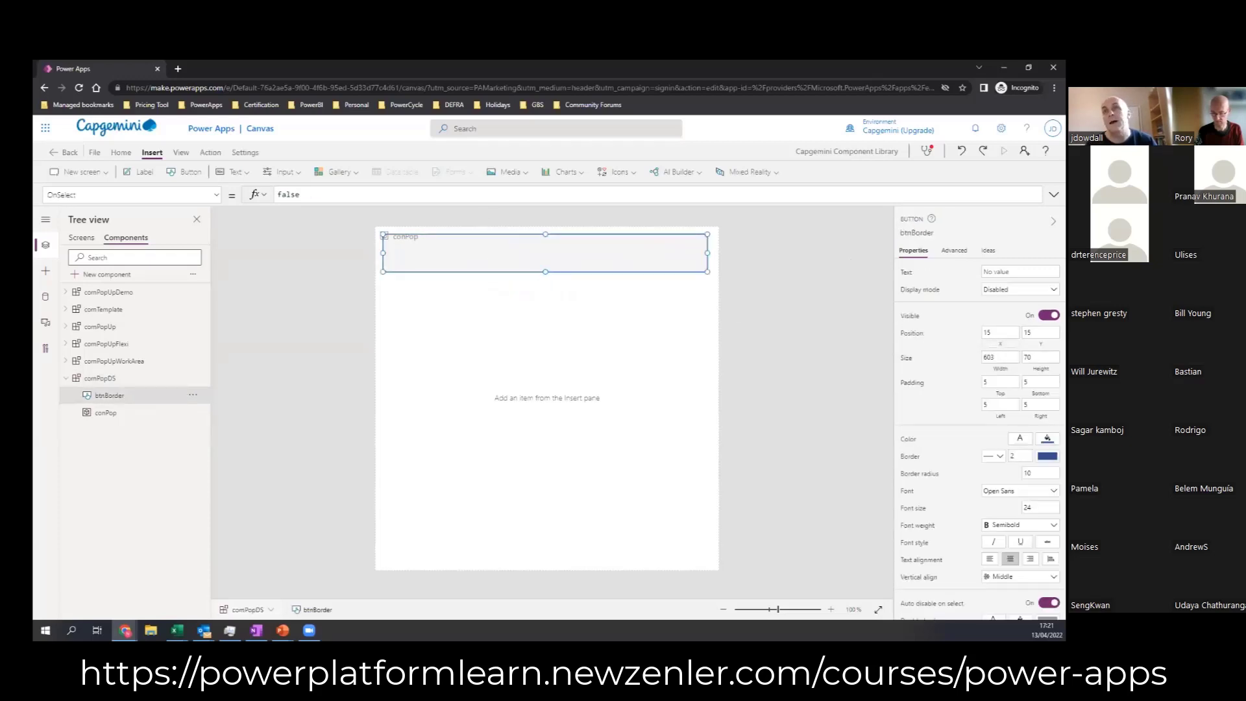
double_click(993, 333)
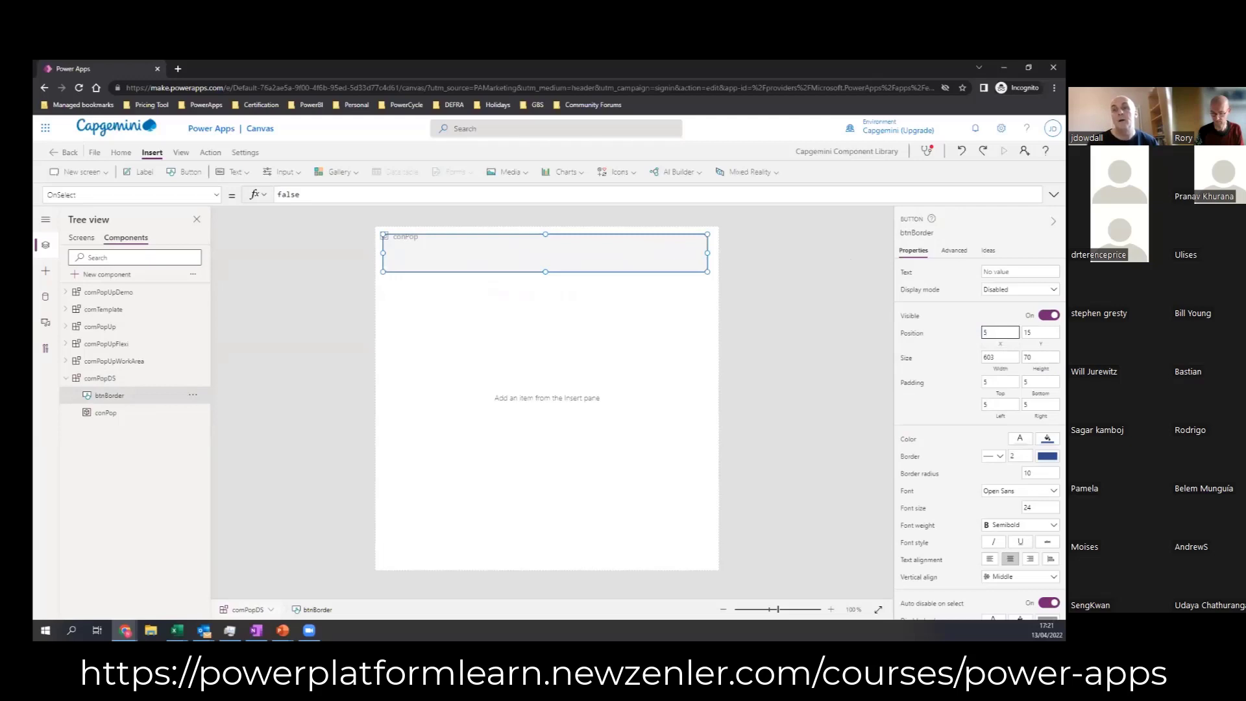
key(Tab)
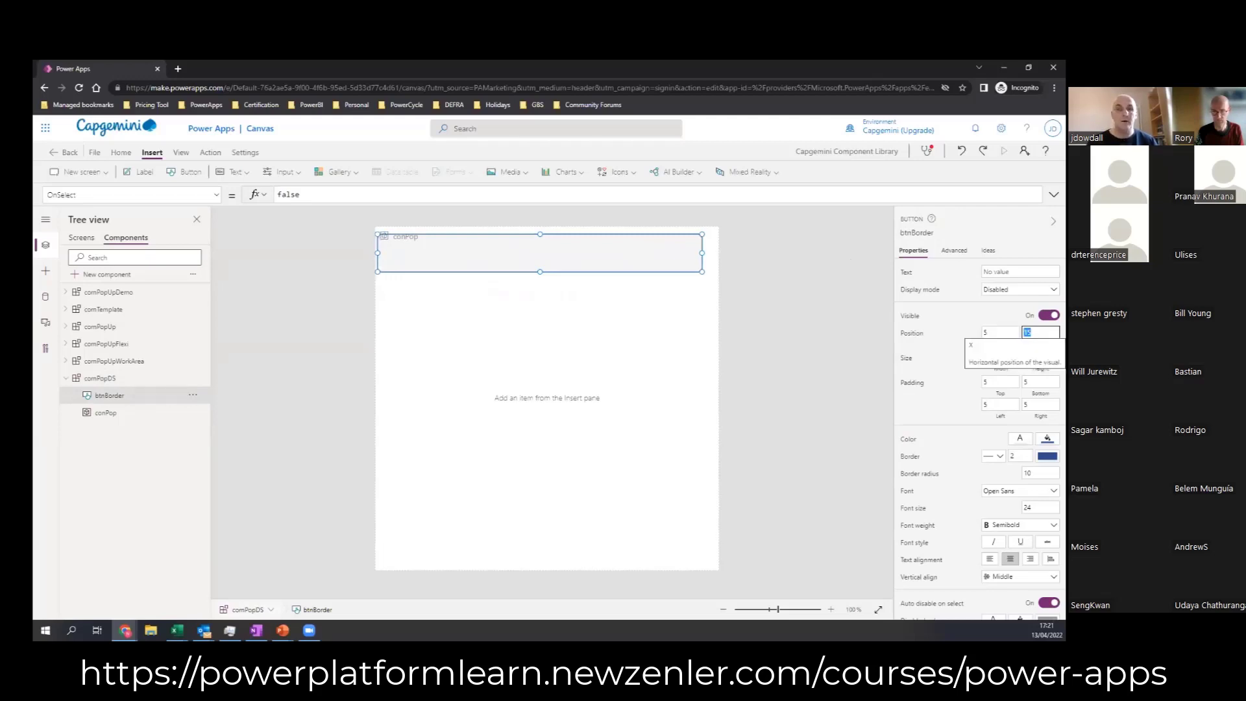
text(5)
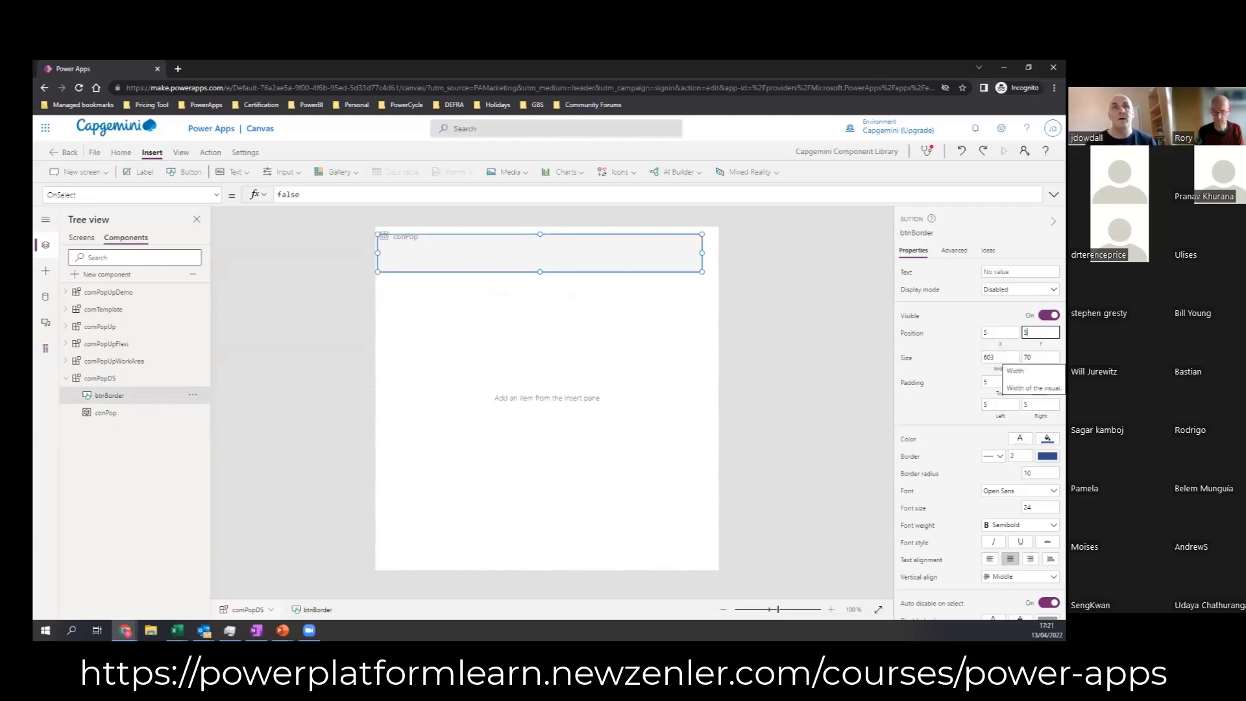
click(1003, 357)
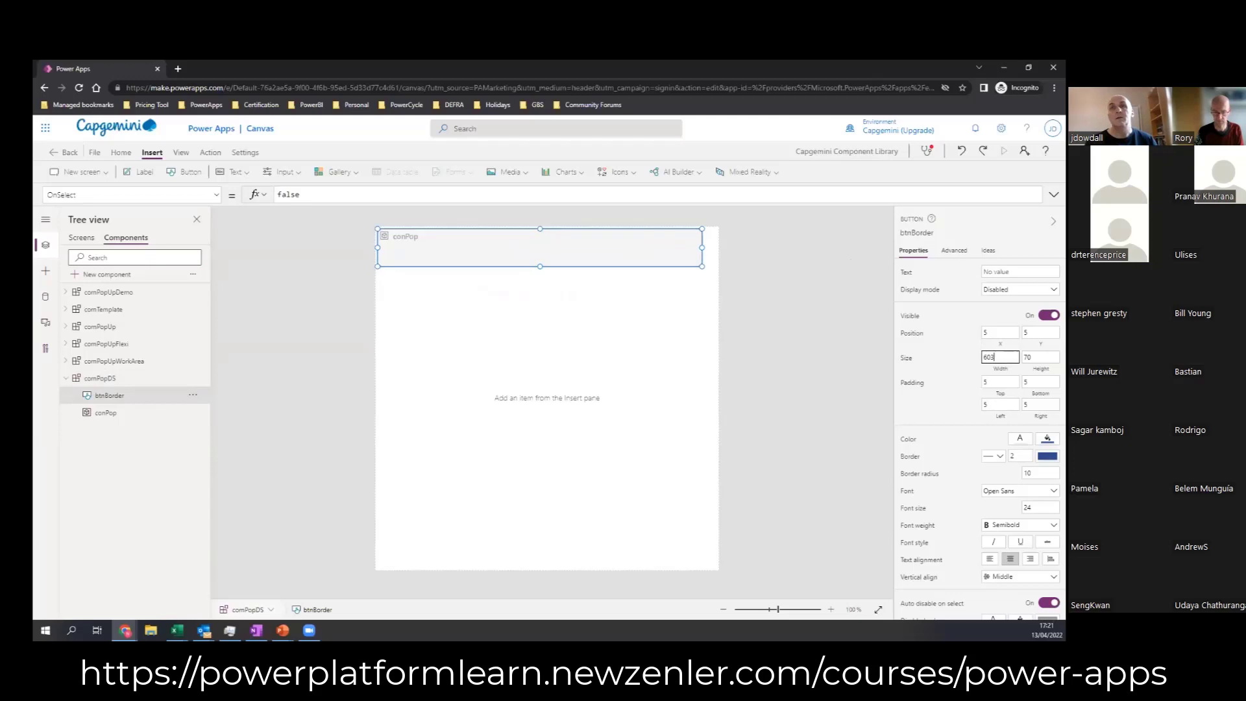
click(344, 281)
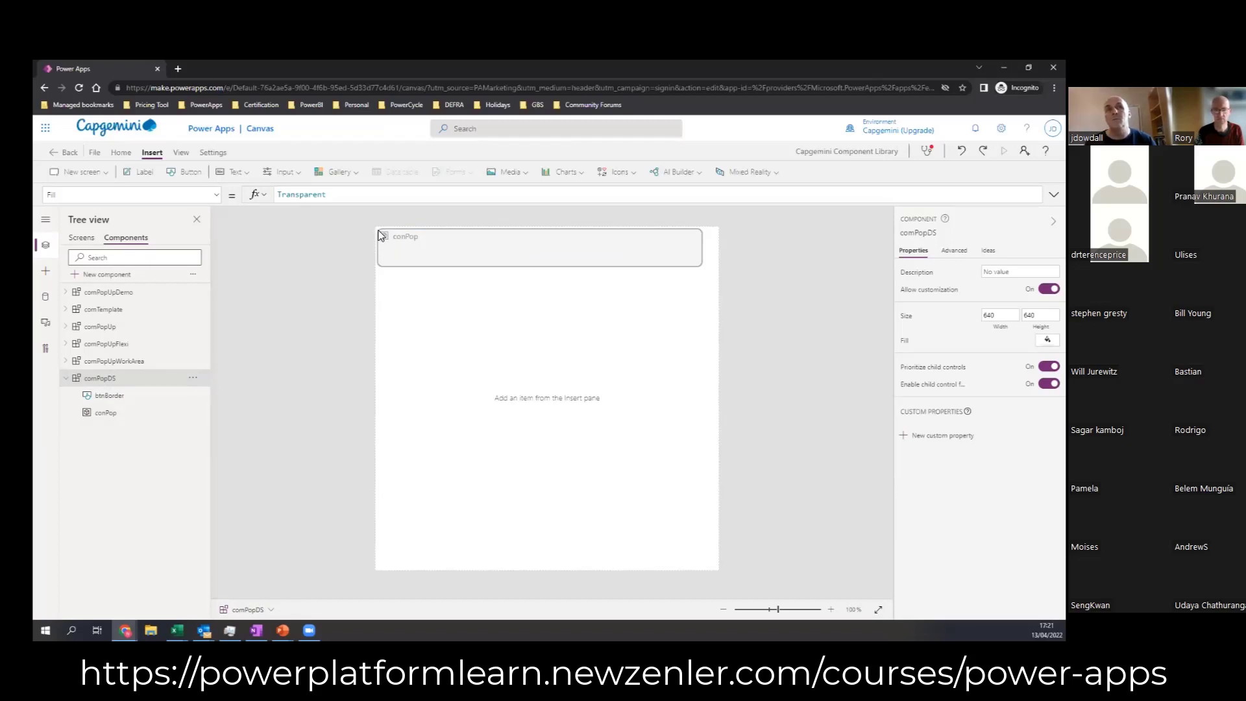
Step: Set btnBorder's Width formula to Parent.Width-10
click(625, 262)
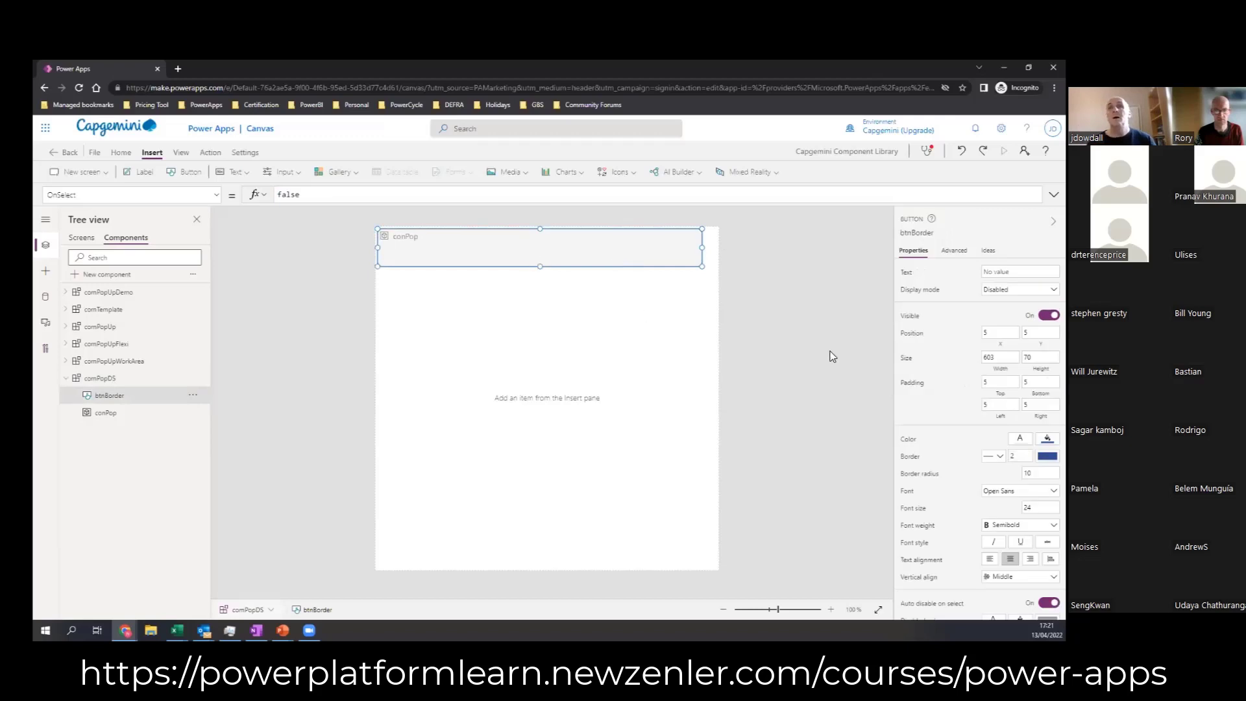
click(1001, 369)
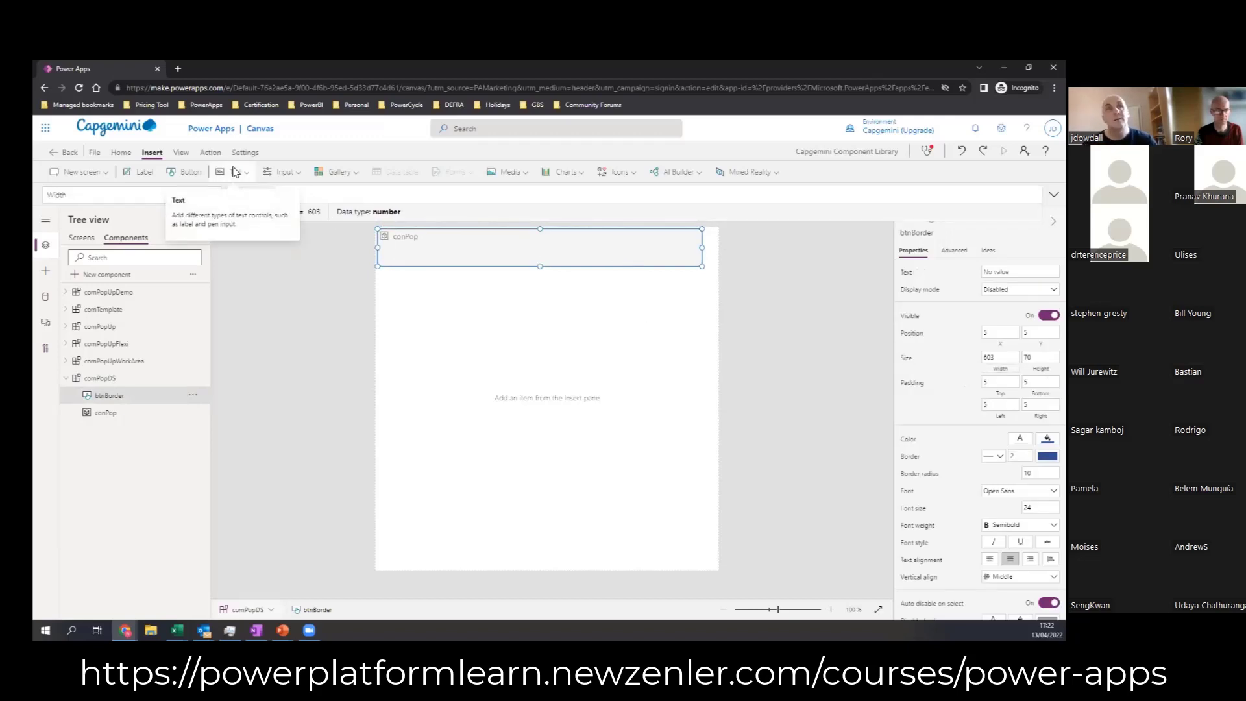
text(Pare)
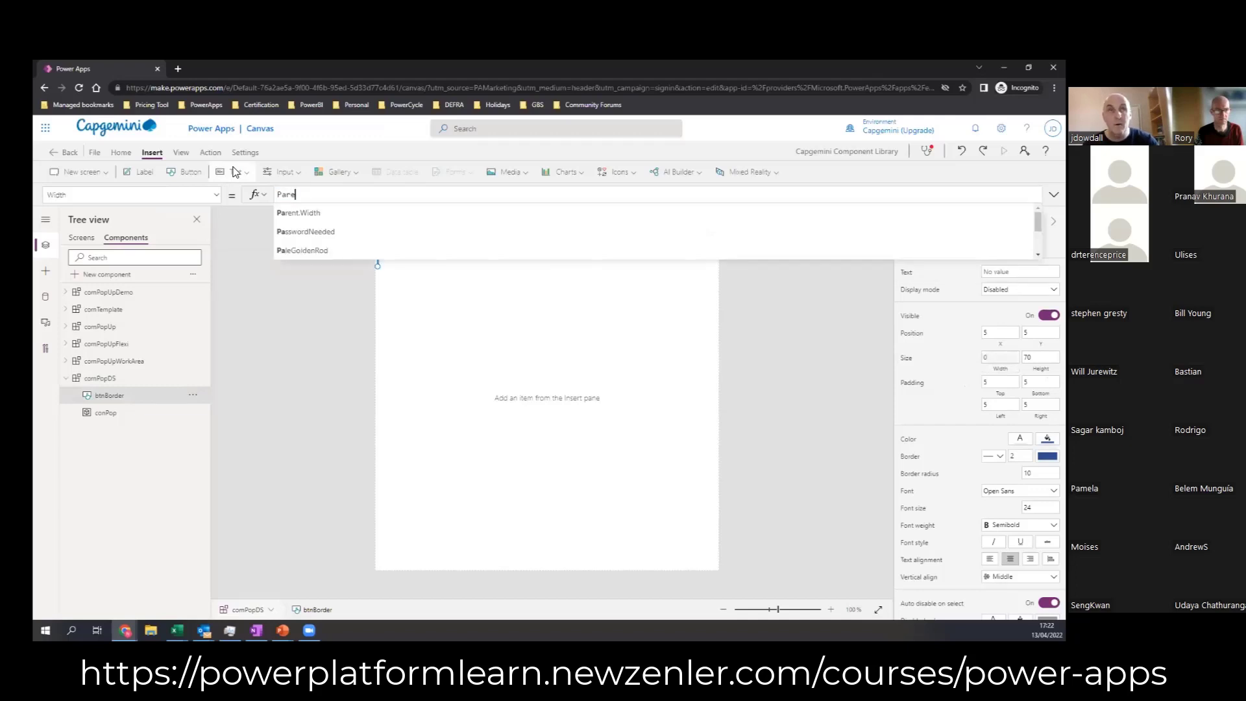
text(nt.W)
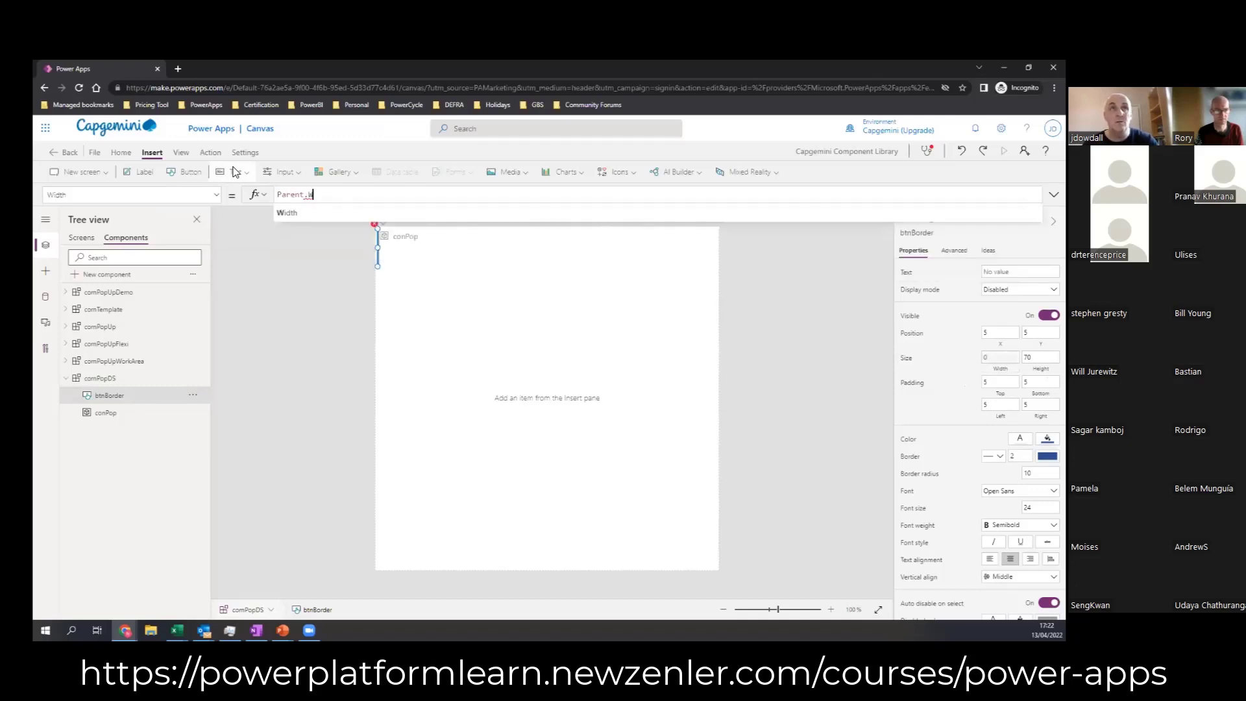
text(idt)
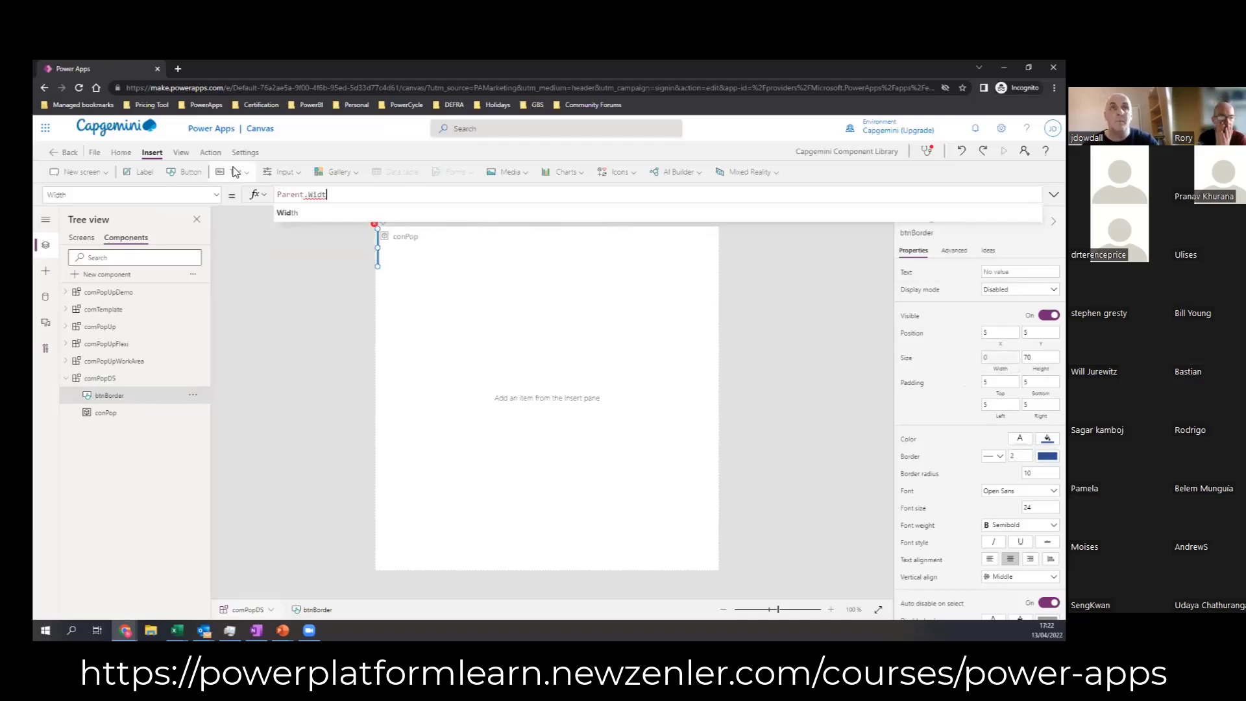
text(h)
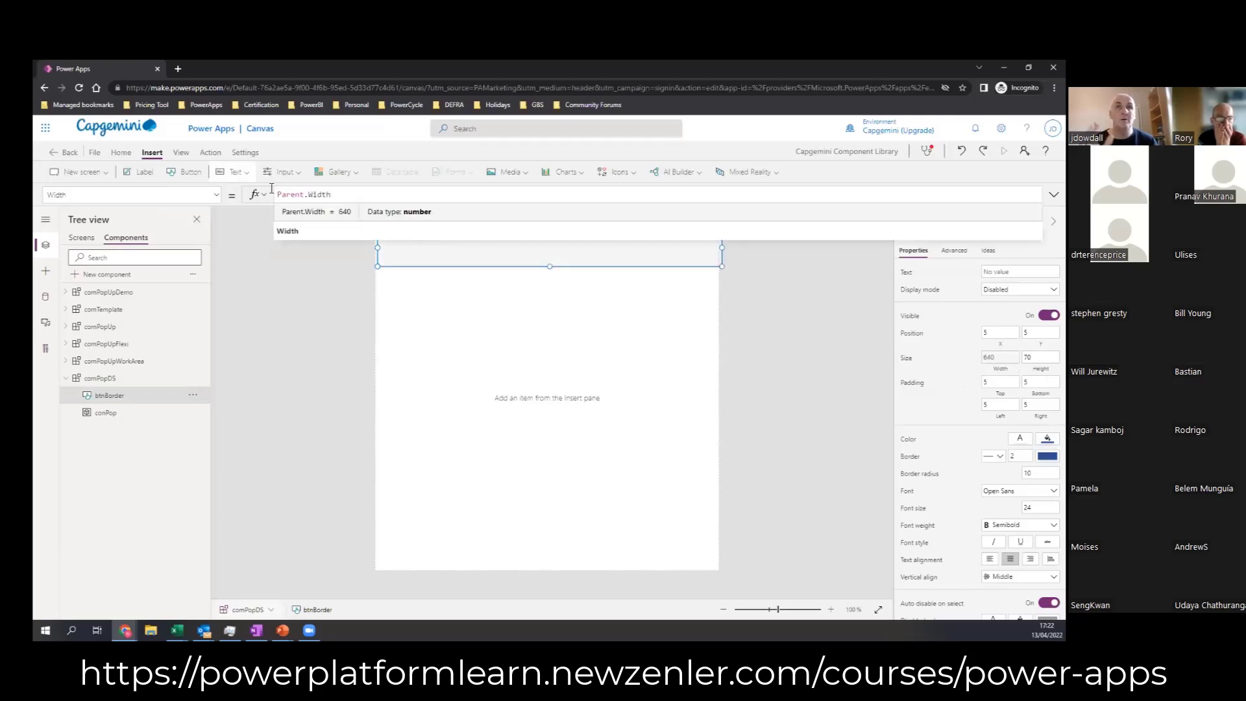
click(789, 285)
click(506, 253)
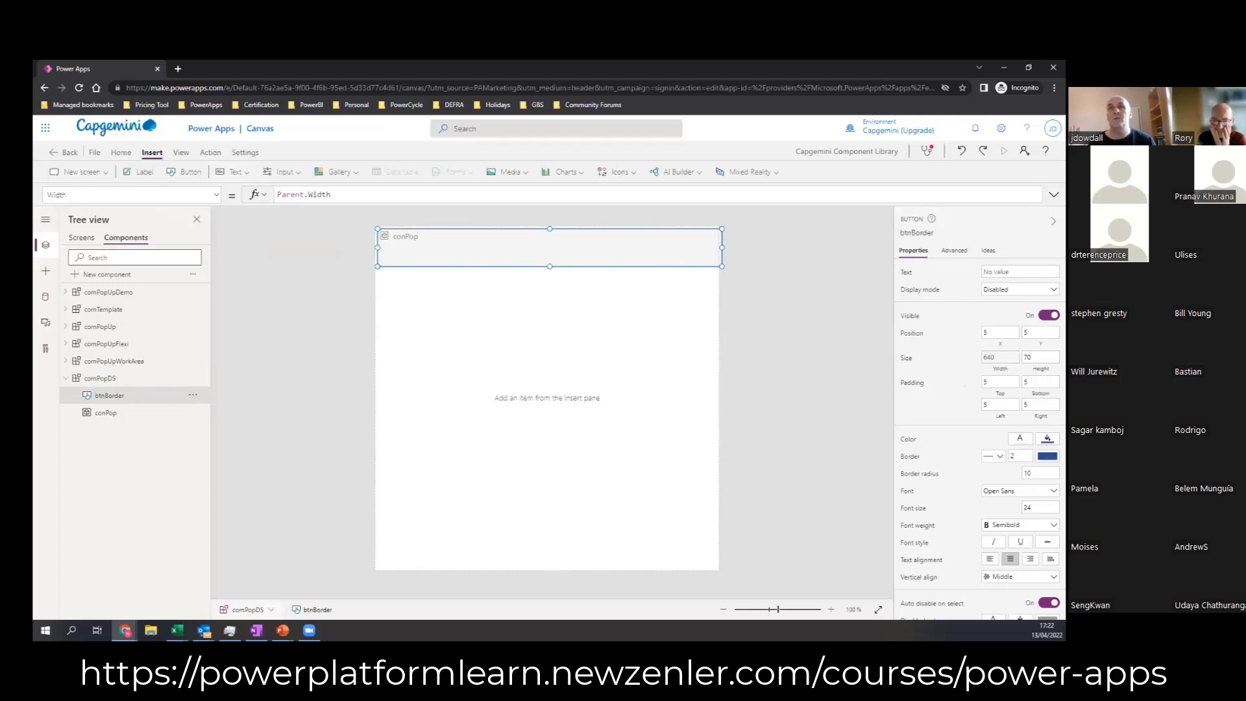
text(-10)
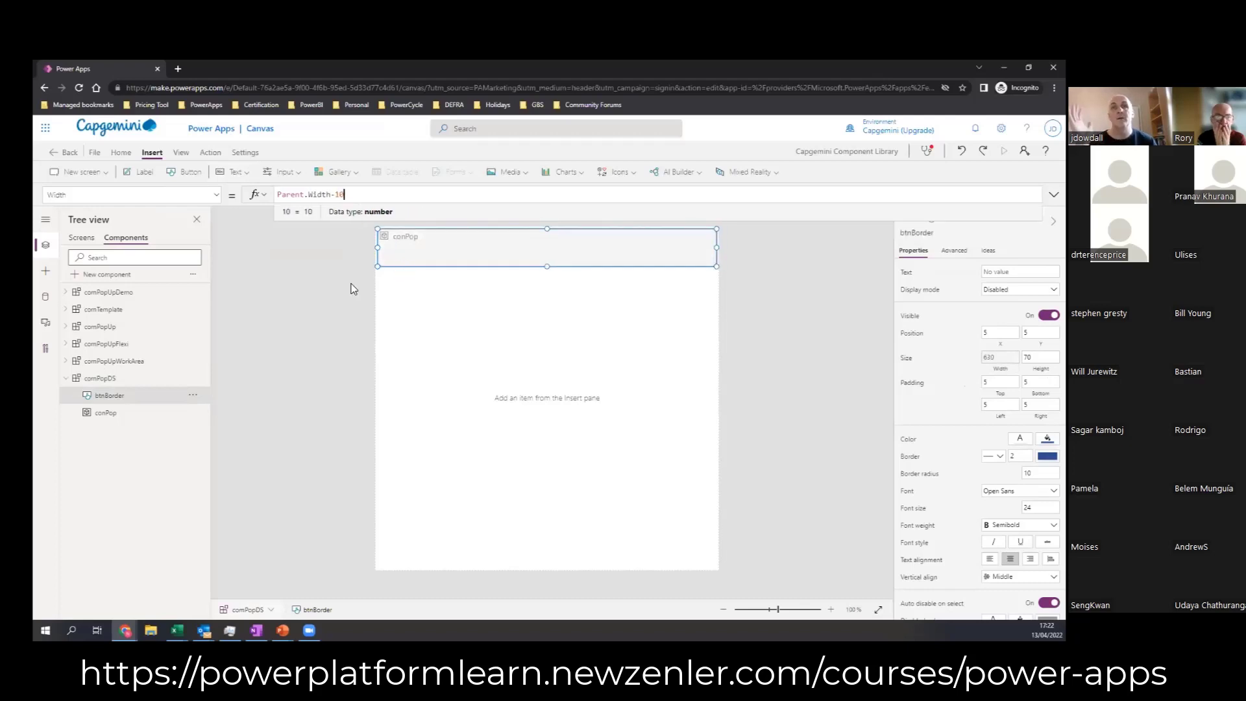
click(517, 288)
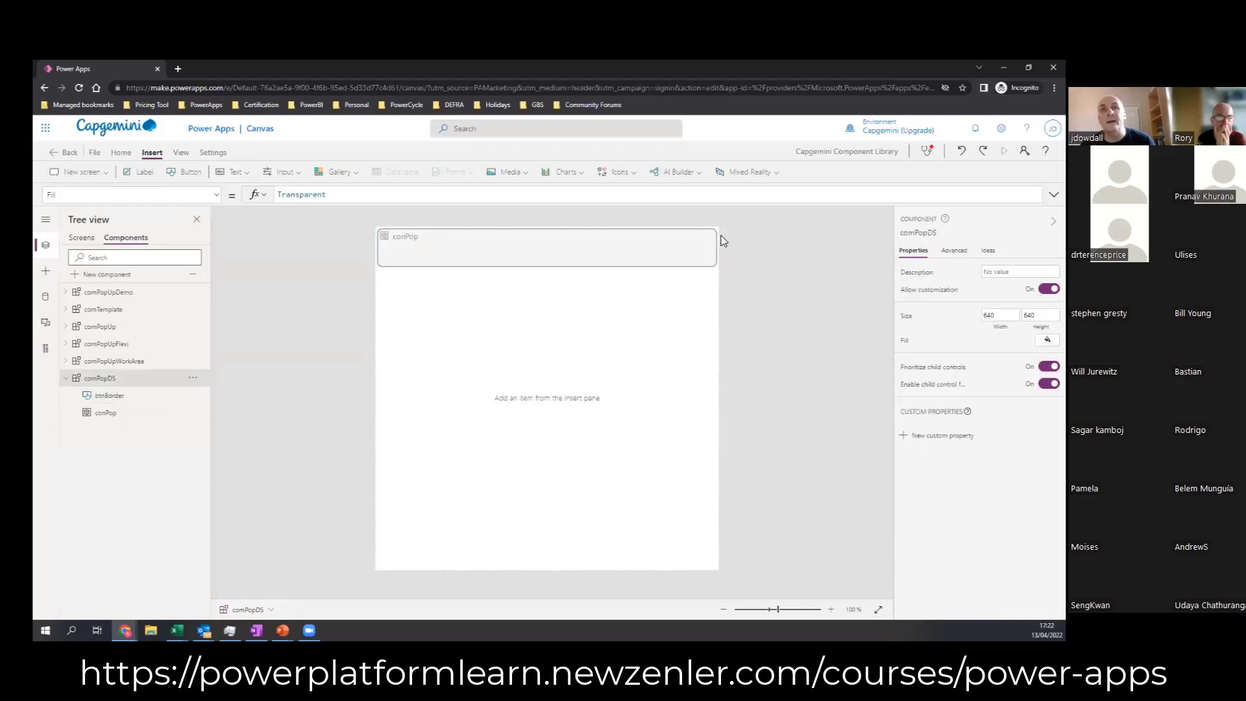
Step: Set btnBorder's Height formula to Parent.Height-10
click(643, 255)
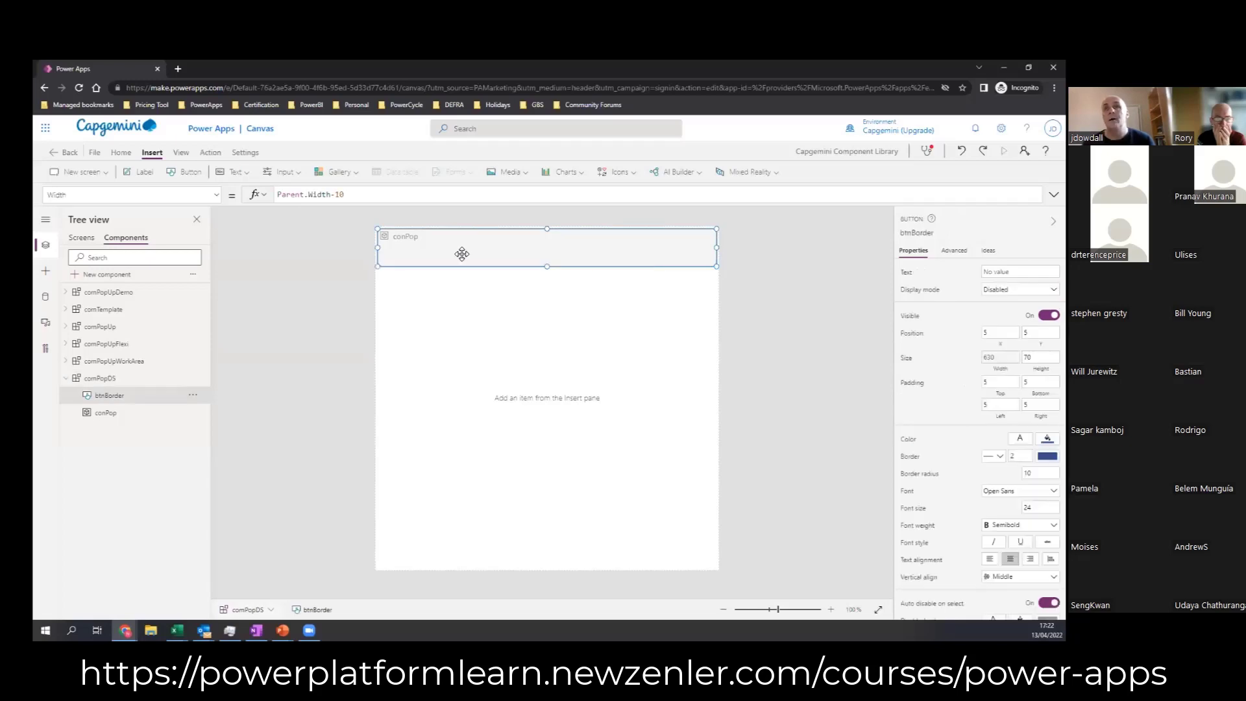
click(1041, 368)
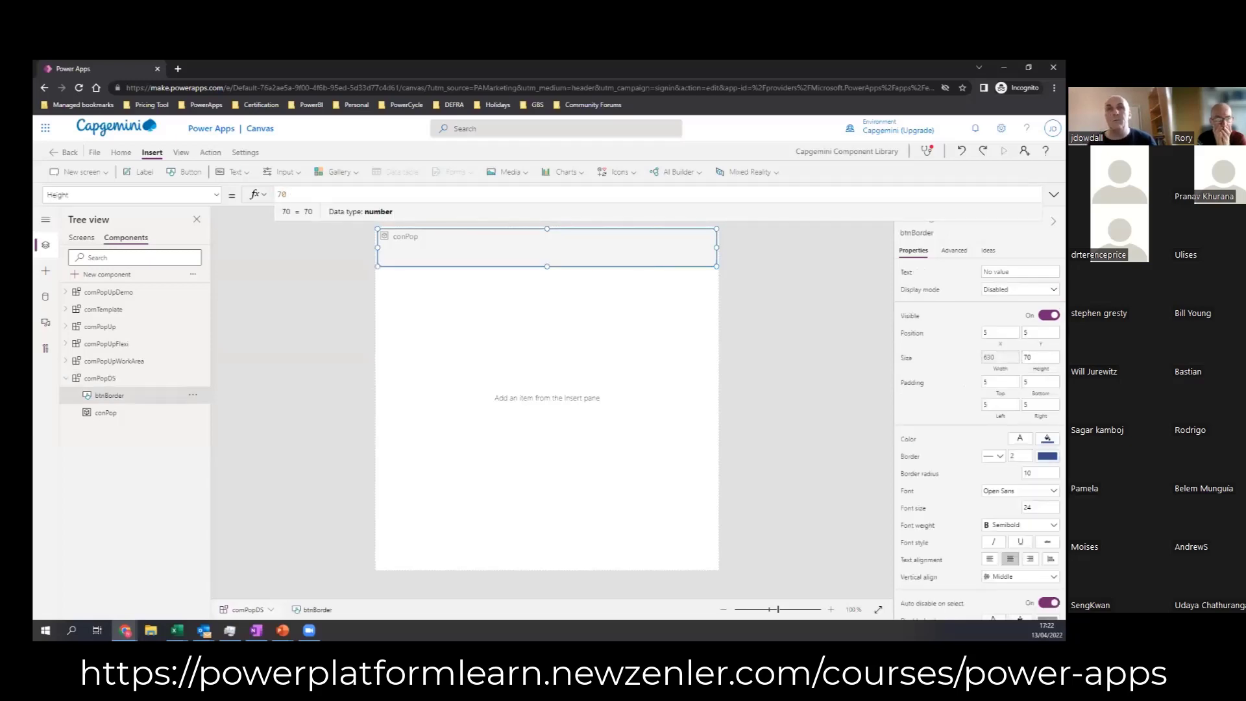
drag(358, 193, 268, 176)
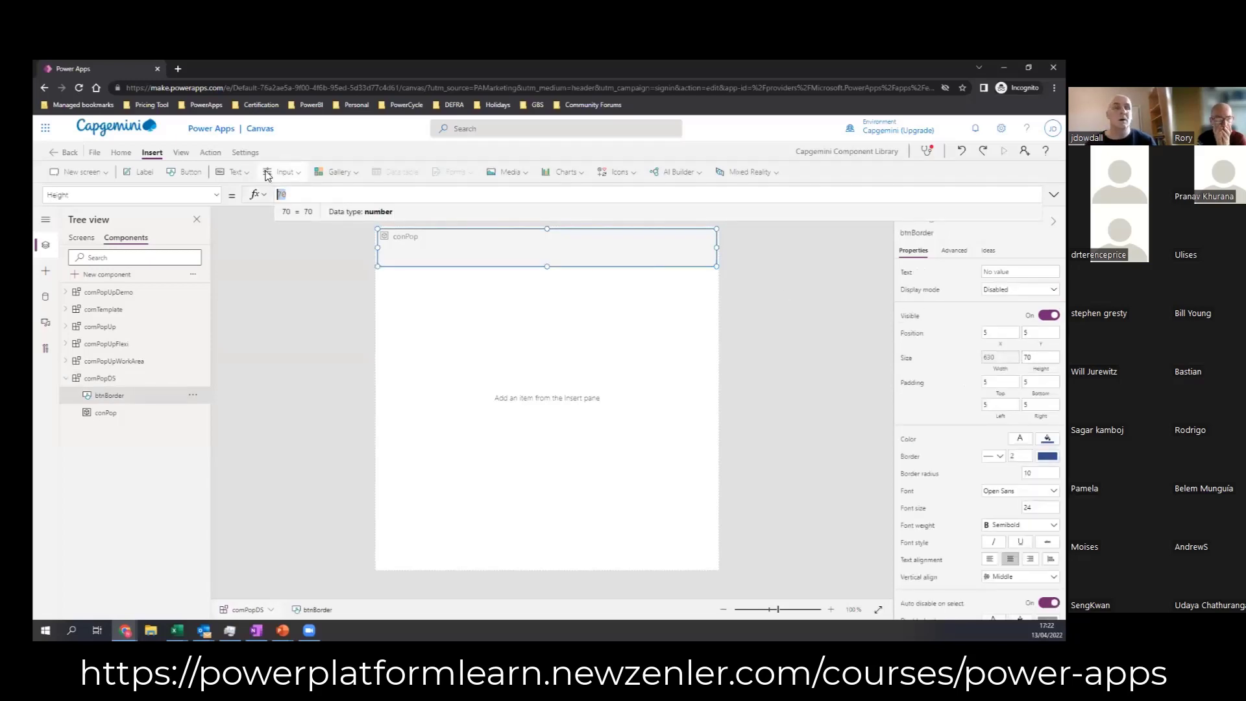
text(Parent.)
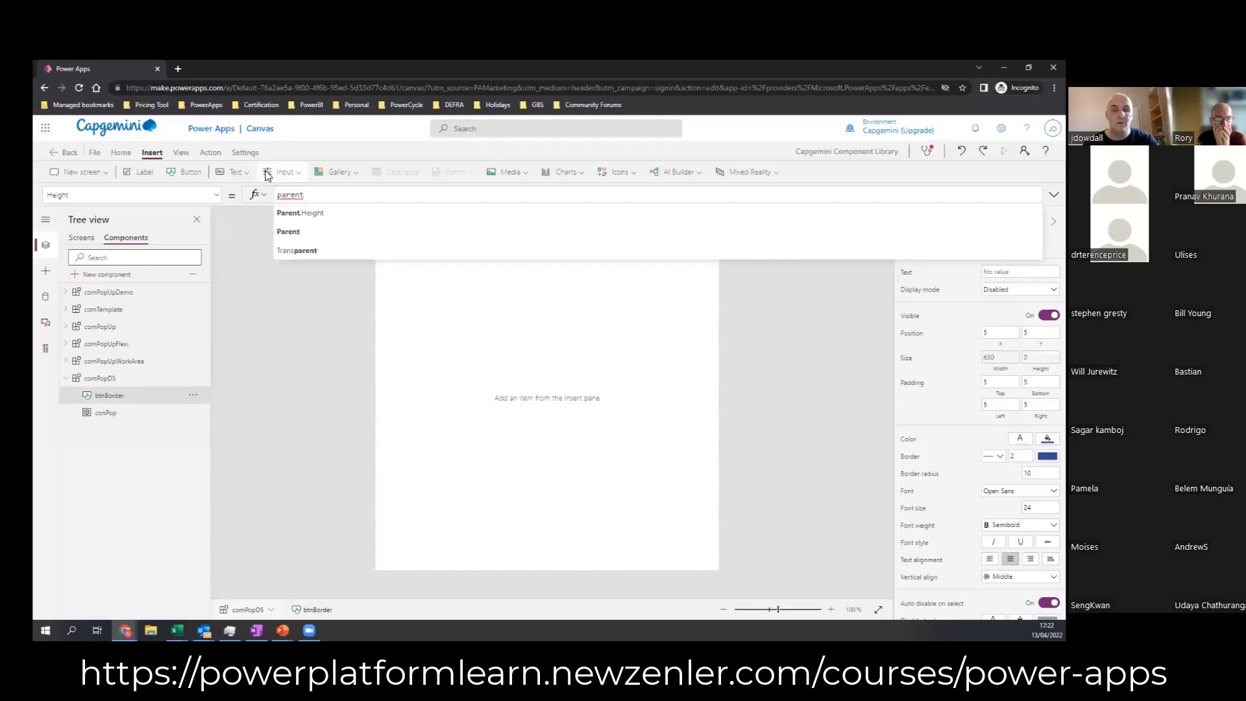
text(Height)
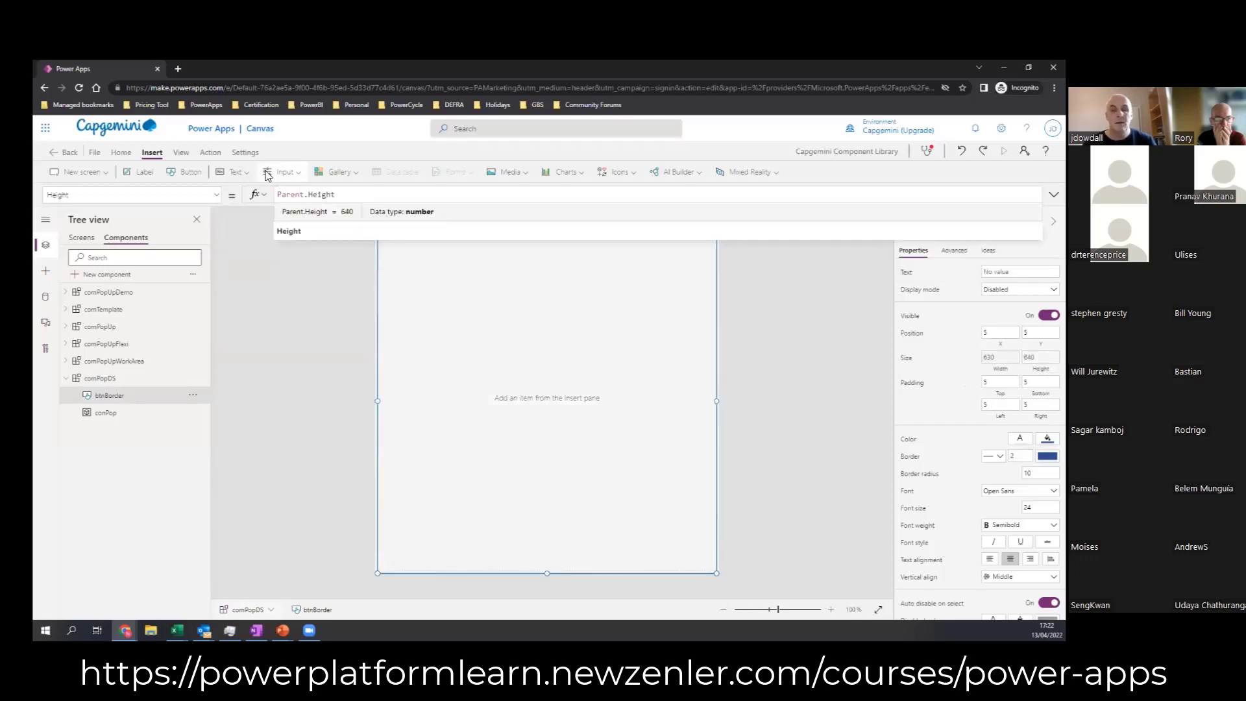
text(-10)
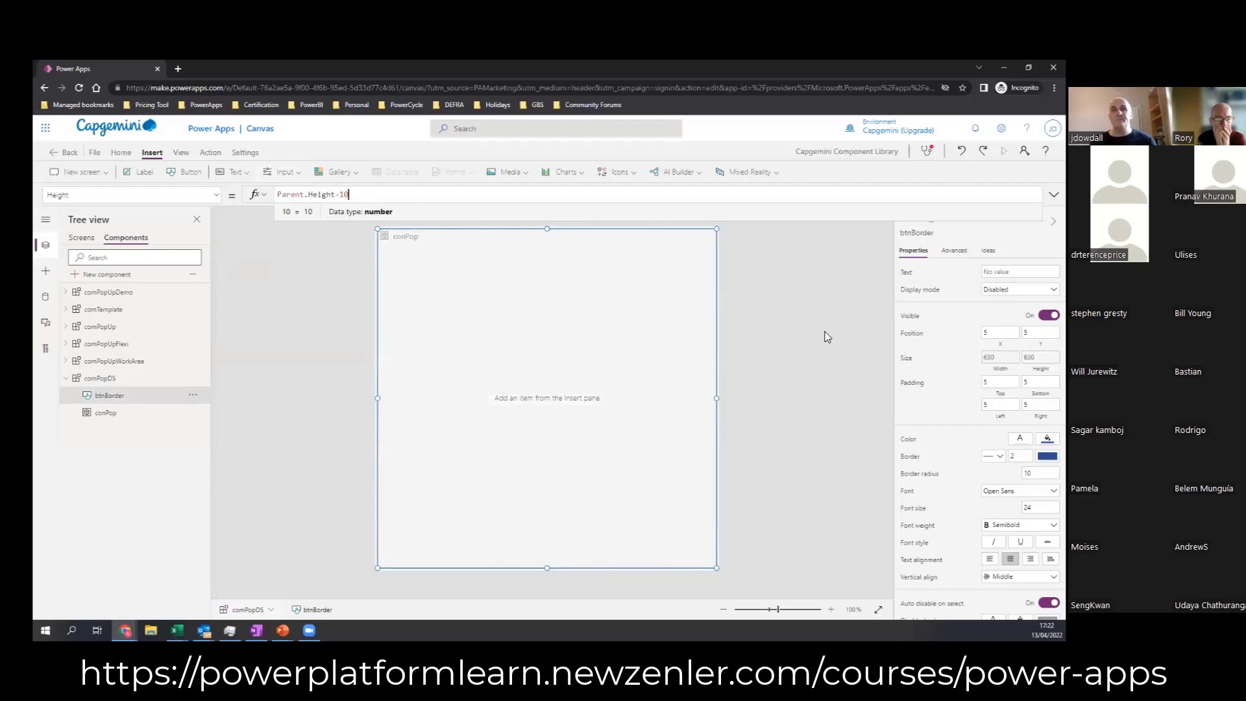
click(779, 337)
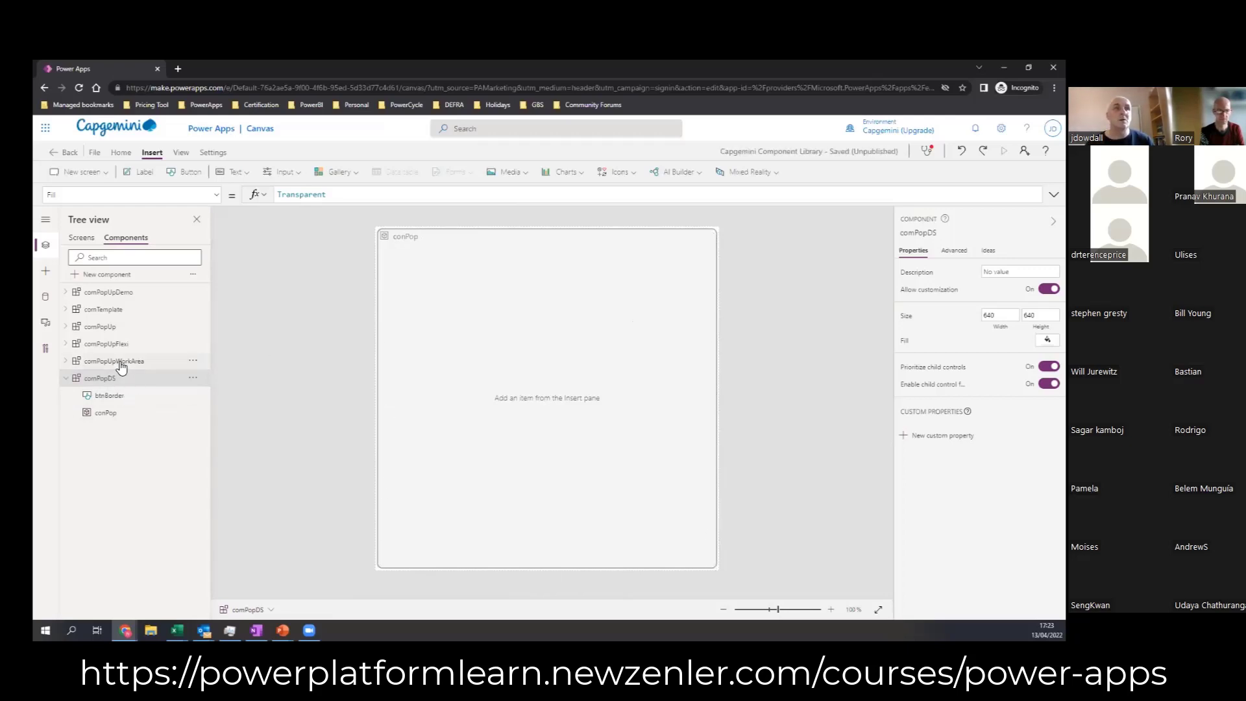
Step: Create an Input custom property on comPopDS with display name "col | BorderColor", name colBorderColor and data type Color
click(943, 436)
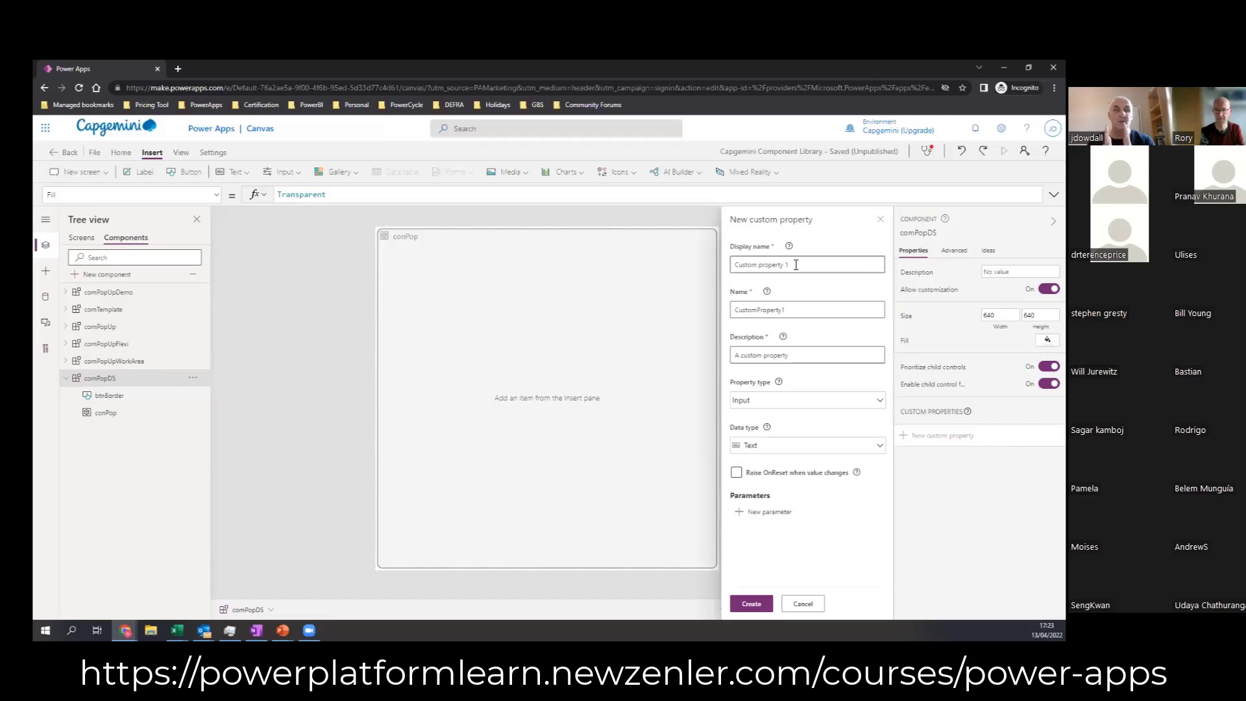
drag(796, 265, 722, 265)
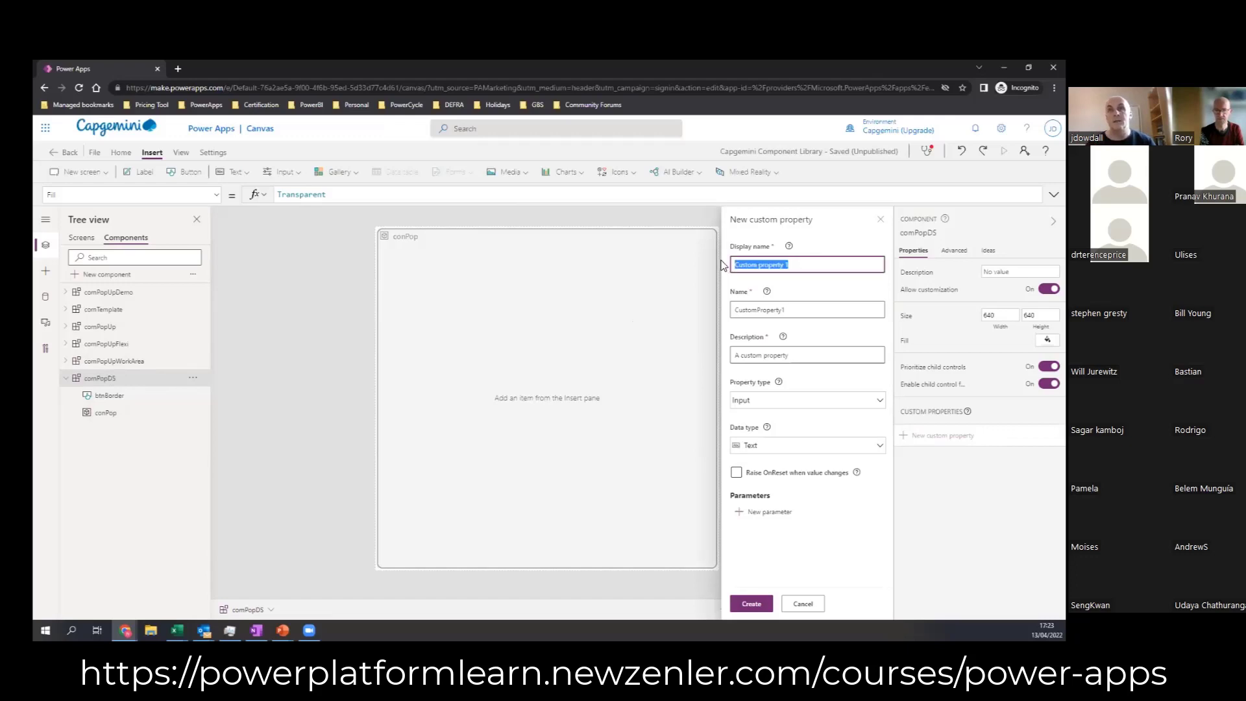
text(col)
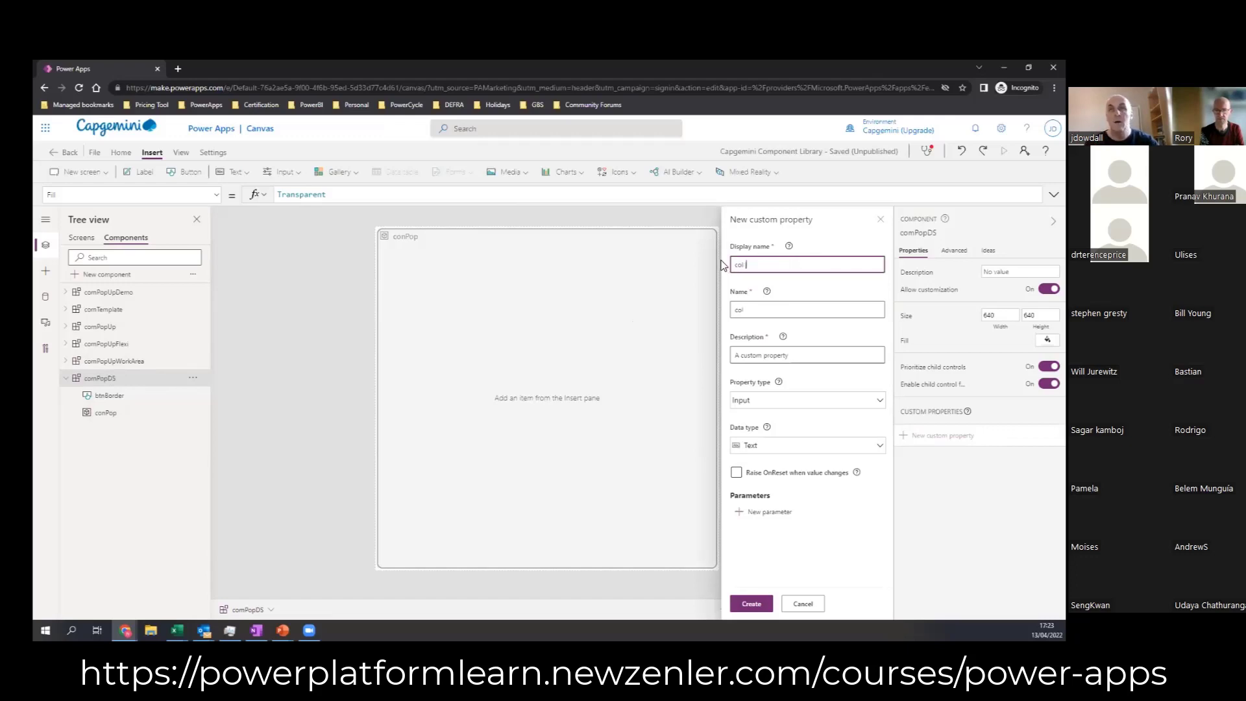
text( | Border)
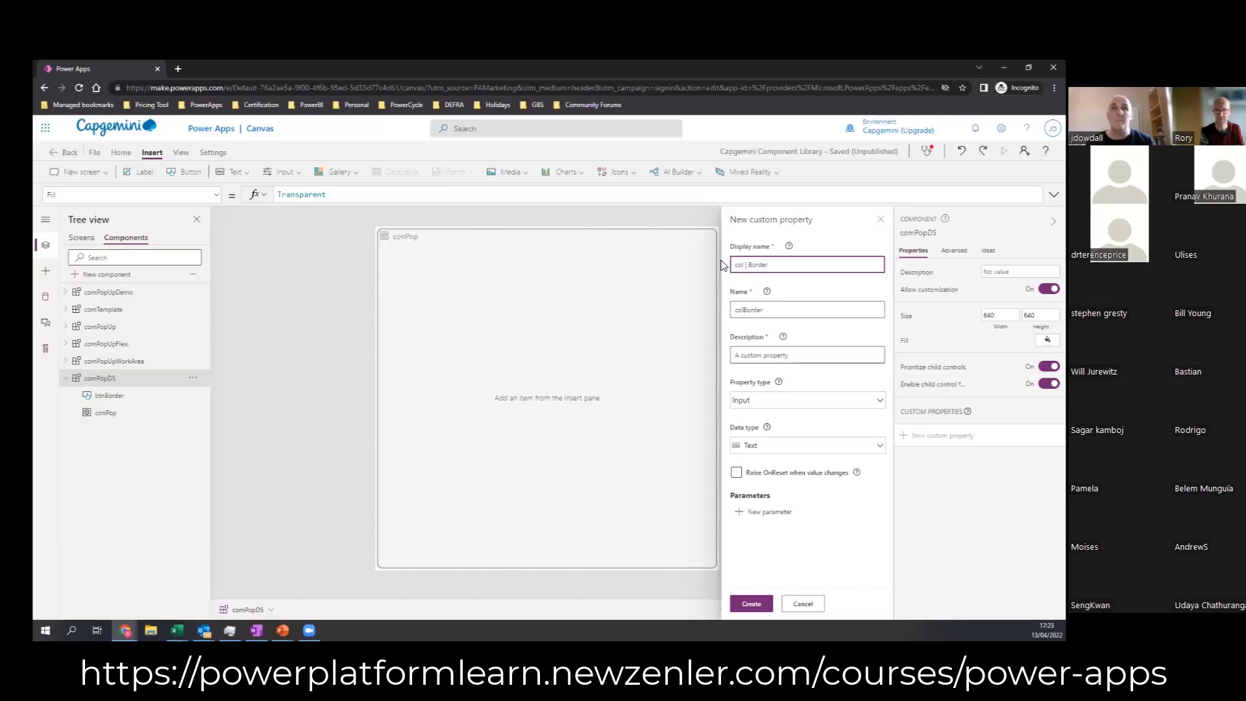
text(Color)
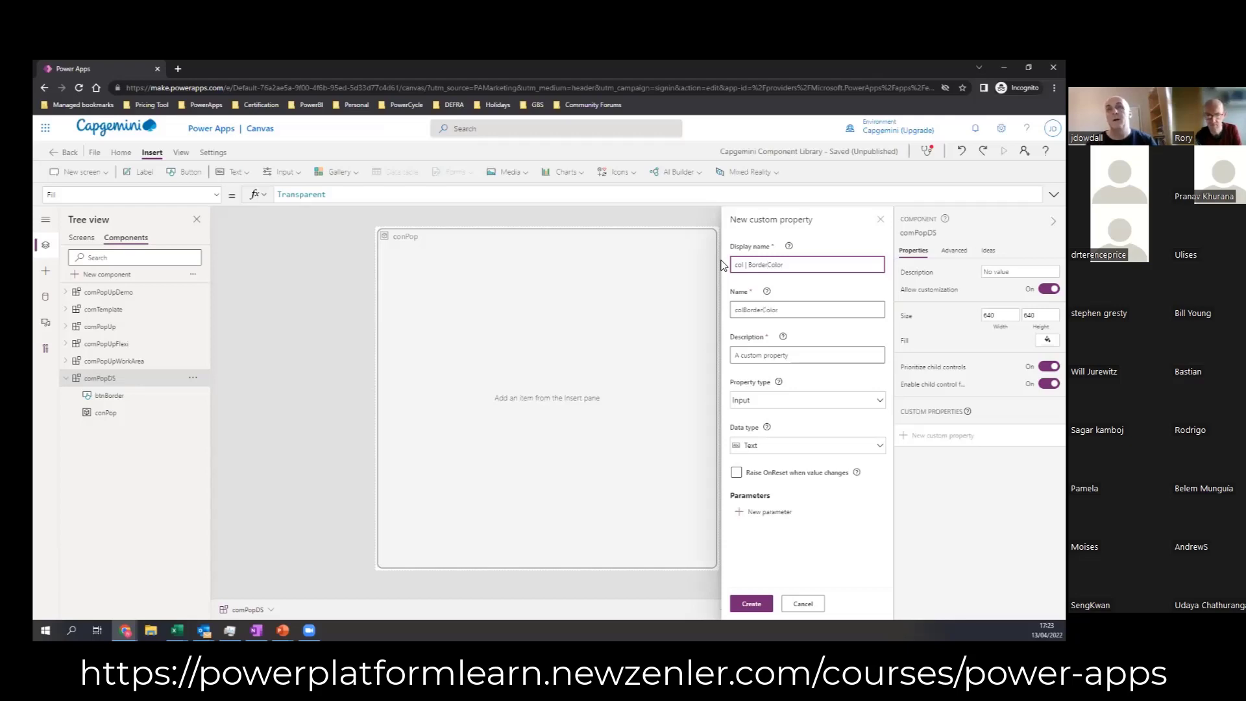
click(794, 407)
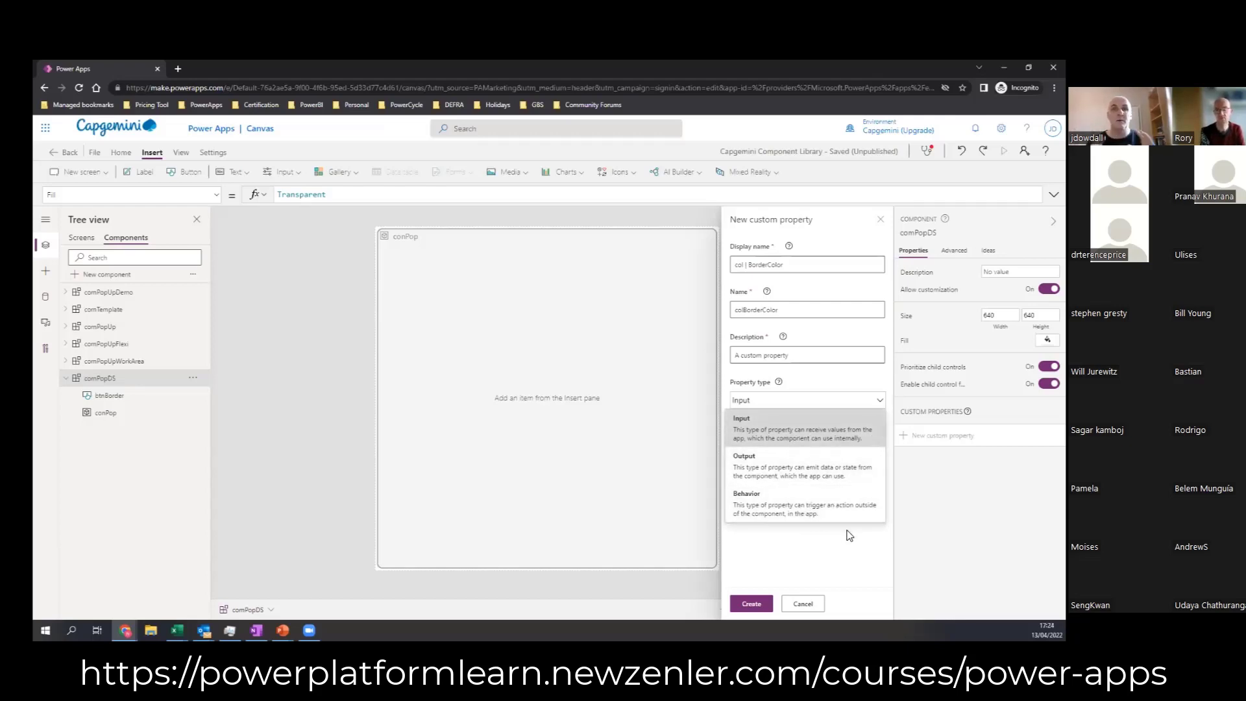
click(797, 430)
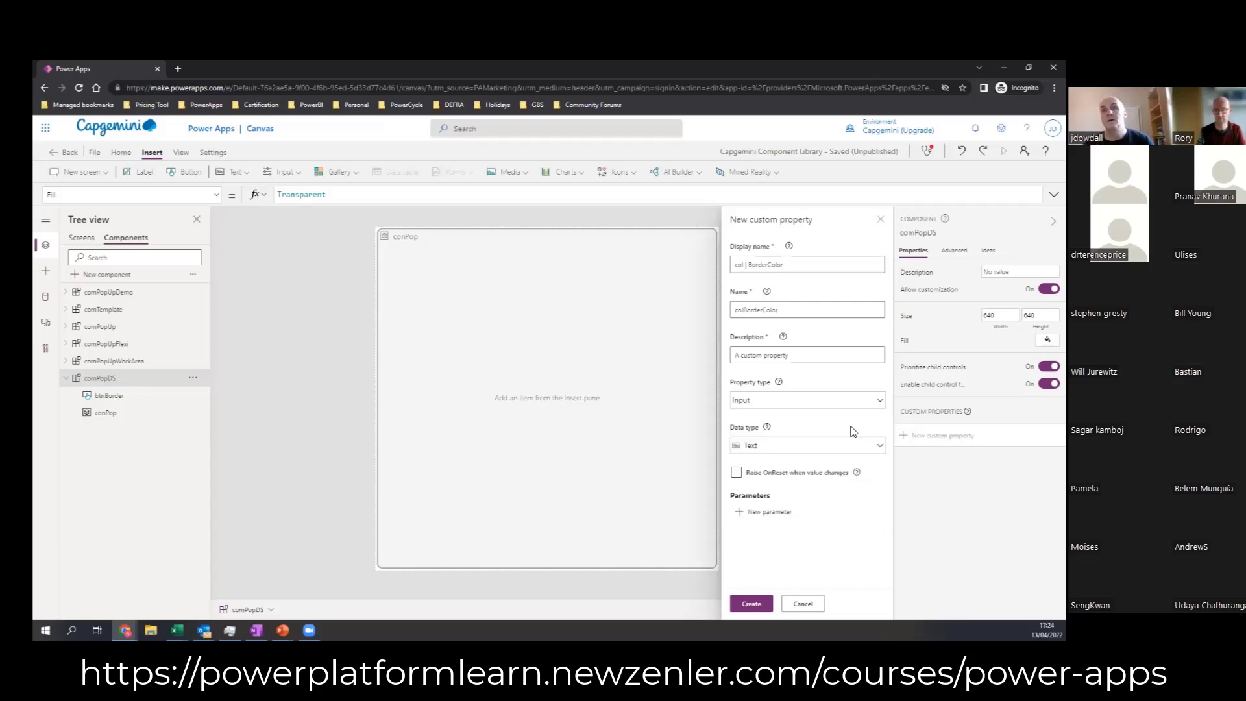
click(778, 448)
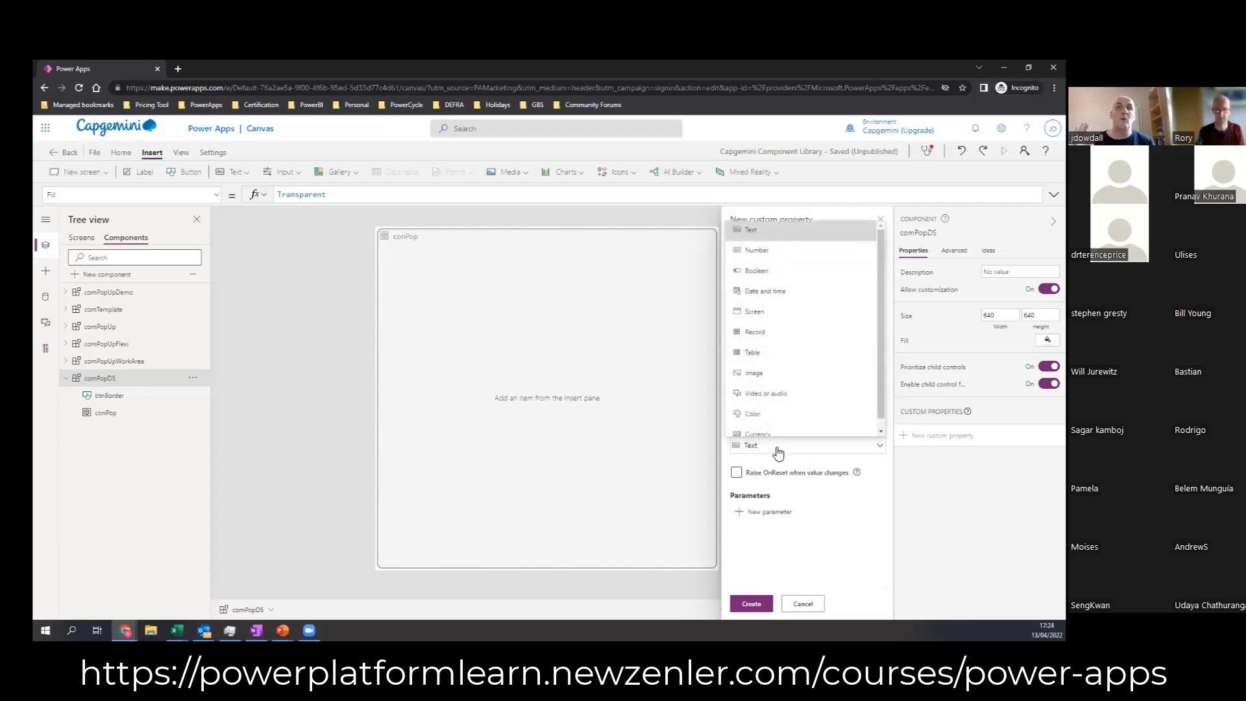
click(774, 415)
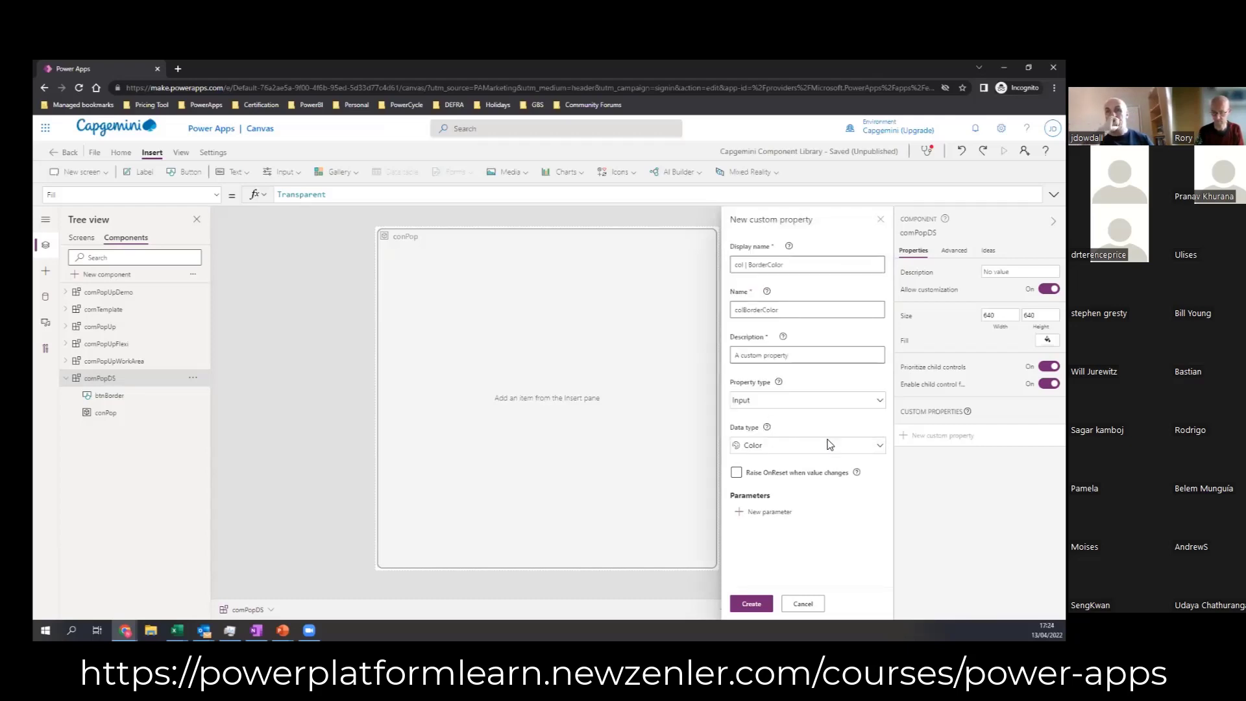
click(753, 604)
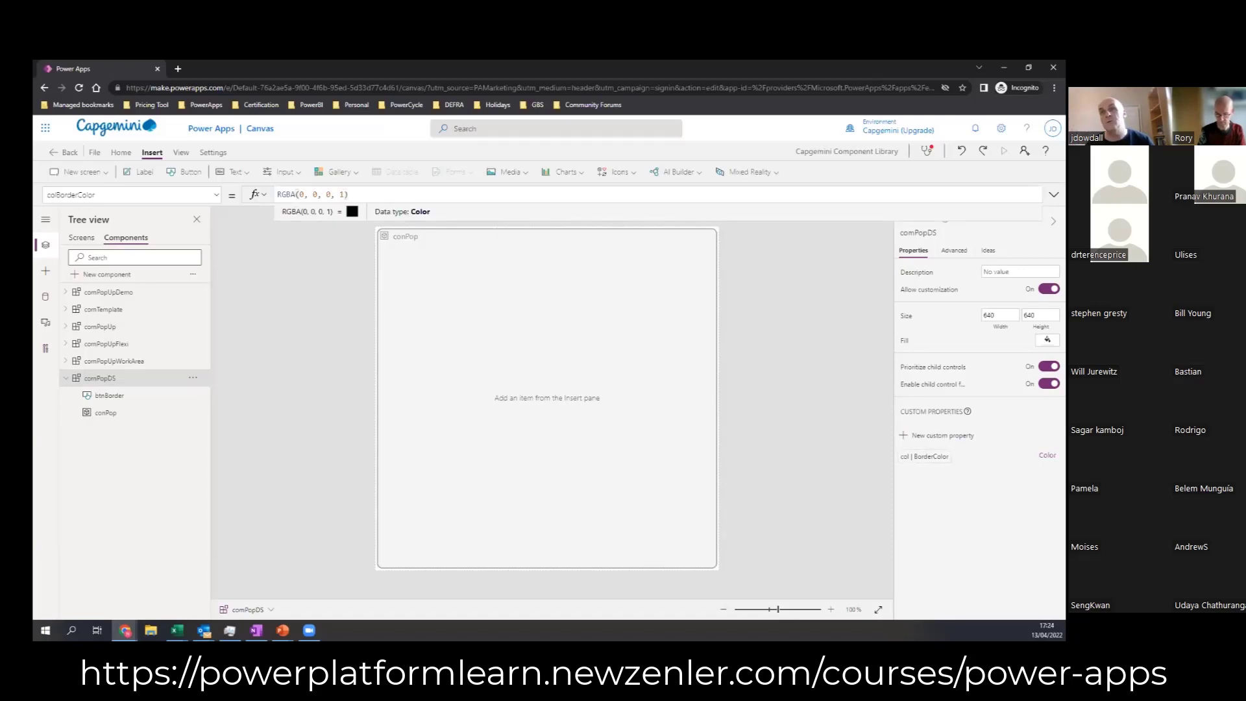
Step: Set the default value of comPopDS's colBorderColor property to LightBlue
click(349, 194)
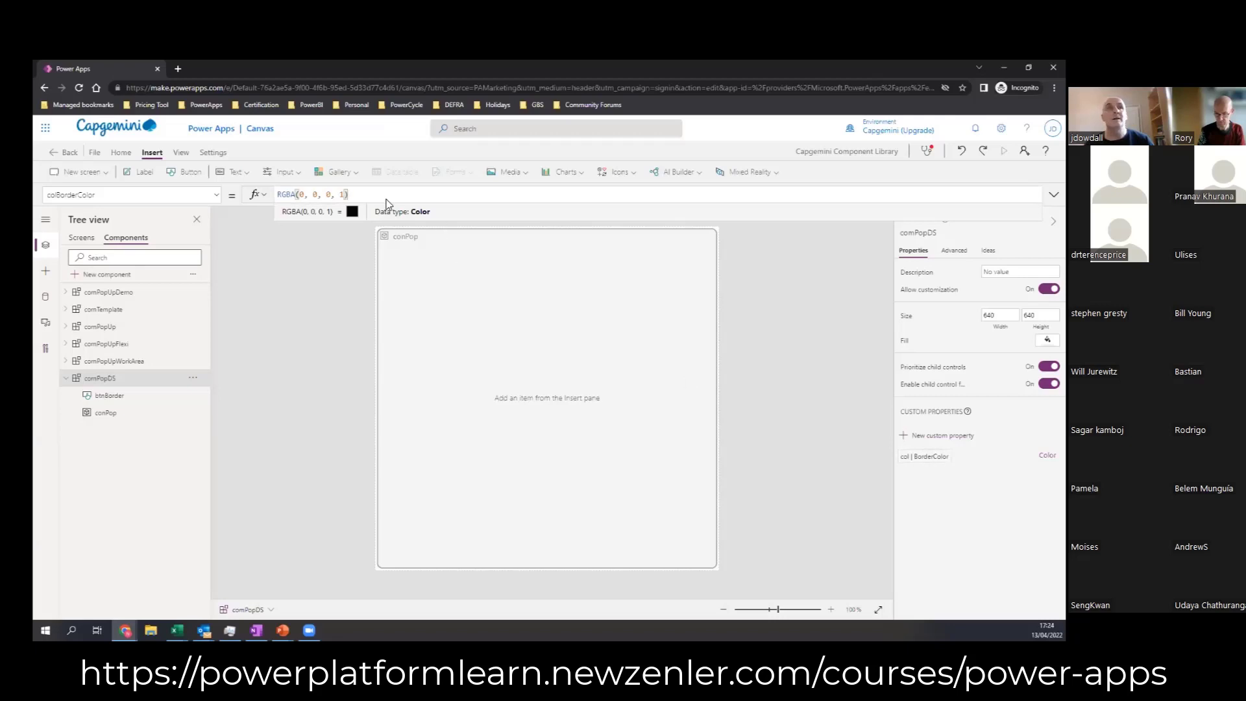
drag(349, 194, 268, 203)
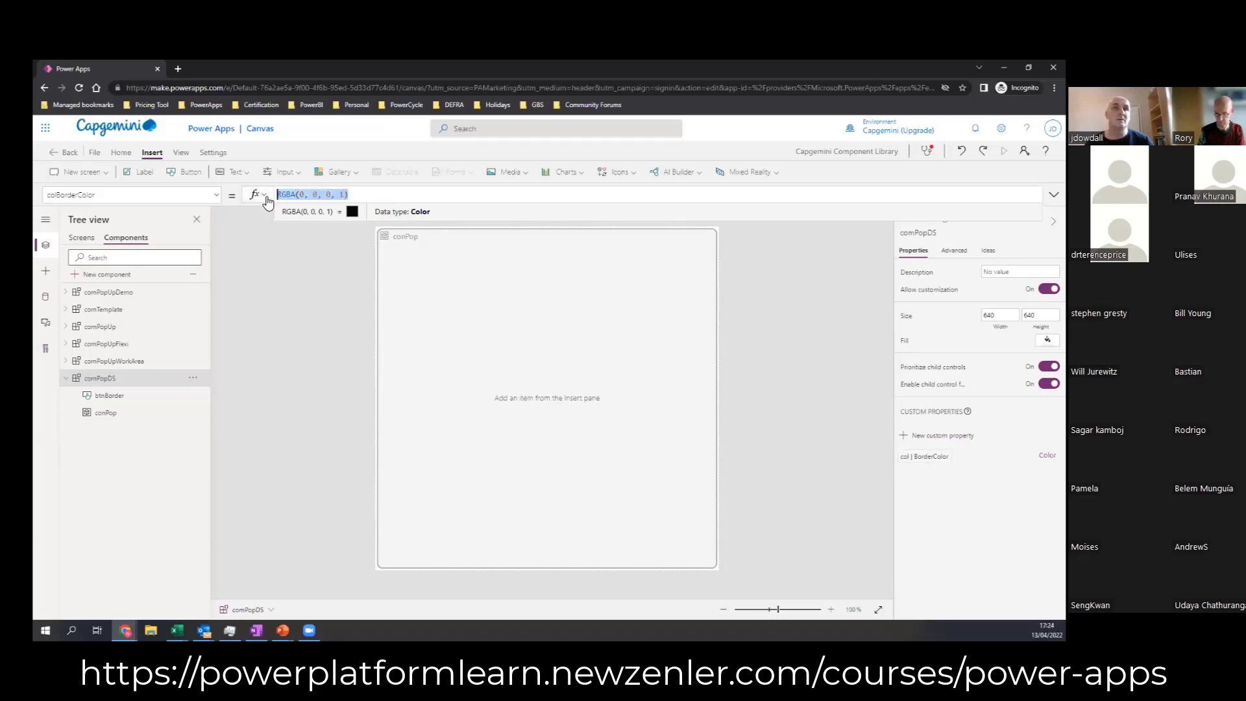
text(Light)
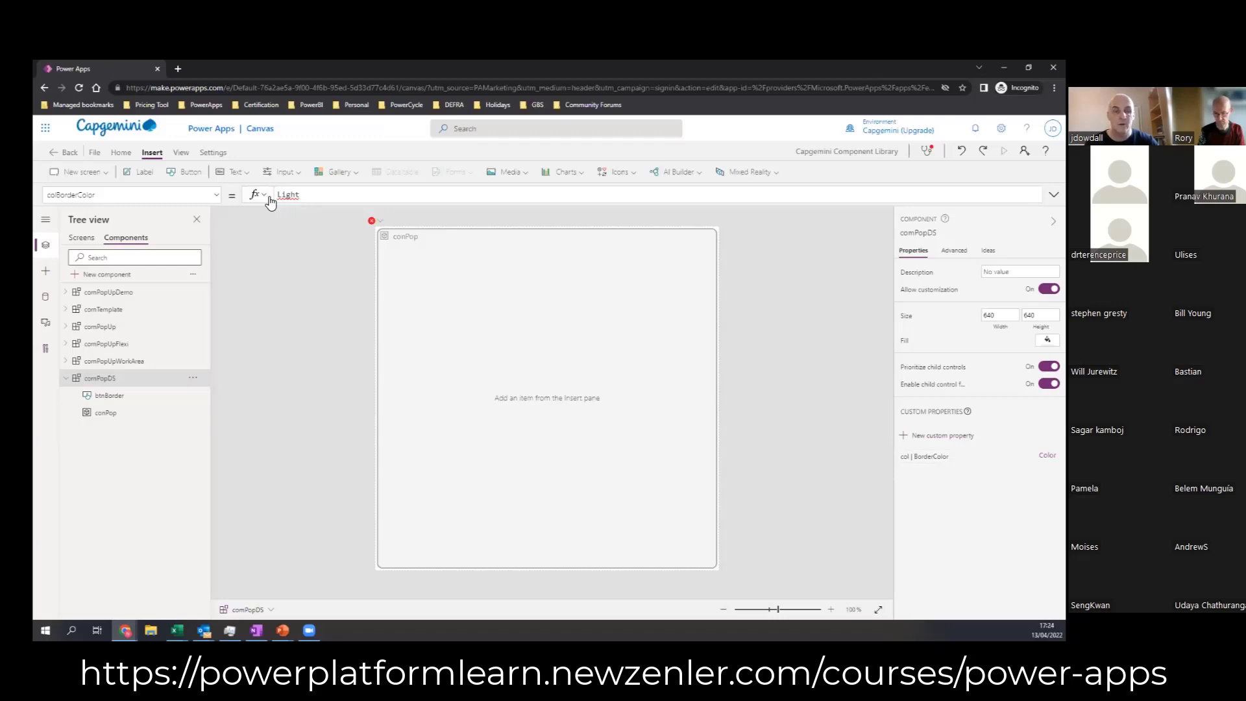
text(Bl)
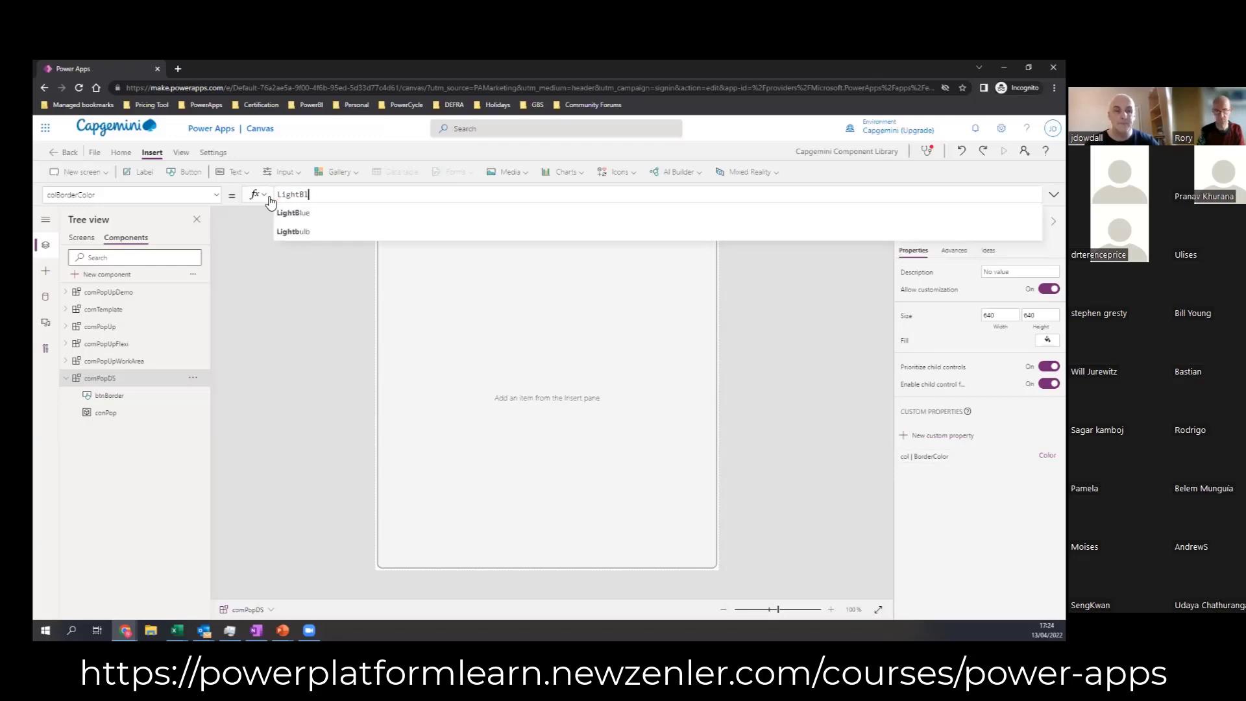
text(eue)
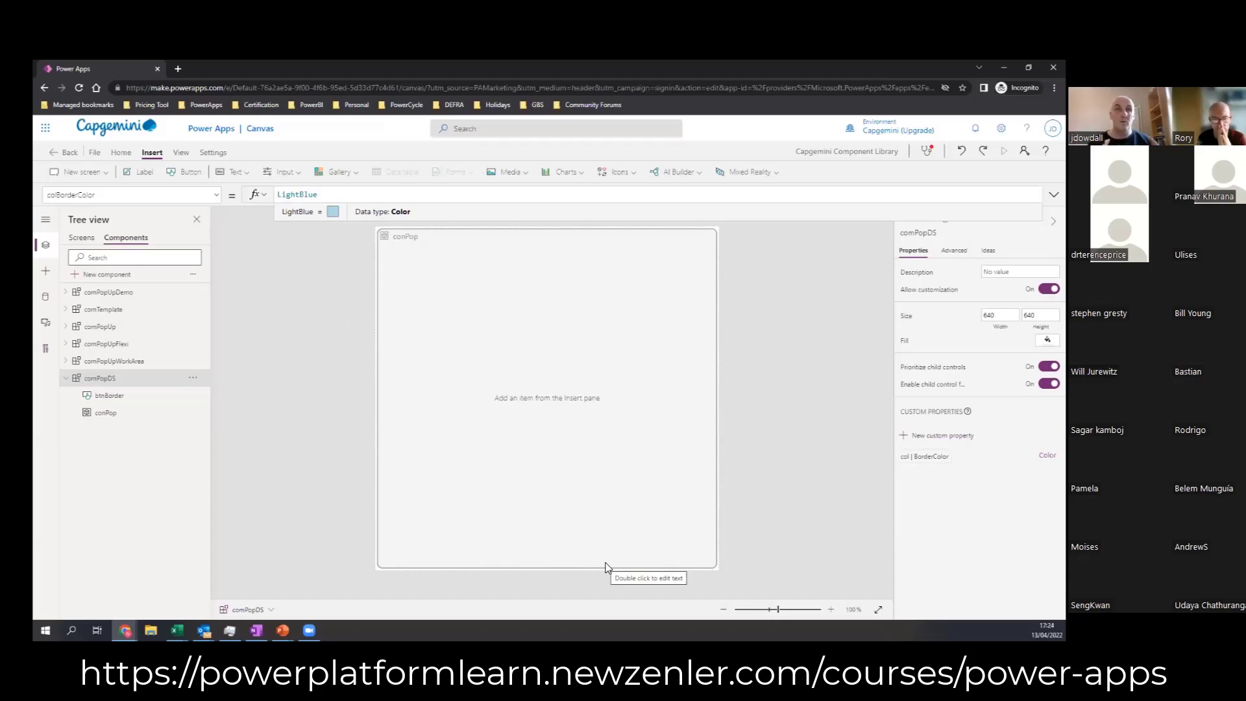
Step: Set btnBorder's DisabledBorderColor formula to comPopDS.colBorderColor
click(462, 333)
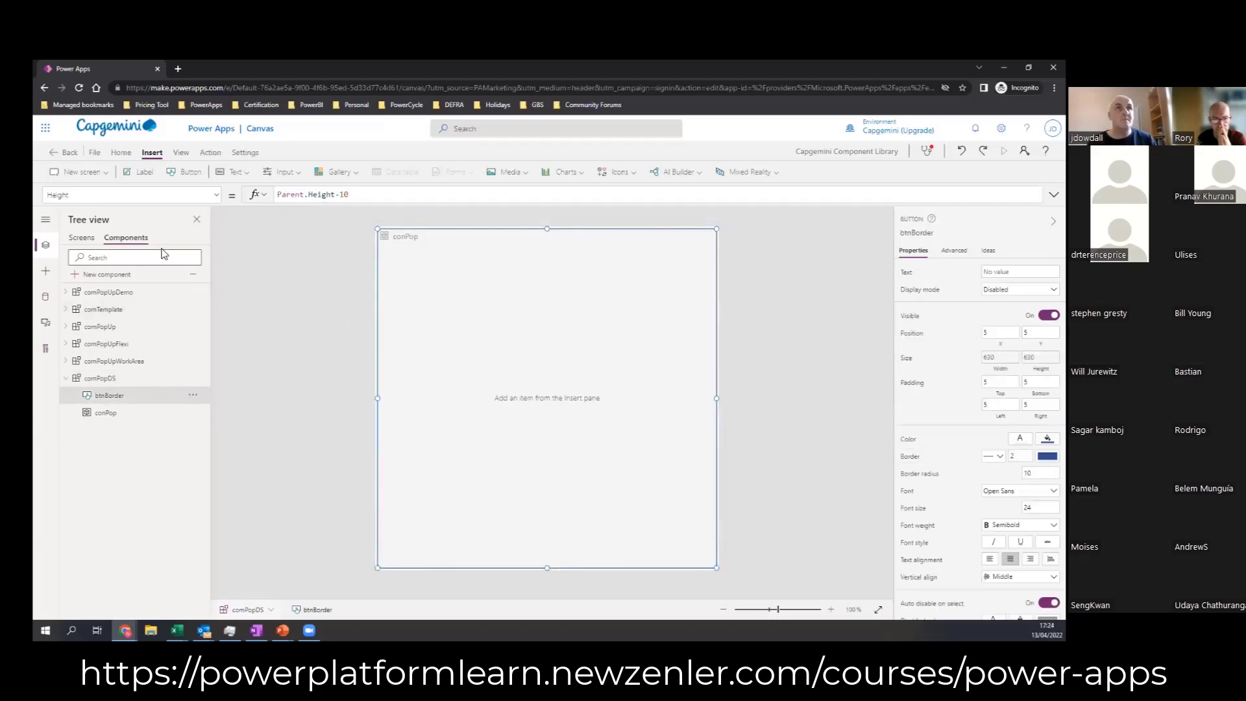
click(216, 196)
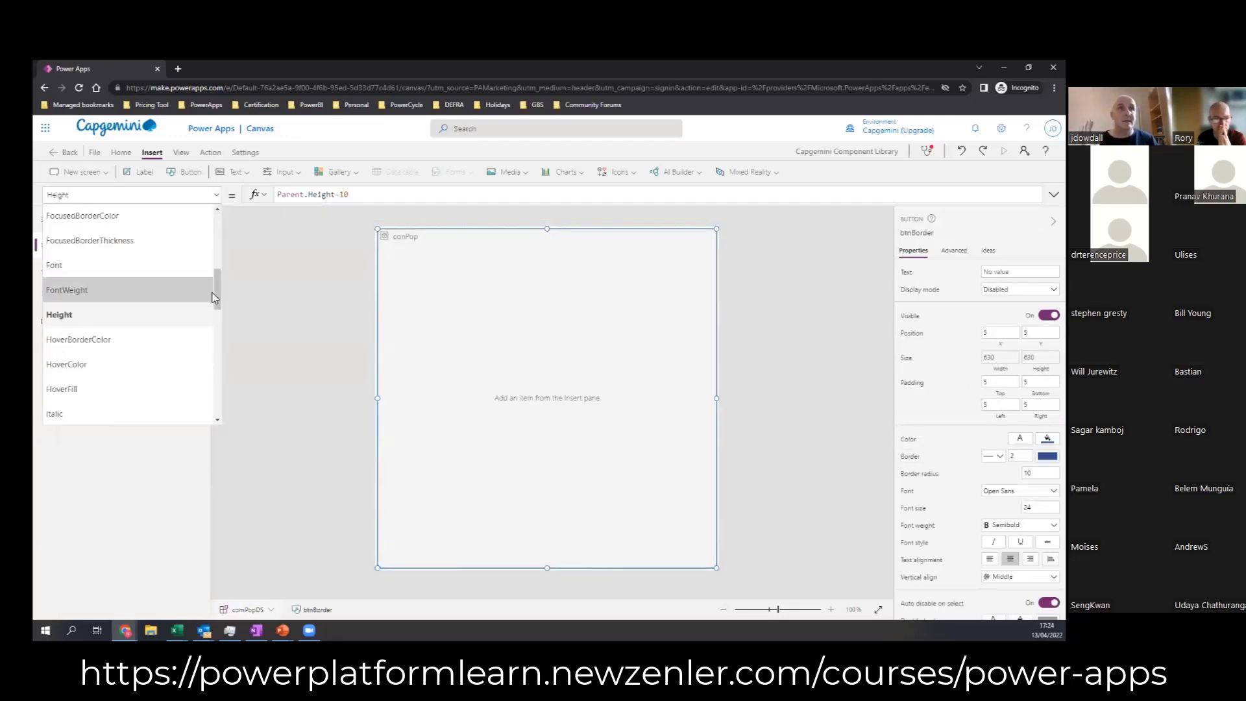
drag(218, 299, 222, 247)
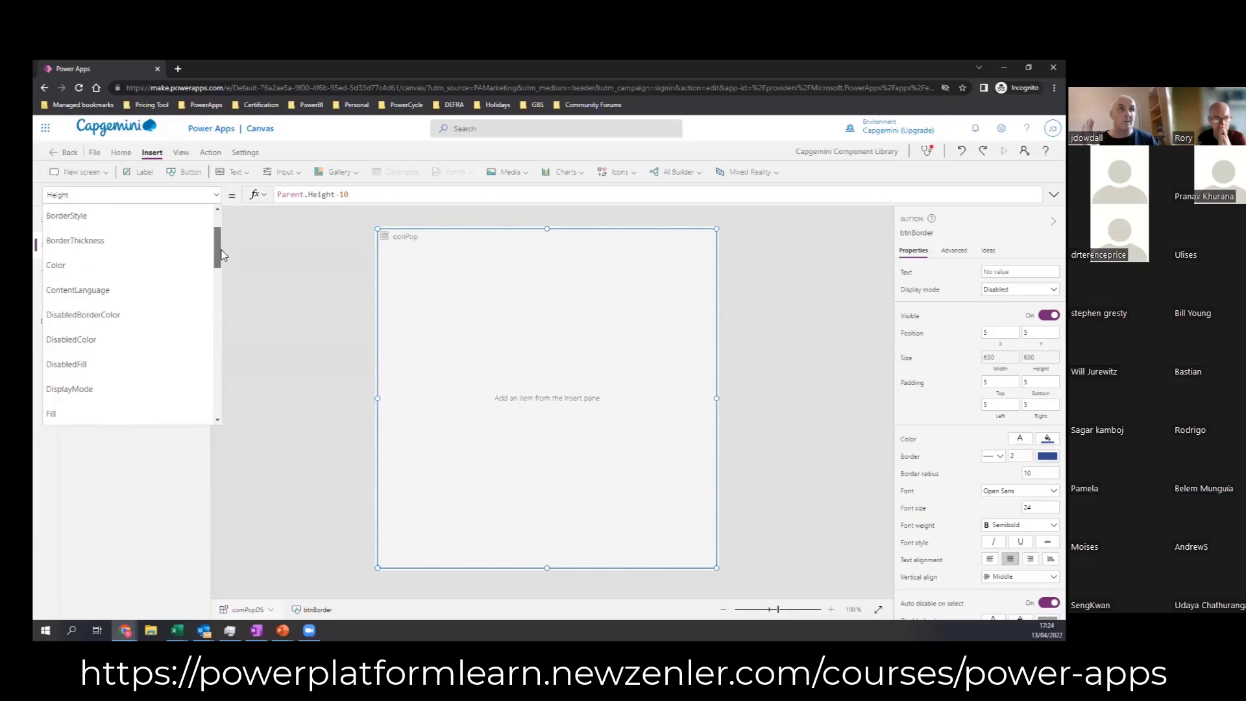
click(83, 315)
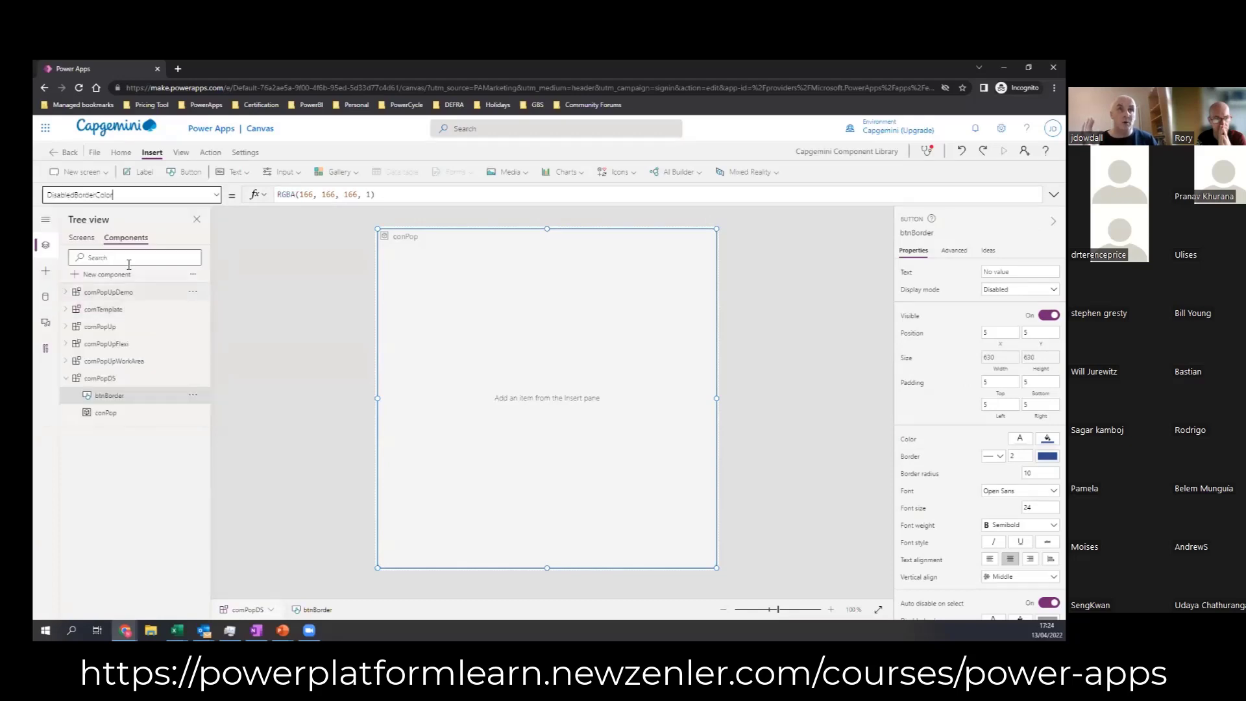
drag(389, 195, 279, 189)
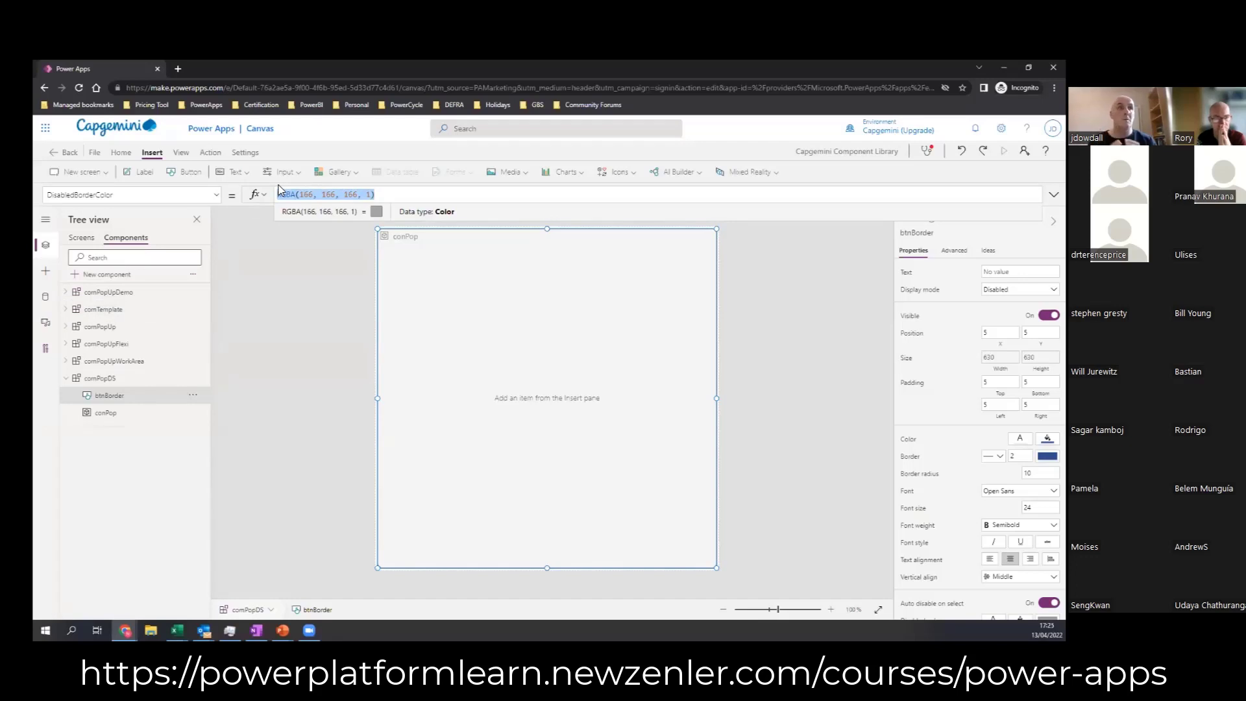
text(comPop)
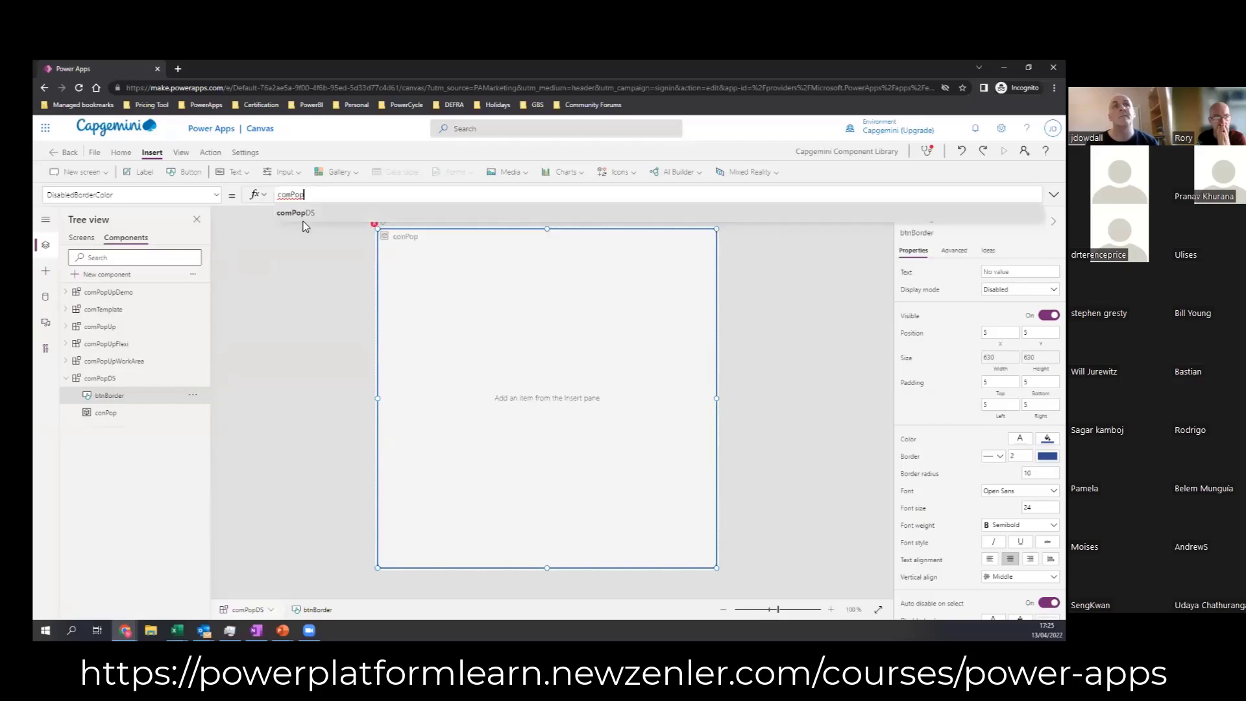
click(300, 213)
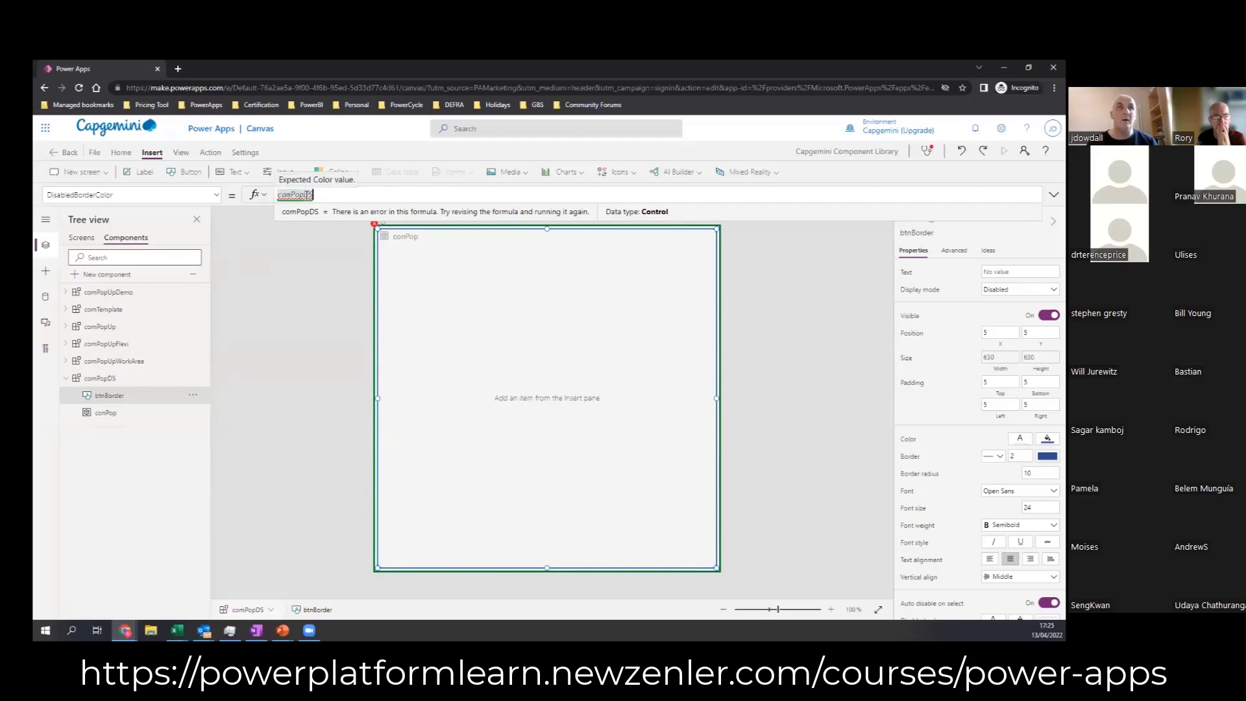
text(.)
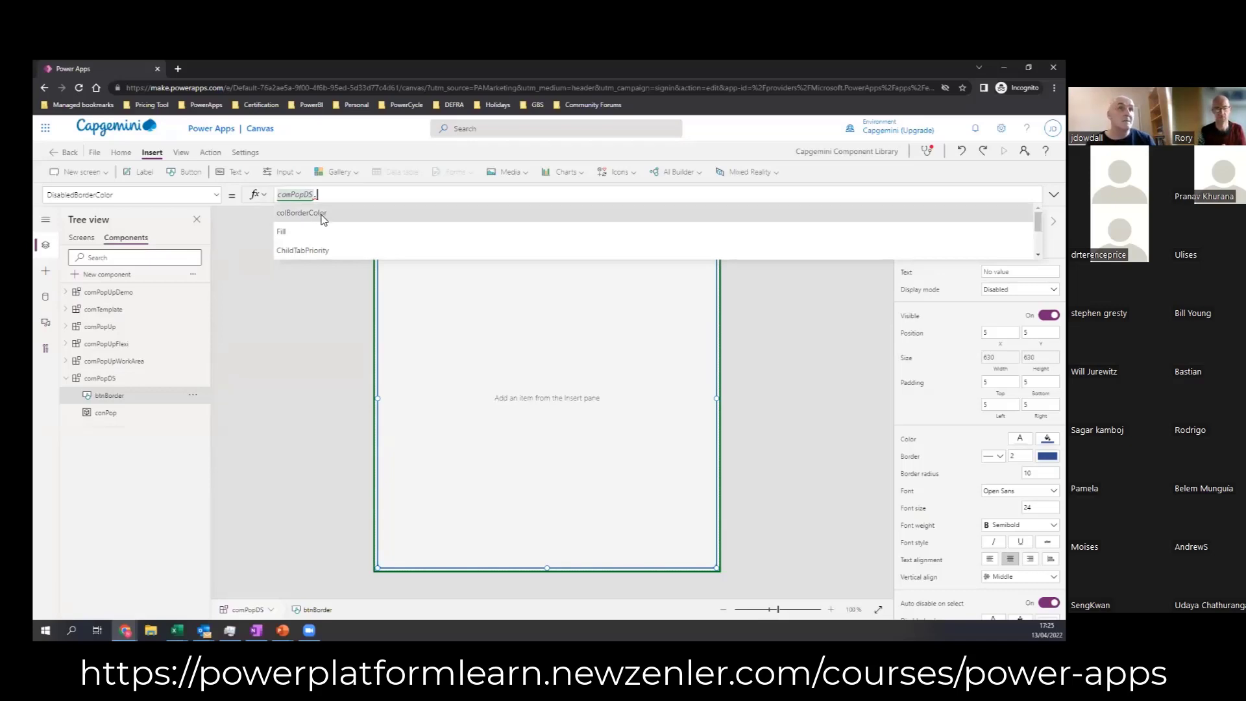
click(302, 212)
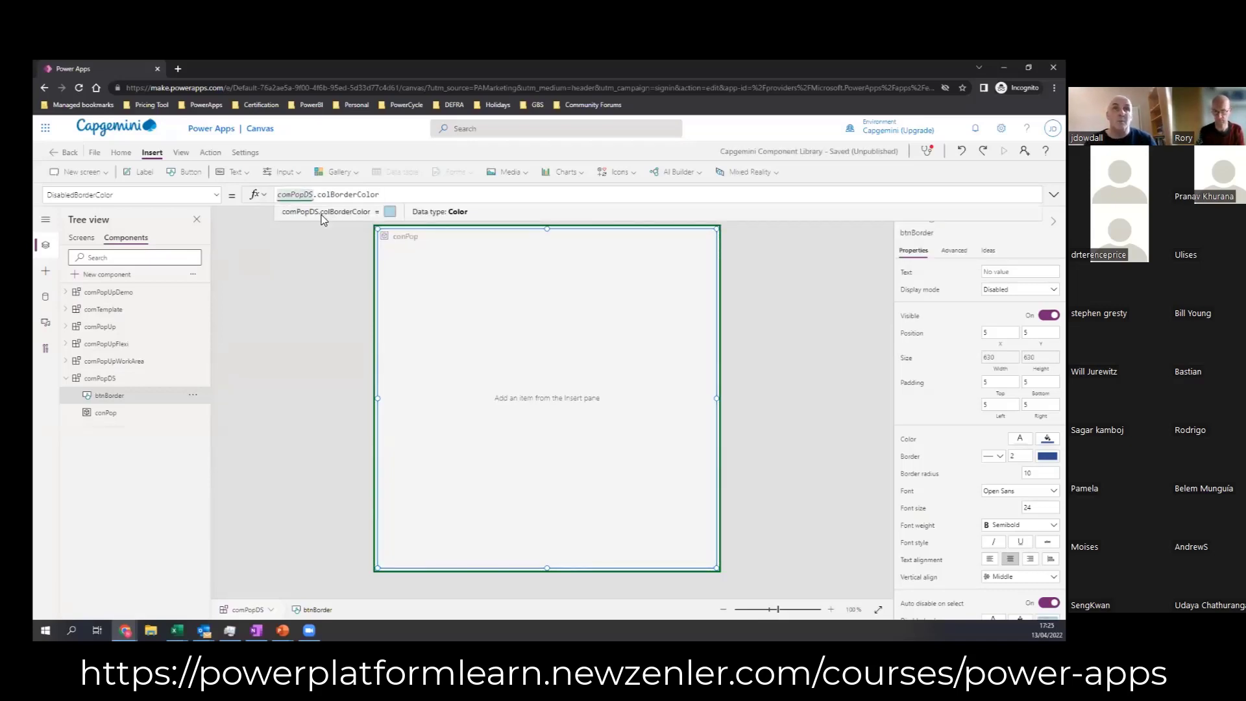
click(805, 328)
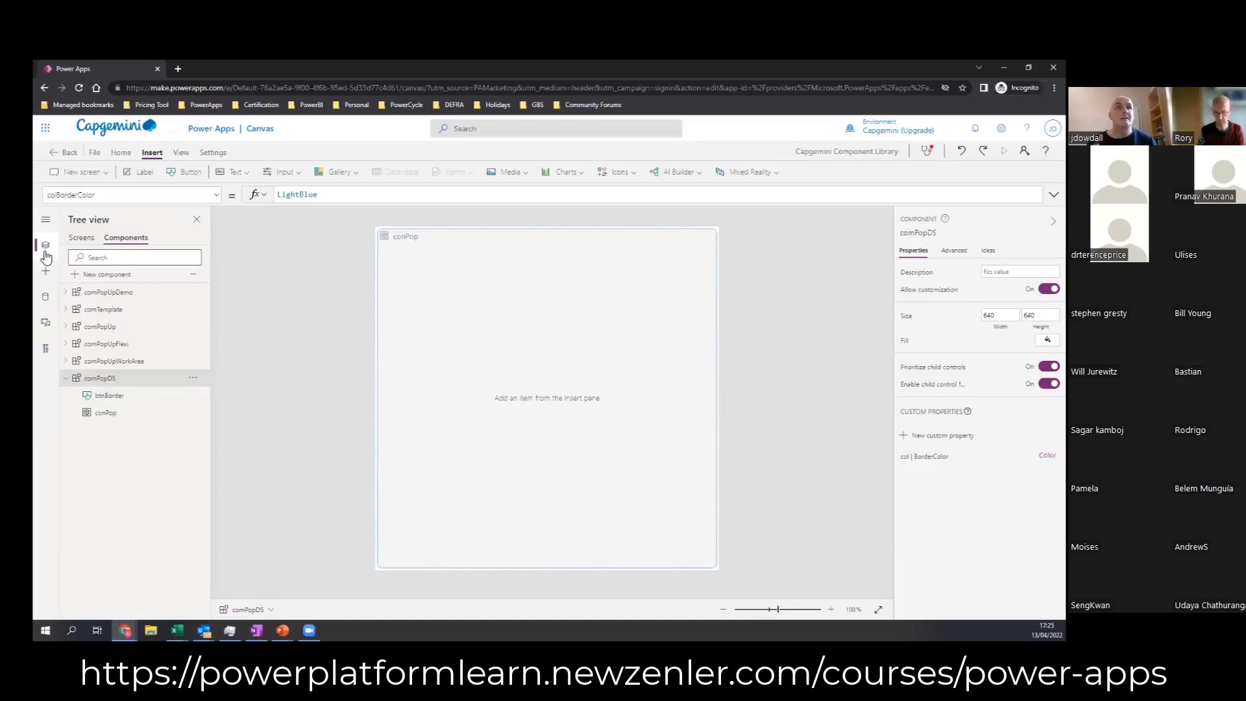
Step: On Screen1, move the comPopDS_1 instance to about X 372, Y 180 and stretch its height to about 381
click(82, 238)
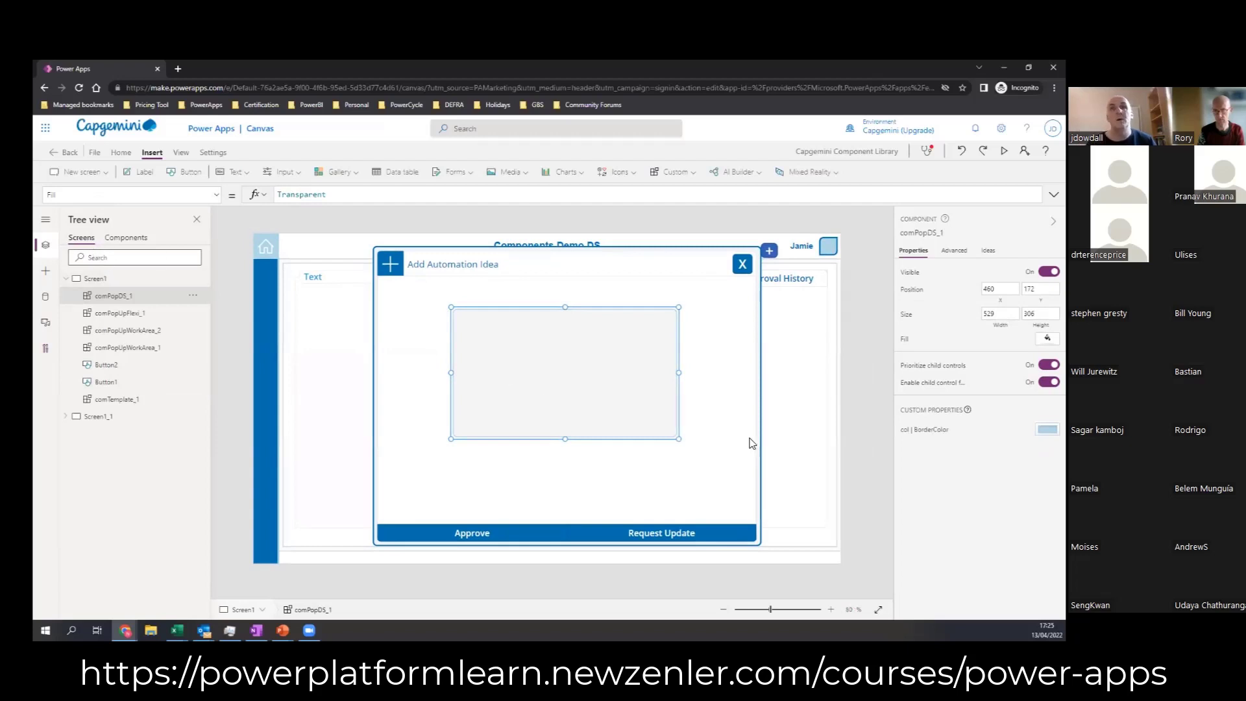
click(728, 430)
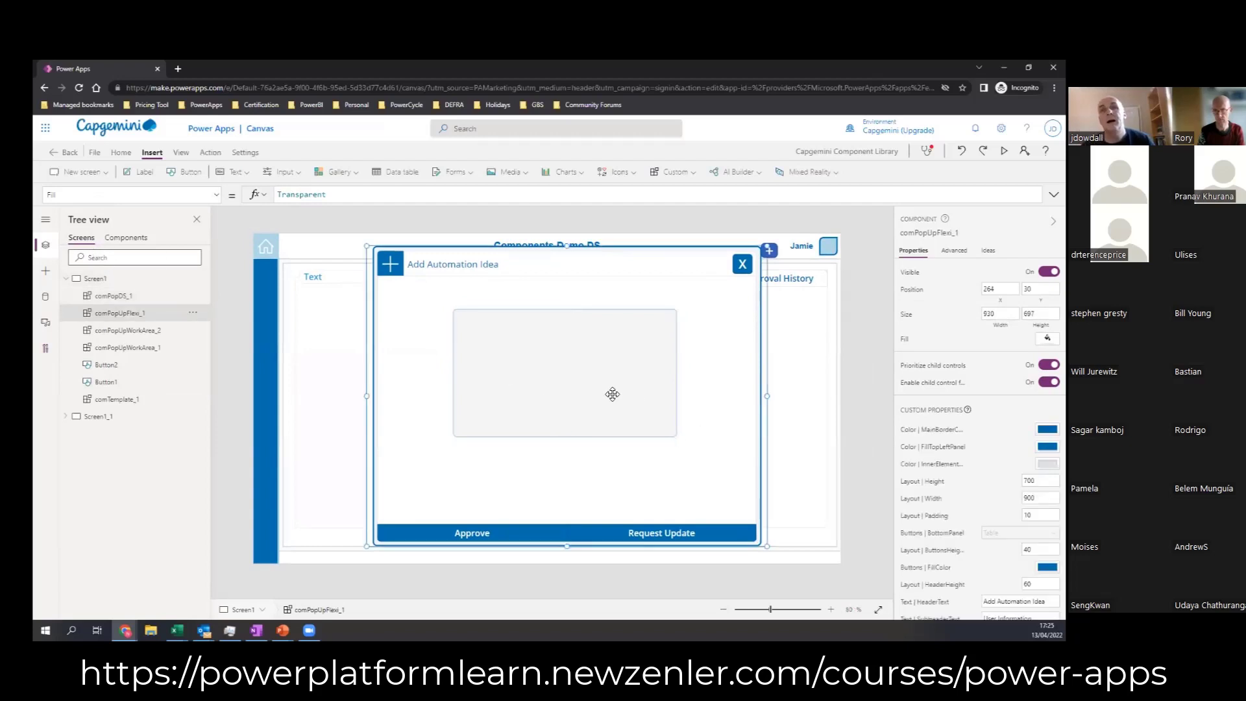
click(246, 296)
click(548, 375)
drag(532, 363, 493, 365)
drag(528, 443, 526, 472)
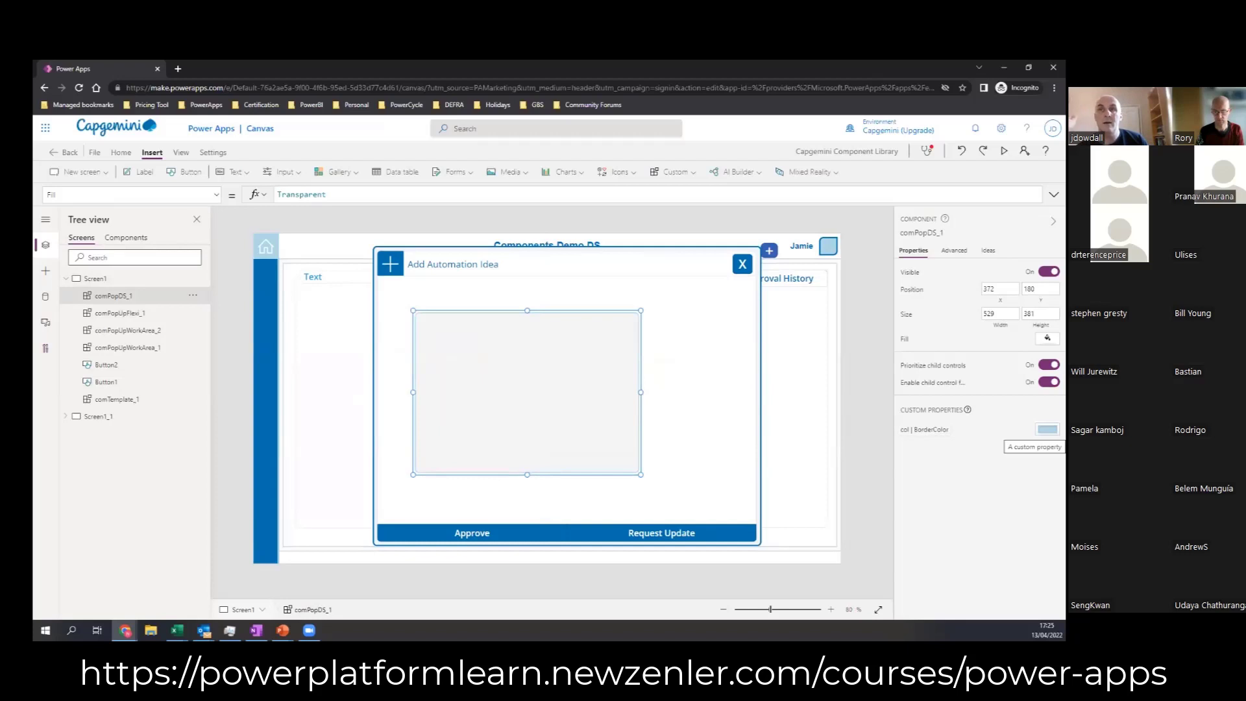
Step: Set the comPopDS_1 instance's border colour property to light orange from the theme colours
click(1047, 429)
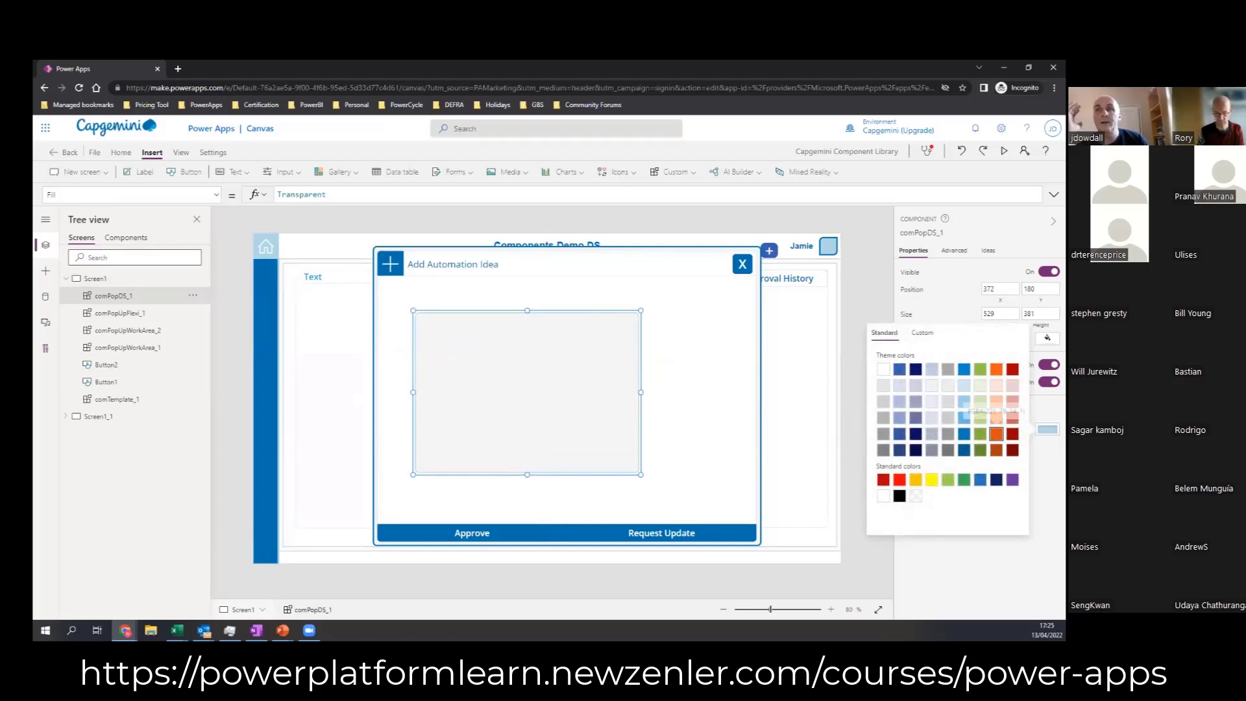
click(997, 433)
click(980, 448)
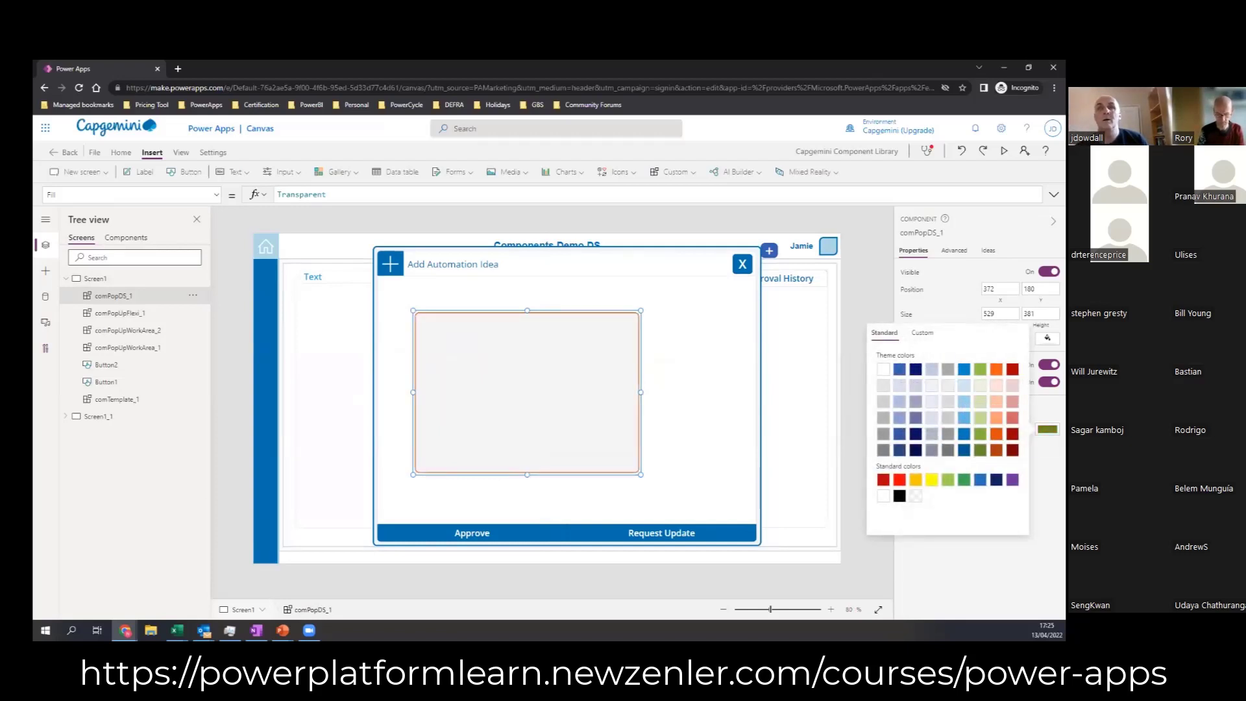
click(996, 417)
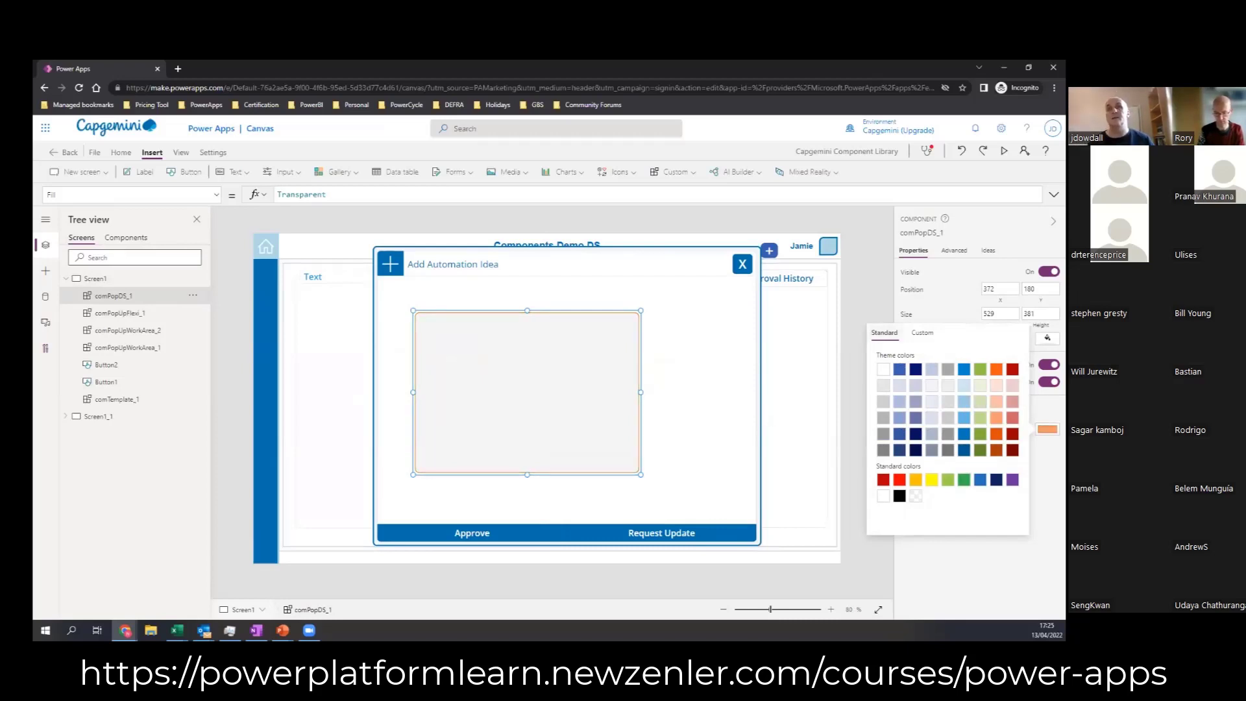
click(816, 578)
click(831, 610)
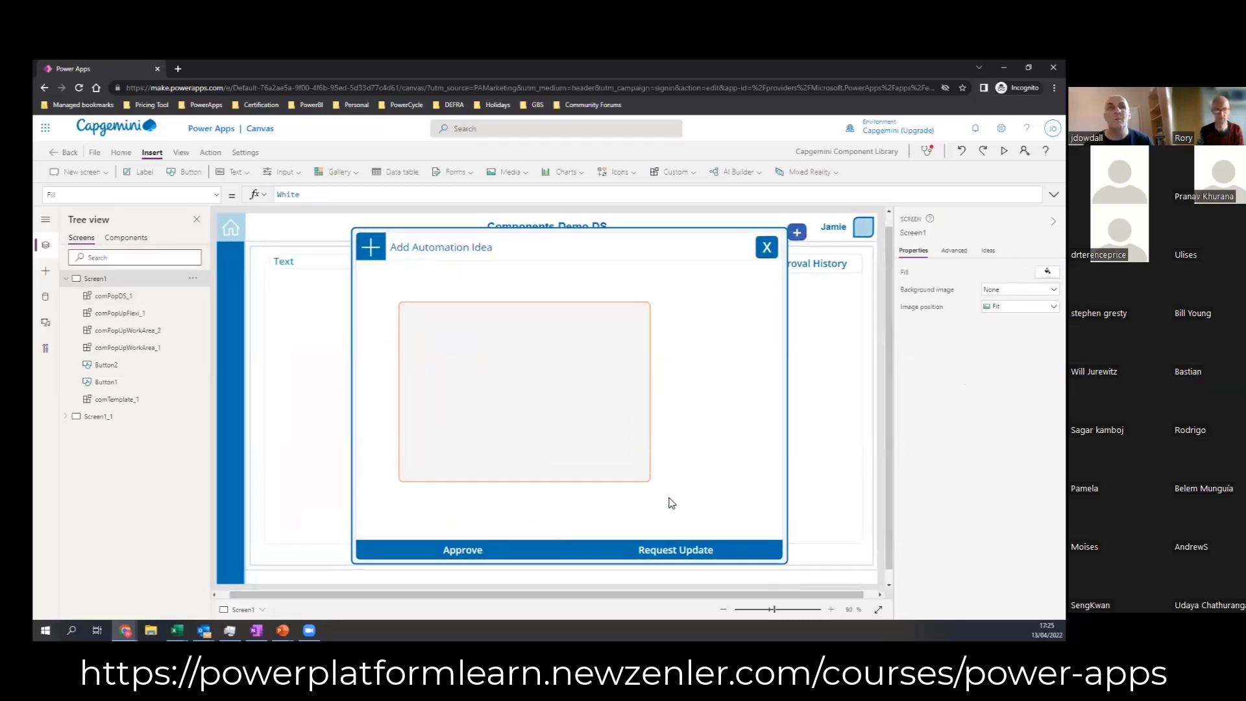
Step: Move the comPopDS_1 instance on Screen1 to about X 418, Y 133
click(588, 406)
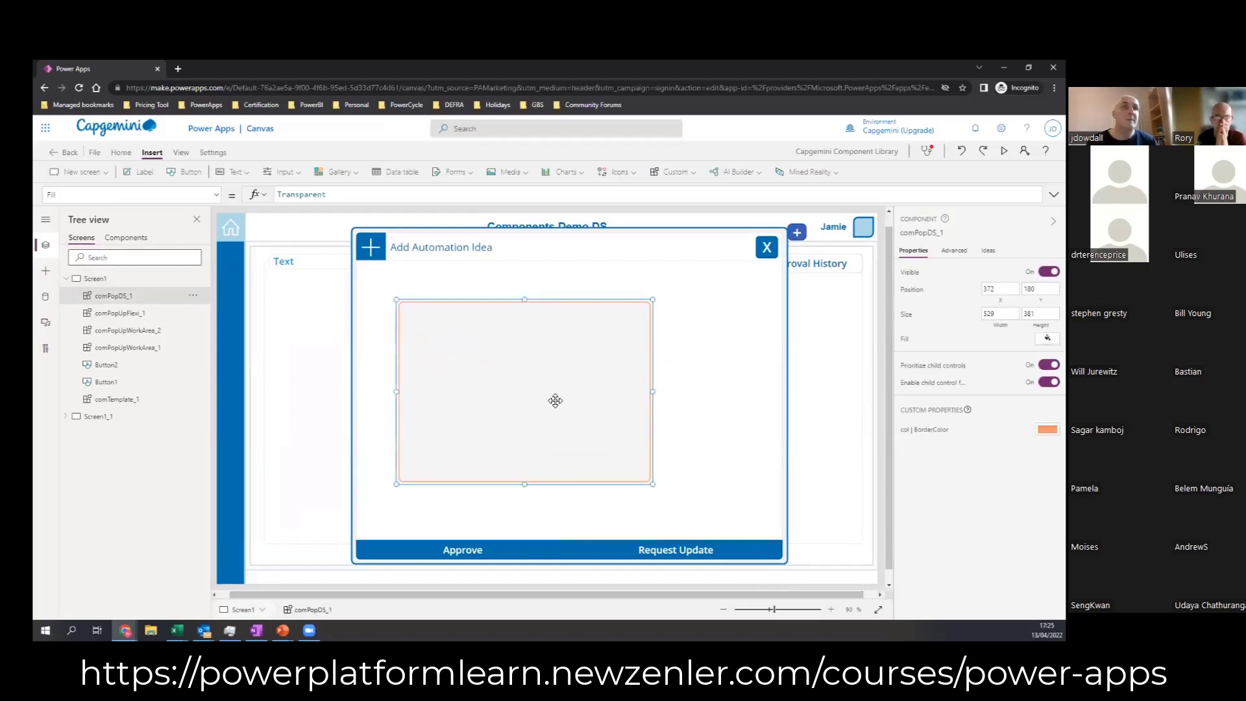
drag(555, 400, 560, 384)
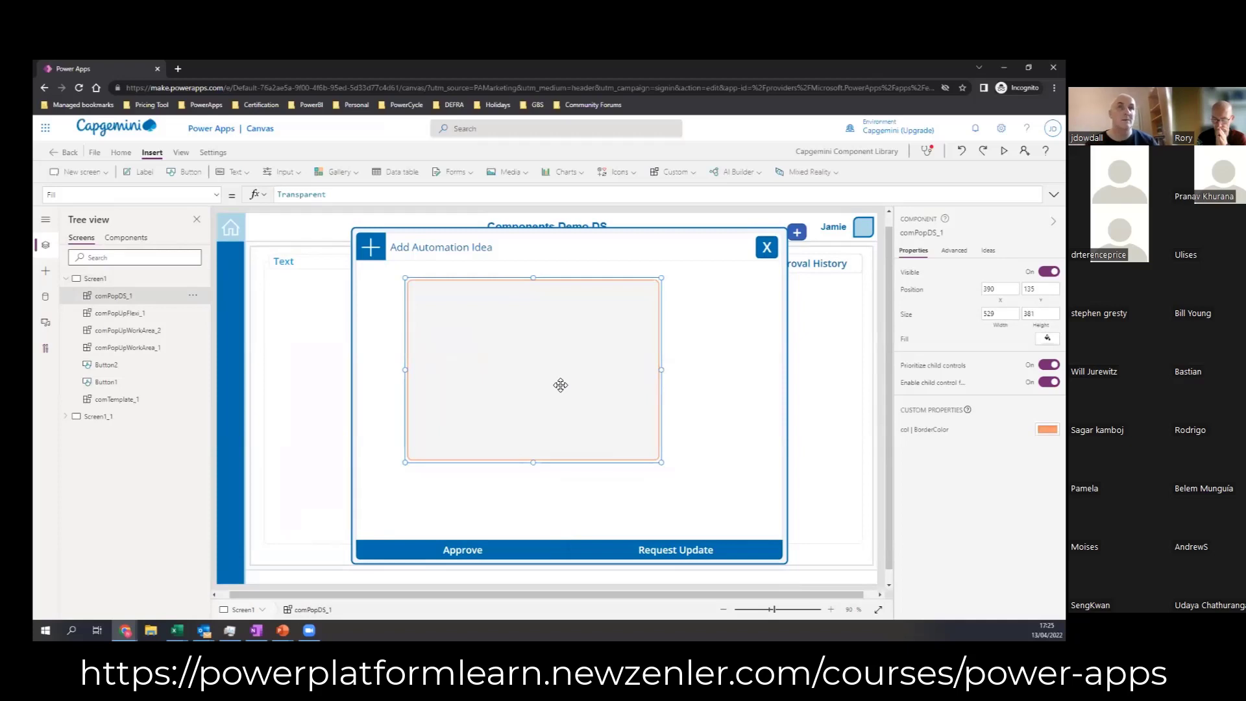
drag(470, 375, 445, 356)
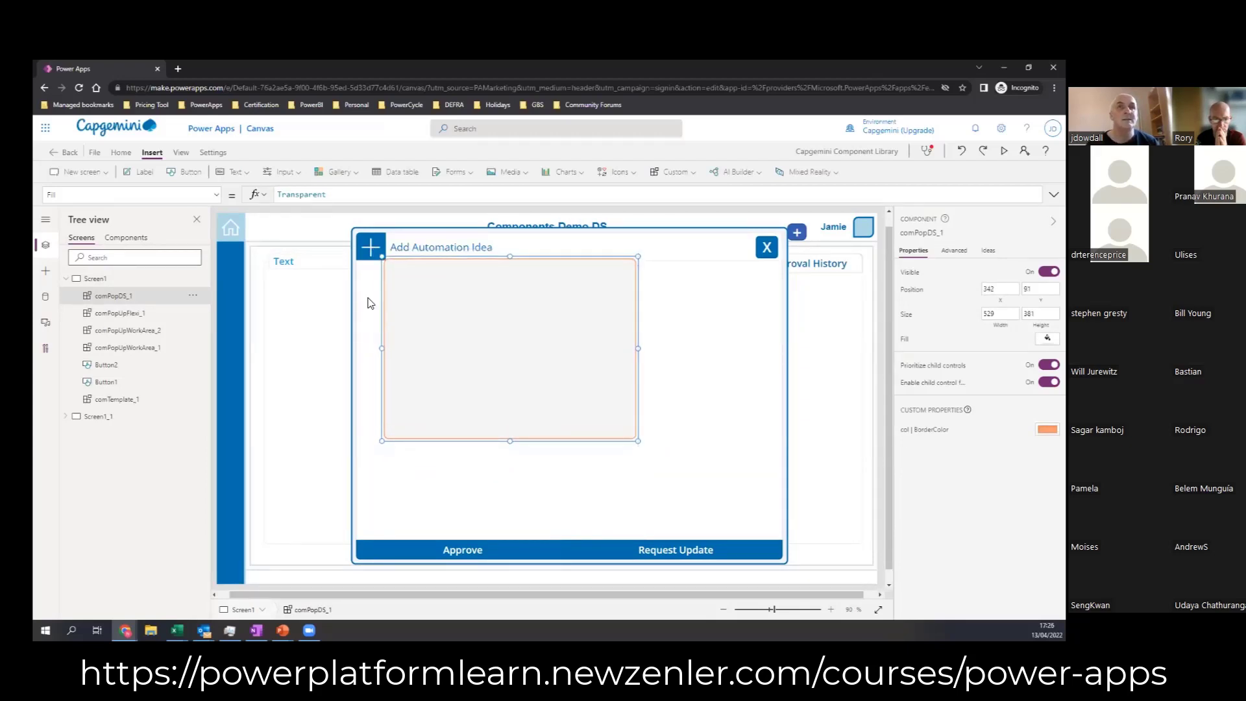
click(831, 611)
click(831, 611)
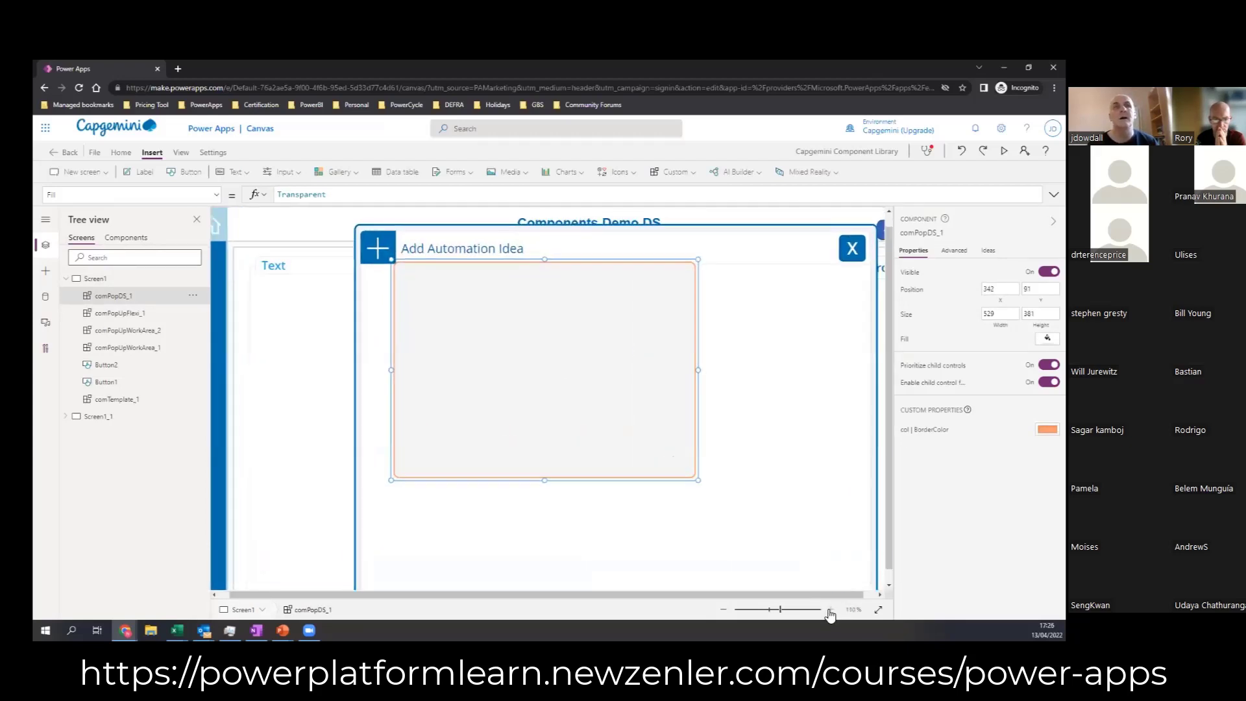
click(831, 611)
click(831, 611)
click(831, 611)
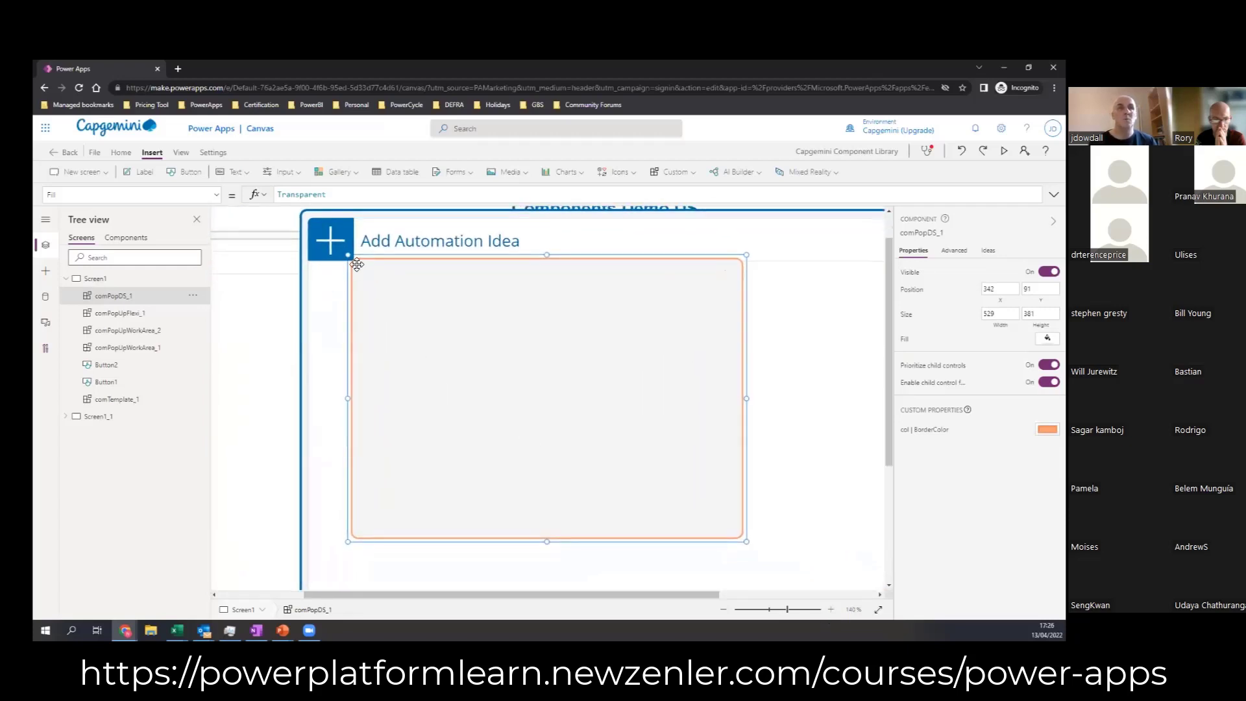
drag(406, 315, 403, 309)
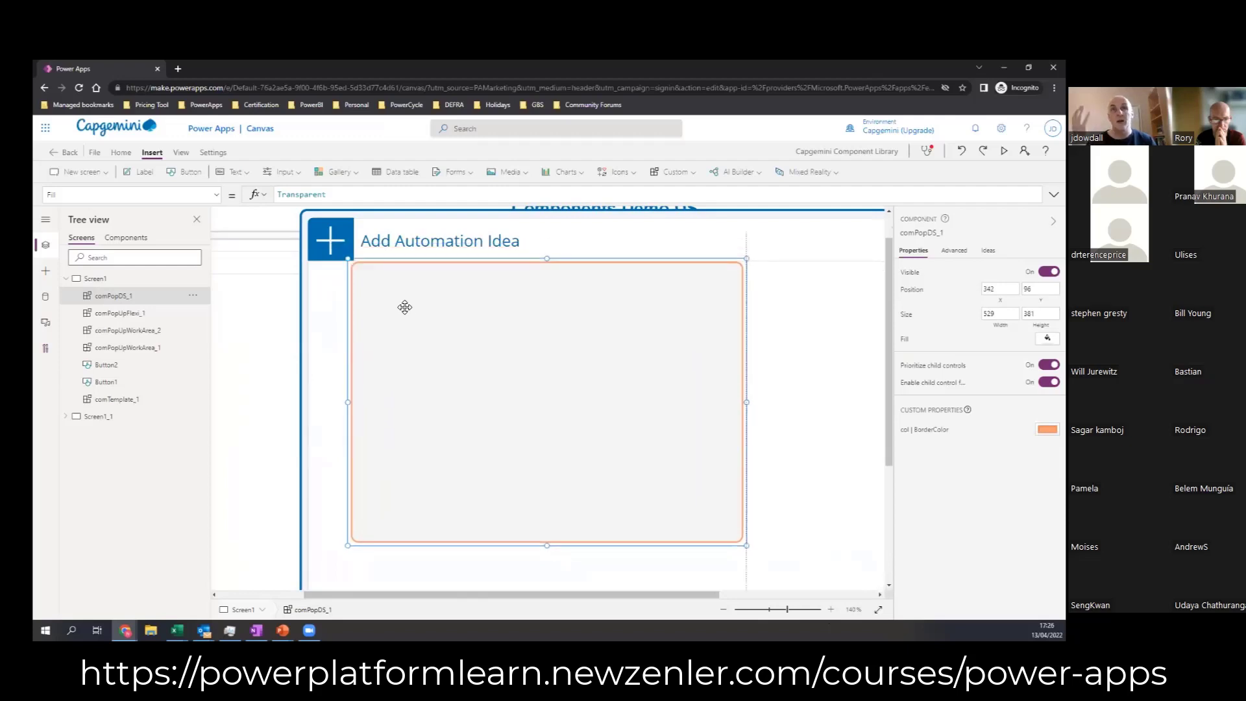
click(723, 609)
click(723, 609)
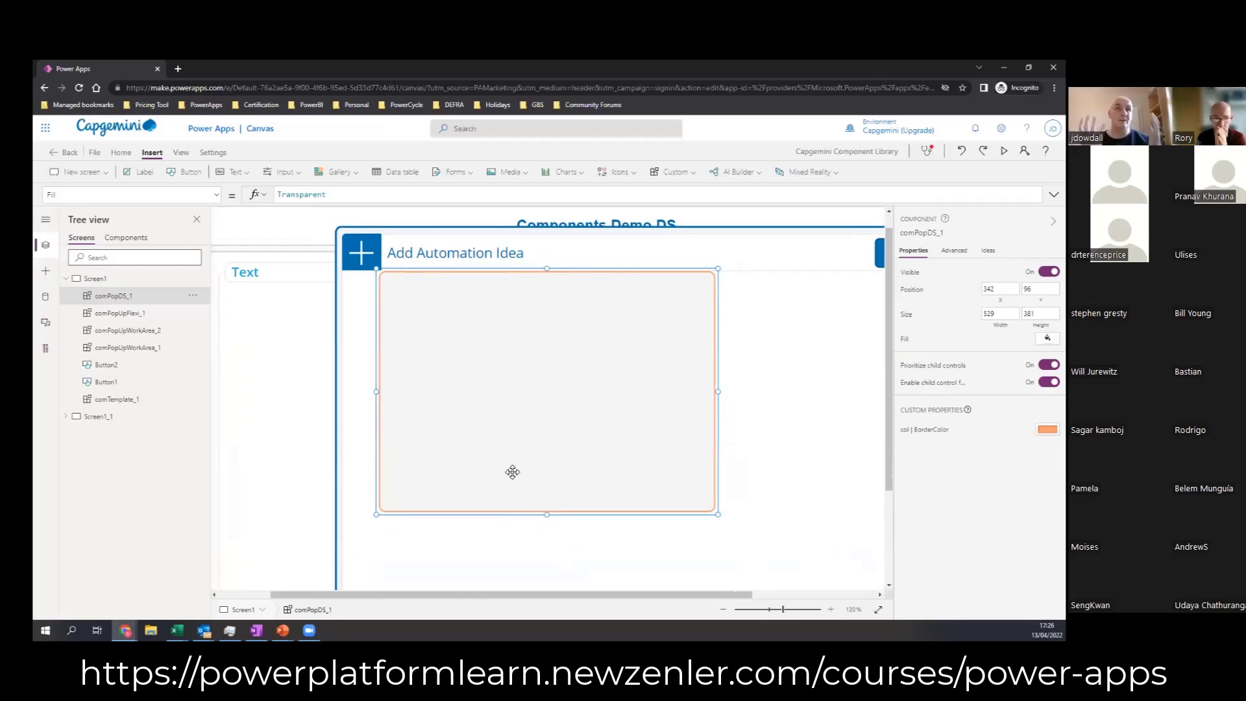
drag(417, 335, 497, 401)
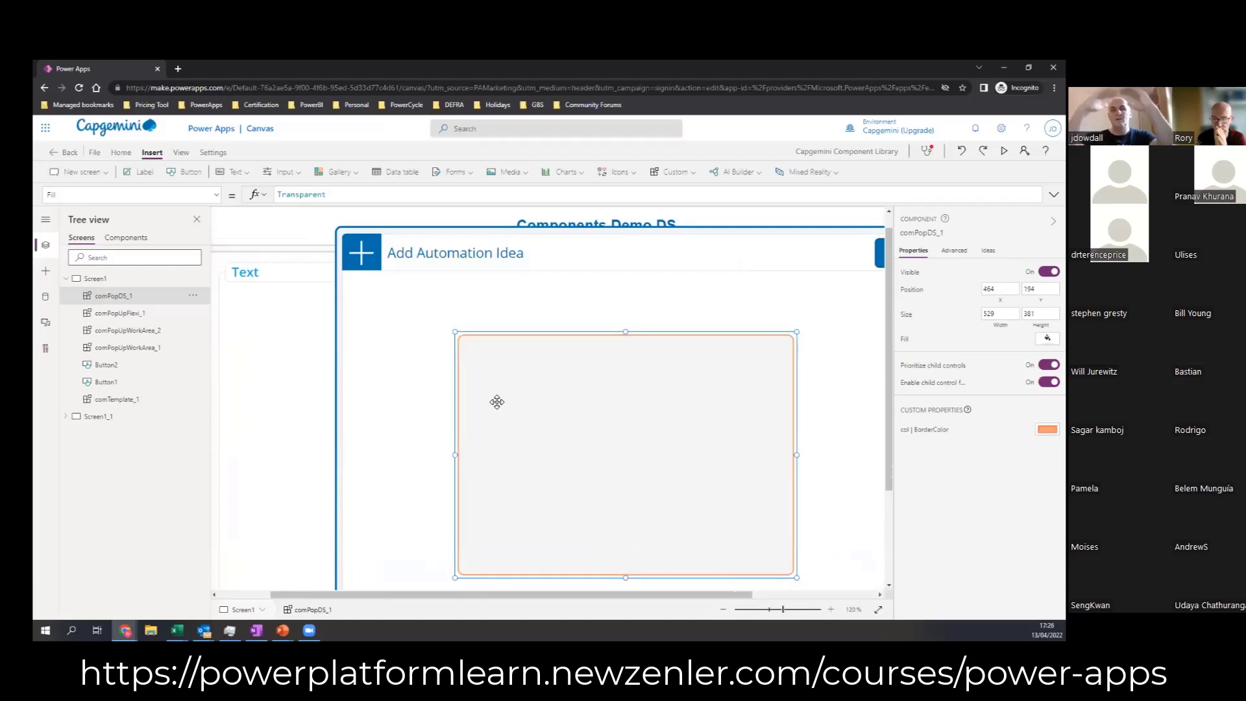
drag(581, 426, 551, 390)
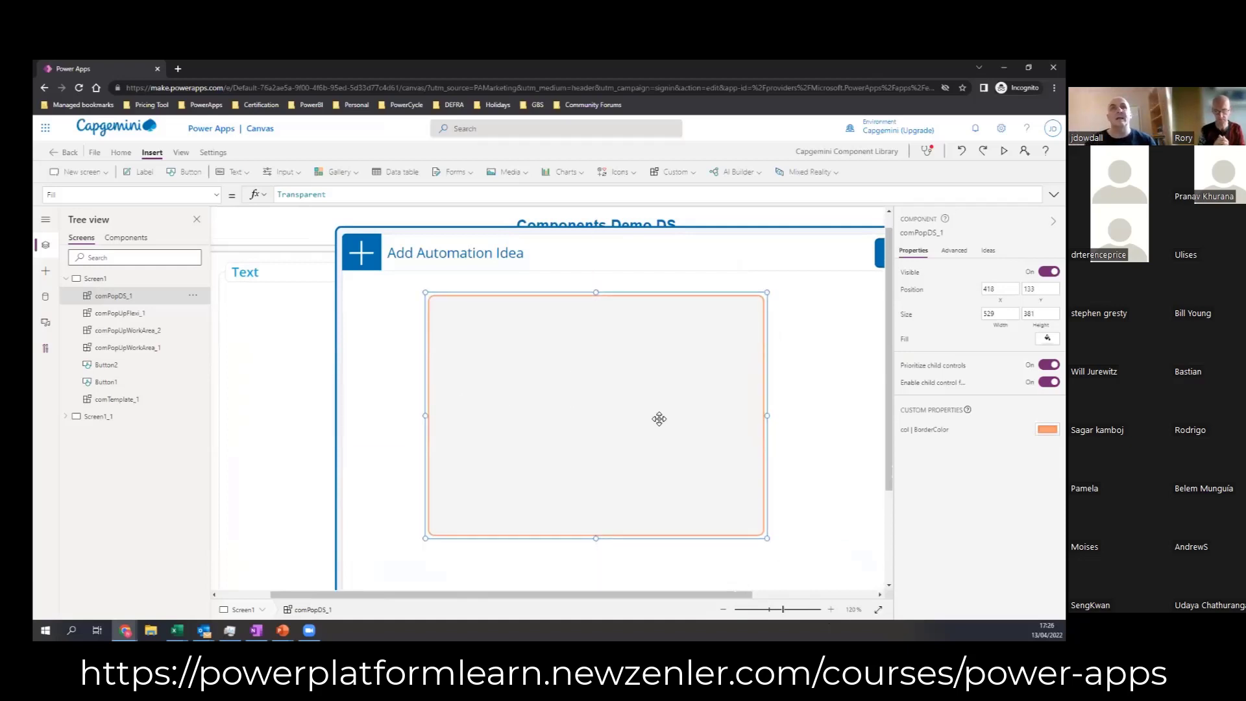
Step: Switch from Screen1 to editing the comPopDS component and show its properties
click(1054, 221)
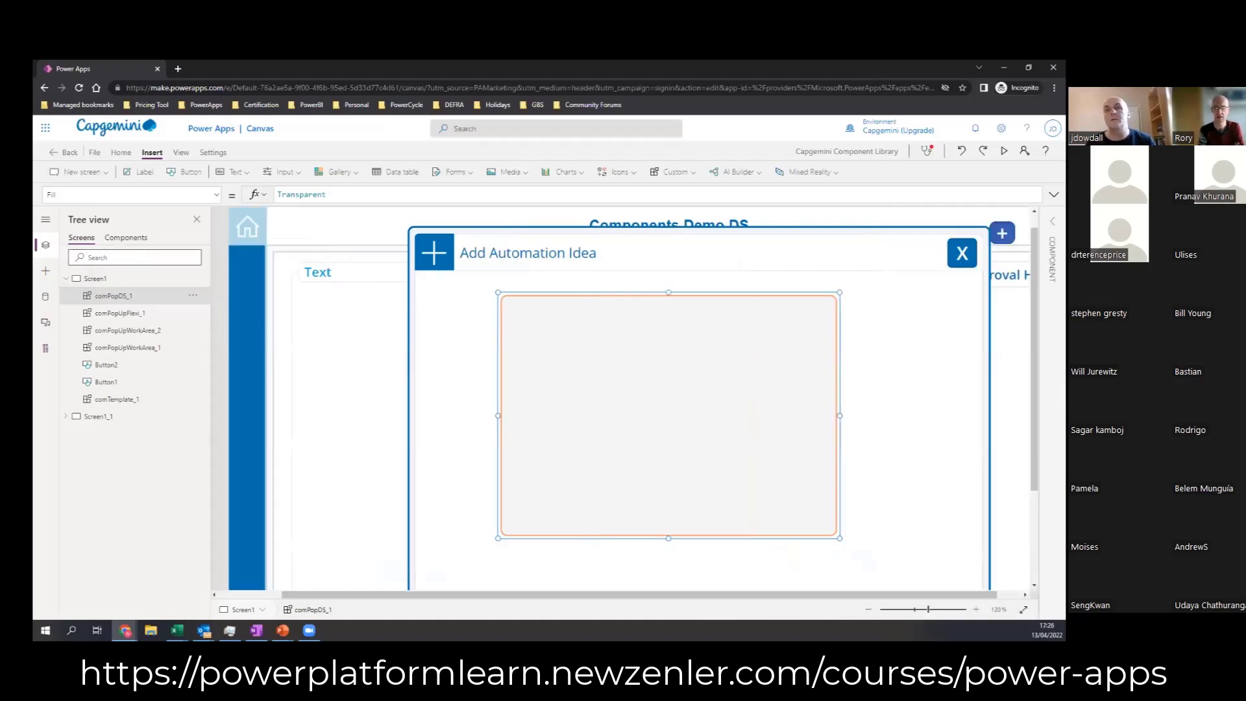
click(123, 240)
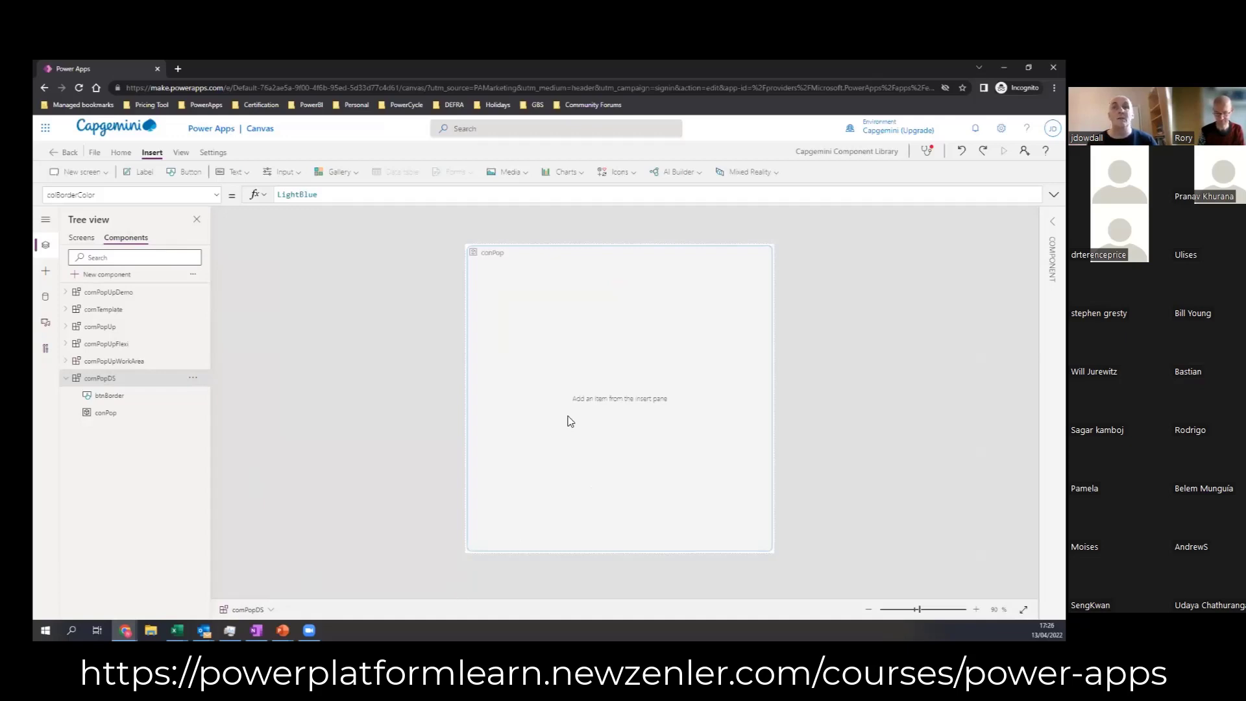
click(1052, 222)
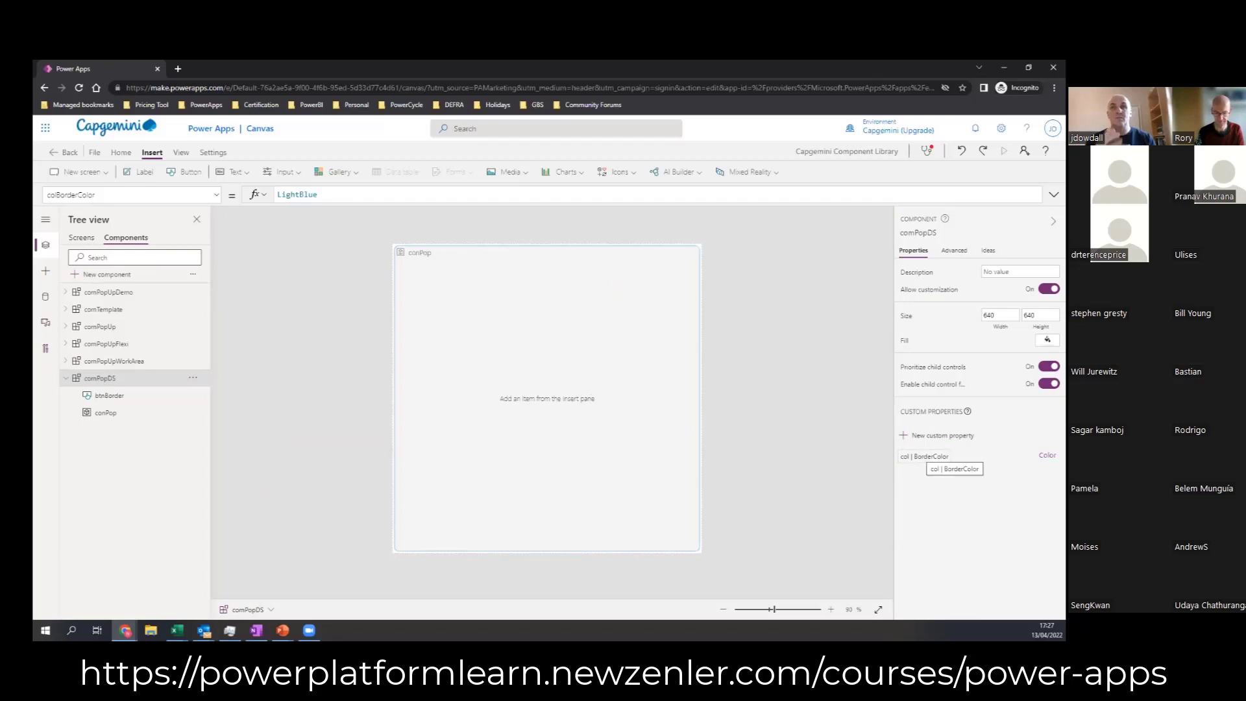
Step: Insert a text label directly in comPopDS, outside the conPop container
click(215, 194)
click(317, 311)
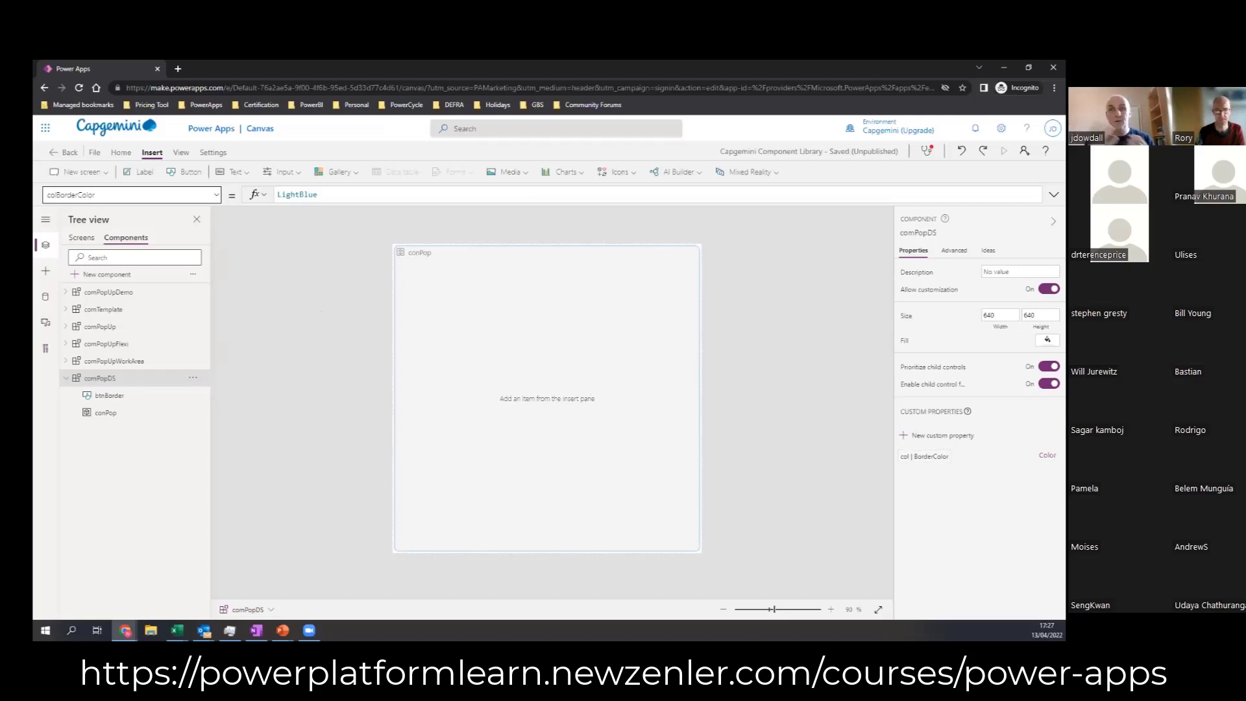
click(353, 434)
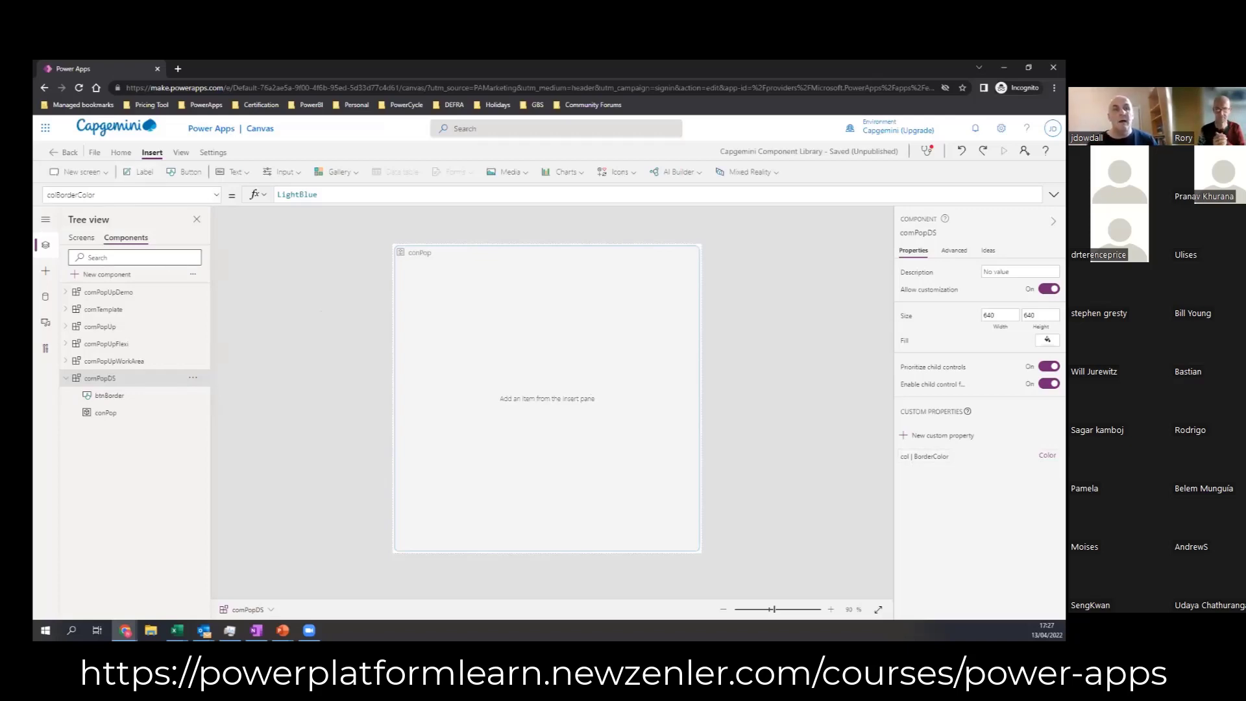
click(143, 173)
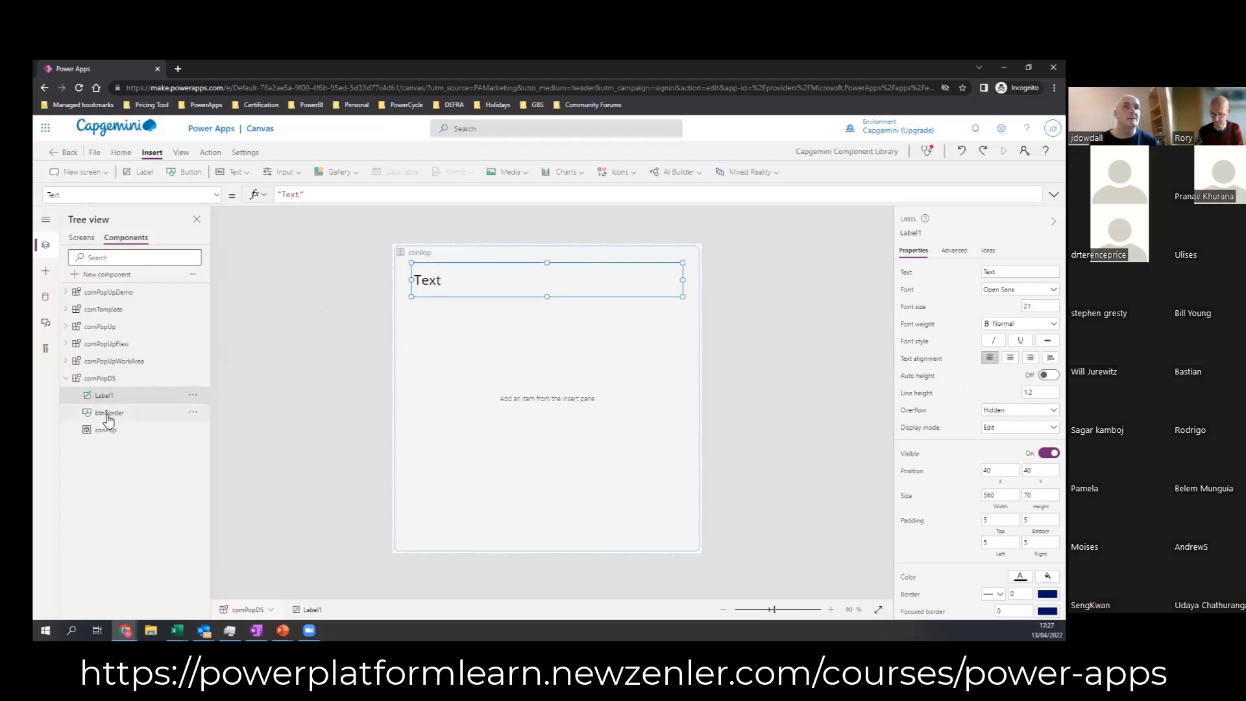
Step: Cut the btnBorder button from comPopDS and paste it inside the conPop container
click(110, 413)
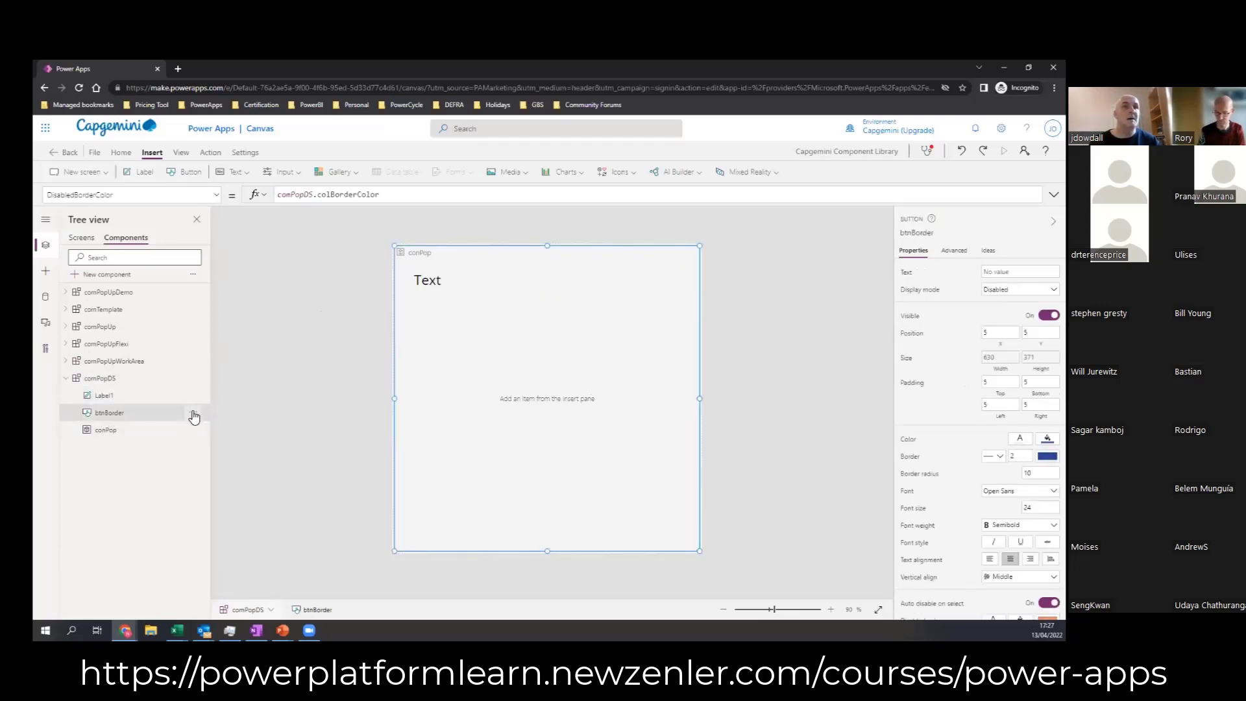
click(194, 415)
click(107, 431)
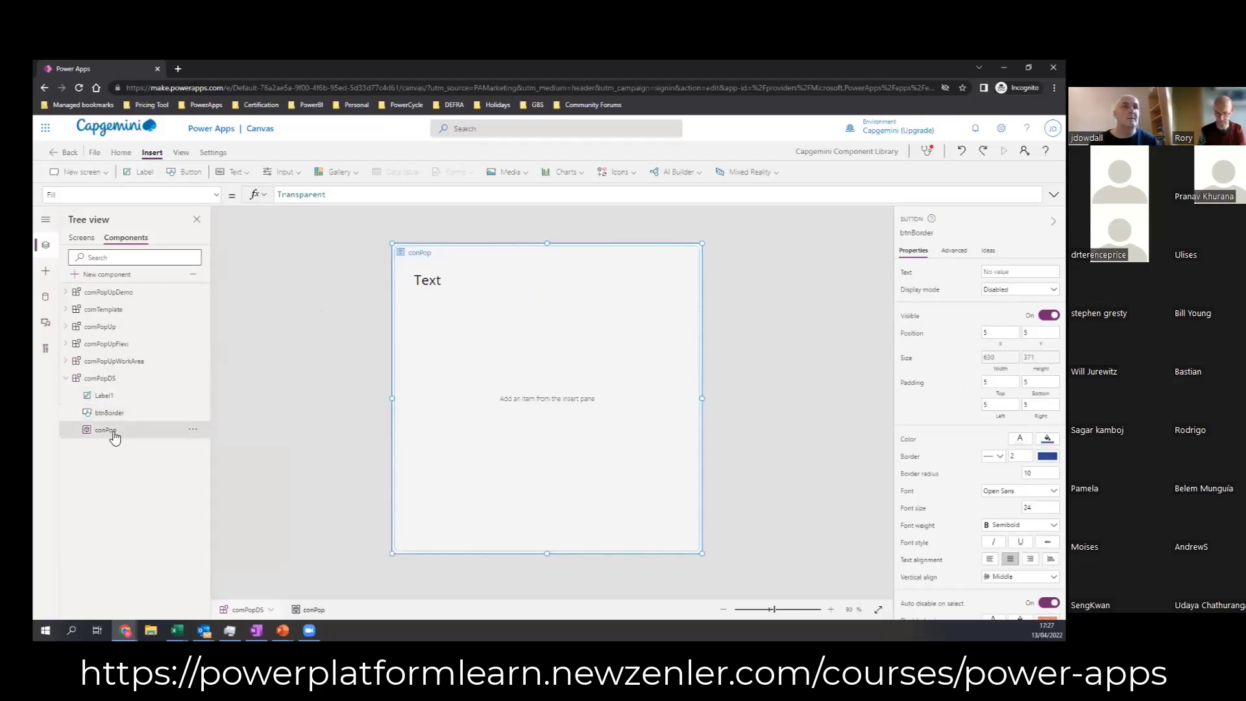
click(179, 418)
click(194, 413)
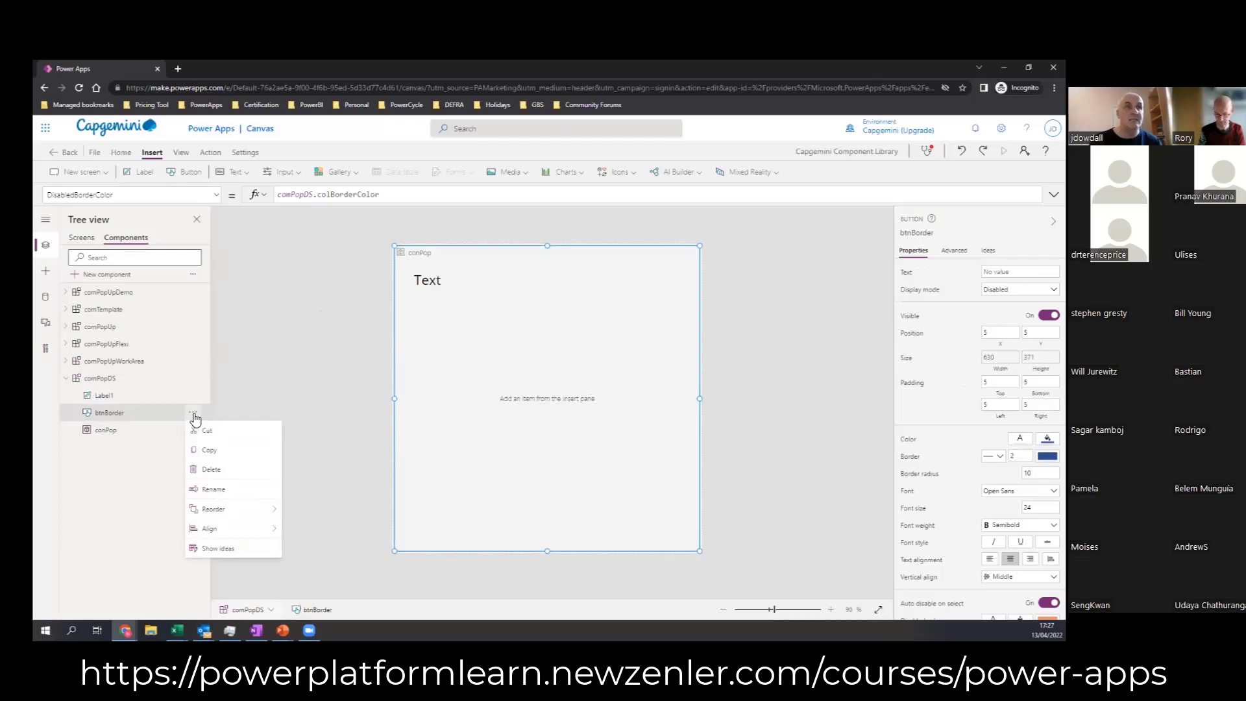
click(141, 416)
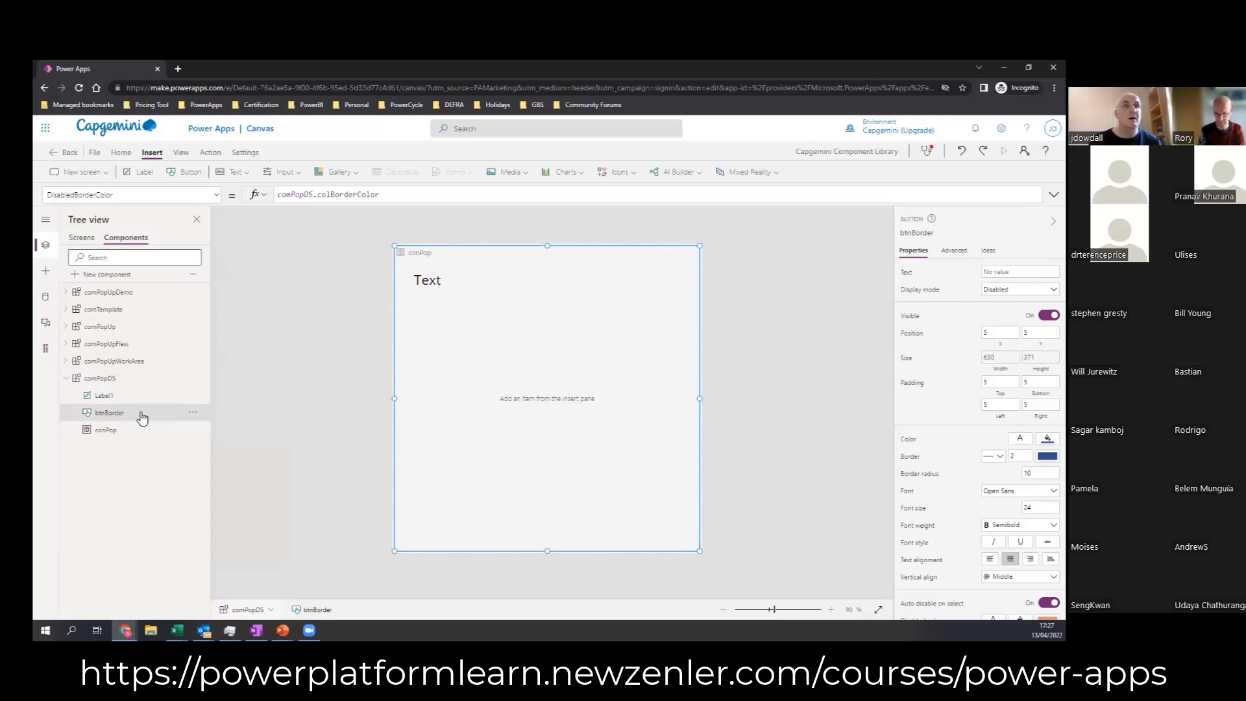
click(192, 415)
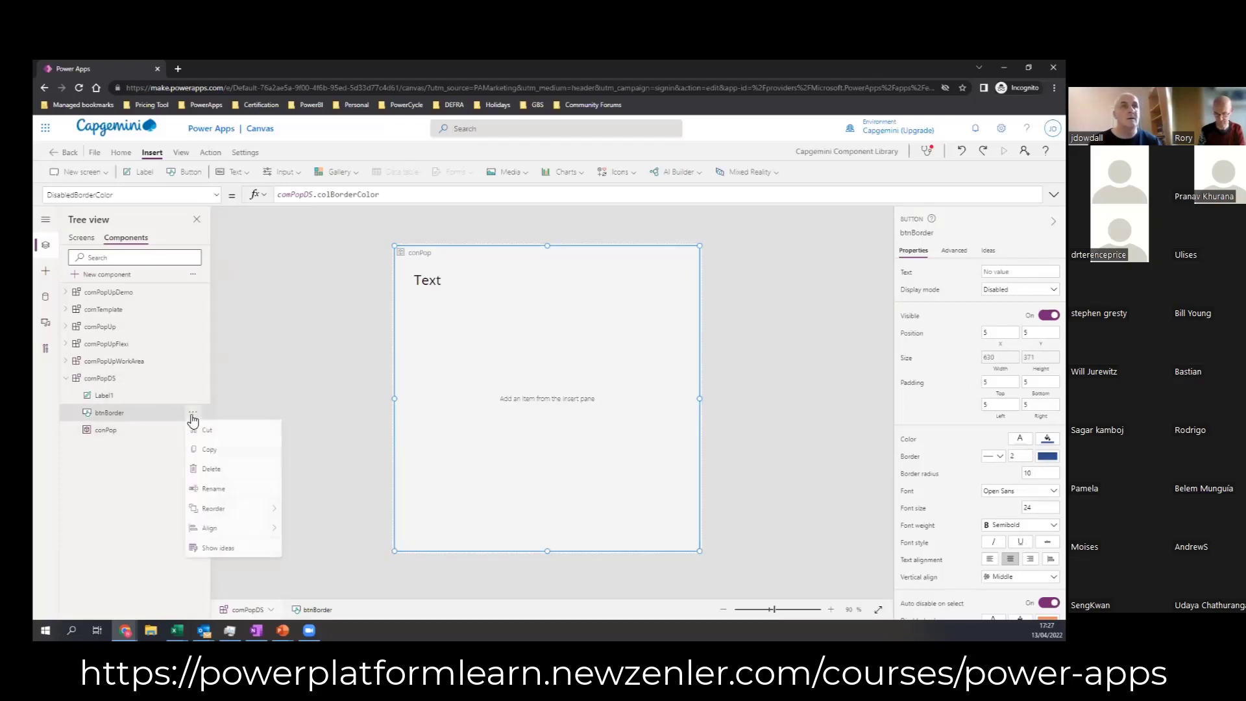
click(205, 434)
double_click(106, 414)
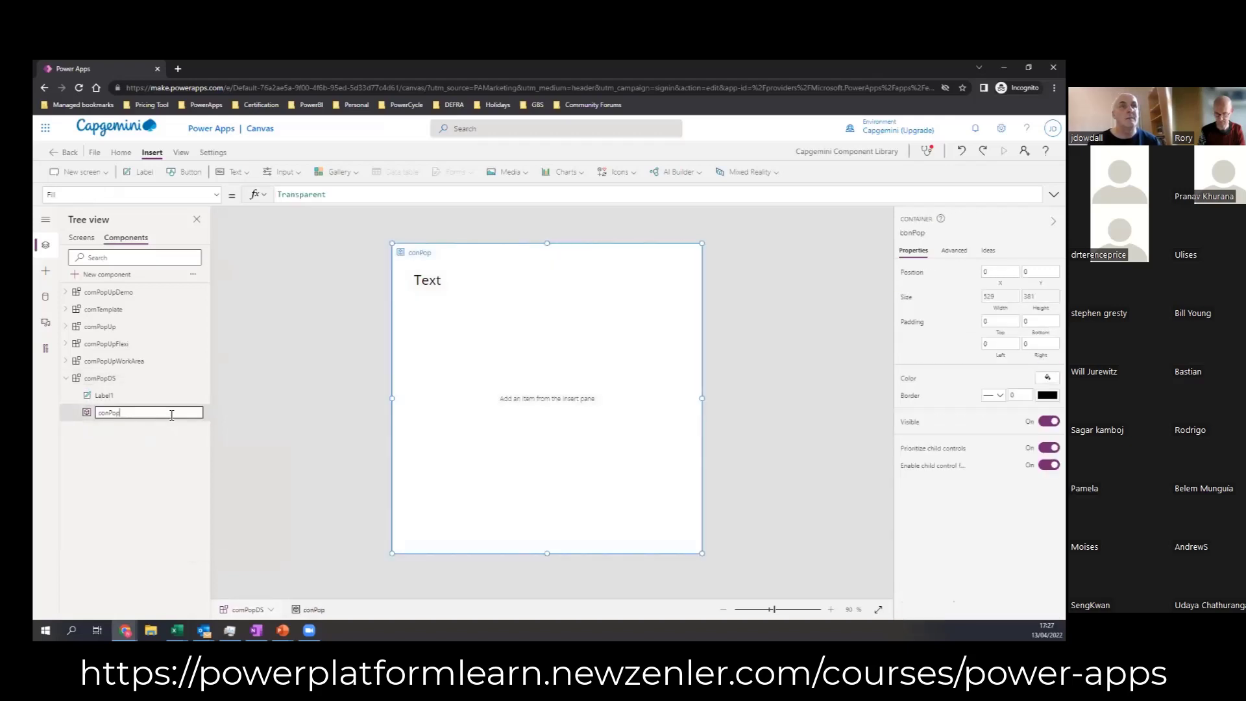
click(157, 434)
click(193, 413)
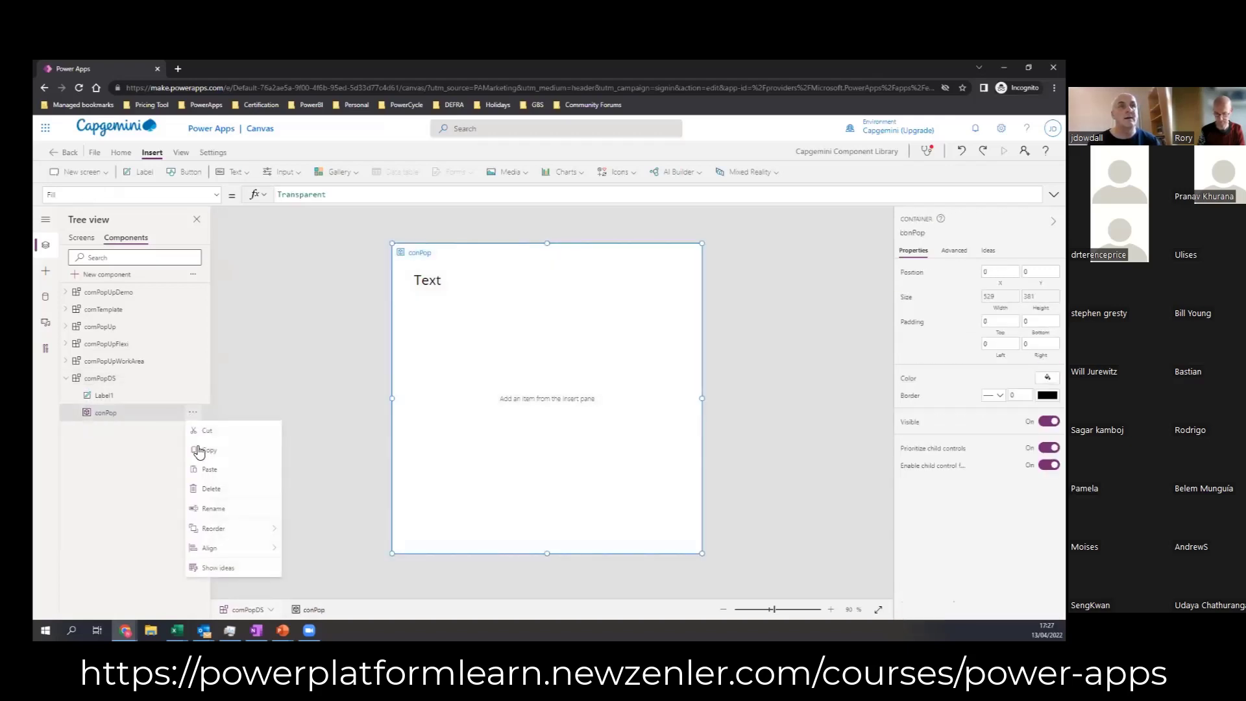
click(214, 469)
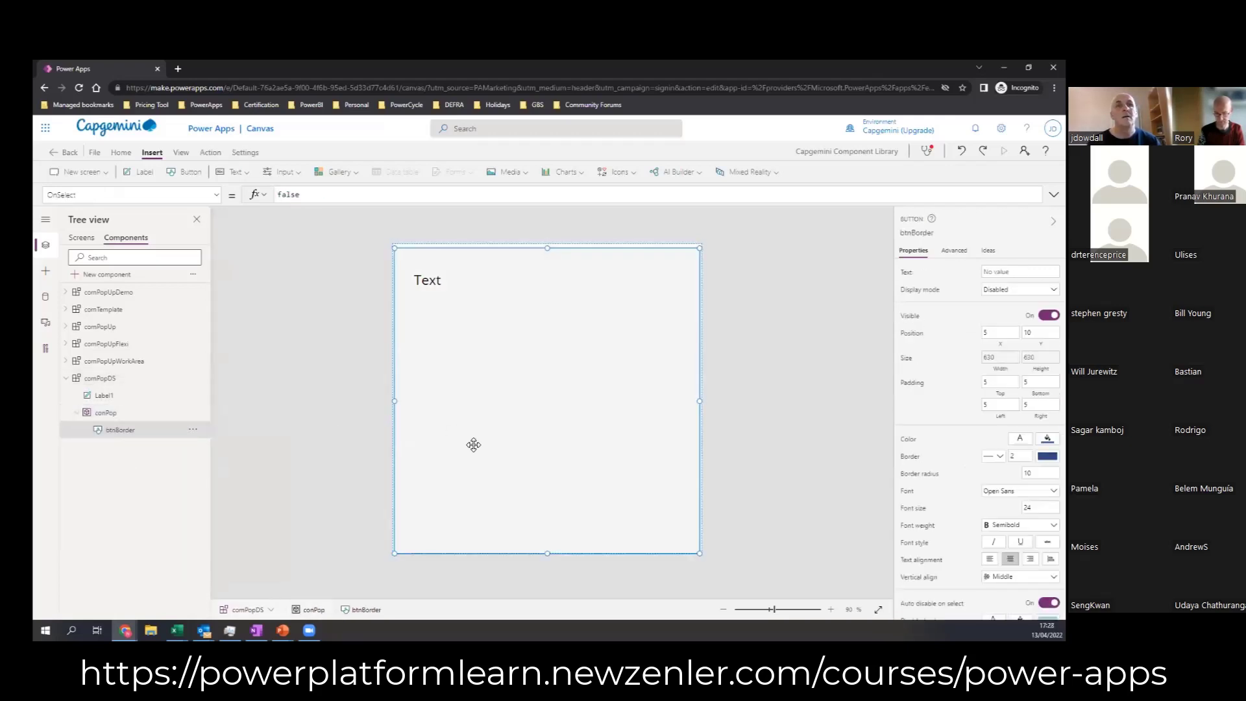
Step: Set btnBorder's position inside conPop to X 5 and Y 5
drag(475, 444, 455, 431)
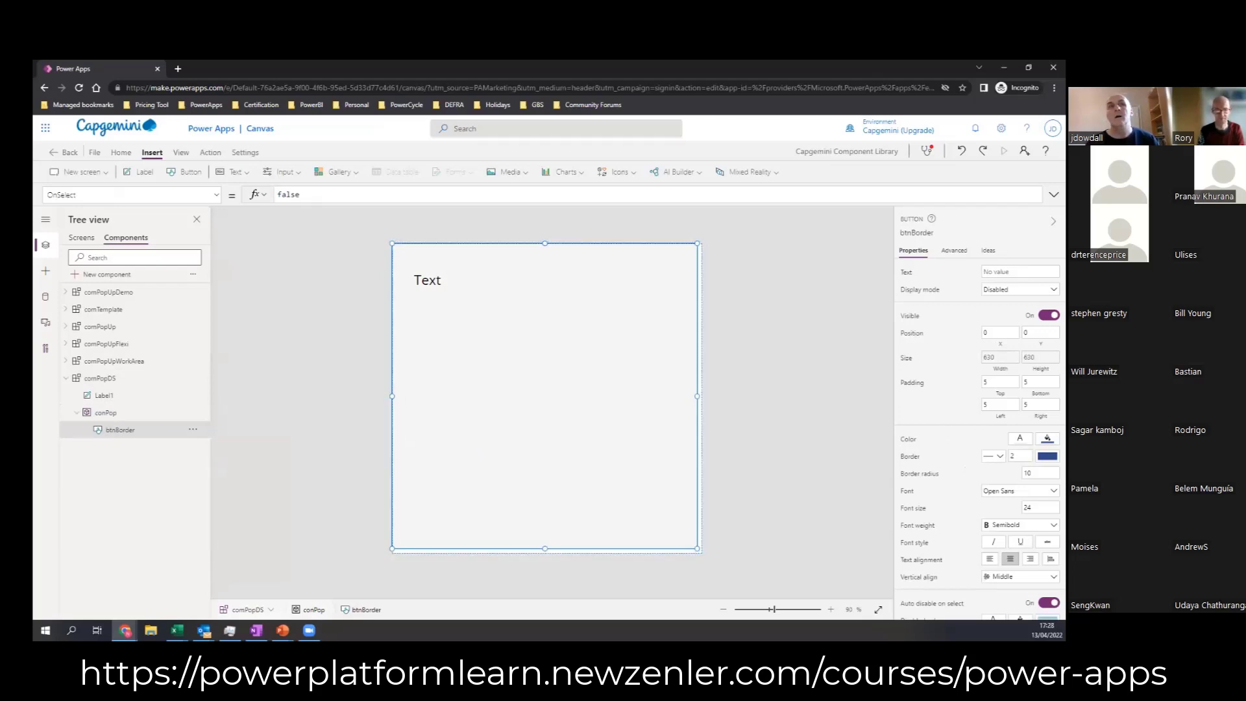
click(1001, 333)
key(Tab)
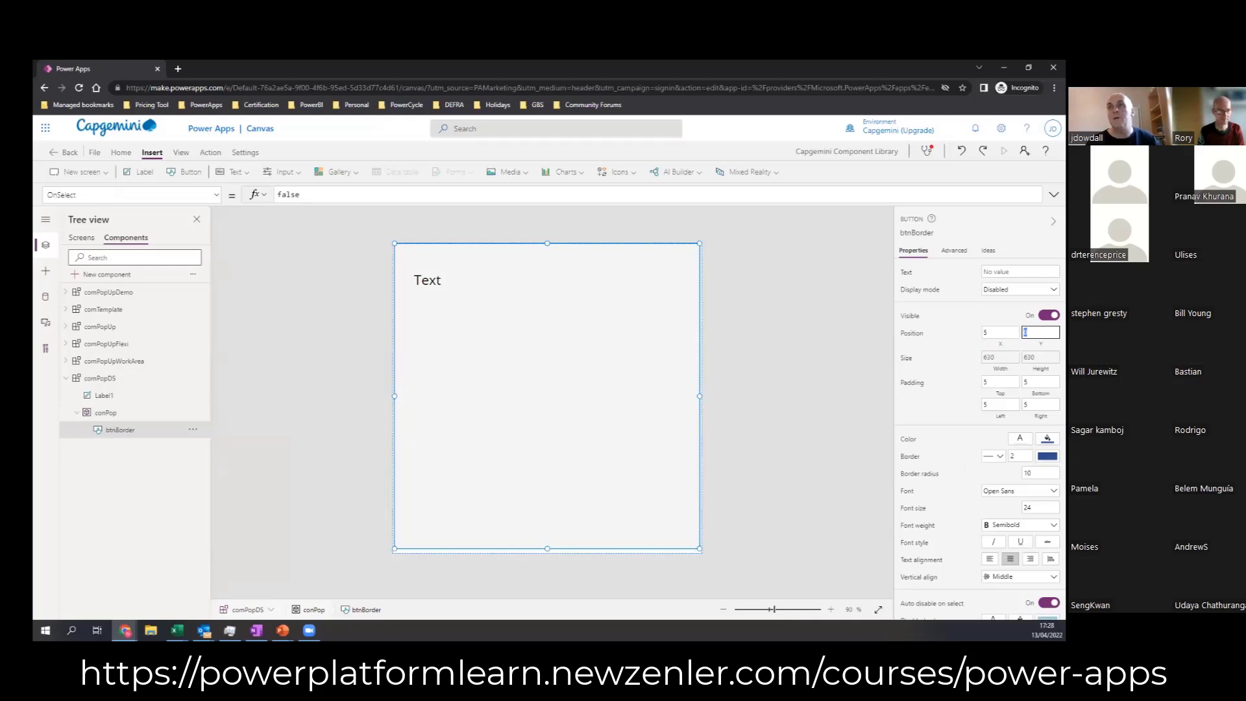
key(Tab)
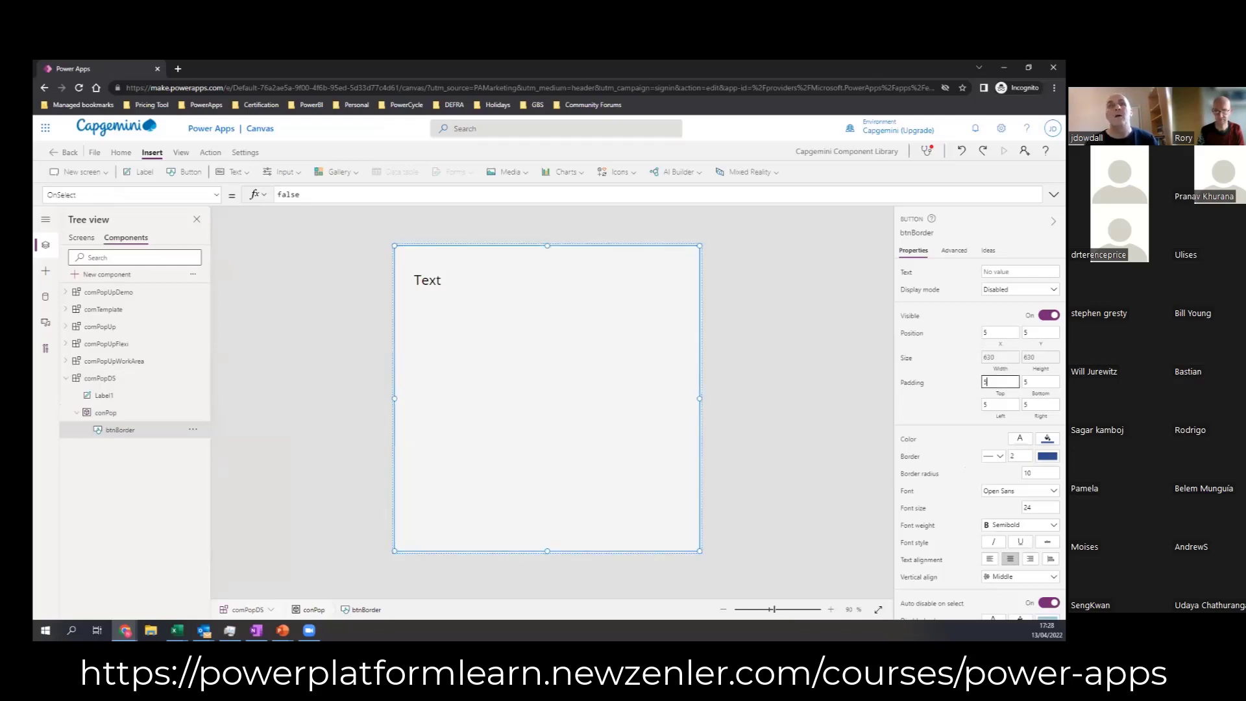
Step: Delete the text label that sits outside the conPop container in comPopDS
click(789, 316)
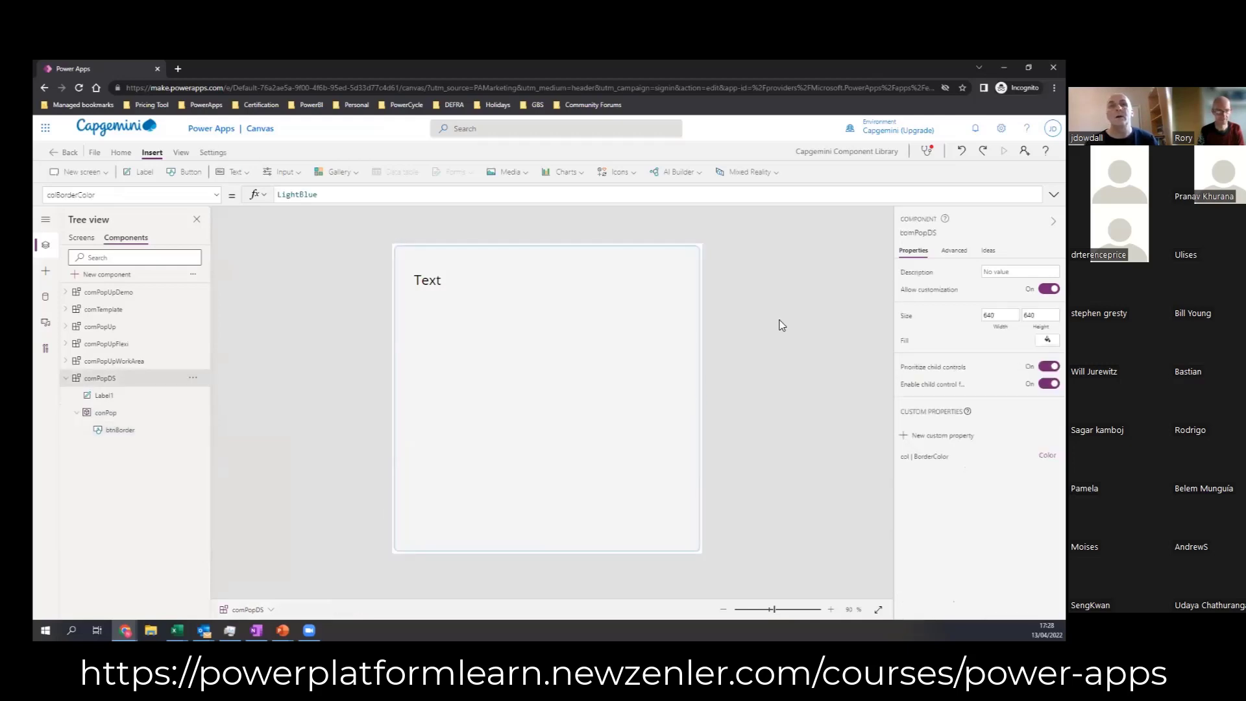
click(107, 401)
key(Delete)
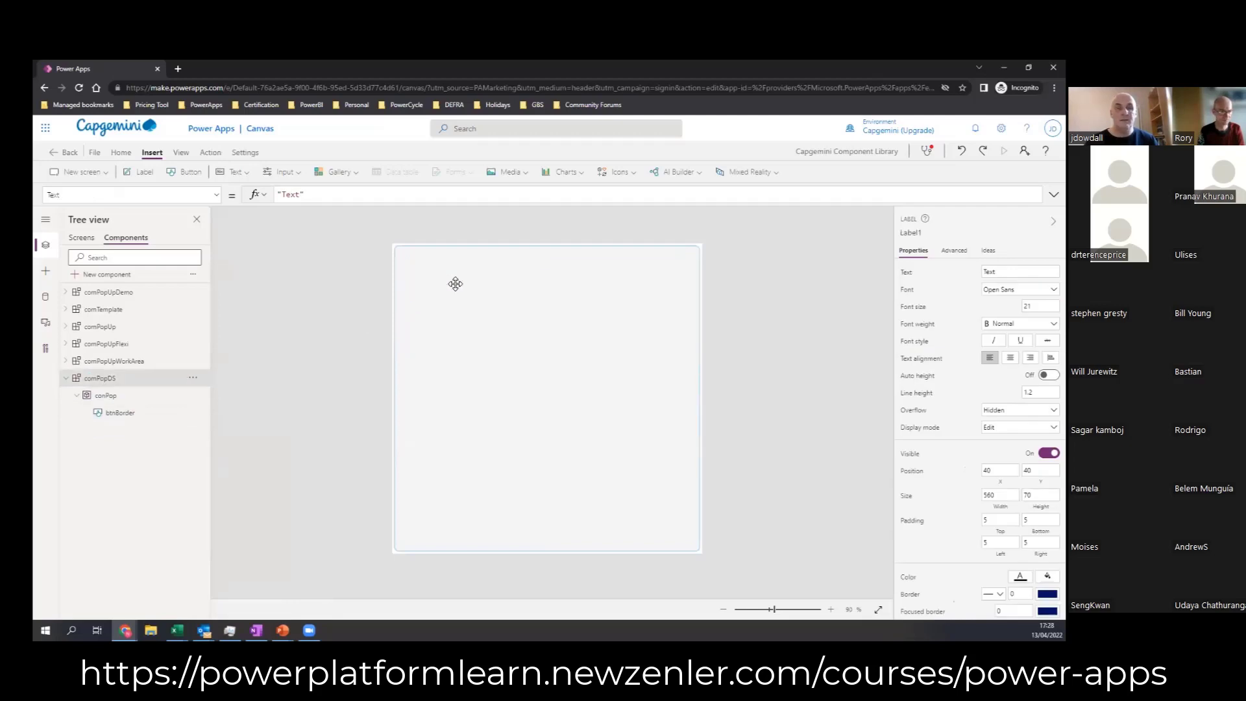
Step: Insert a text label inside the conPop container and move it to about X 40, Y 54
click(128, 395)
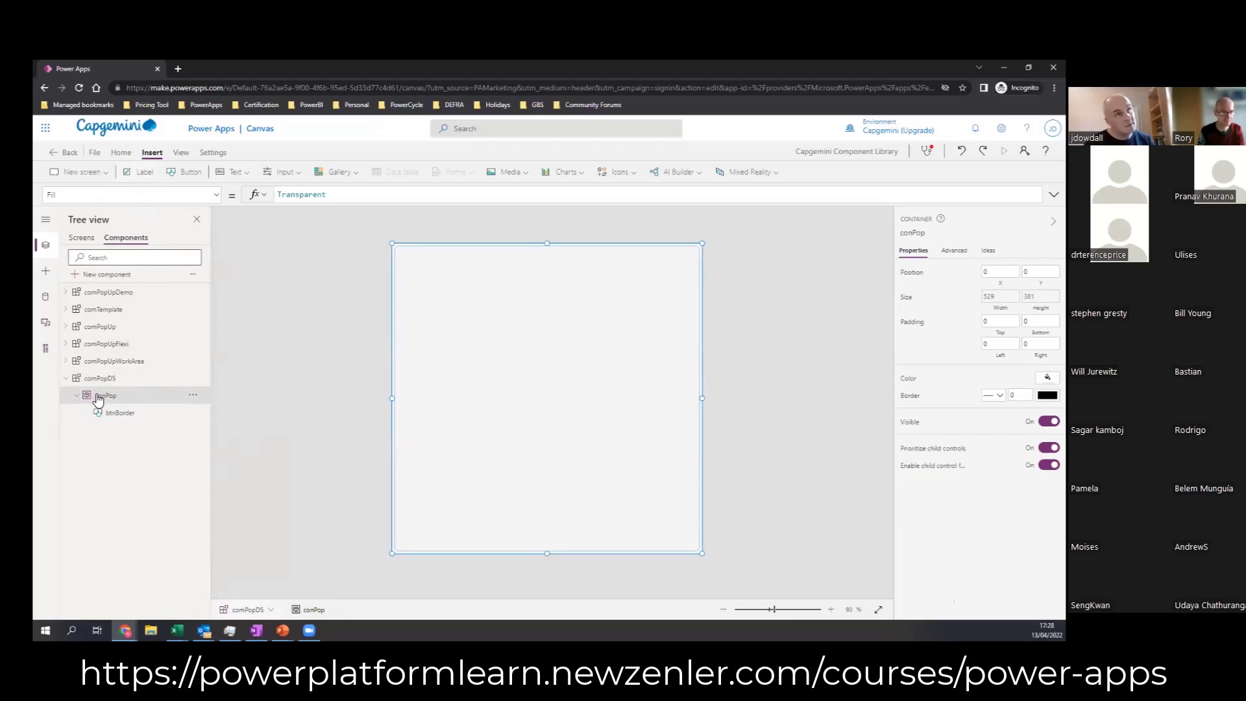
click(144, 172)
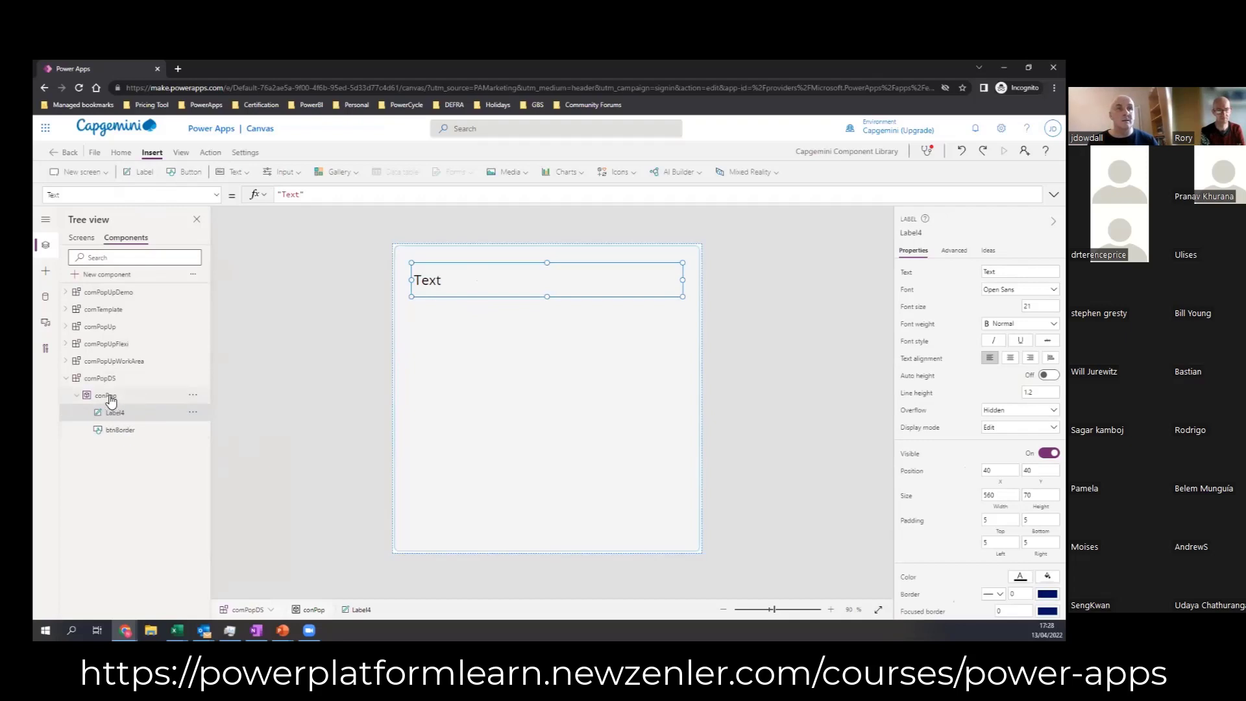
mouse_move(496, 297)
mouse_down()
mouse_move(500, 358)
mouse_move(500, 303)
mouse_up()
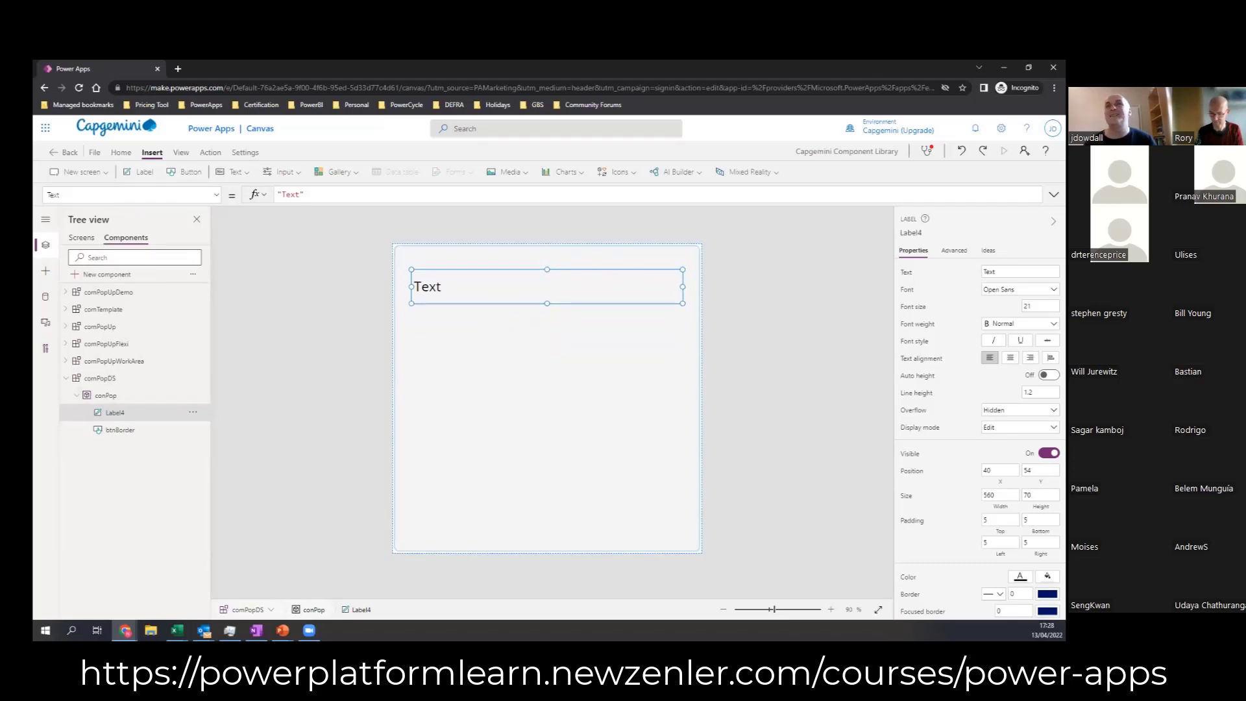
Step: Rename the label inside conPop to lblMessage and move it down to about X 40, Y 109
click(914, 233)
text(lbl)
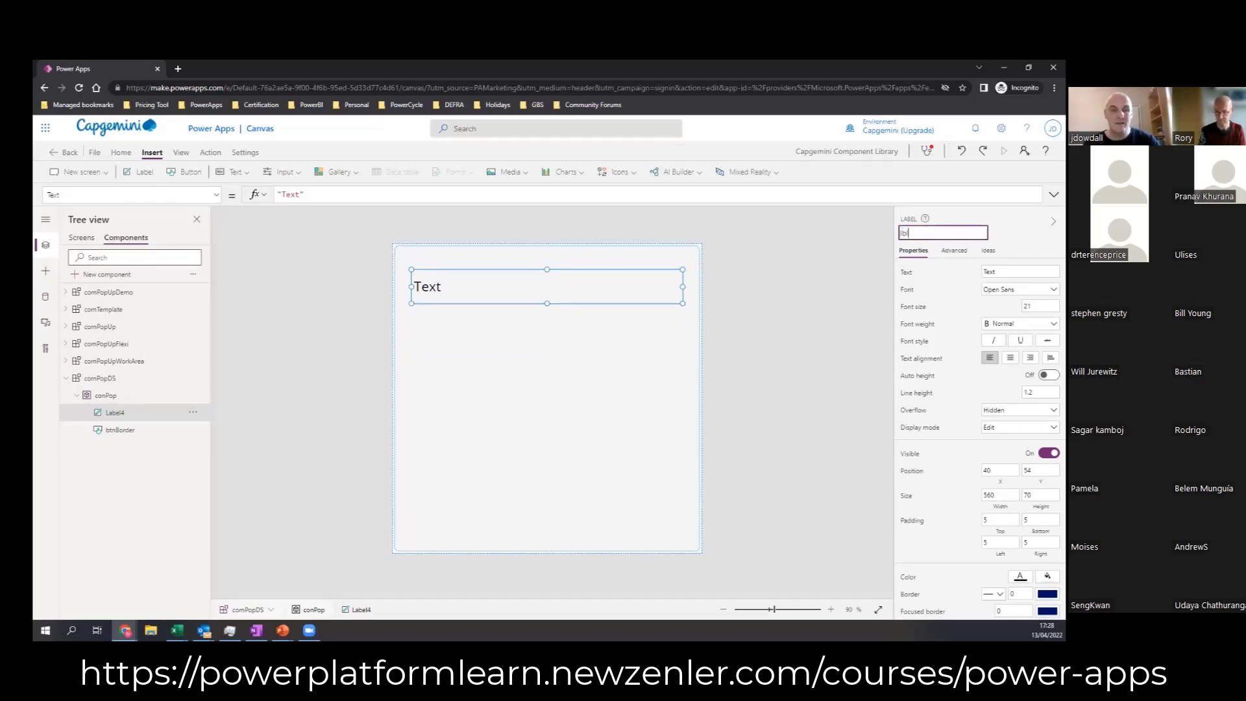
text(Message)
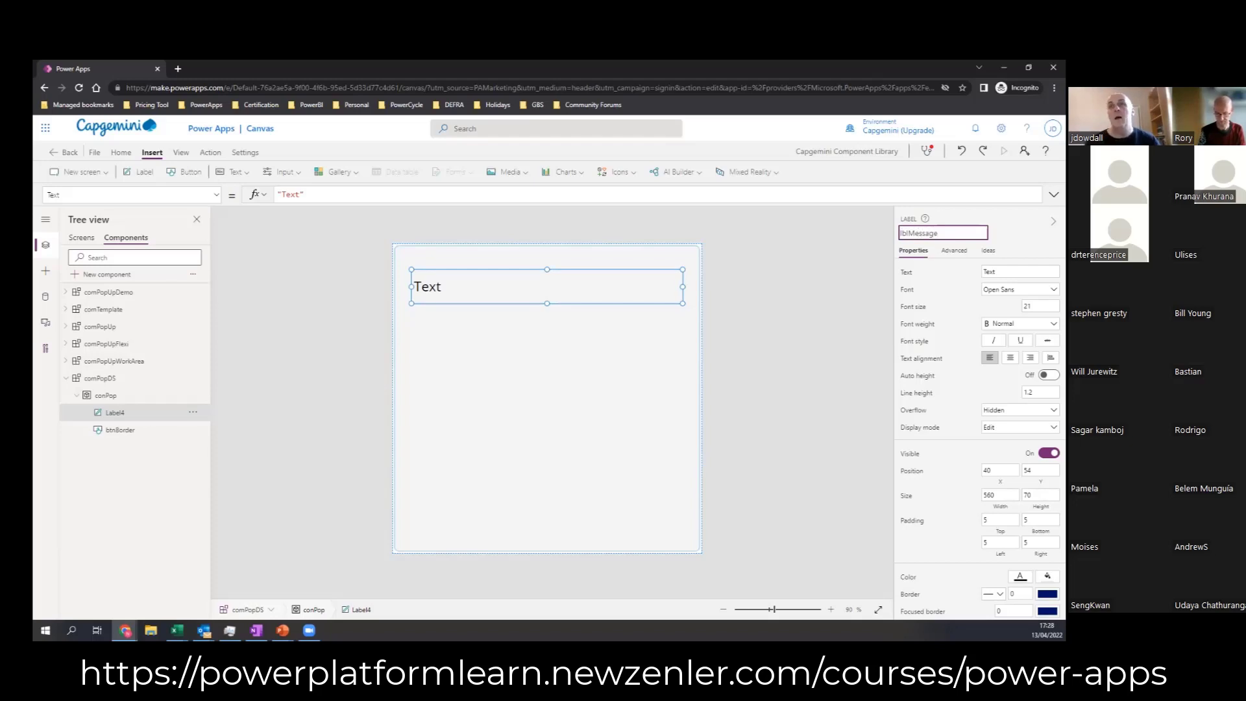
click(656, 314)
click(467, 295)
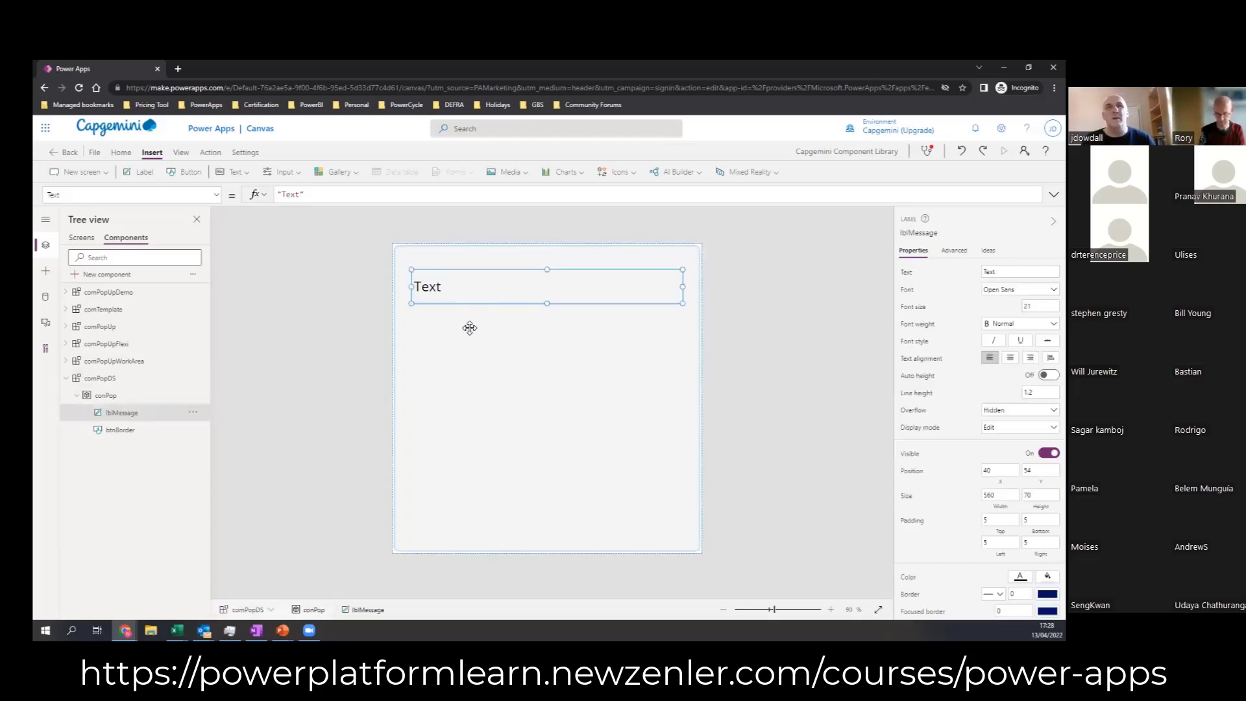
mouse_move(470, 328)
mouse_down()
mouse_move(473, 309)
mouse_move(471, 321)
mouse_up()
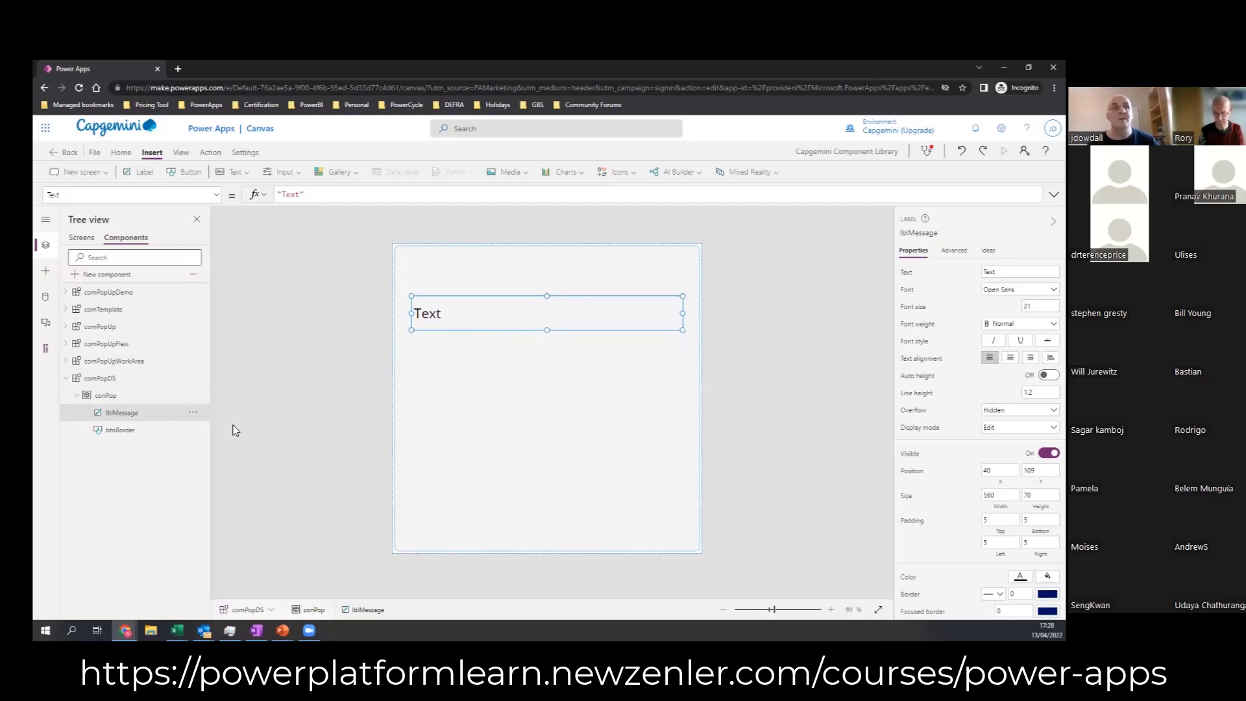
Step: Create a custom input property for comPopDS with display name "lab | DisplayMessage", name labDisplayMessage and data type Text
click(98, 379)
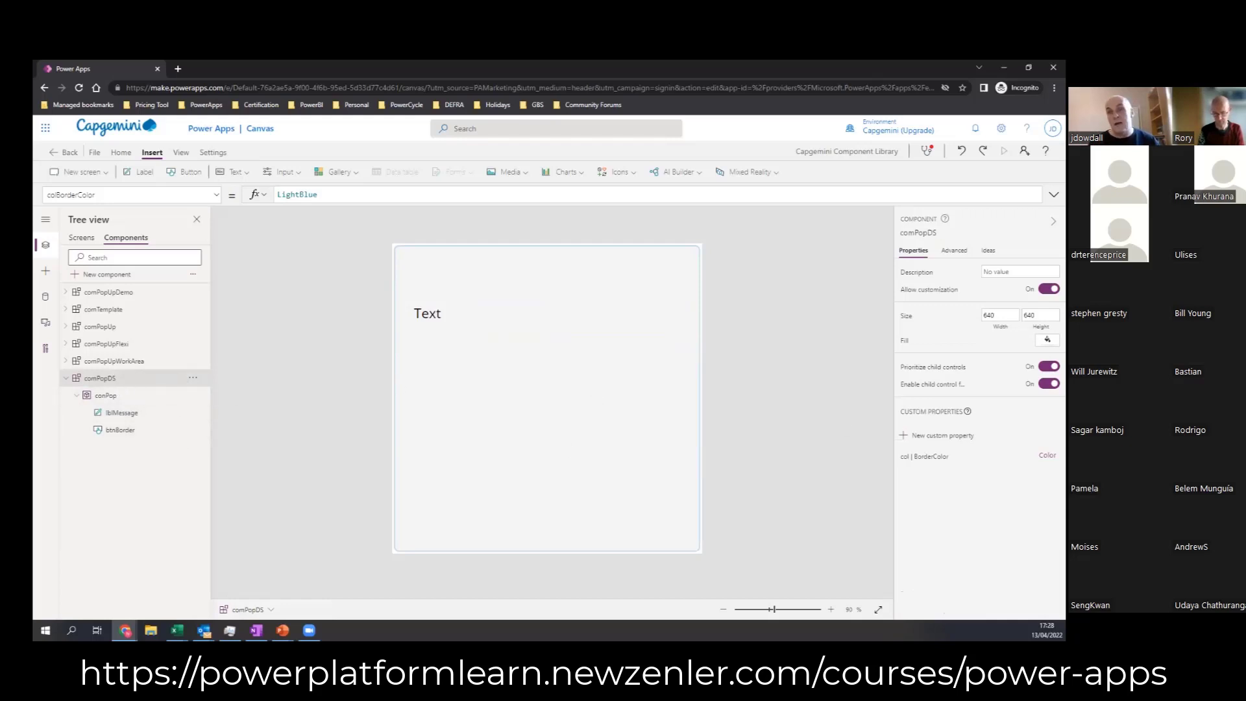
click(942, 435)
click(754, 266)
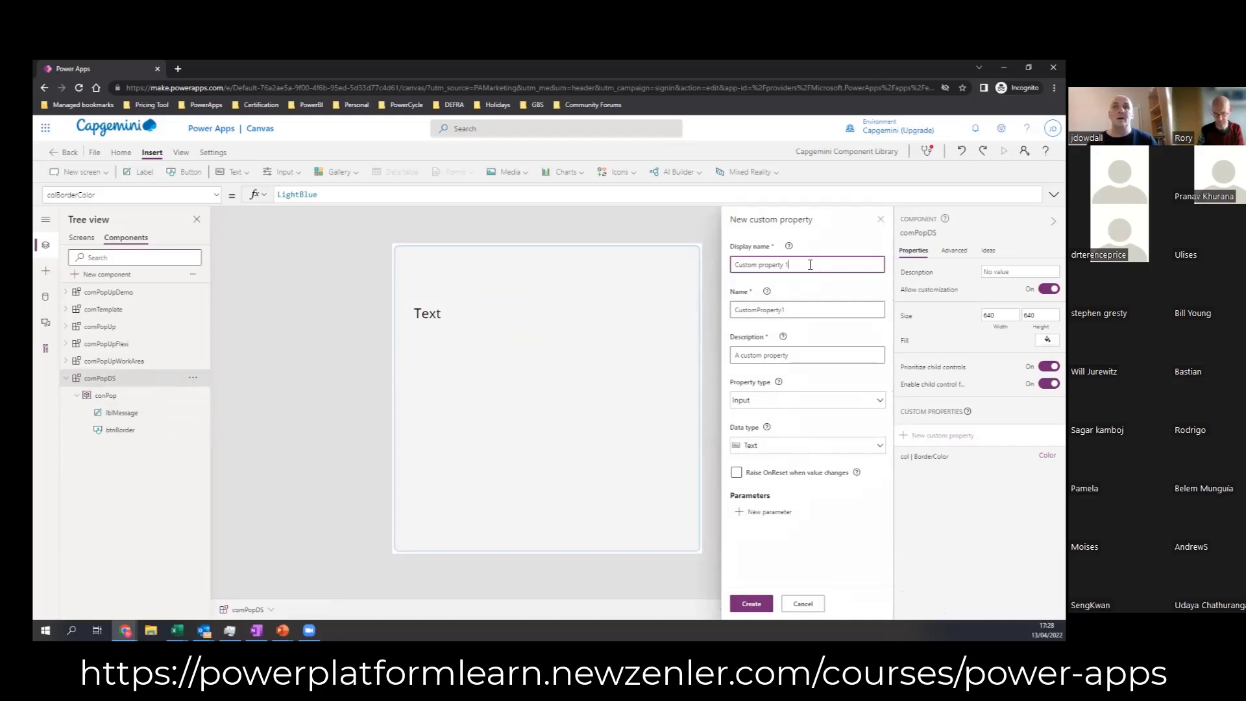
key(ctrl+a)
text(txt)
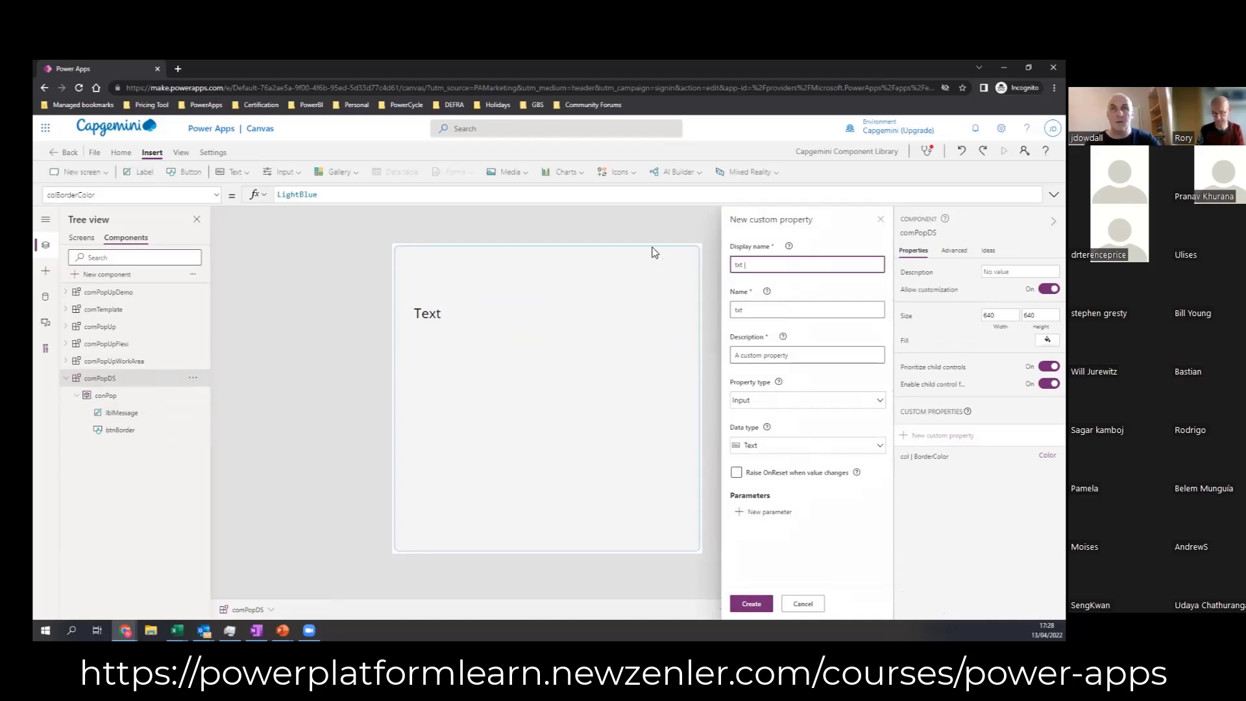
key(BackSpace)
key(BackSpace)
key(BackSpace)
text(lab)
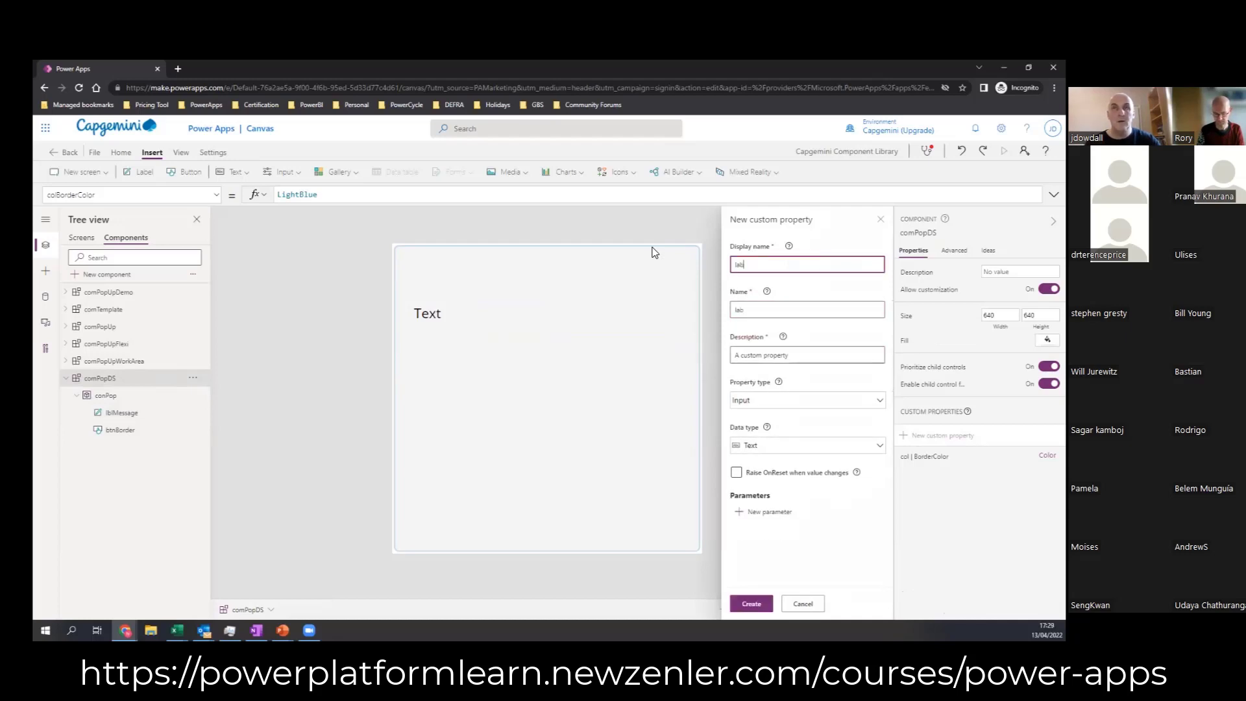
text( | )
text(Me)
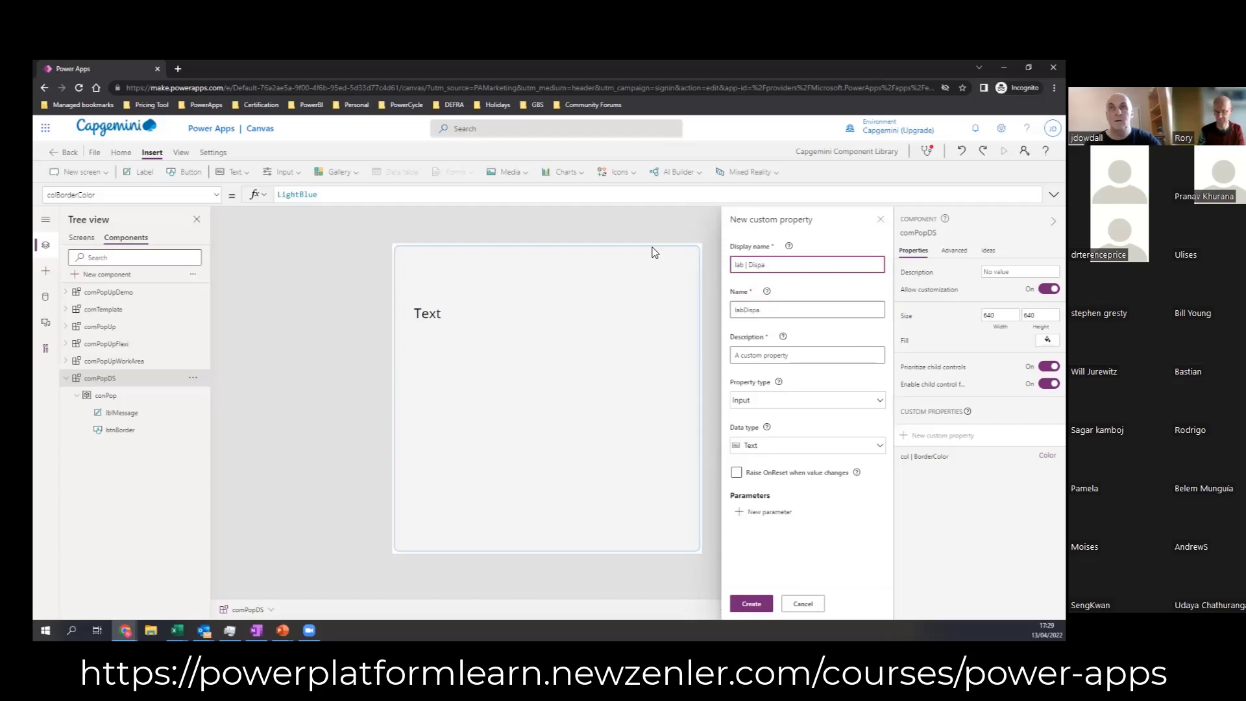
text(Message)
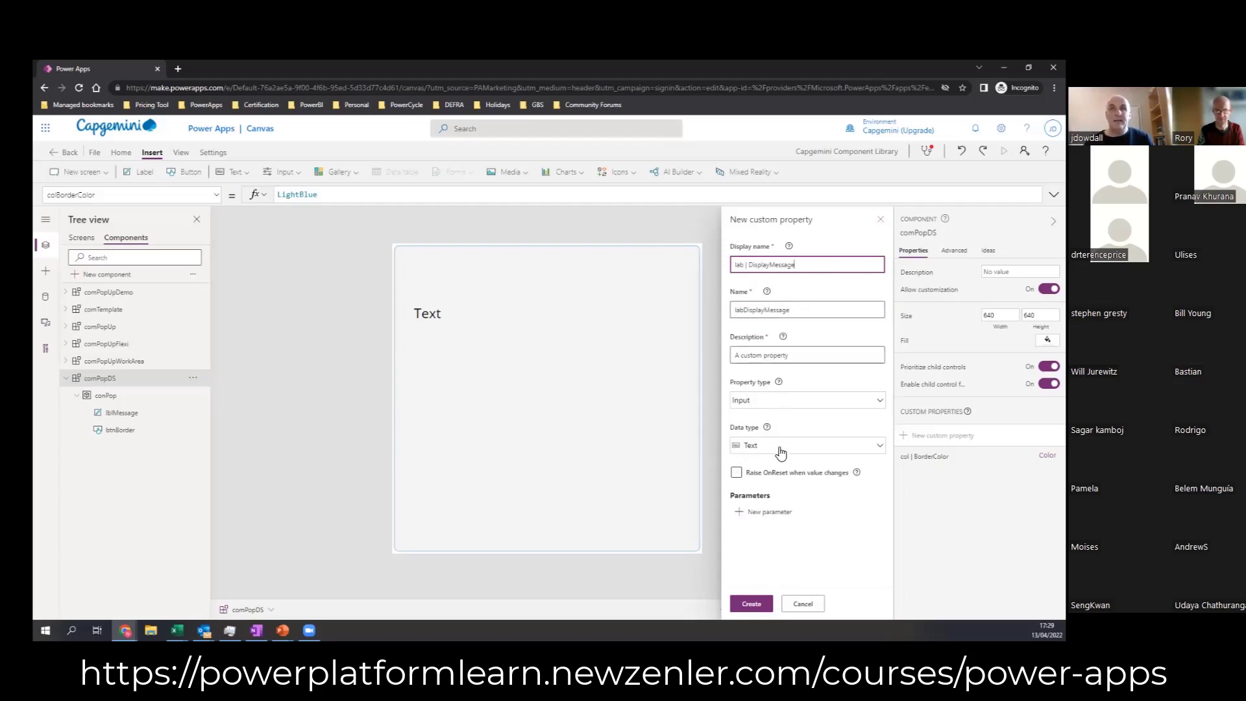
click(751, 604)
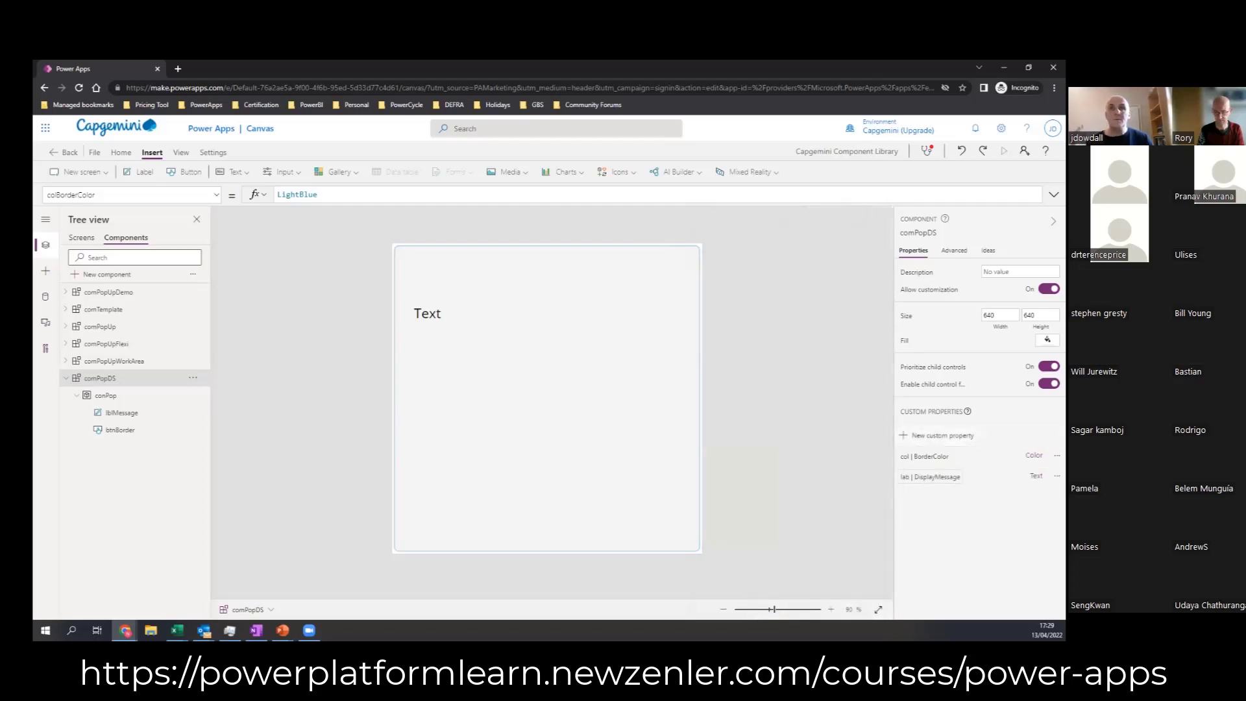
Step: Set the default value of comPopDS's labDisplayMessage property to "Add Message Here"
click(296, 193)
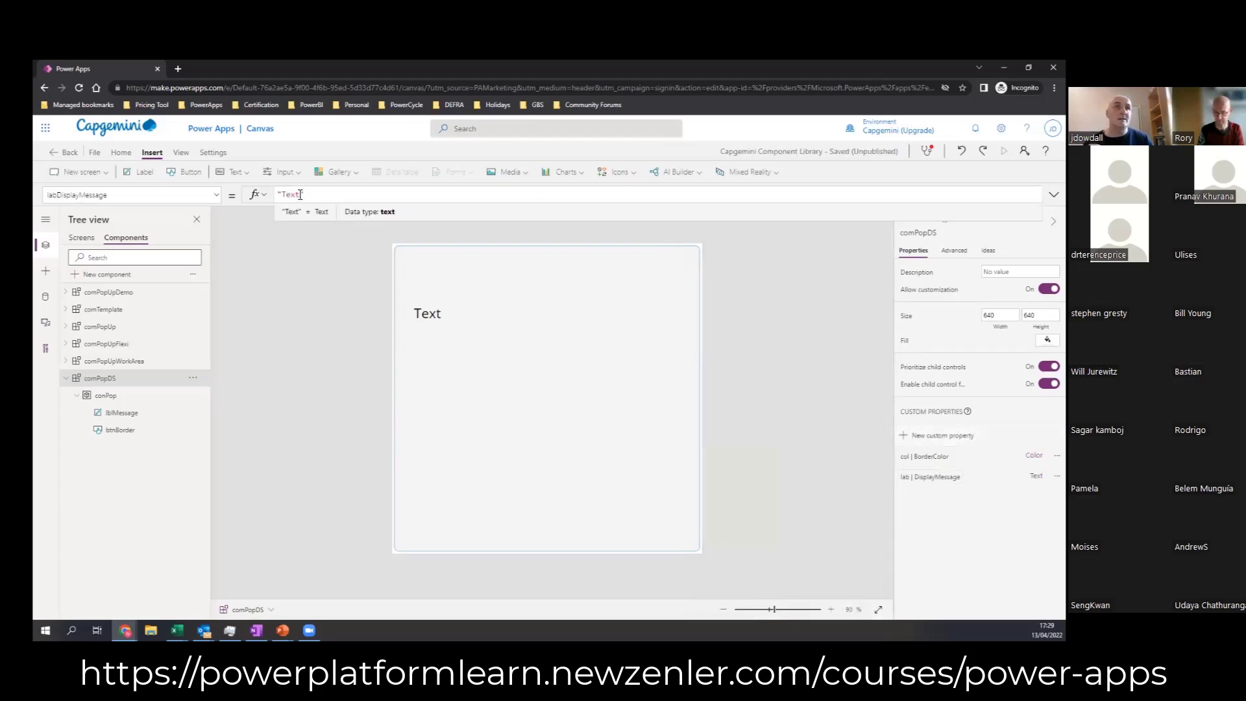
drag(300, 195, 288, 195)
text(A)
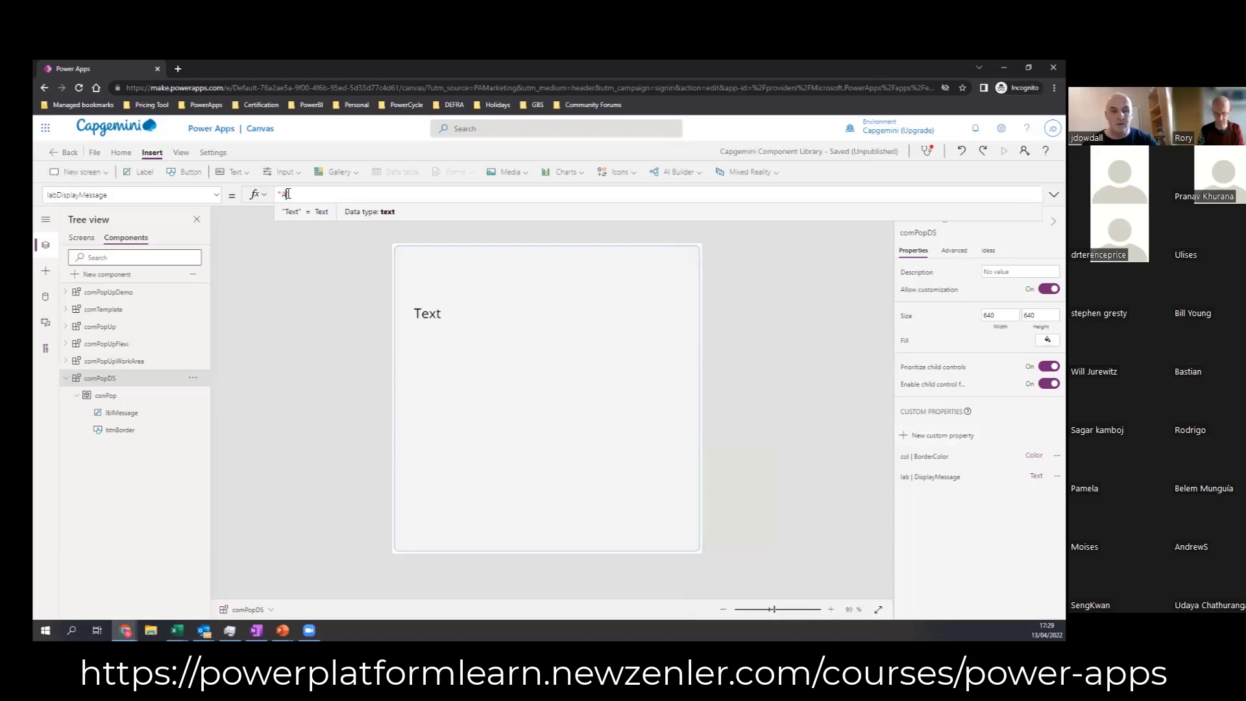
text(dd M)
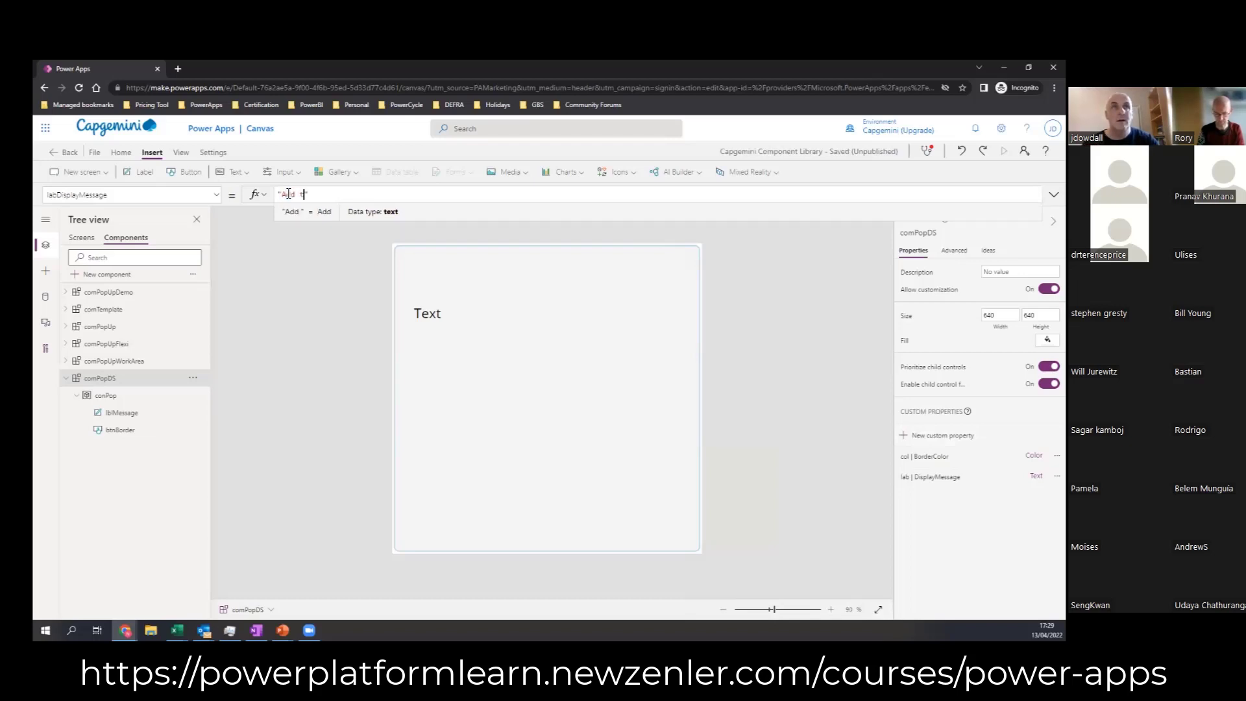
text(essage )
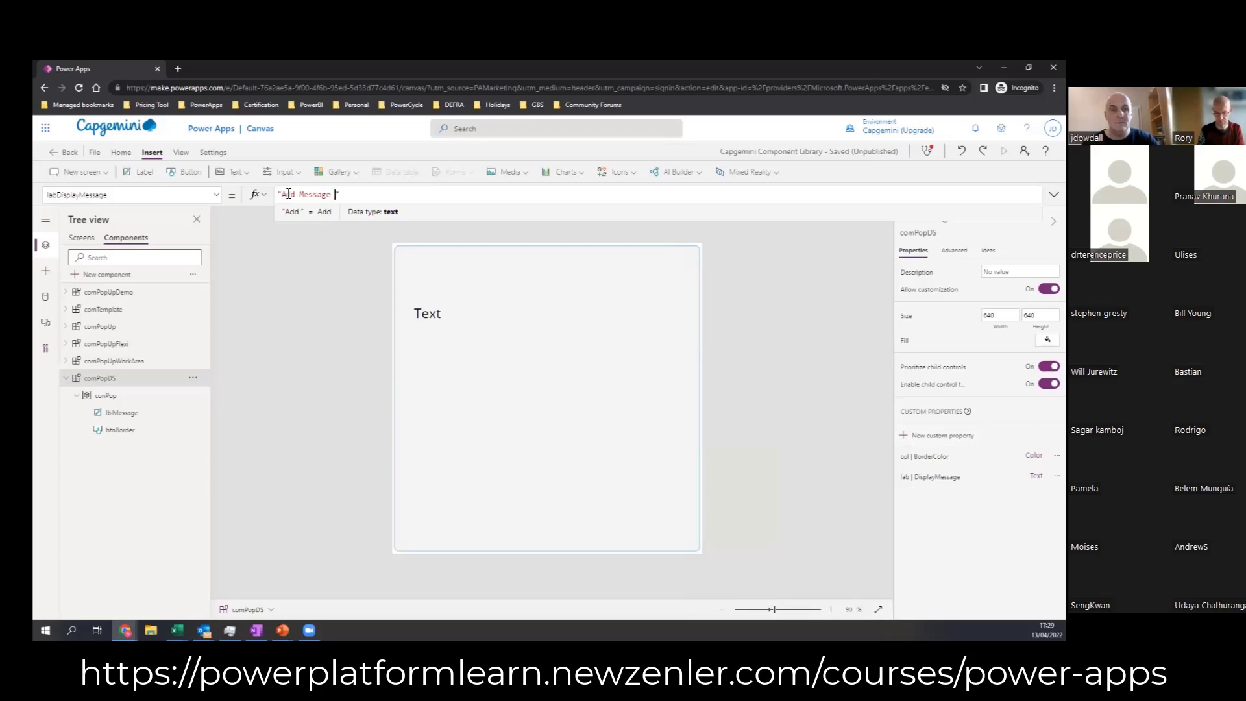
text(here)
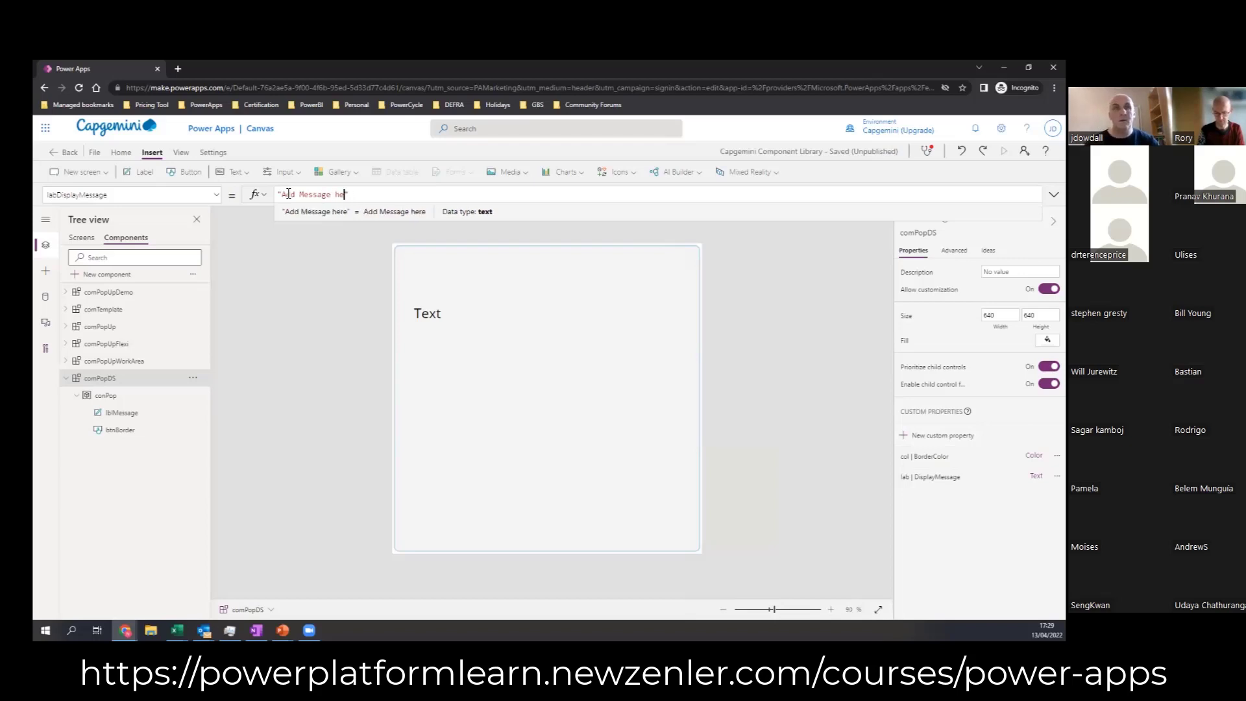
text(H)
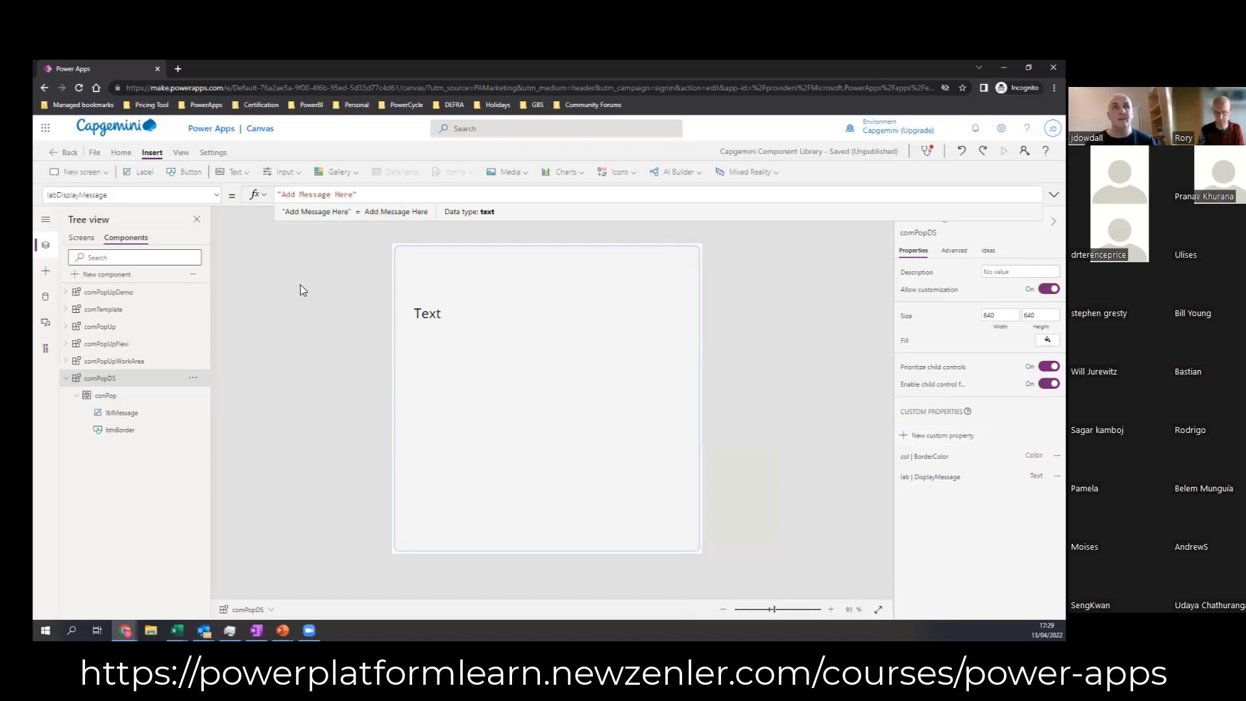
Step: Set lblMessage's Text formula to comPopDS.labDisplayMessage
click(436, 317)
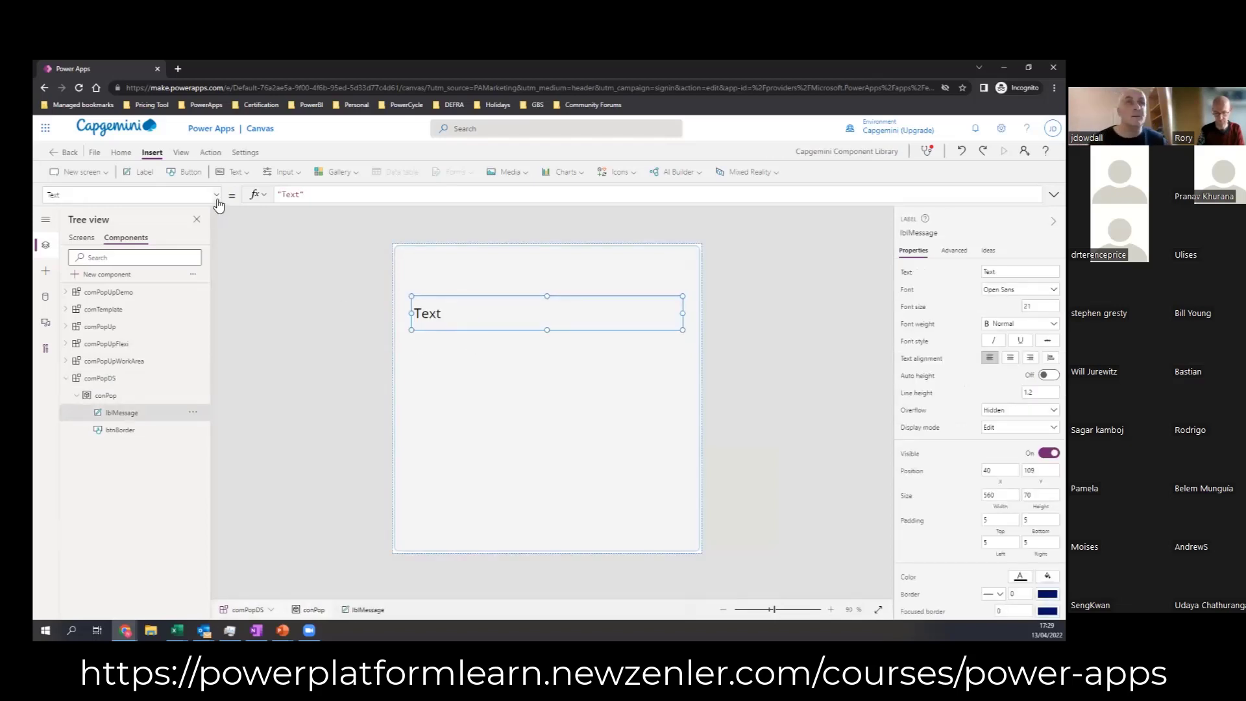
drag(314, 194, 254, 197)
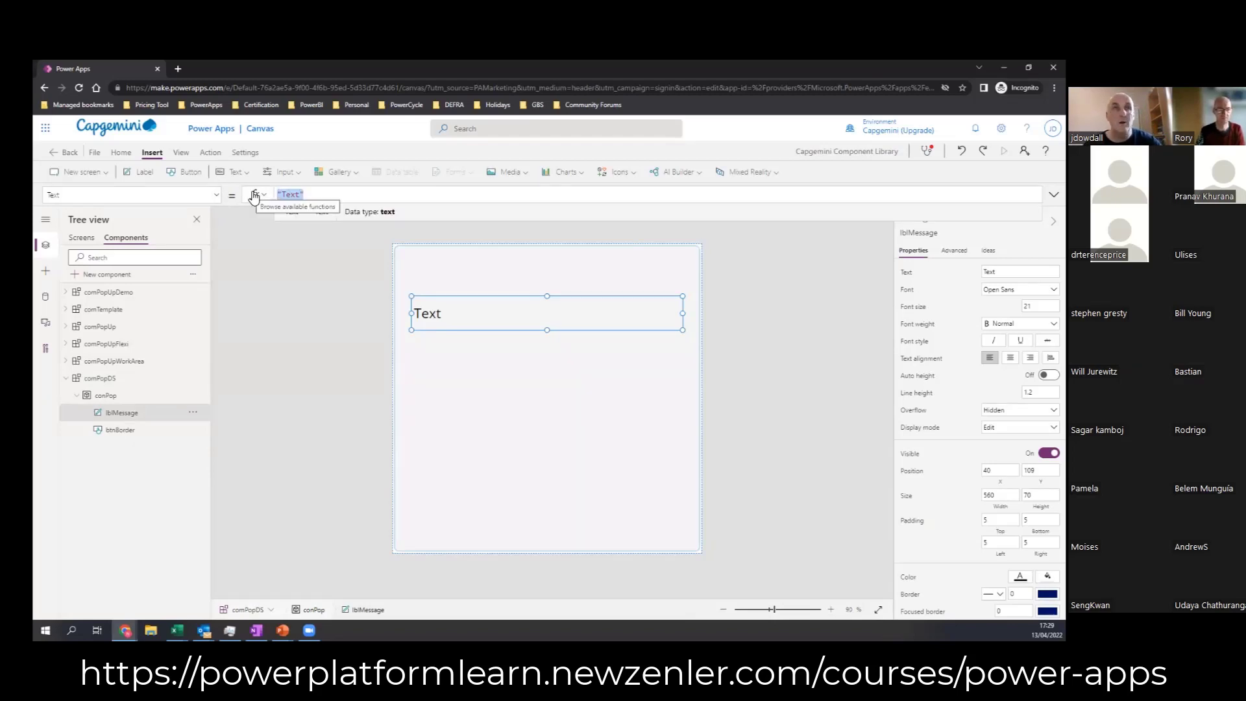
text(c)
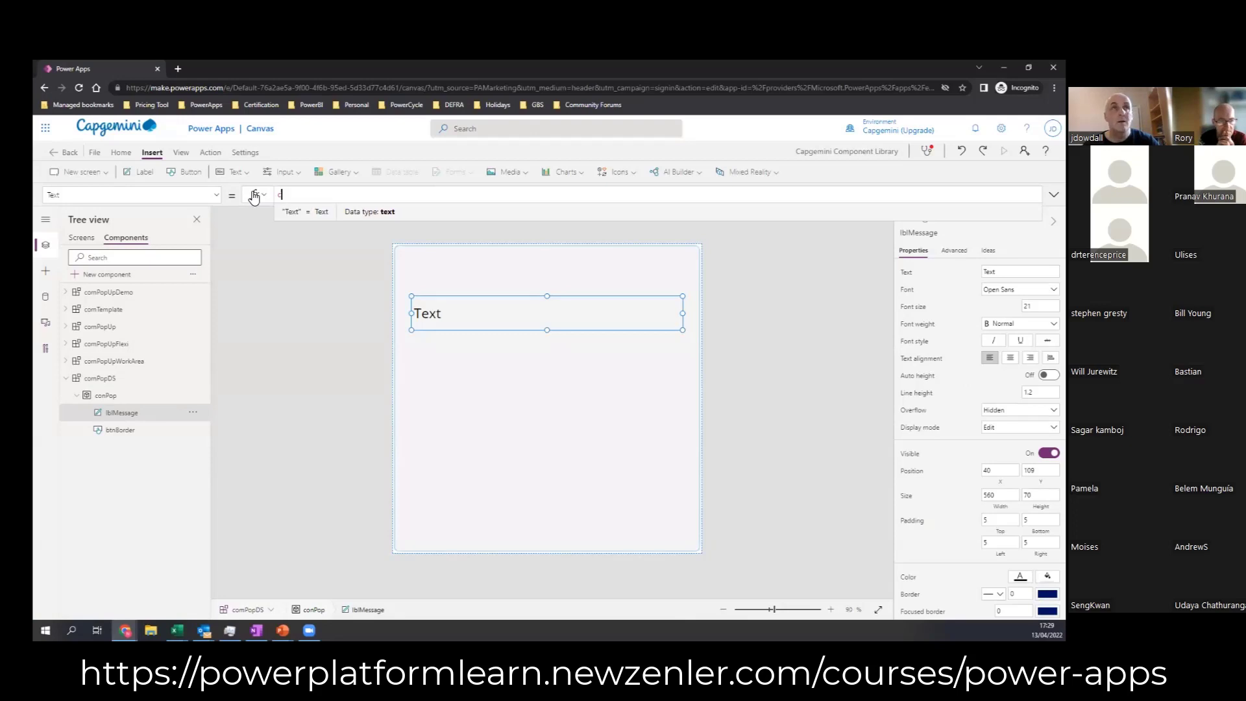
text(omPopDS)
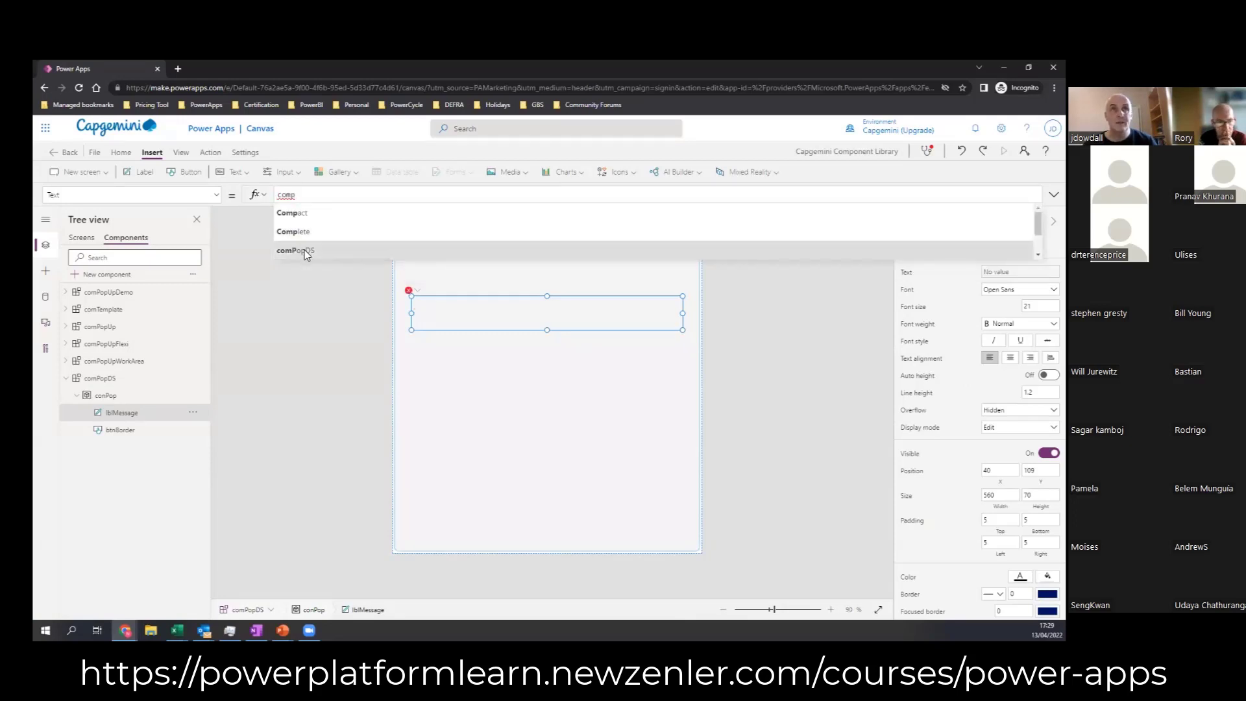
text(.)
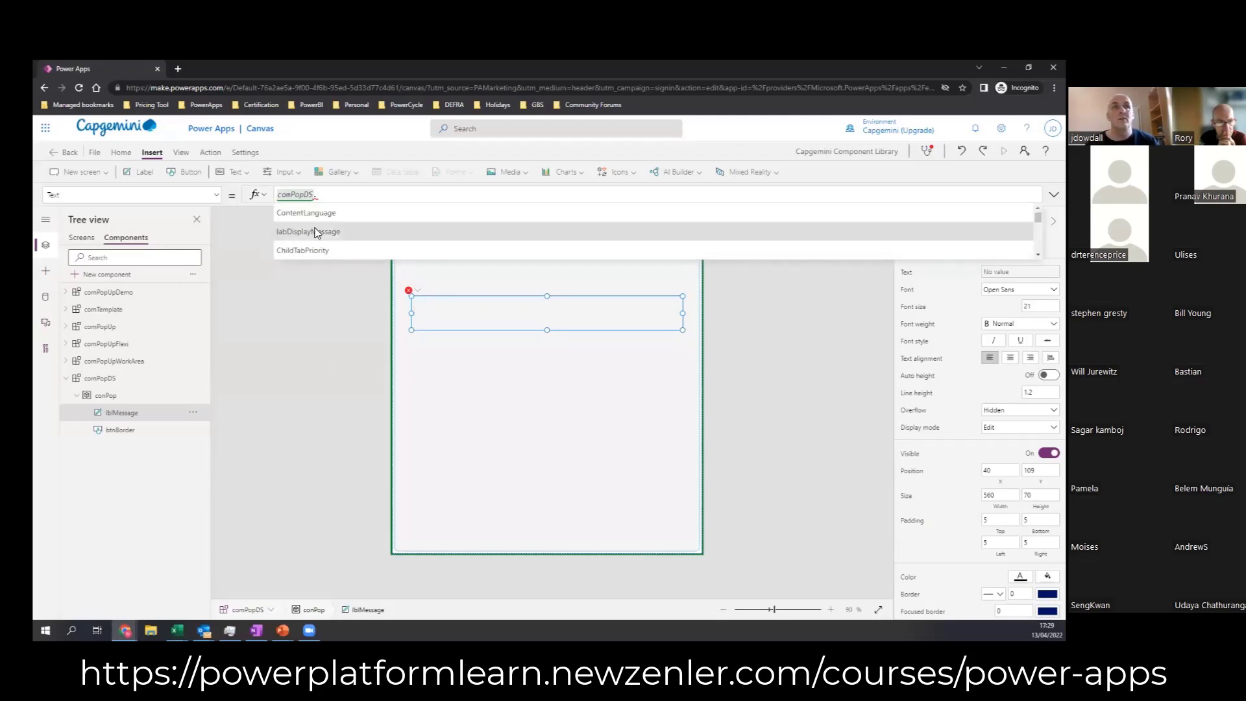
click(311, 232)
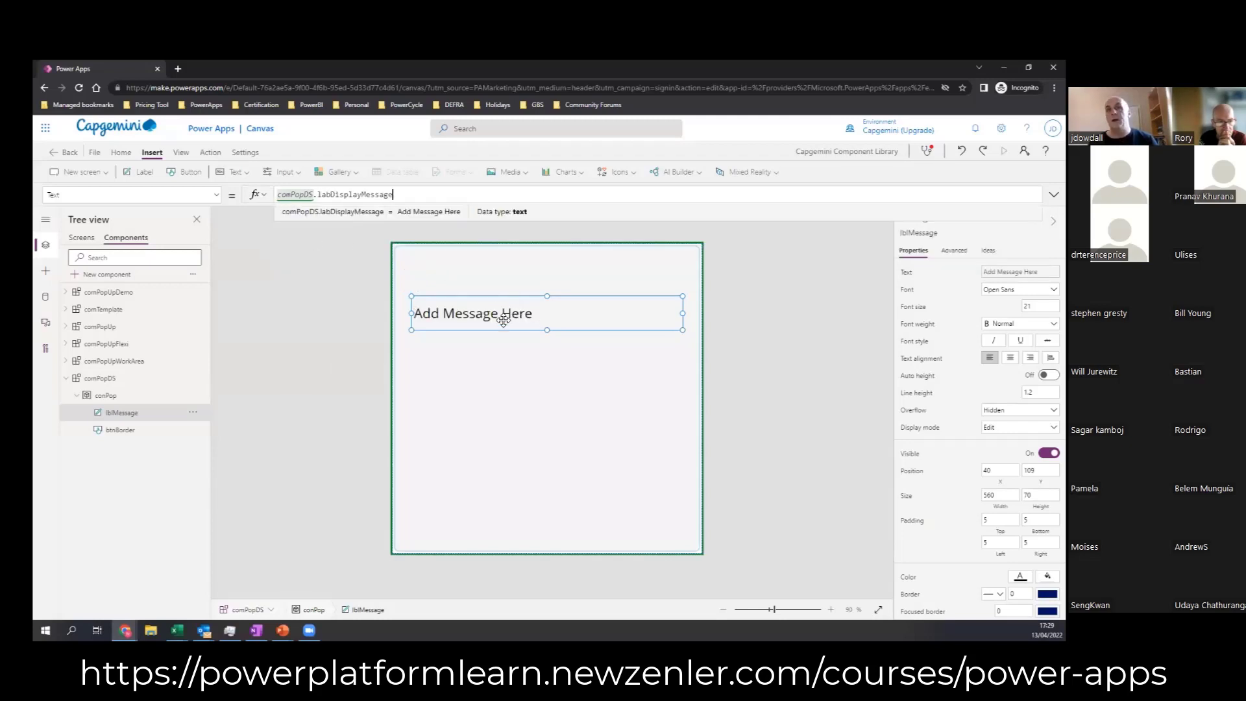
Step: On Screen1, move comPopDS_1 down to about Y 168 and set its DisplayMessage to "Are you sure you wish to delete"
click(82, 237)
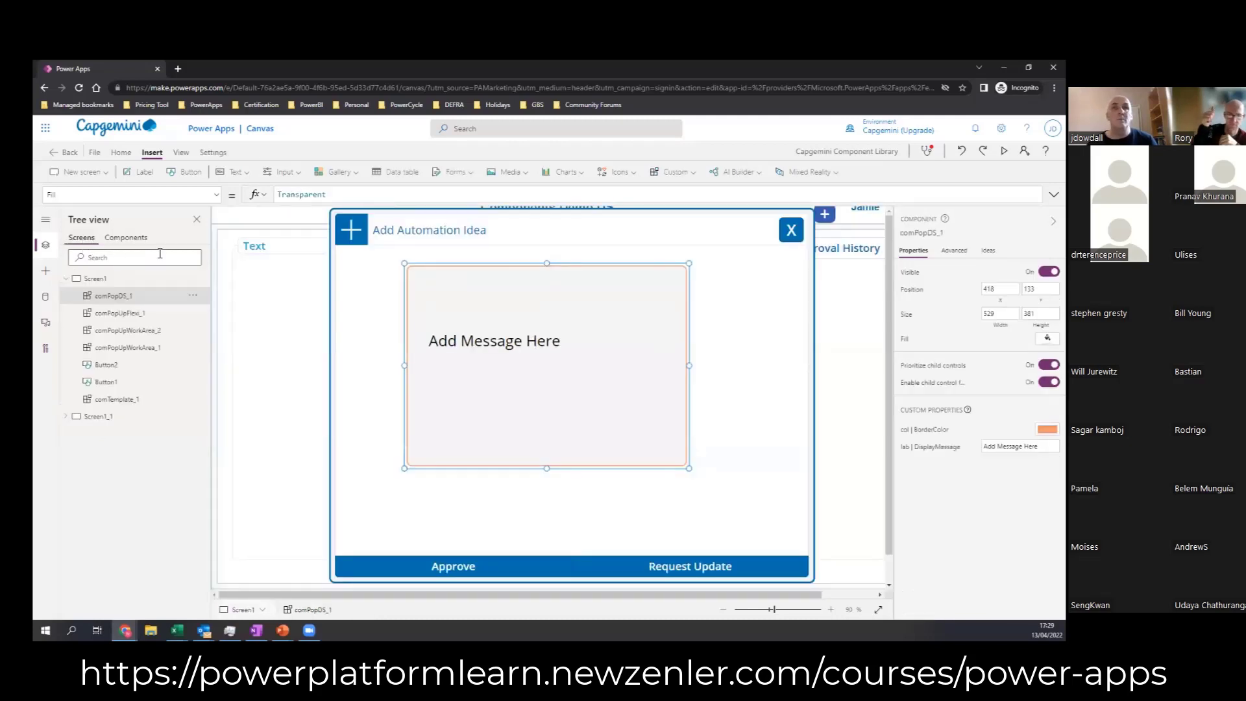
mouse_move(539, 377)
mouse_down()
mouse_move(539, 429)
mouse_move(540, 396)
mouse_up()
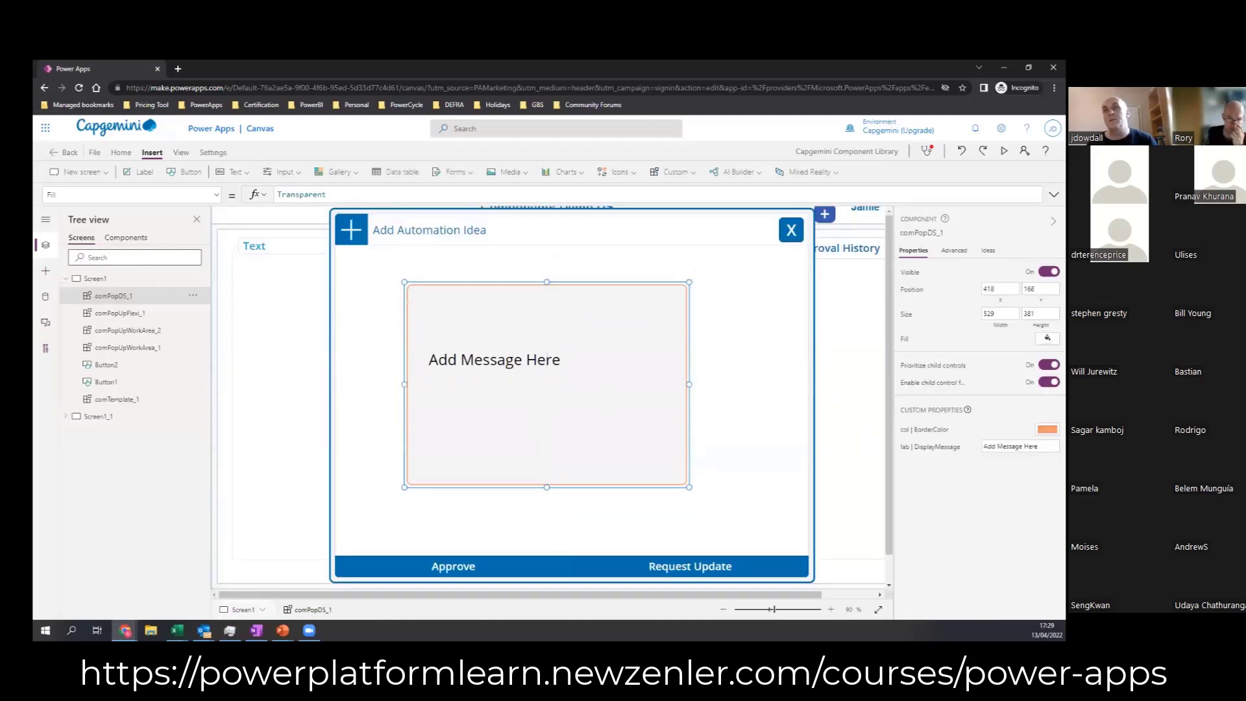
drag(1041, 447, 998, 447)
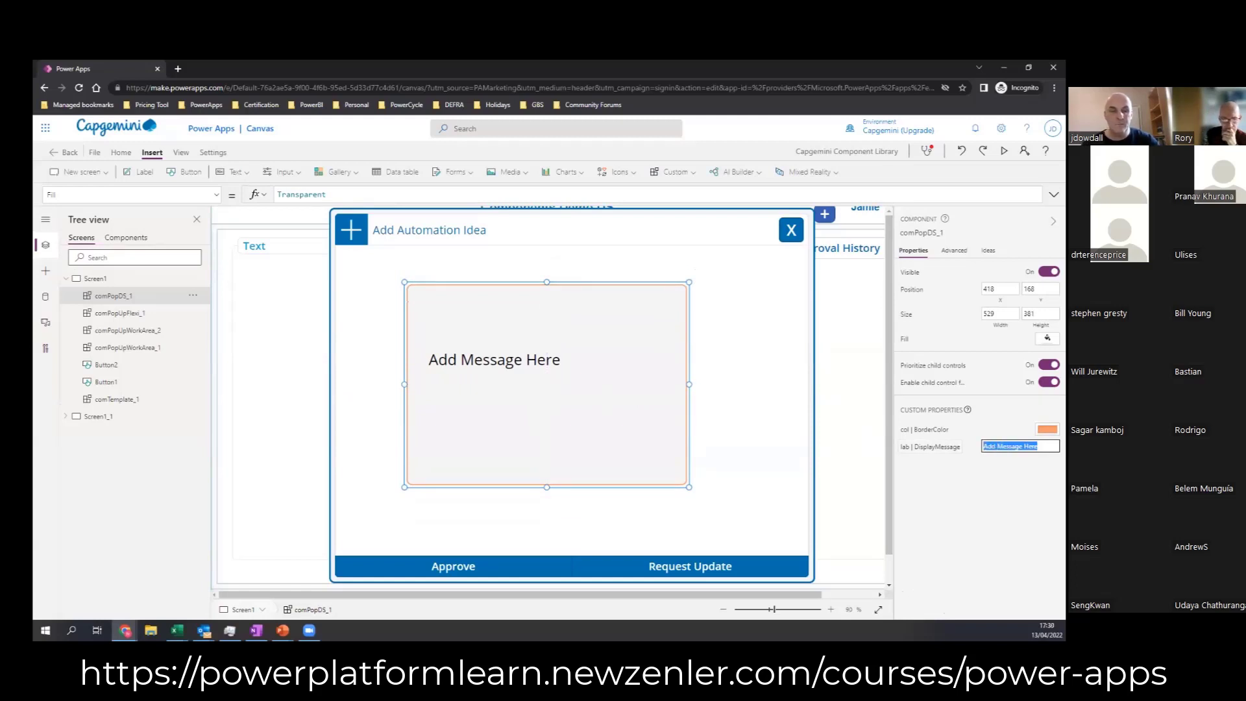
text(Are you sure you)
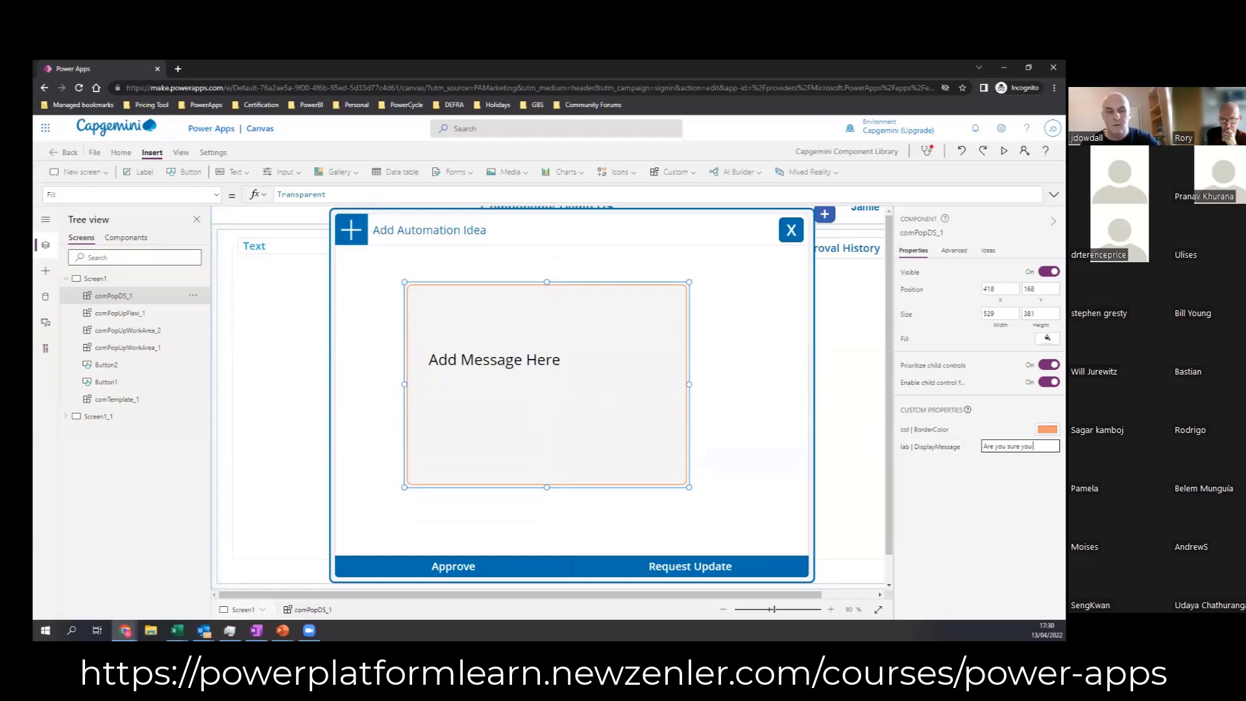
text( wish to delete)
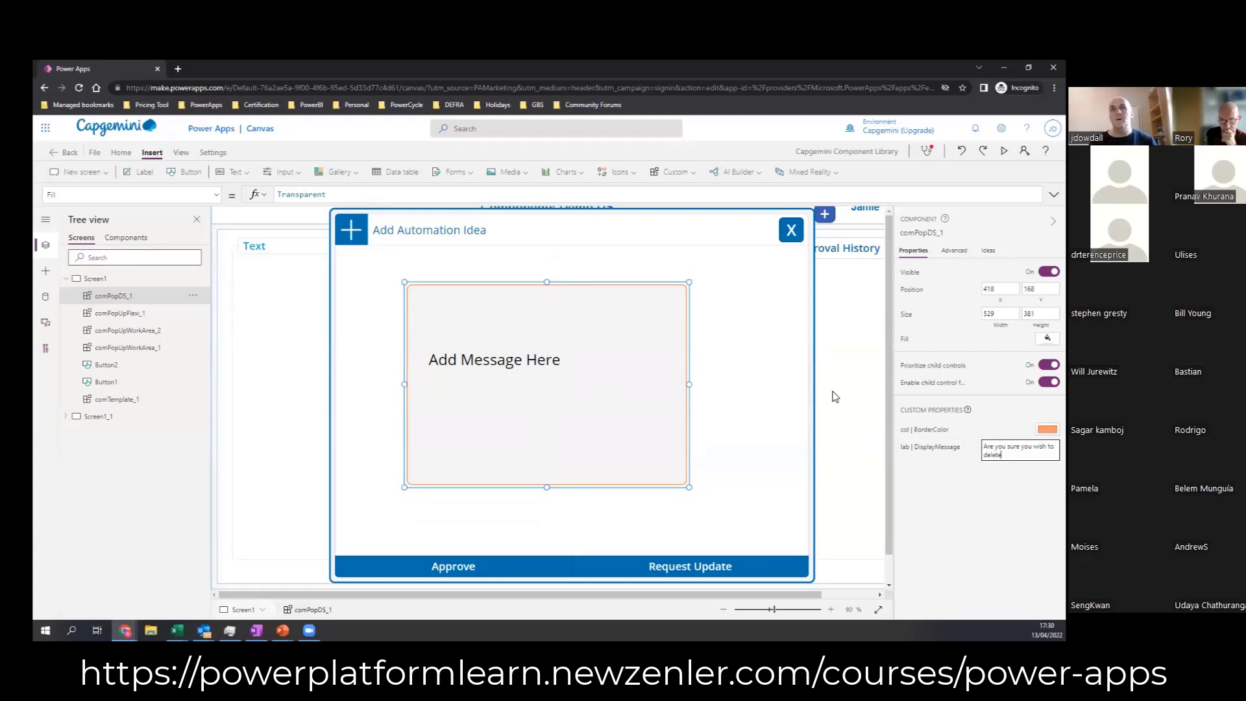
click(751, 392)
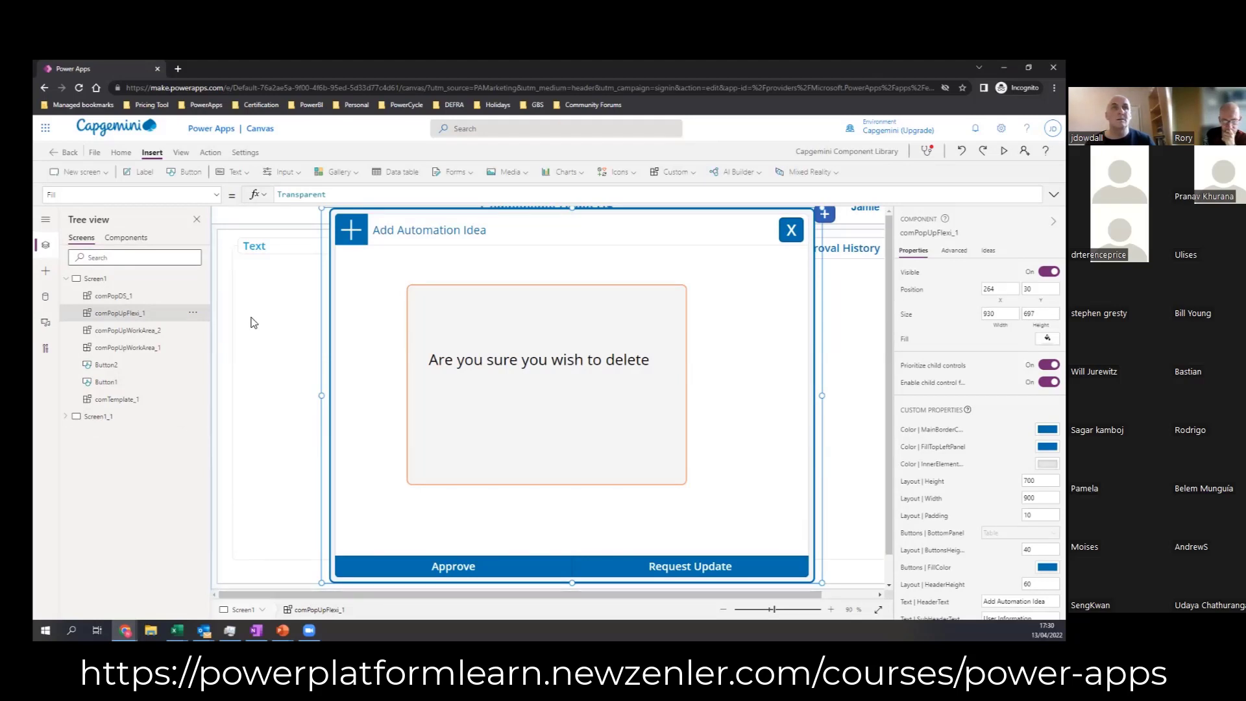
Step: Review the pop-up on Screen1 against its comPopDS component design, finishing in the comPopDS component
click(185, 400)
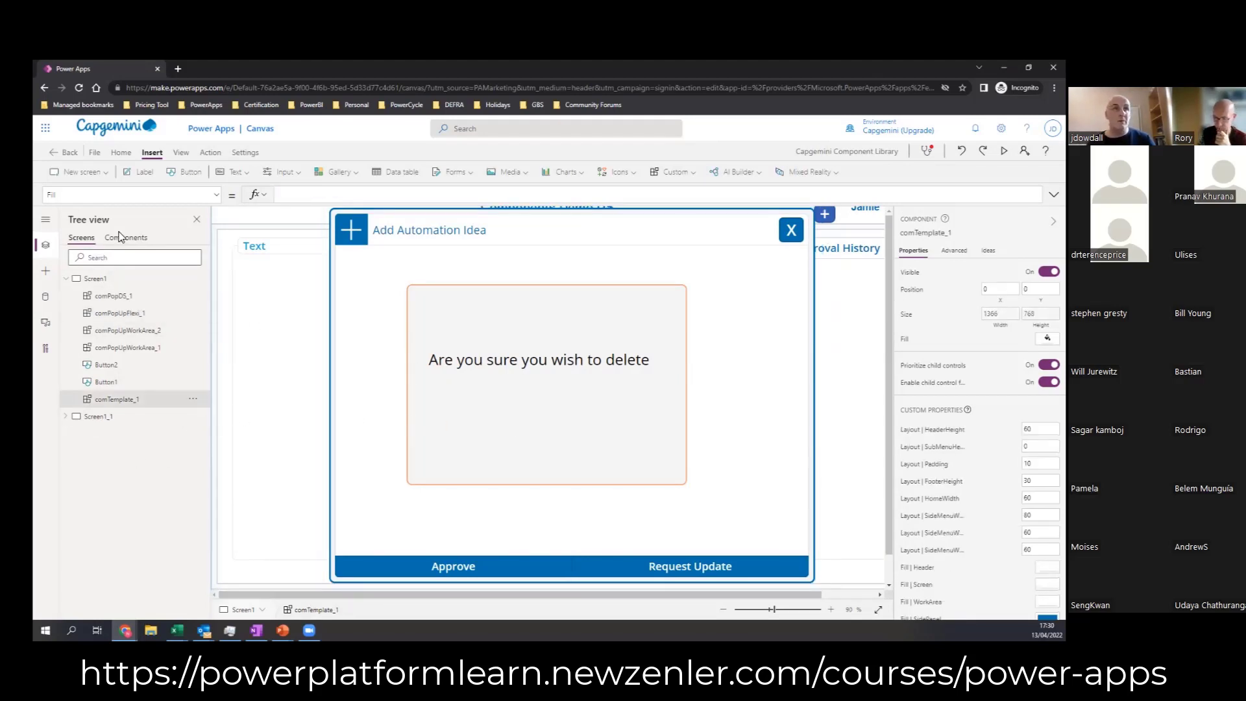
click(723, 609)
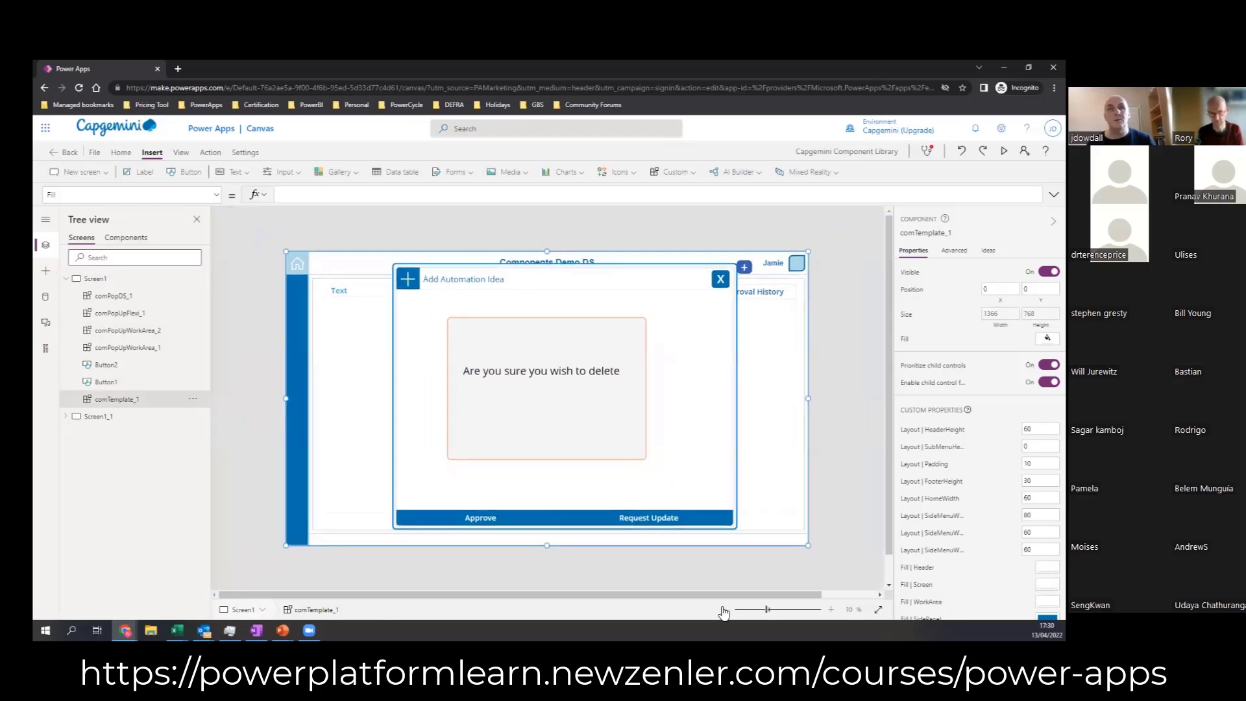
click(129, 238)
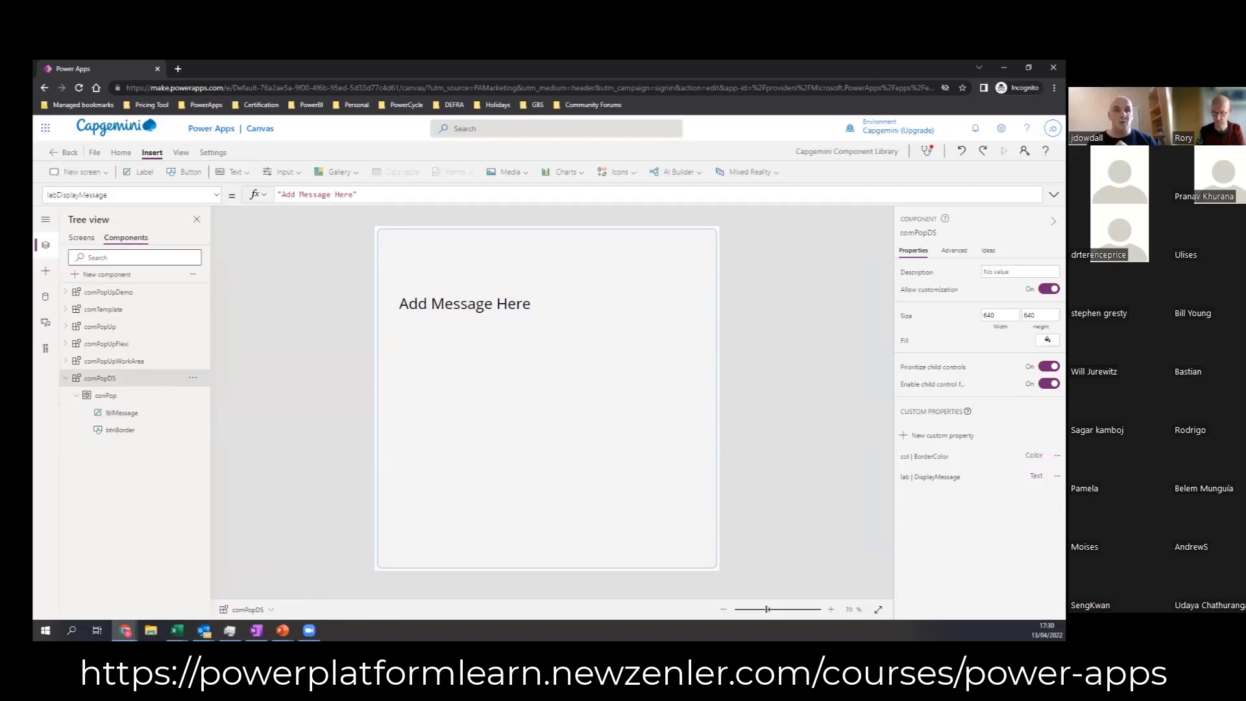
click(654, 507)
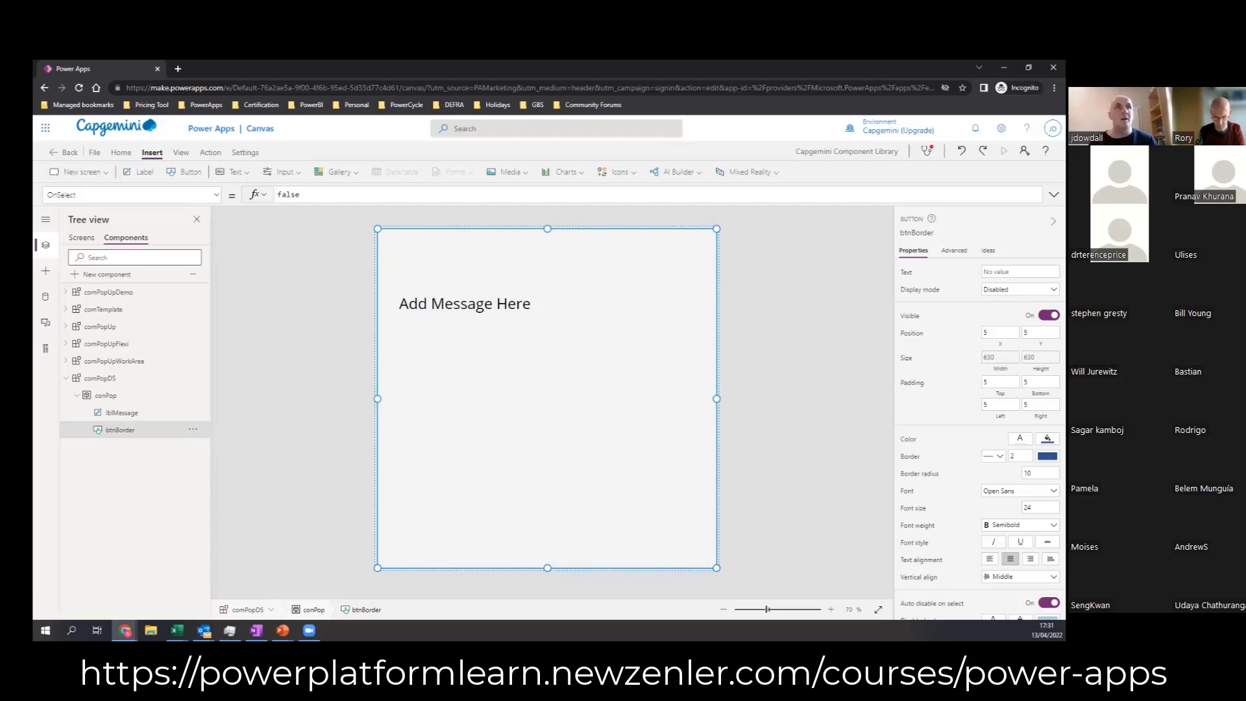
click(79, 236)
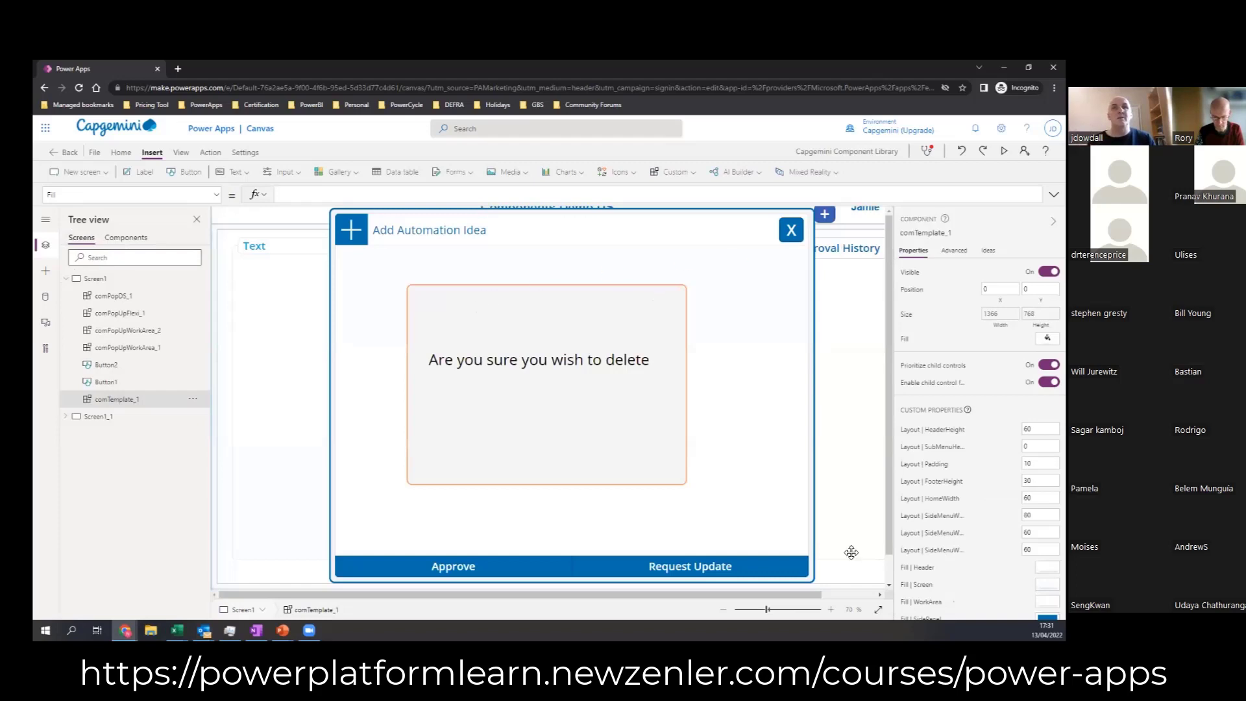
click(127, 238)
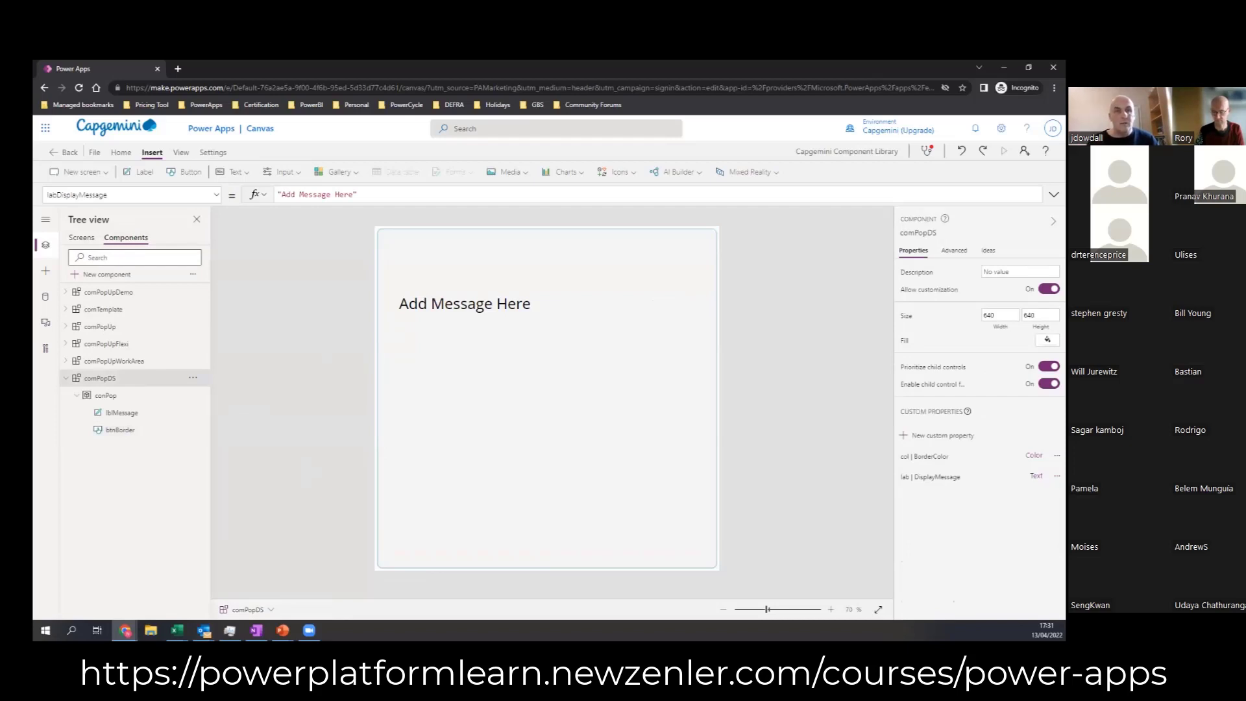
Step: Insert a blank horizontal gallery into comPopDS's conPop container and shrink it to about 86 high along the pop-up's lower edge
click(509, 468)
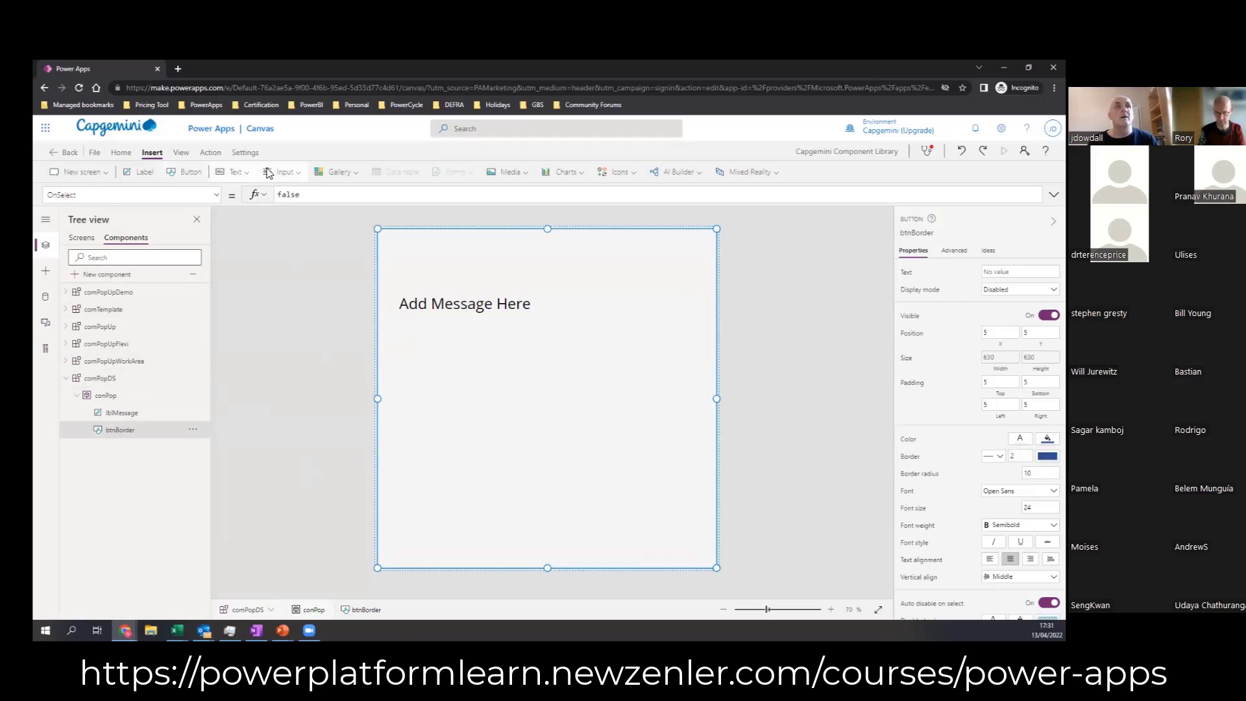
click(336, 171)
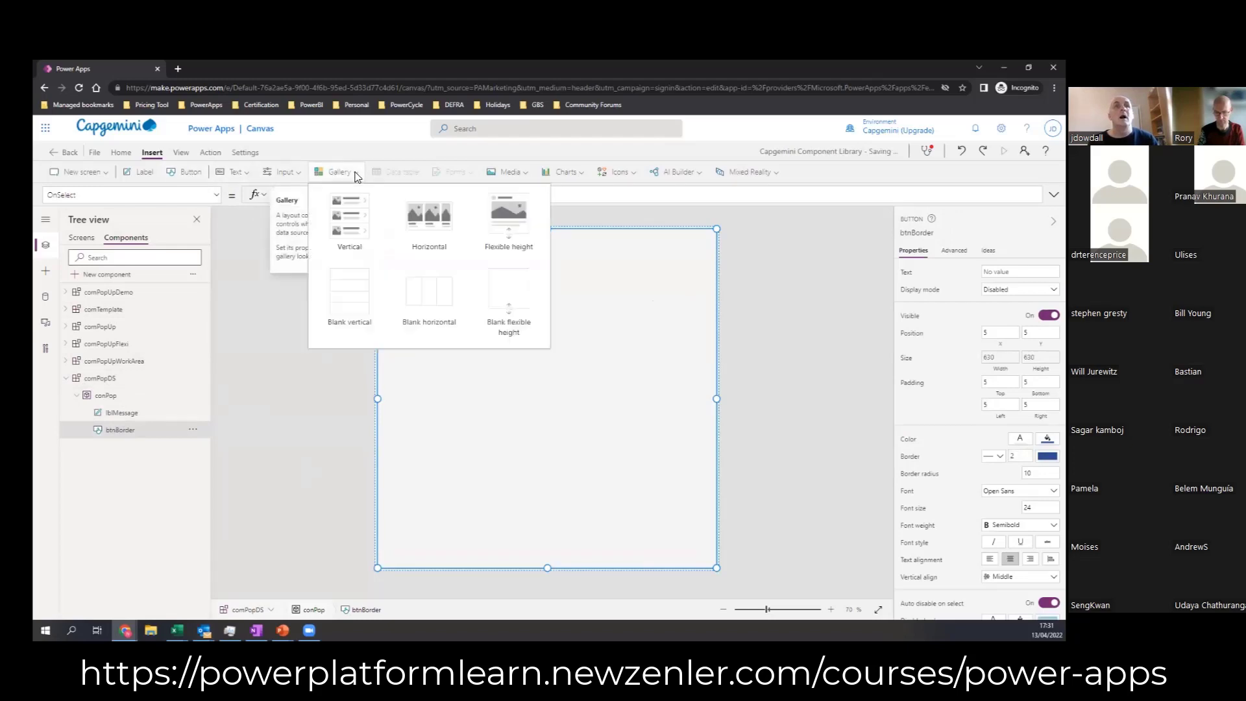
click(419, 293)
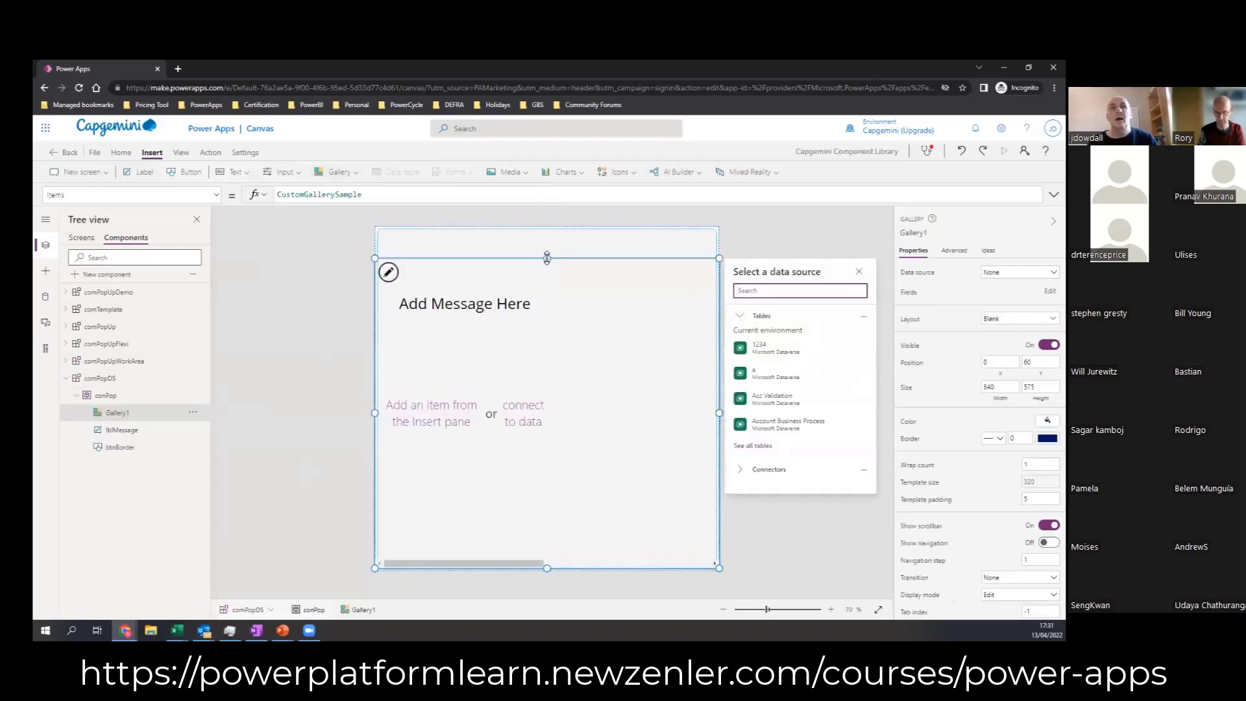
drag(548, 258, 548, 521)
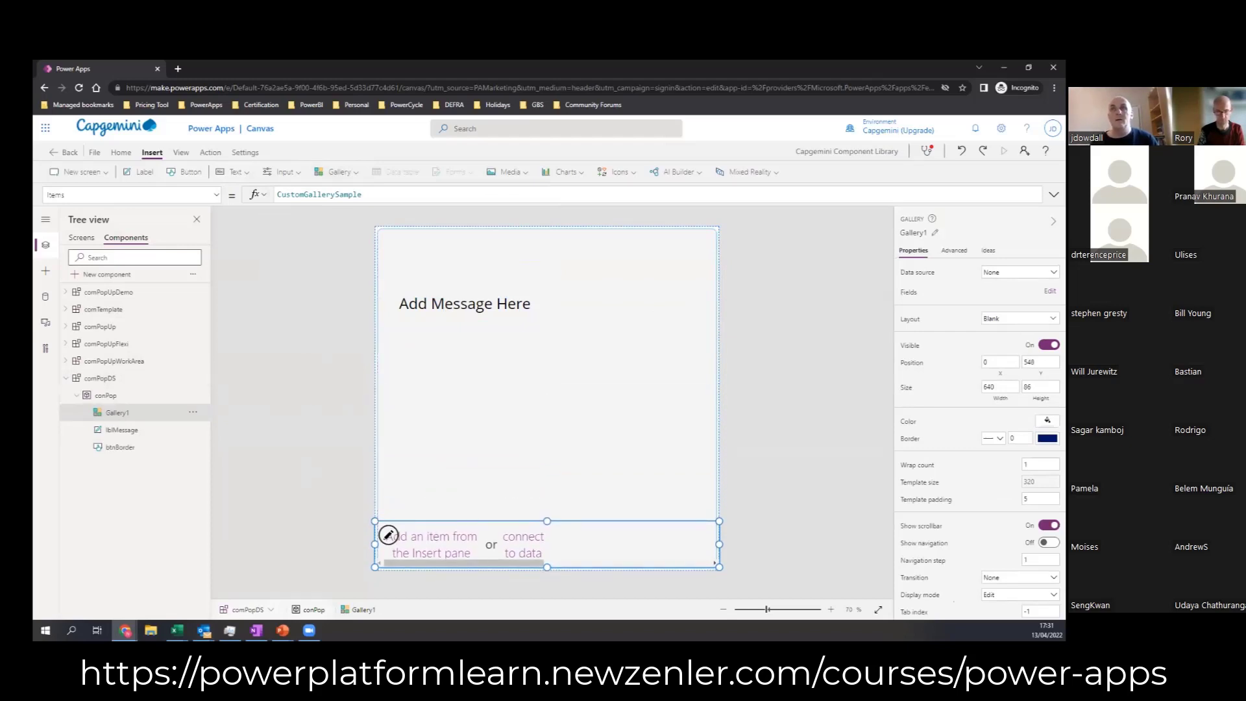
Step: Try to rename the new gallery as galBottomButtons
click(914, 233)
text(galBottomButtons)
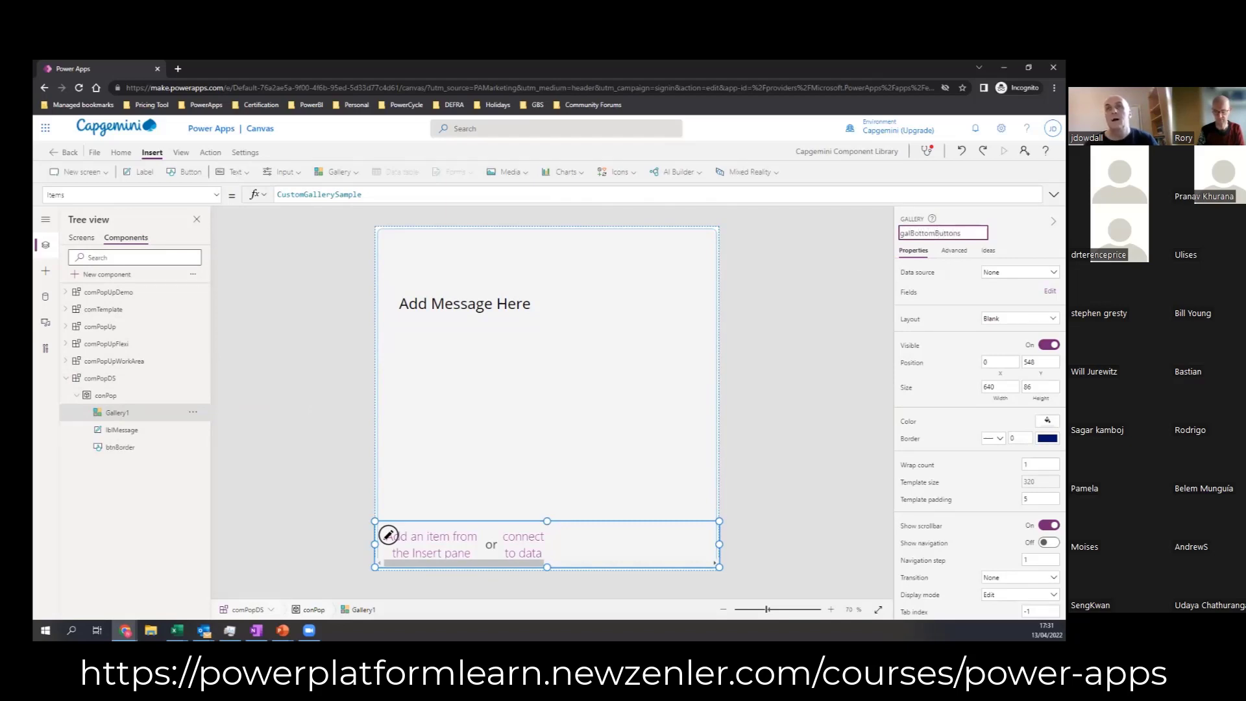
click(798, 305)
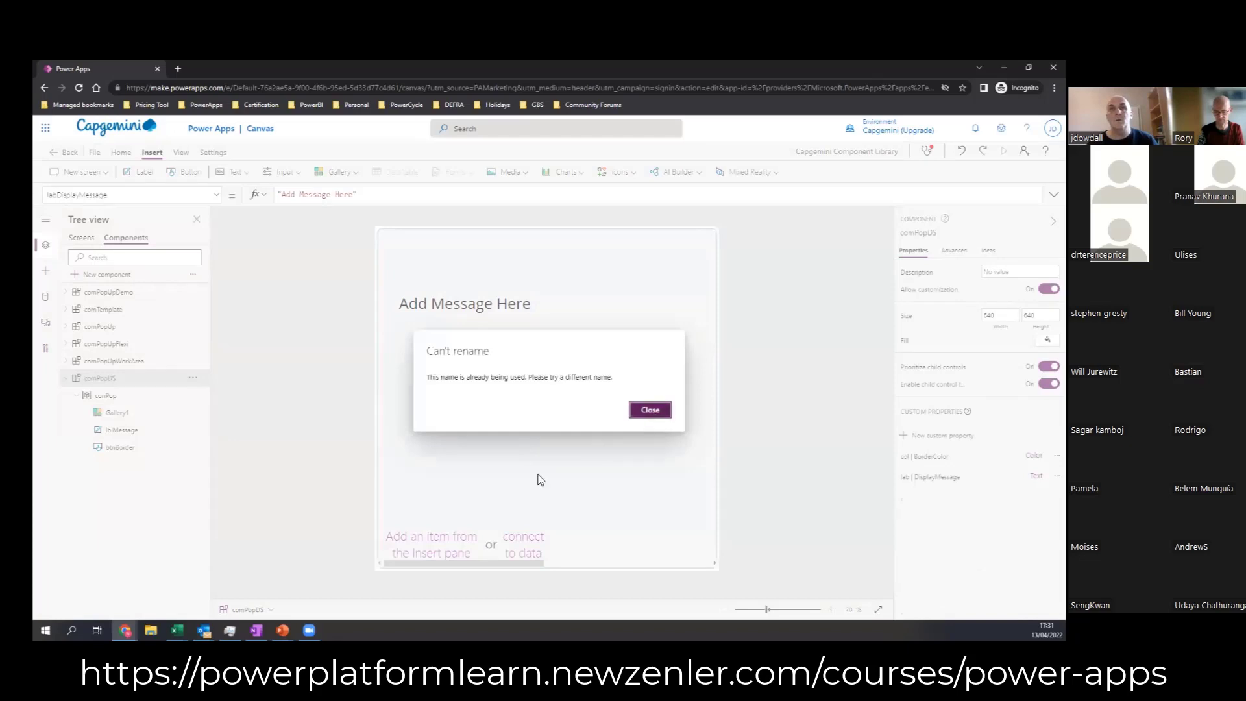
click(539, 500)
click(573, 489)
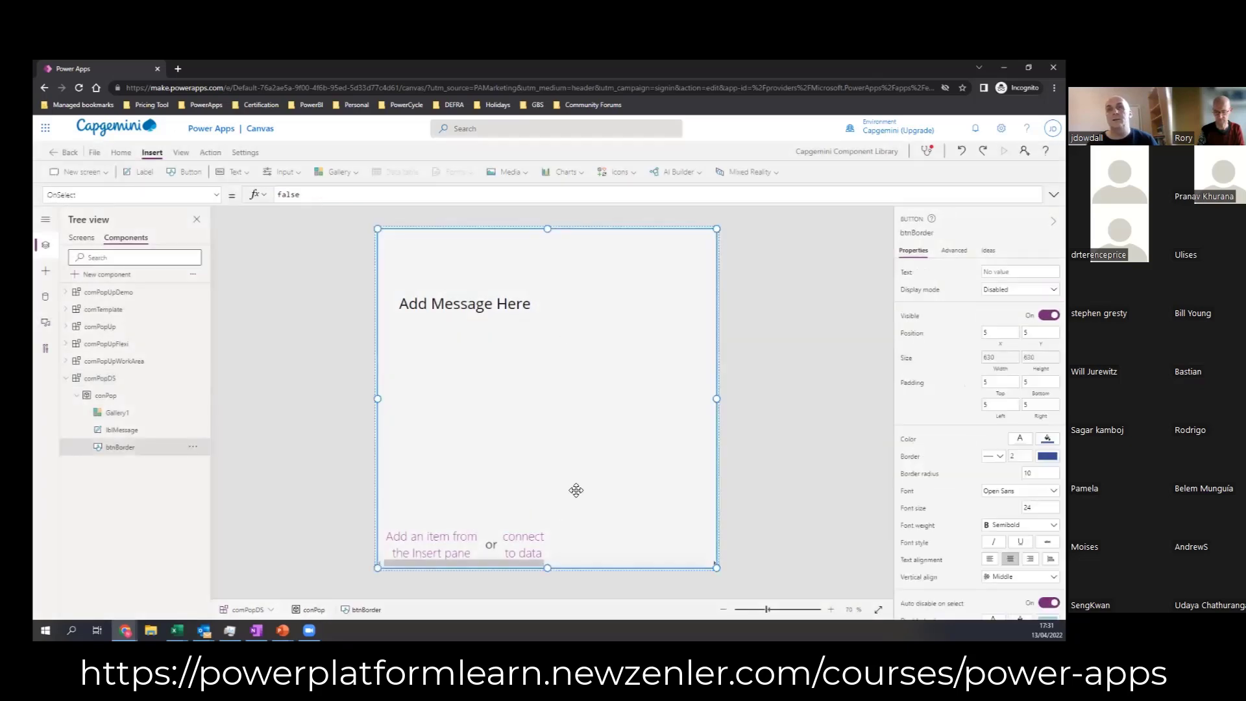
Step: Rename the gallery in comPopDS as galBottomButtonsDS
click(120, 414)
double_click(121, 414)
text(galBottomBu)
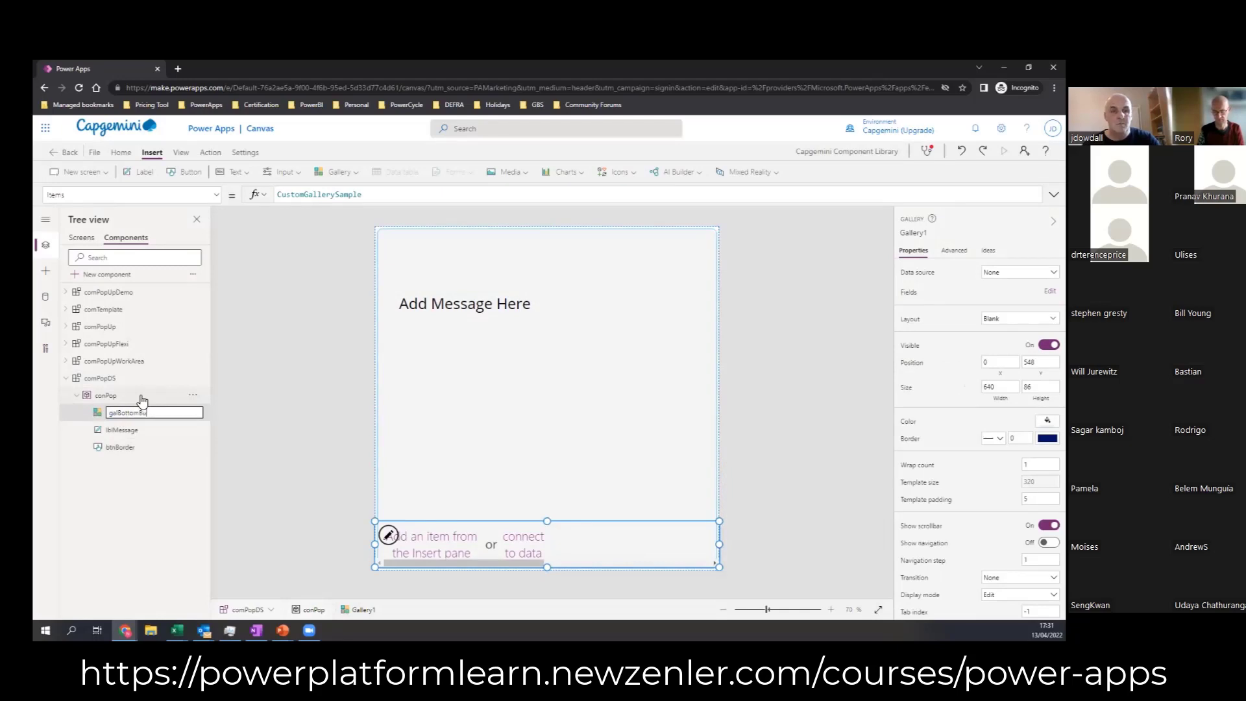
text(ttonsD)
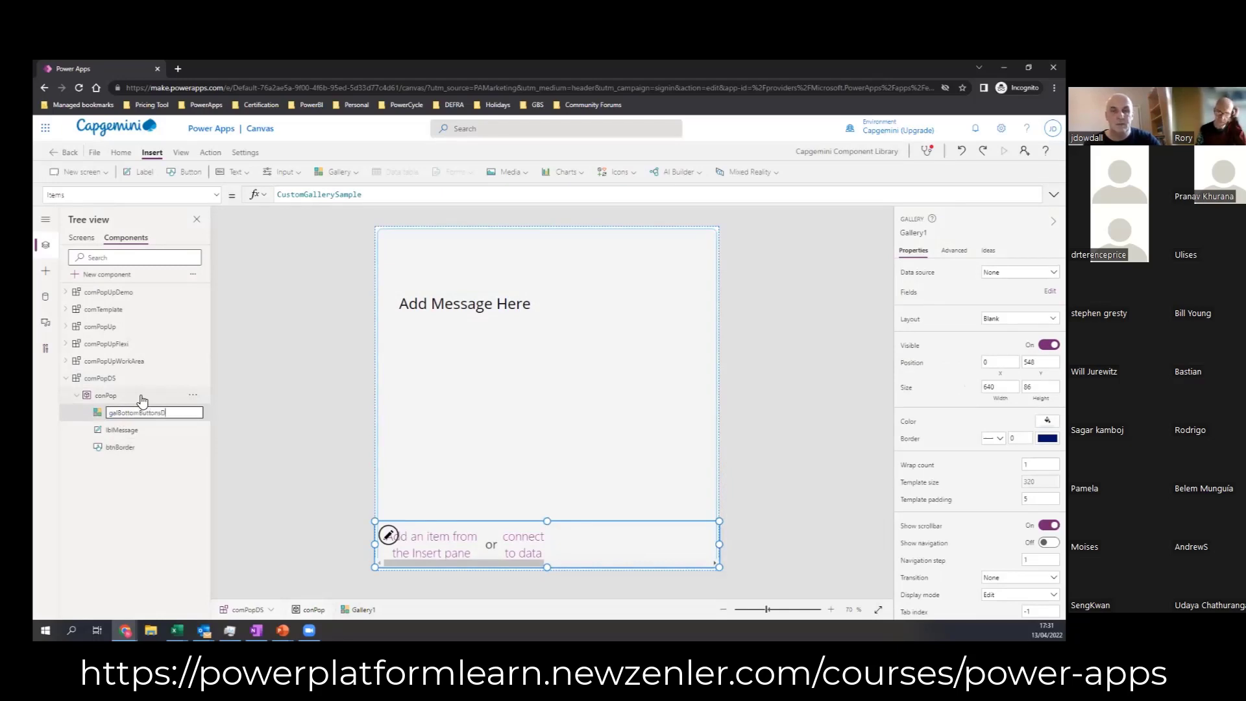
text(S)
click(306, 406)
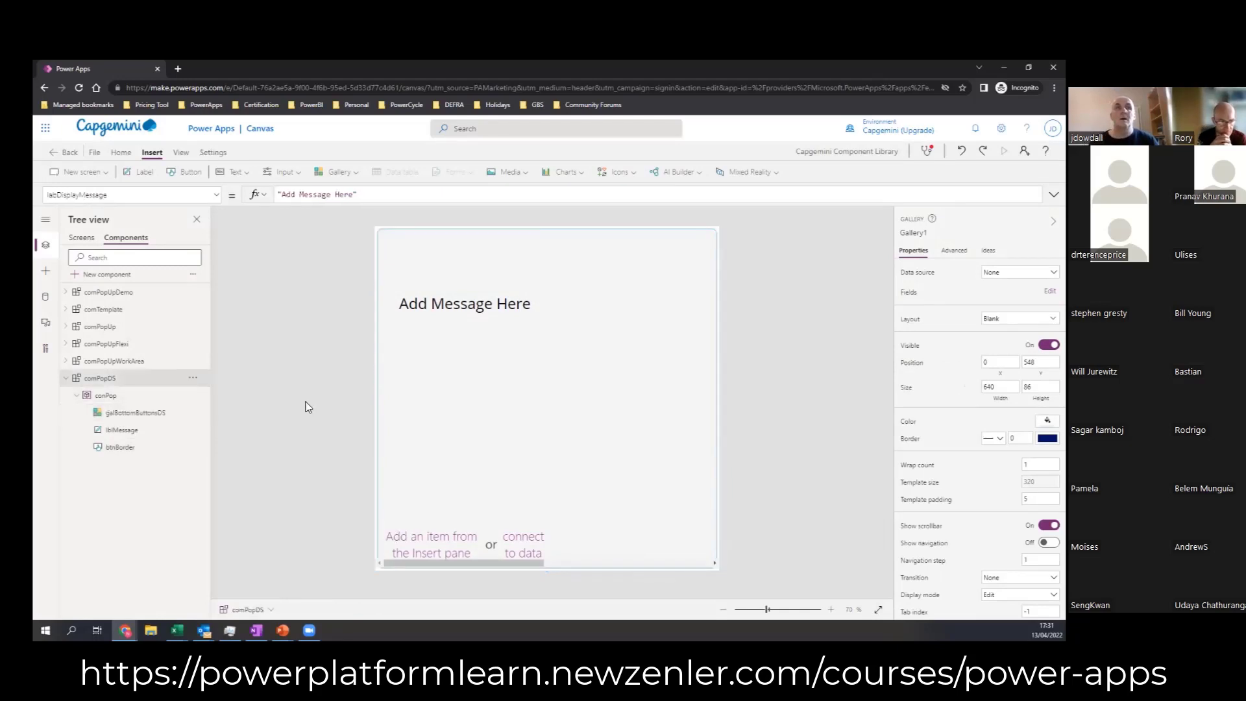
Step: Move galBottomButtonsDS up to about Y 382 and set its X formula to btnBorder.X
click(557, 551)
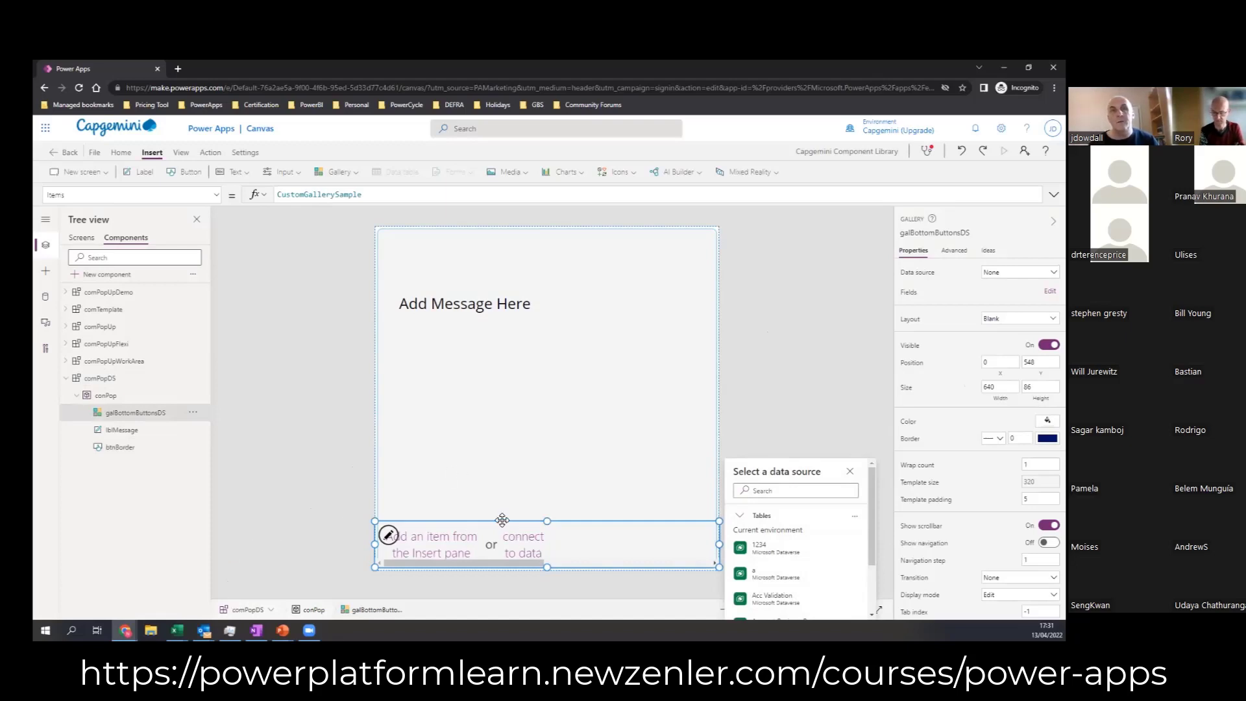
drag(503, 523, 516, 463)
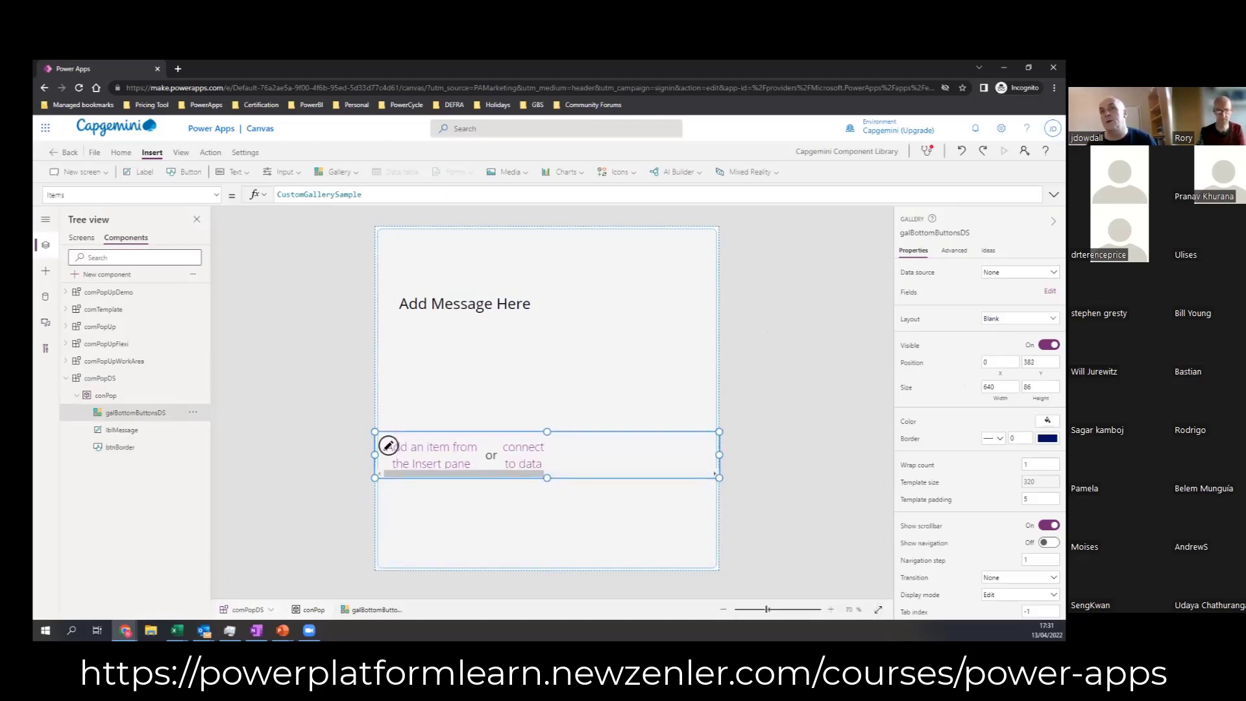
click(999, 362)
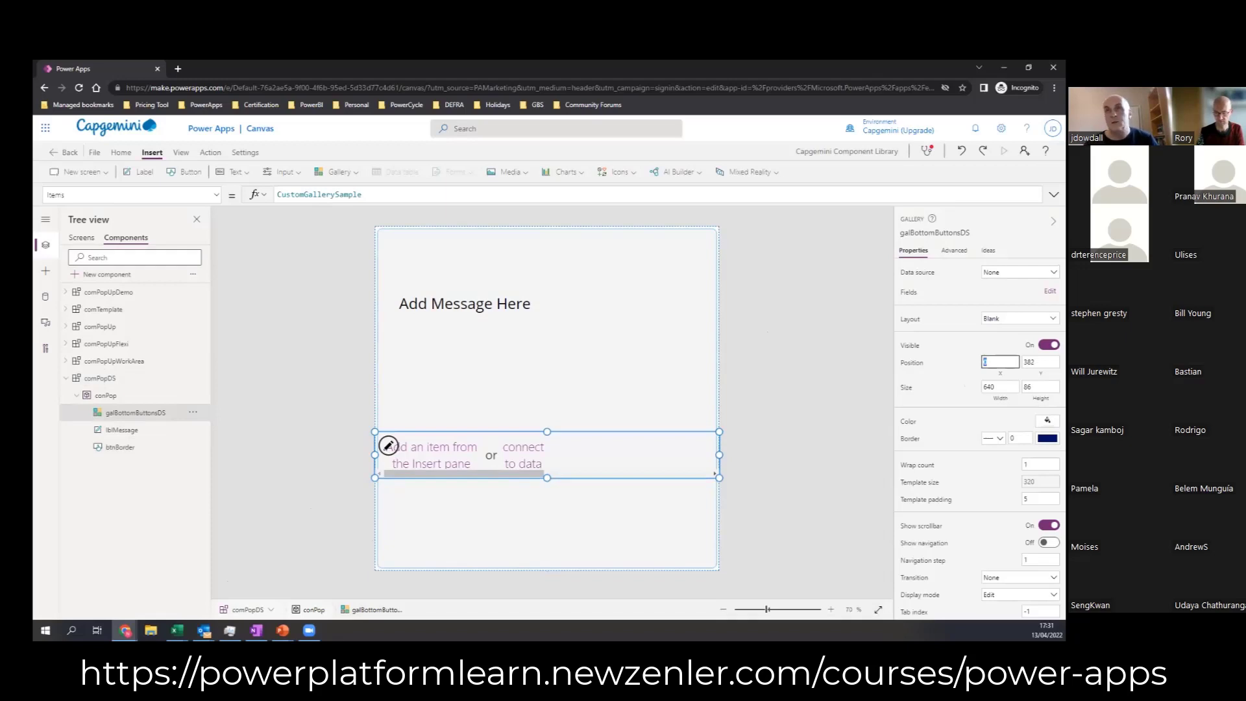
click(286, 194)
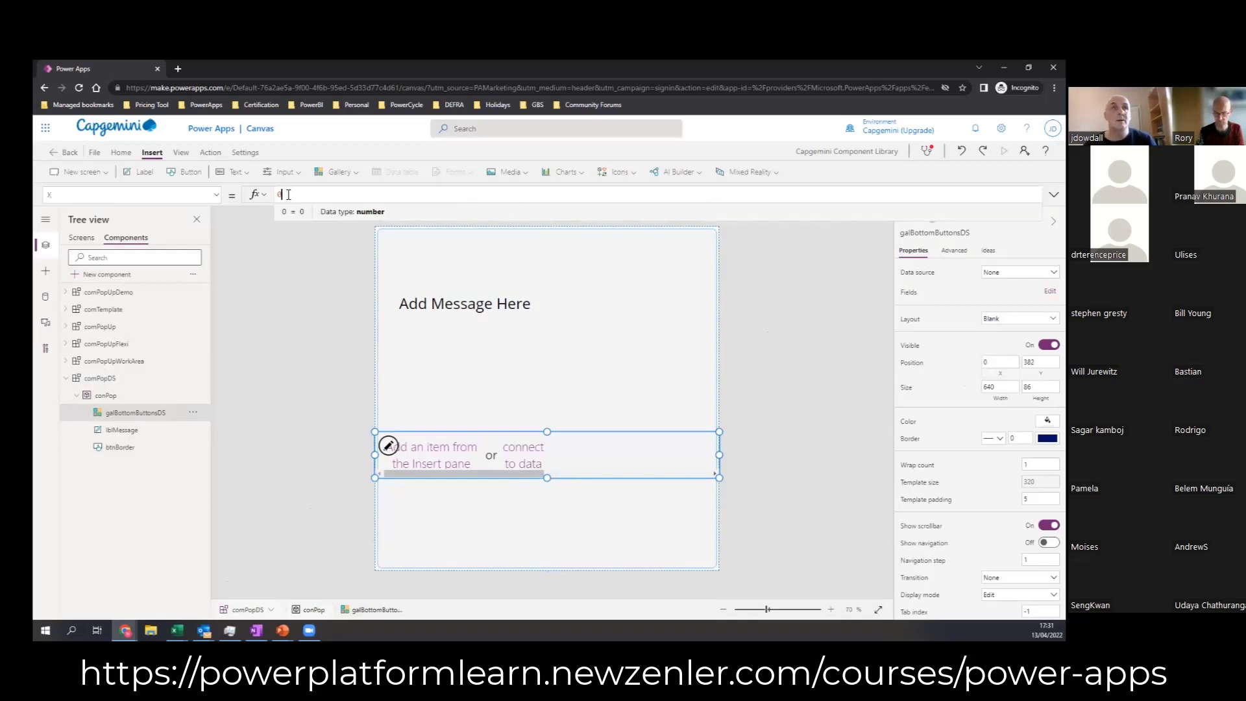
drag(288, 195, 274, 189)
text(pare)
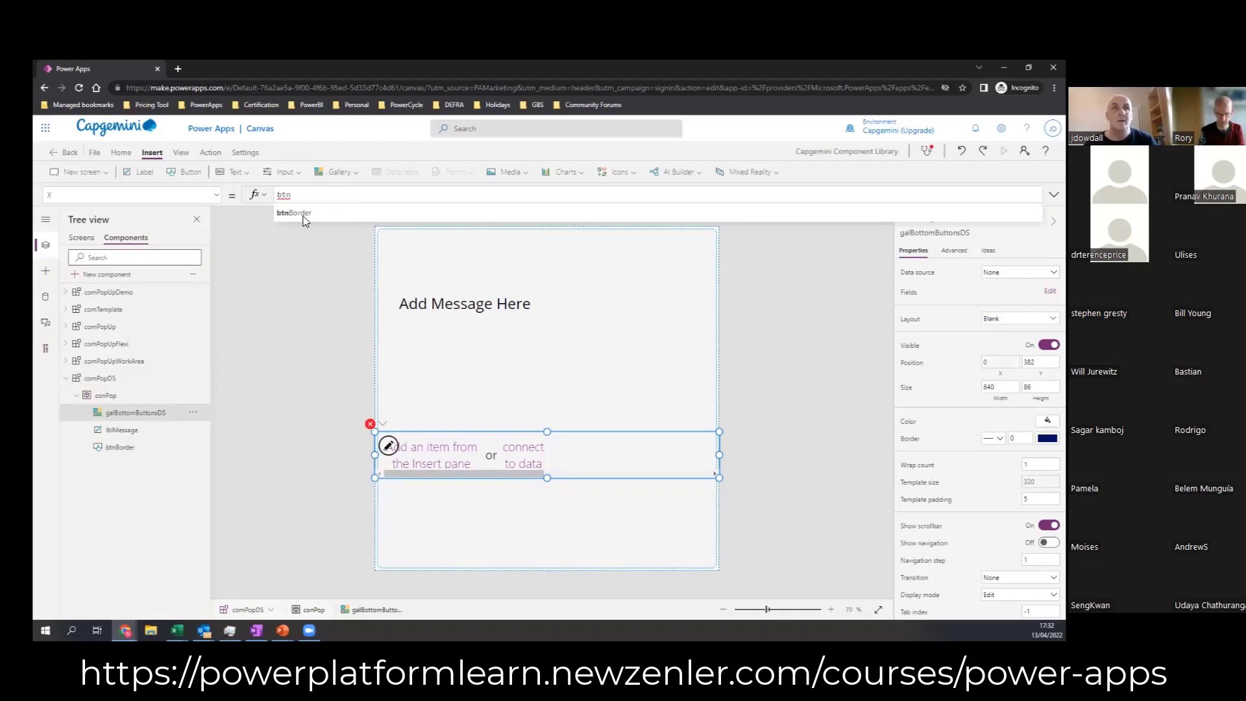
click(305, 213)
text(.)
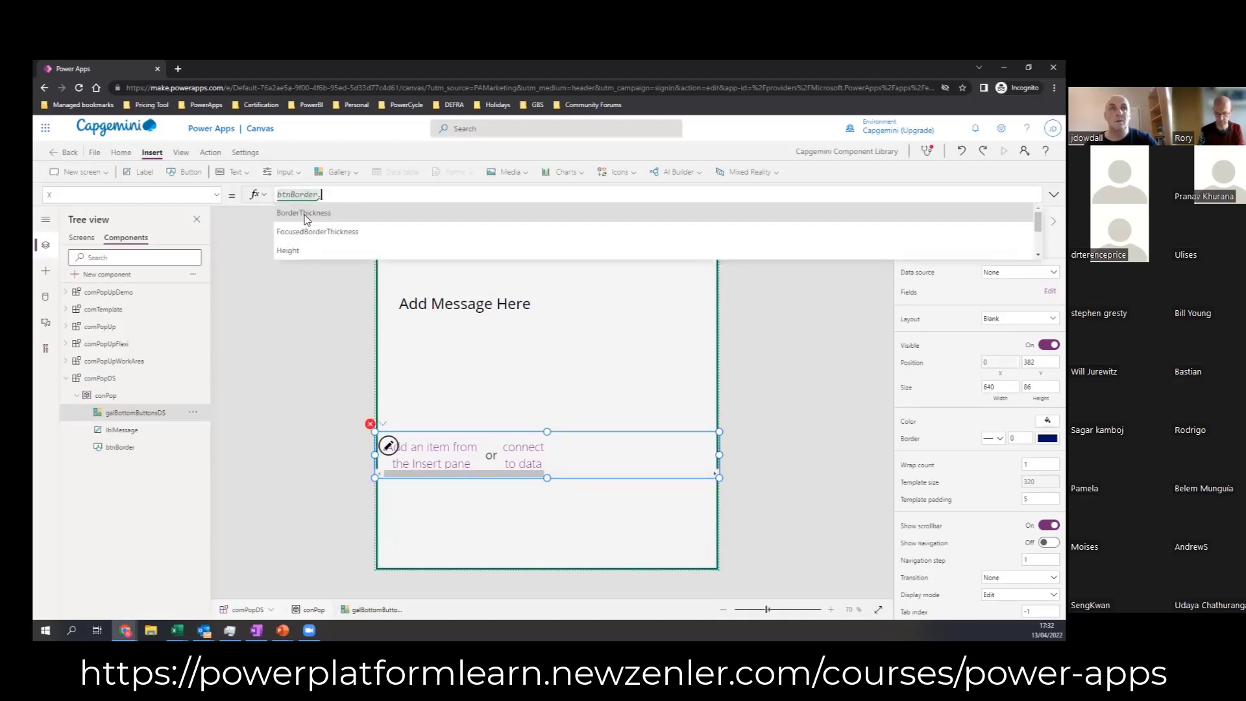
text(X)
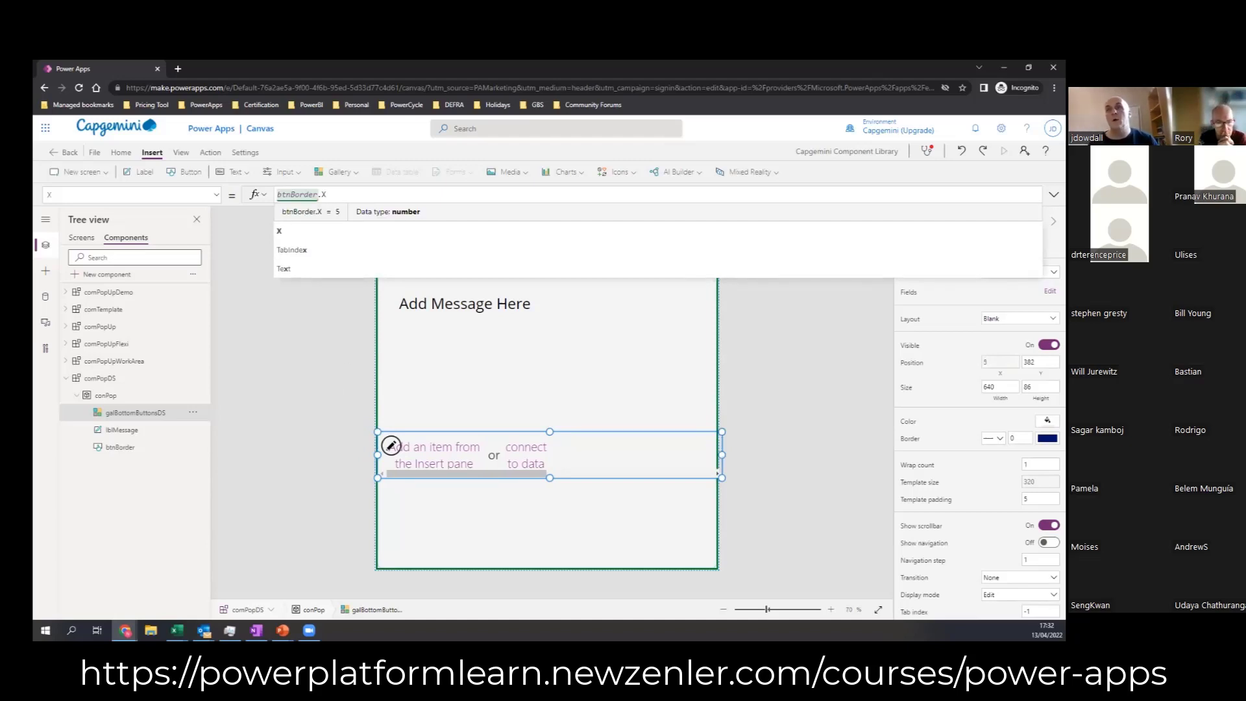
Step: Set galBottomButtonsDS's Y formula to btnBorder.Y+btnBorder.Height-Self.Height
click(1041, 369)
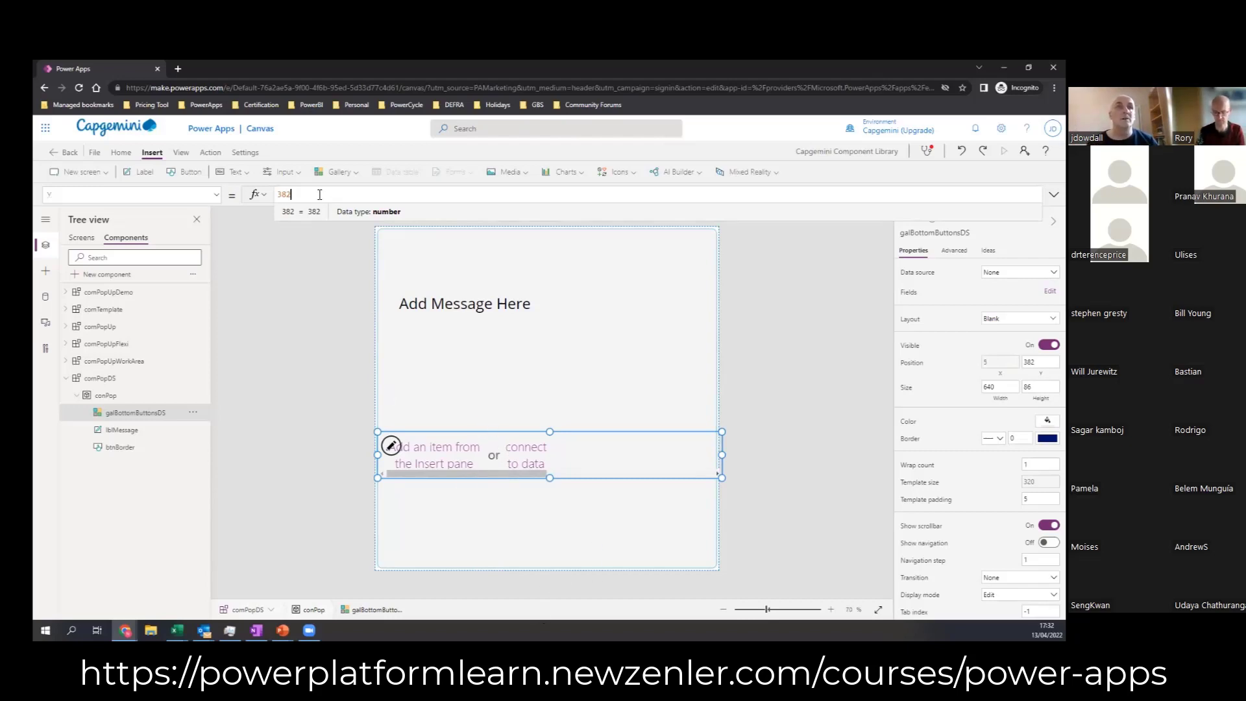
drag(318, 194, 221, 194)
text(btn)
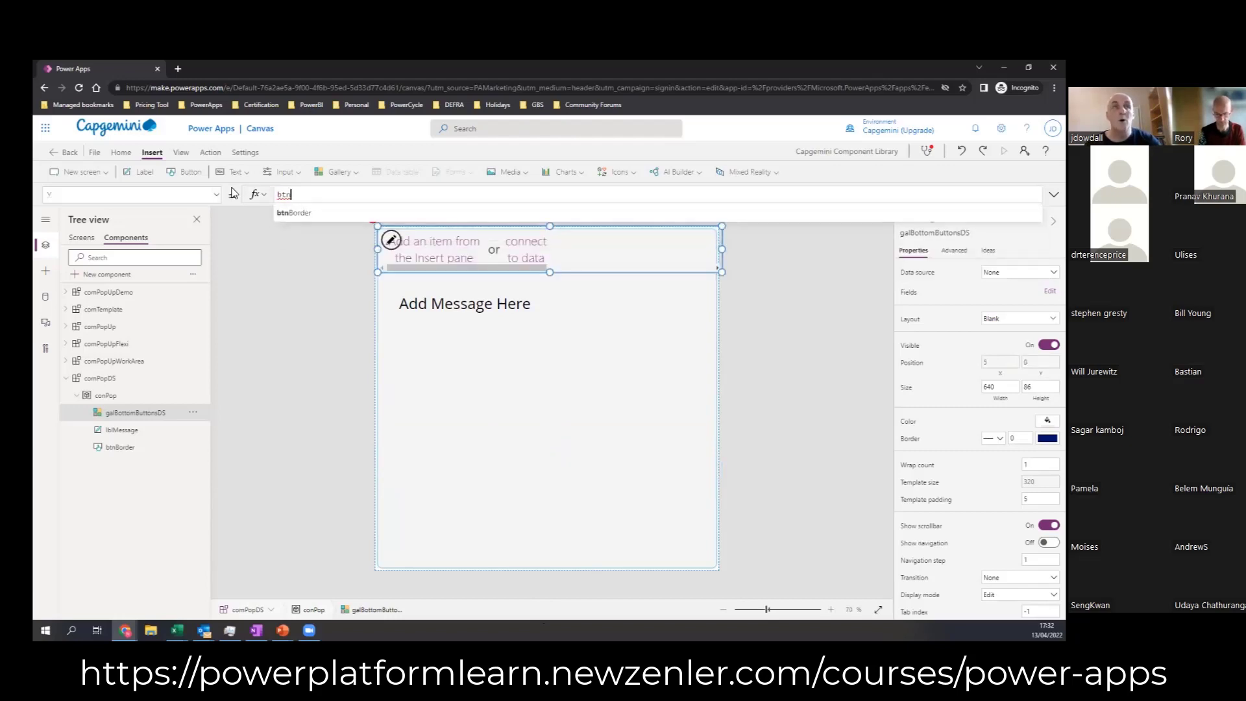
key(Tab)
text(.Y)
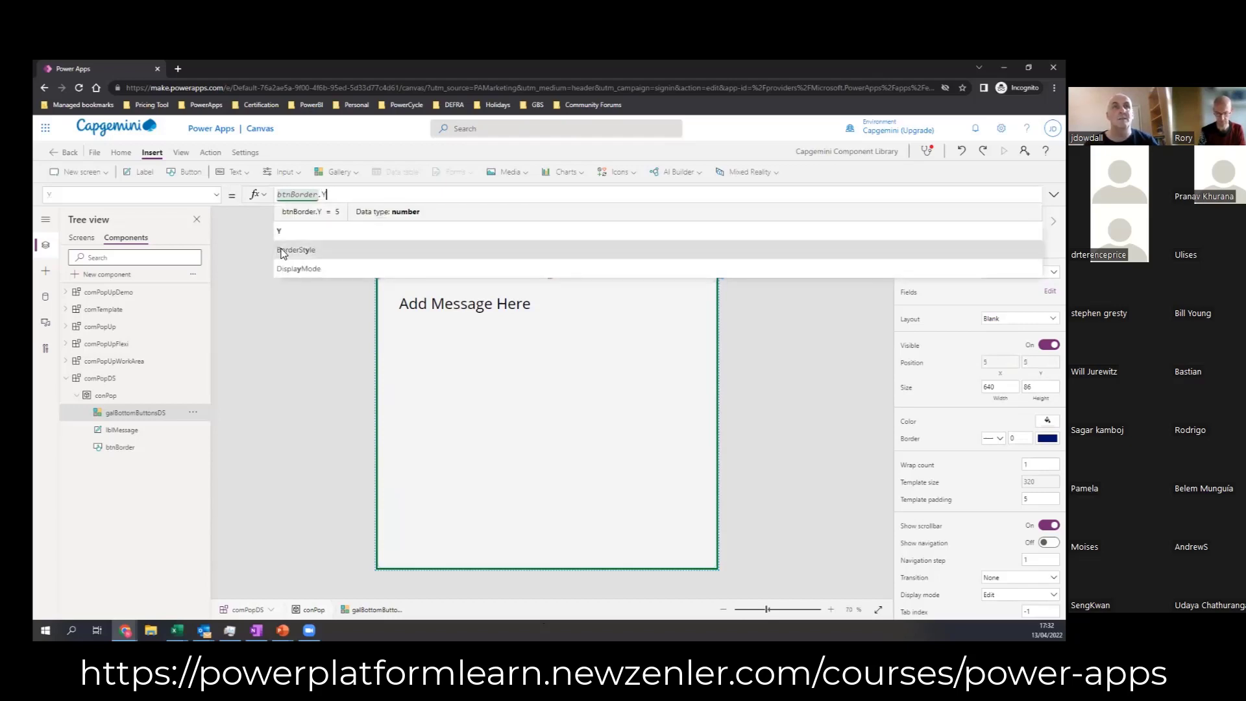
click(297, 234)
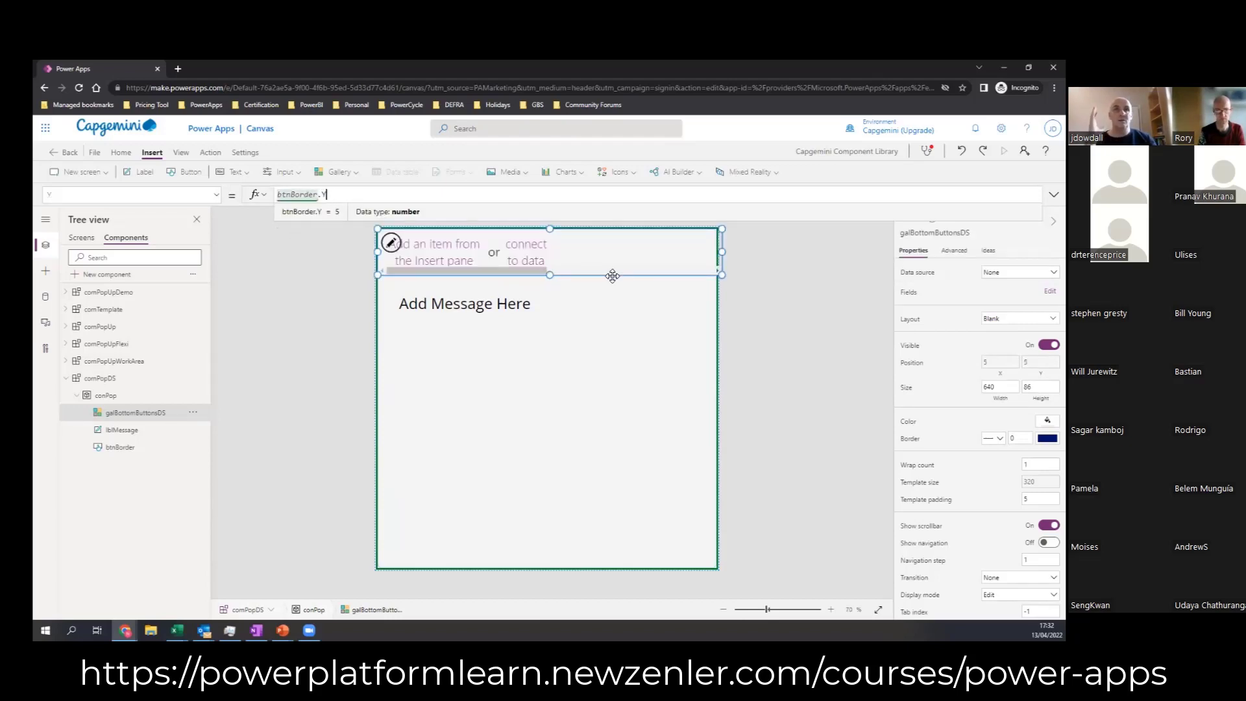
text(+)
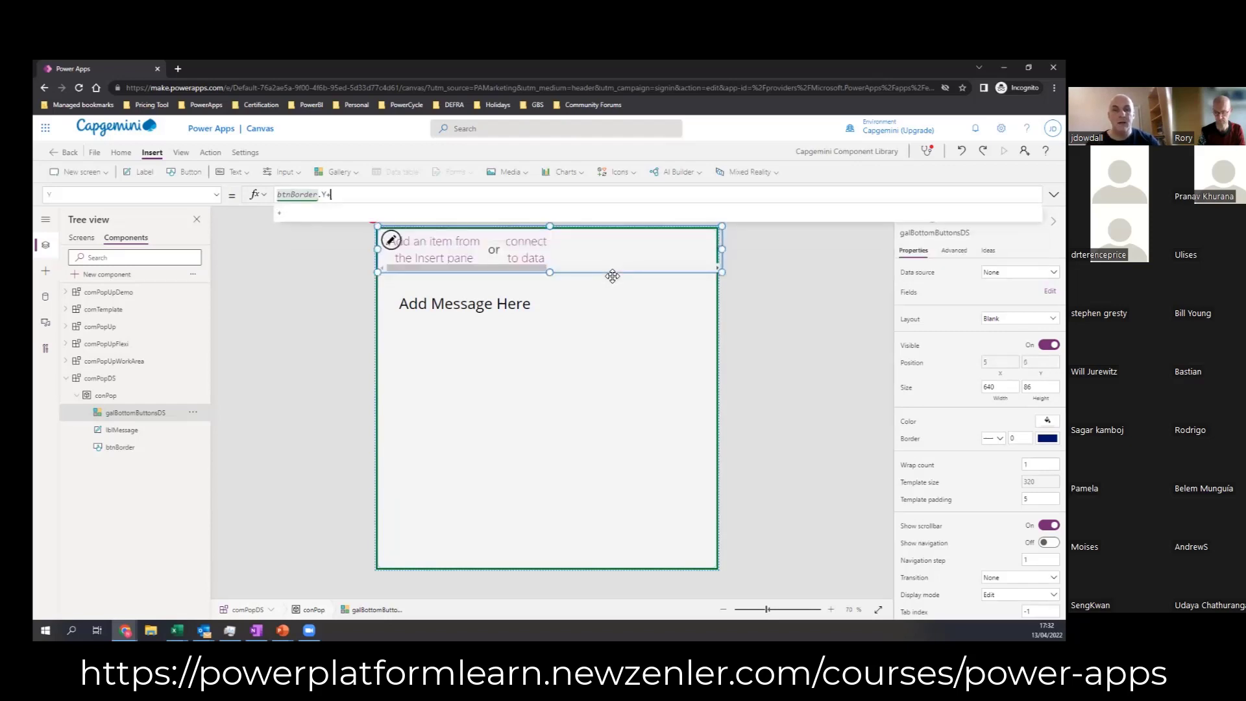
text(btn)
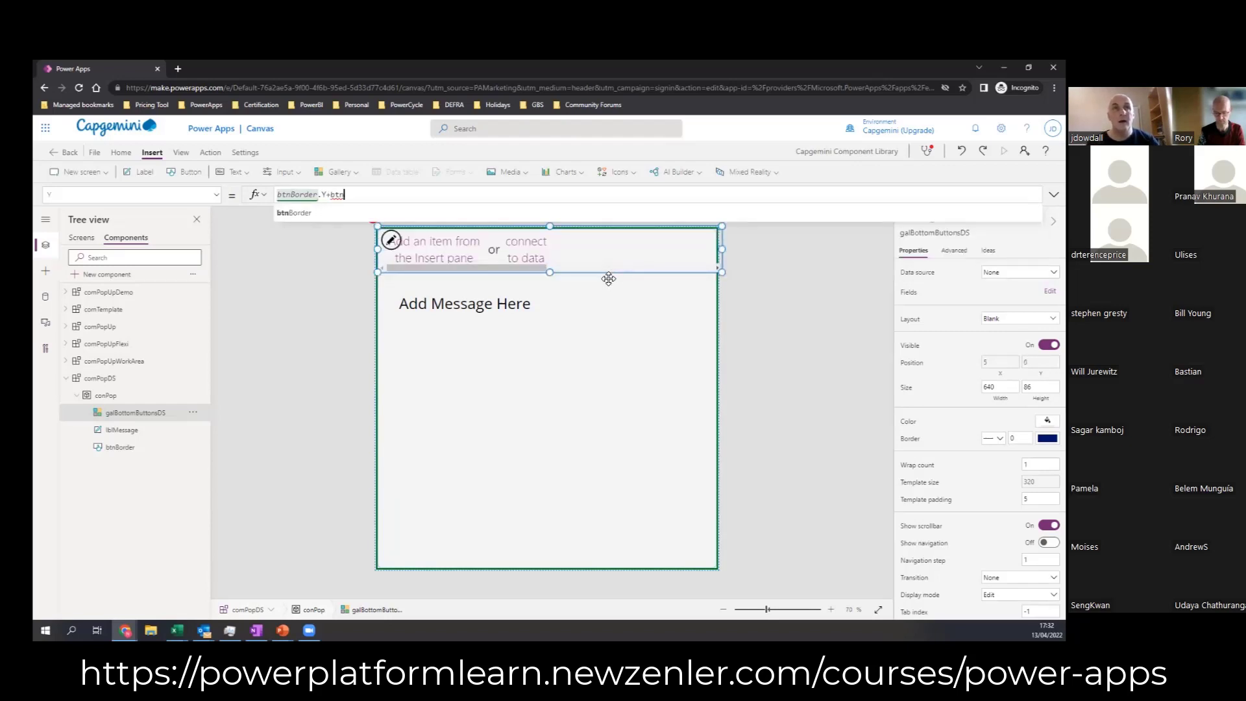
text(Border.)
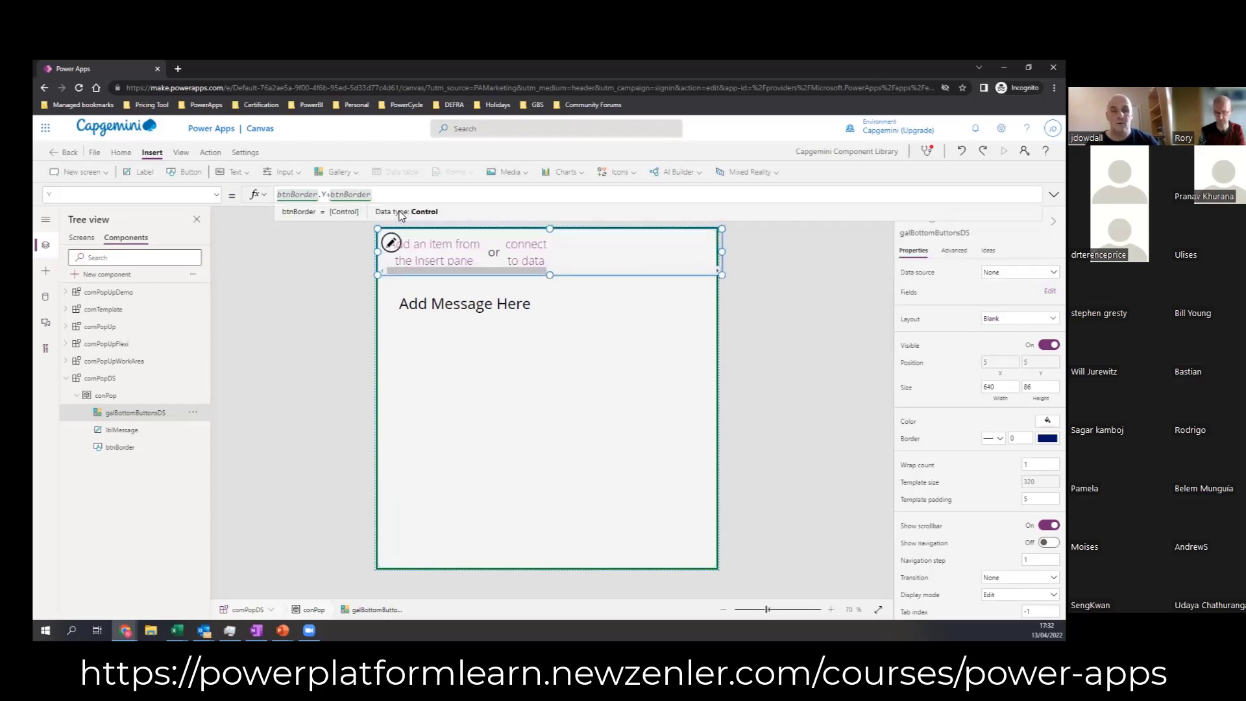
text(Height)
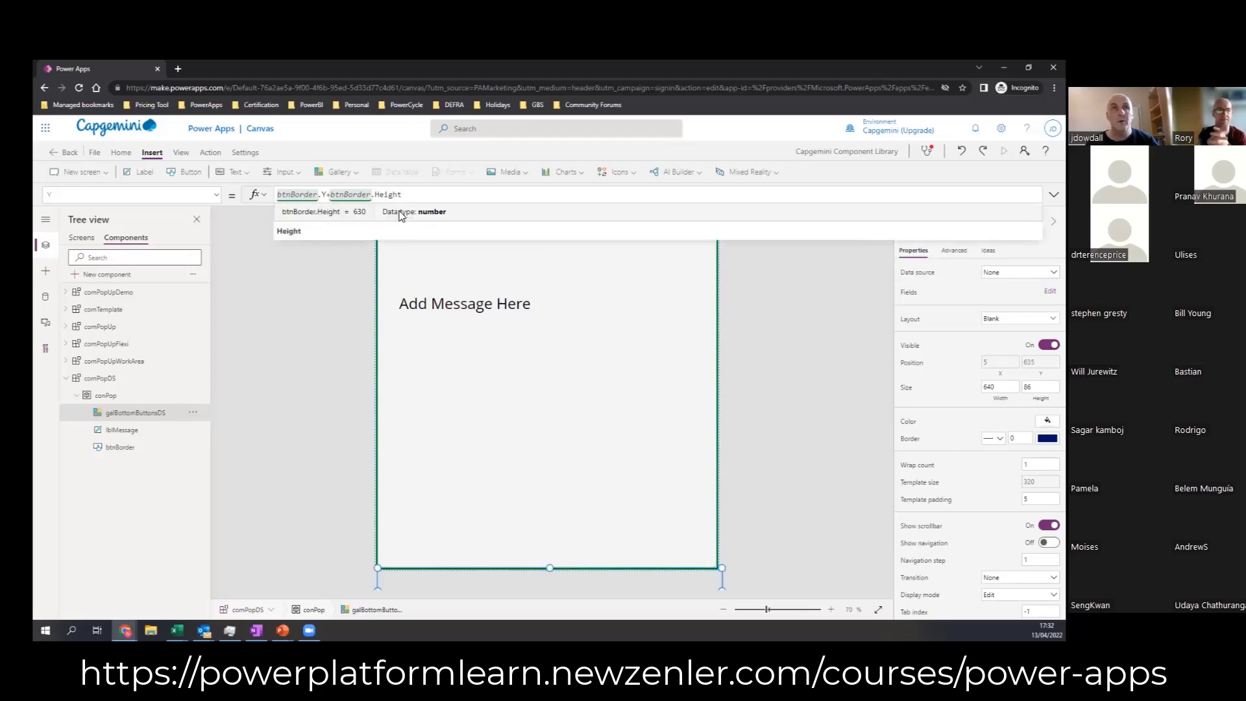
click(396, 233)
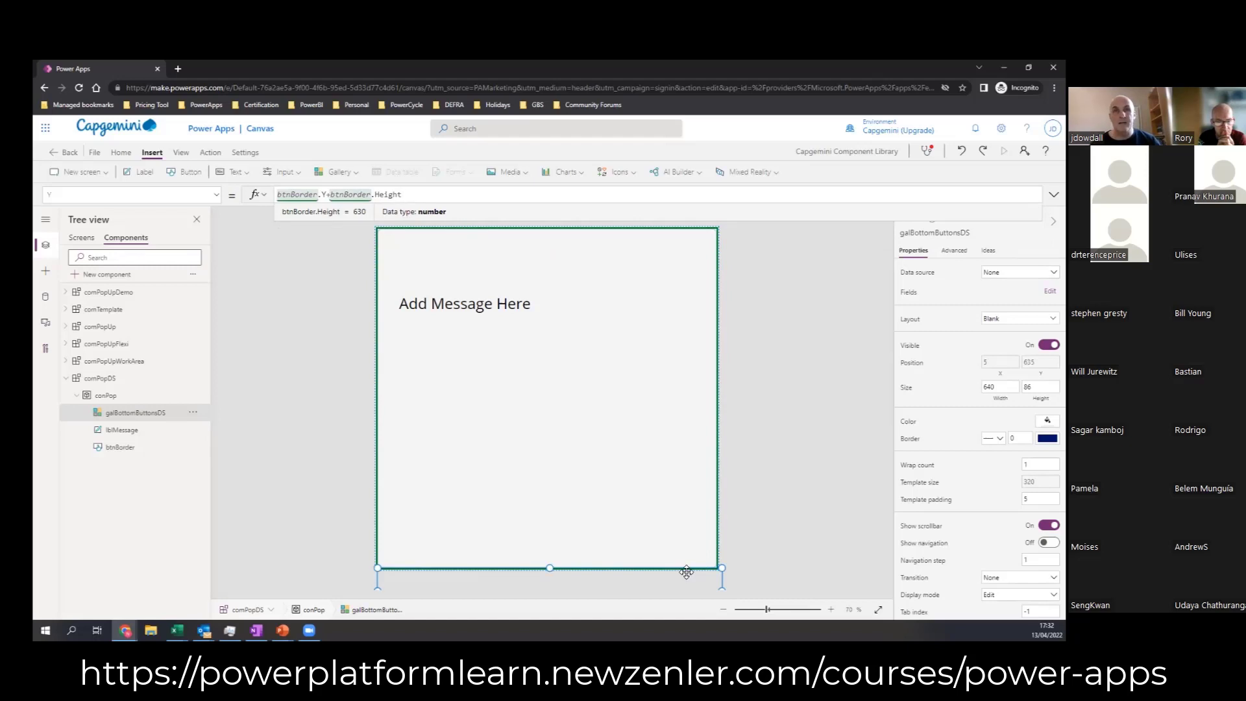
text(-)
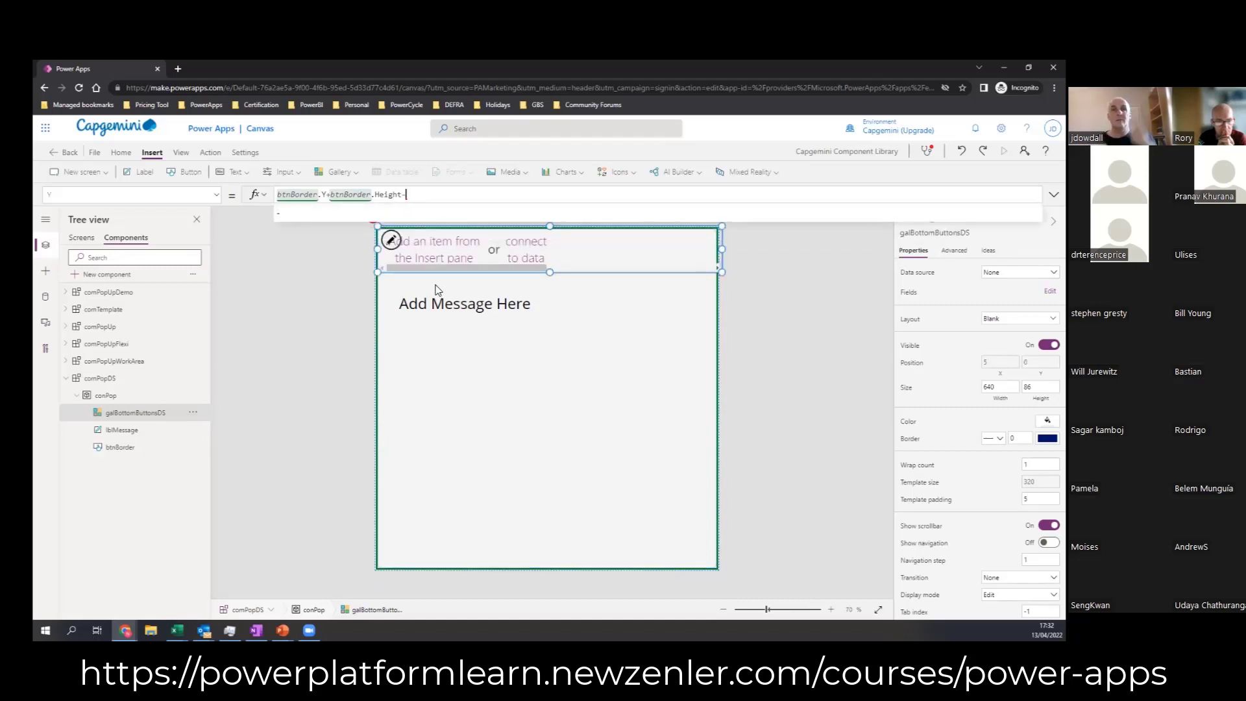
text(Self)
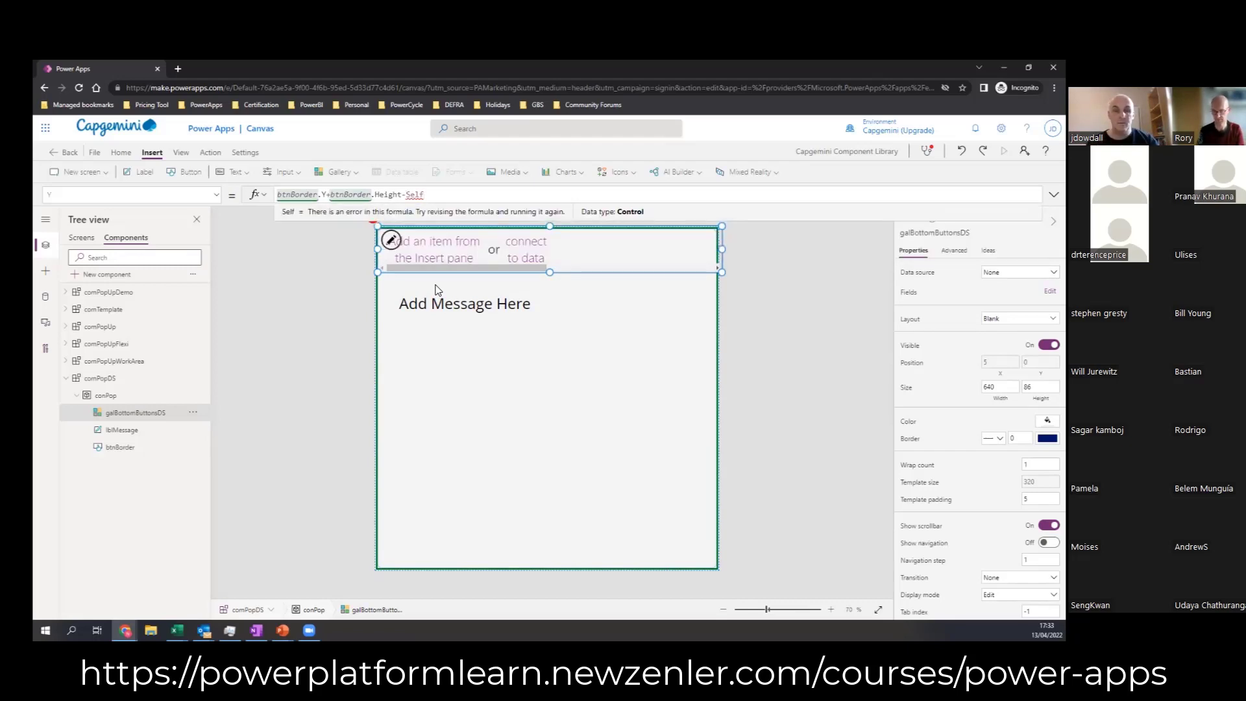
text(.Heig)
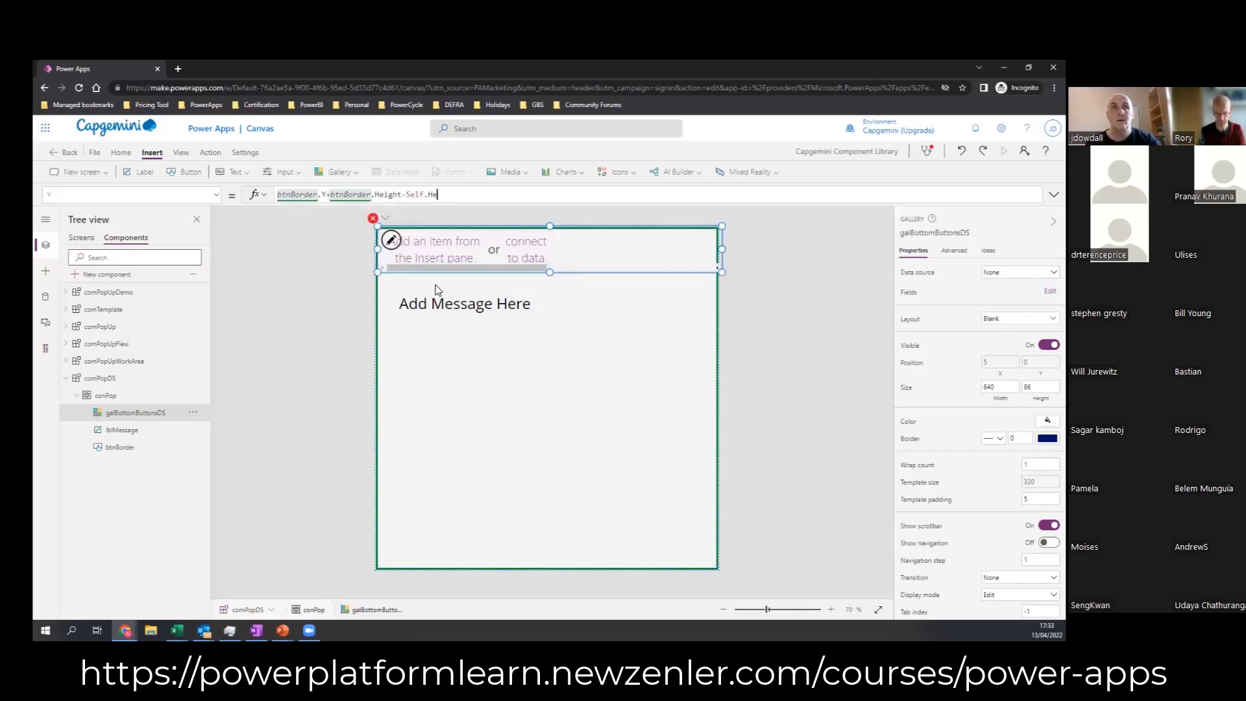
text(ht)
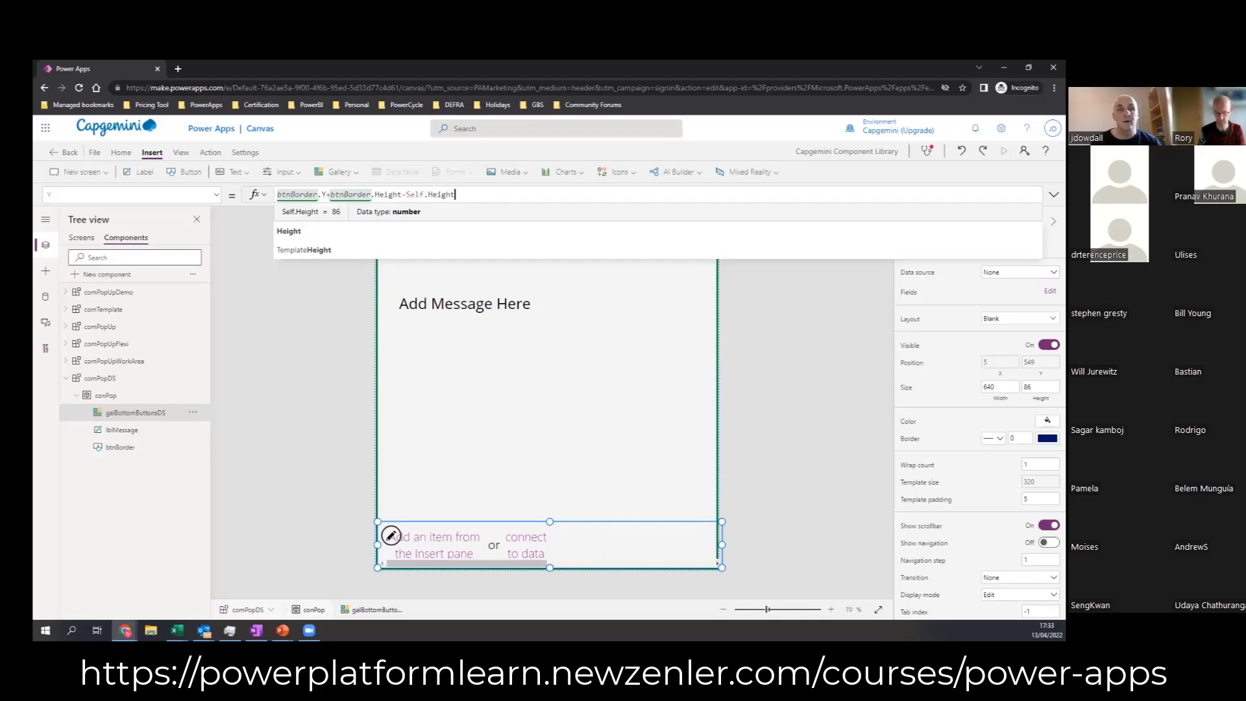
key(alt+Tab)
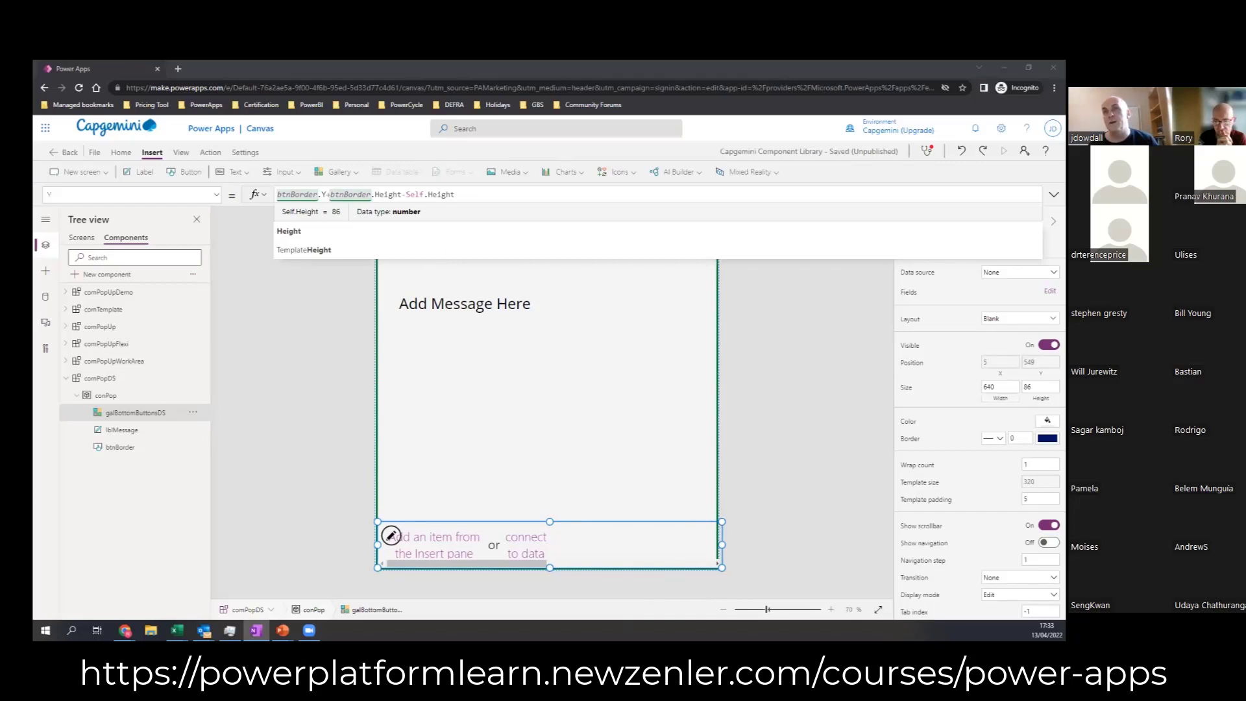
Step: Set galBottomButtonsDS's Width formula to btnBorder.Width
drag(292, 195, 226, 186)
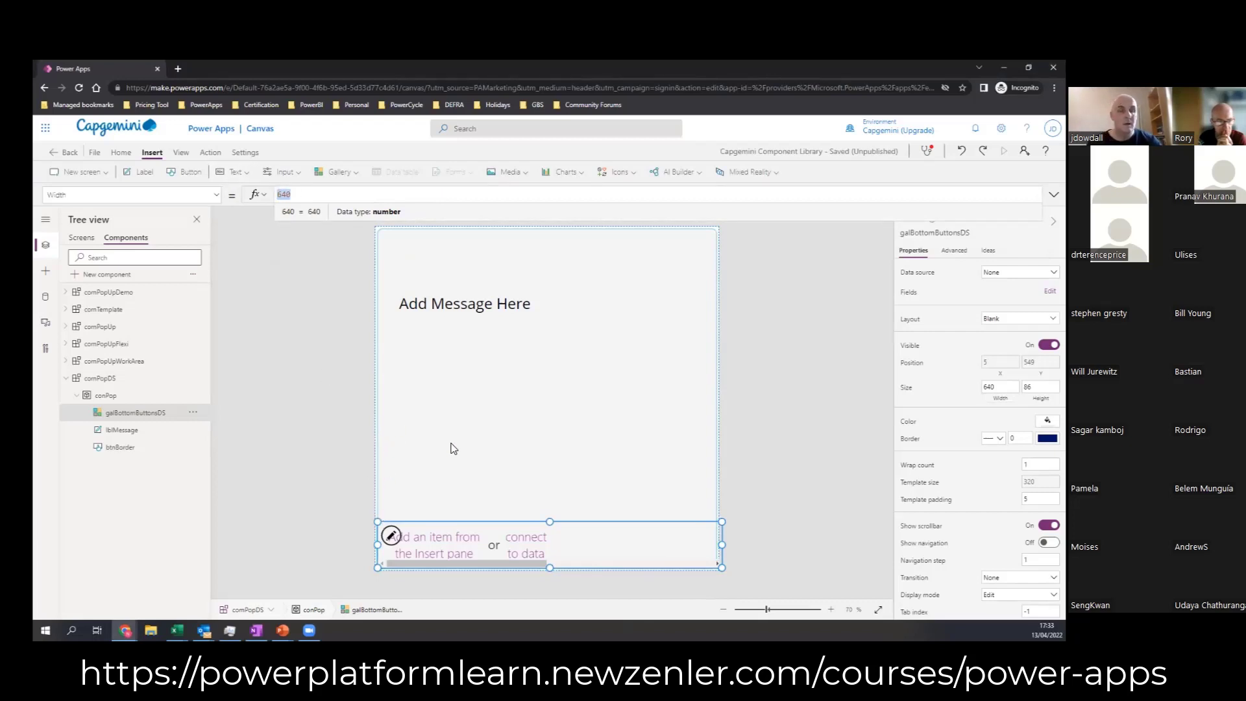
text(btn)
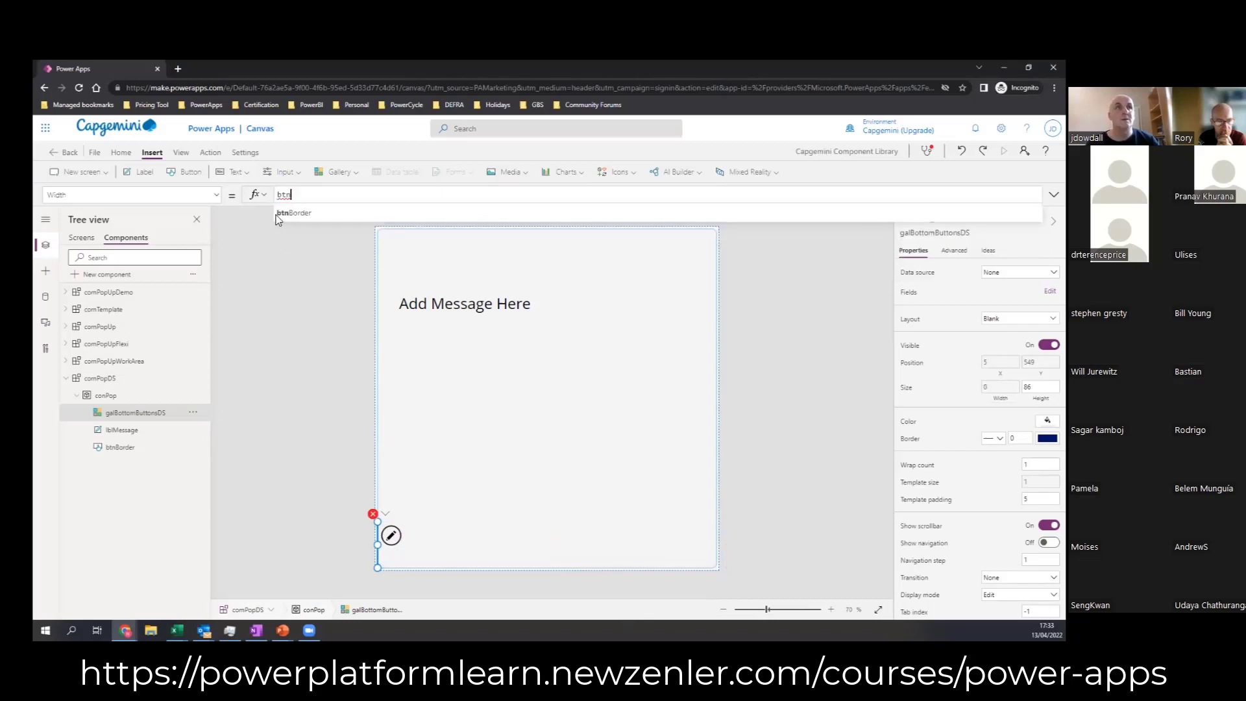
click(292, 215)
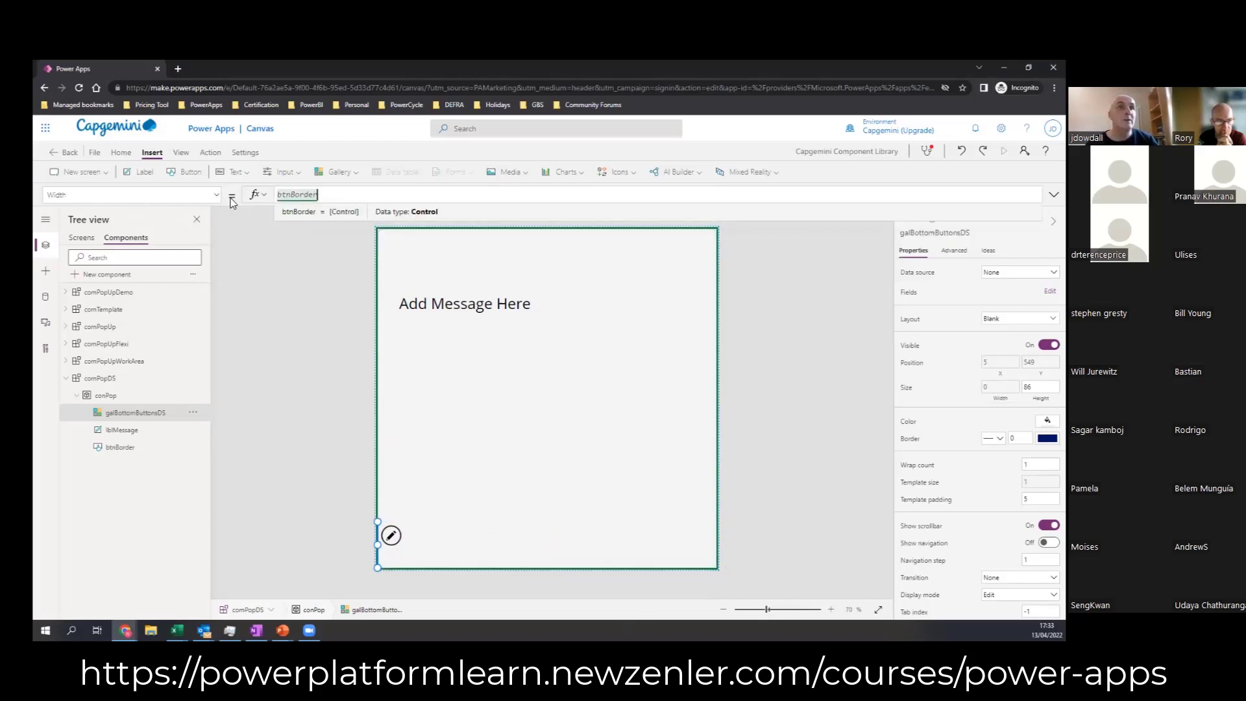
text(.)
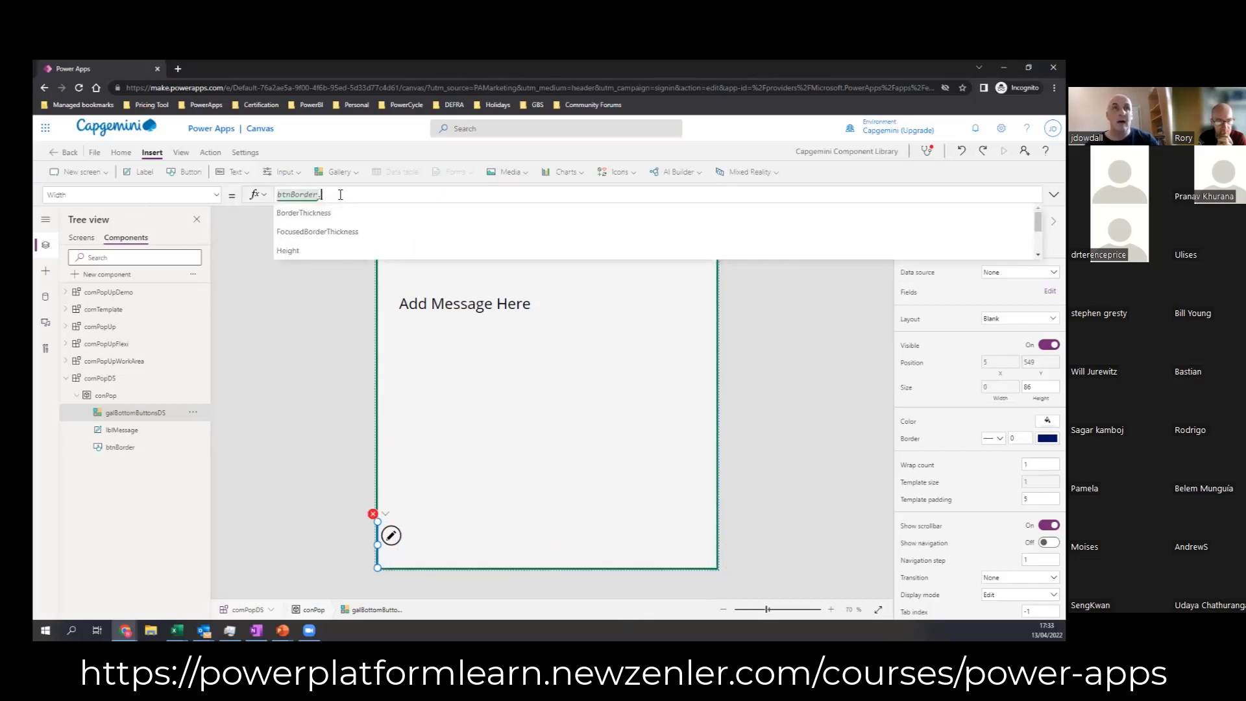
text(Width)
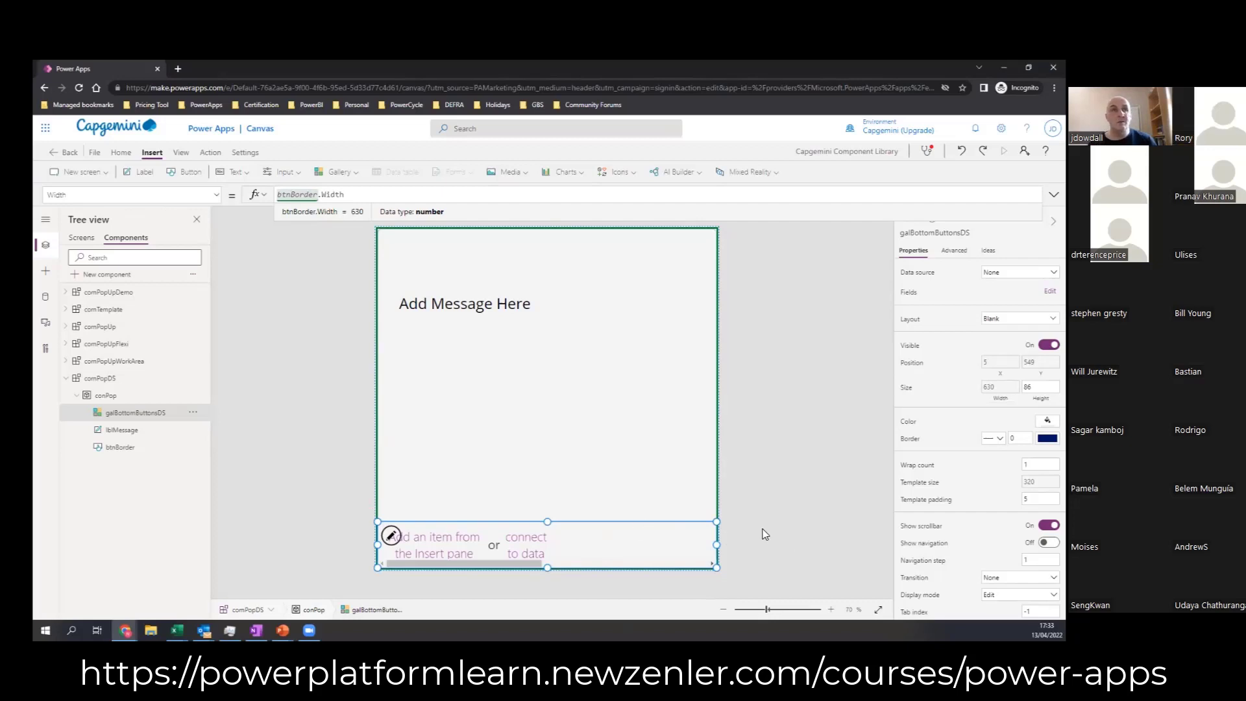
Step: Create a custom input property on comPopDS with display name "tab | BottomButtons", name tabBottomButtons and data type Table
click(101, 380)
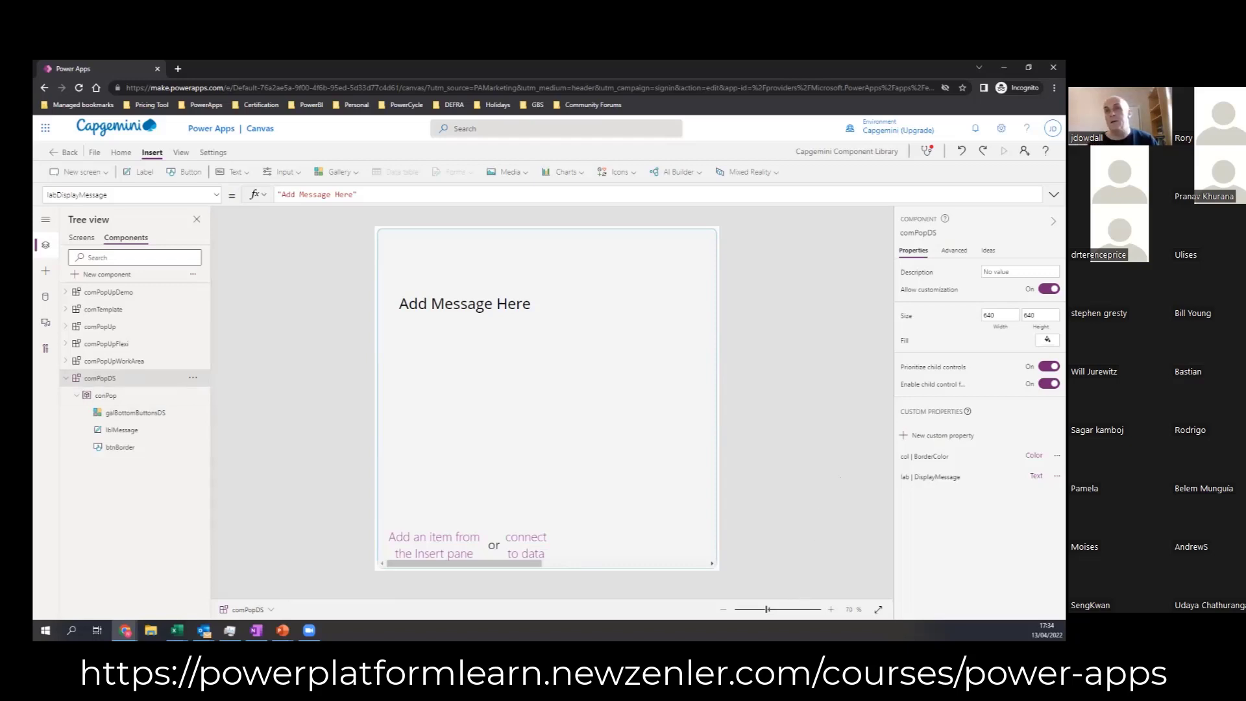
click(939, 436)
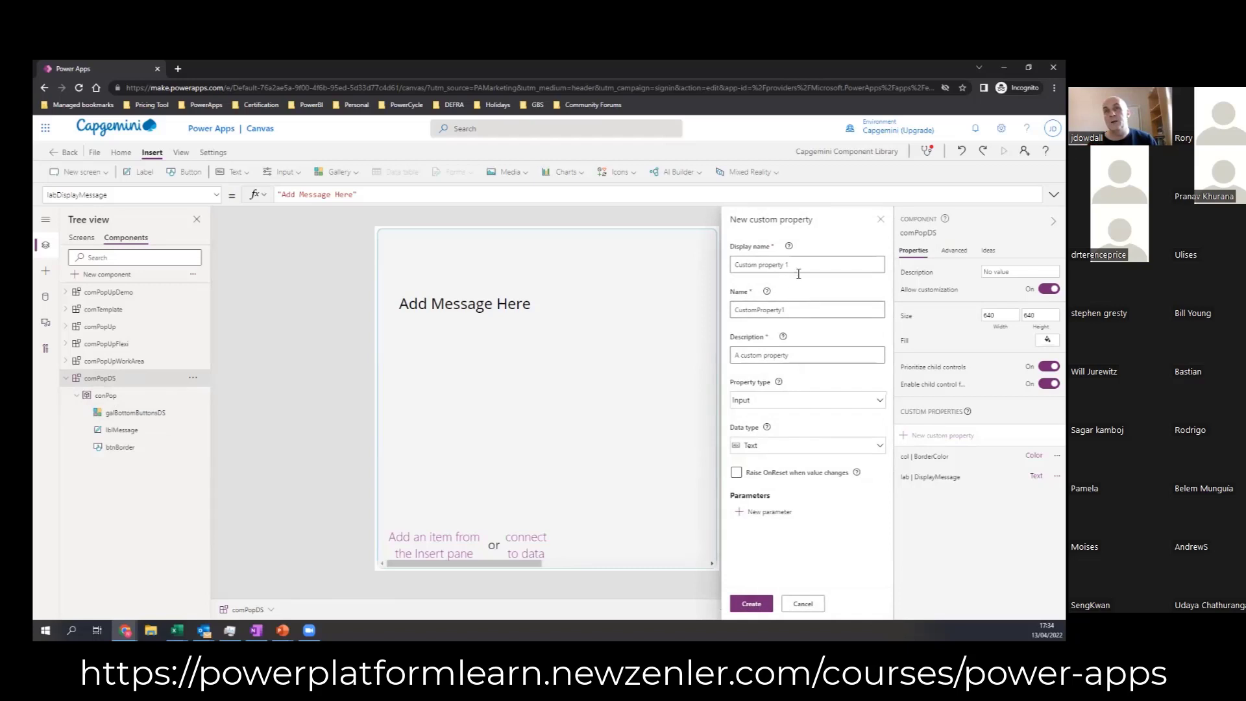
key(ctrl+a)
text(t)
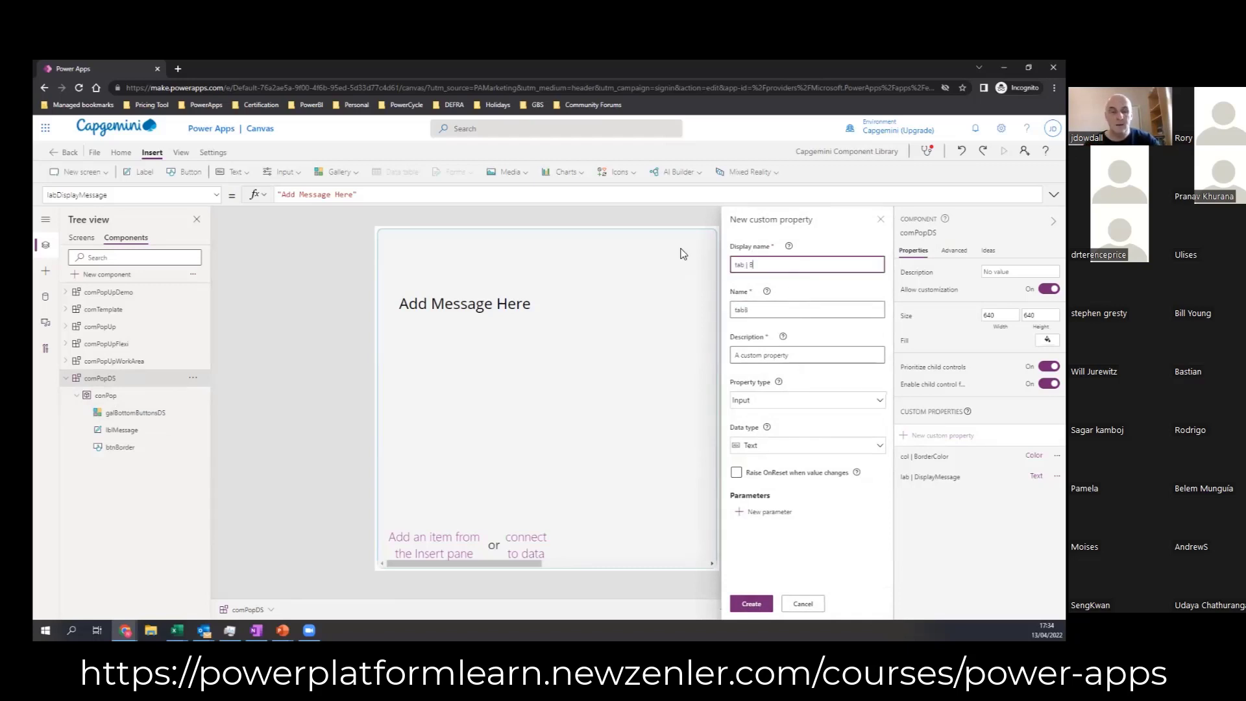
text(ab | BottomButtons)
click(778, 401)
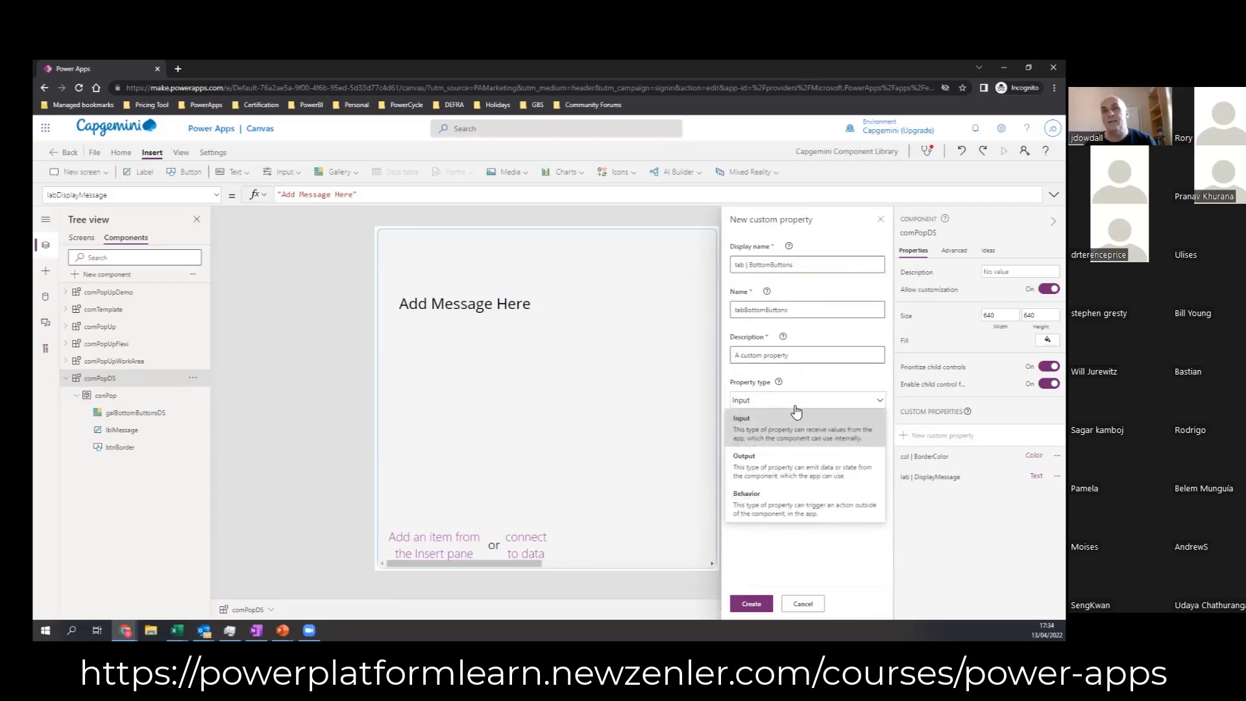
click(795, 432)
click(771, 449)
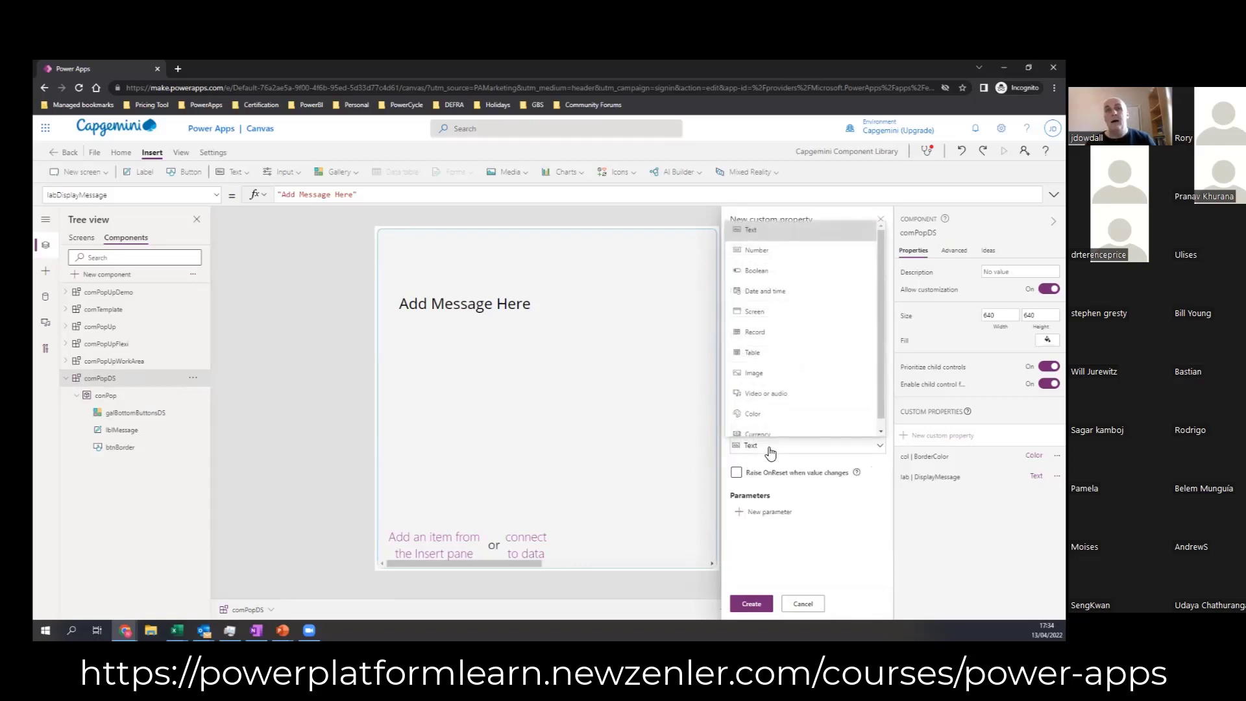
click(754, 353)
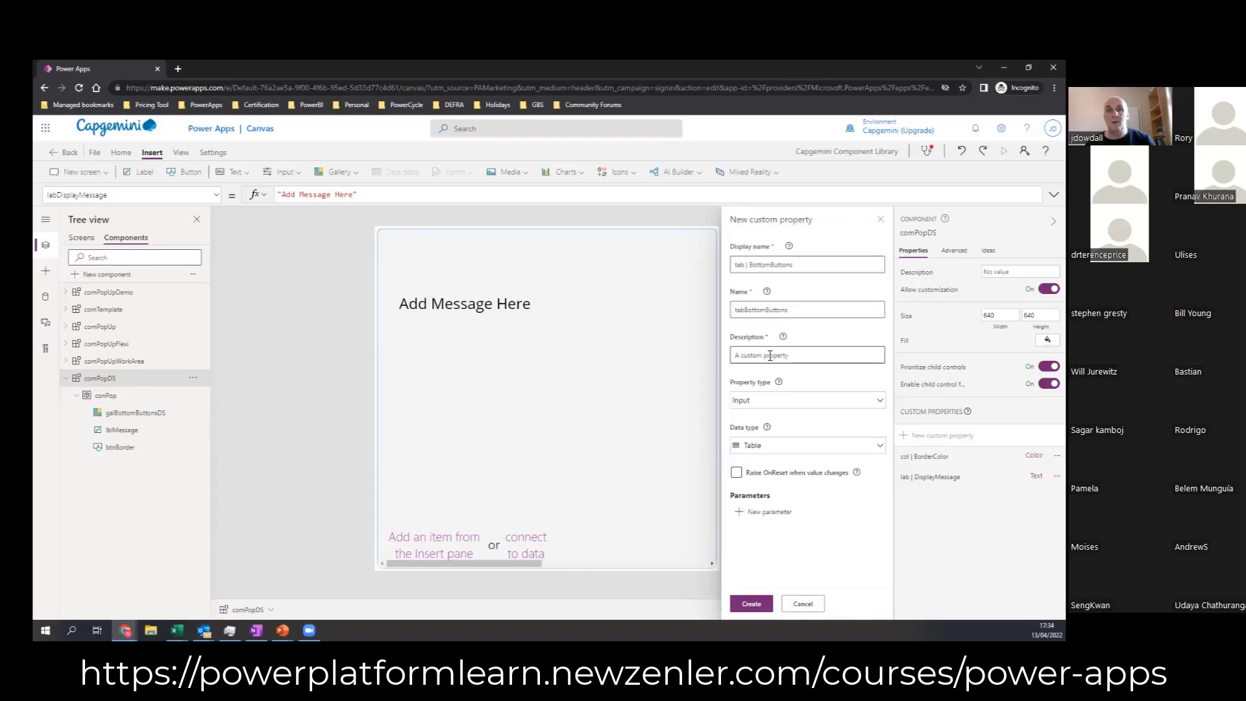
click(751, 603)
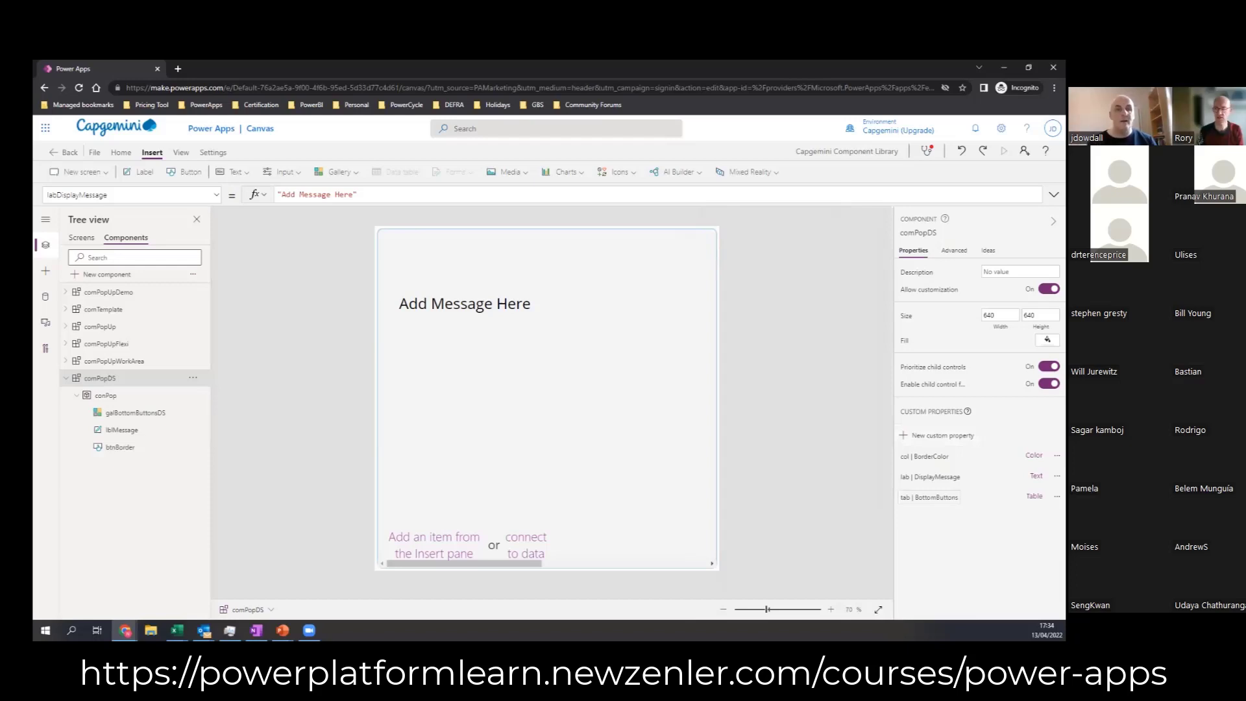
Step: Replace tabBottomButtons' sample table with the copied Table formula defining Cancel and Okay records with name, fill, color, border, selected fill and order
click(929, 498)
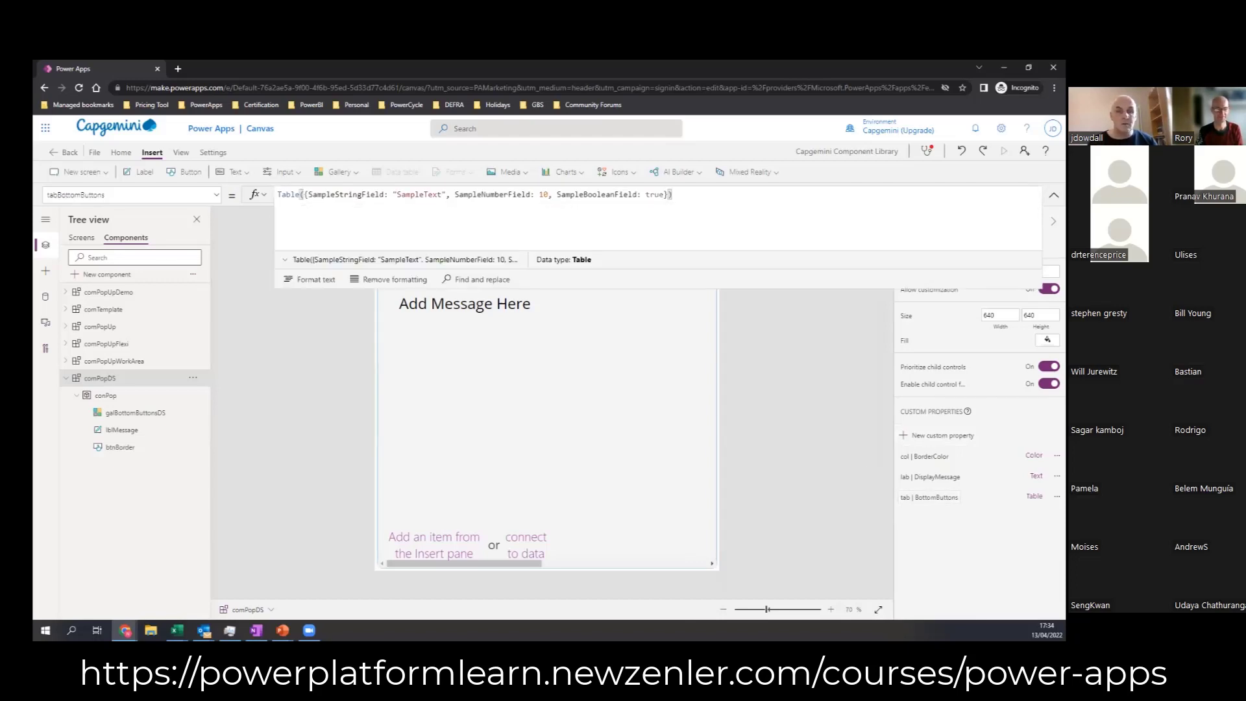
key(alt+Tab)
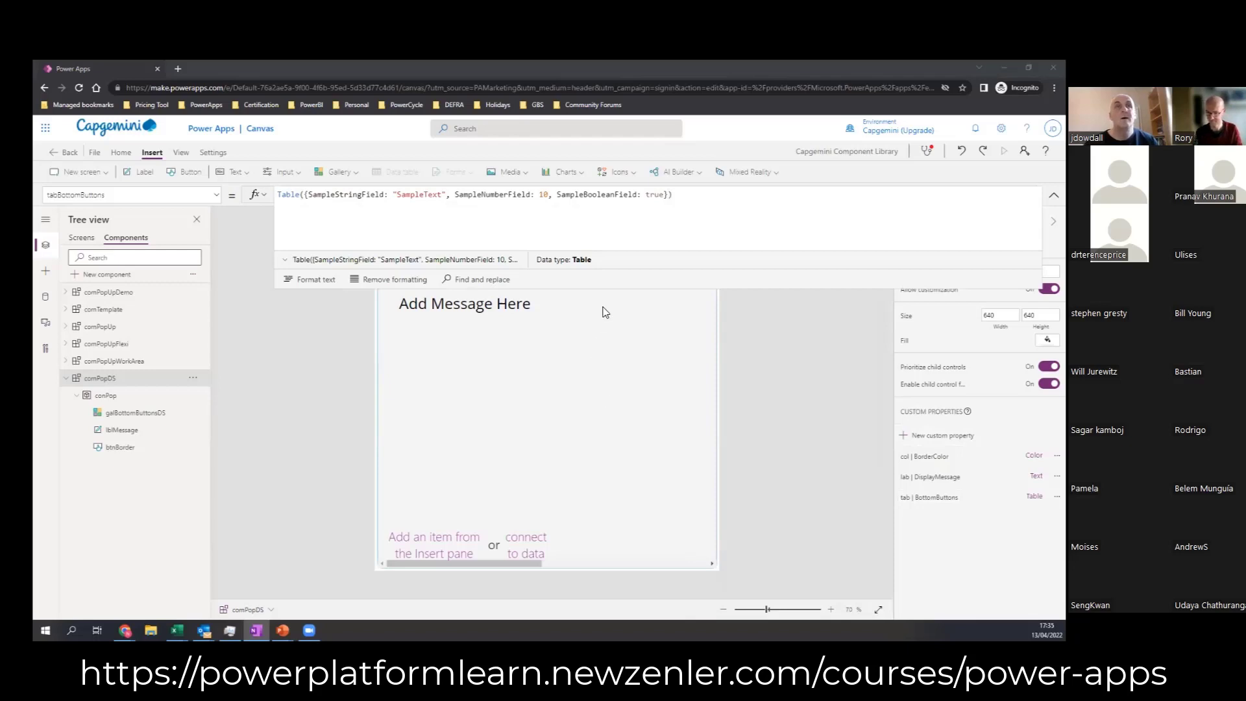
drag(688, 195, 266, 172)
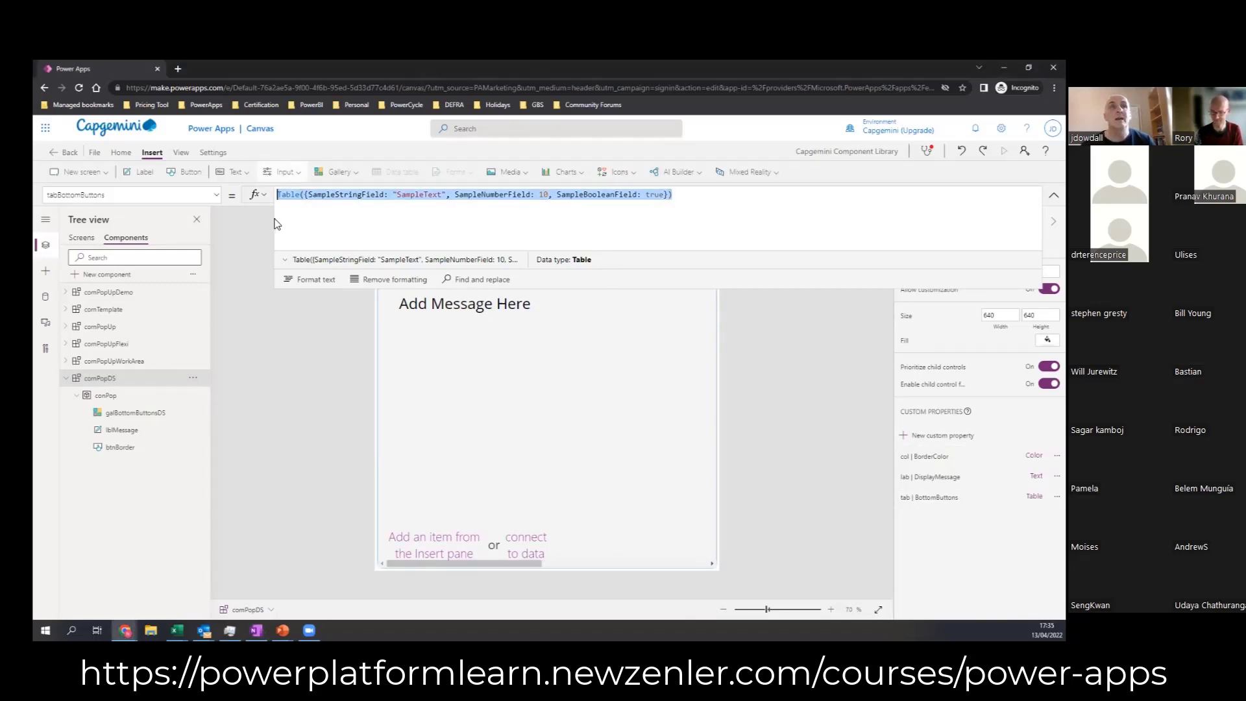
key(ctrl+v)
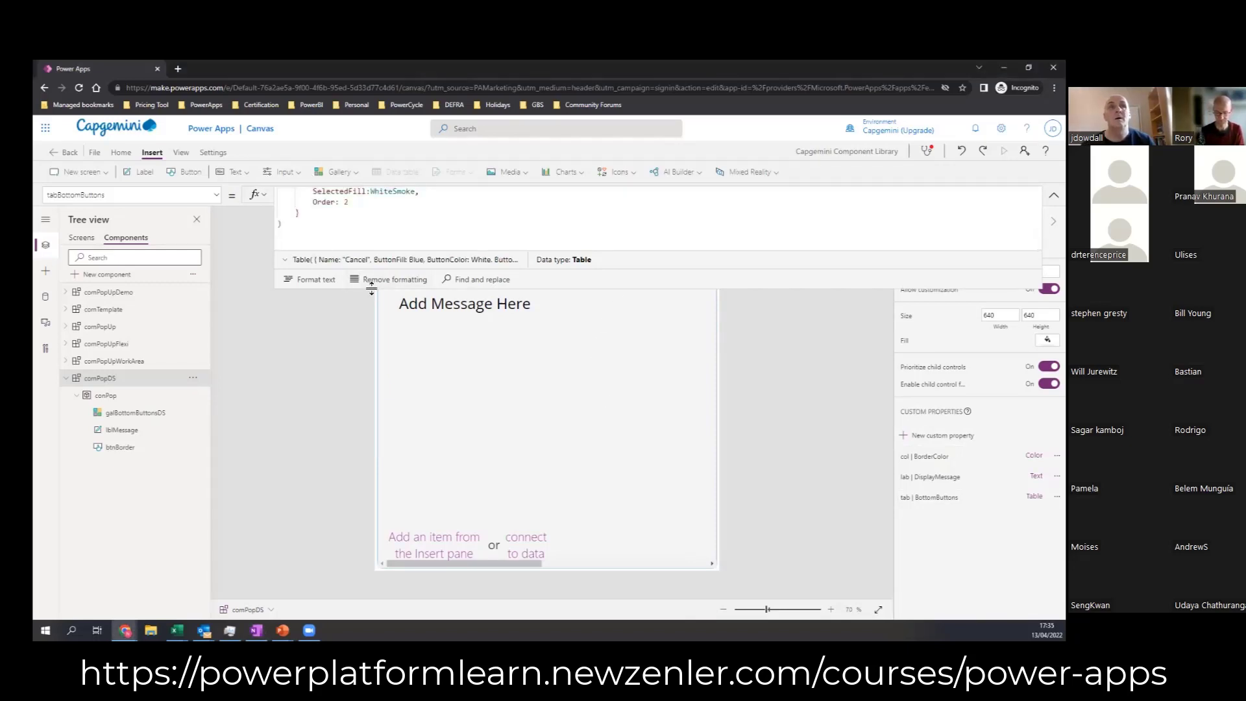
drag(373, 253, 382, 487)
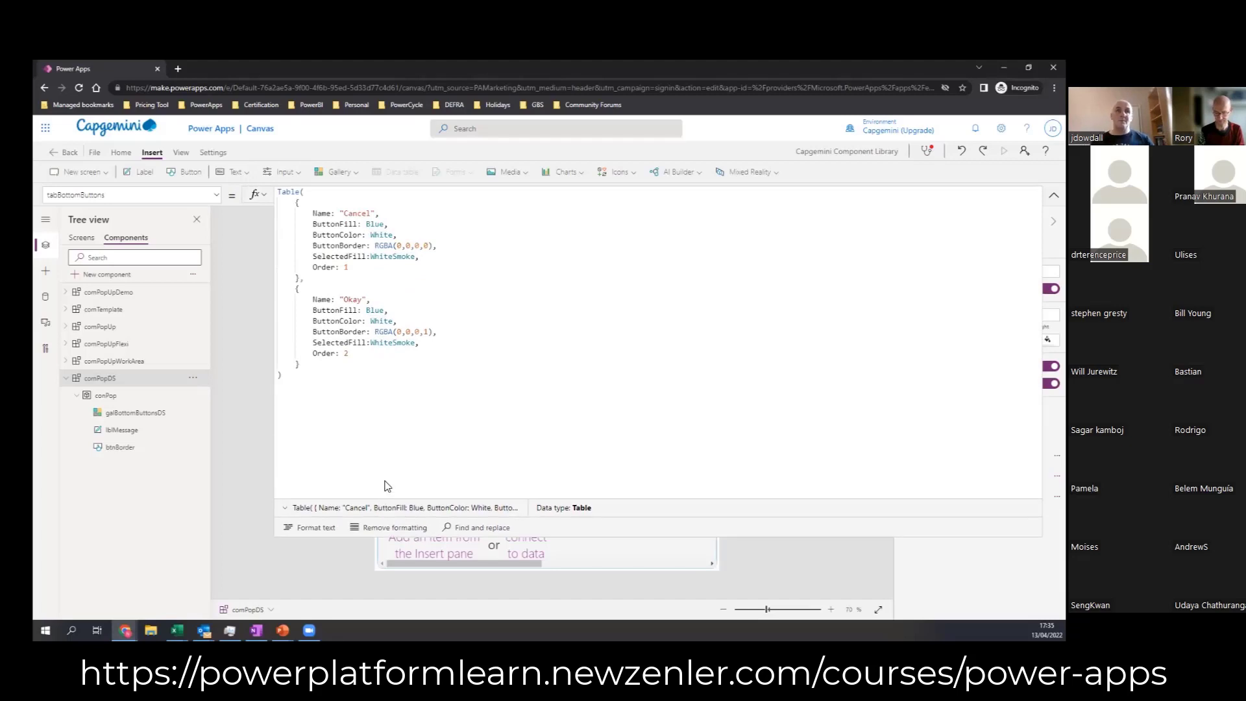
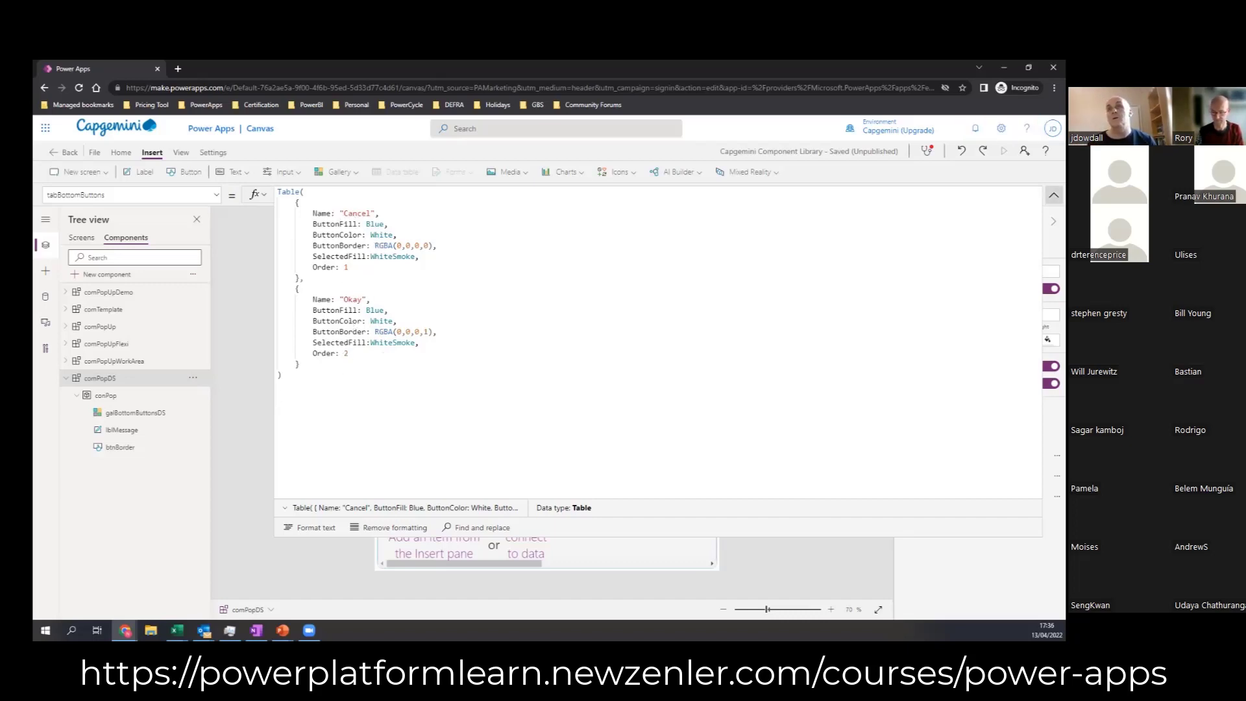
Step: Set galBottomButtonsDS's Items formula to comPopDS.tabBottomButtons
click(1054, 195)
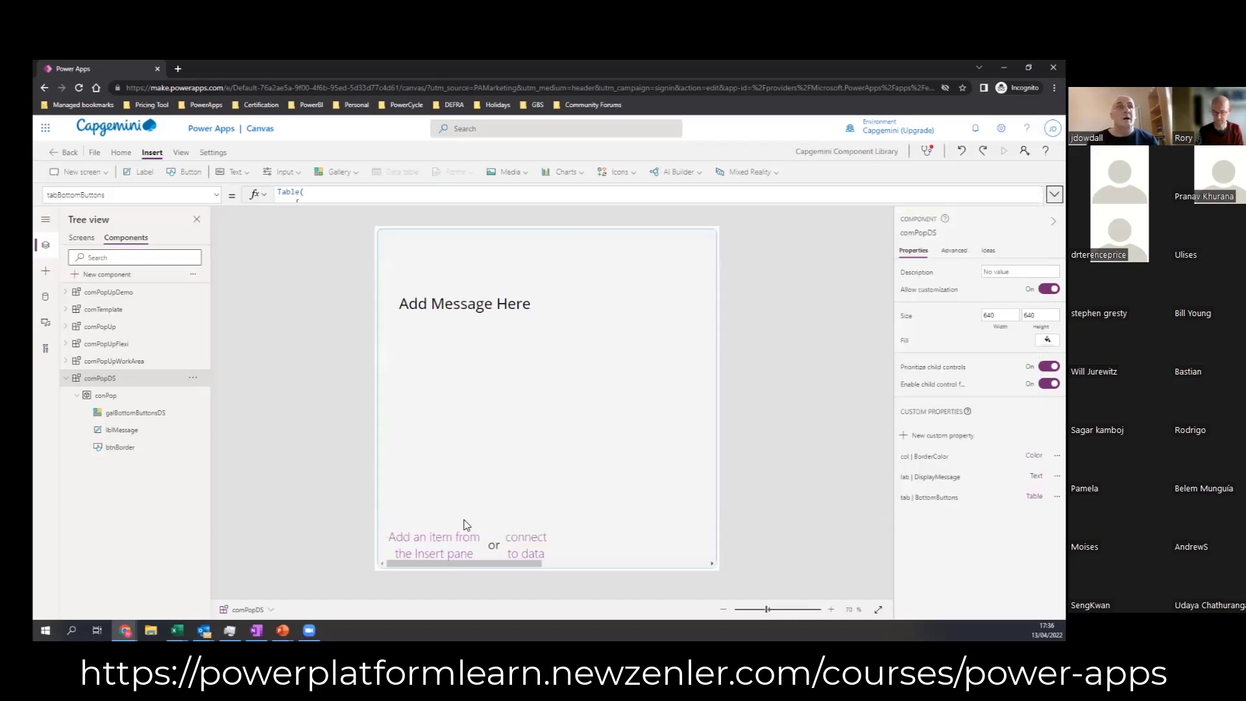
click(579, 545)
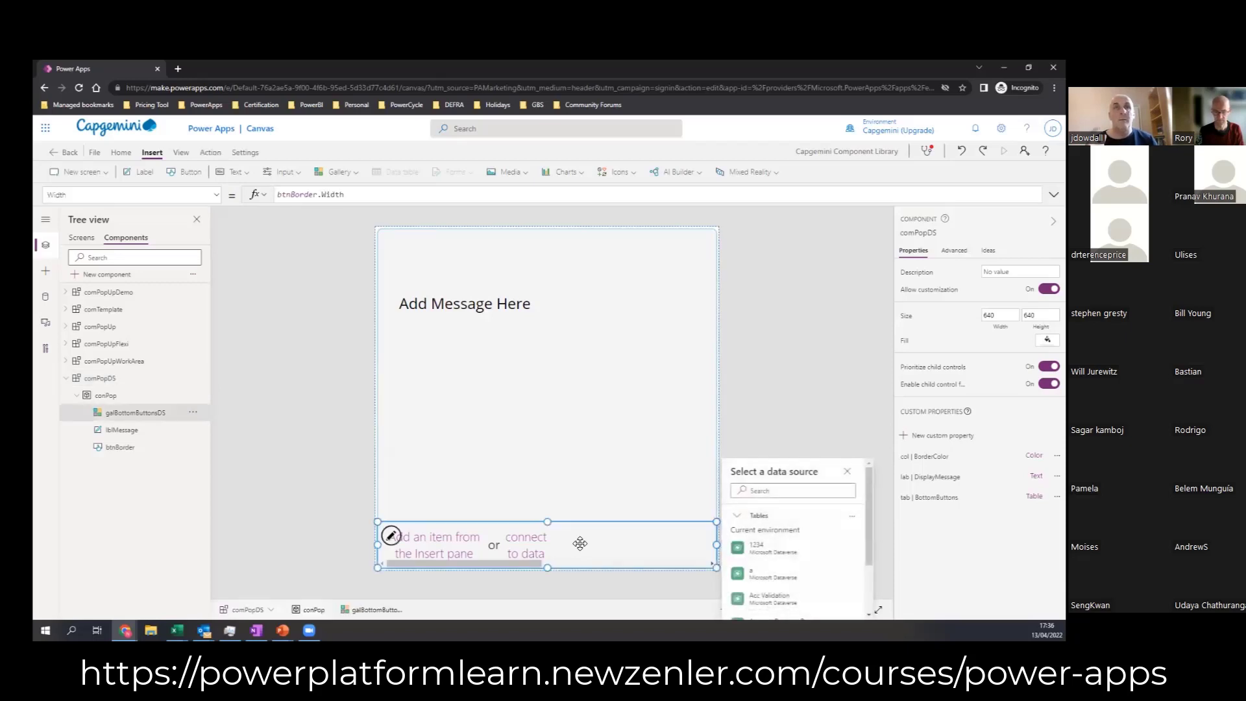
click(217, 195)
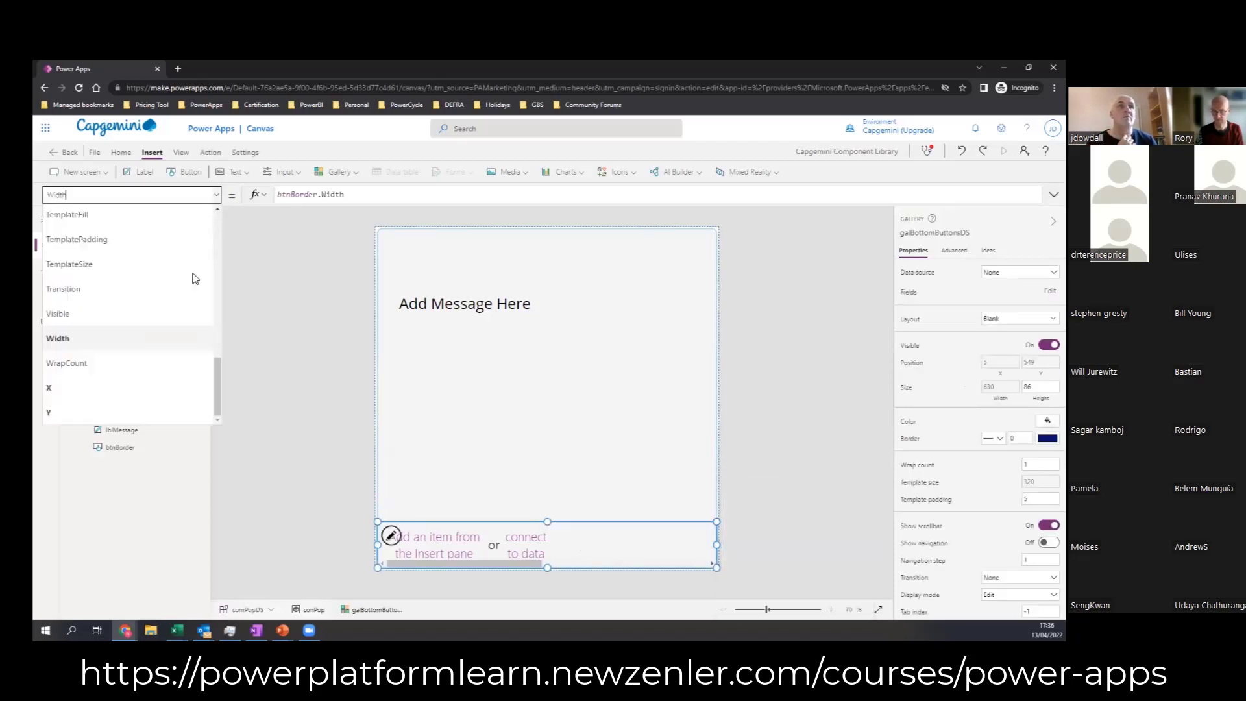
drag(217, 404, 217, 335)
click(114, 252)
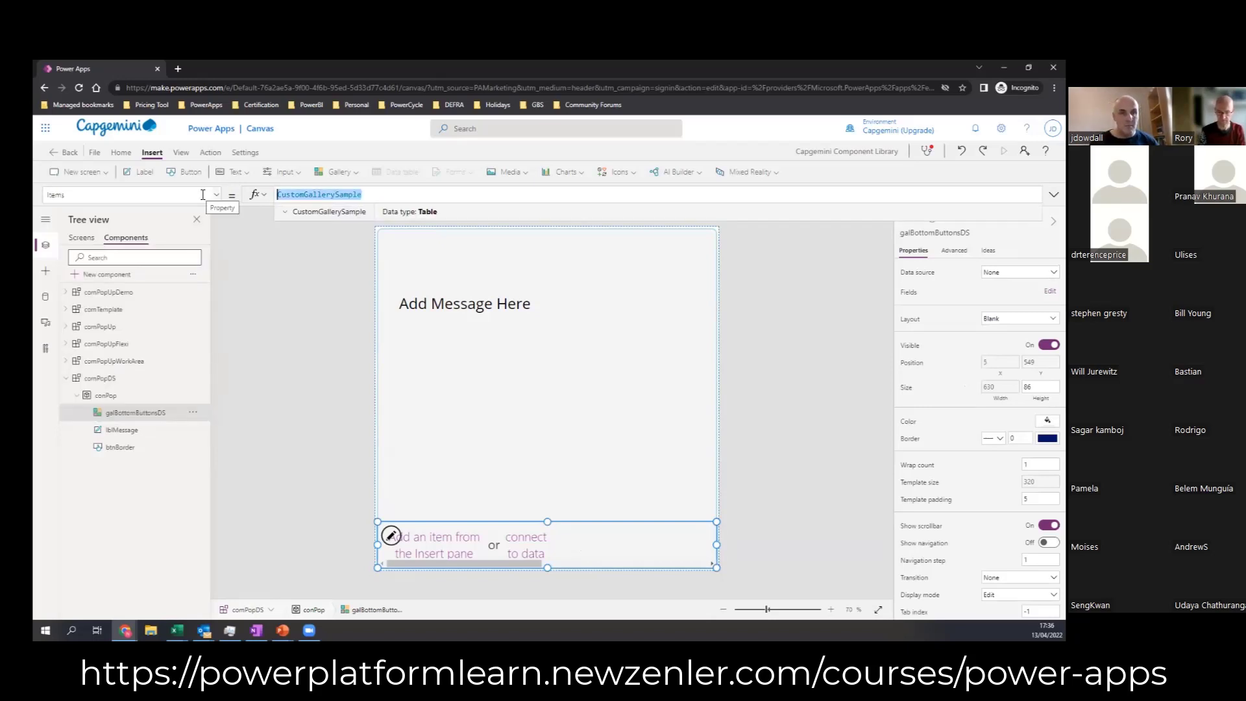
text(com)
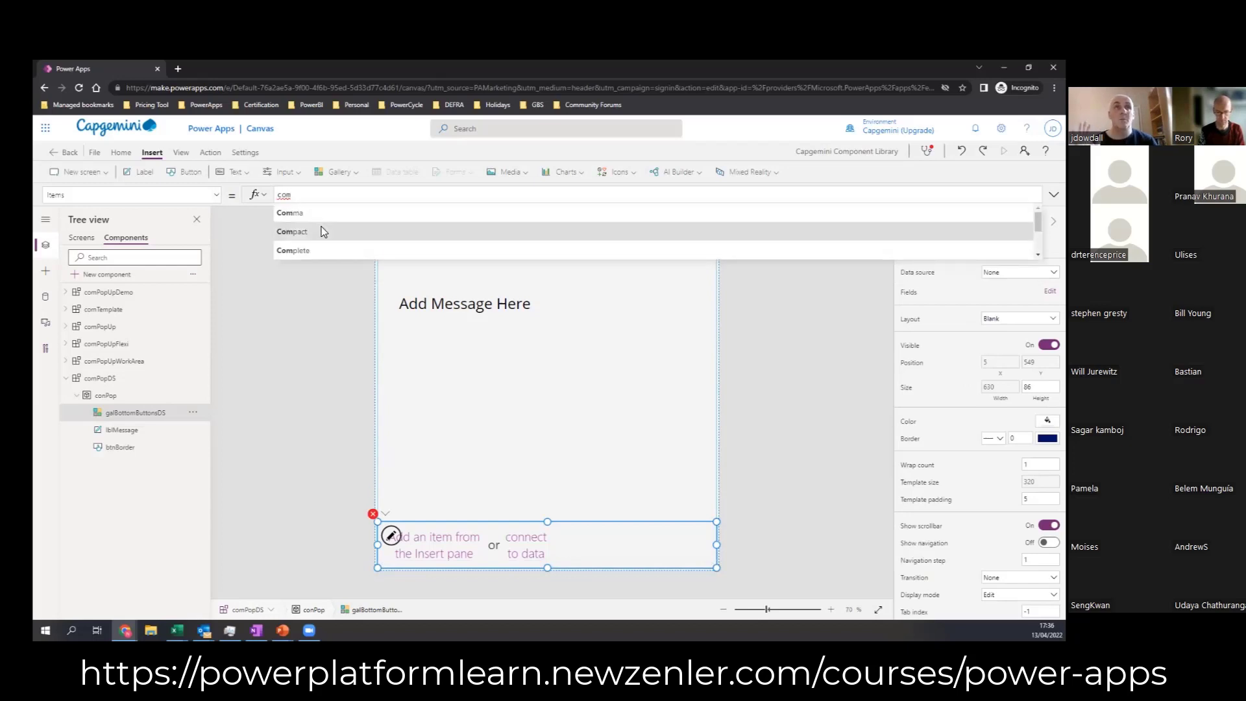
scroll(318, 232, down, 2)
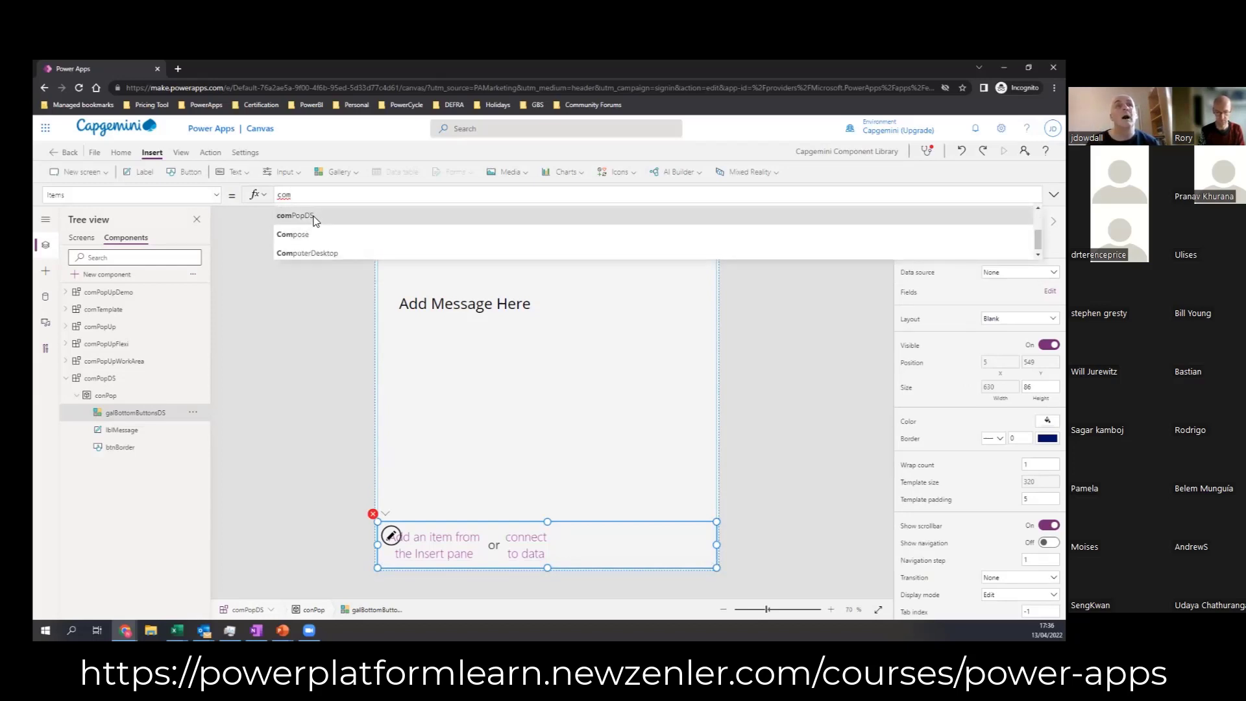
click(312, 215)
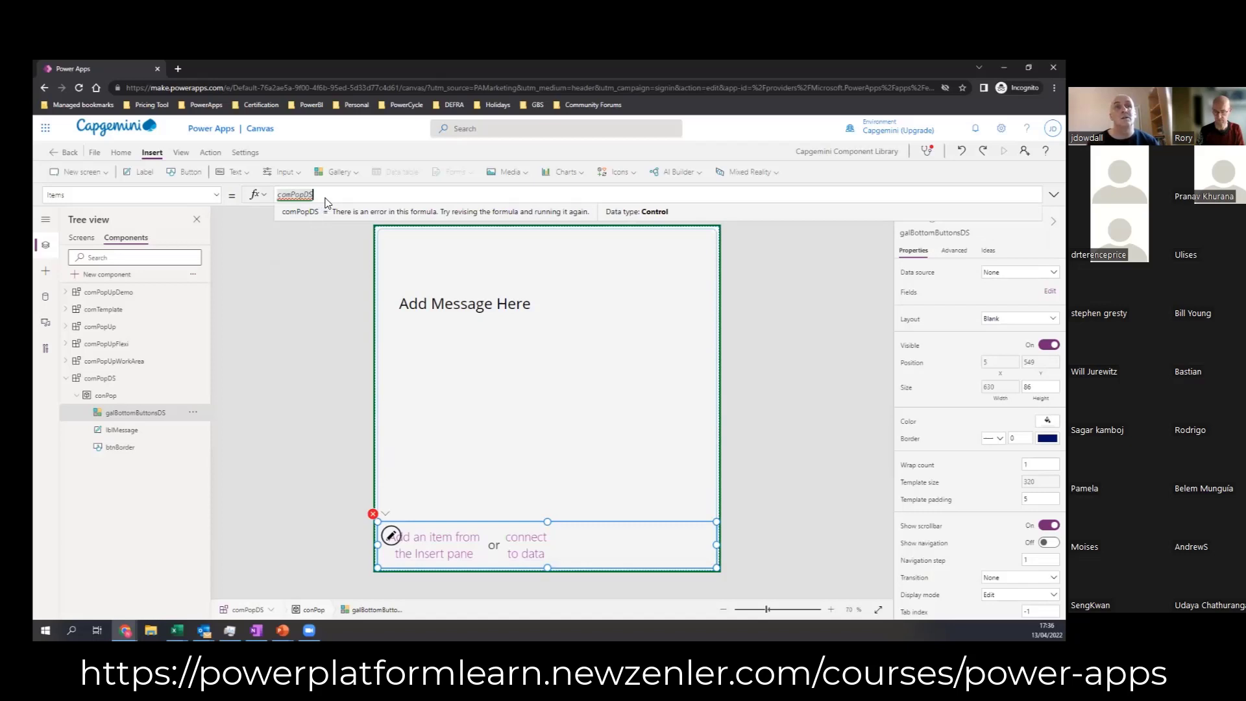
text(.)
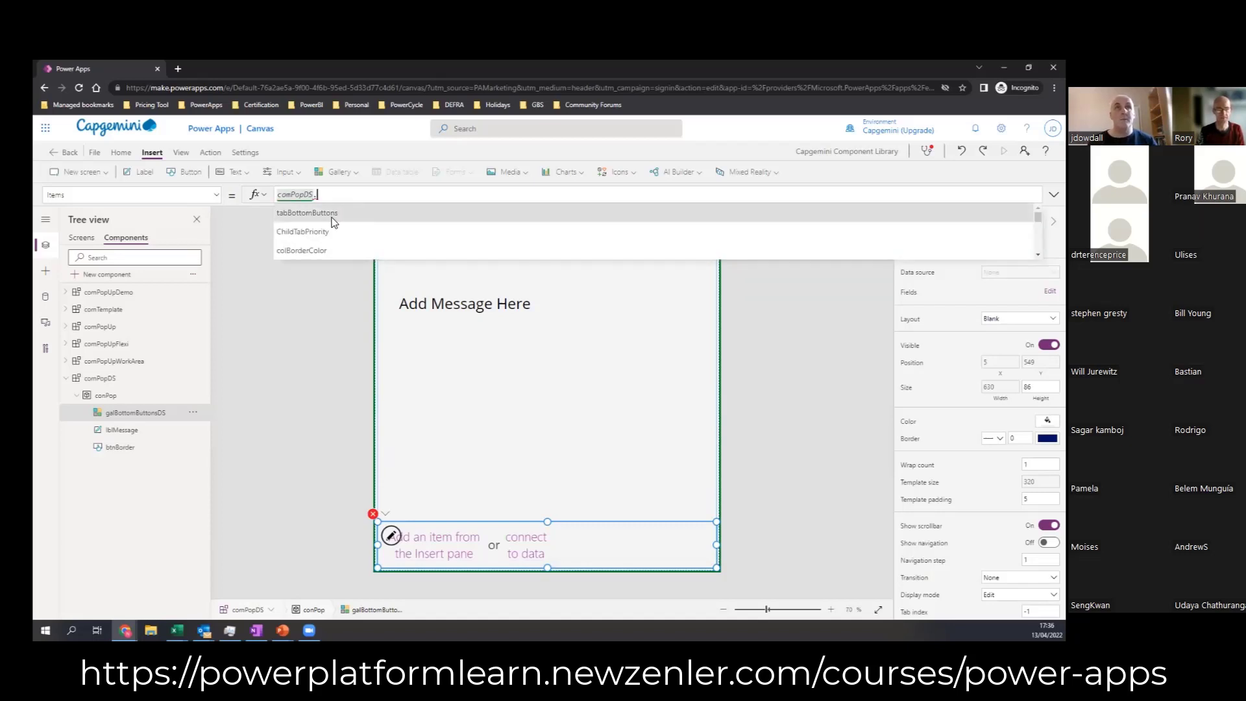
click(333, 214)
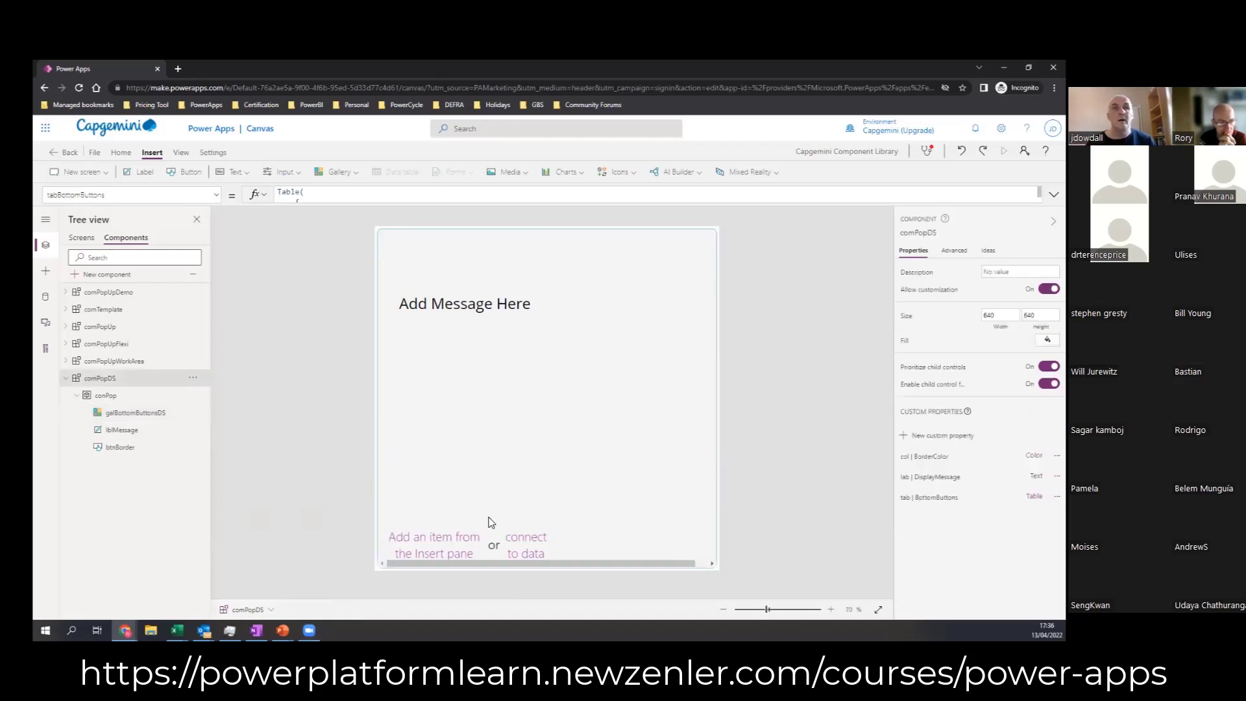
Step: Insert a button into galBottomButtonsDS's template and move it to about X 24, Y 4
click(523, 542)
click(580, 556)
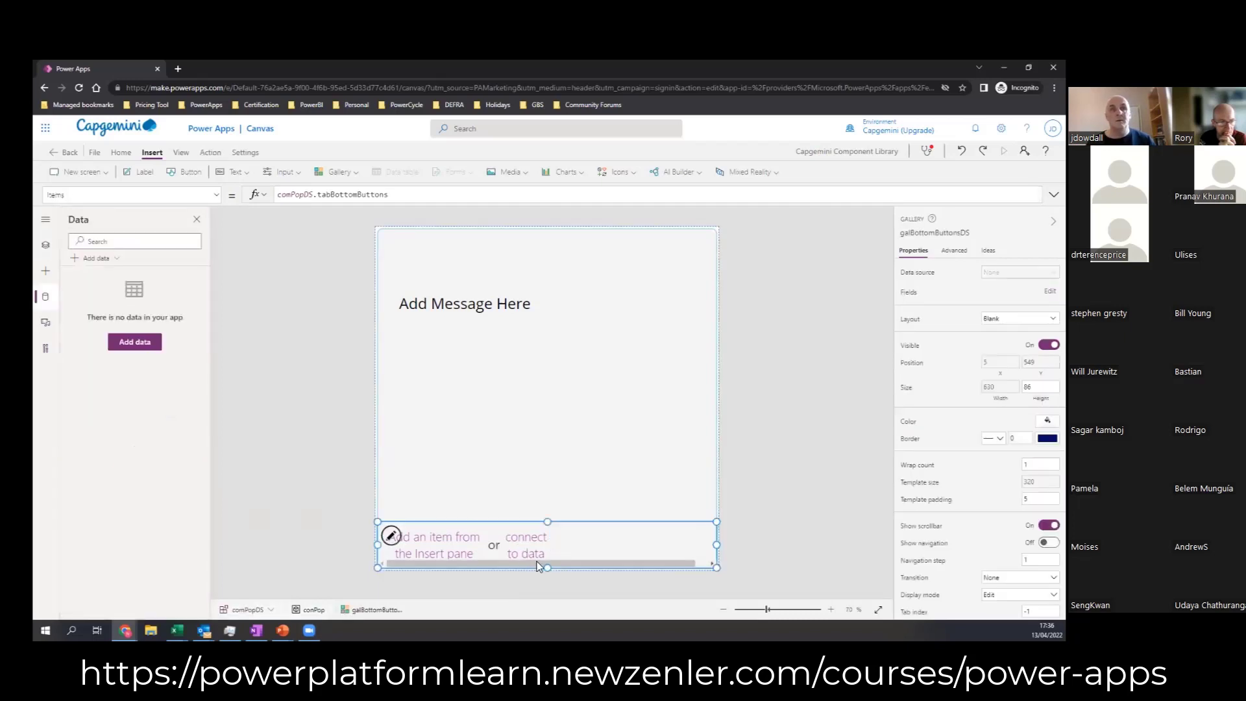
click(508, 535)
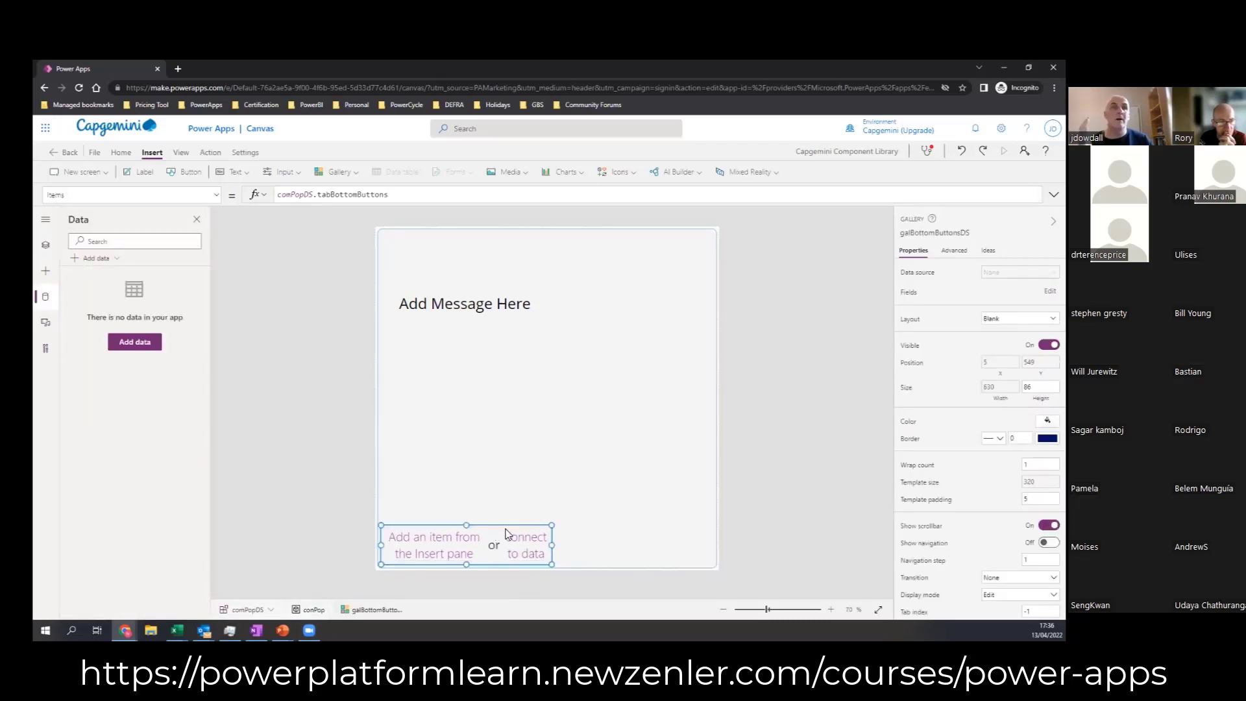
click(584, 550)
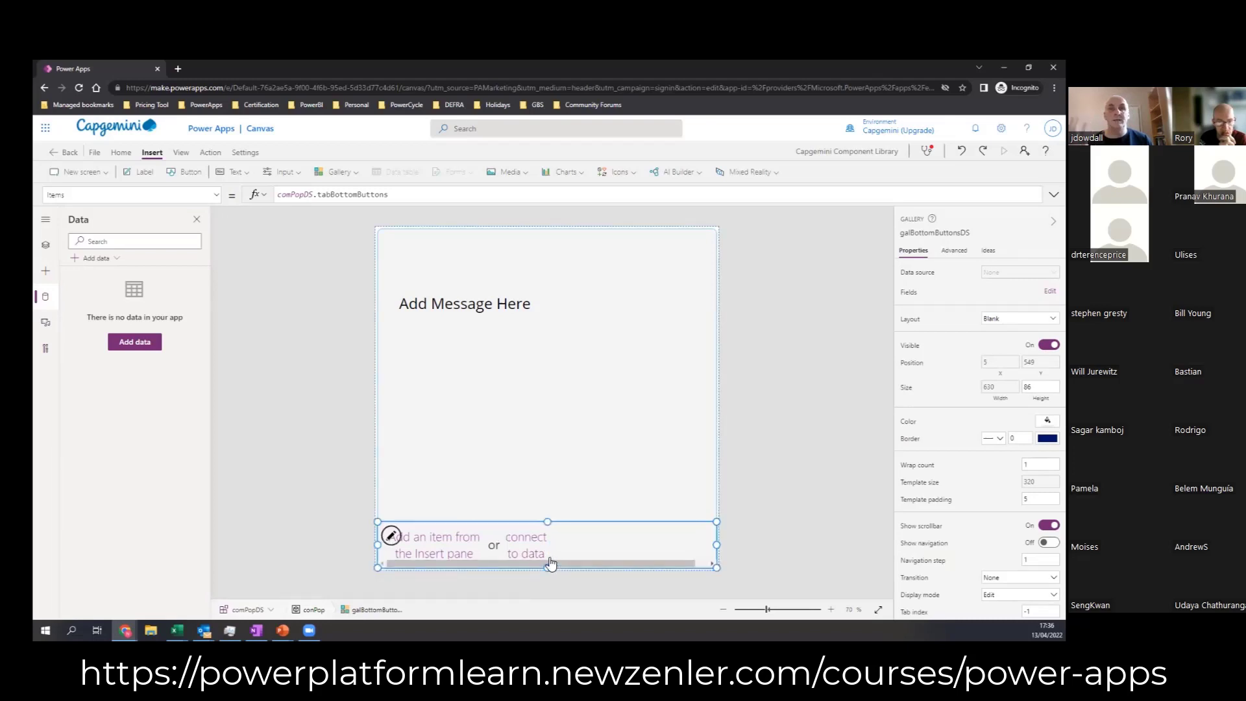
click(496, 537)
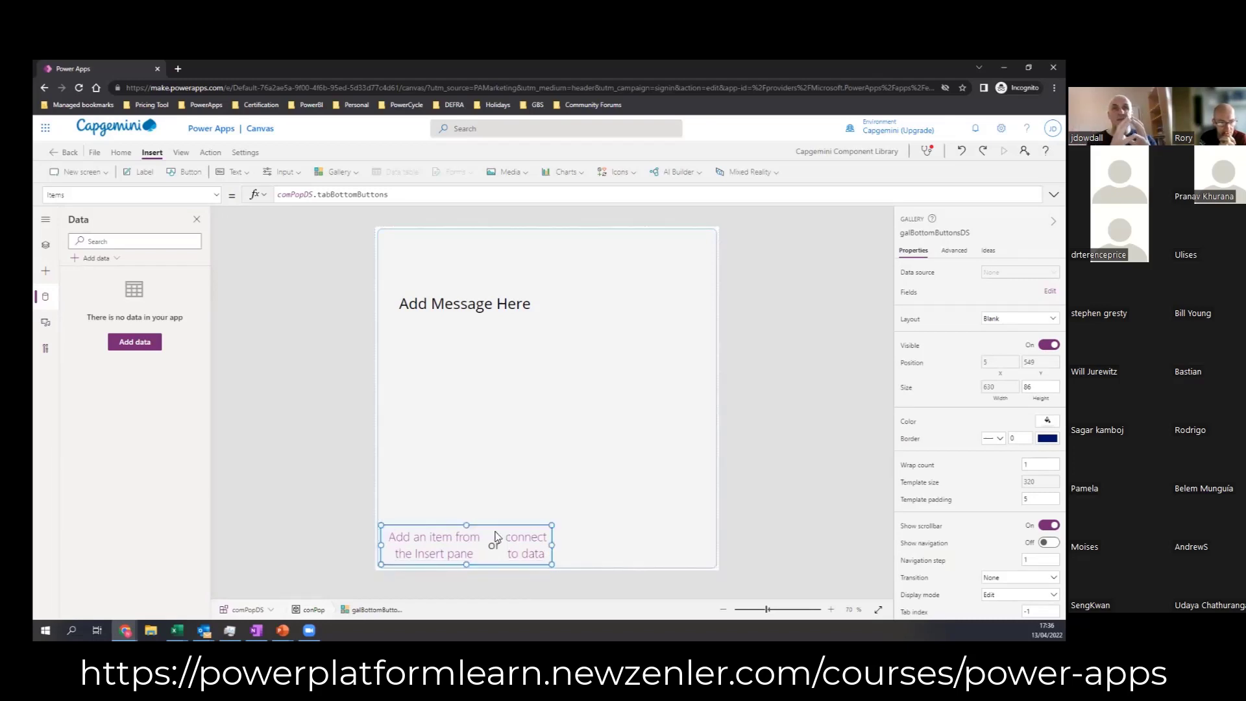
click(180, 177)
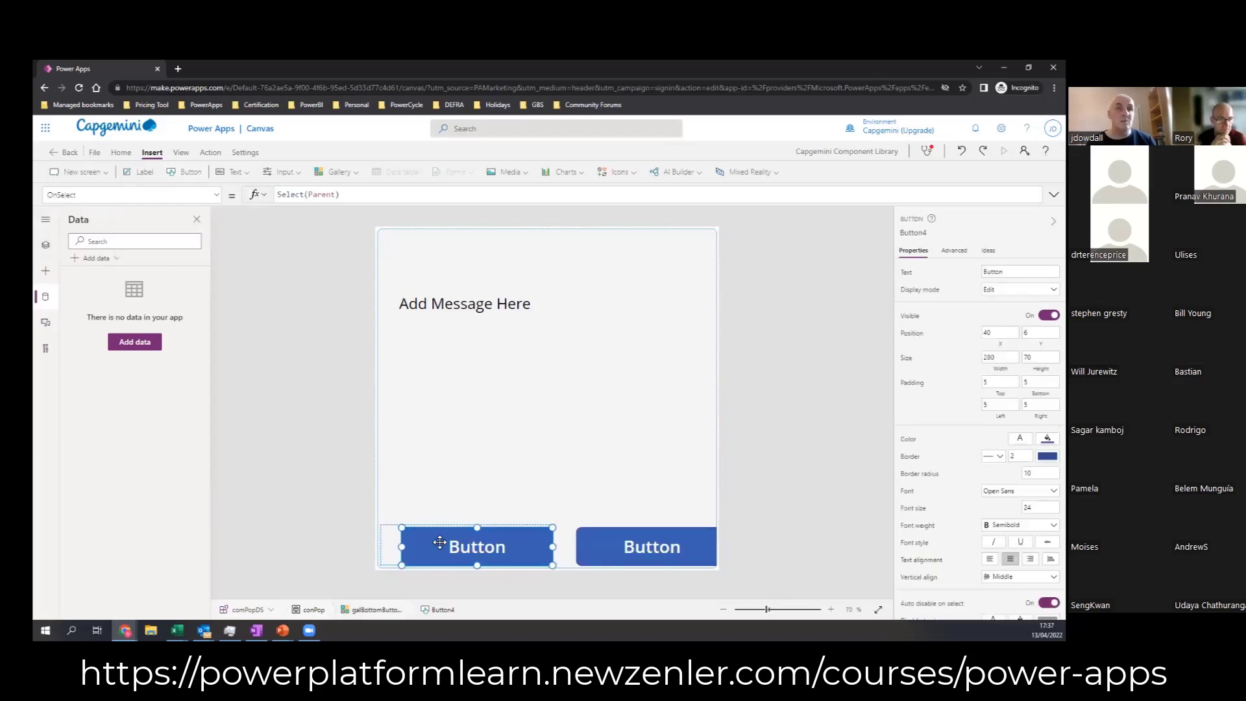
drag(438, 542, 430, 540)
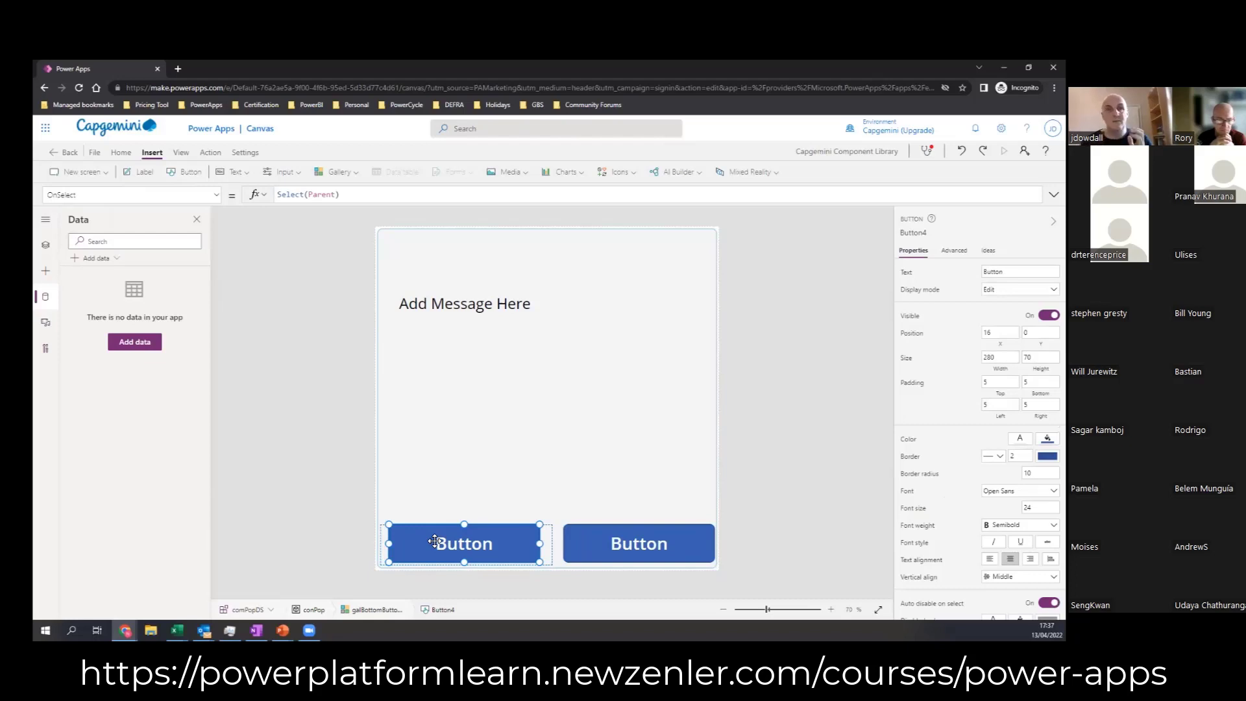
drag(434, 540, 450, 547)
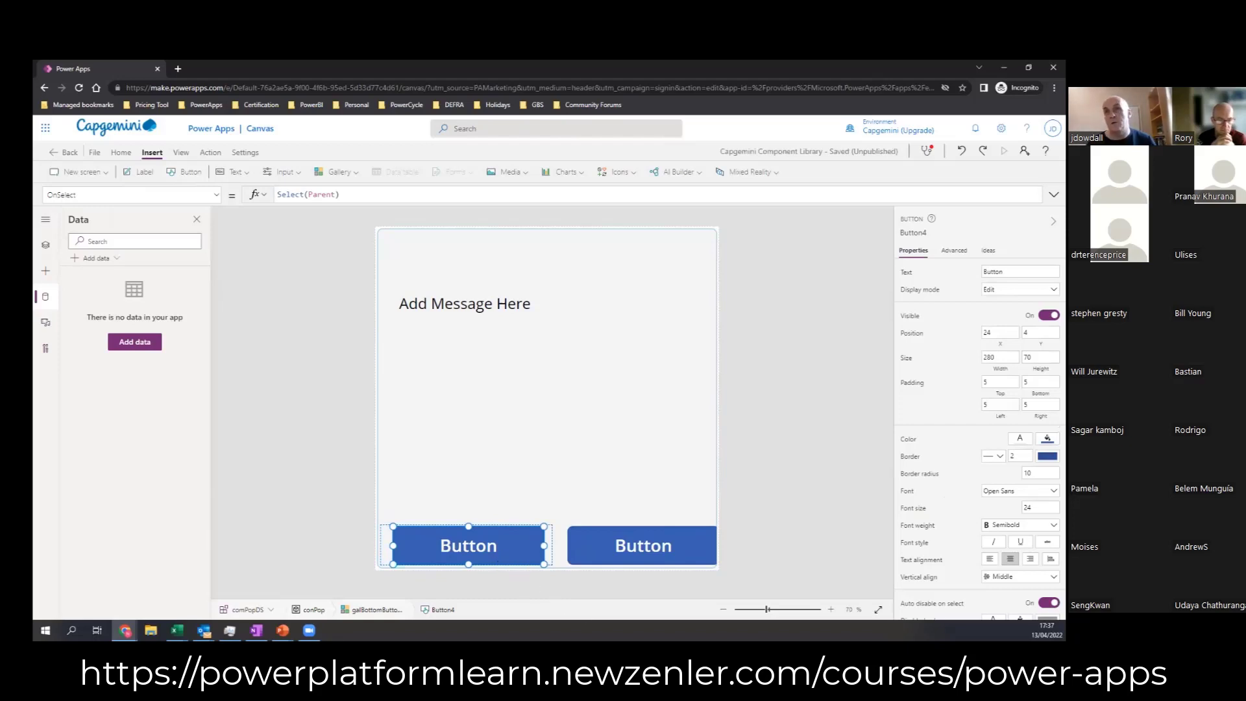
Step: Set the gallery button's Width formula to galBottomButtonsDS.TemplateWidth and its X position to 0
click(1000, 368)
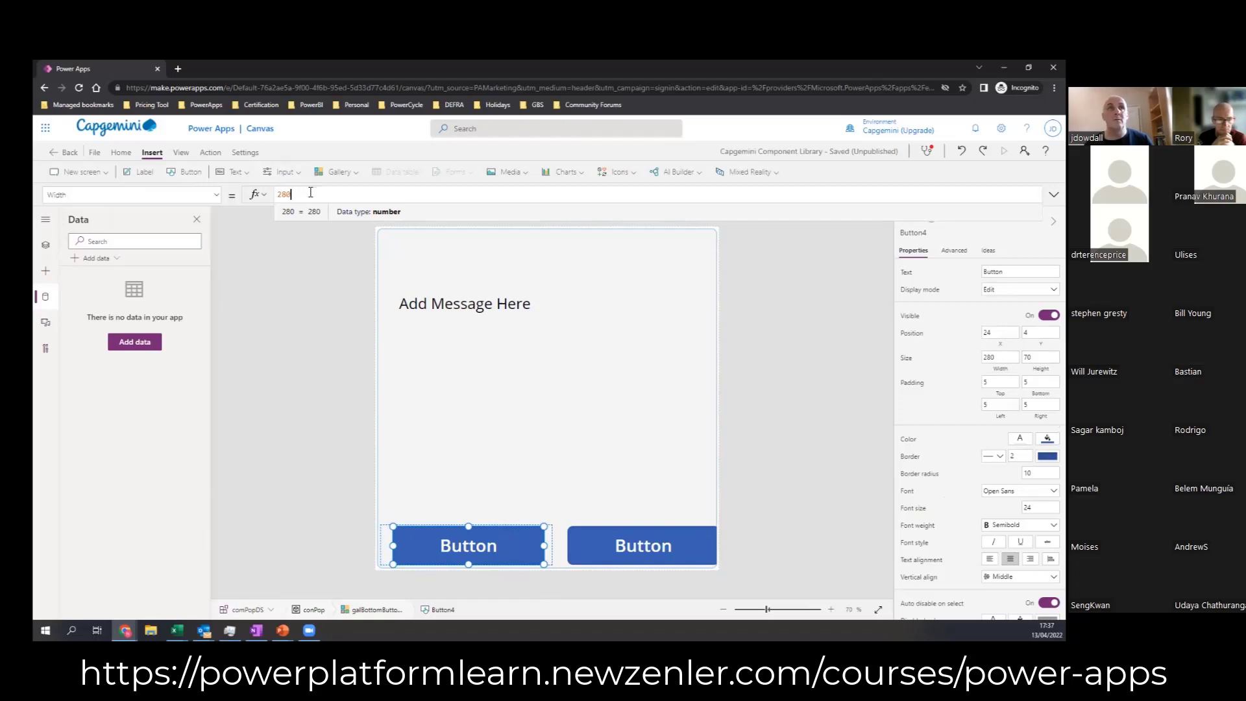
drag(313, 194, 257, 199)
text(gal)
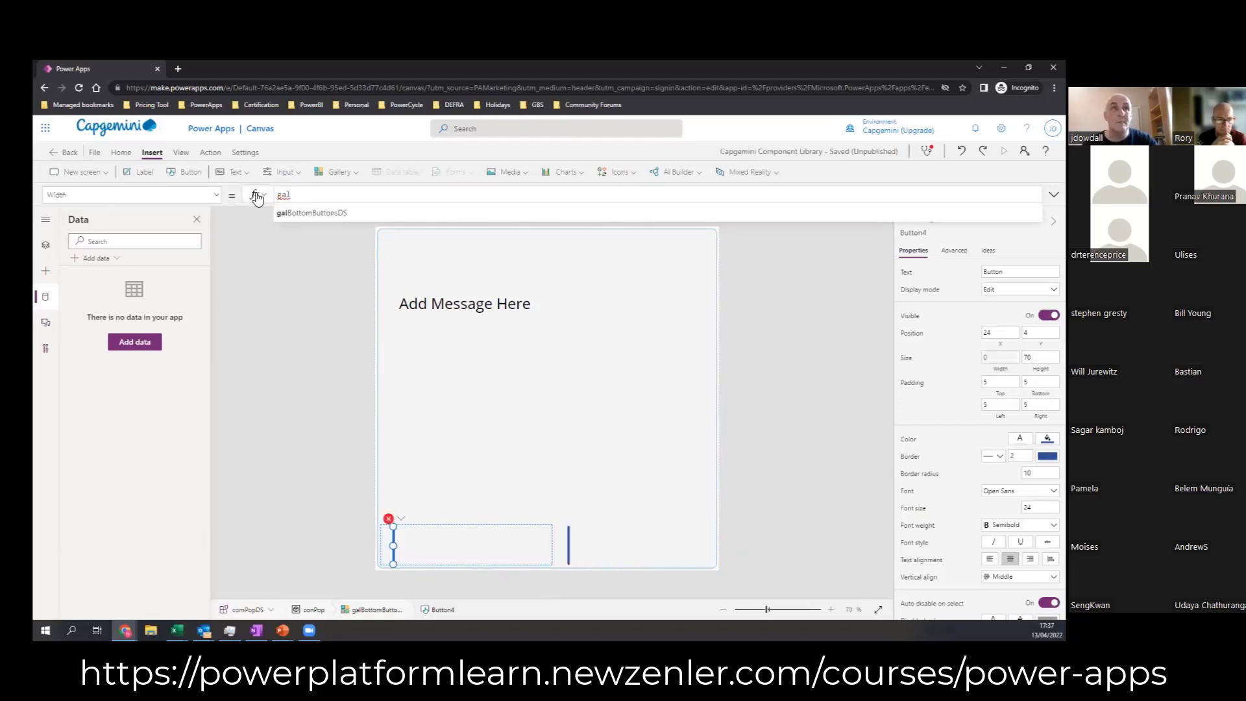
key(Down)
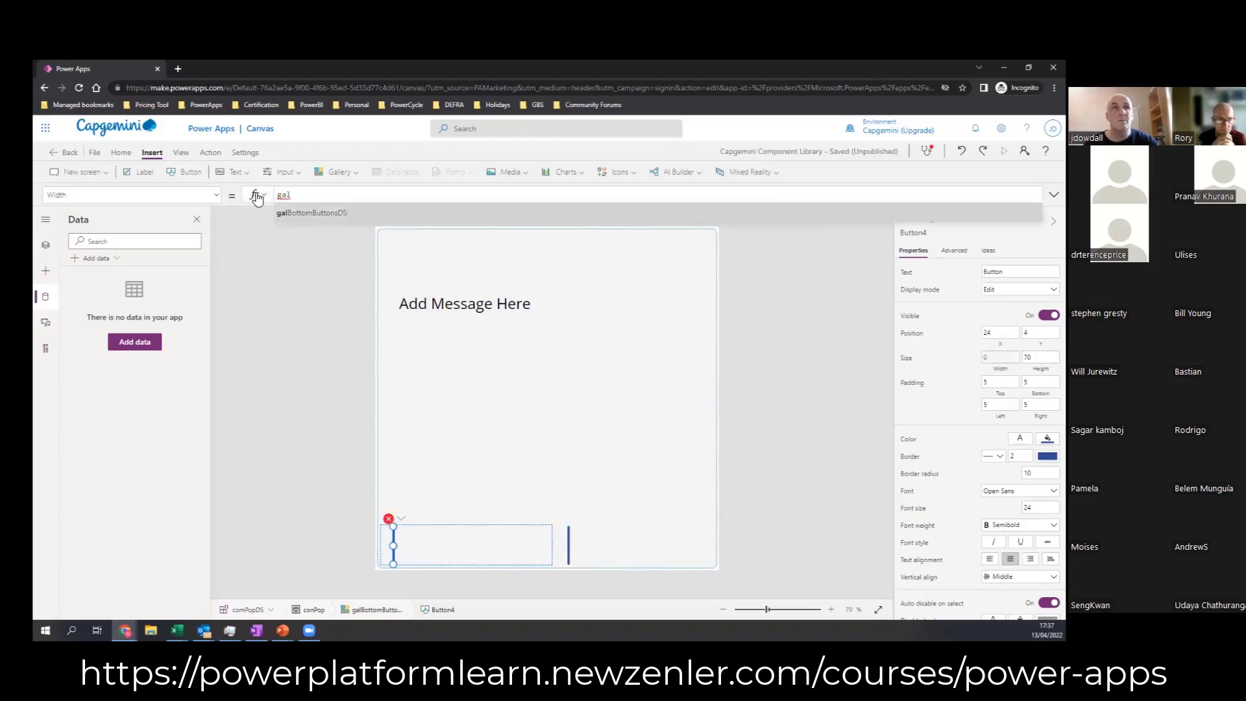
key(Tab)
text(.)
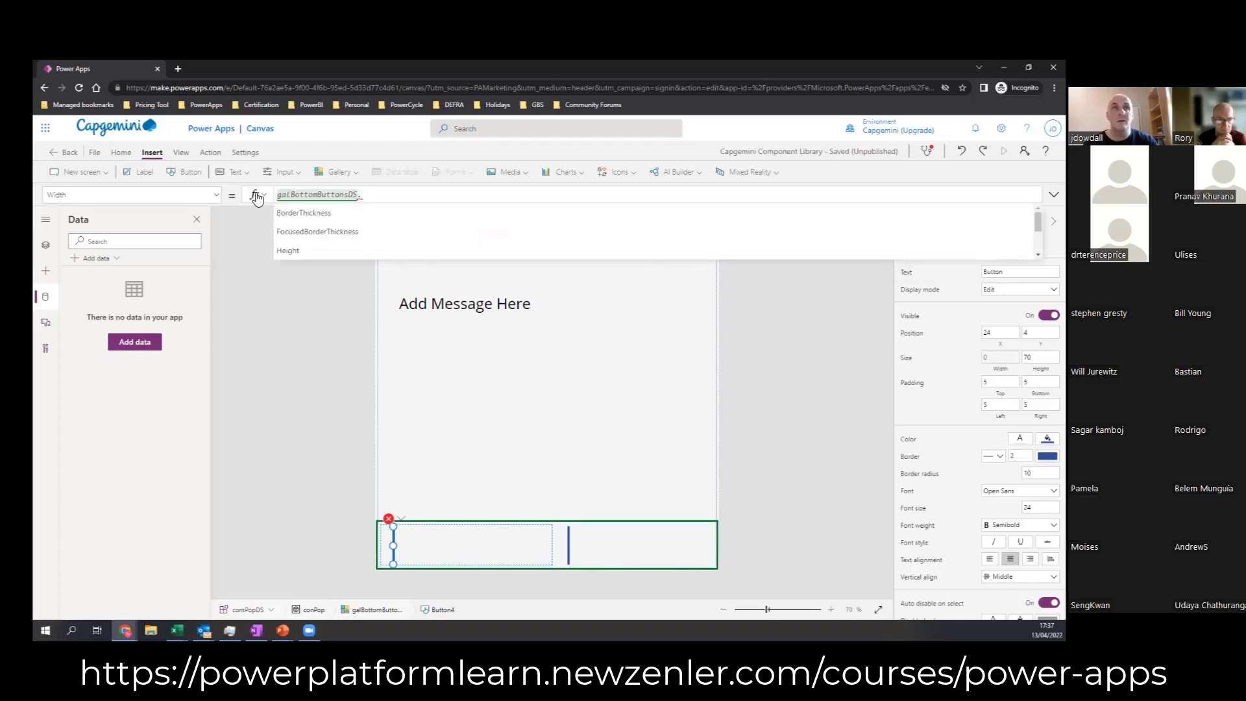
scroll(303, 251, down, 5)
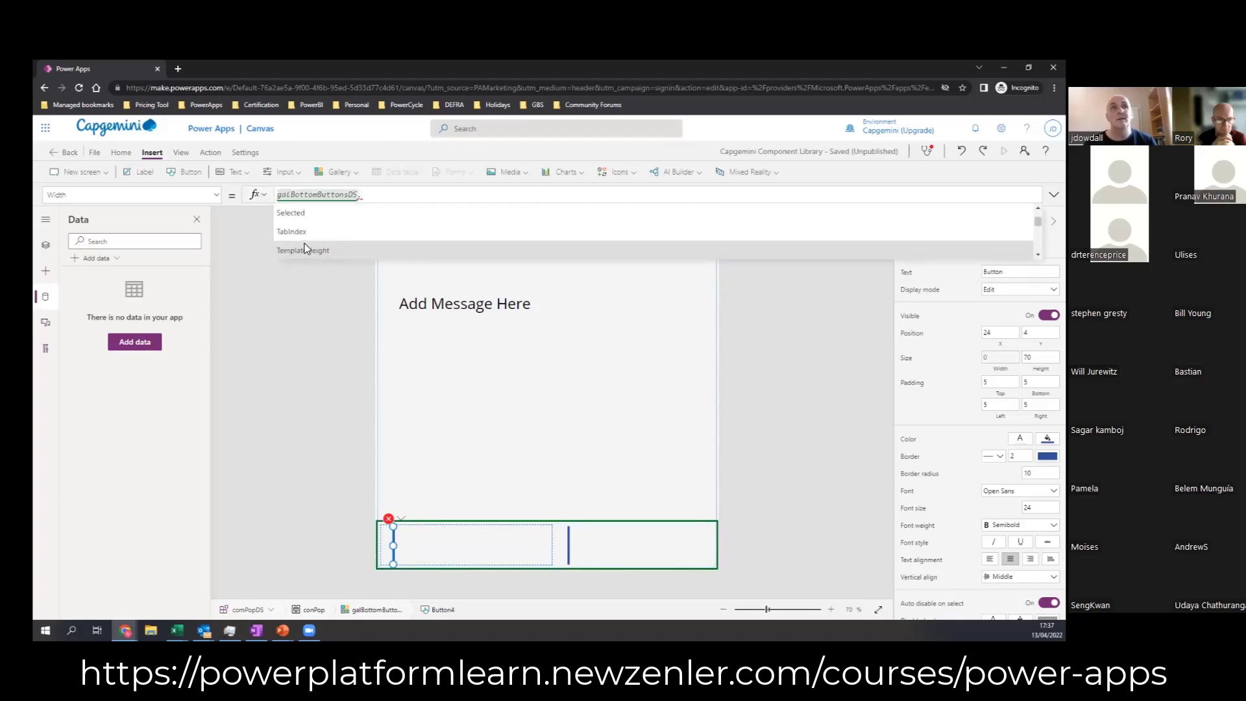
scroll(312, 243, down, 2)
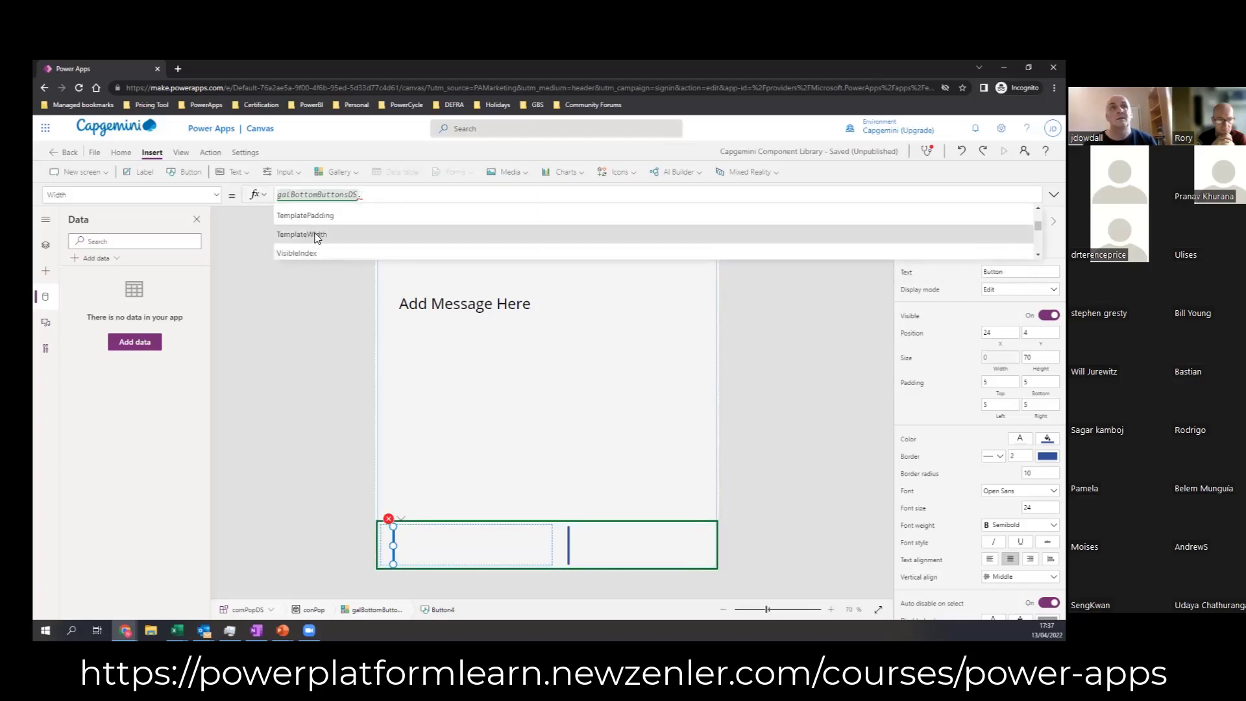
click(302, 234)
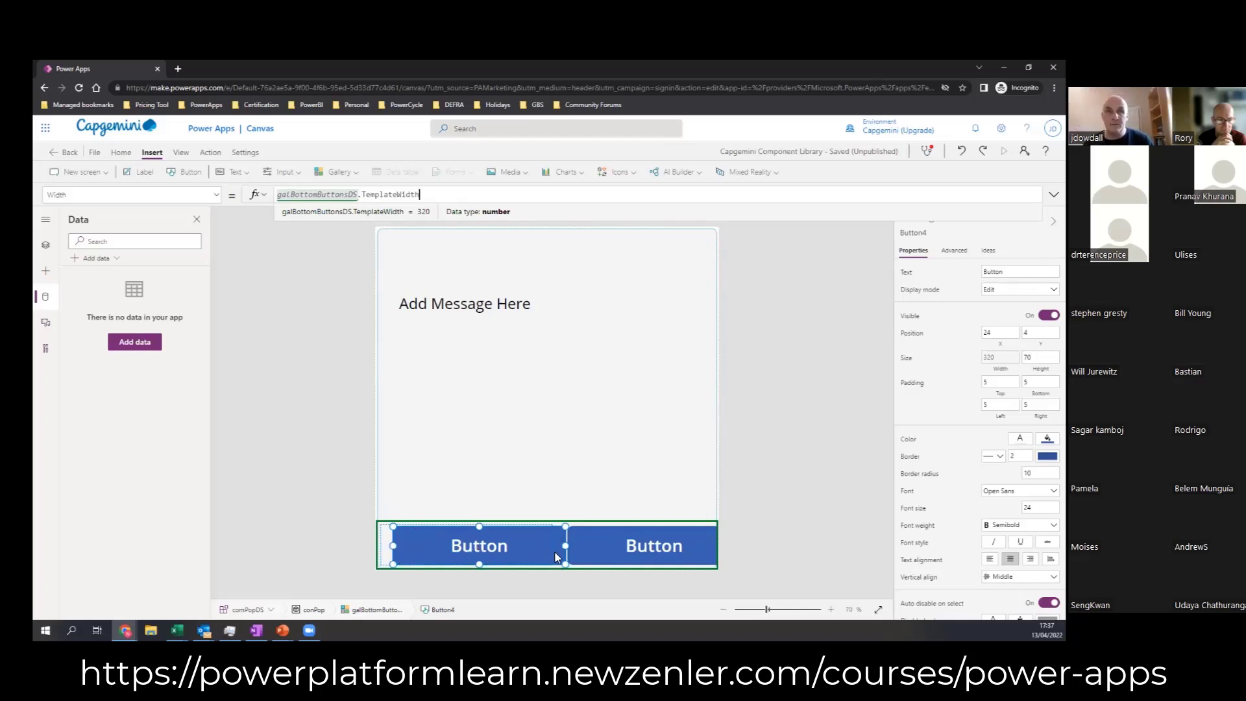
double_click(994, 332)
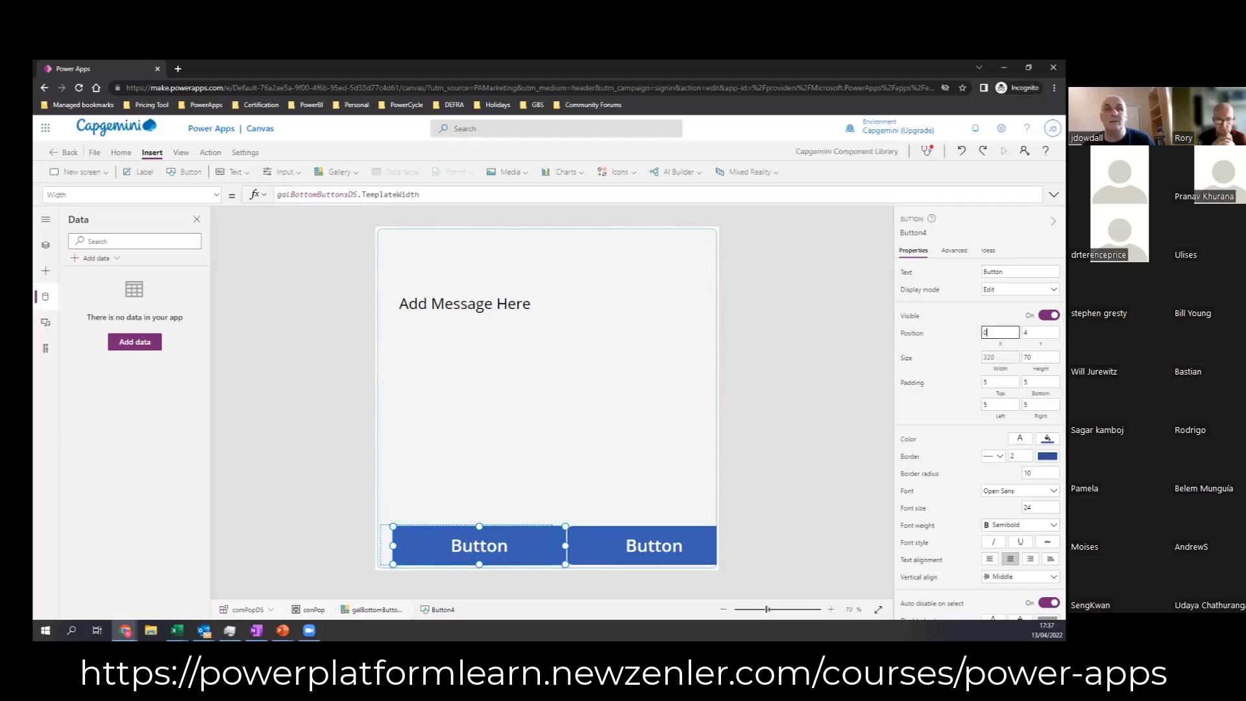
key(Tab)
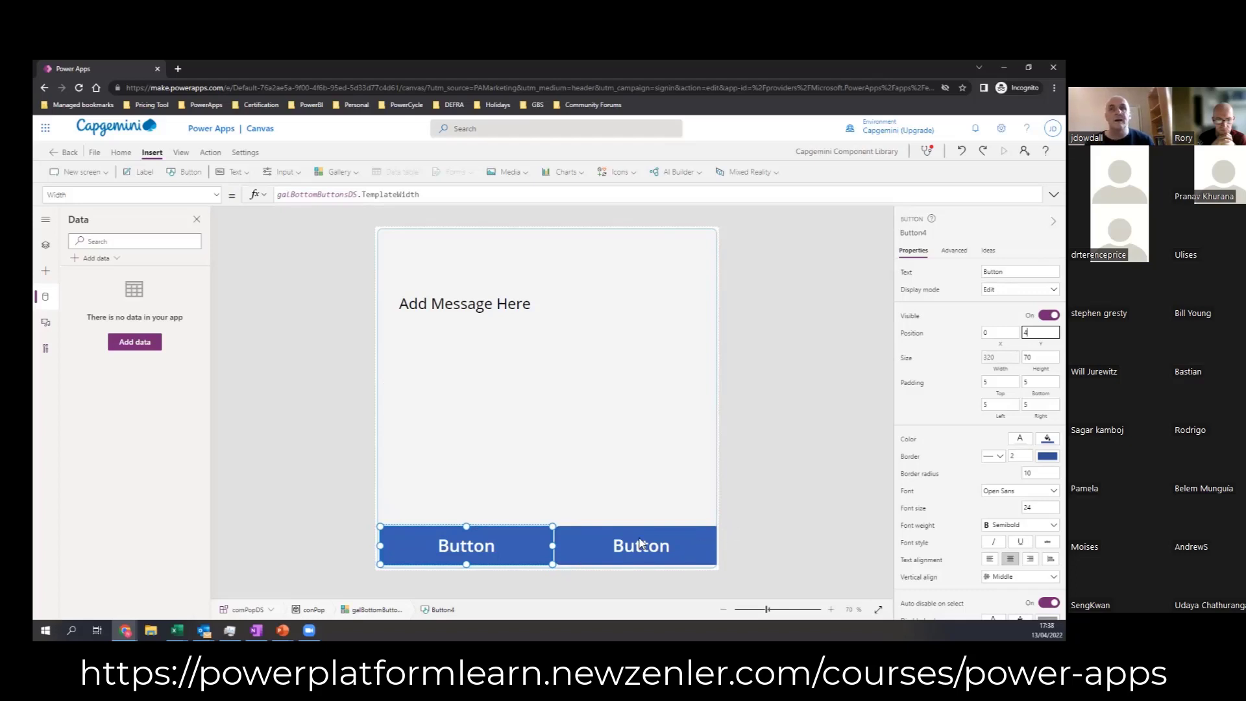
Step: Set galBottomButtonsDS's template padding to 0
click(367, 609)
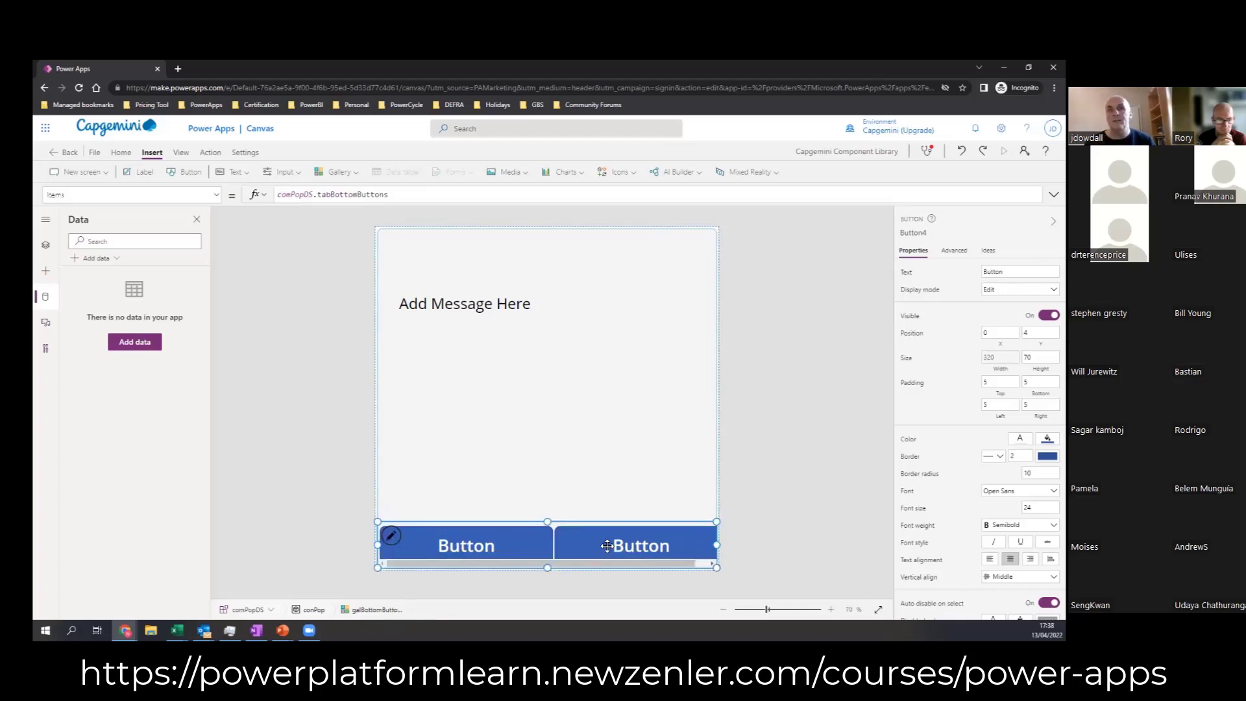
double_click(1034, 500)
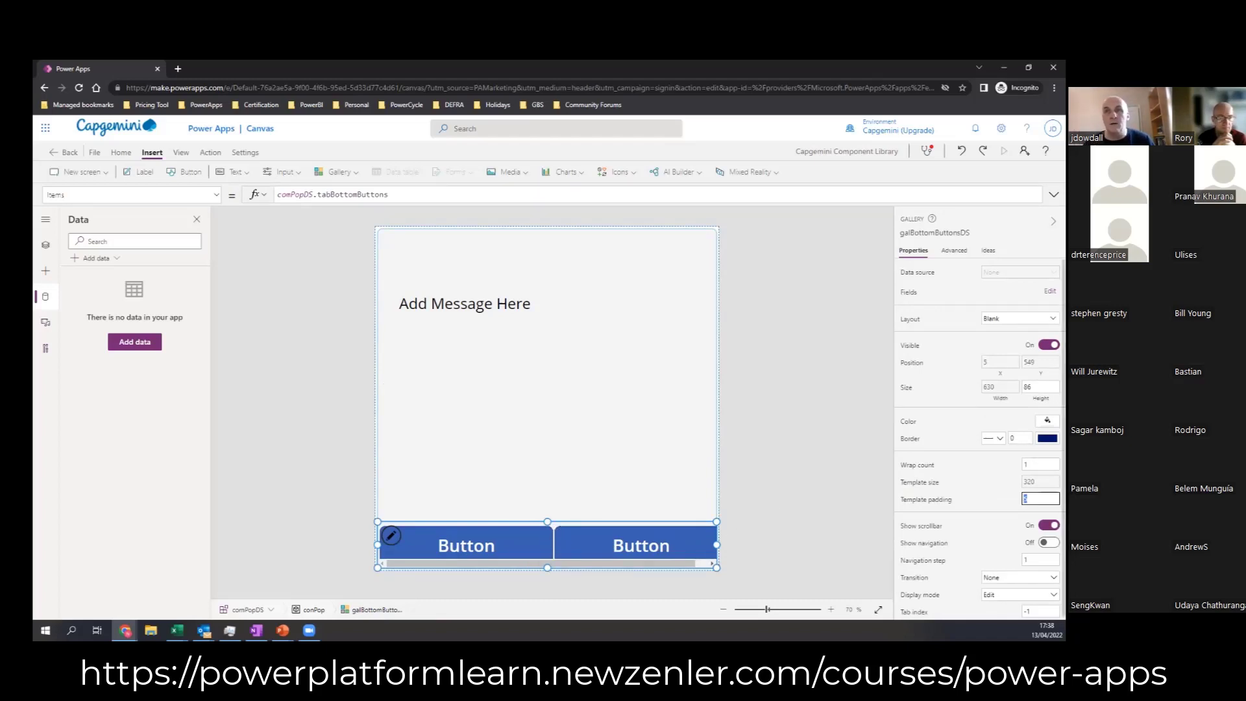
click(348, 529)
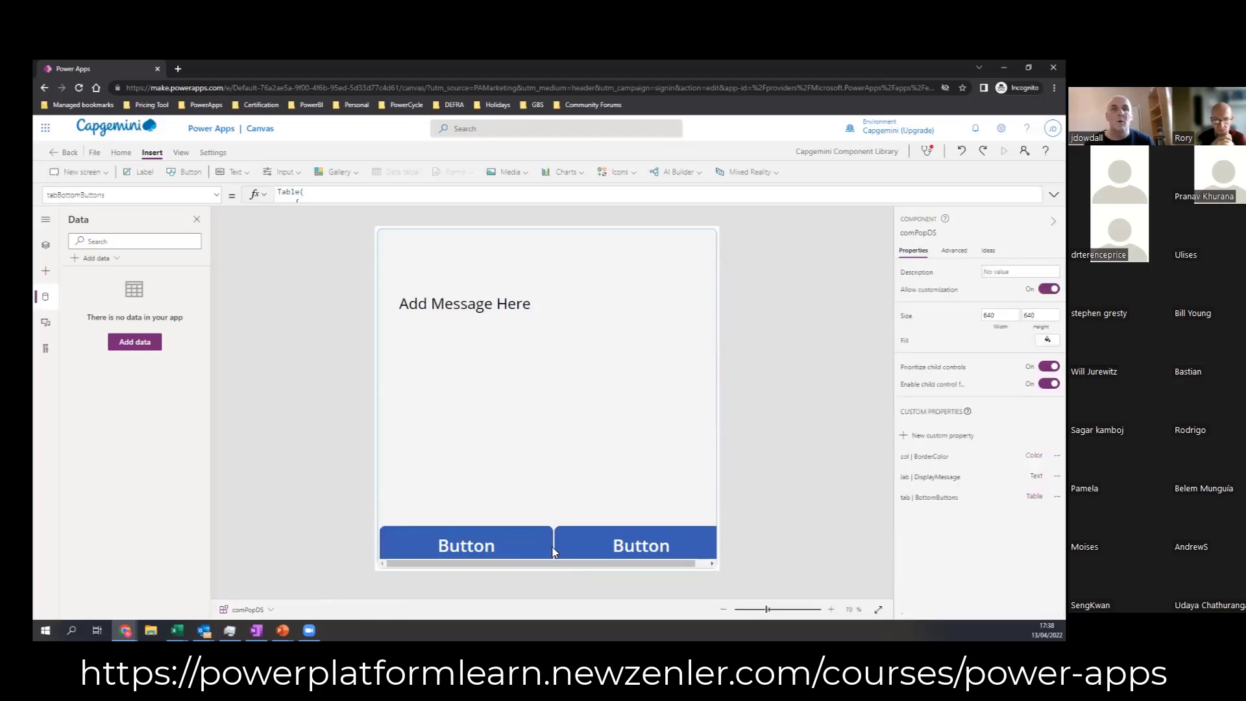
click(516, 559)
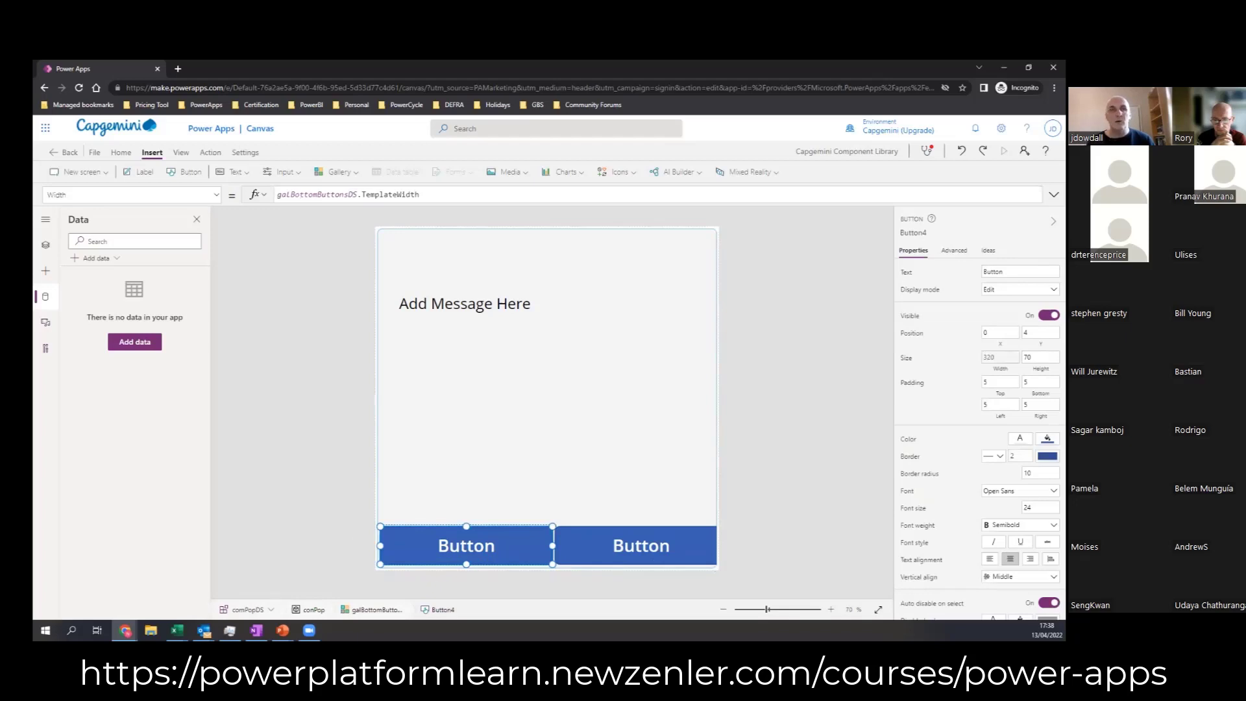
click(367, 610)
click(1039, 499)
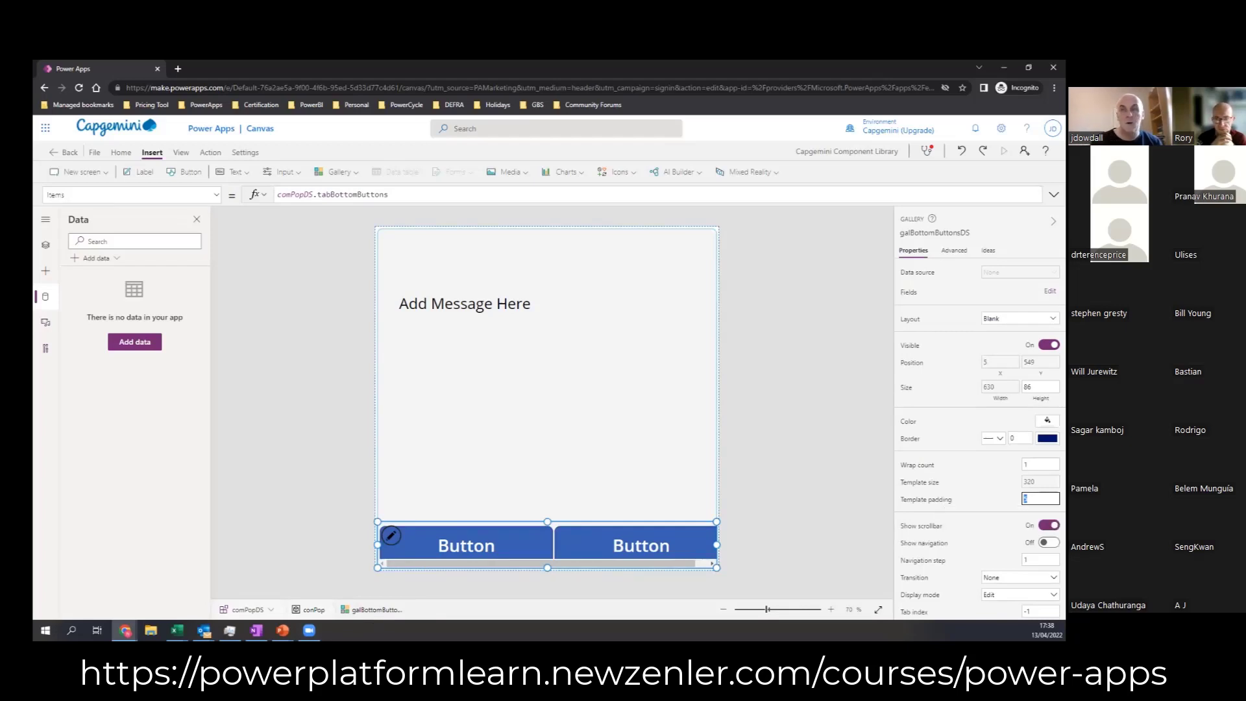
click(1040, 464)
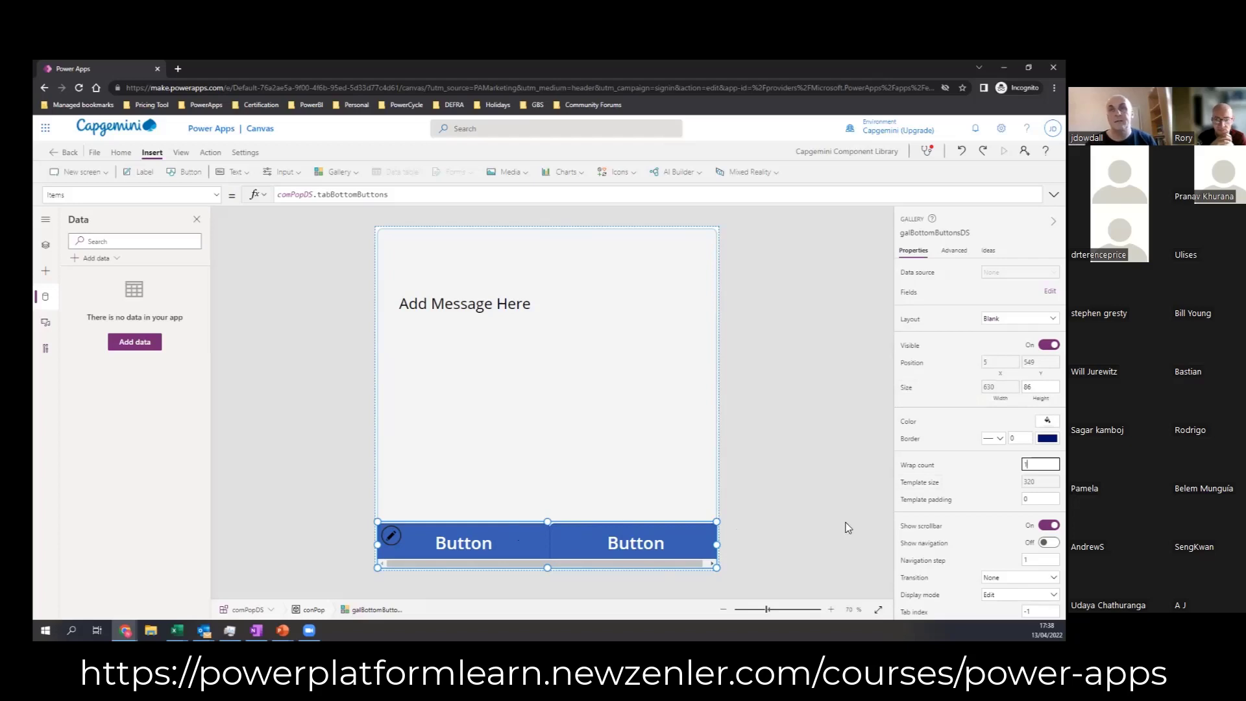
Step: Replace galBottomButtonsDS's TemplateSize formula with Self.Width
click(1041, 482)
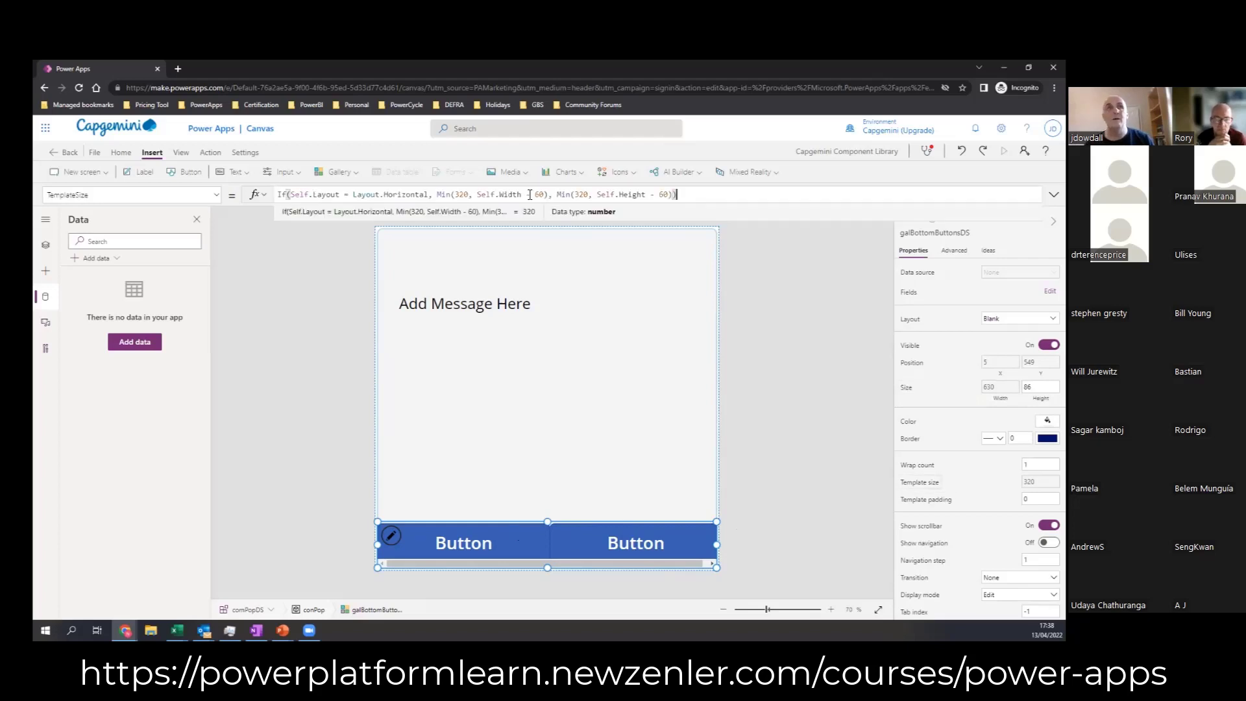
triple_click(693, 194)
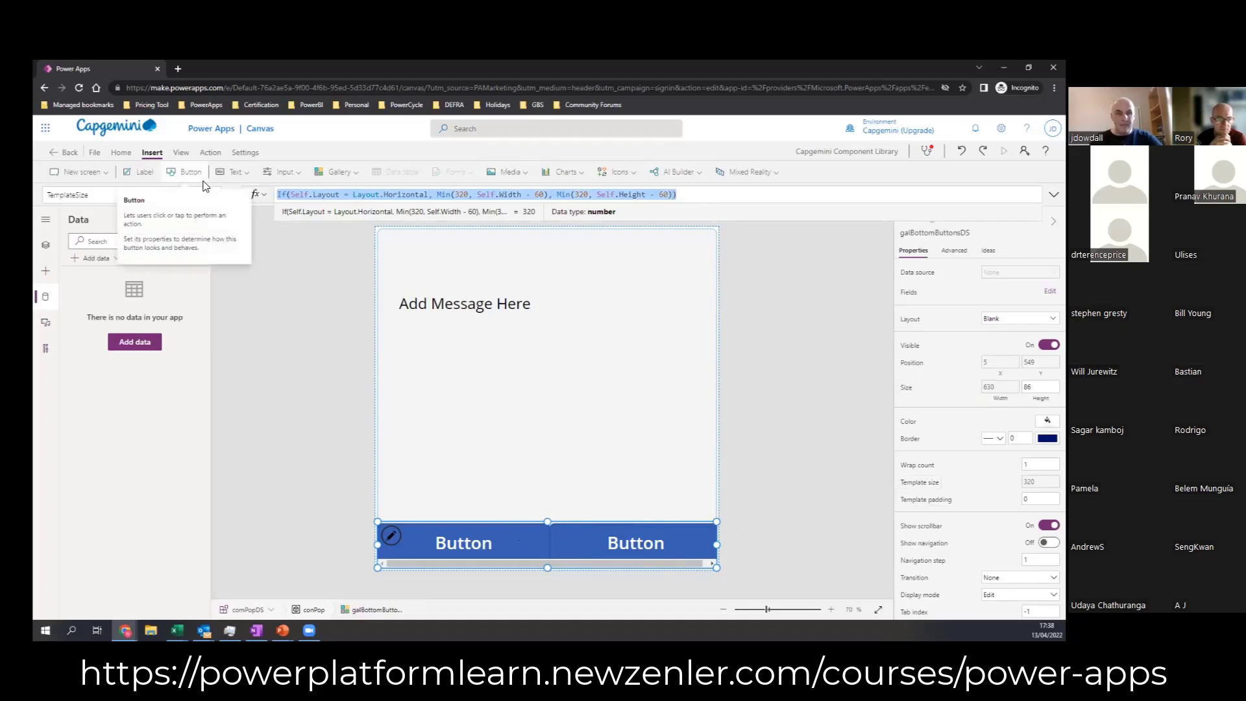
text(Se)
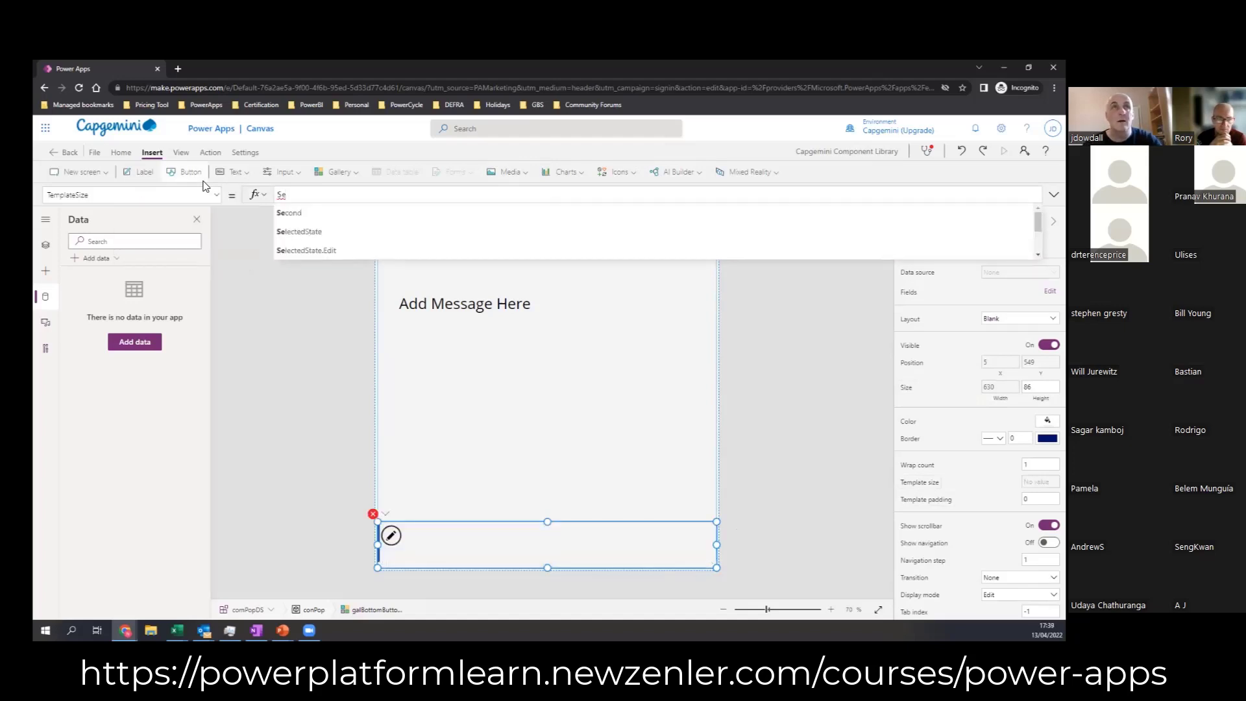
text(lf>width)
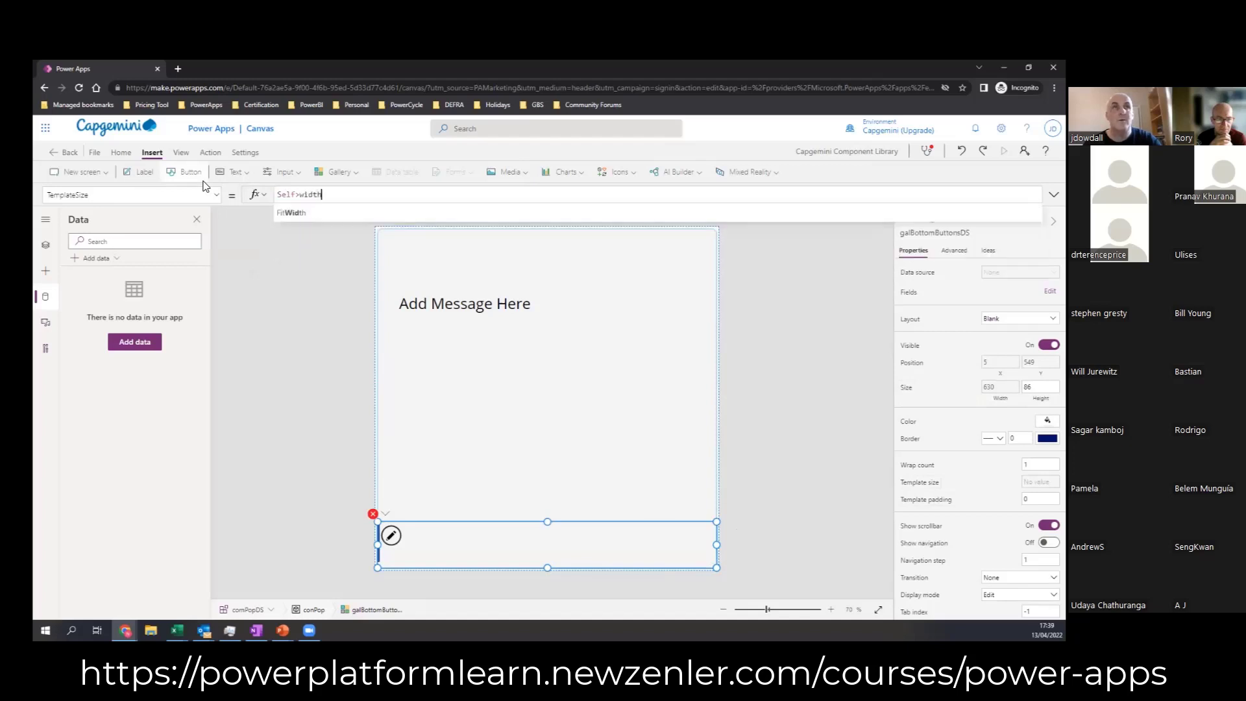
key(BackSpace)
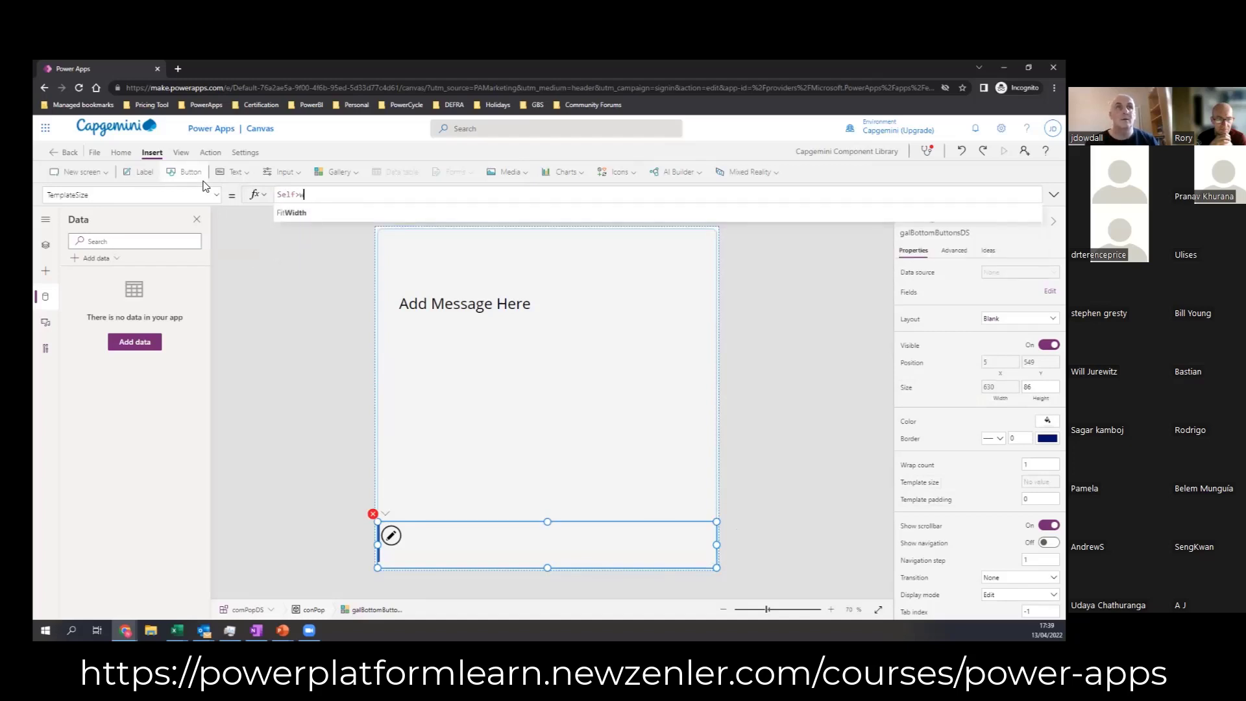
key(BackSpace)
key(BackSpace)
text(.Width)
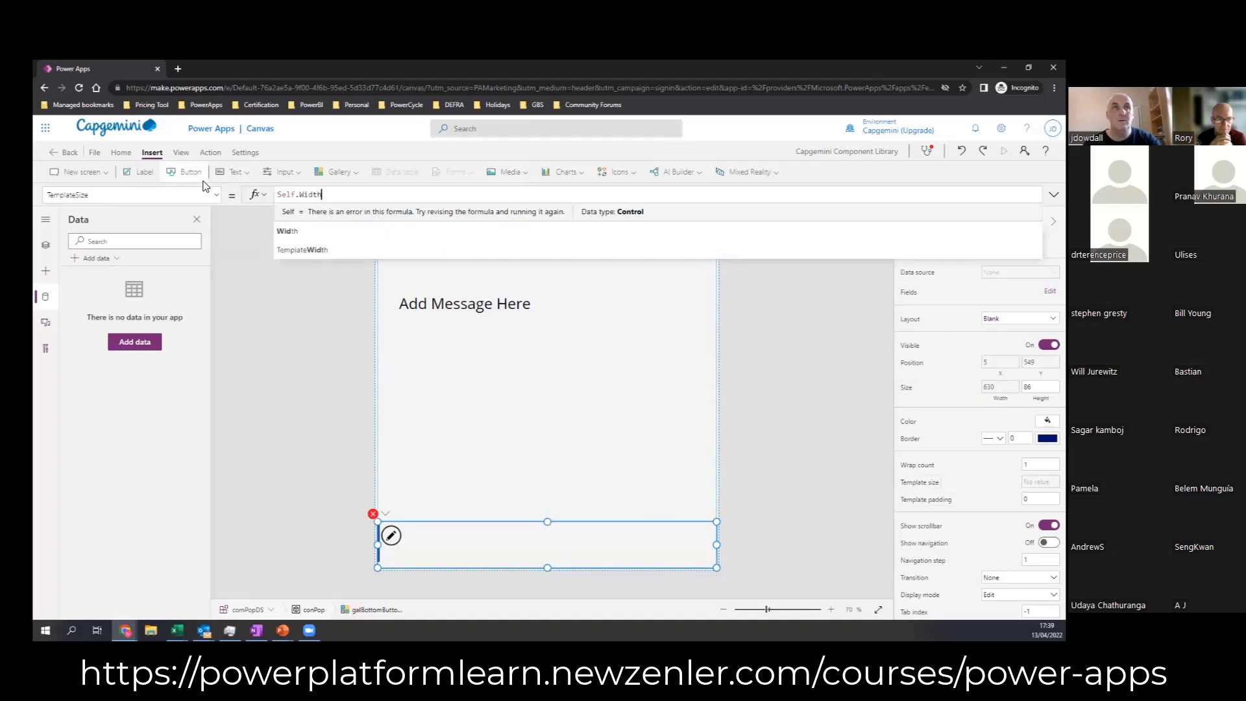
click(300, 236)
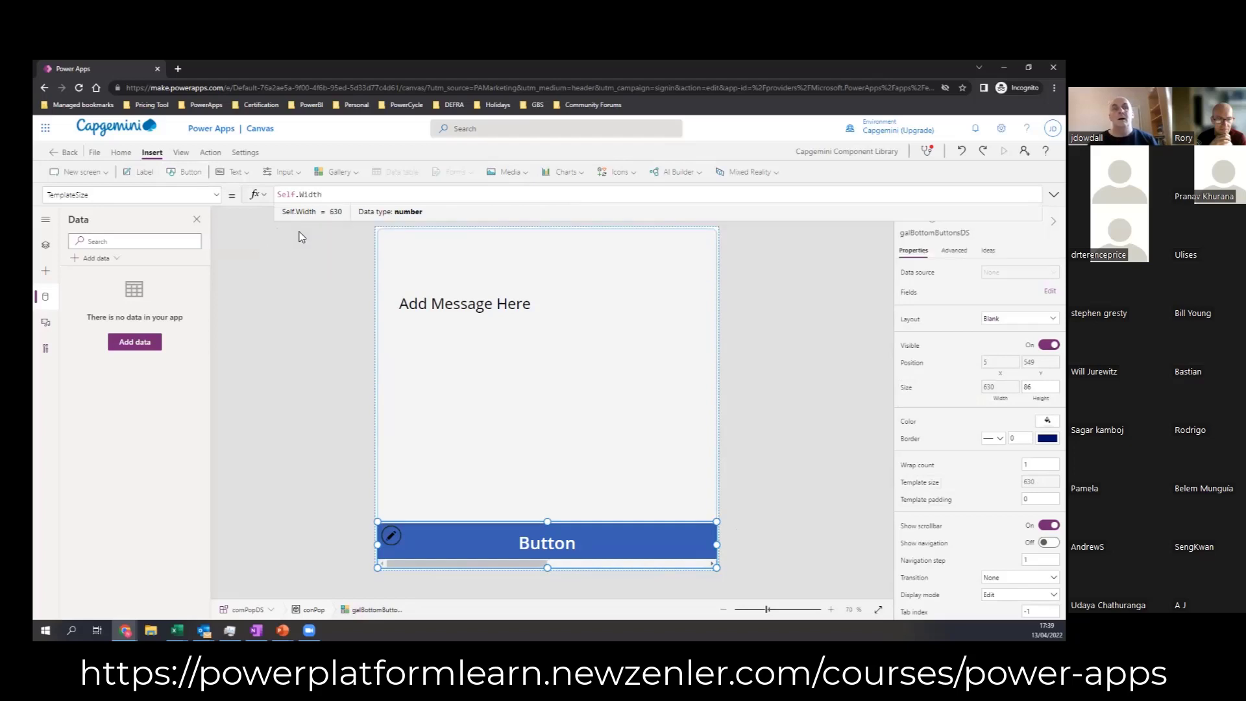
Step: Extend the gallery's TemplateSize formula to Self.Width/CountRows(Self.AllItems) so the template width is shared among all items
text(/Count)
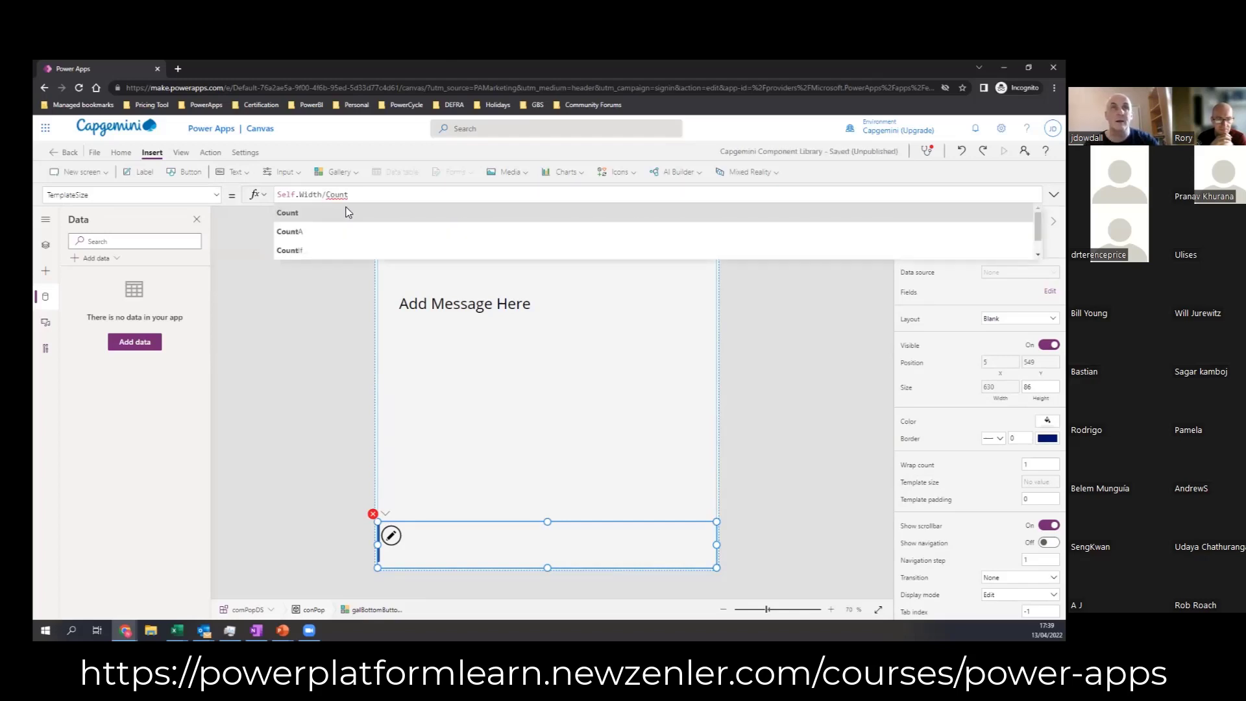
text(Rows)
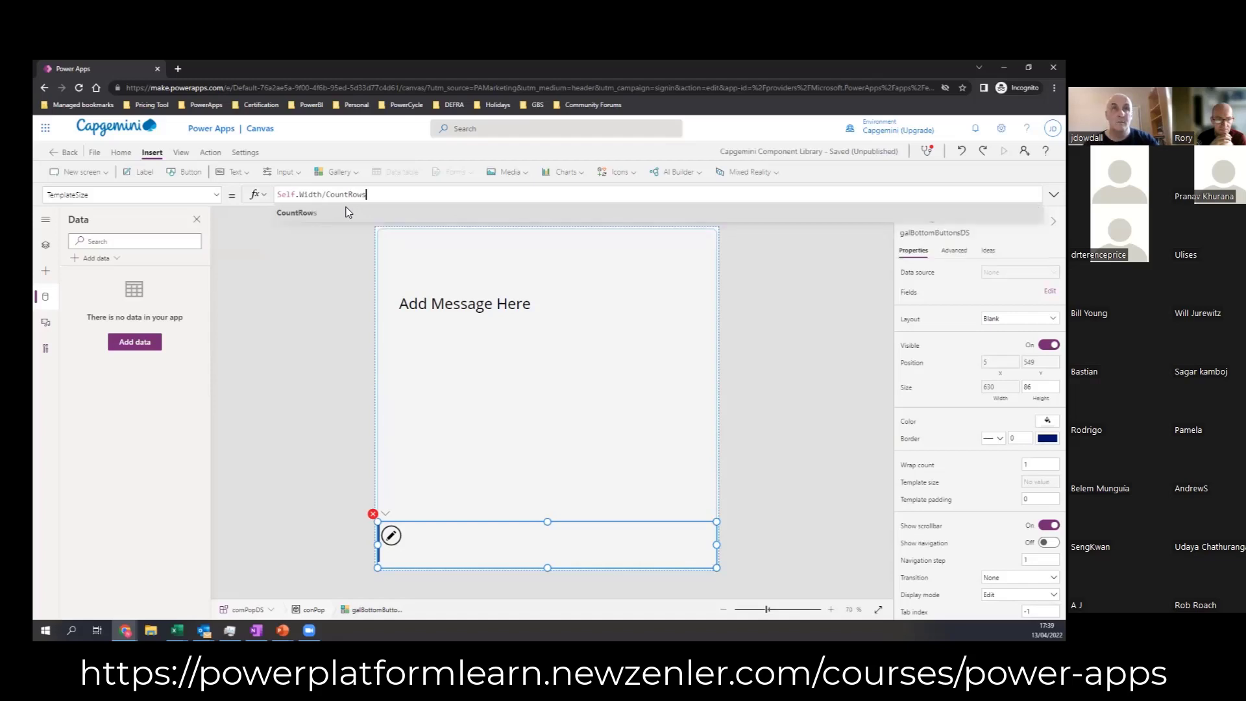
text(()
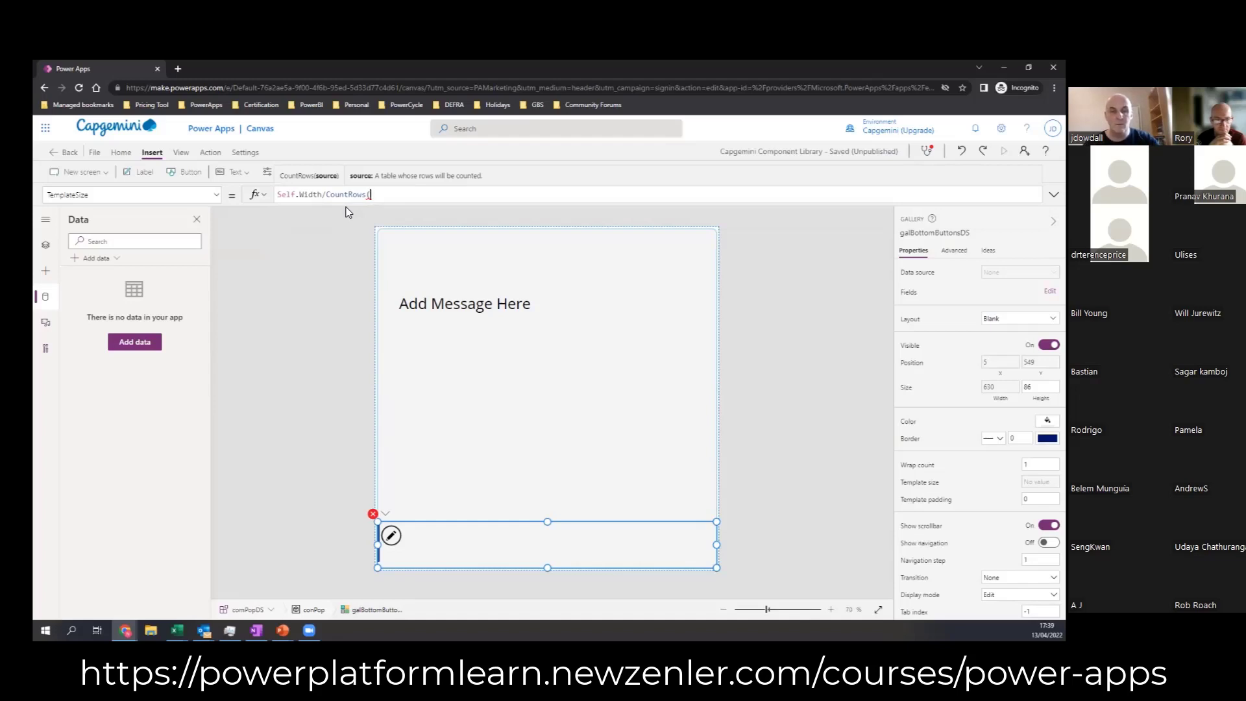
text(Self)
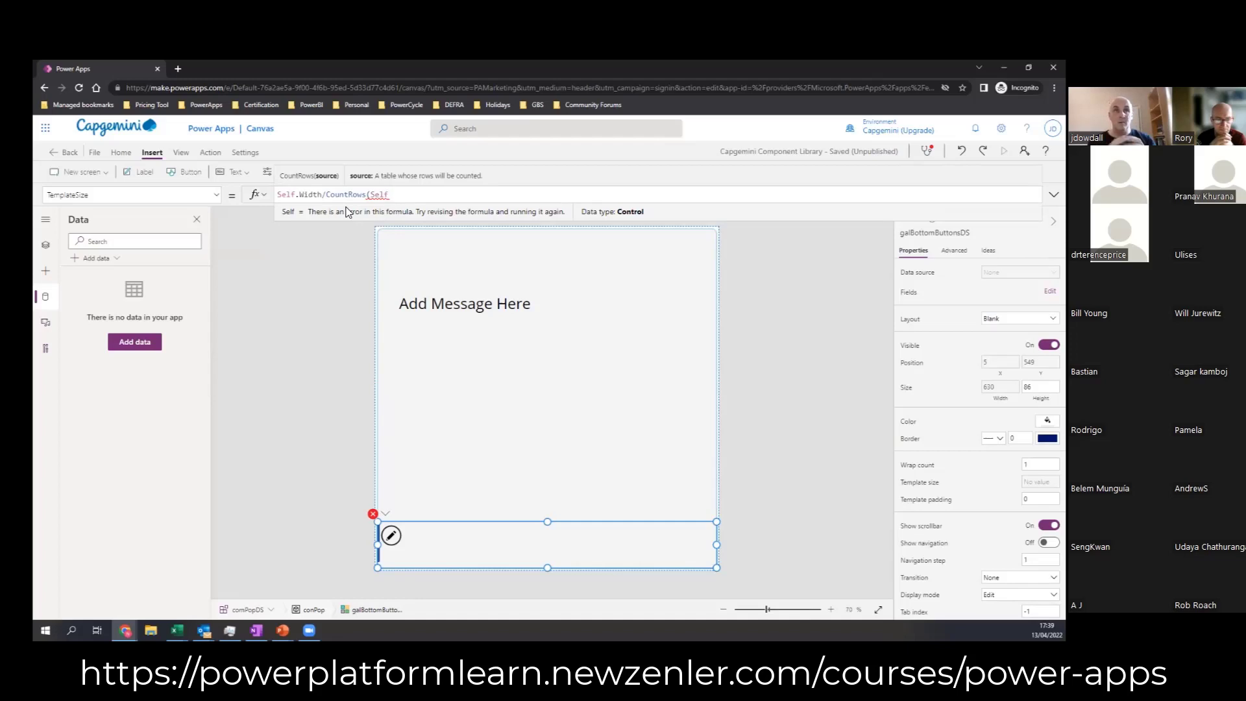
text(.)
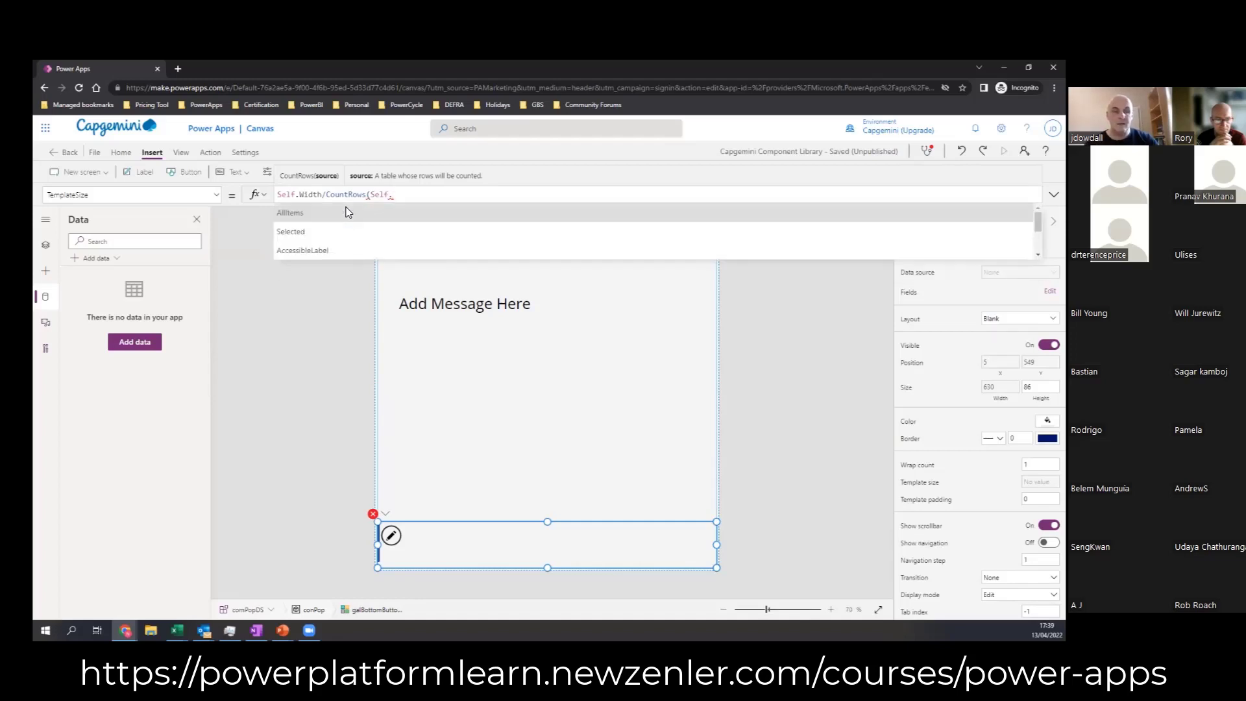
text(AllItems)
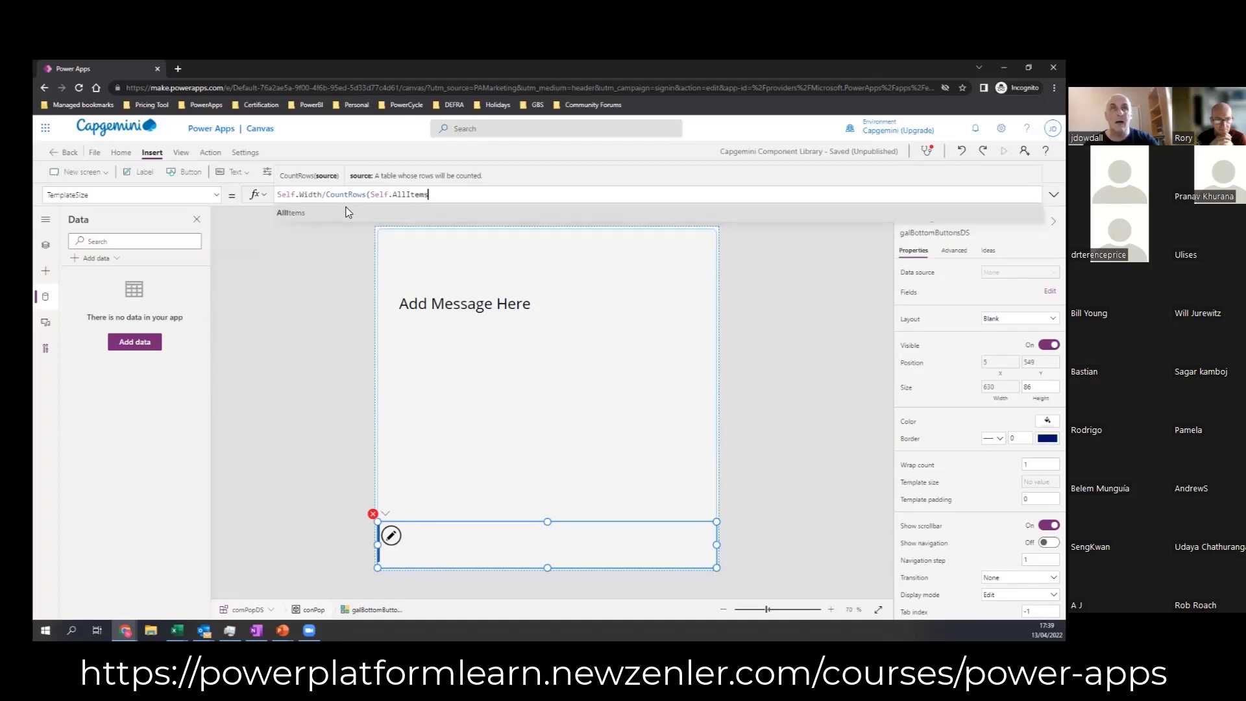
text())
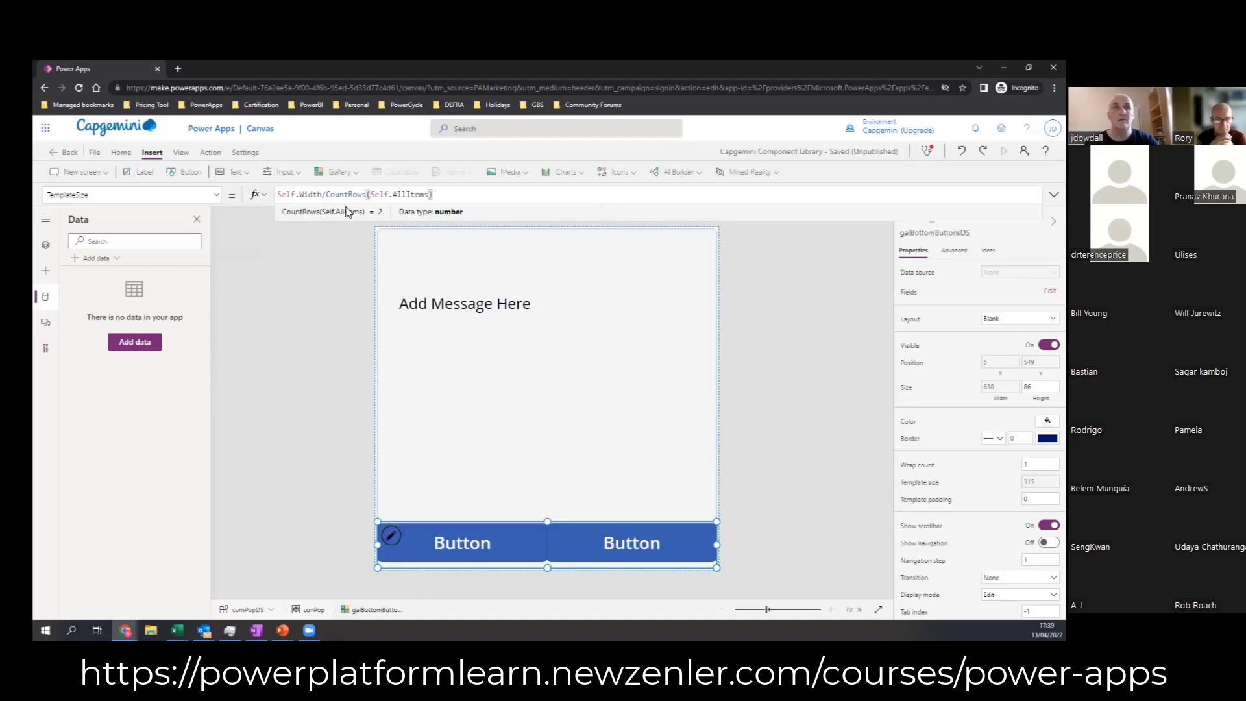
click(747, 468)
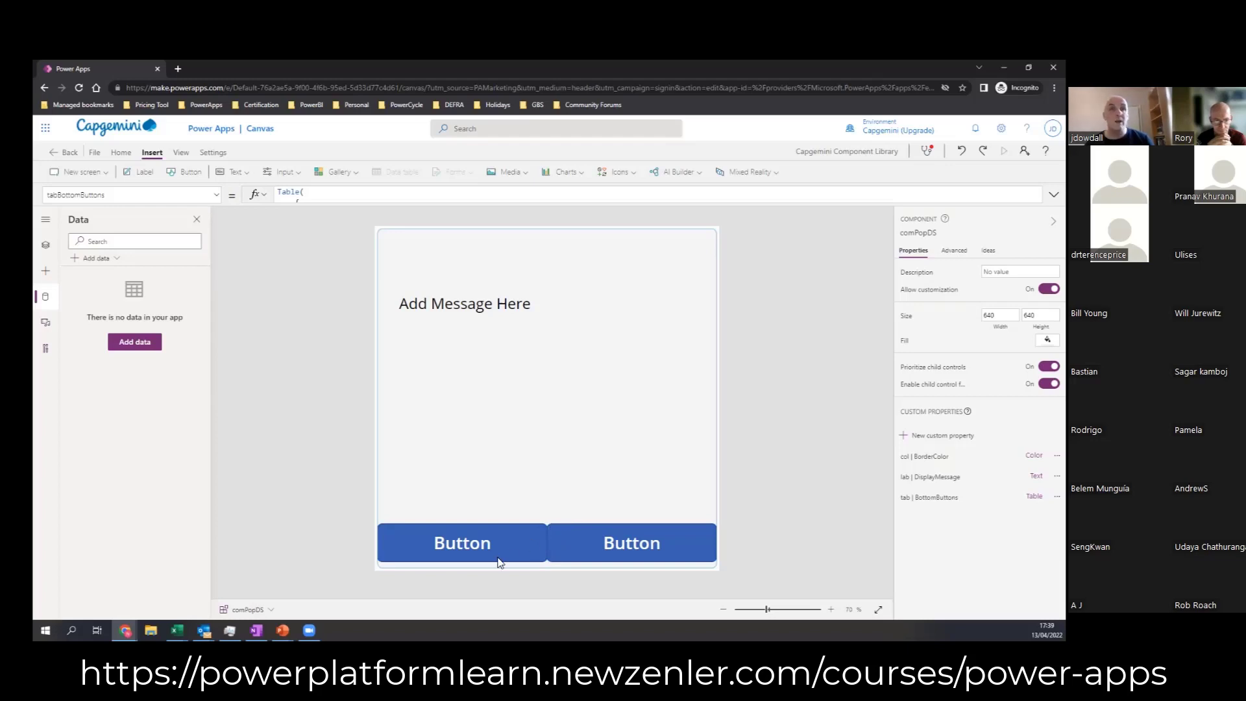
Step: Set the height of the button in galBottomButtonsDS's template to 50
click(419, 548)
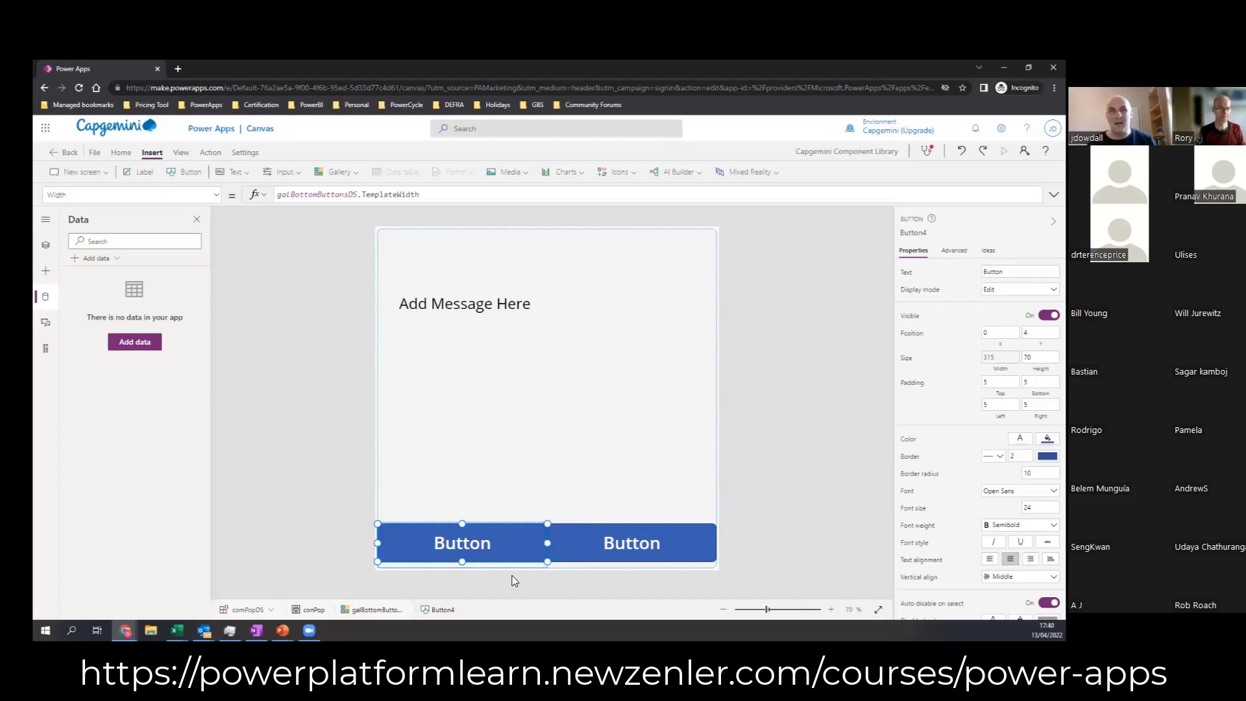
click(550, 566)
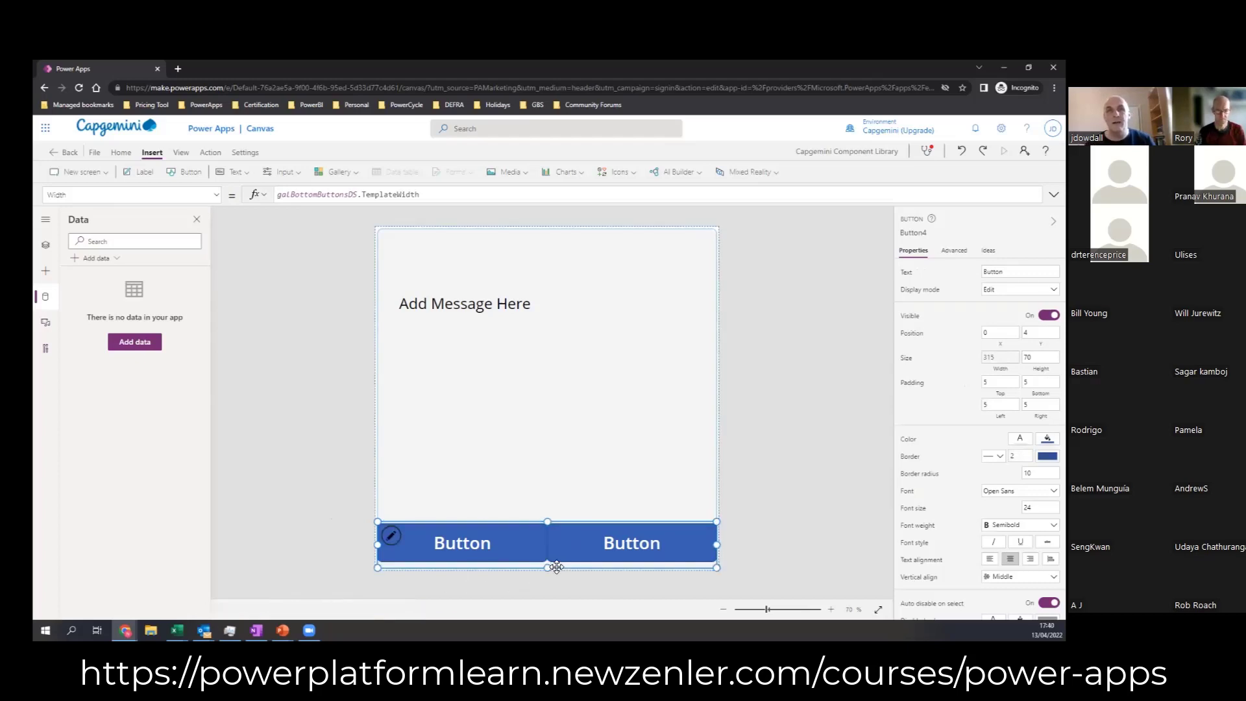
click(508, 560)
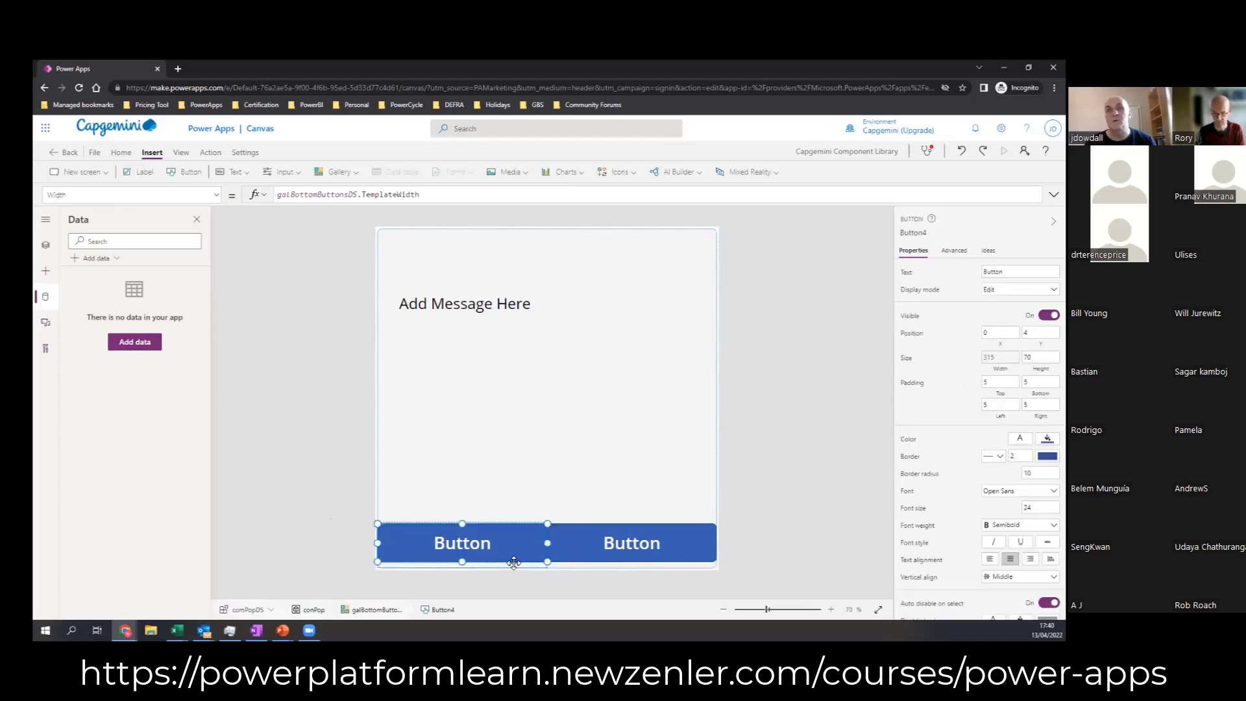
drag(1036, 357, 1004, 358)
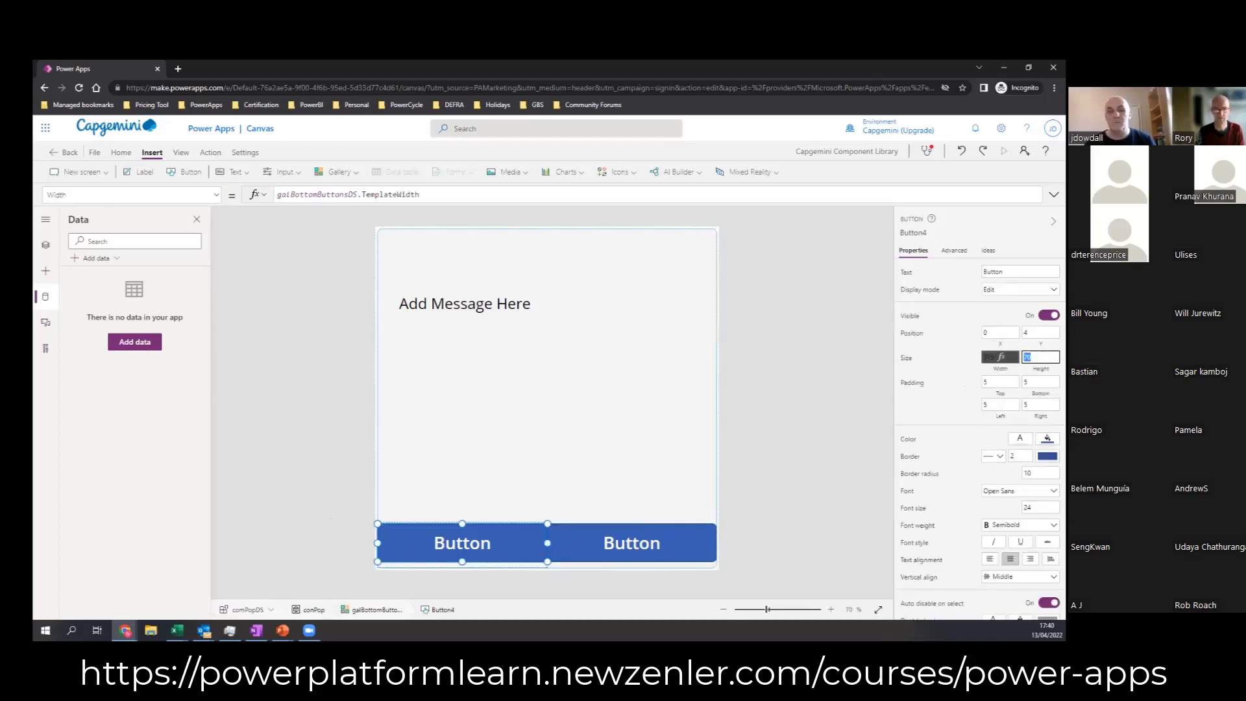
text(50)
click(998, 332)
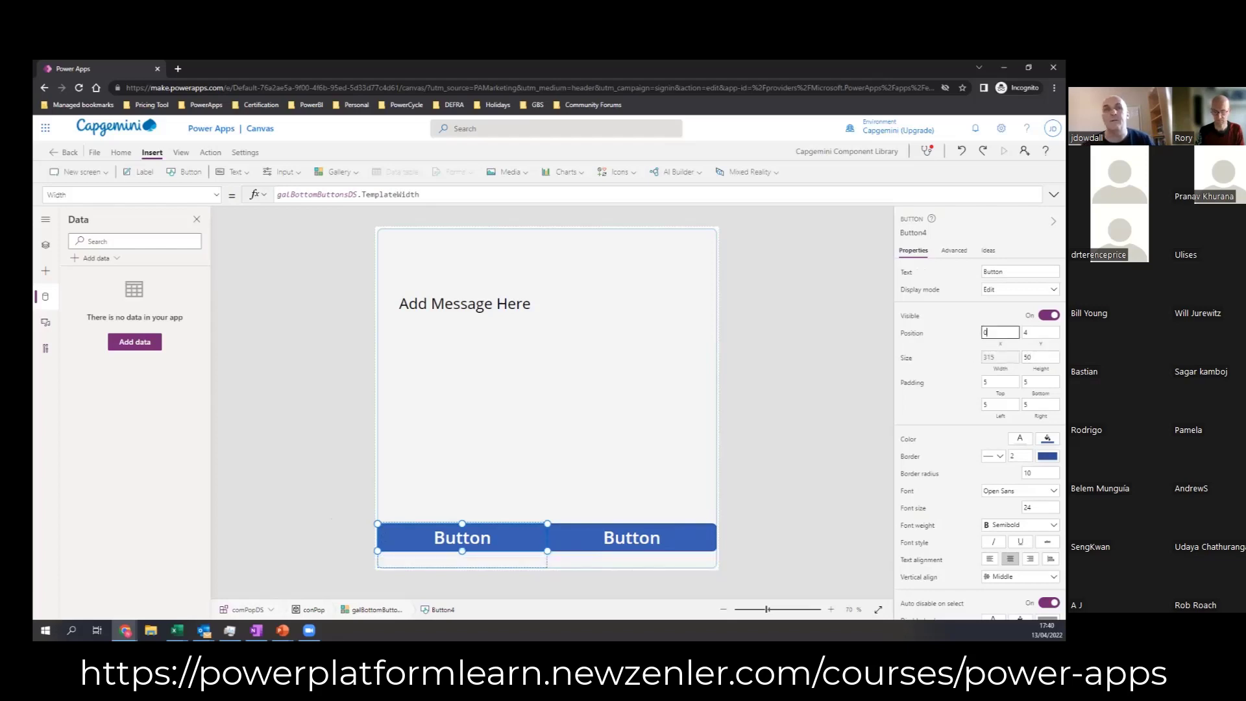
Step: Set galBottomButtonsDS's Height formula to Button4.Height
click(531, 566)
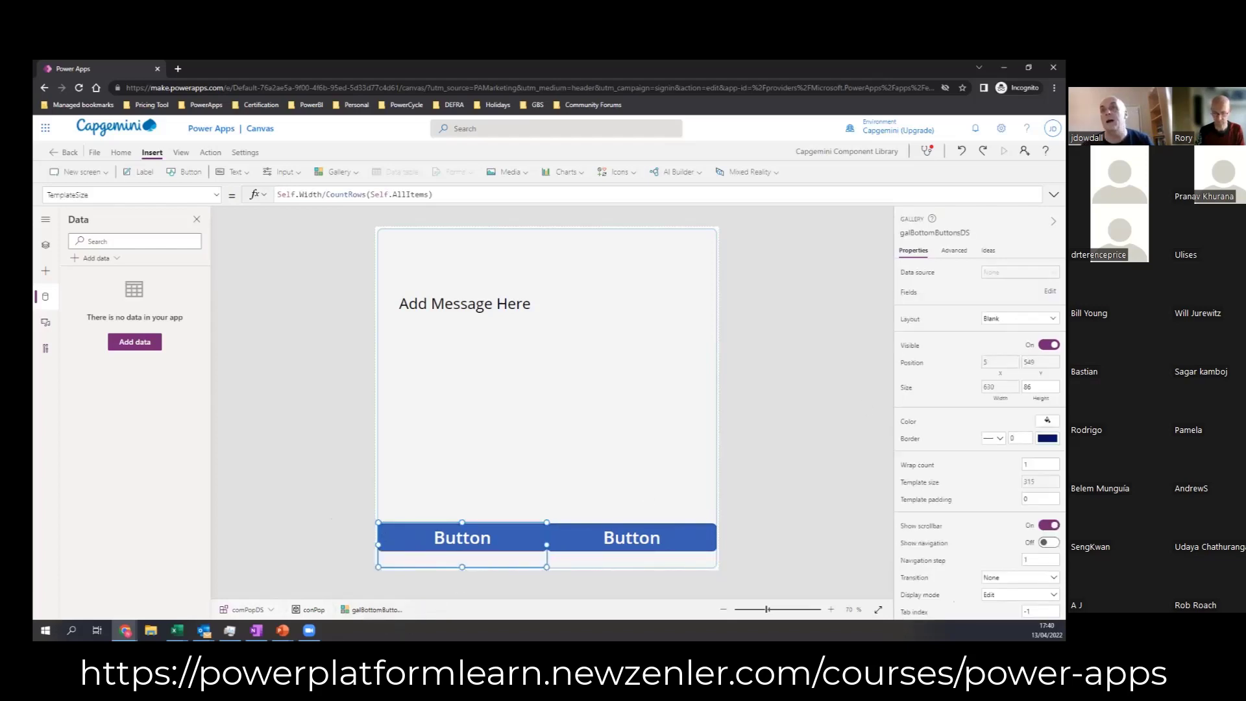
click(47, 248)
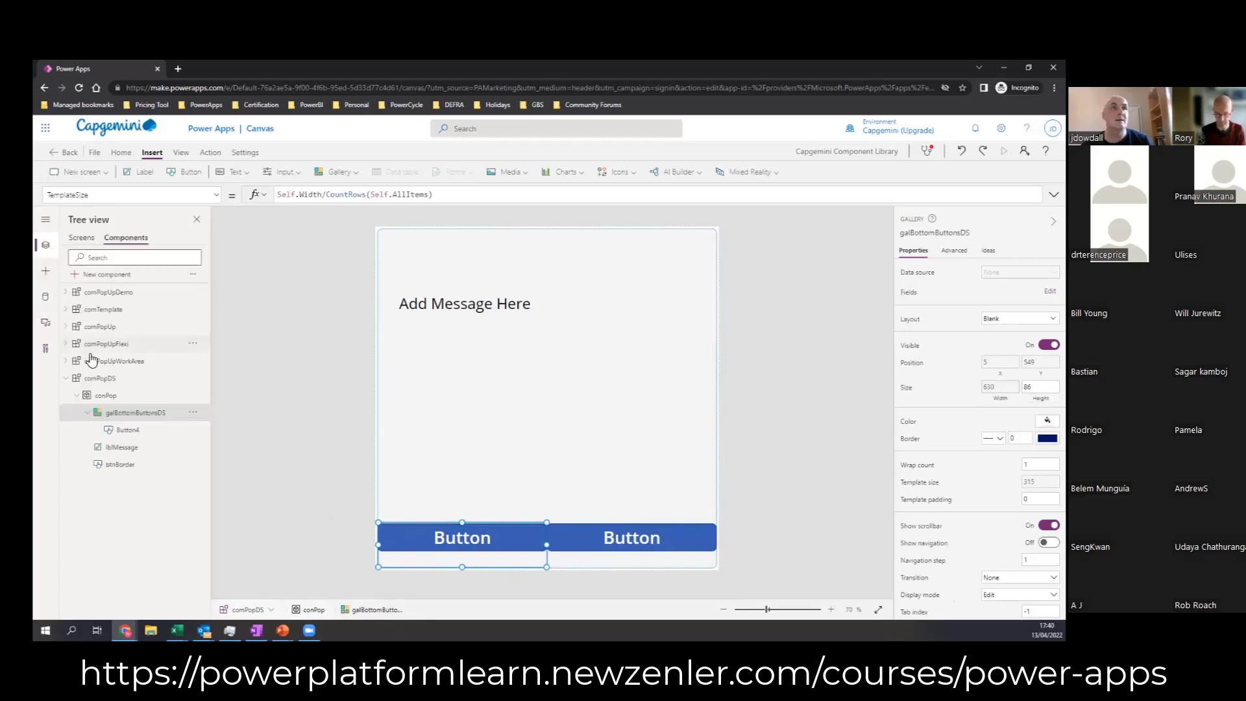
click(1041, 387)
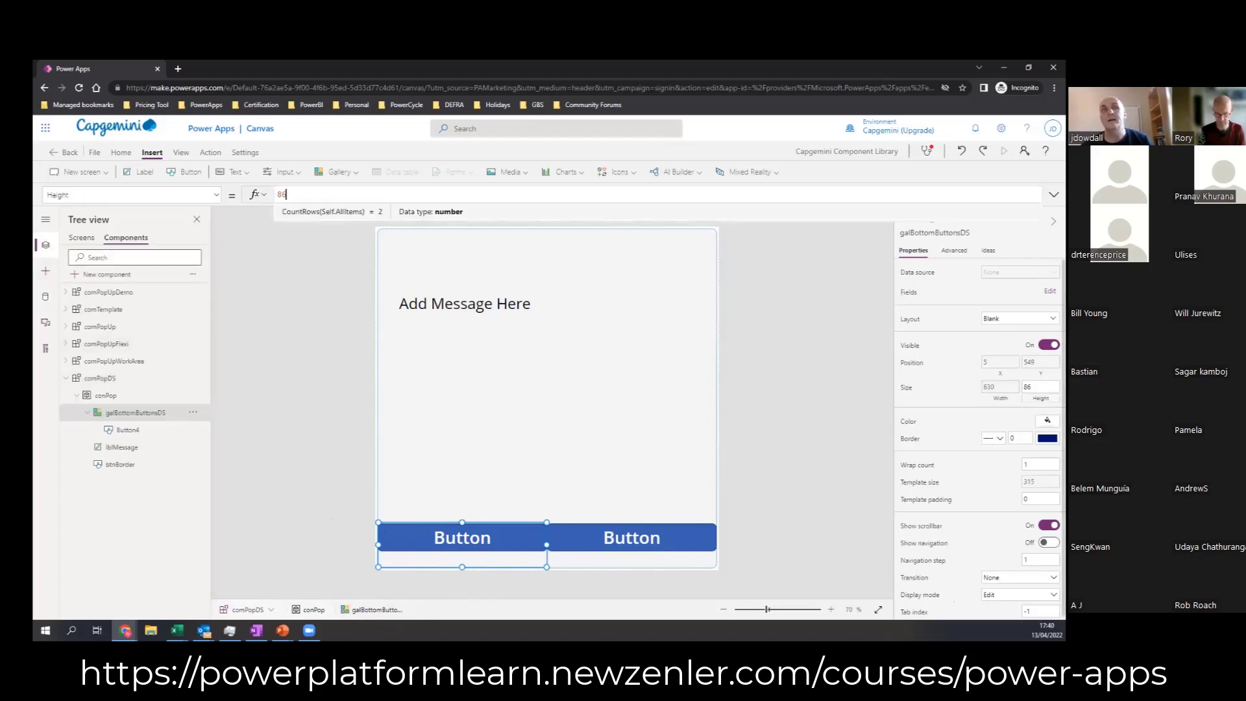
double_click(316, 197)
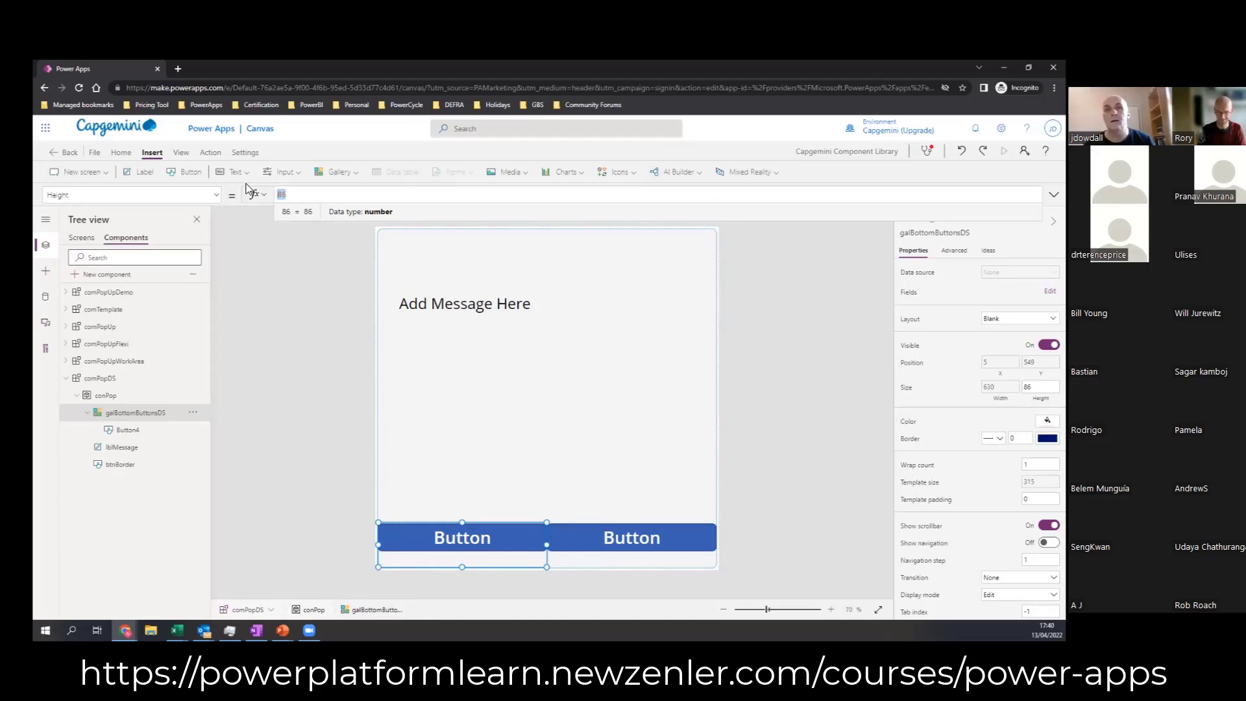
text(Button4.Height)
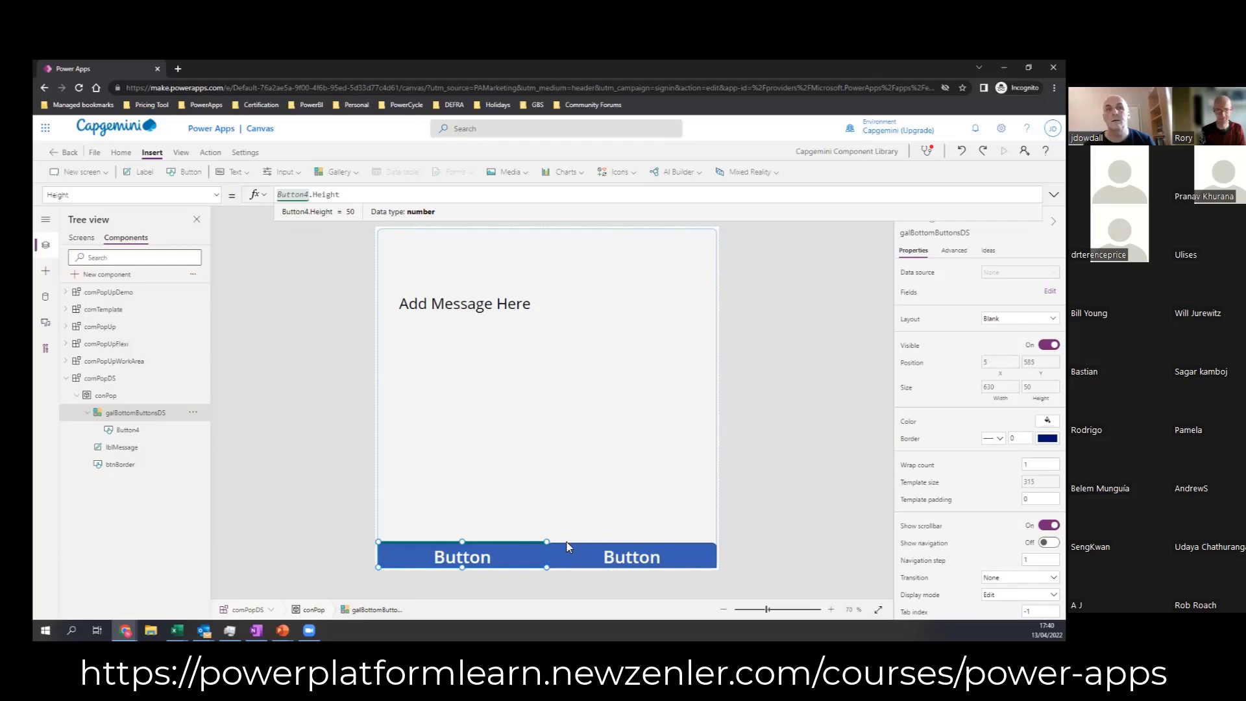
Step: Select galBottomButtonsDS and open its Y position formula
click(567, 547)
click(537, 557)
click(530, 544)
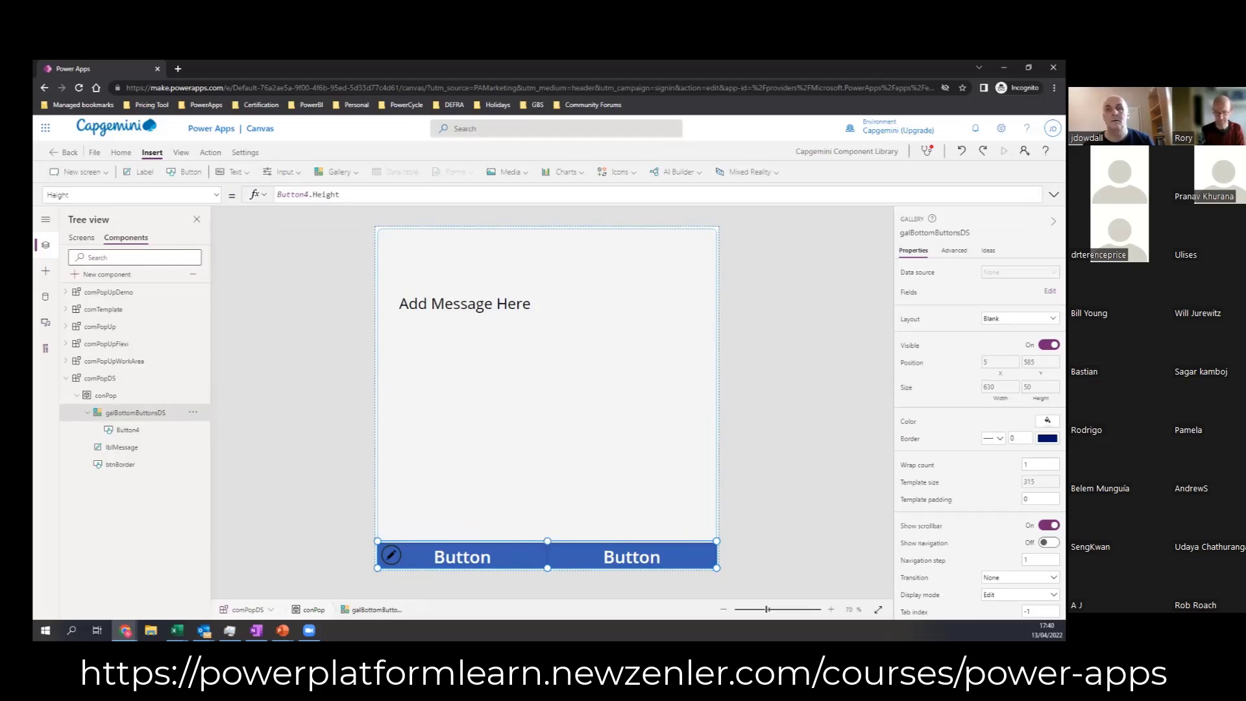
scroll(979, 439, down, 1)
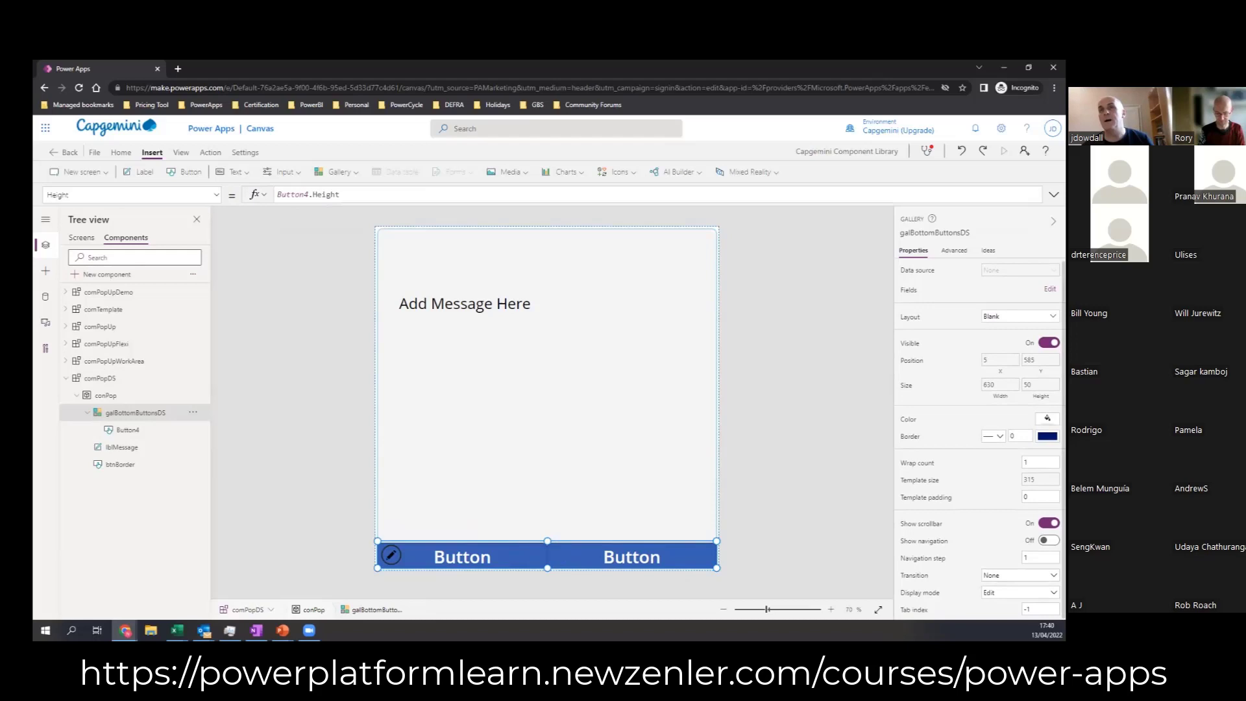
click(1040, 360)
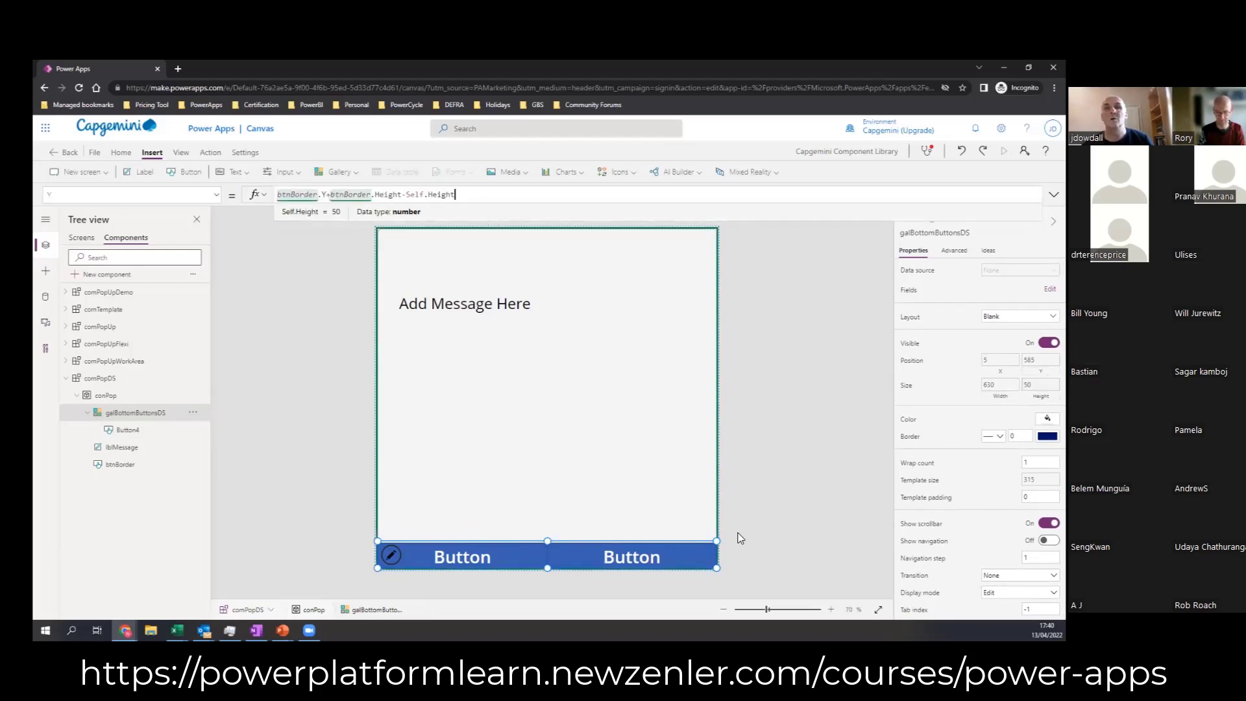
Step: Set the gallery button's Y position to 0
click(493, 565)
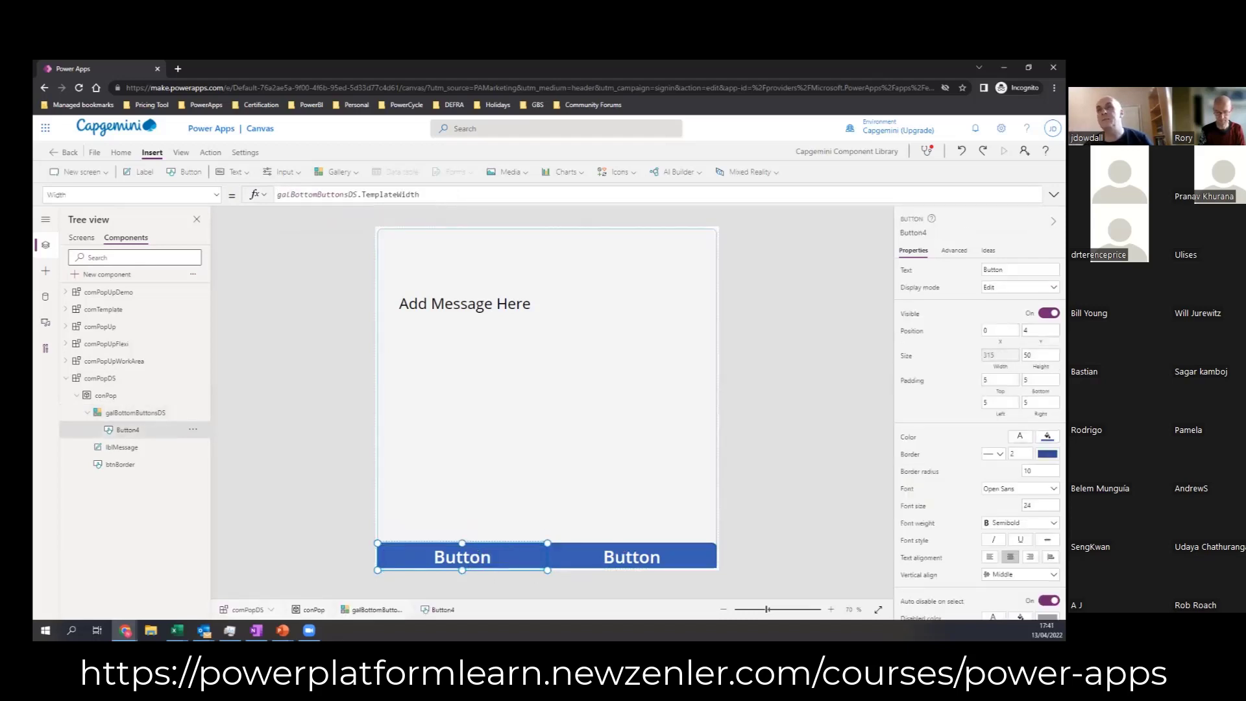
click(1039, 330)
text(0)
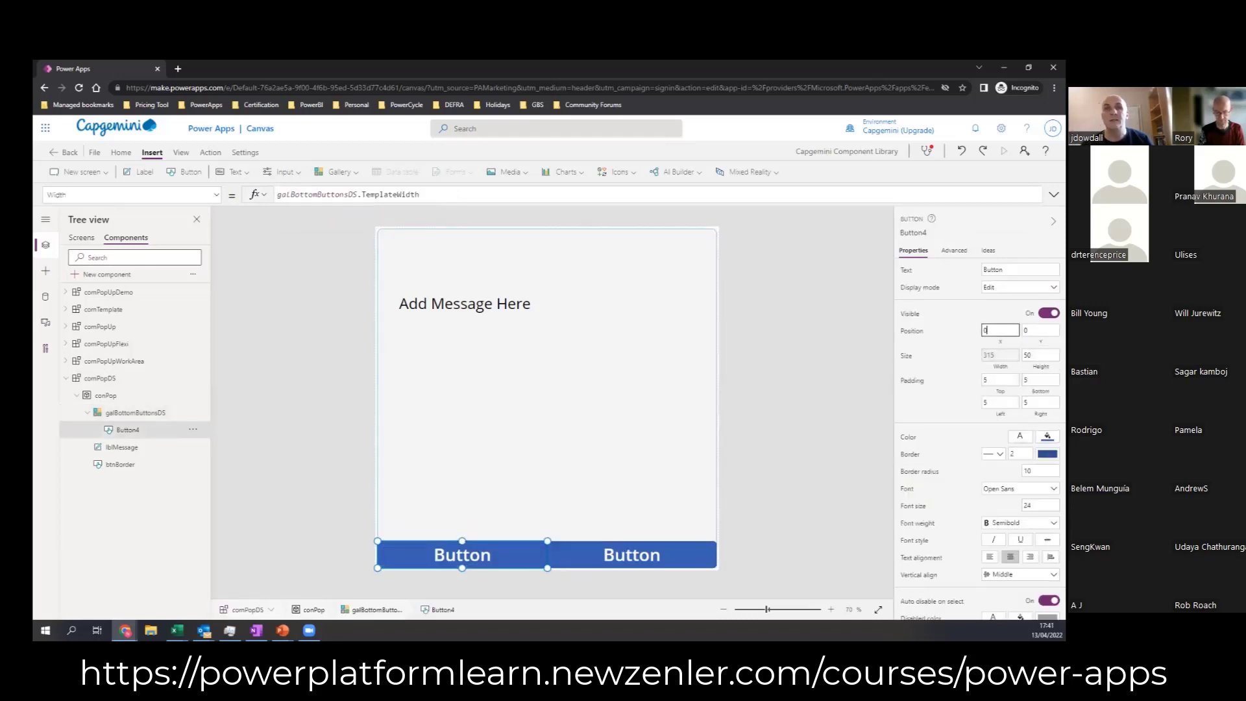
click(787, 446)
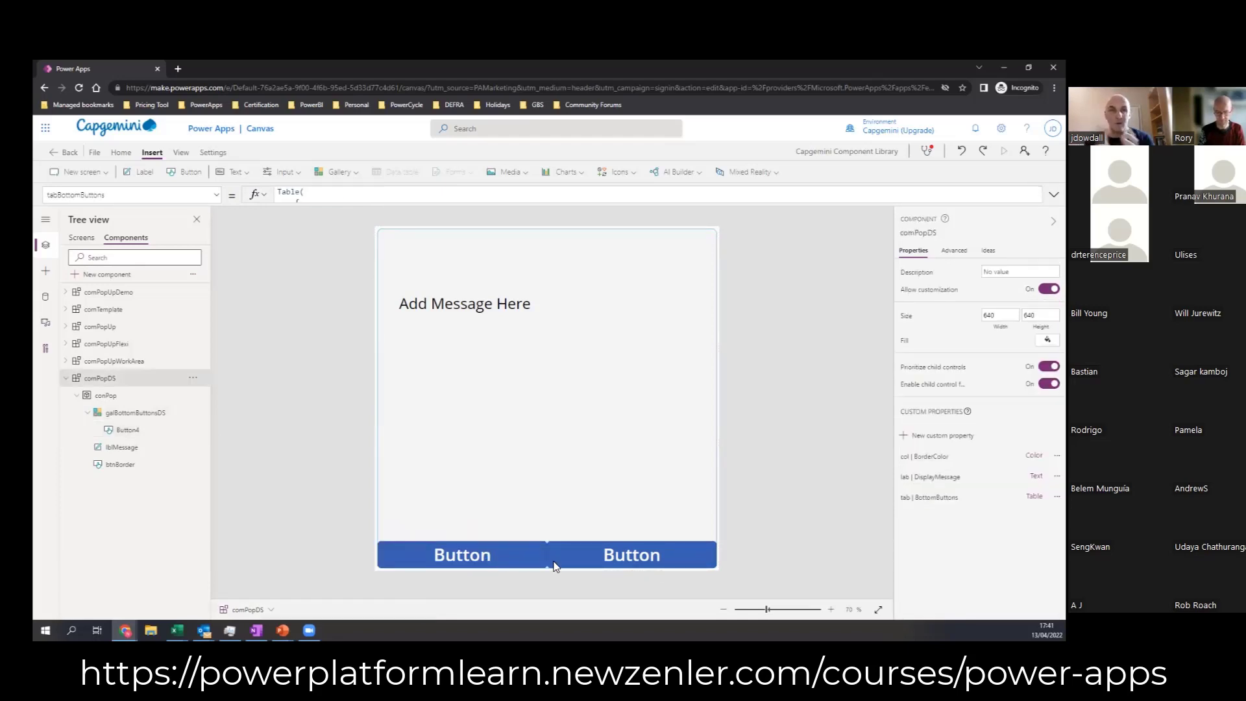
Step: Set the Fill formula of Button4 in the bottom button gallery to ThisItem.ButtonFill
click(452, 559)
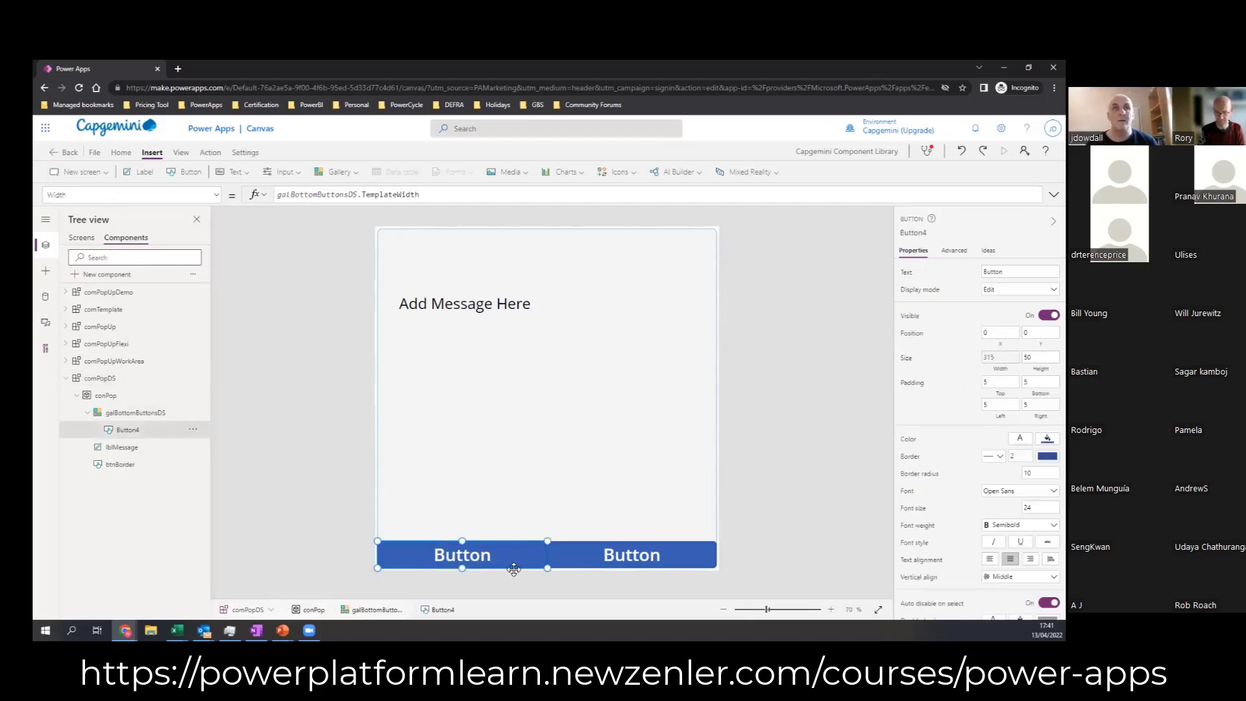
click(540, 574)
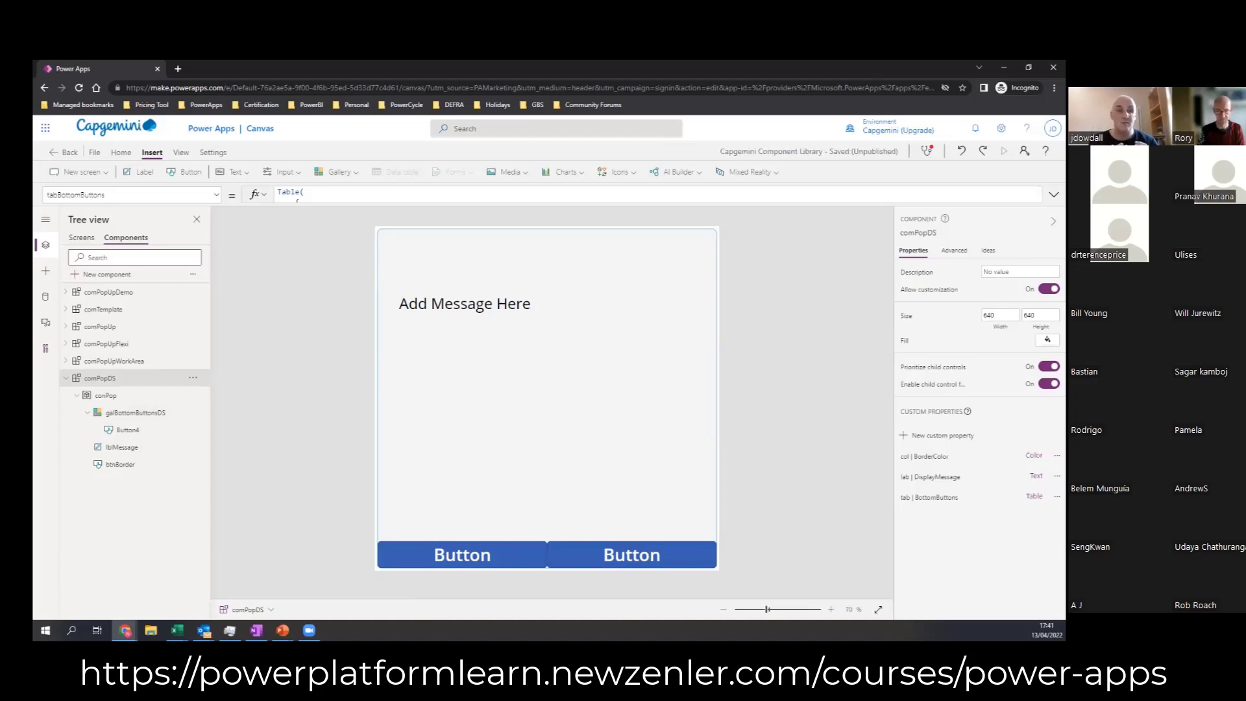
click(433, 560)
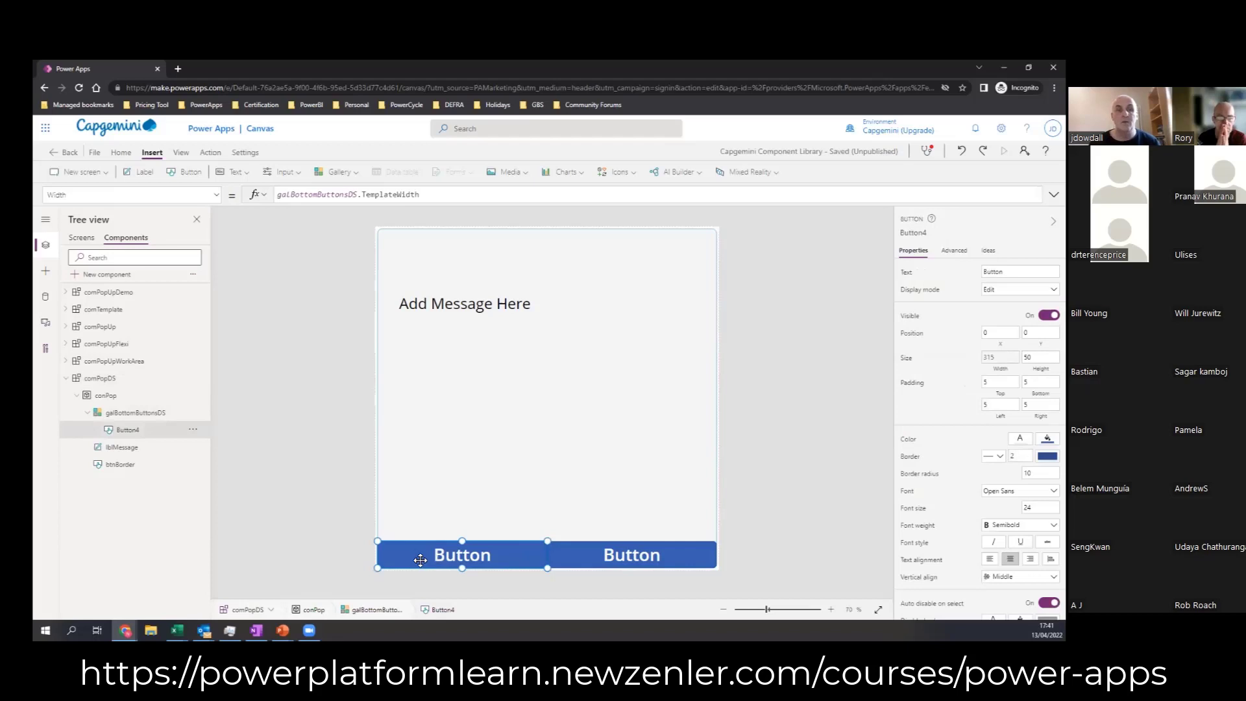
click(216, 195)
drag(219, 390, 220, 273)
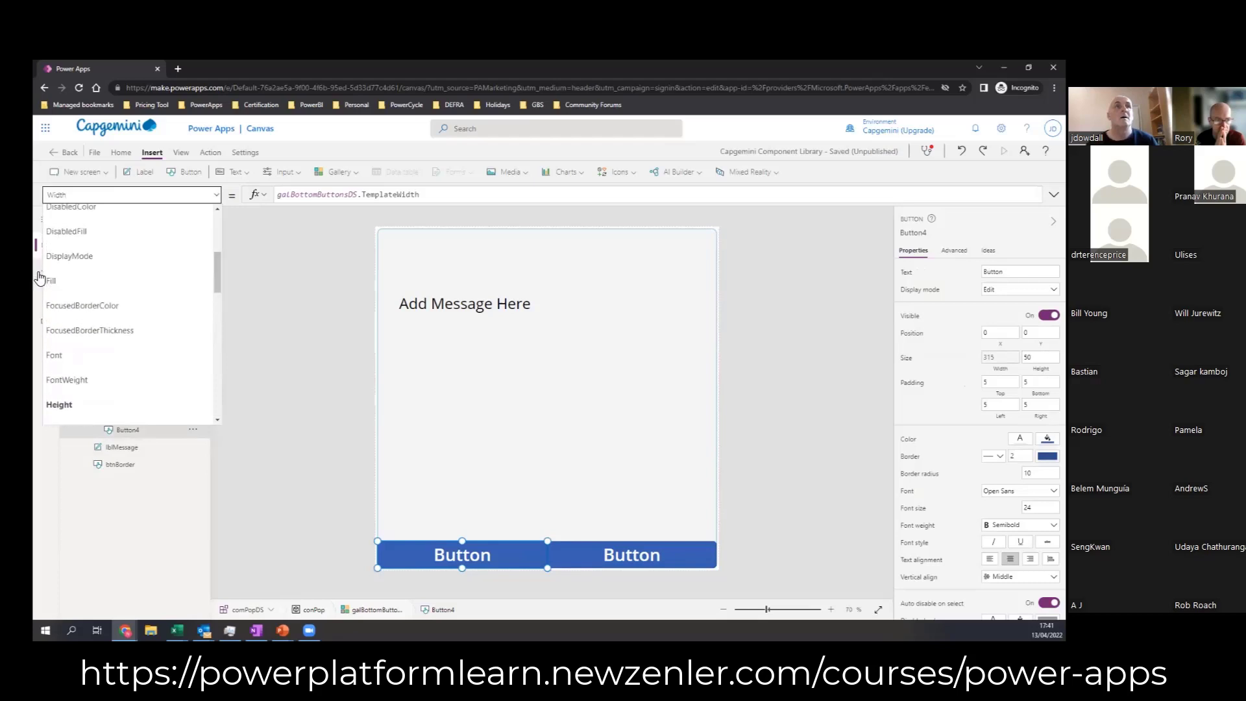
click(75, 280)
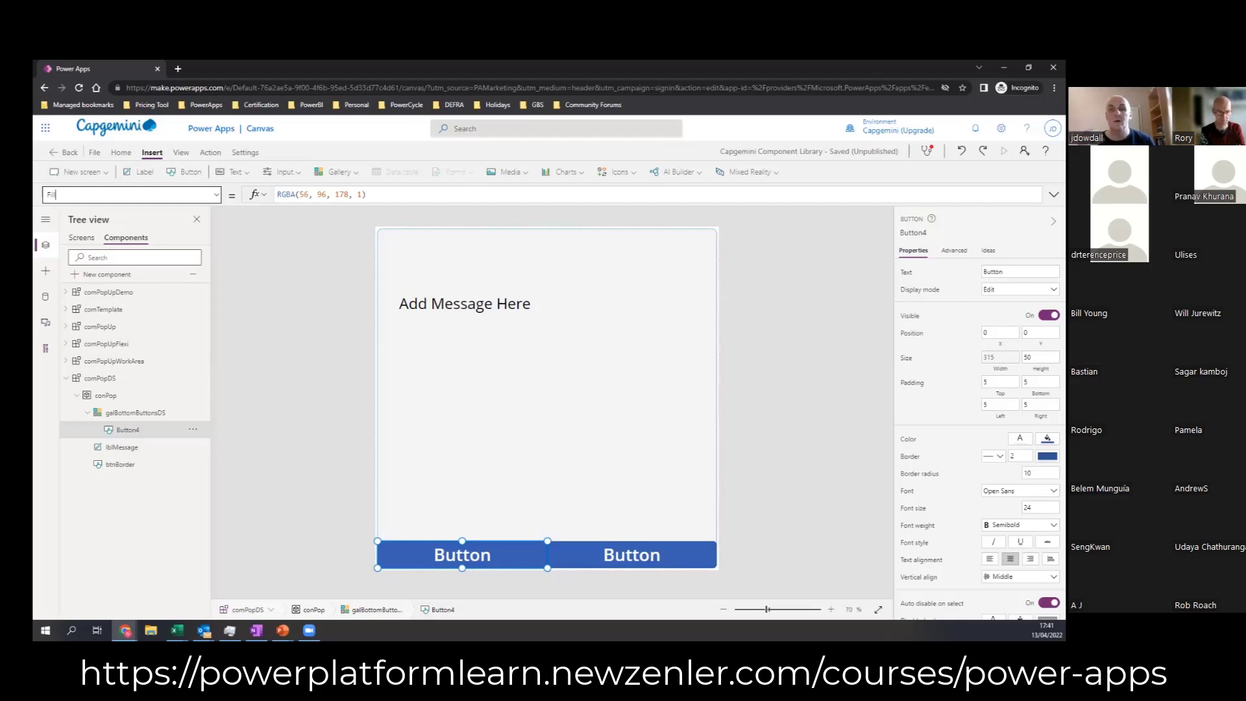
click(382, 199)
key(ctrl+a)
text(Th)
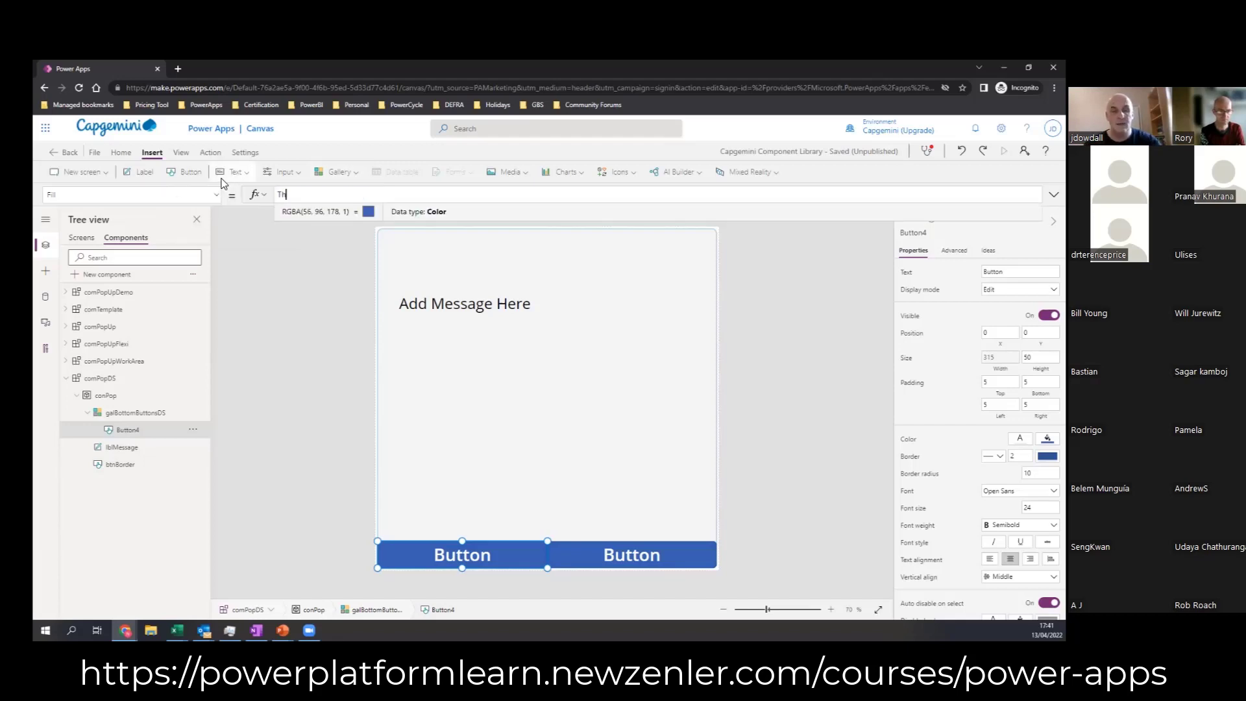
text(isItem.)
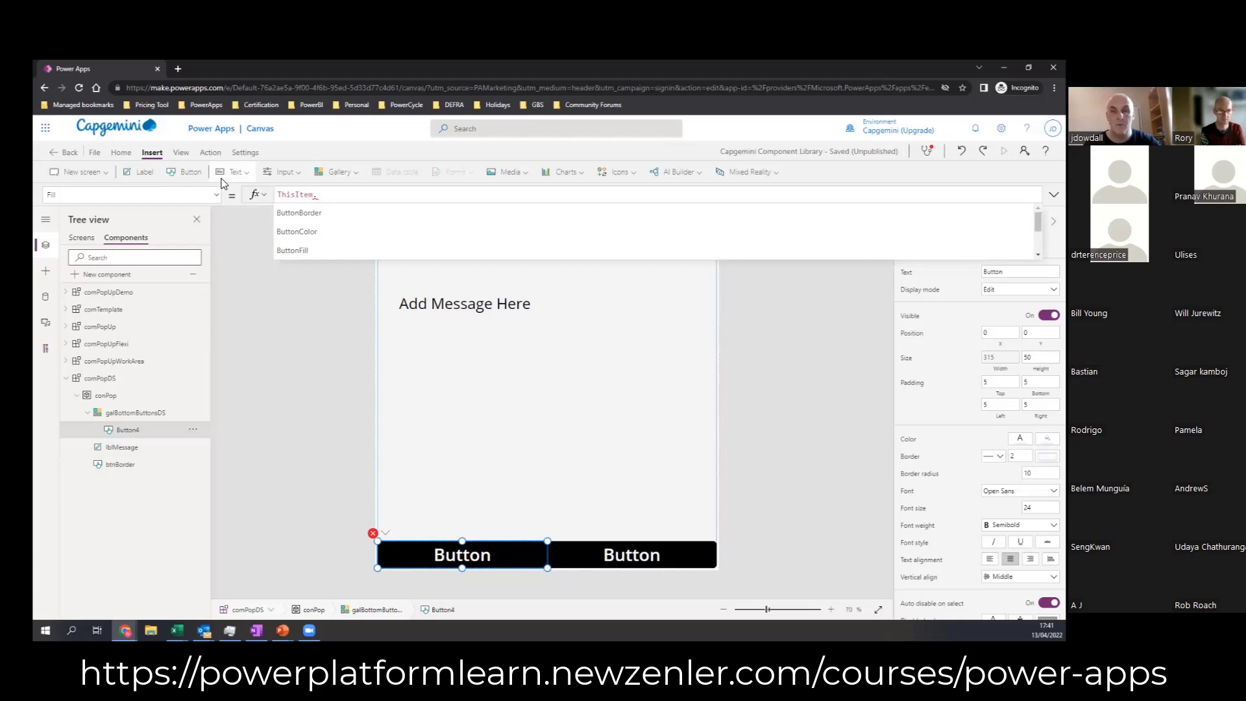
text(Butto)
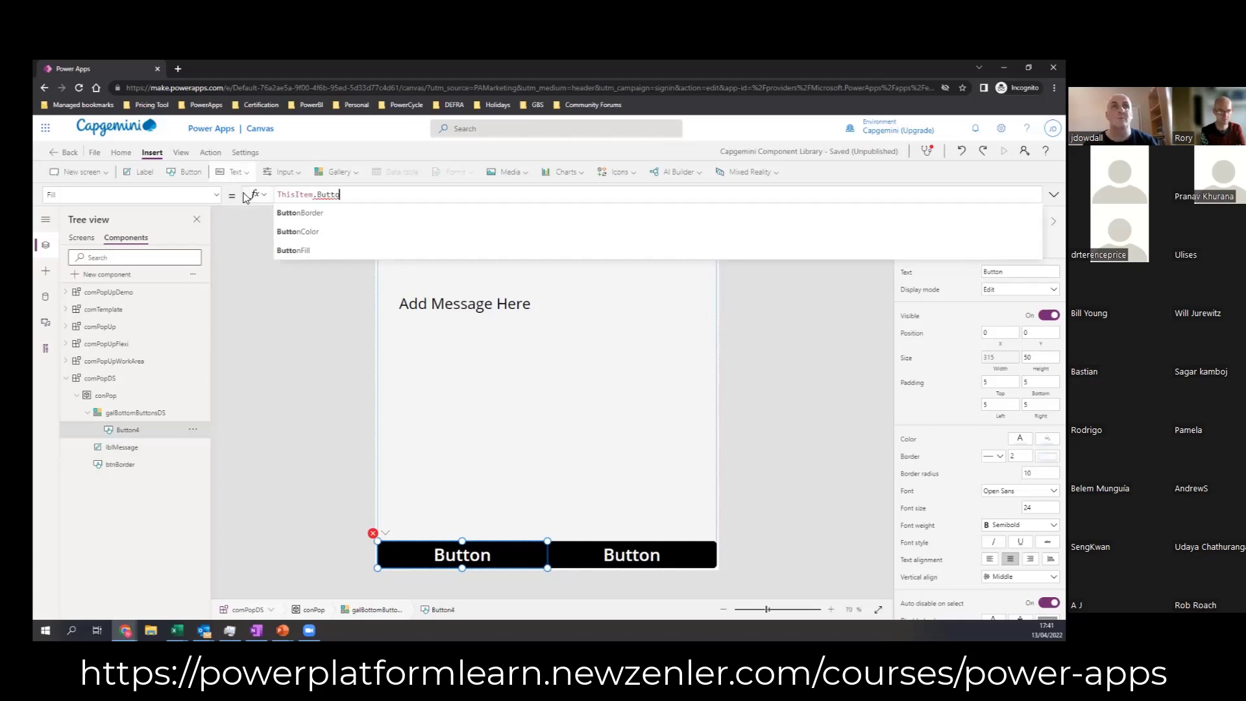
click(313, 252)
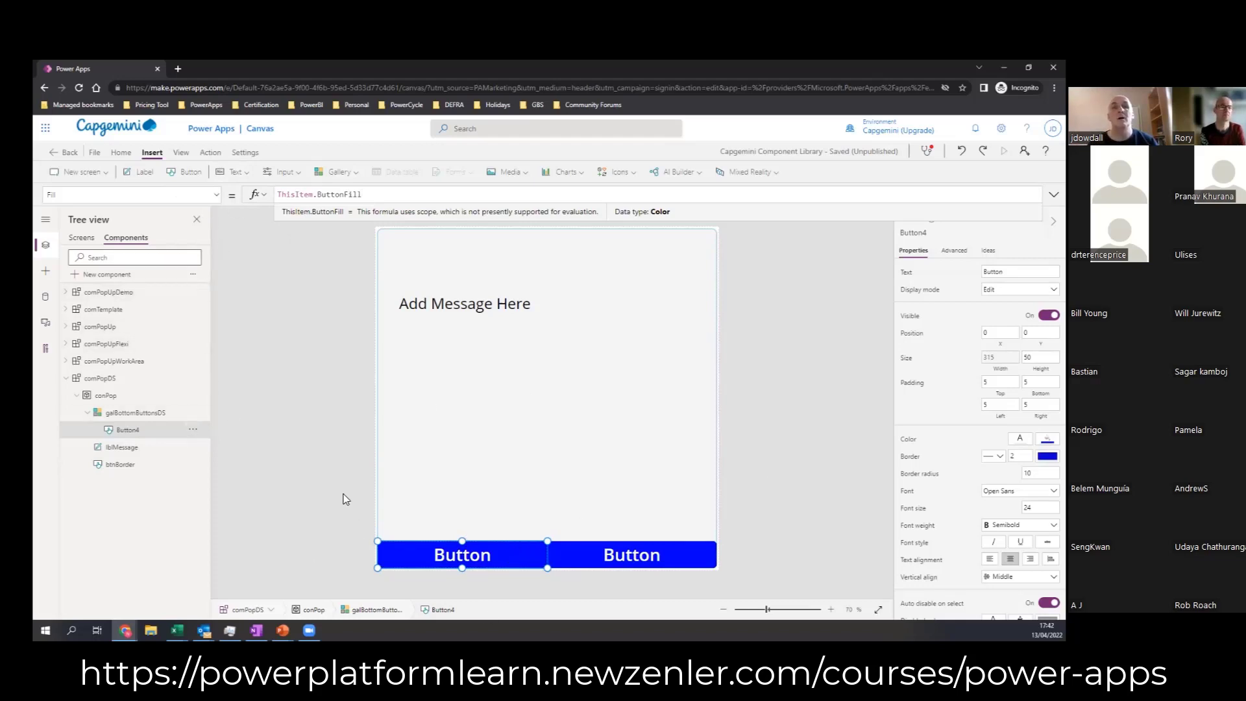
Step: Set Button4's Text formula to ThisItem.Name so each gallery button takes its label from the table
click(216, 195)
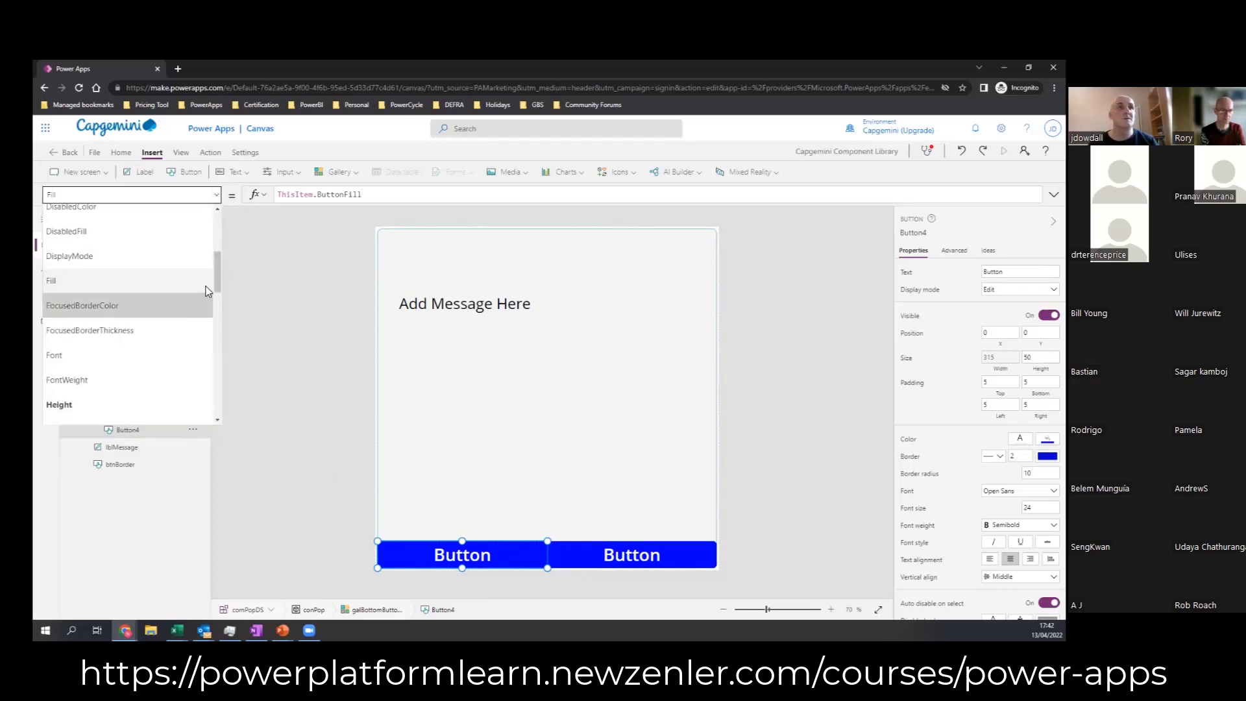
drag(217, 285, 221, 390)
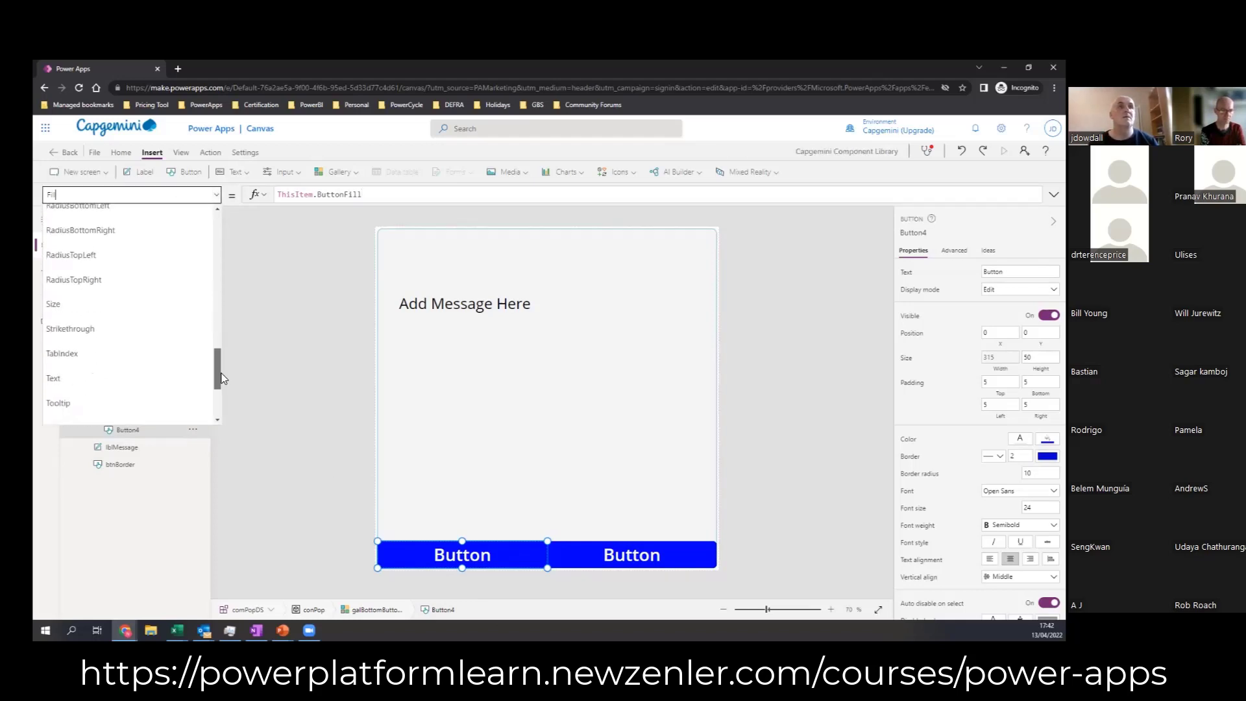
click(139, 382)
click(324, 199)
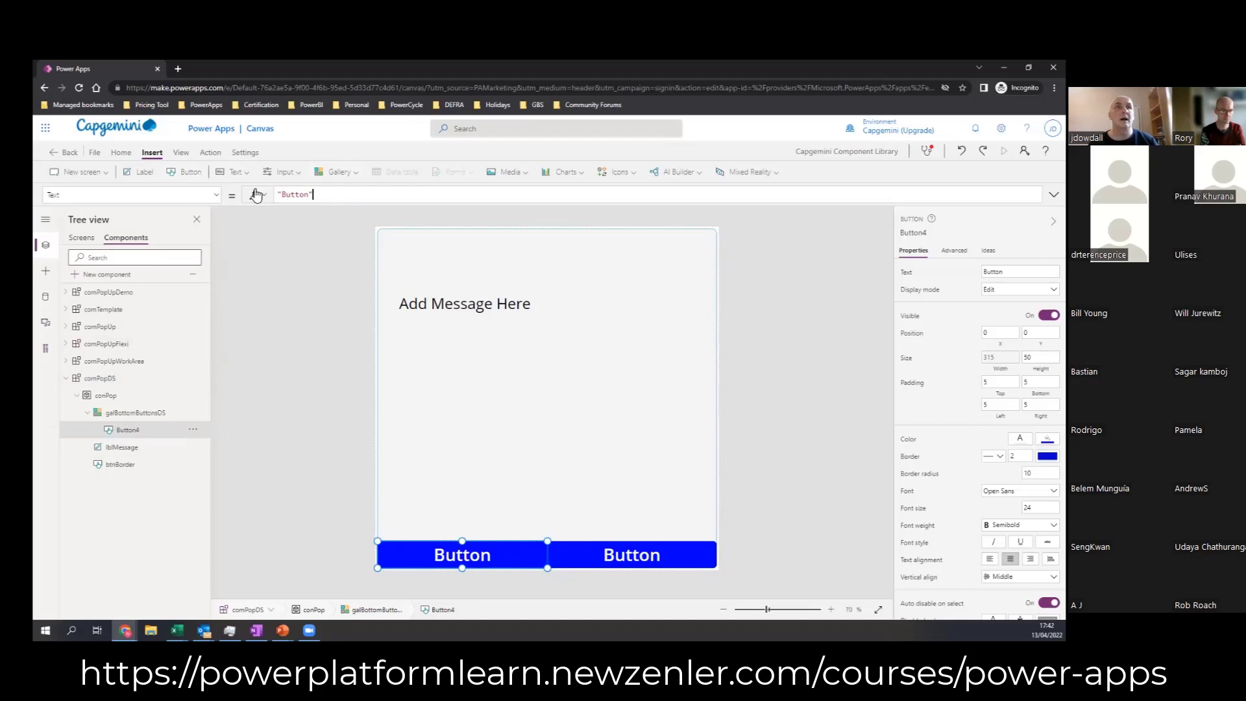
key(ctrl+a)
text(ThisI)
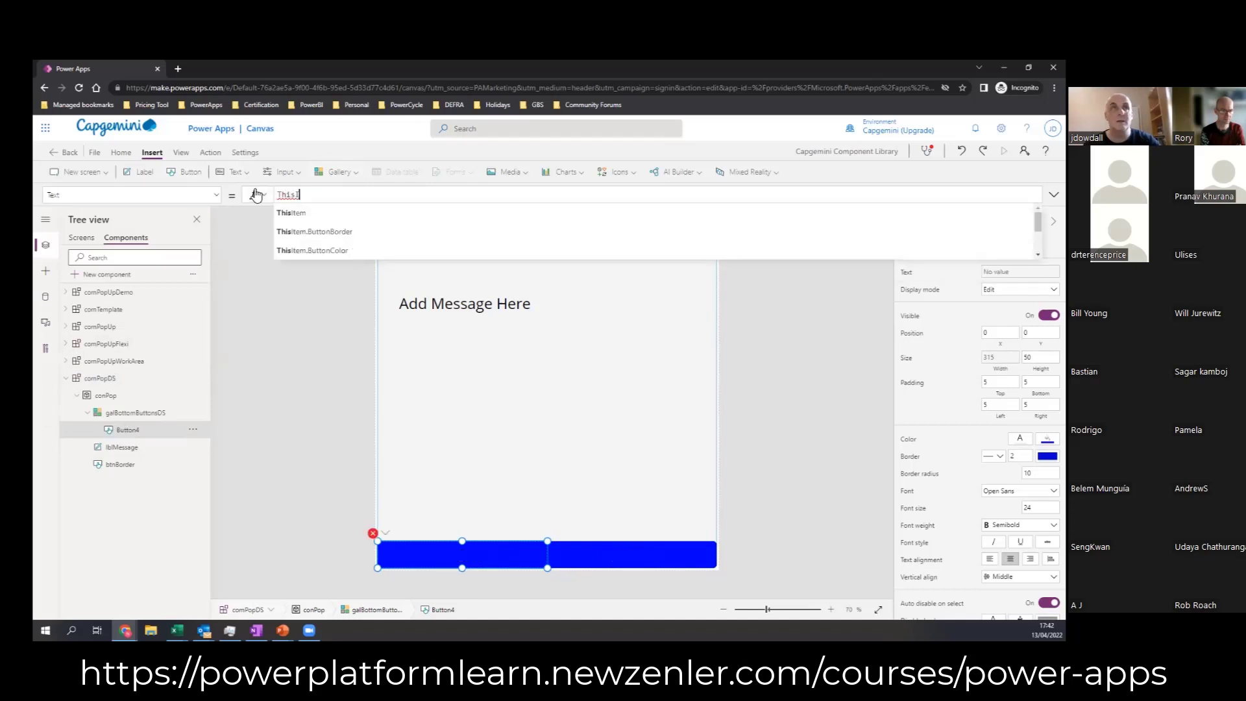
text(tem.)
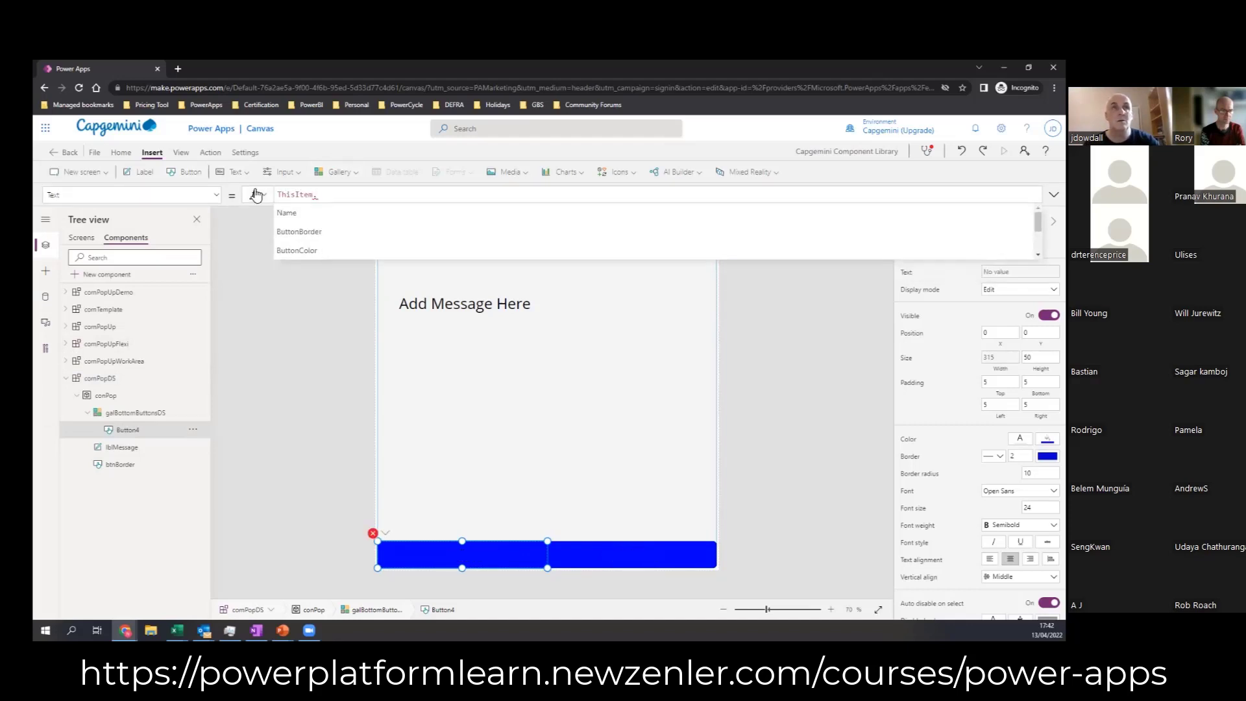
click(304, 213)
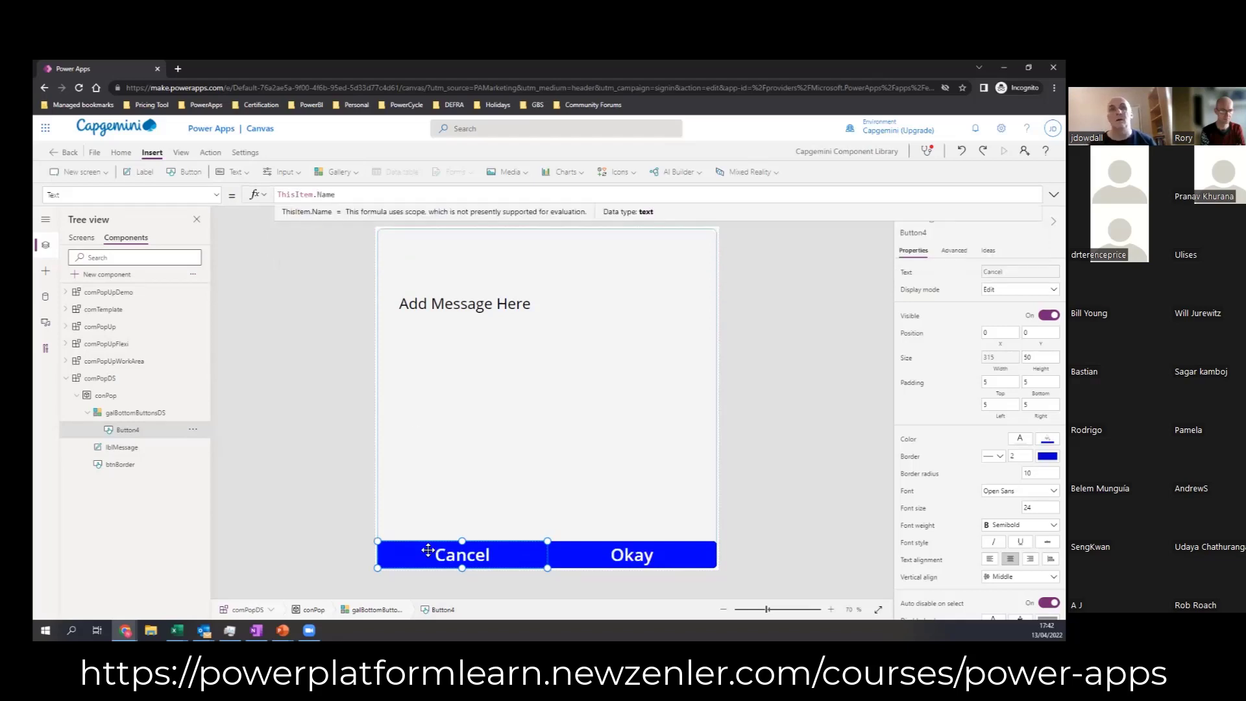
click(805, 524)
Step: Set the gallery button's font size to 15 and its height to 40
click(460, 562)
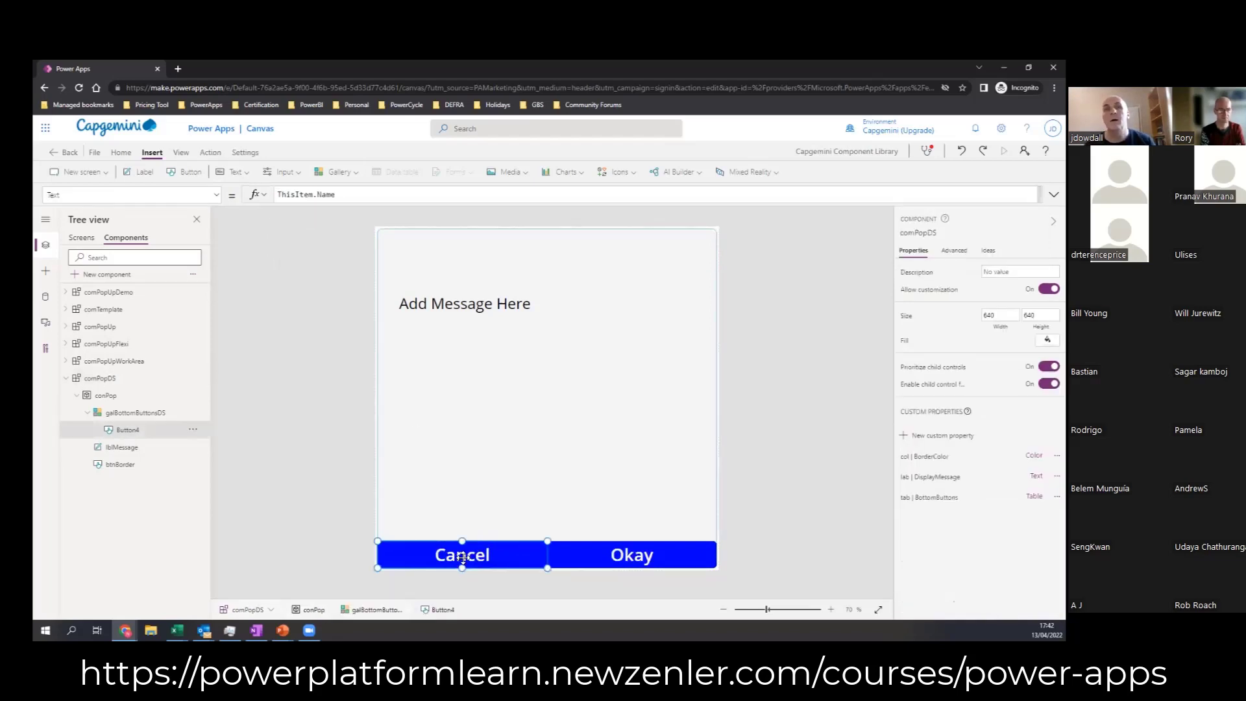
click(1036, 507)
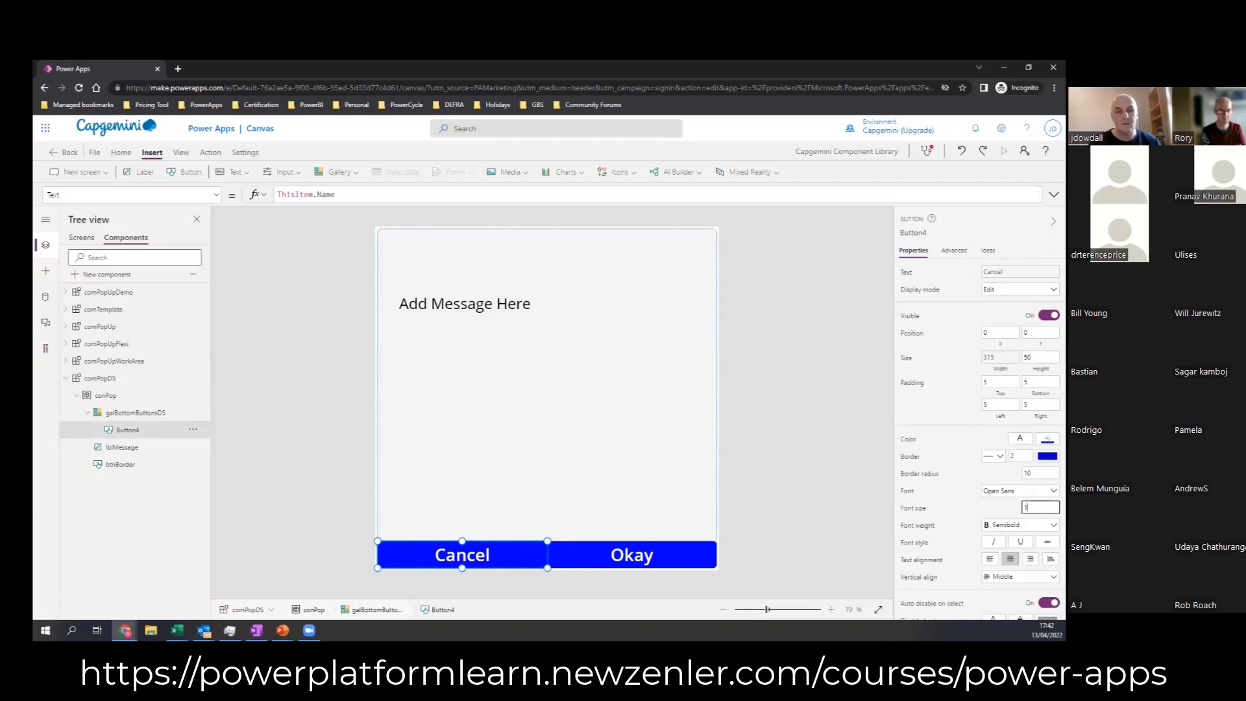
click(1037, 473)
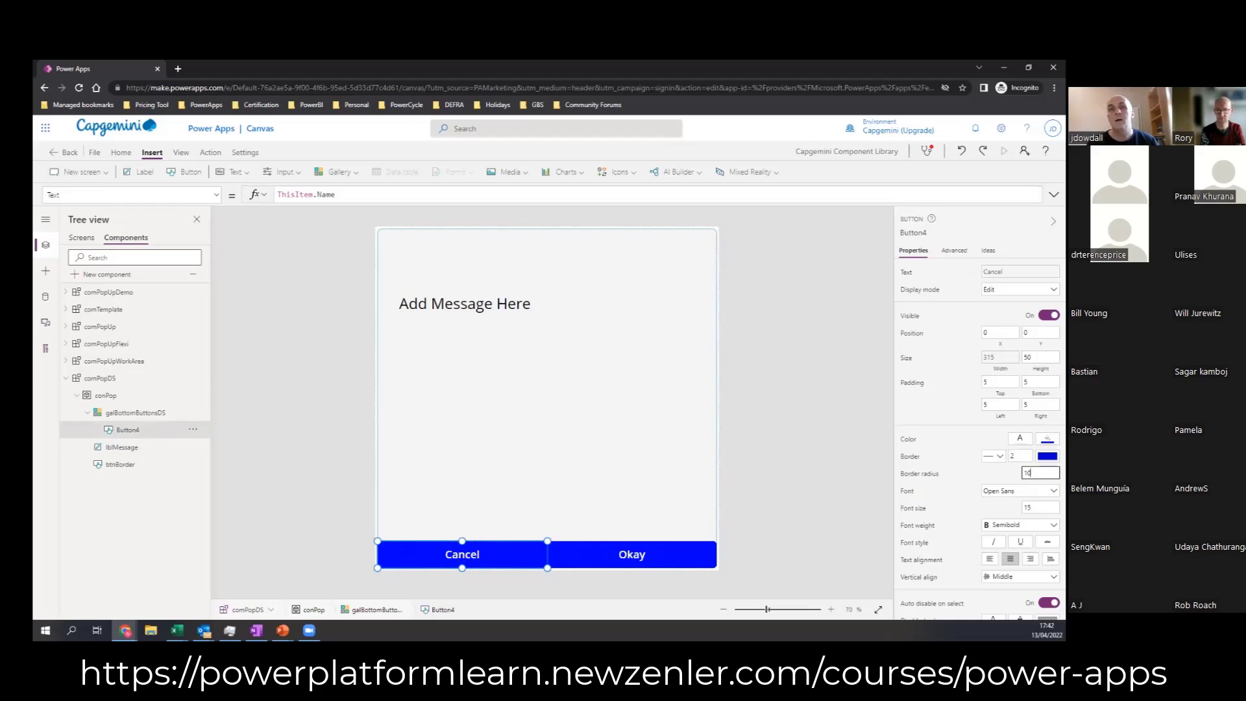
double_click(1029, 357)
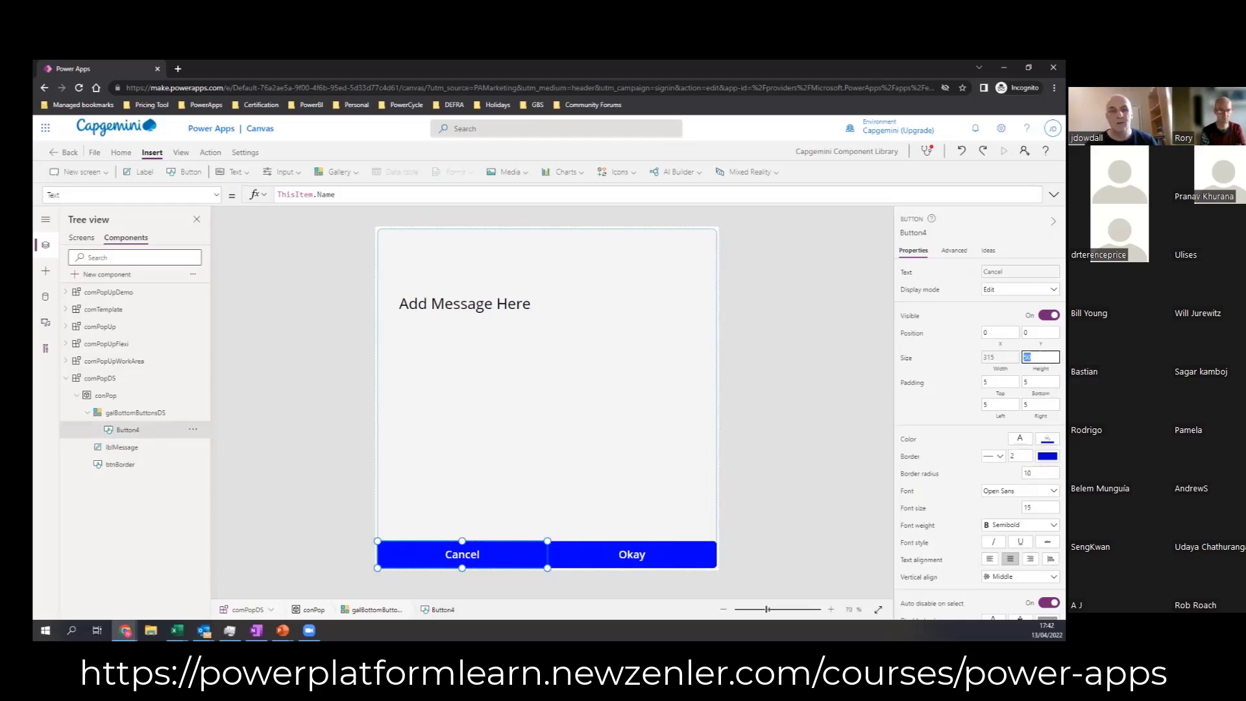
text(40)
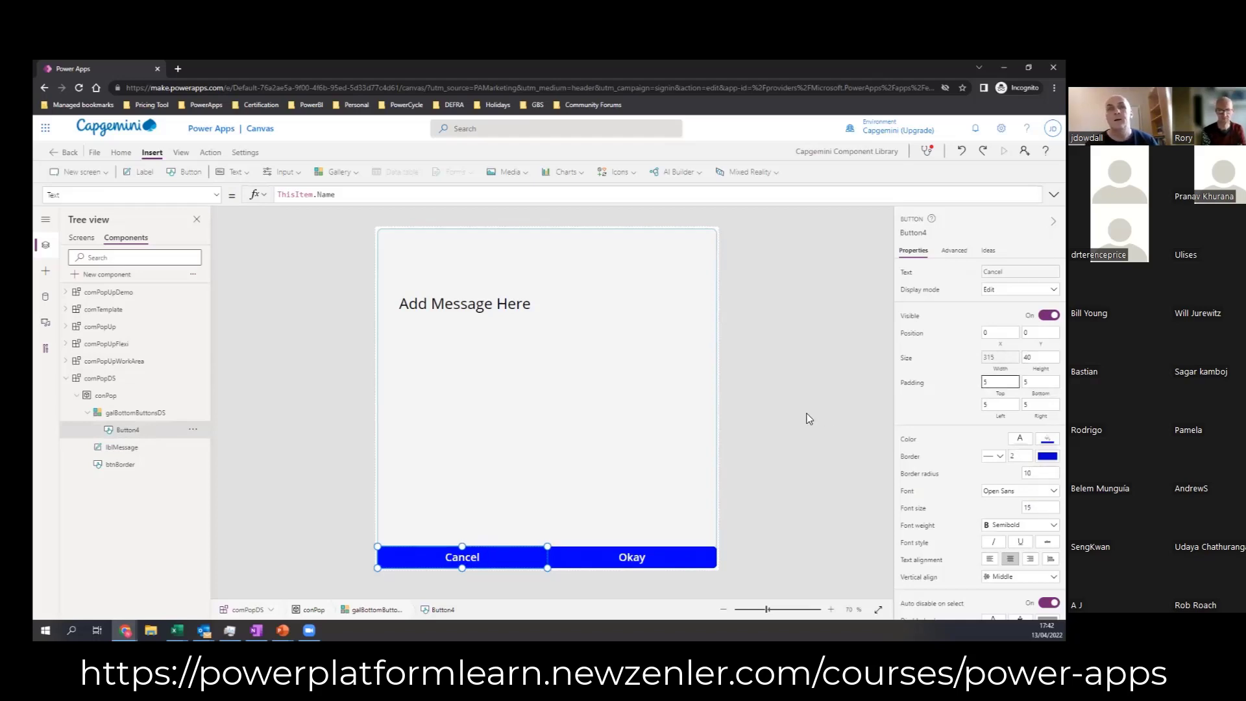
click(353, 448)
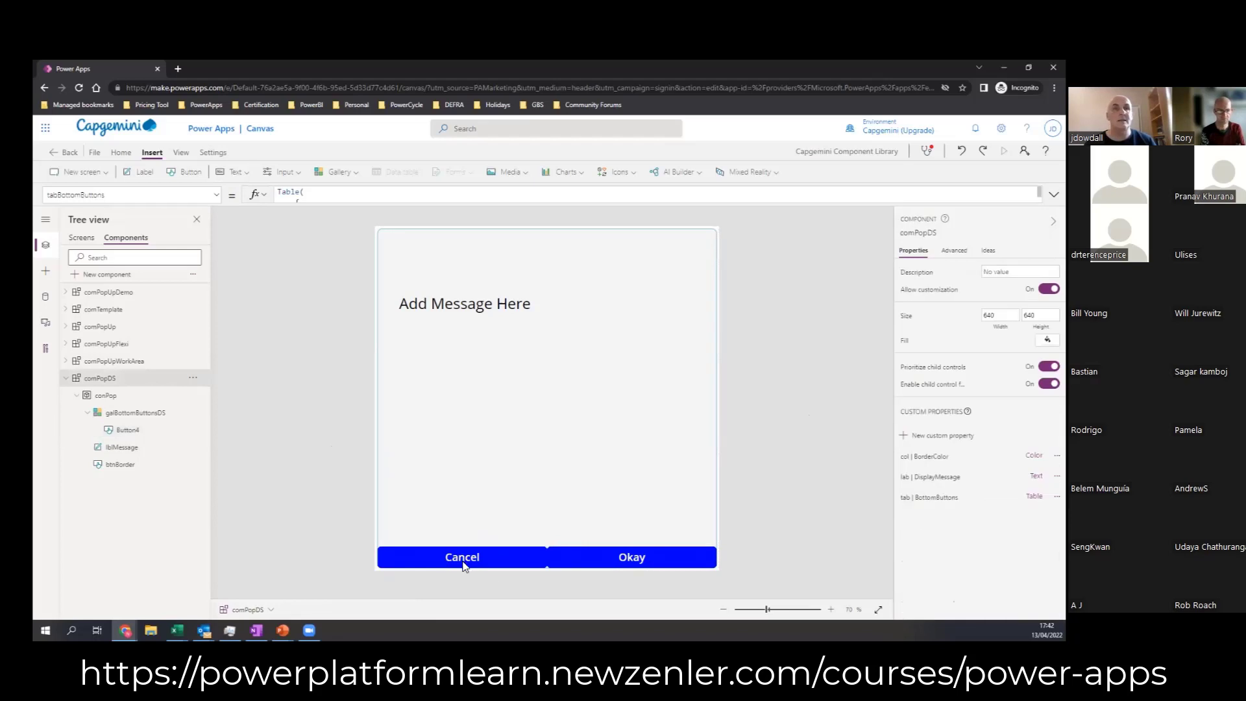
Step: Resize the comPopDS_1 instance on Screen1 to about 619 wide by 394 high
click(81, 238)
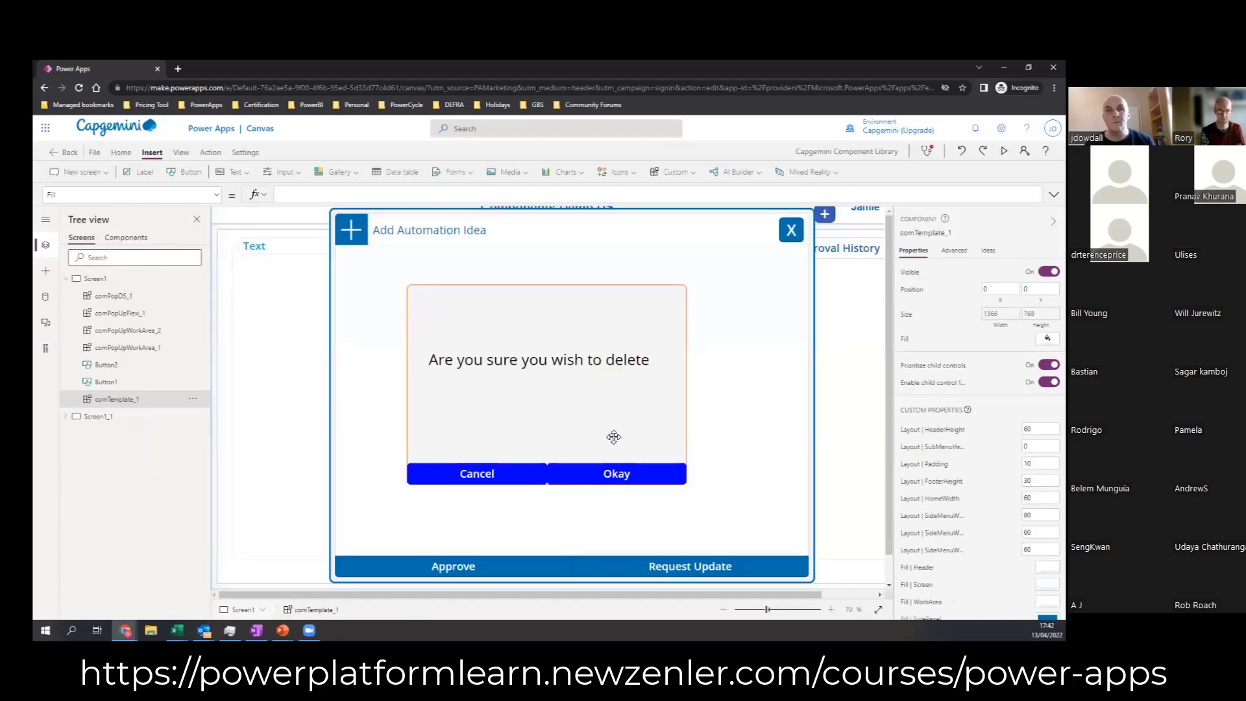
click(724, 609)
click(724, 610)
click(618, 424)
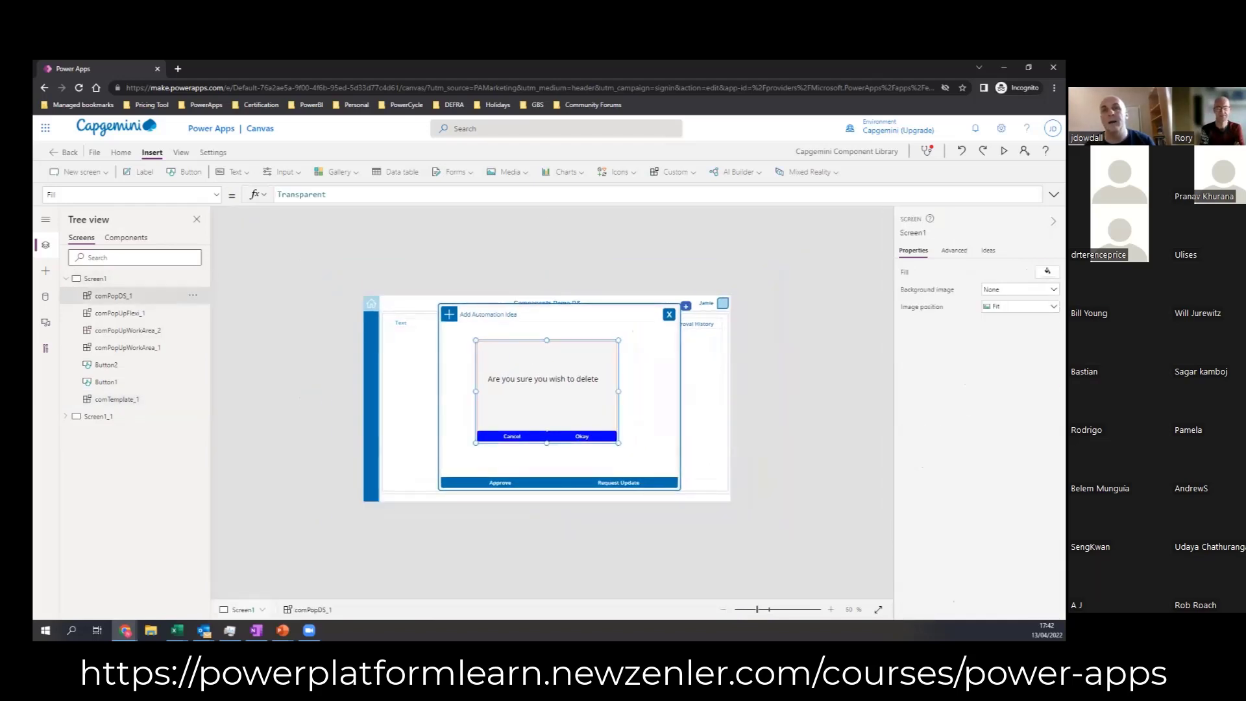
click(830, 609)
click(830, 609)
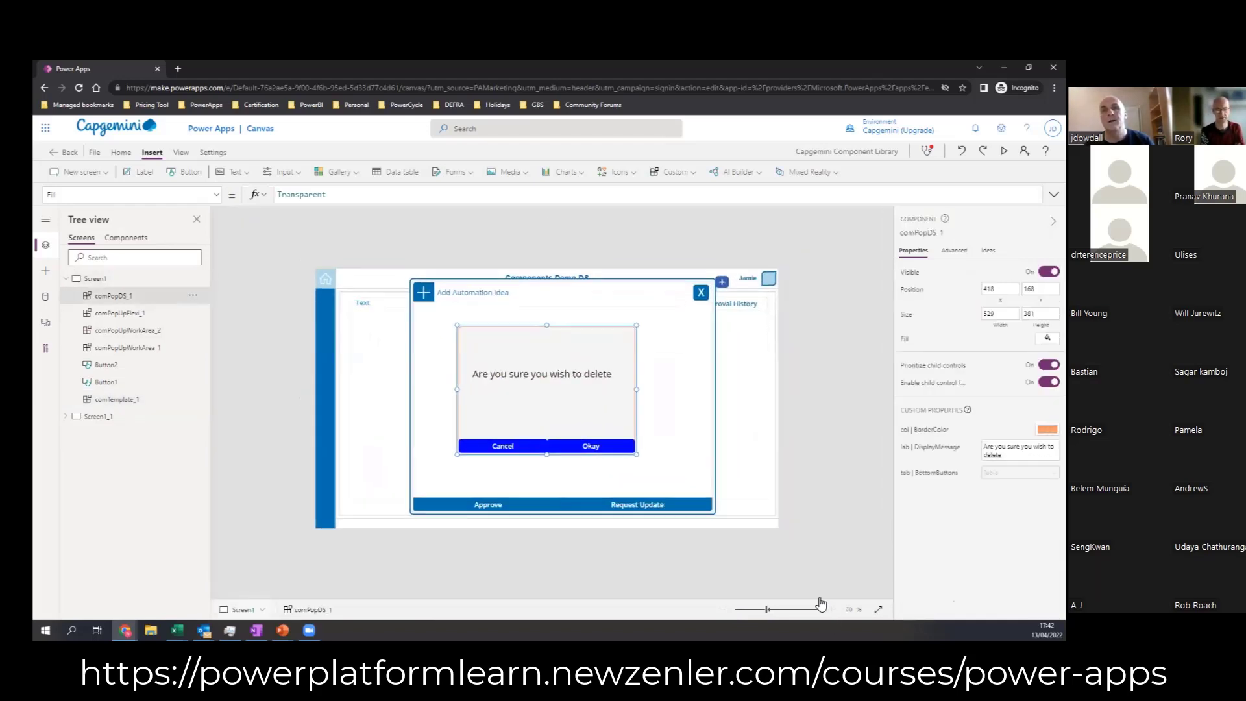
drag(653, 467, 691, 473)
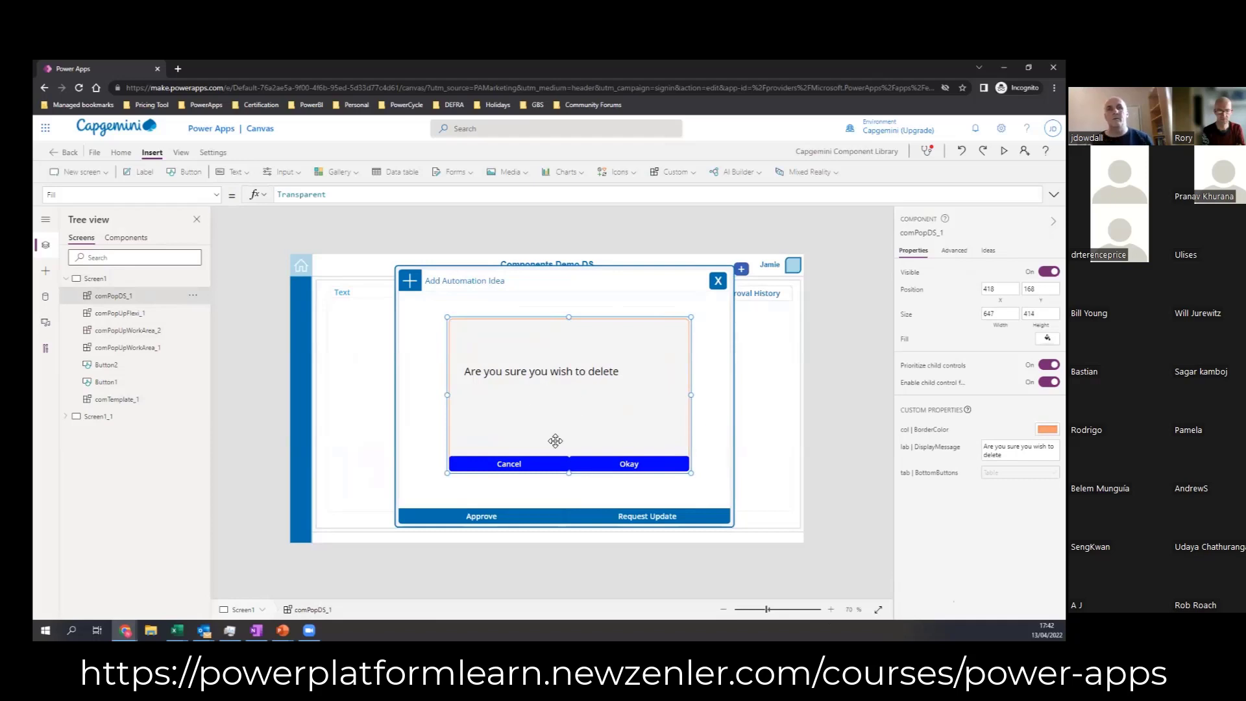
mouse_move(690, 474)
mouse_down()
mouse_move(657, 465)
mouse_move(673, 454)
mouse_move(680, 466)
mouse_up()
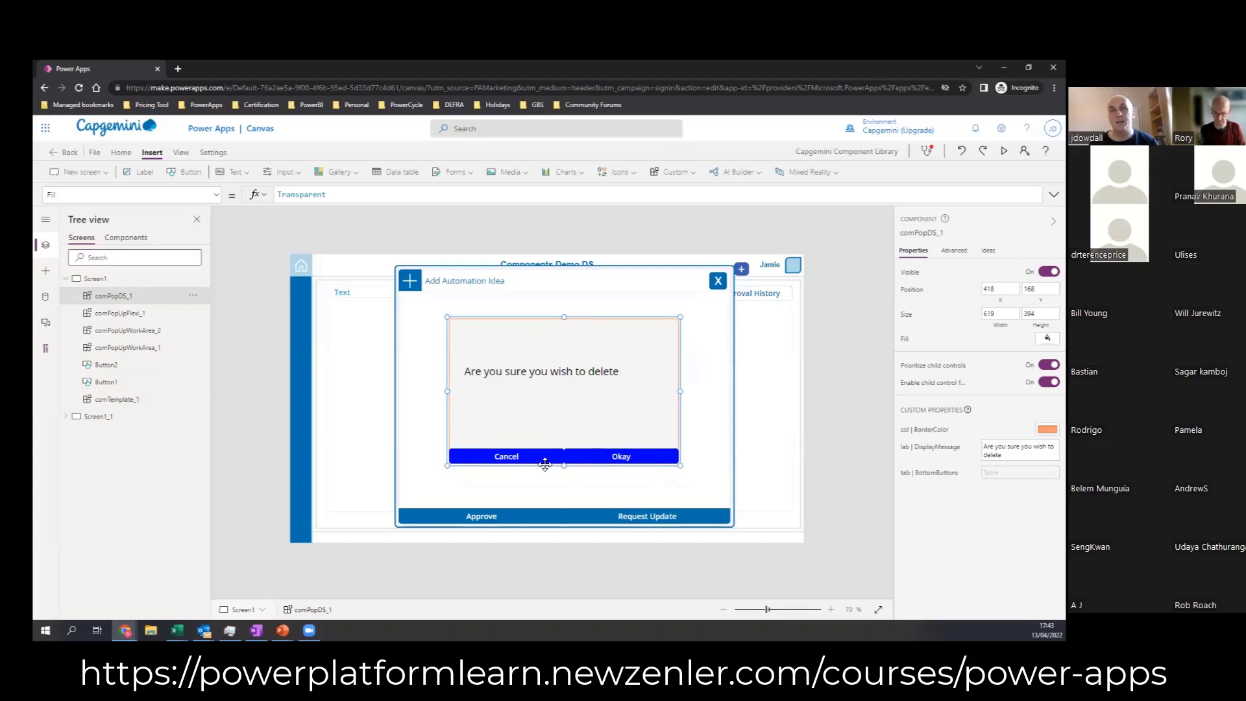
Step: Start a new custom property on the comPopDS component with the display name onSelect
click(138, 241)
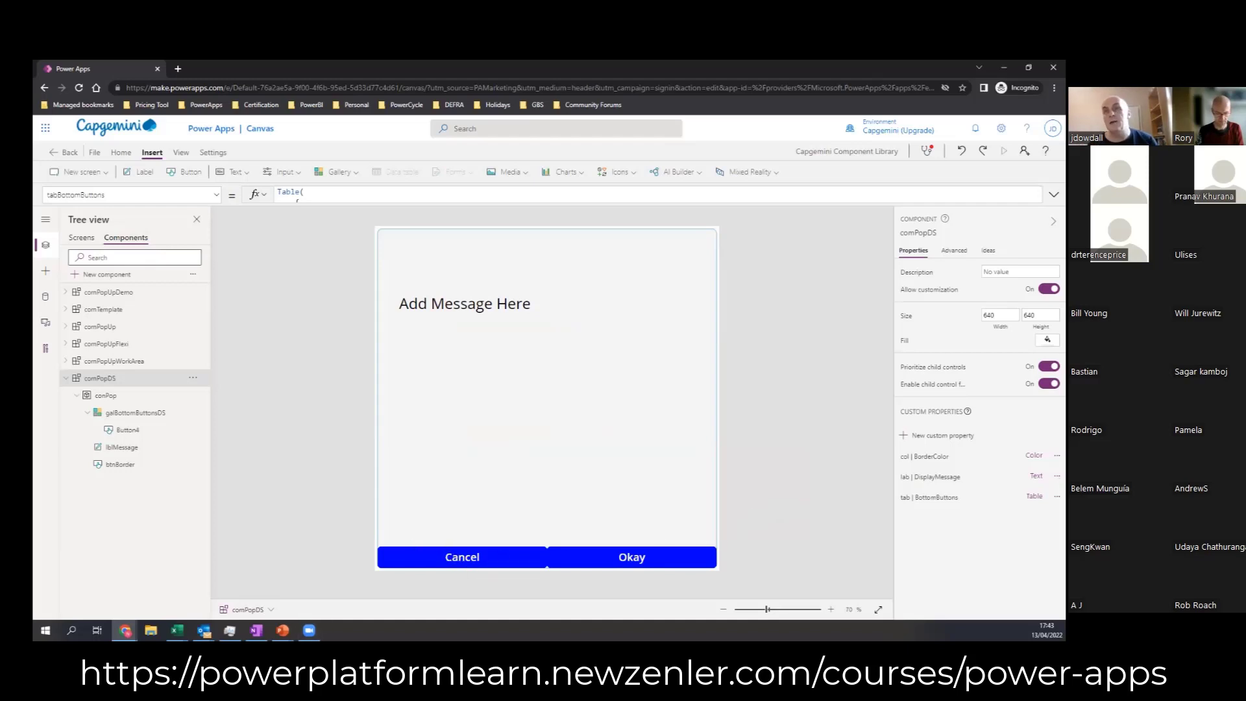
click(942, 435)
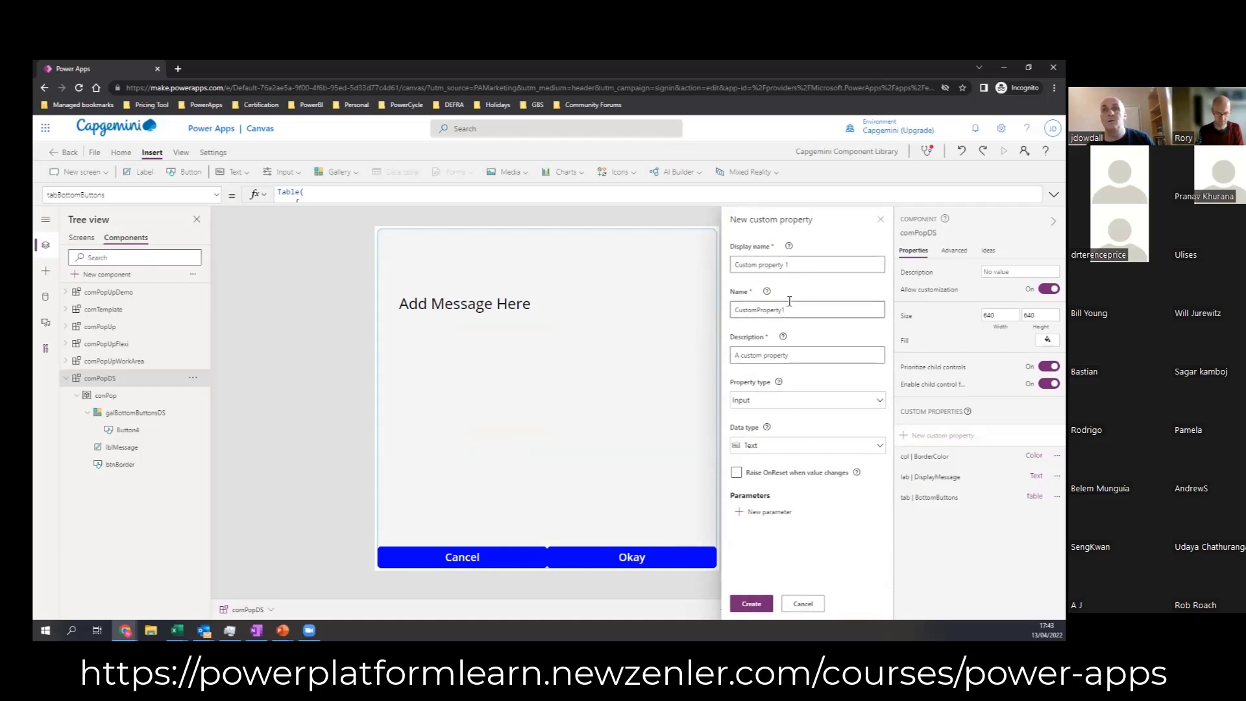
triple_click(807, 265)
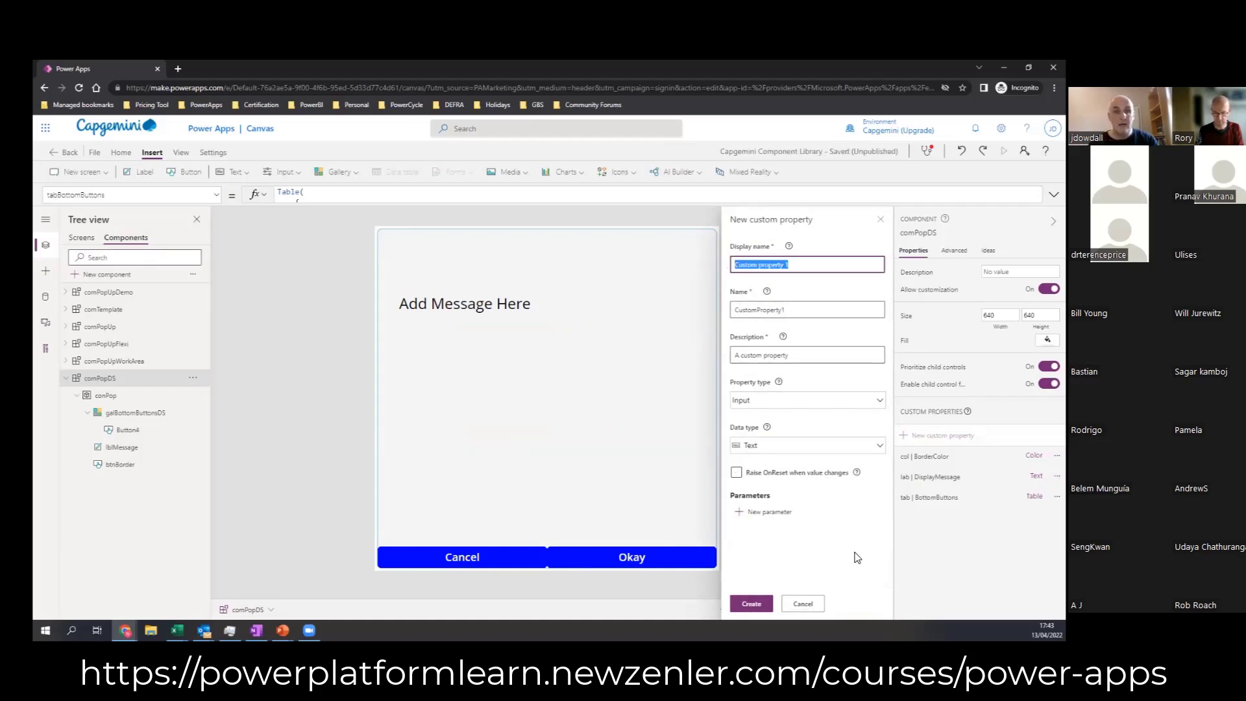
text(on)
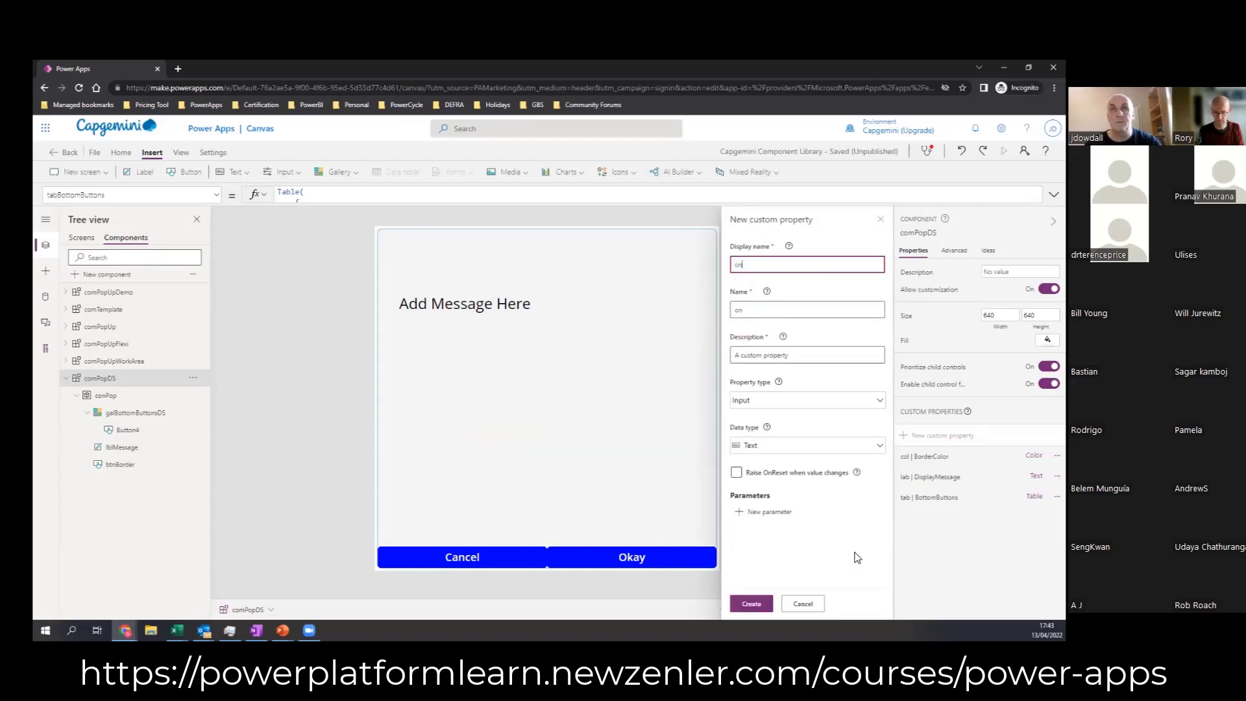
text(Select)
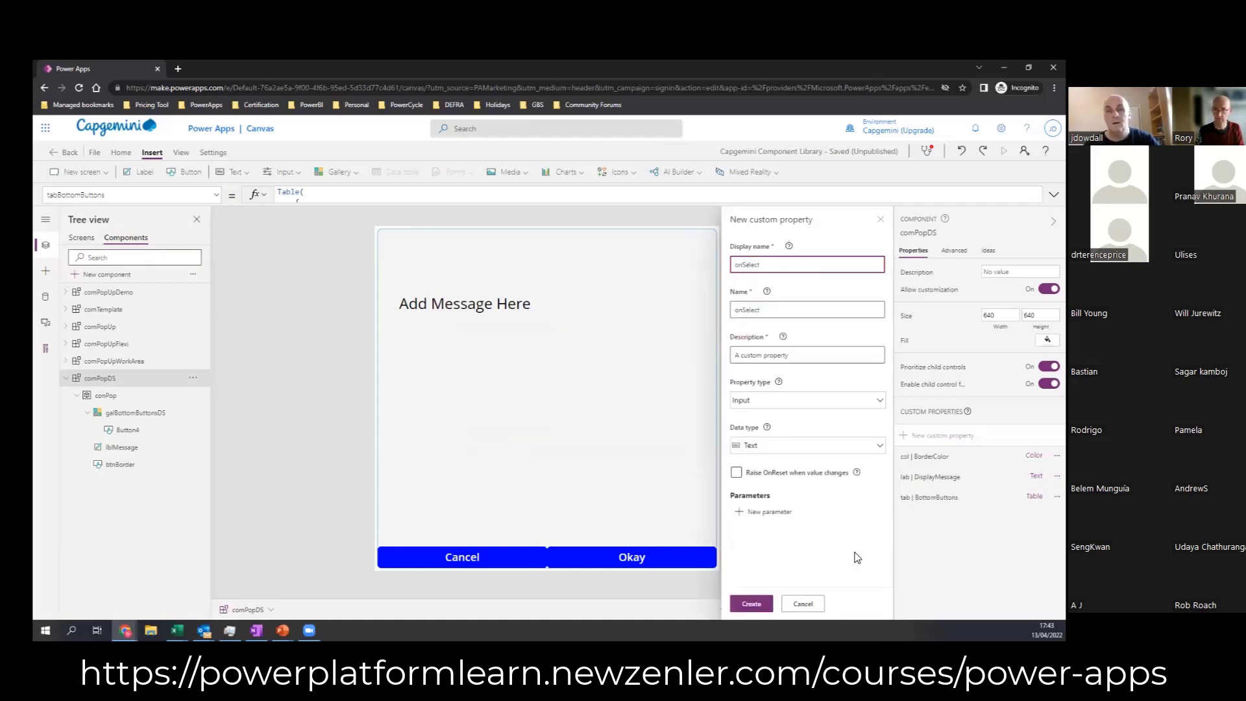
Step: Set the onSelect property's type to Behavior and its return data type to Text
click(778, 403)
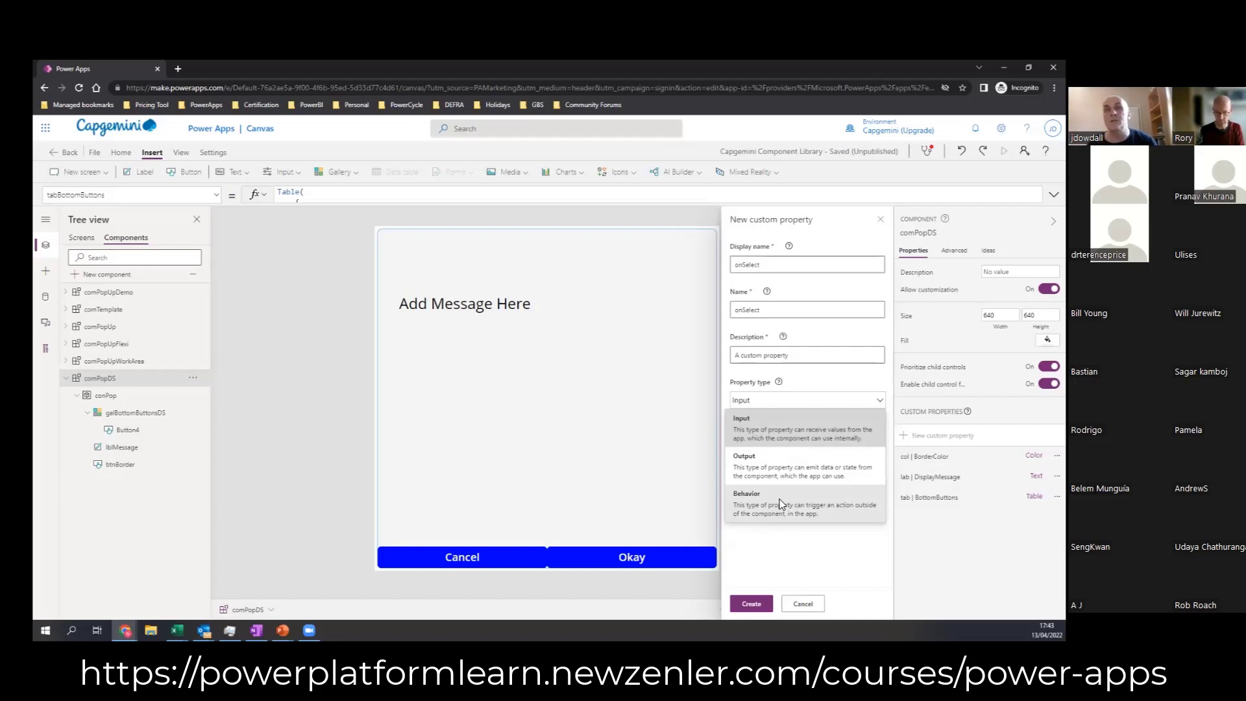
click(781, 504)
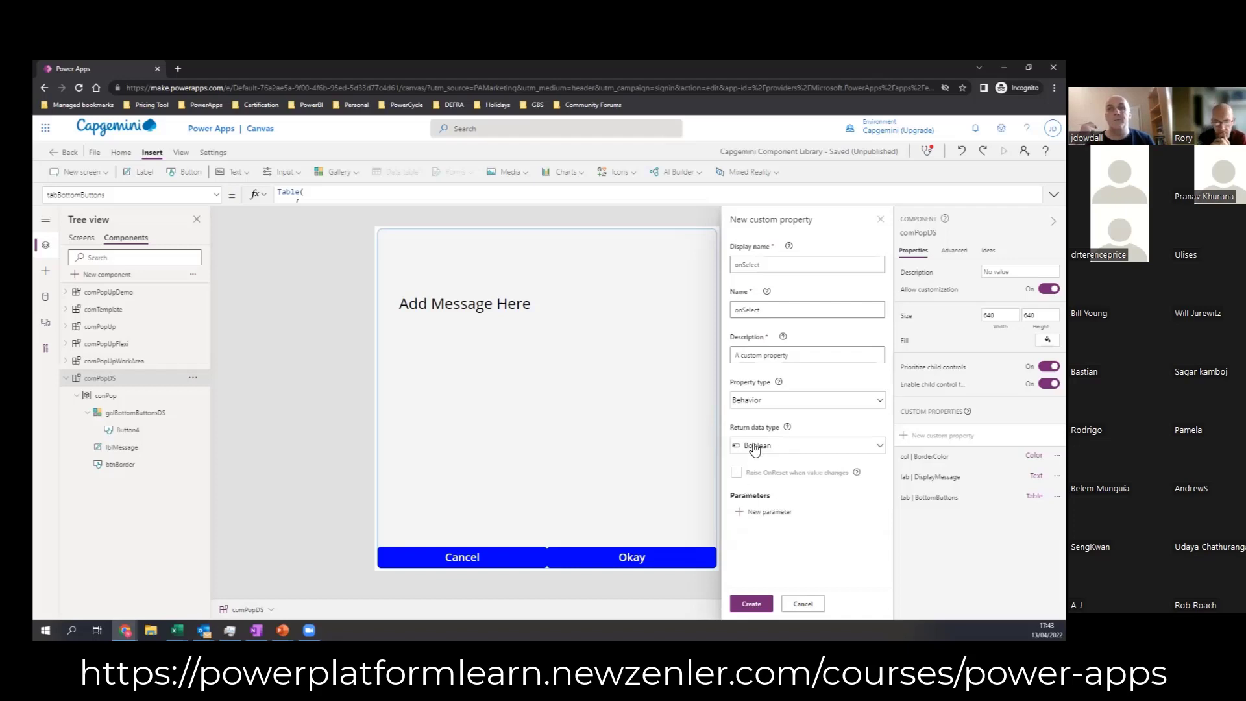
click(786, 453)
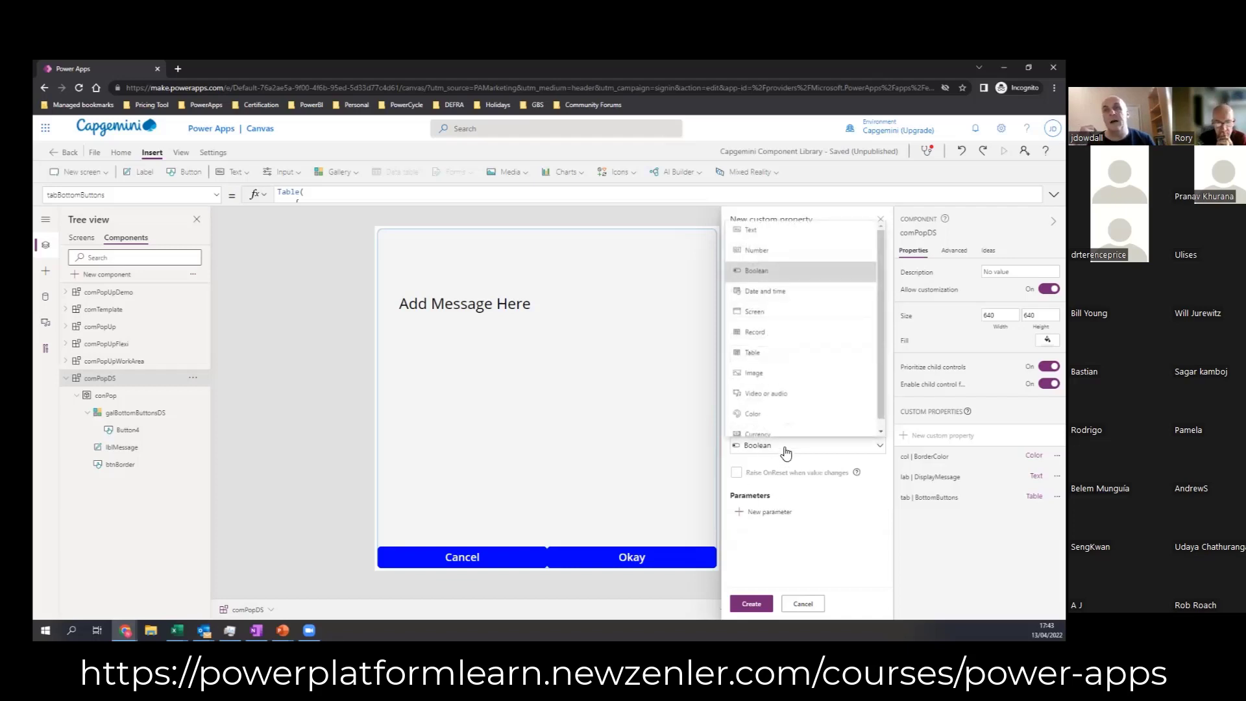
click(752, 235)
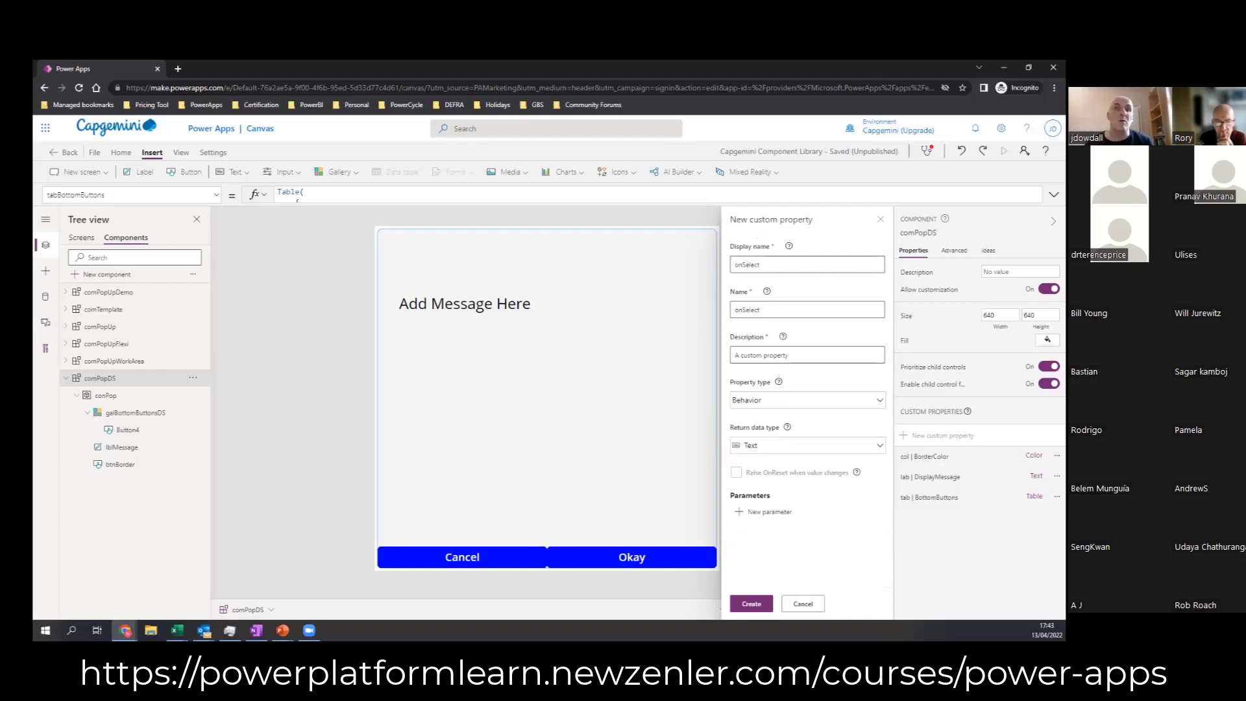
Step: Add a required Text parameter named SelectedButton to the onSelect property and create the property
click(757, 513)
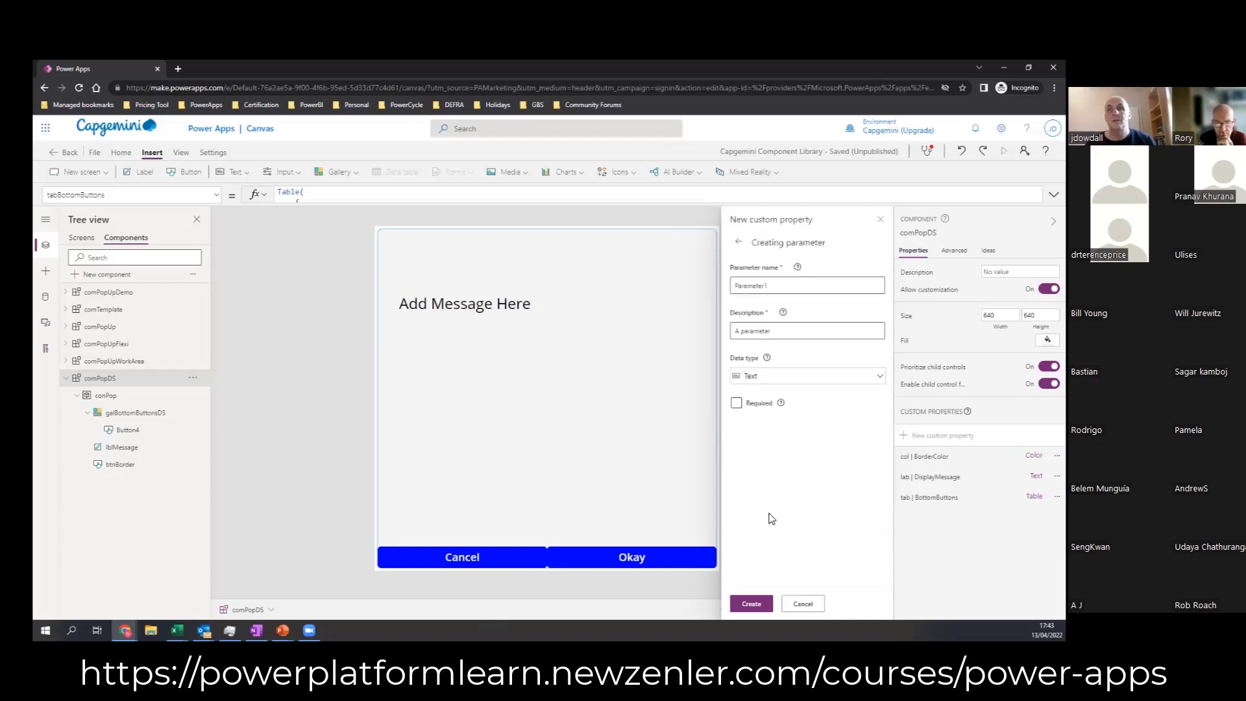
drag(772, 285, 685, 290)
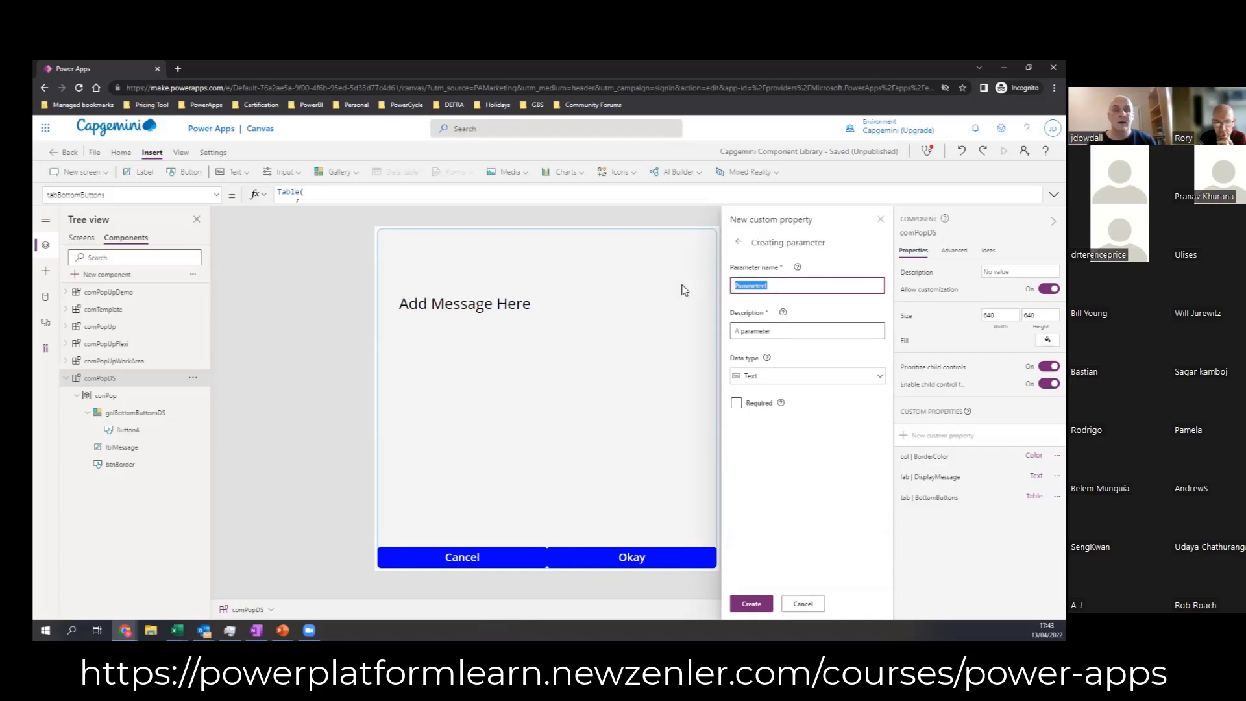
text(Se)
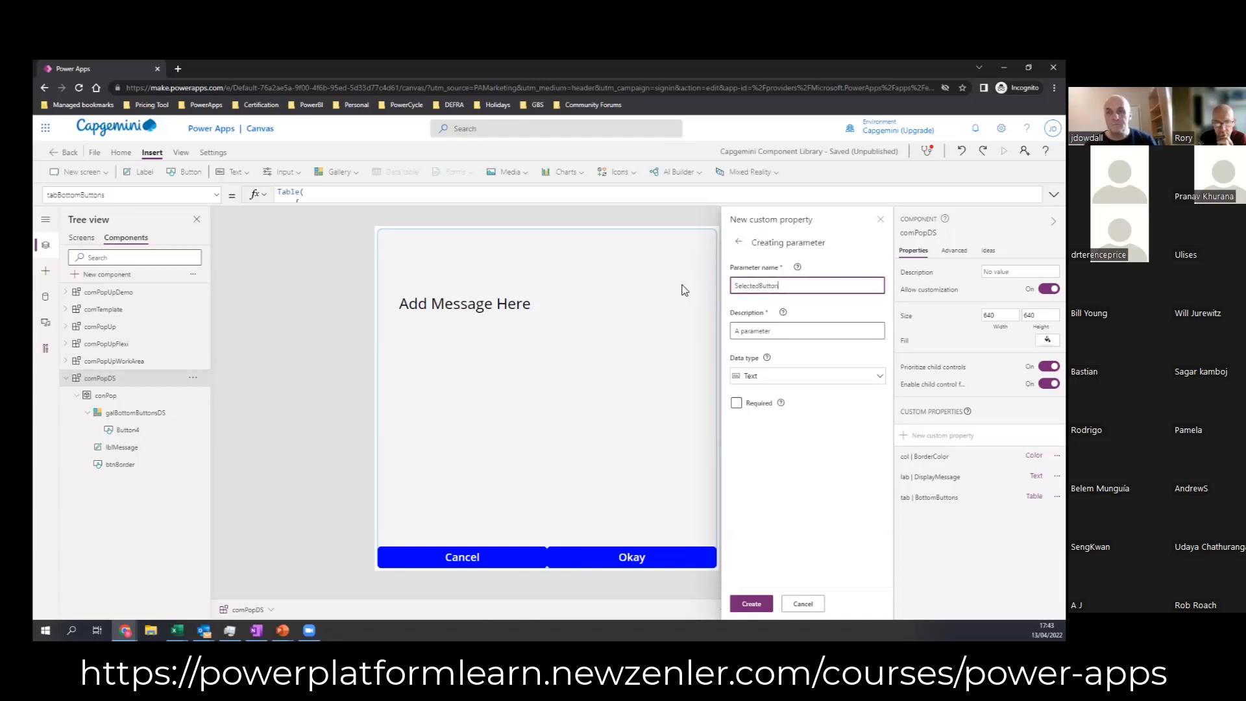
text(lectedButton)
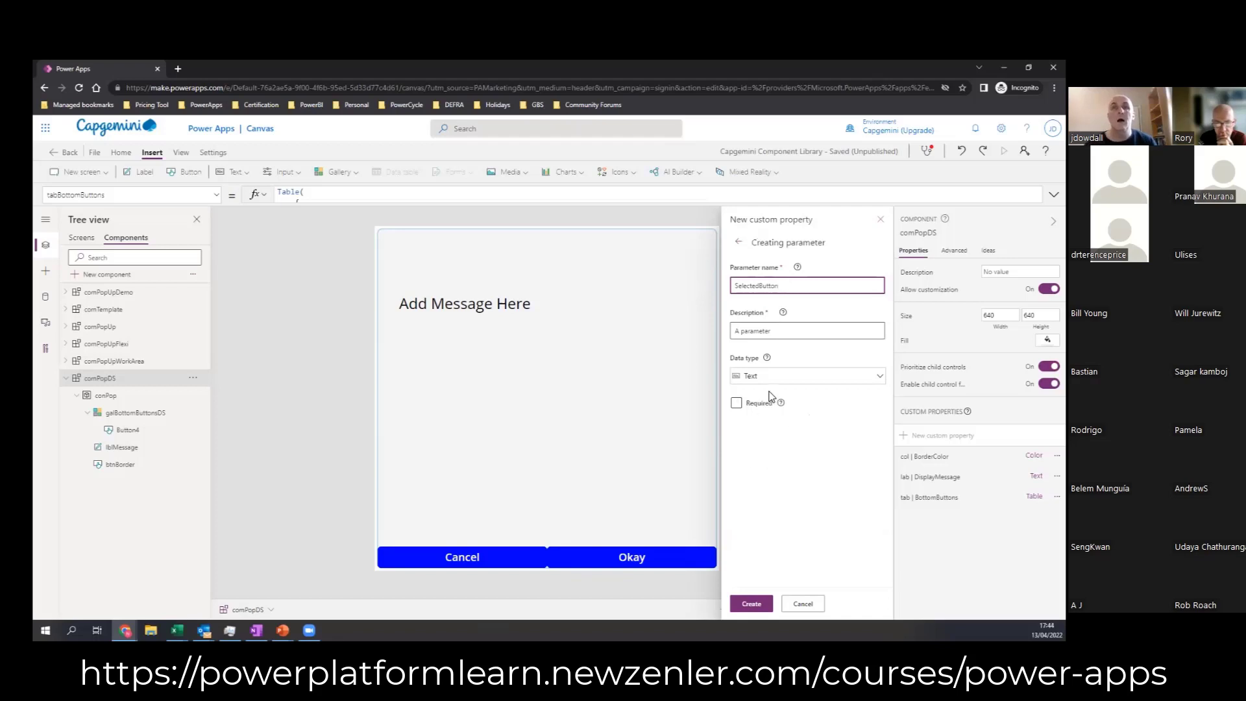
click(736, 403)
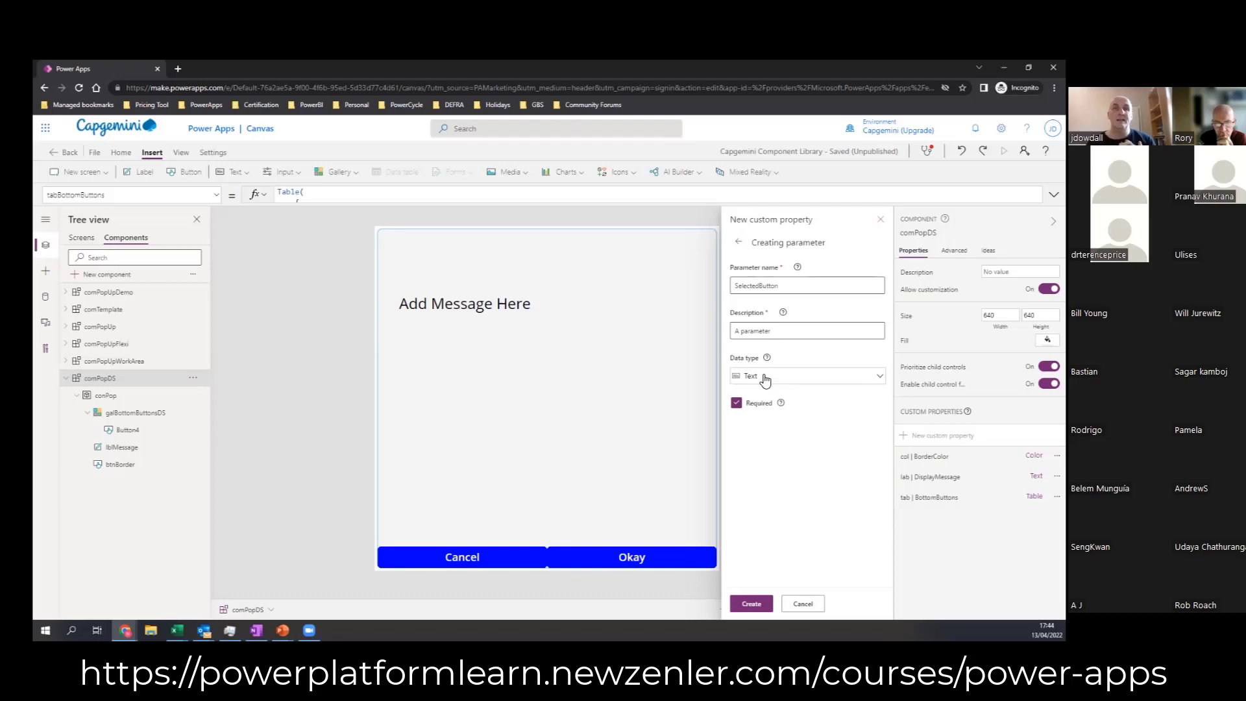
click(751, 604)
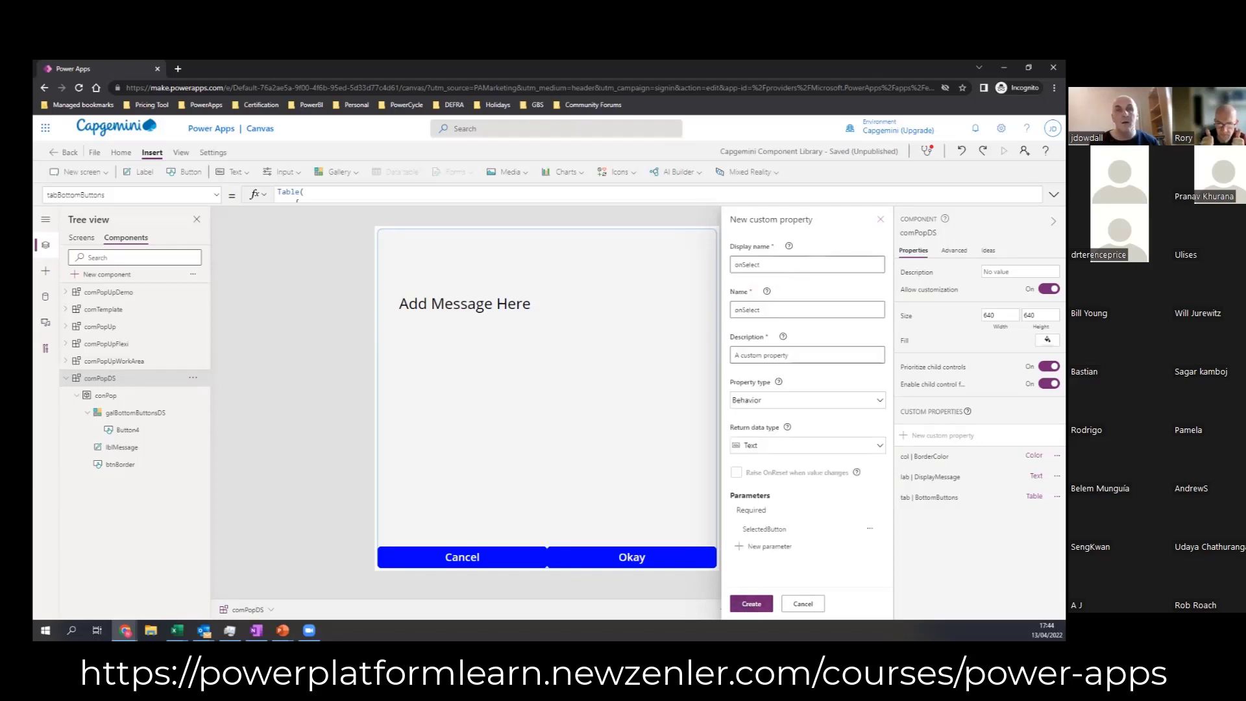
click(751, 604)
Step: Examine the property types offered for a new custom property and the experimental Enhanced component properties setting, leaving both without creating anything
click(942, 435)
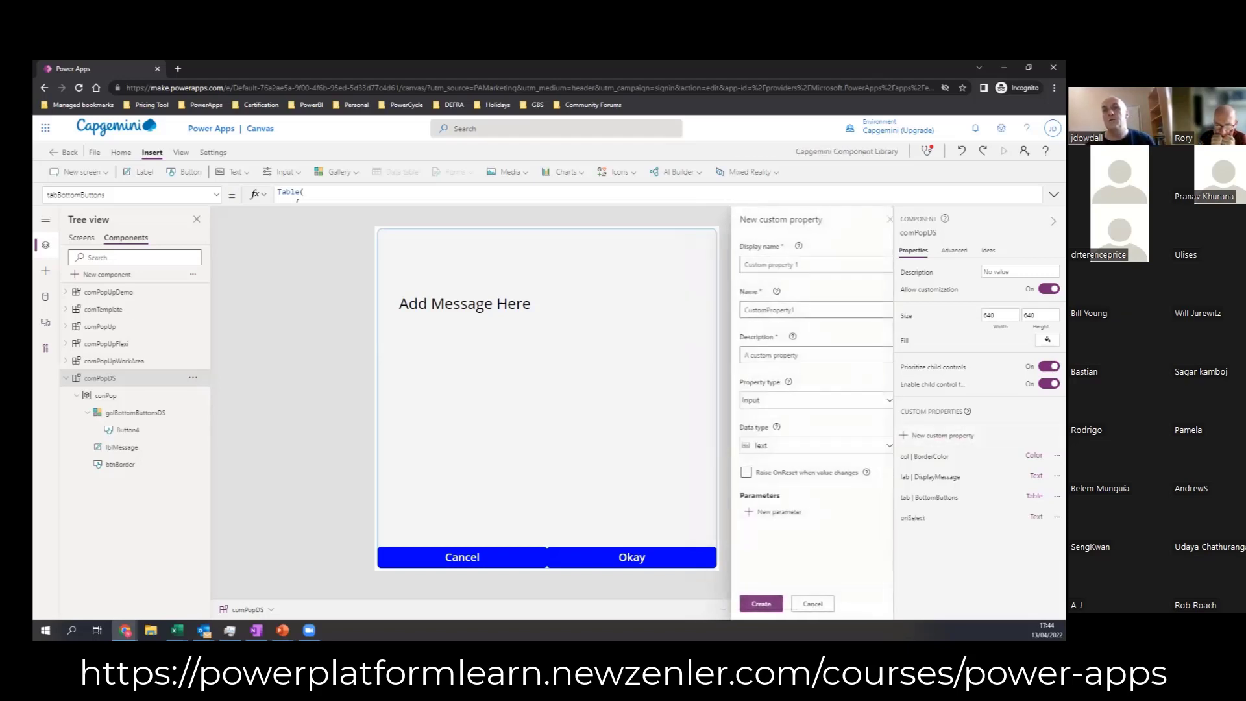
click(847, 407)
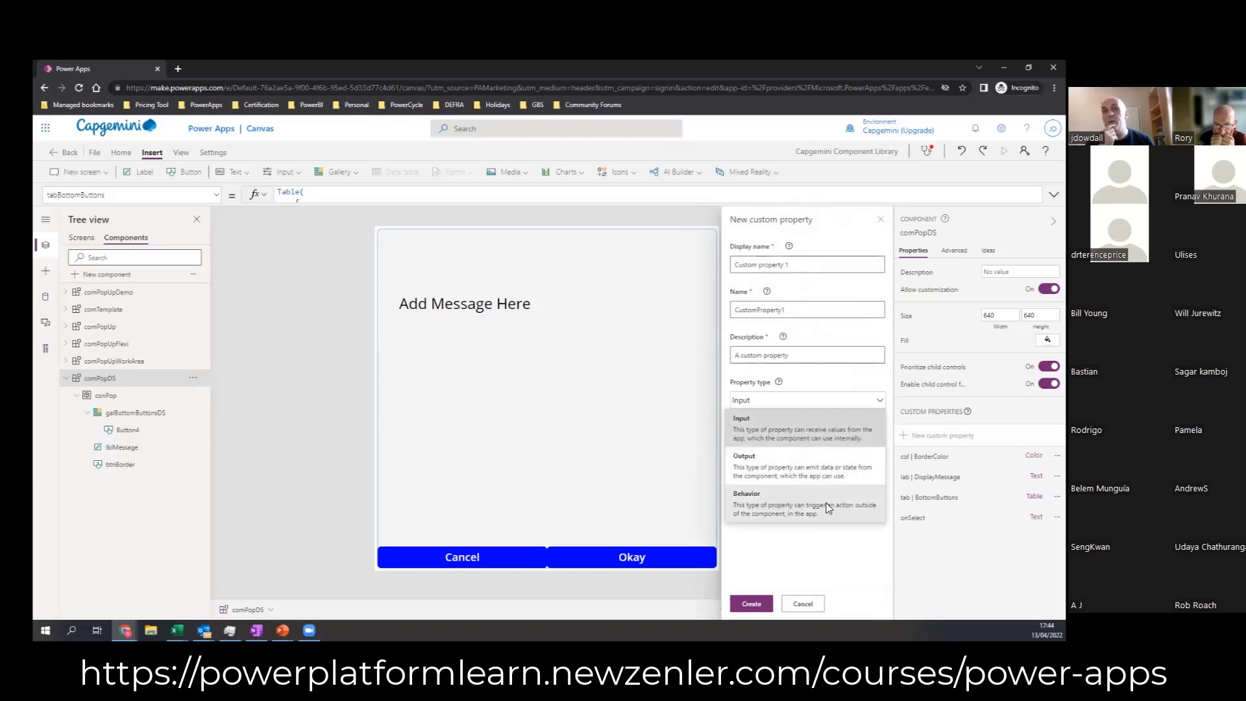
click(211, 154)
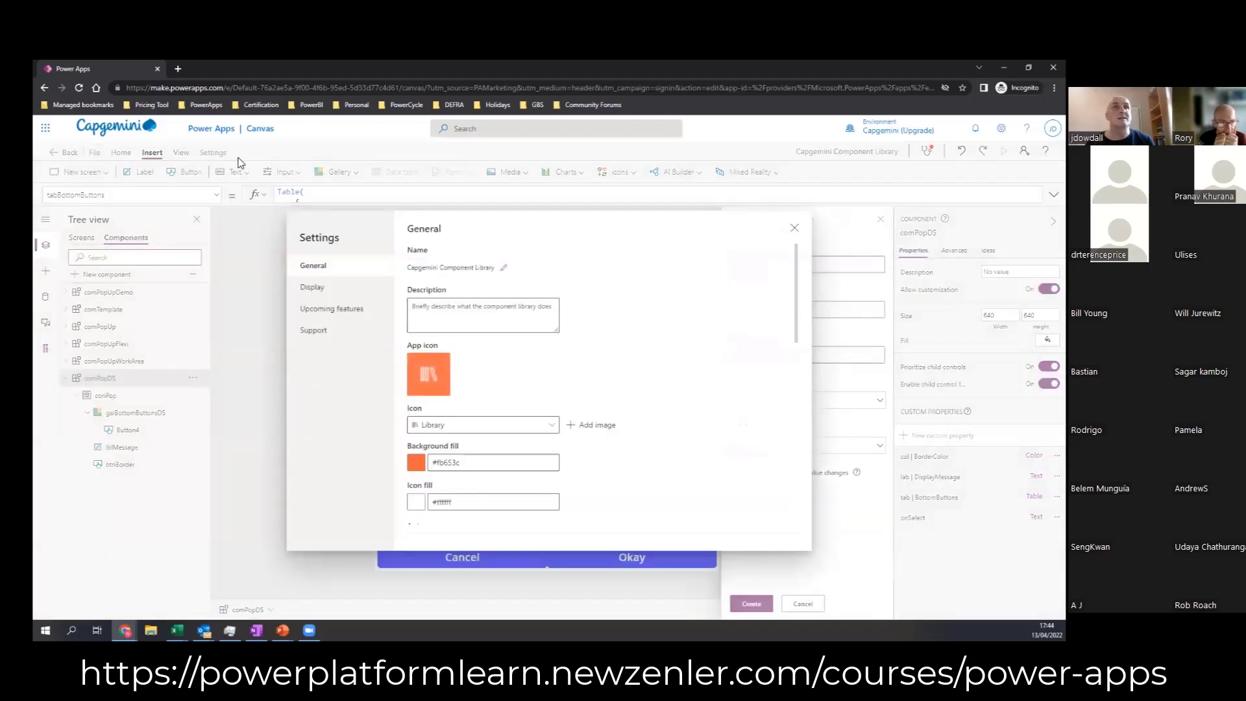
click(329, 309)
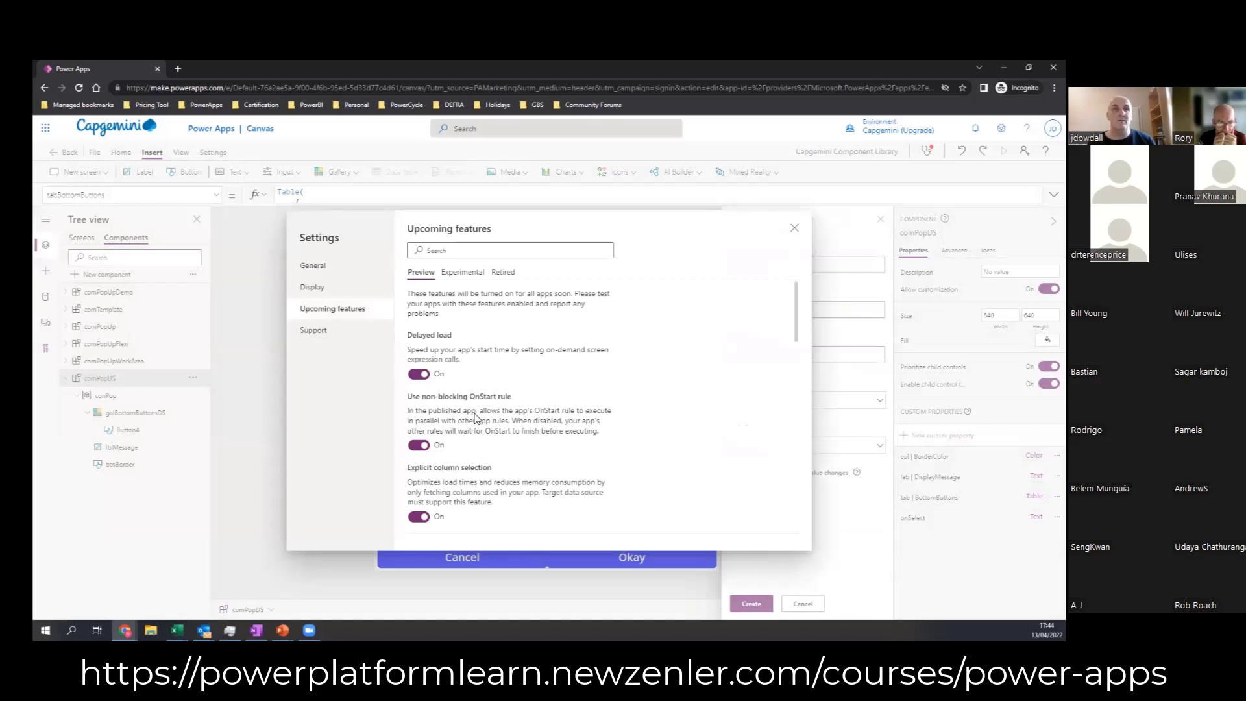
scroll(474, 416, down, 5)
scroll(477, 422, up, 5)
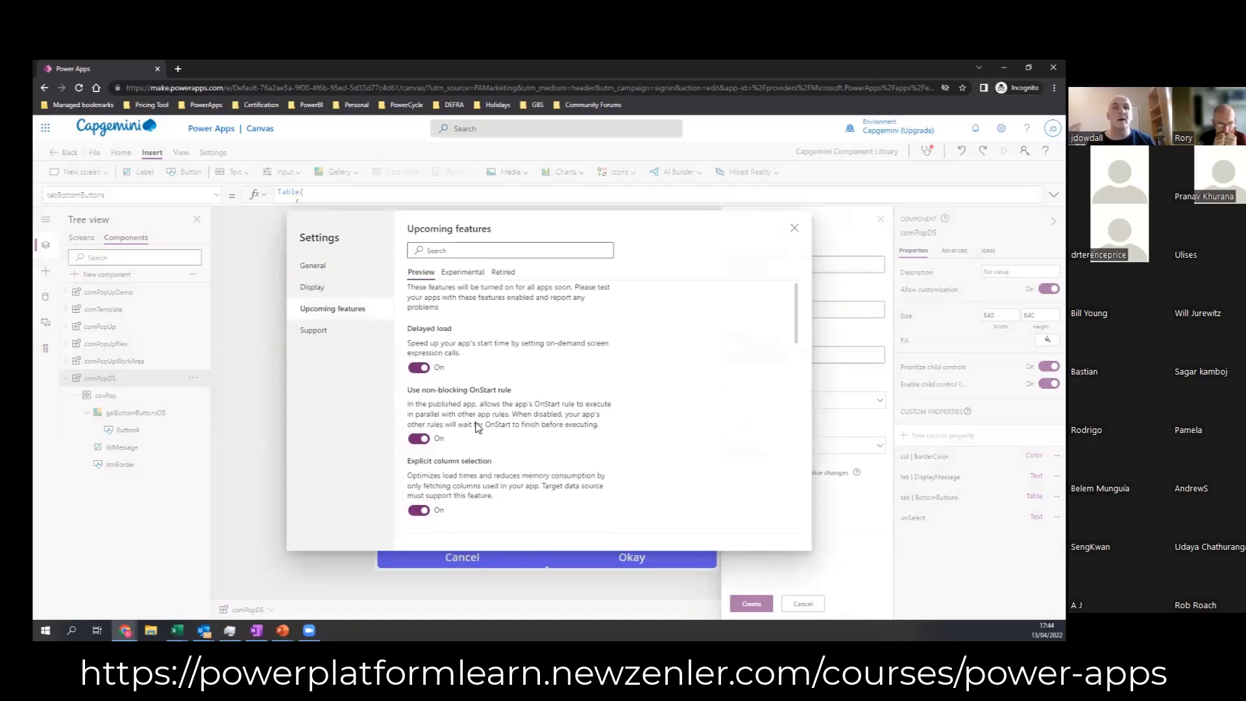
click(462, 272)
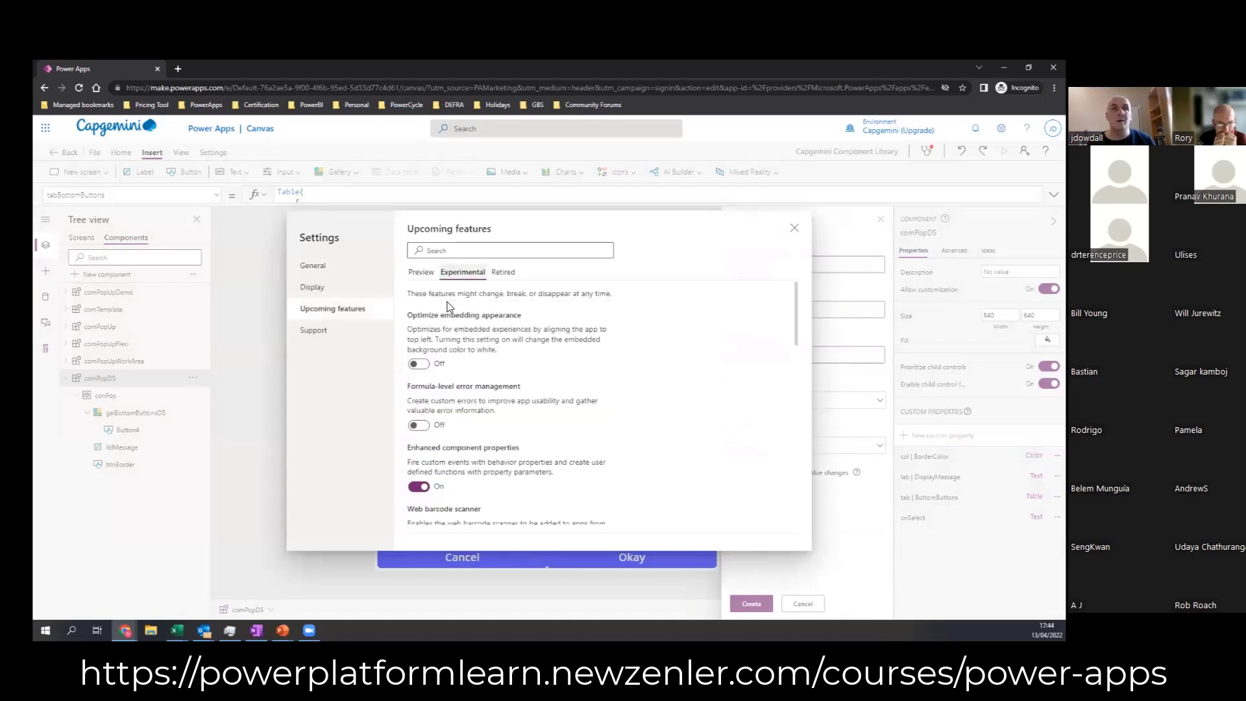
scroll(425, 485, down, 2)
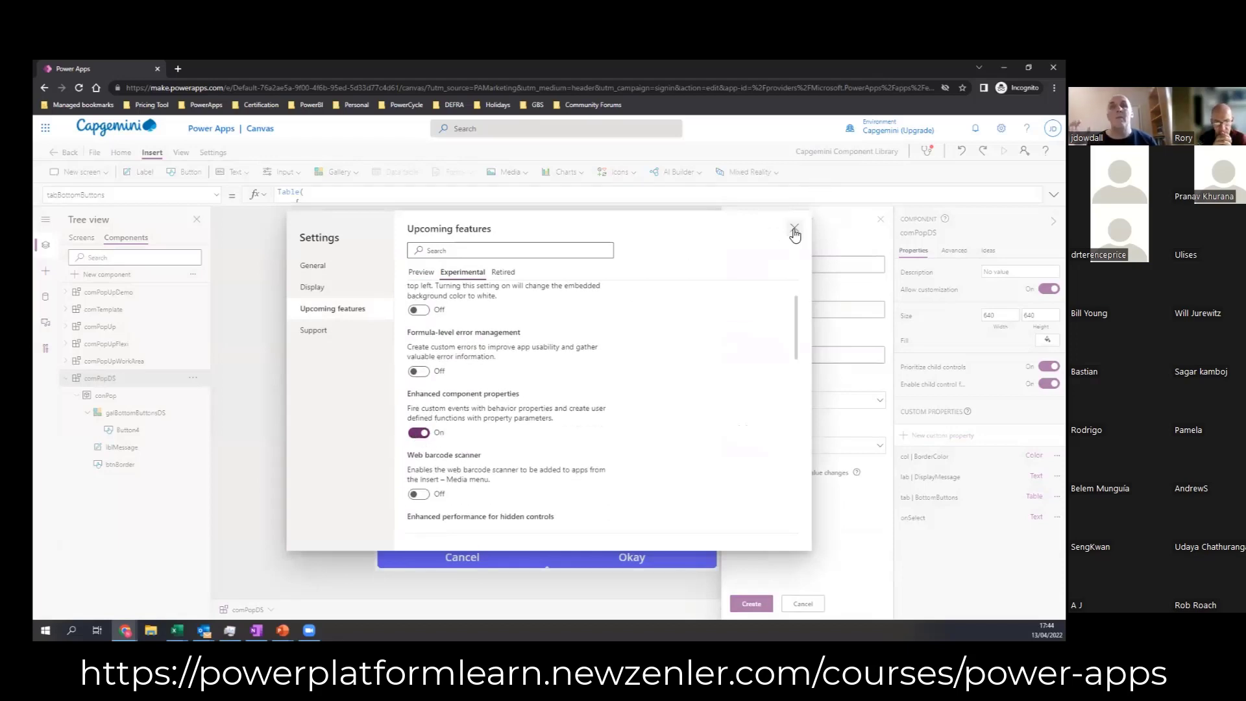
click(794, 228)
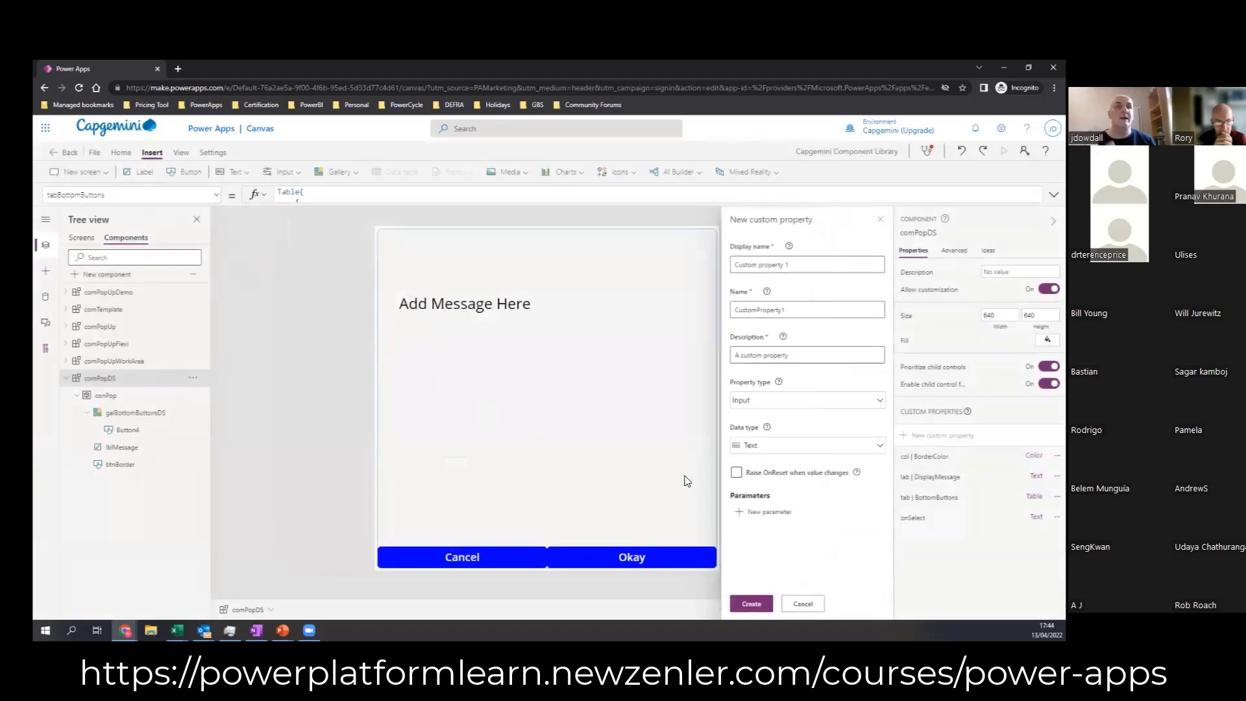
click(802, 605)
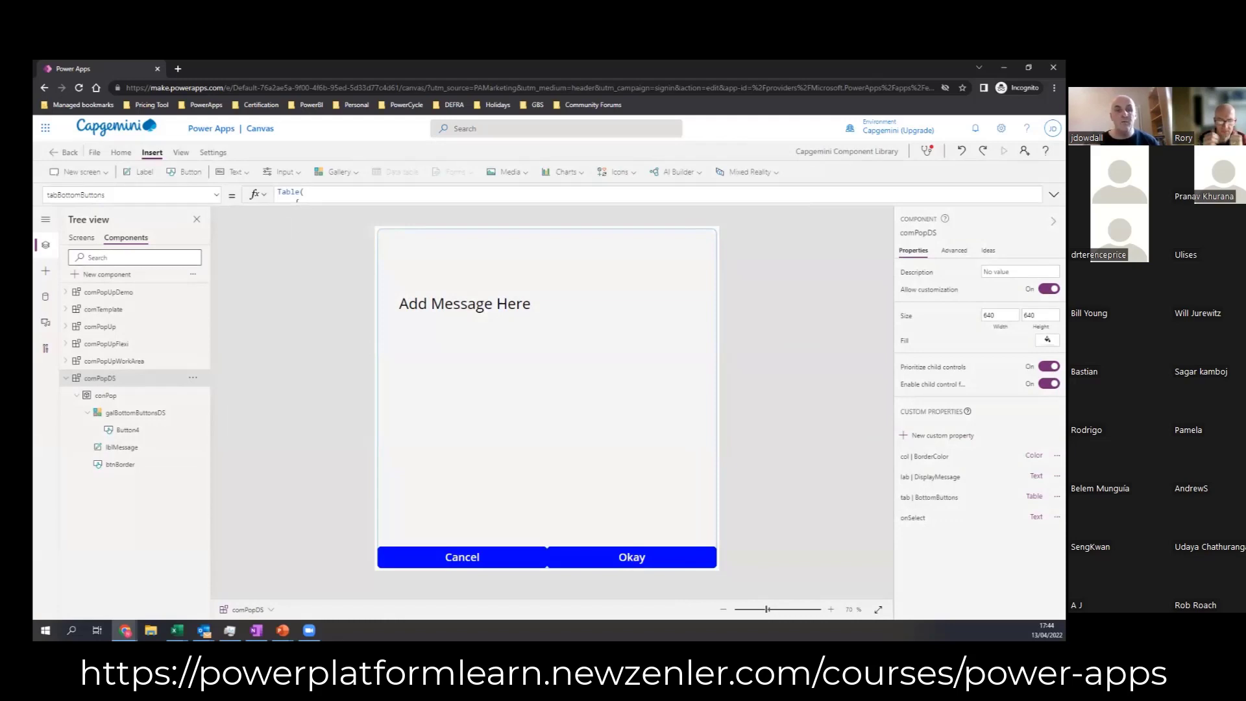
Step: Review the onSelect custom property's default formula and its definition
click(913, 518)
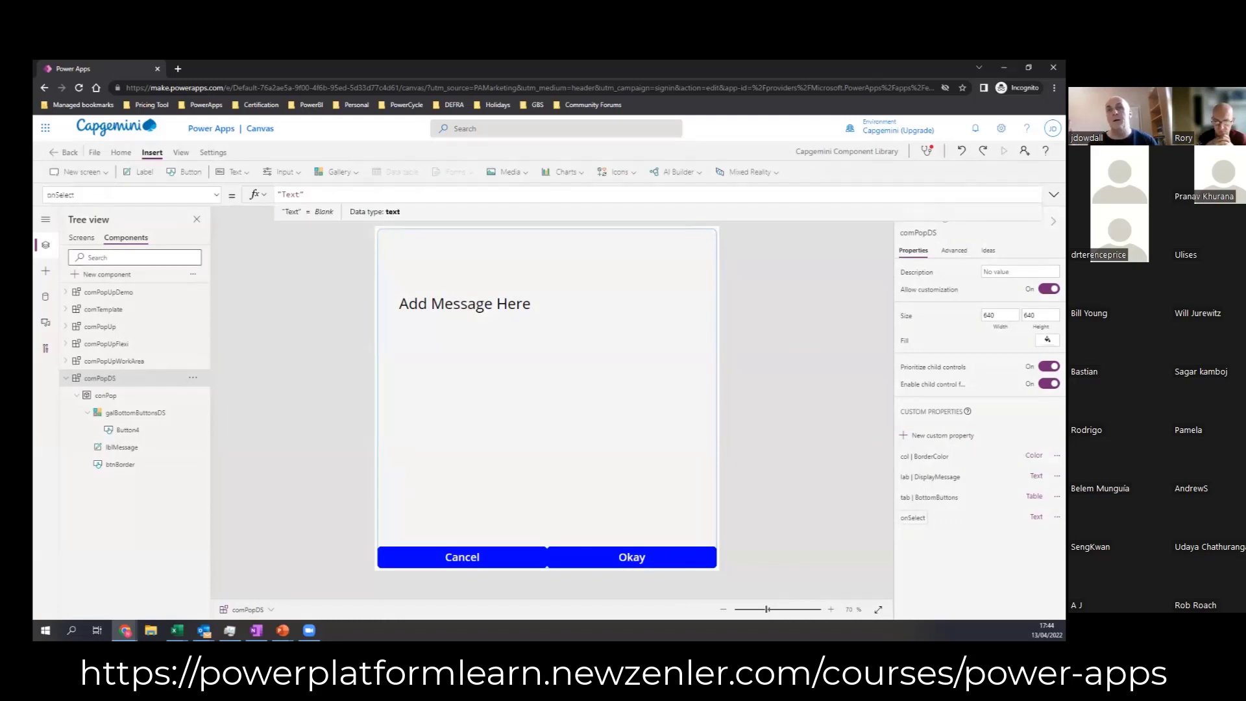
click(1037, 517)
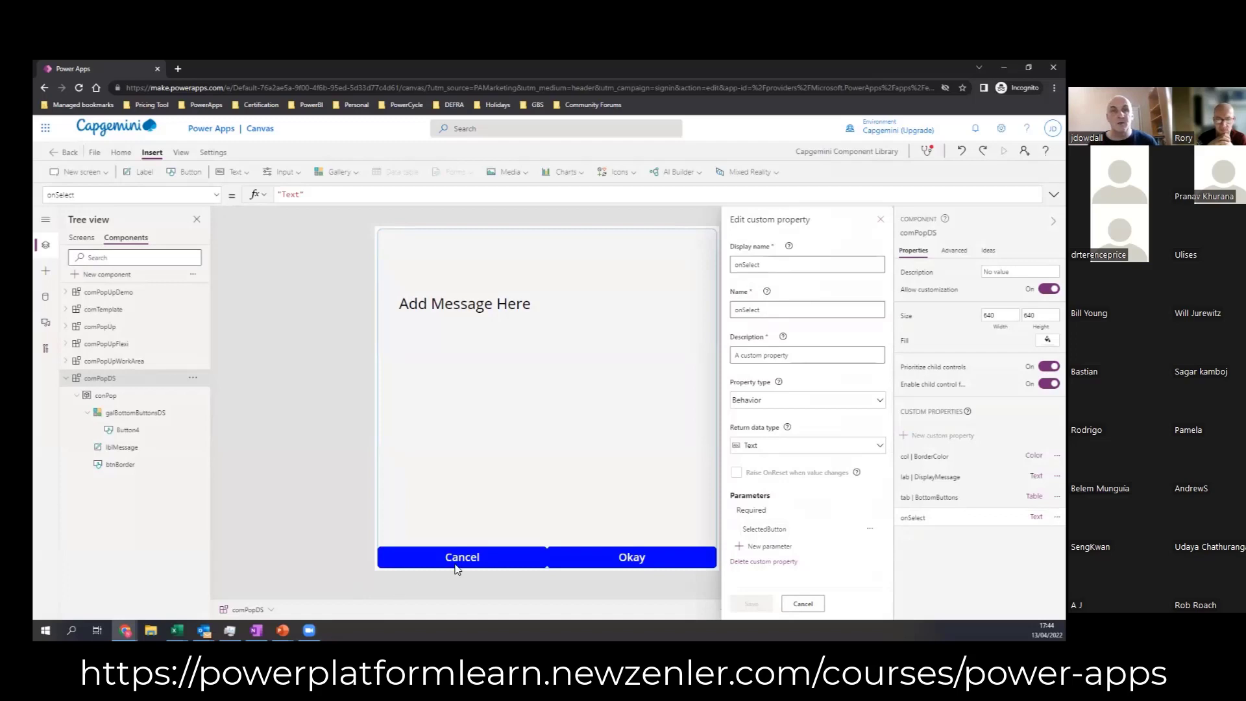
click(802, 603)
Step: Set the OnSelect formula of Button4 in the bottom gallery to comPopDS.onSelect(ThisItem.Name)
click(496, 557)
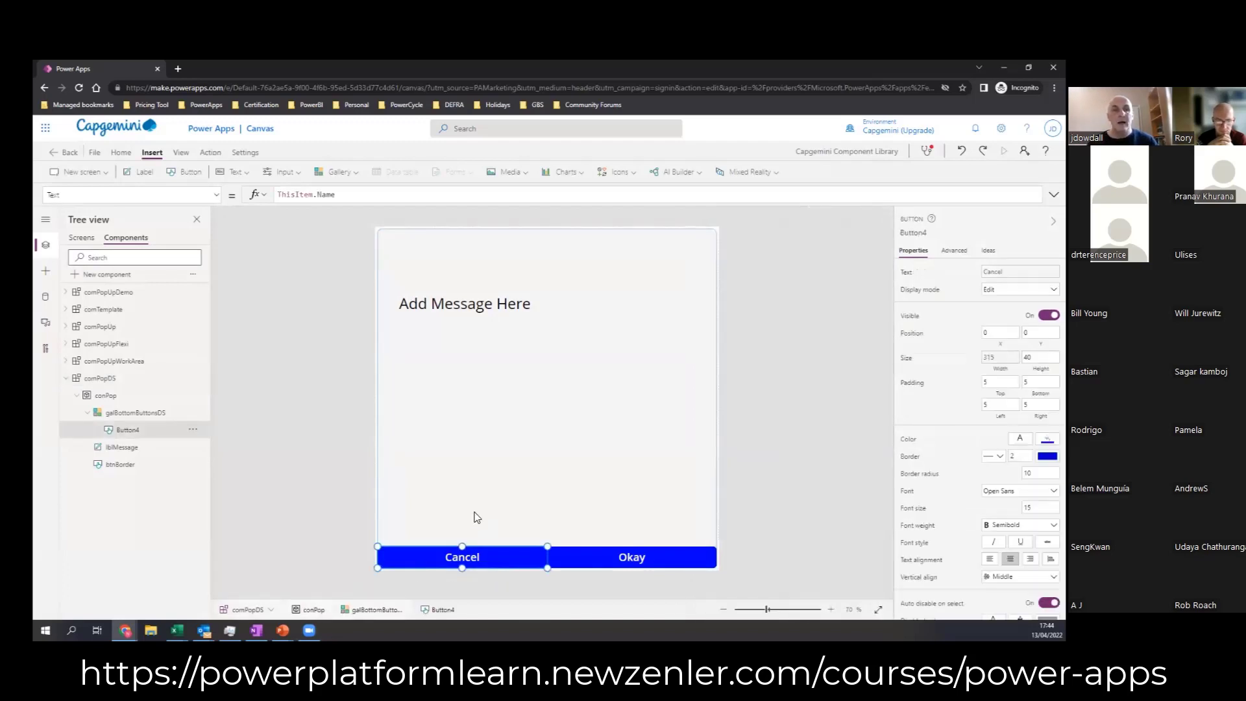
click(216, 195)
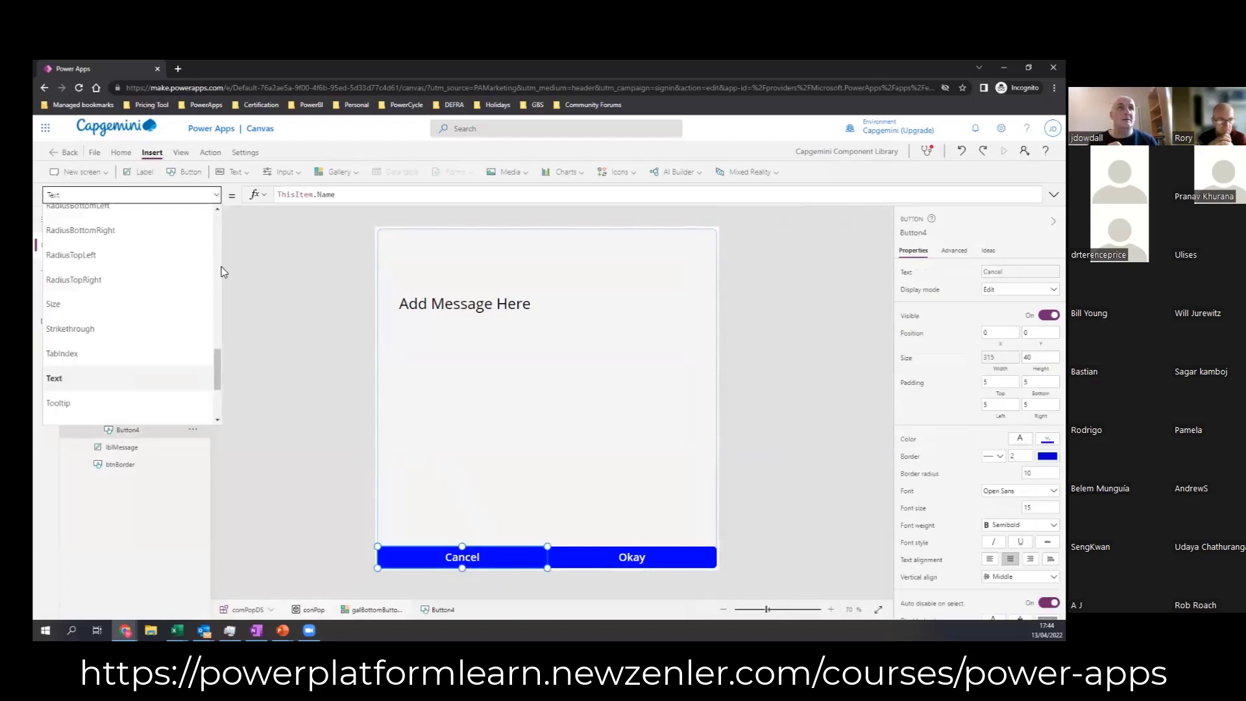
scroll(220, 367, up, 5)
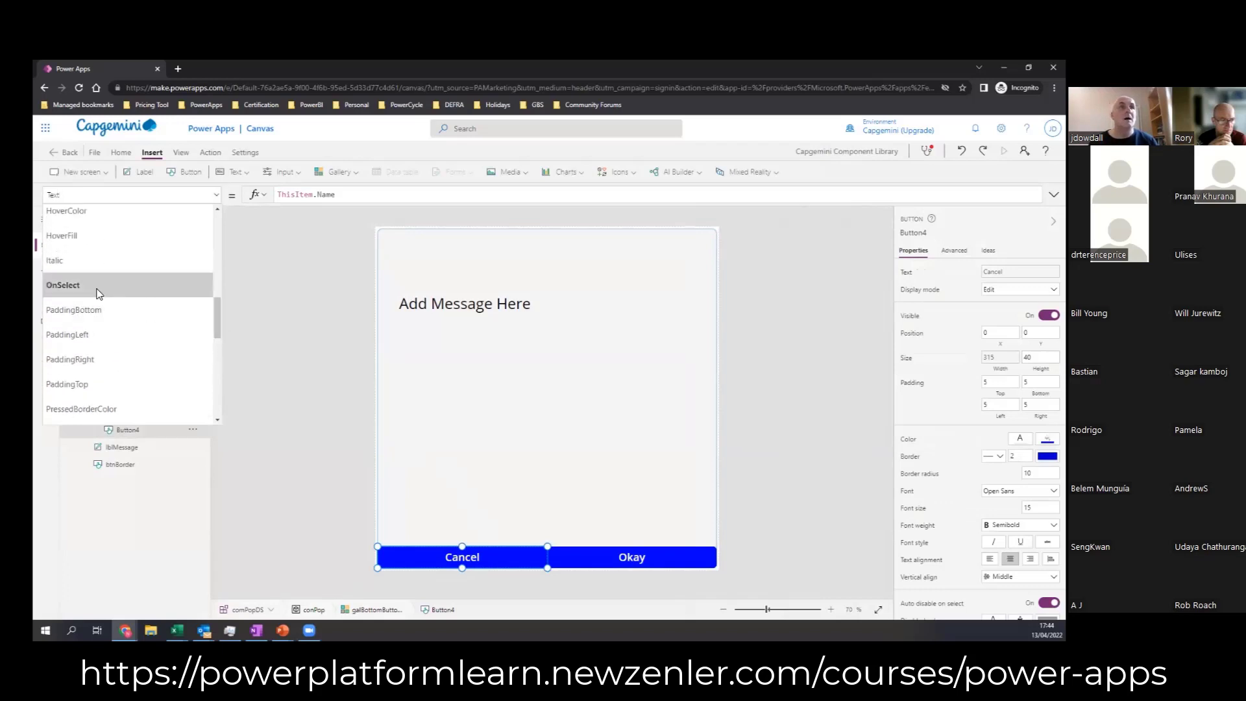
click(97, 289)
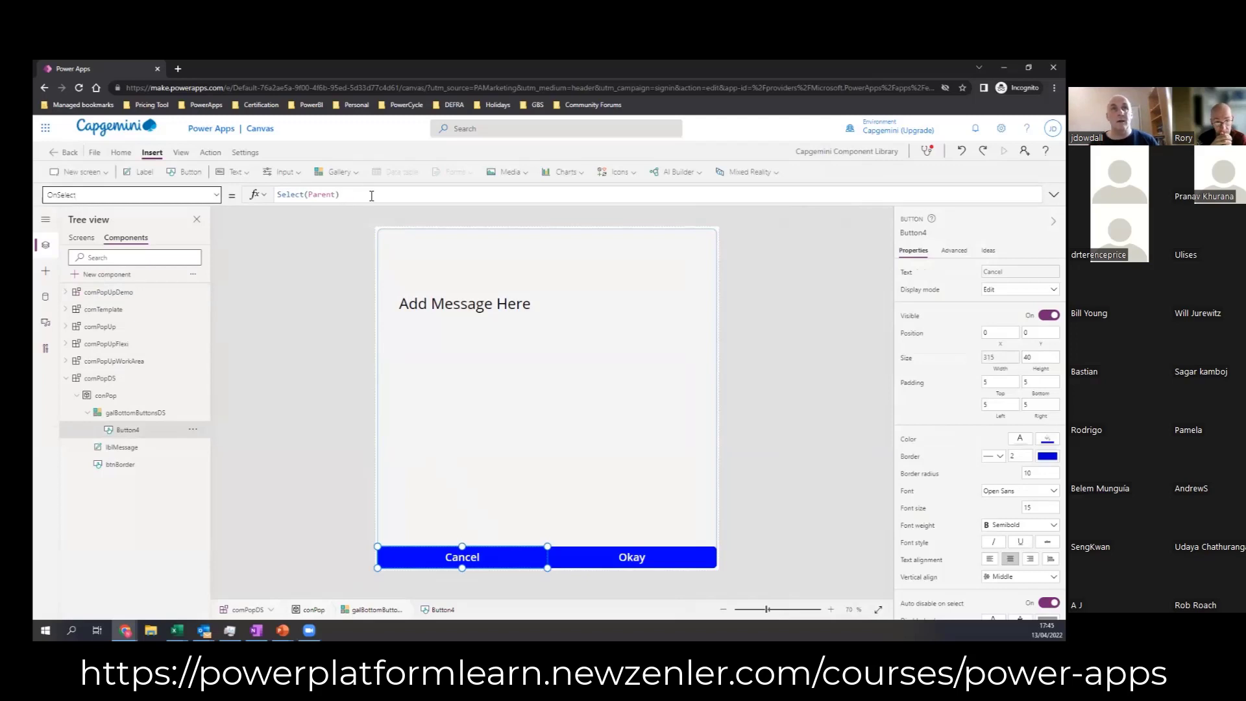
drag(371, 196, 276, 194)
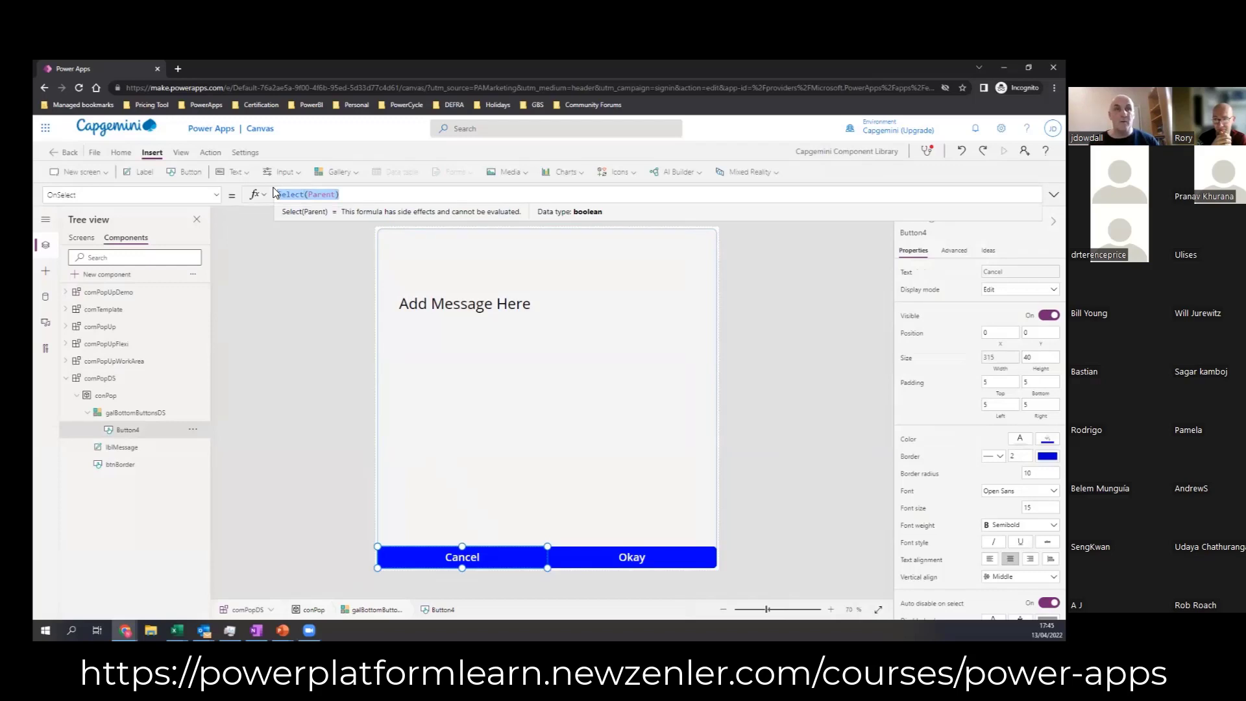
text(Com)
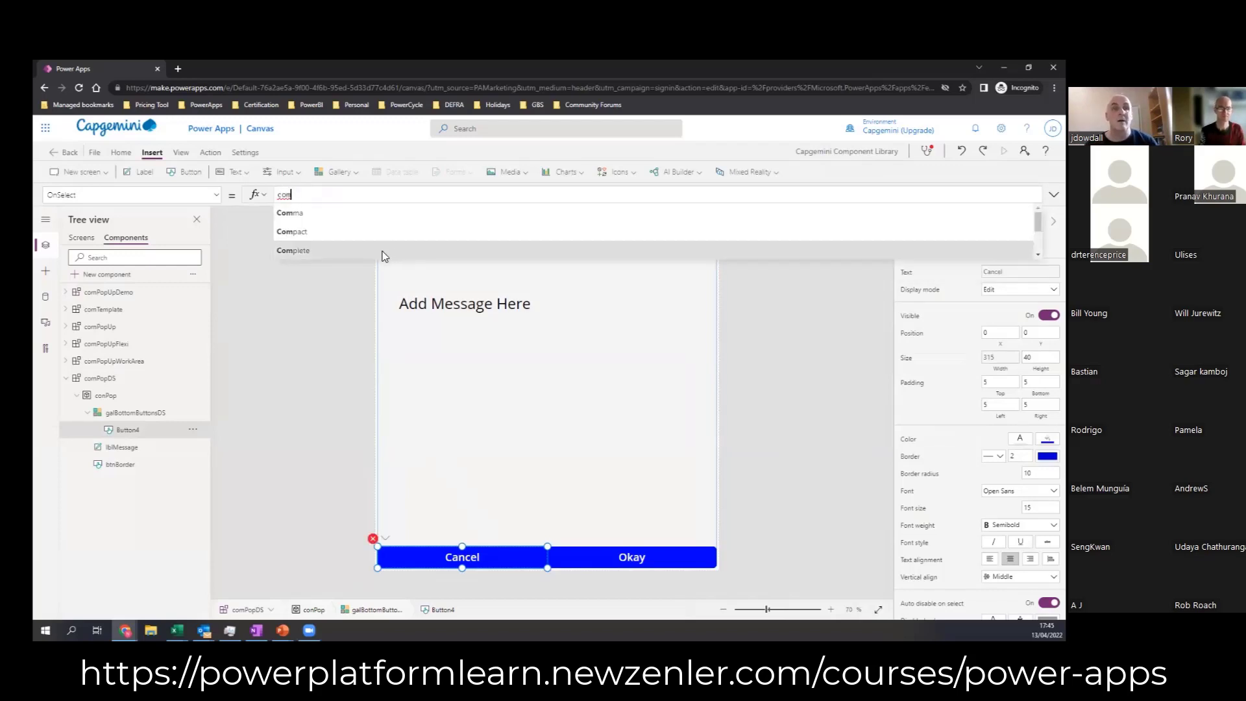
text(pop)
click(320, 213)
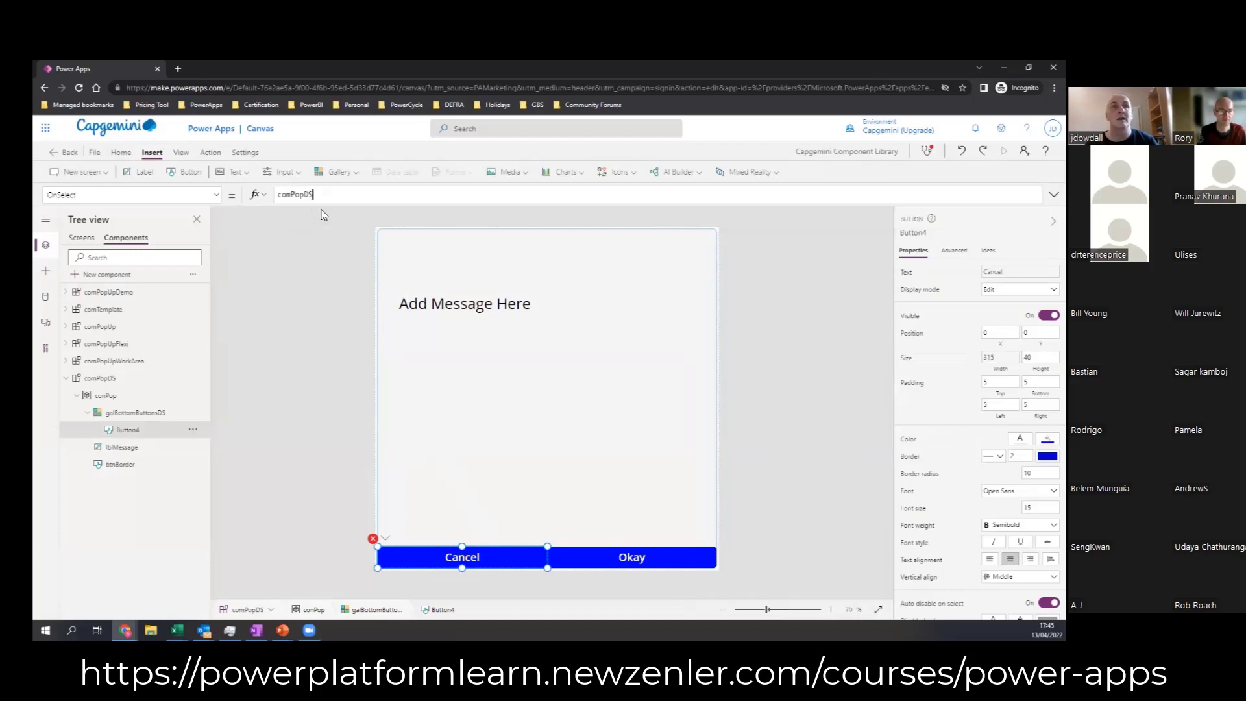
text(.)
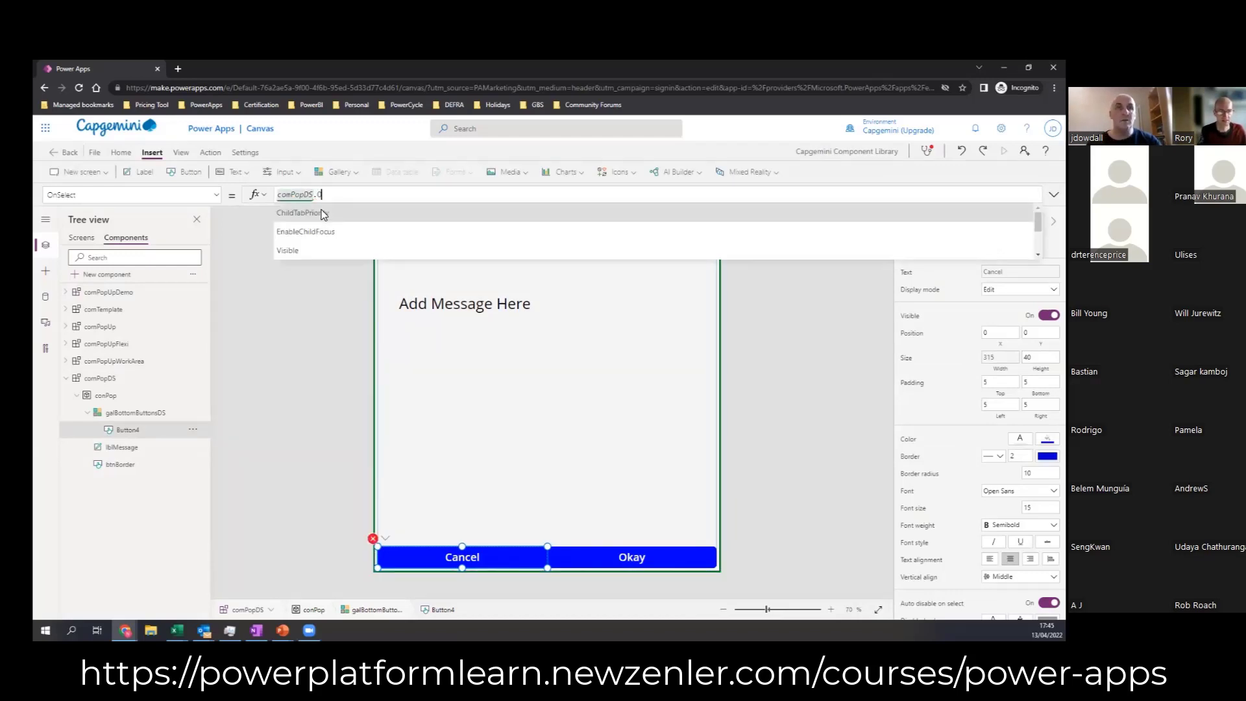
text(o)
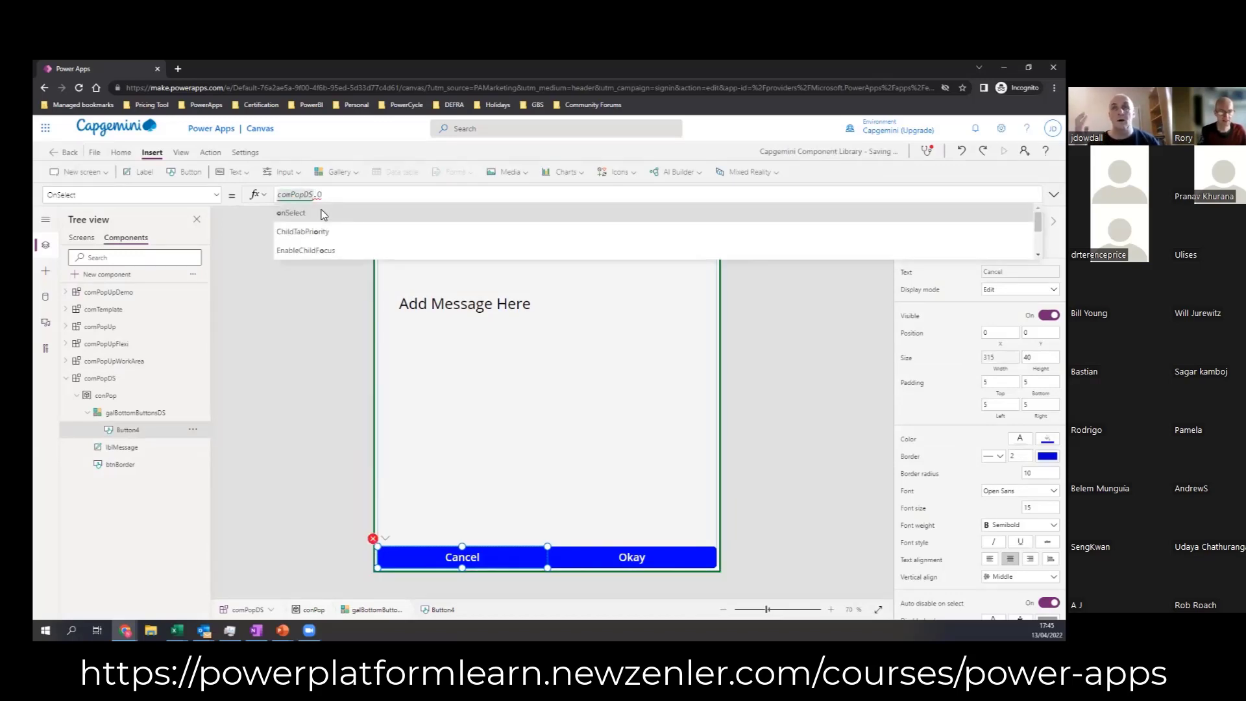
click(322, 214)
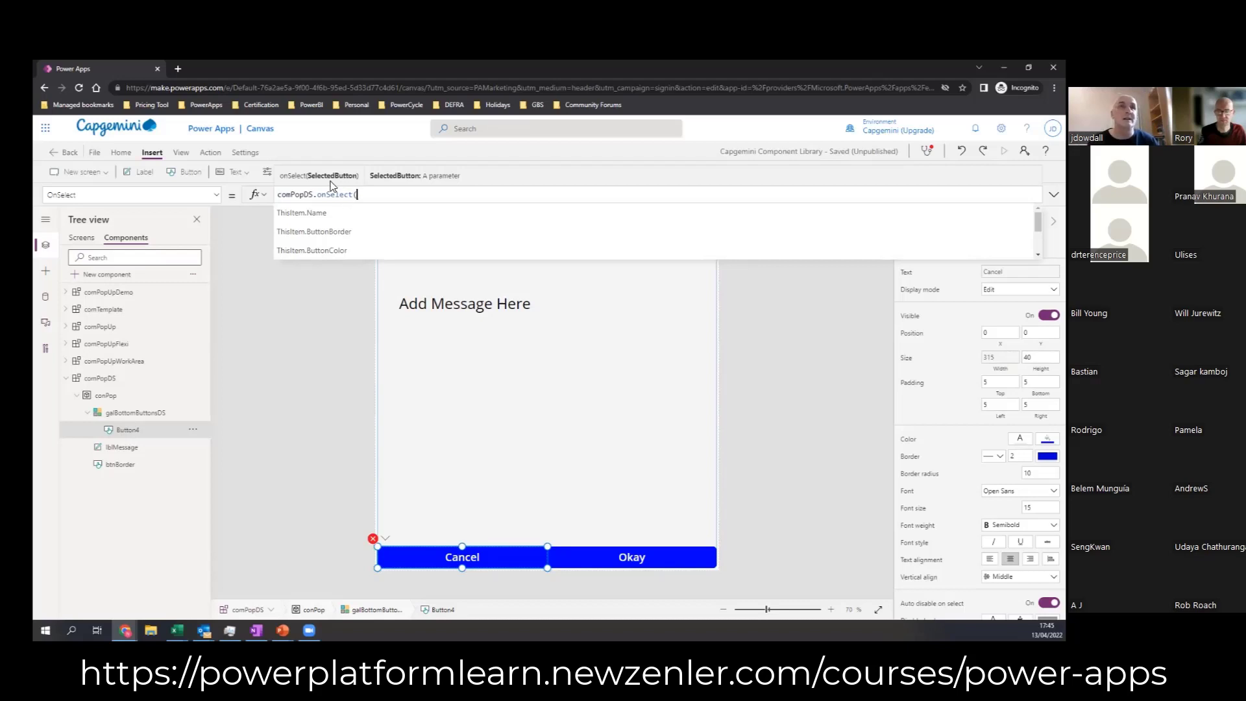
click(302, 213)
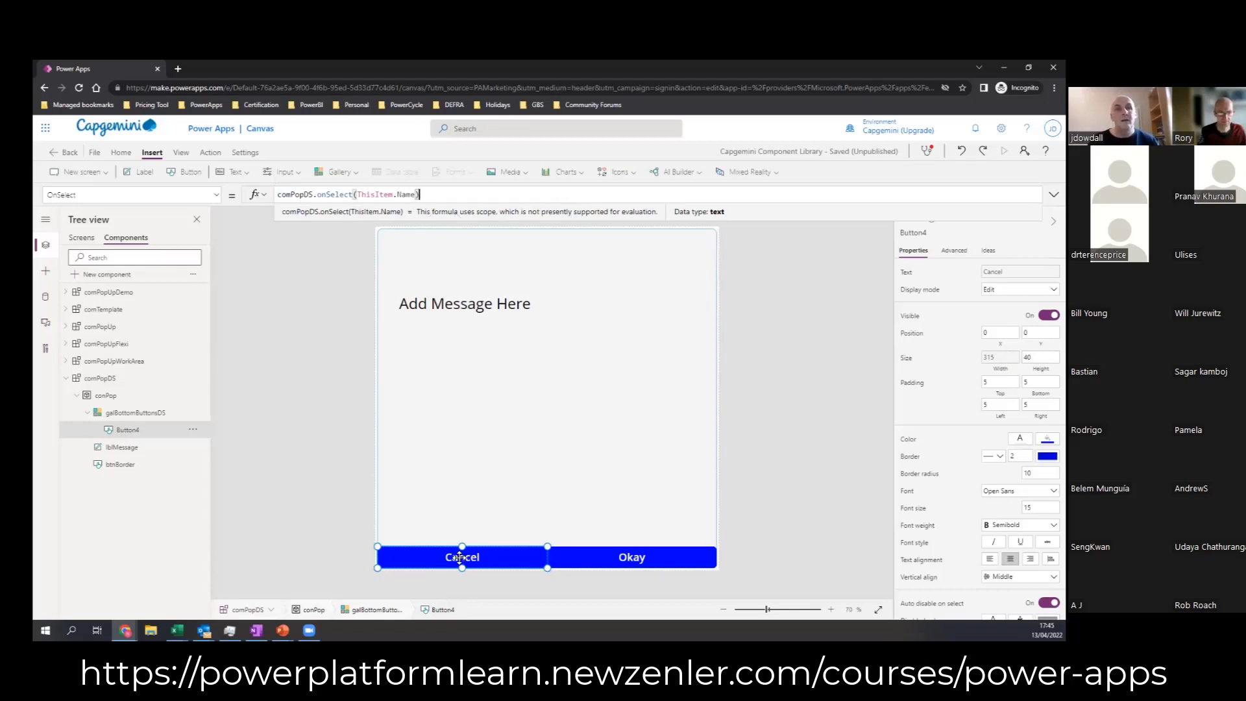
click(363, 562)
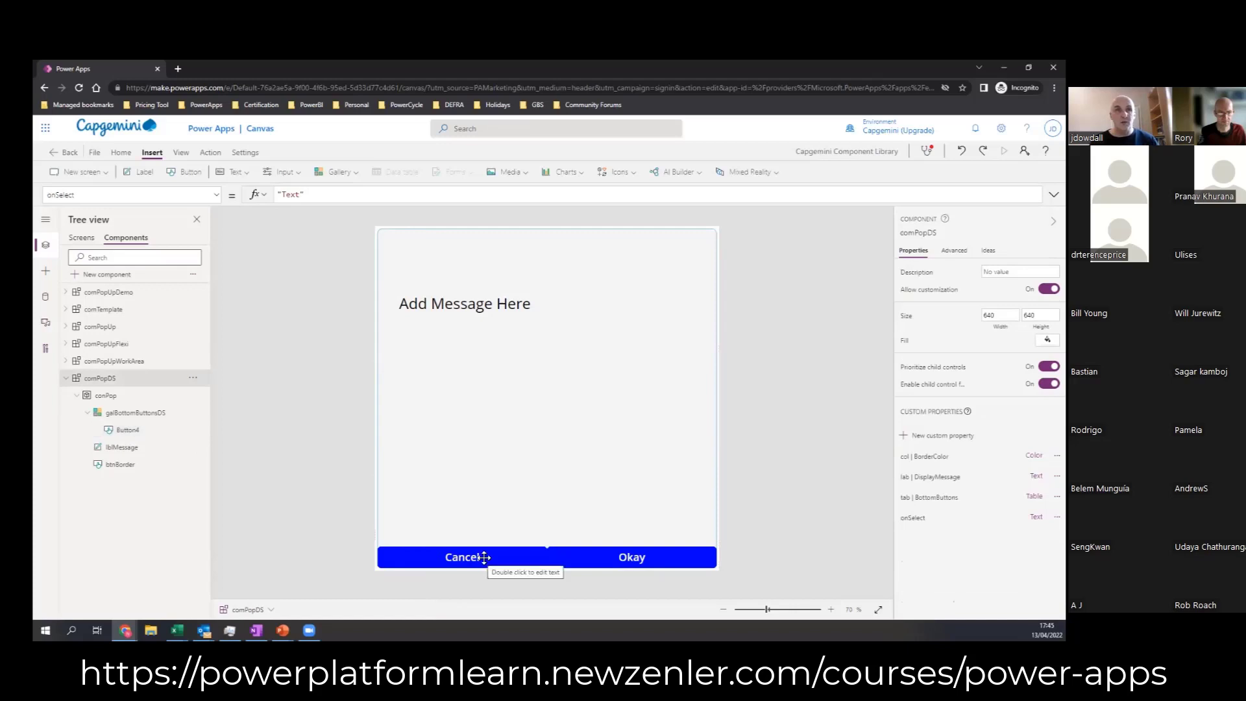
Step: Inspect the OnSelect formula of Button4 and its parent gallery, galBottomButtonsDS
click(482, 564)
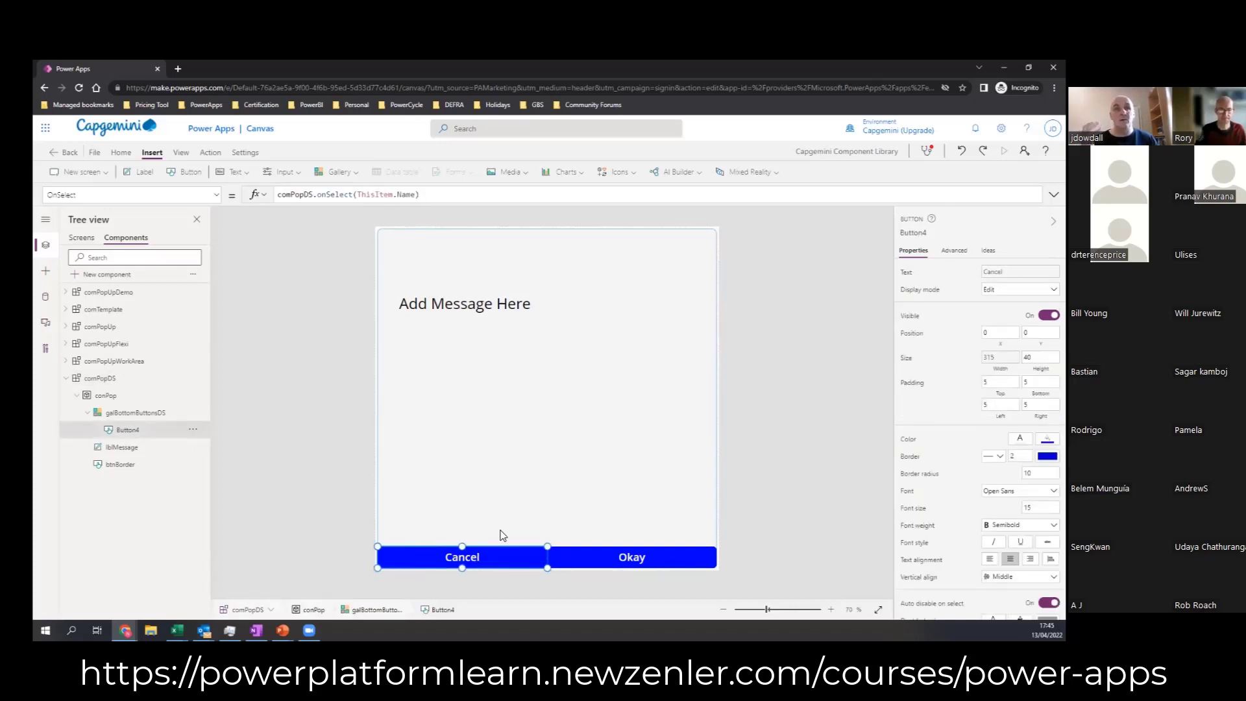
click(374, 609)
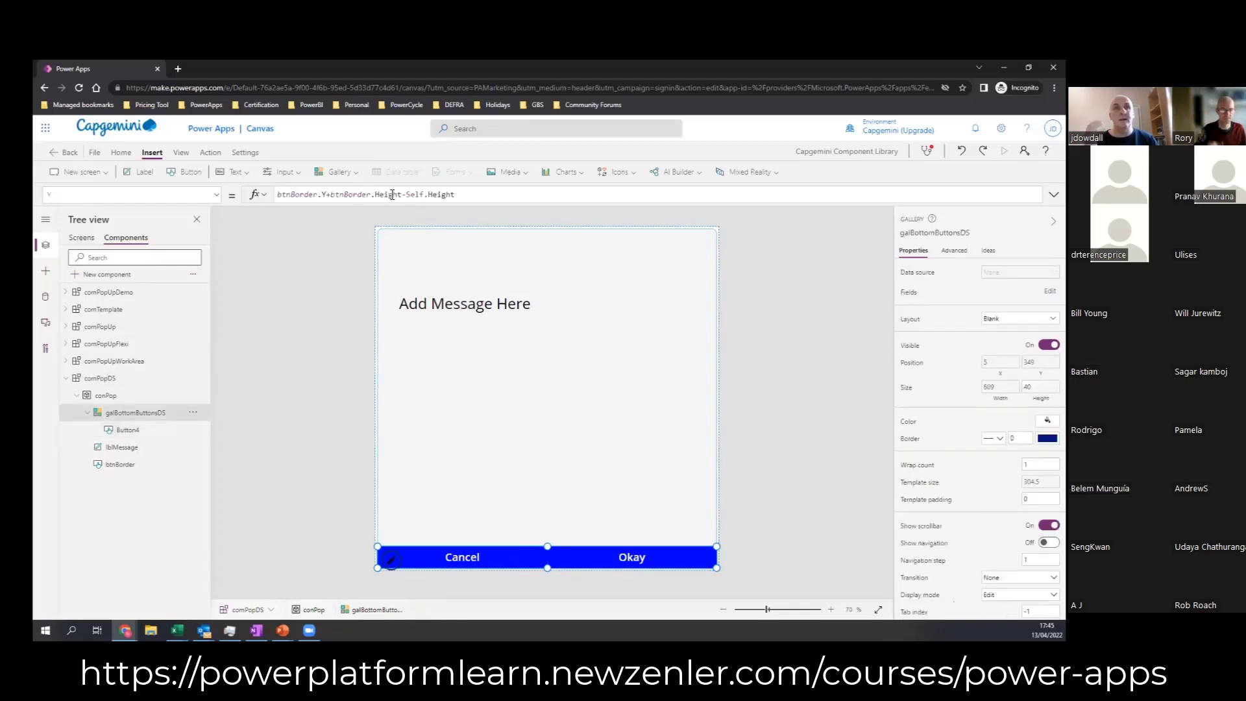
click(279, 517)
click(410, 558)
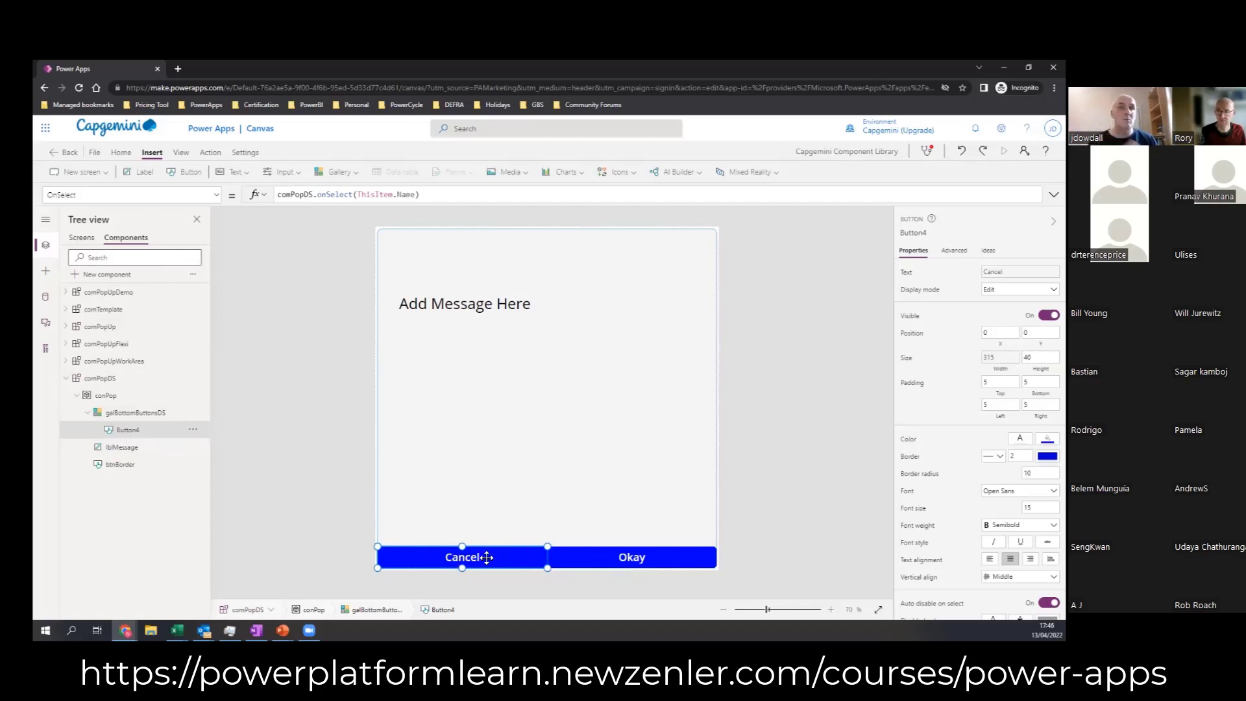
Step: Move the comPopDS_1 instance on Screen1 to about X 388, Y 160
click(87, 239)
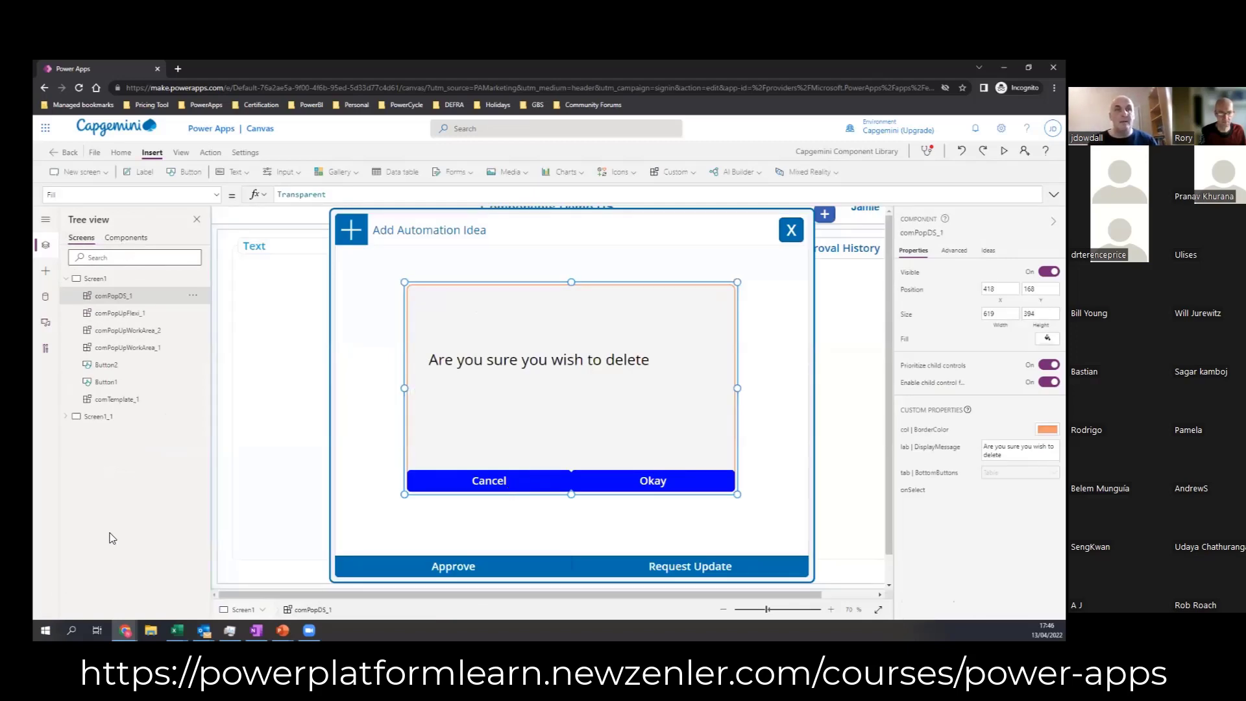
drag(604, 412, 588, 408)
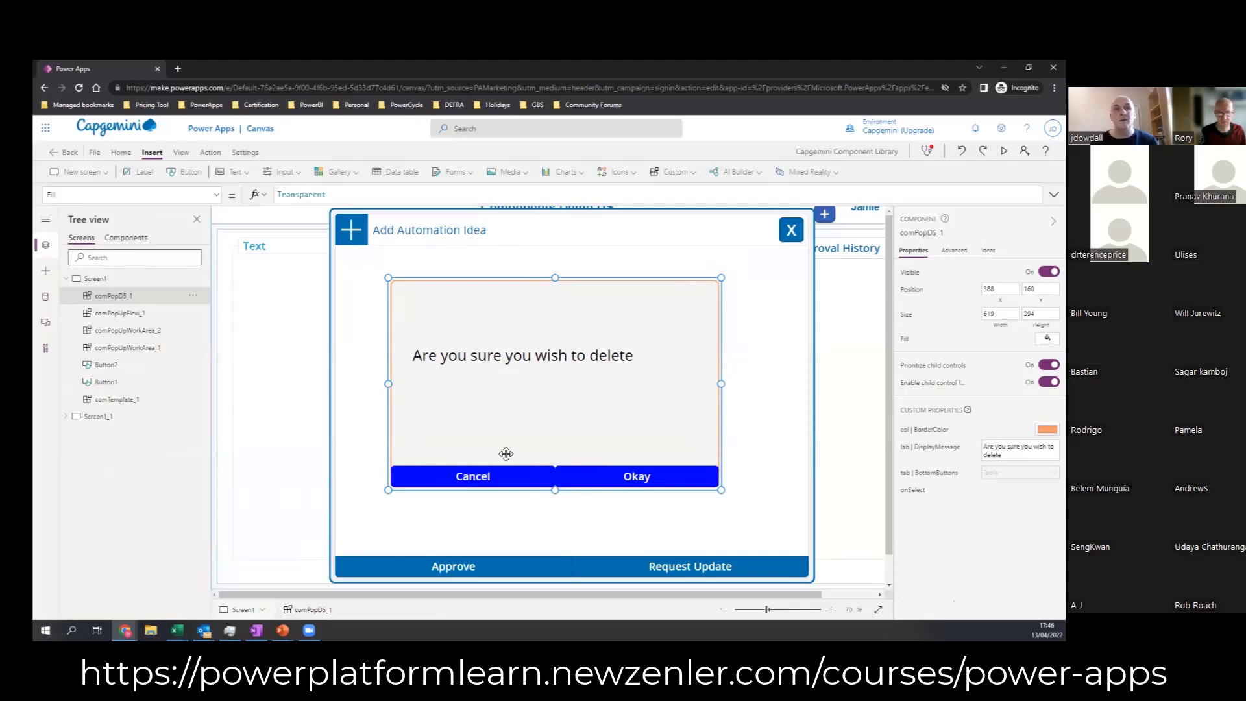
Step: Set the onSelect formula of comPopDS_1 to UpdateContext({locSelectedButton:SelectedButton})
click(218, 196)
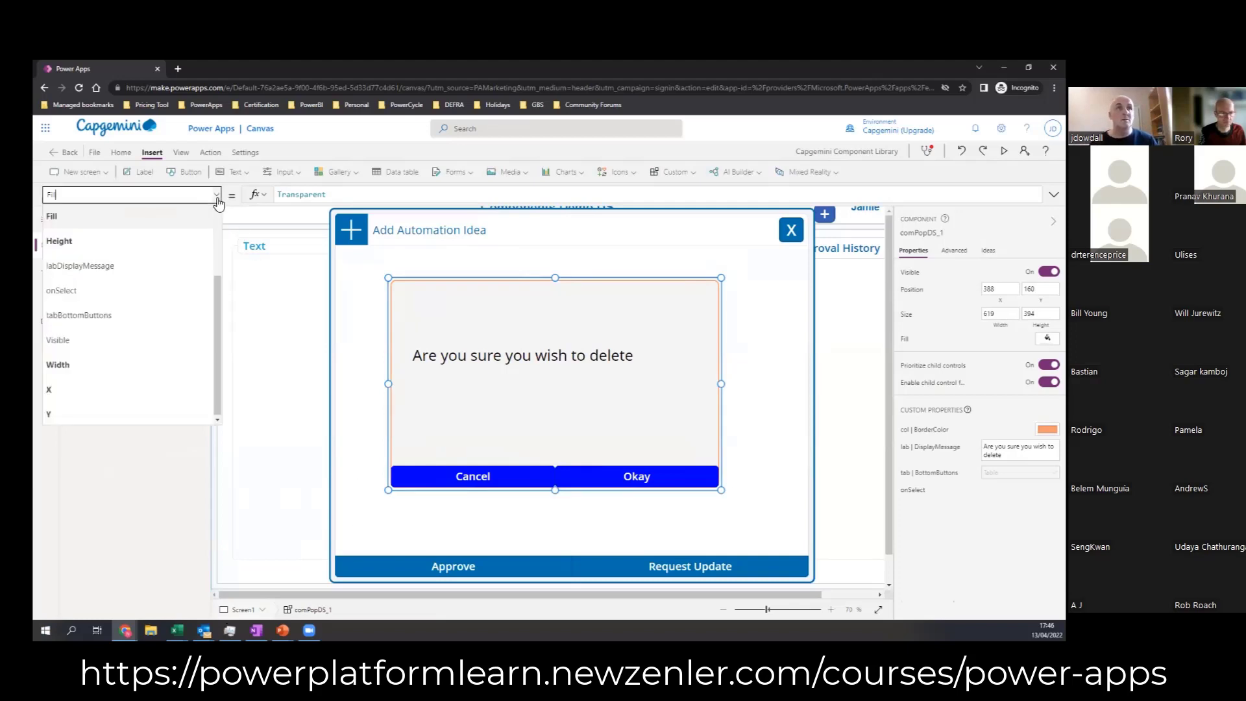
scroll(219, 272, up, 3)
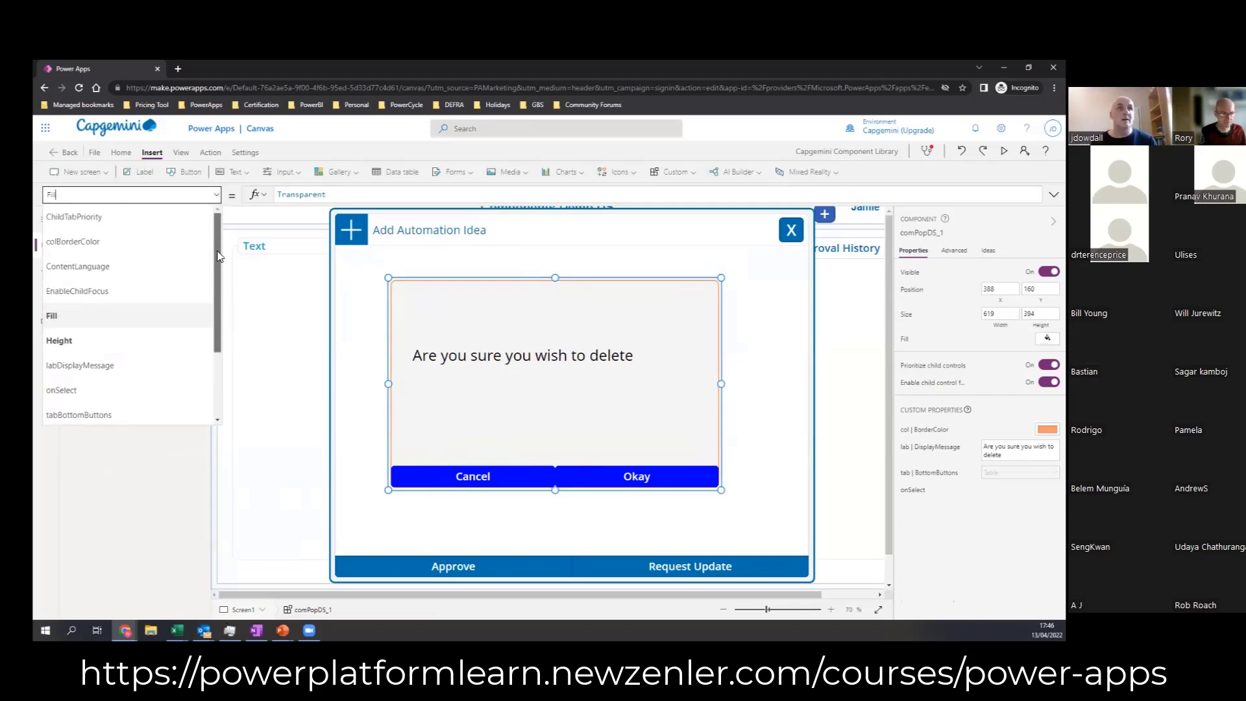
scroll(217, 272, down, 2)
click(78, 323)
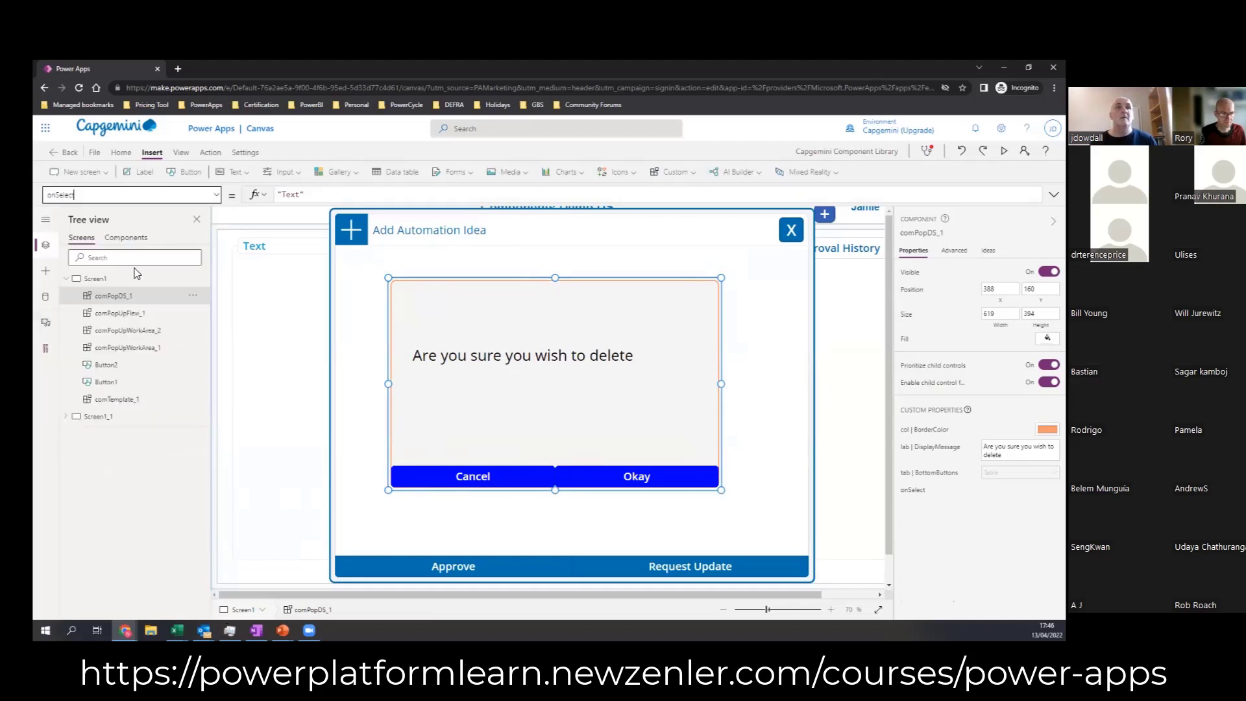
click(337, 194)
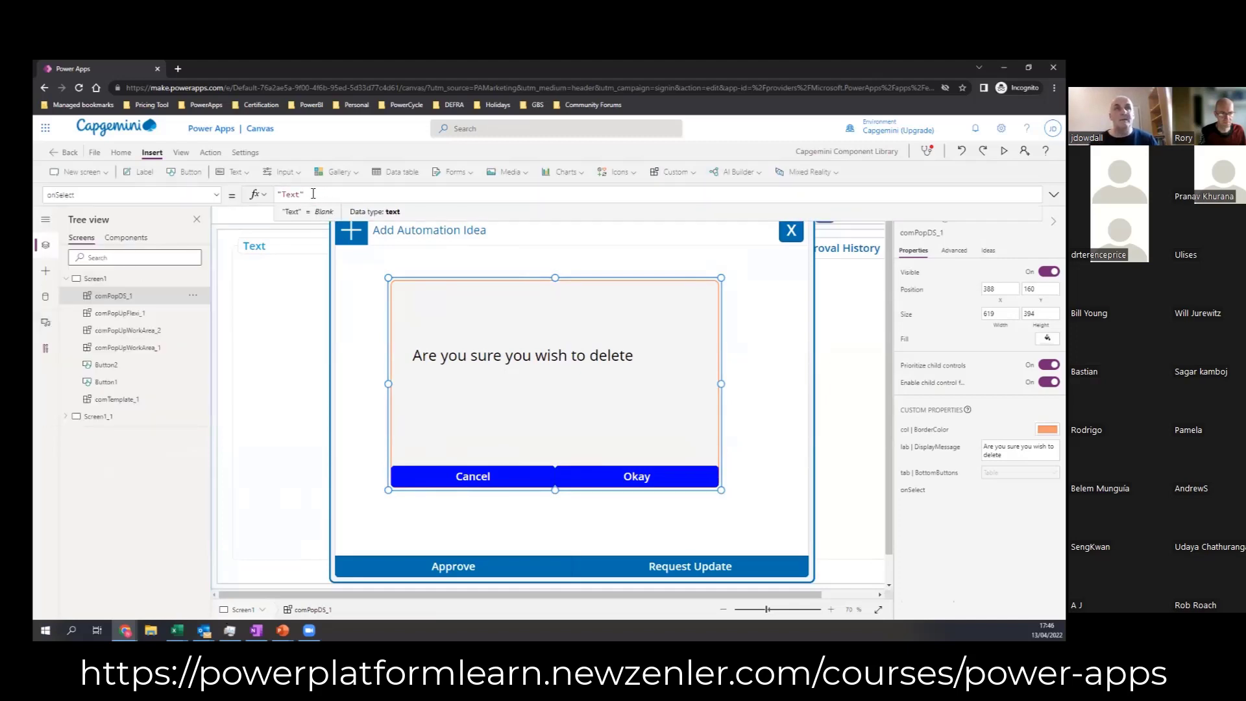
drag(313, 194, 278, 194)
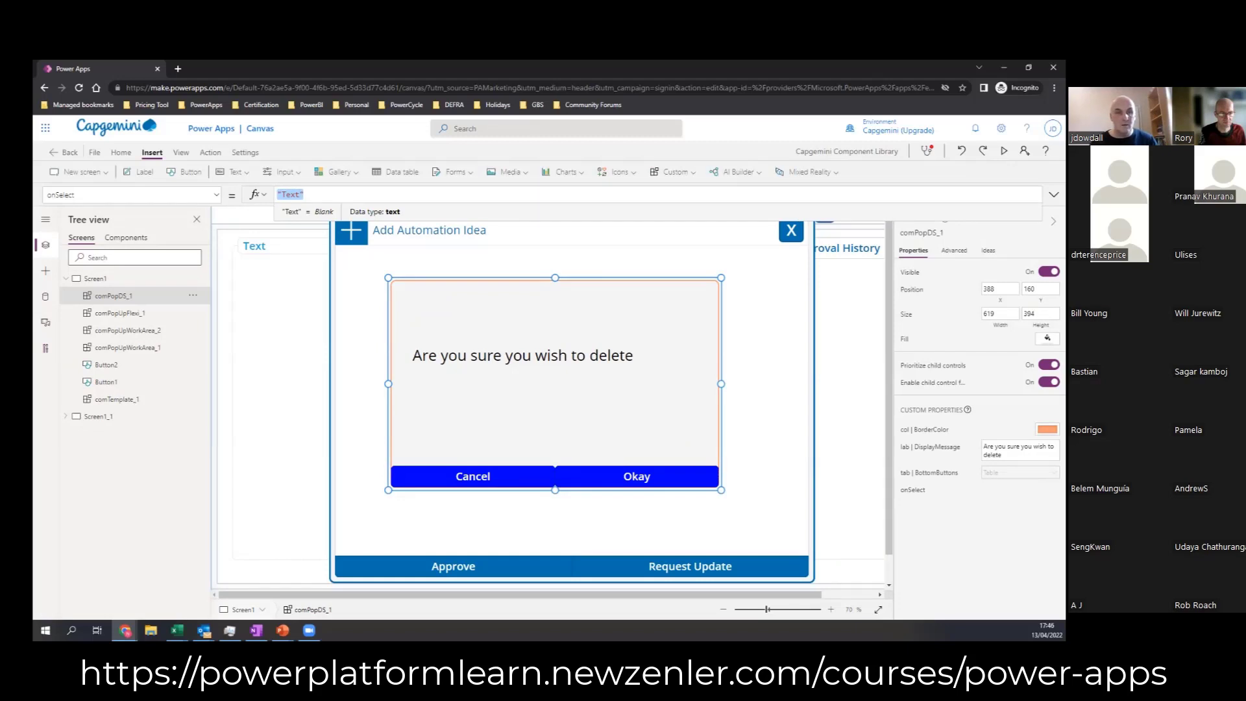
key(alt+Tab)
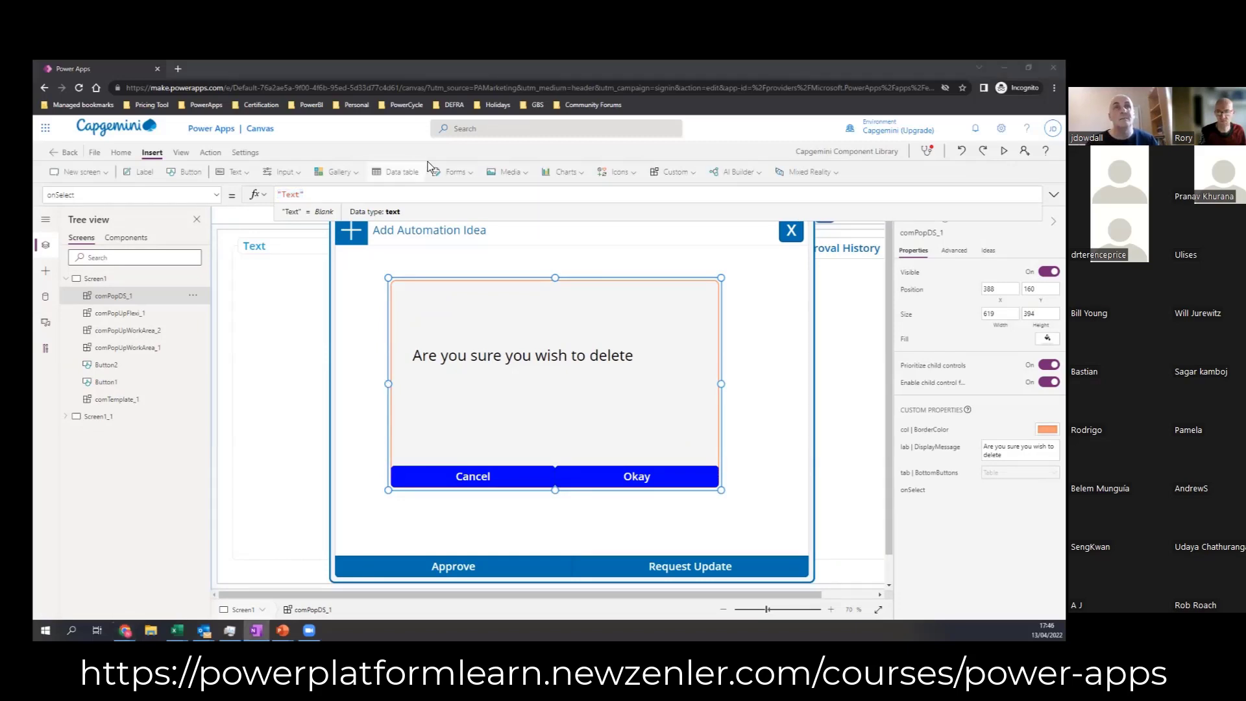
key(alt+Tab)
text(UpdateContext({locSelectedButton:SelectedButton}))
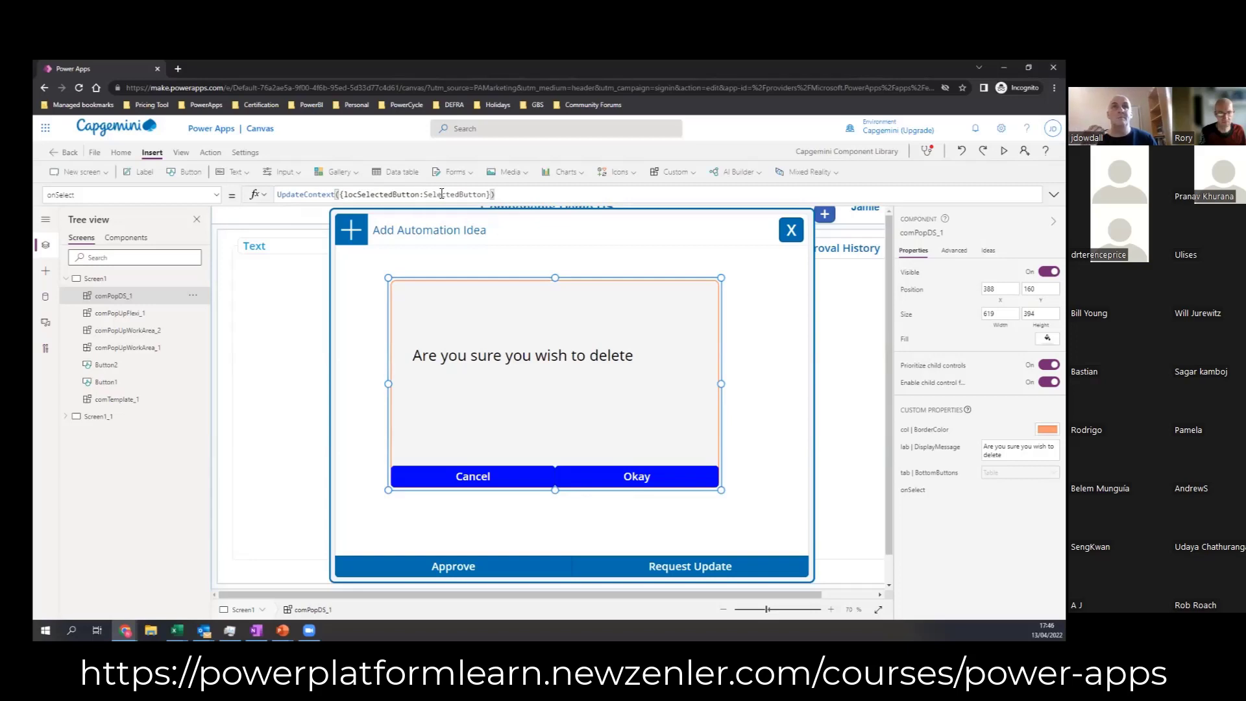
drag(494, 195, 428, 196)
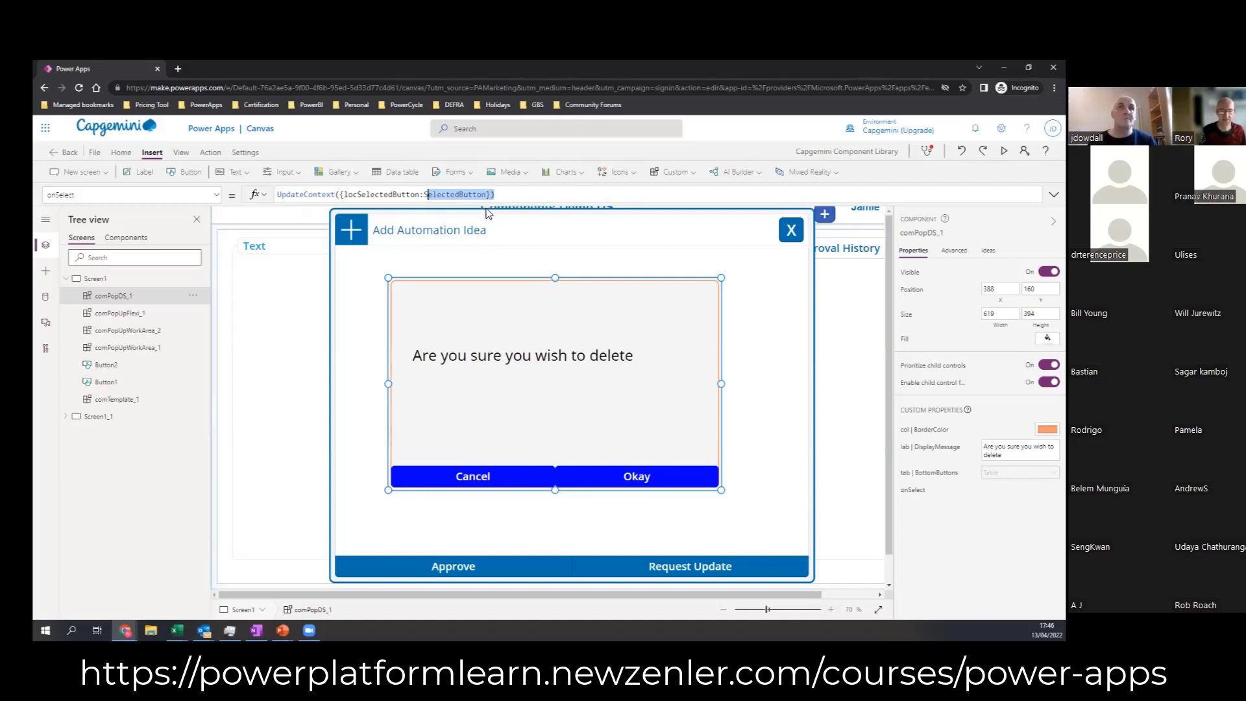
click(511, 196)
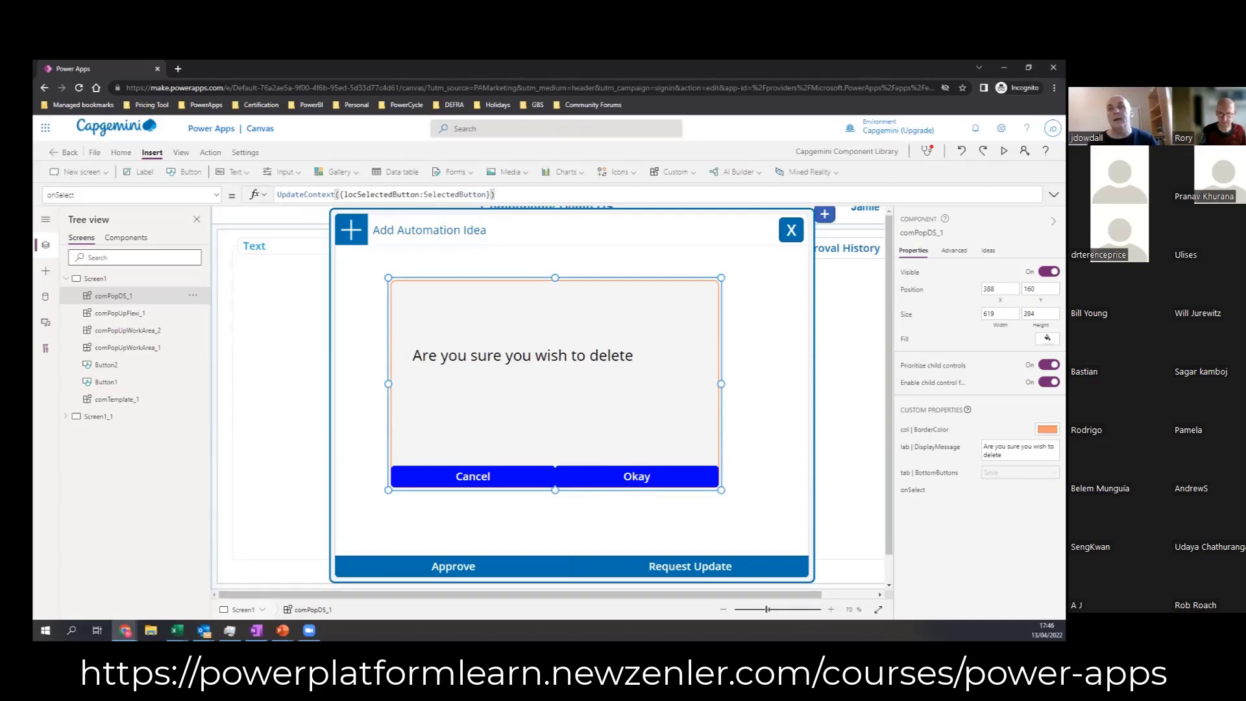
Step: Add a text label on Screen1 just below the pop-up and set its Text formula to locSelectedButton
click(550, 558)
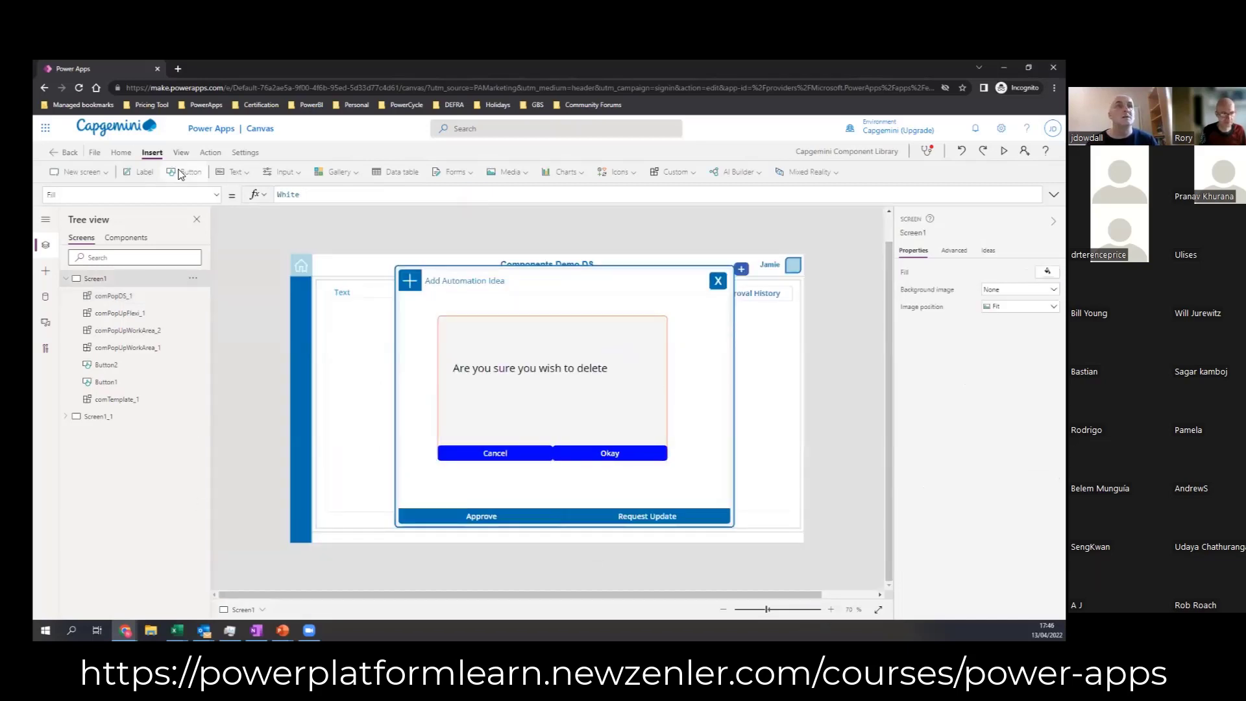
drag(378, 295, 498, 489)
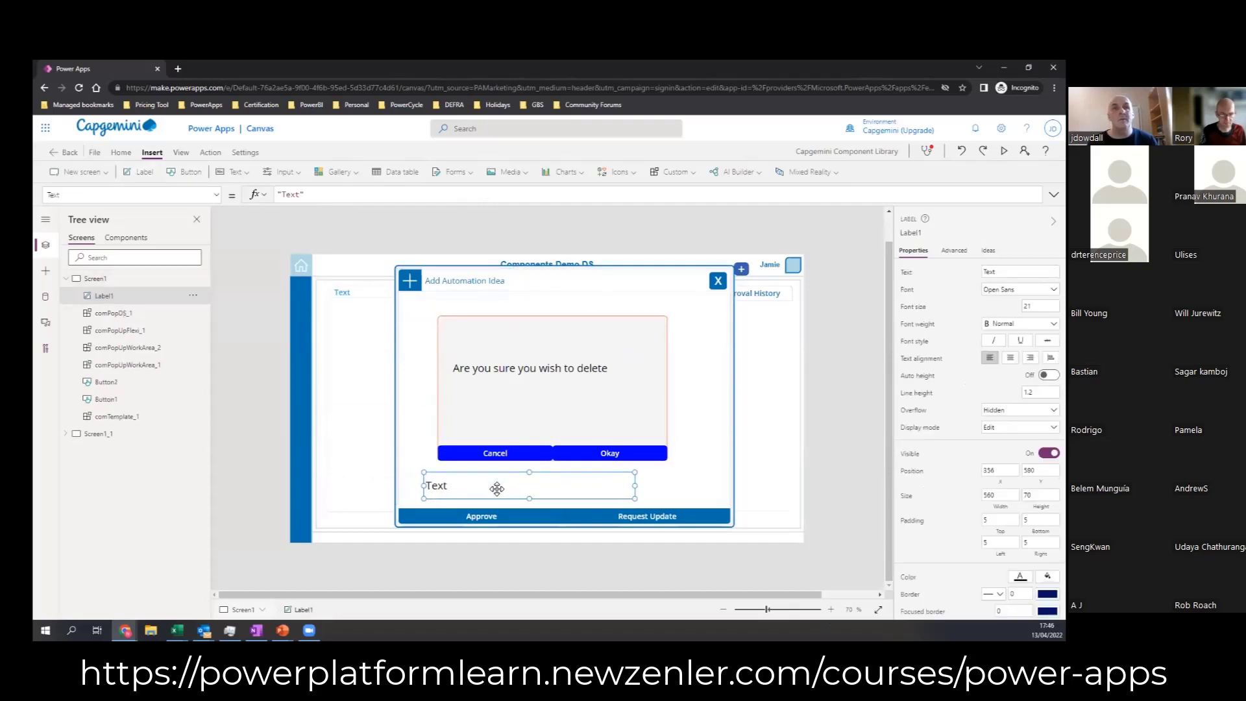
click(331, 196)
key(ctrl+a)
text(locS)
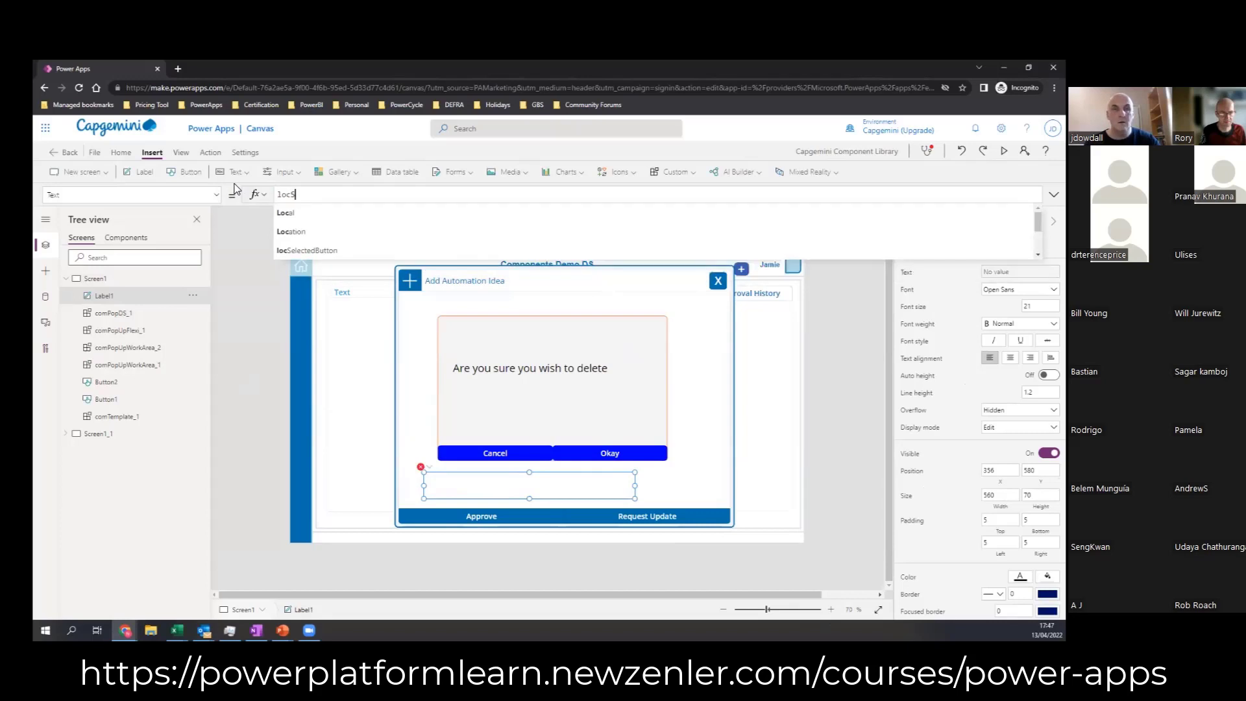
click(313, 211)
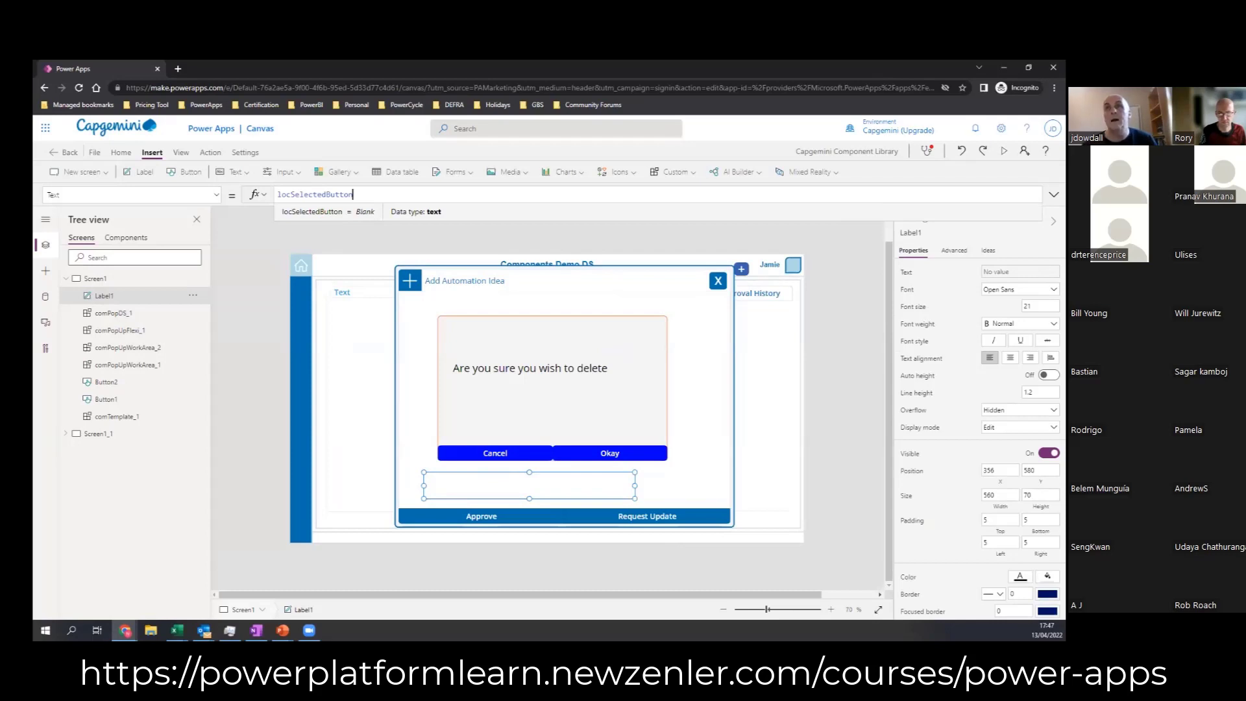
Step: Preview the app, test the pop-up's Cancel and Okay buttons against the label, and return to editing
key(F5)
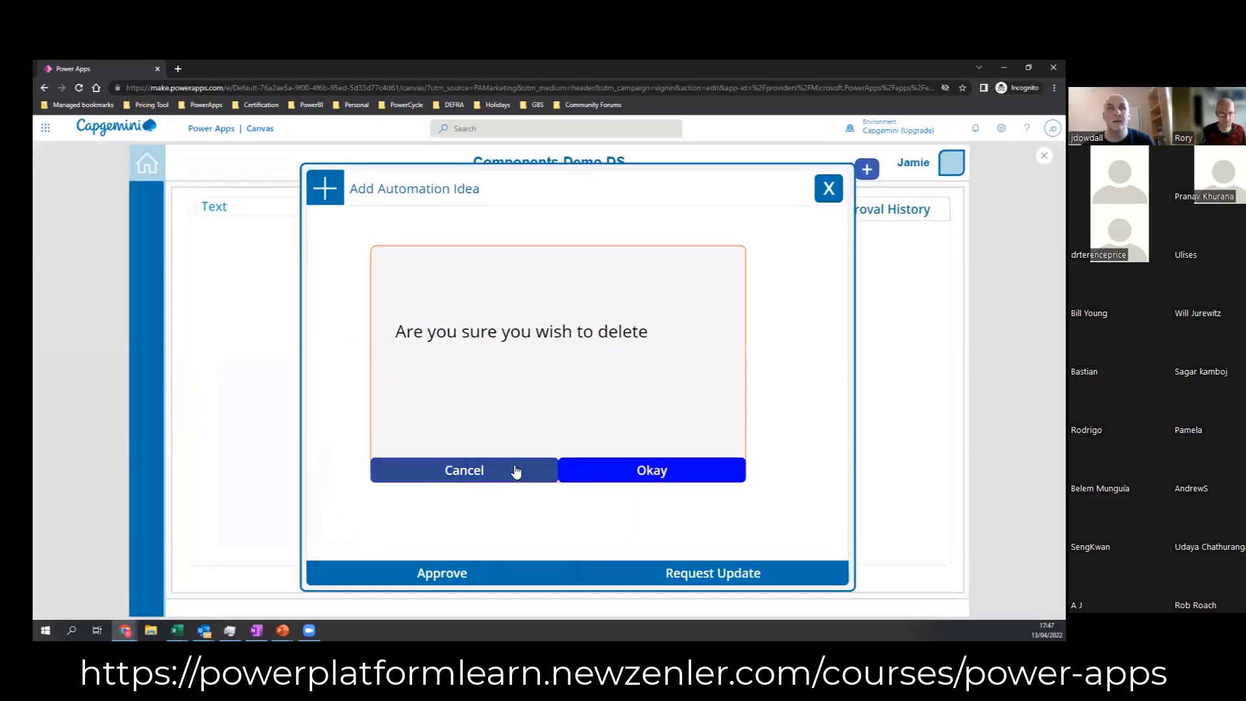
click(502, 473)
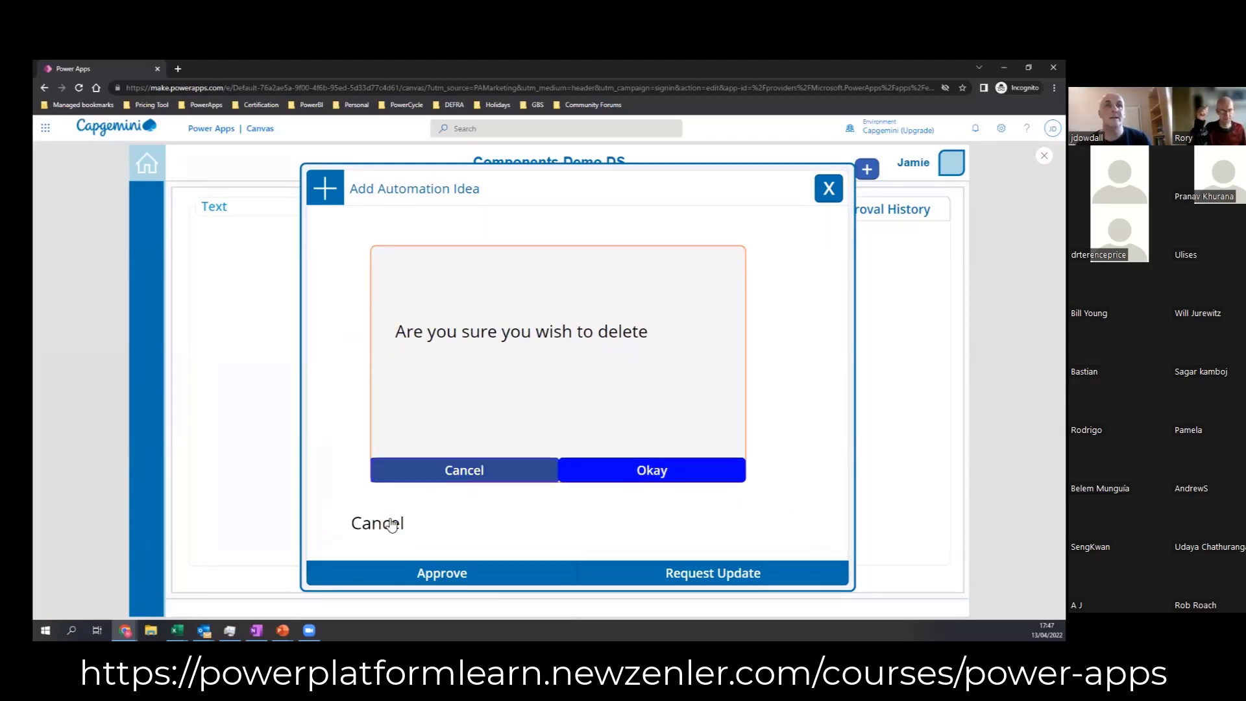
click(628, 472)
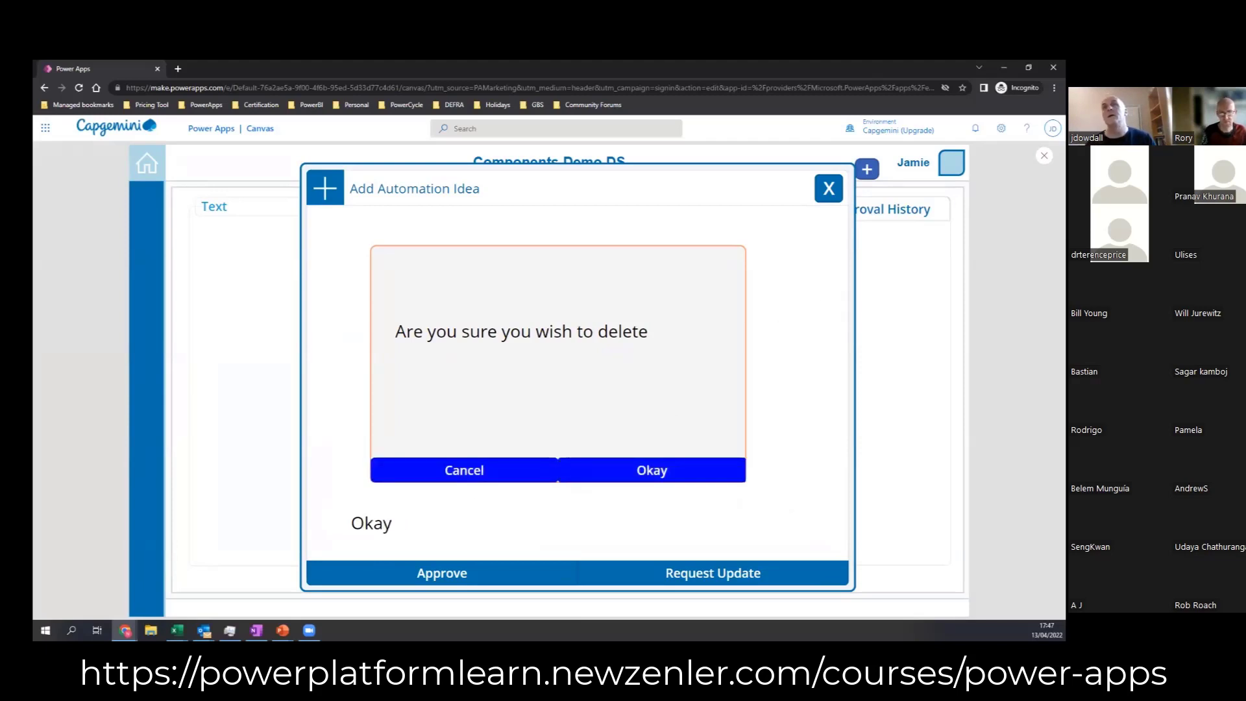
key(Escape)
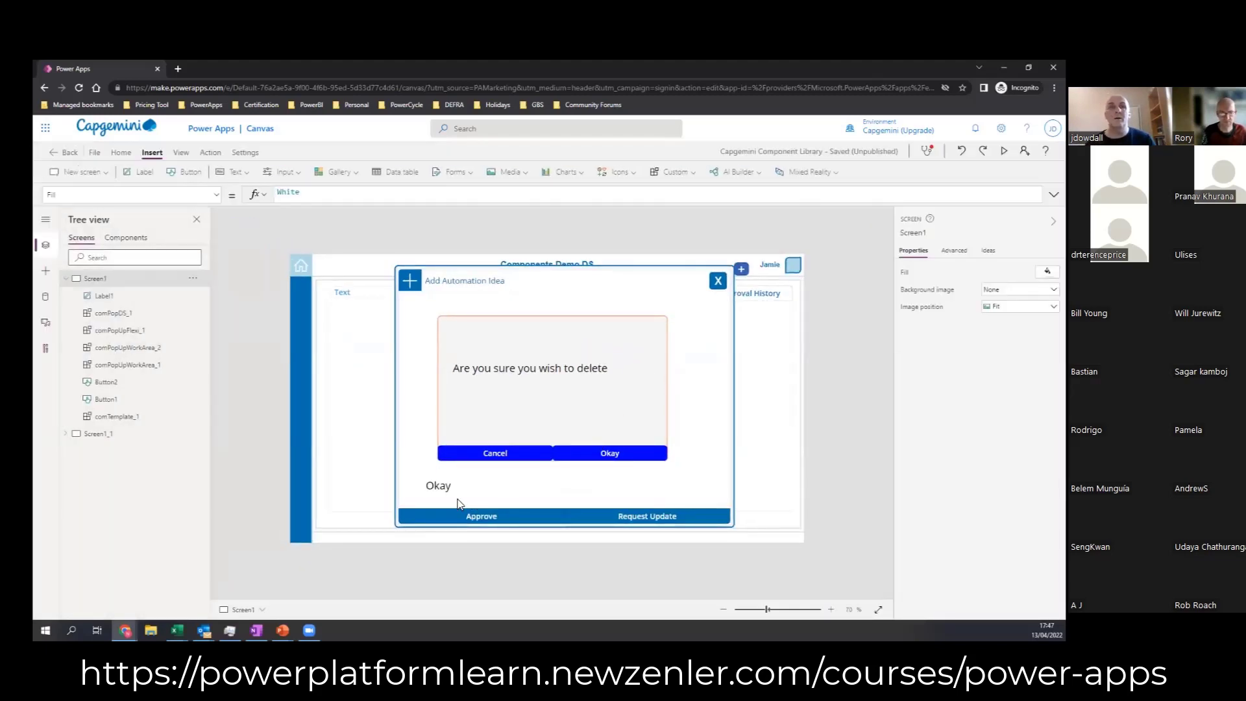
Step: Move the plus button in Screen1's header to about X 1194, Y 19
mouse_move(740, 275)
mouse_down()
mouse_move(751, 310)
mouse_move(764, 300)
mouse_move(748, 266)
mouse_up()
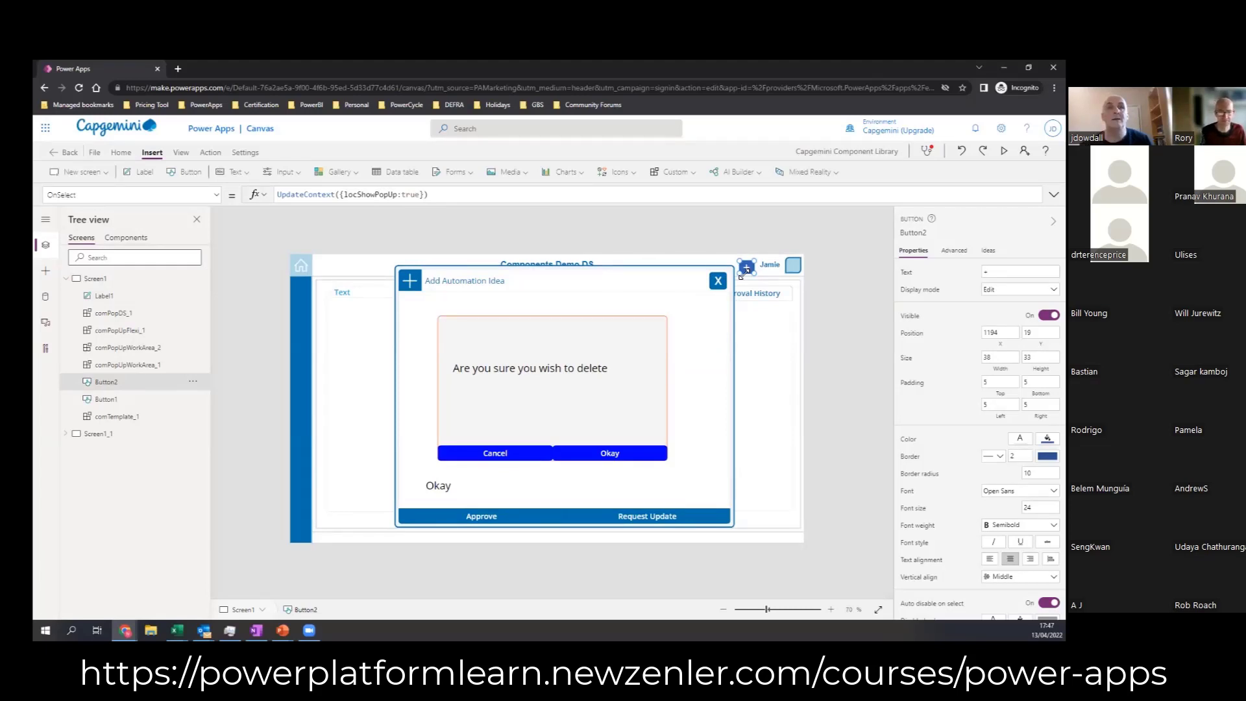
Step: Extend the onSelect formula of comPopDS_1 to UpdateContext({locSelectedButton:SelectedButton,locShowPopUp:false})
click(589, 379)
click(217, 194)
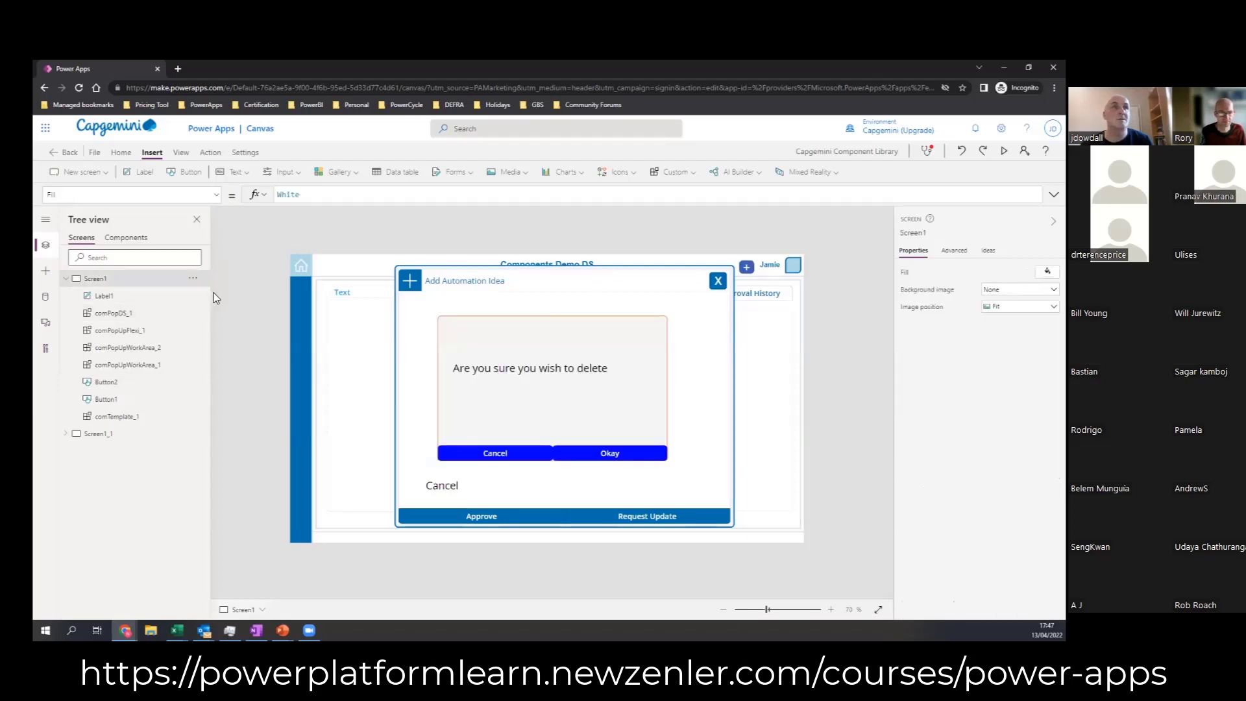
click(92, 326)
click(93, 326)
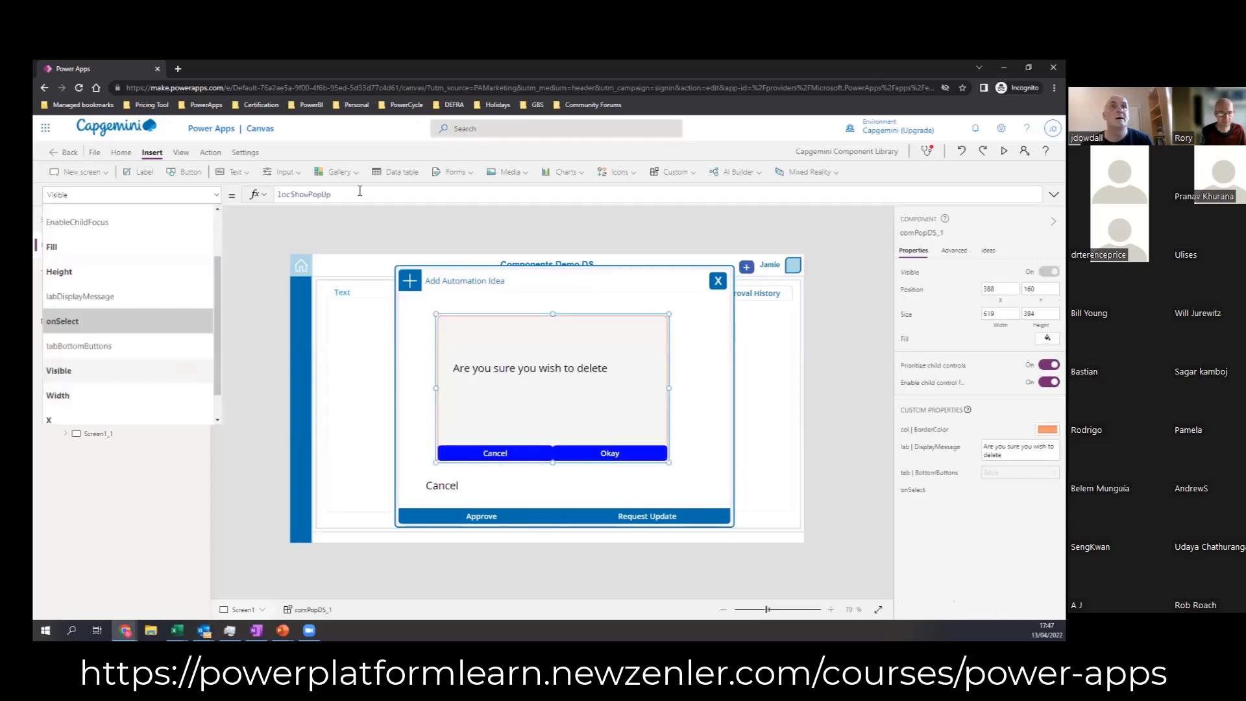
click(486, 194)
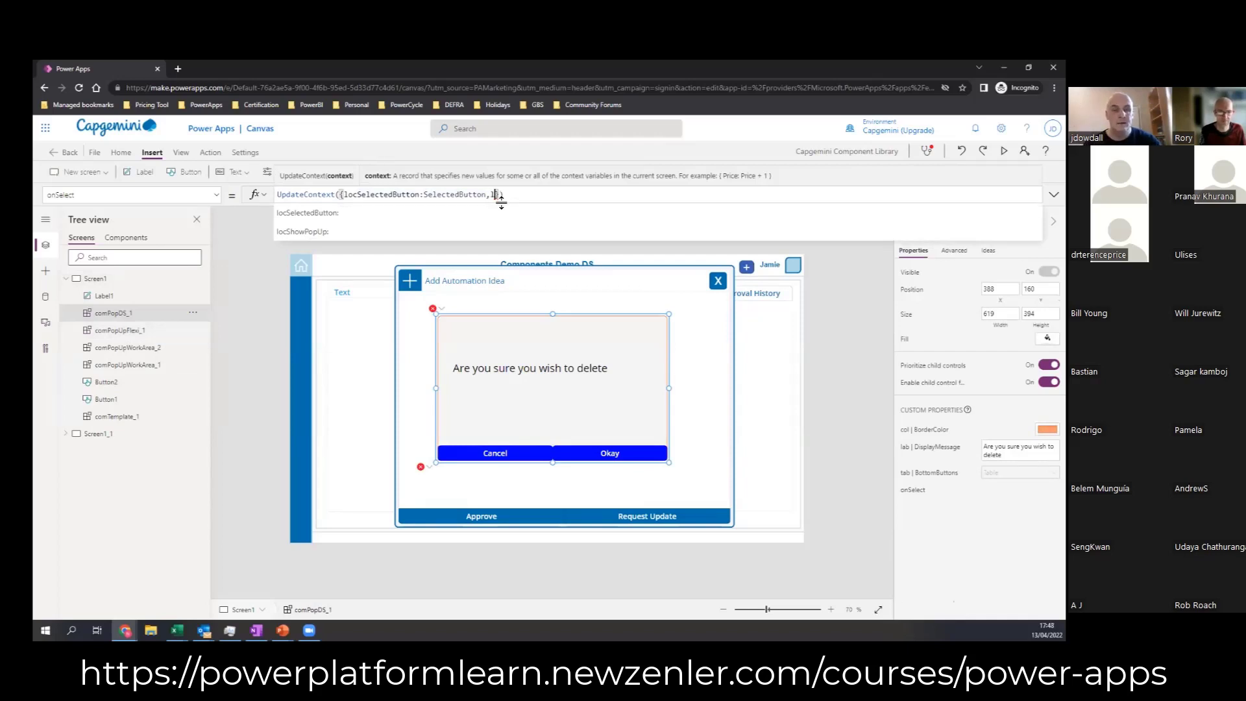
text(loc)
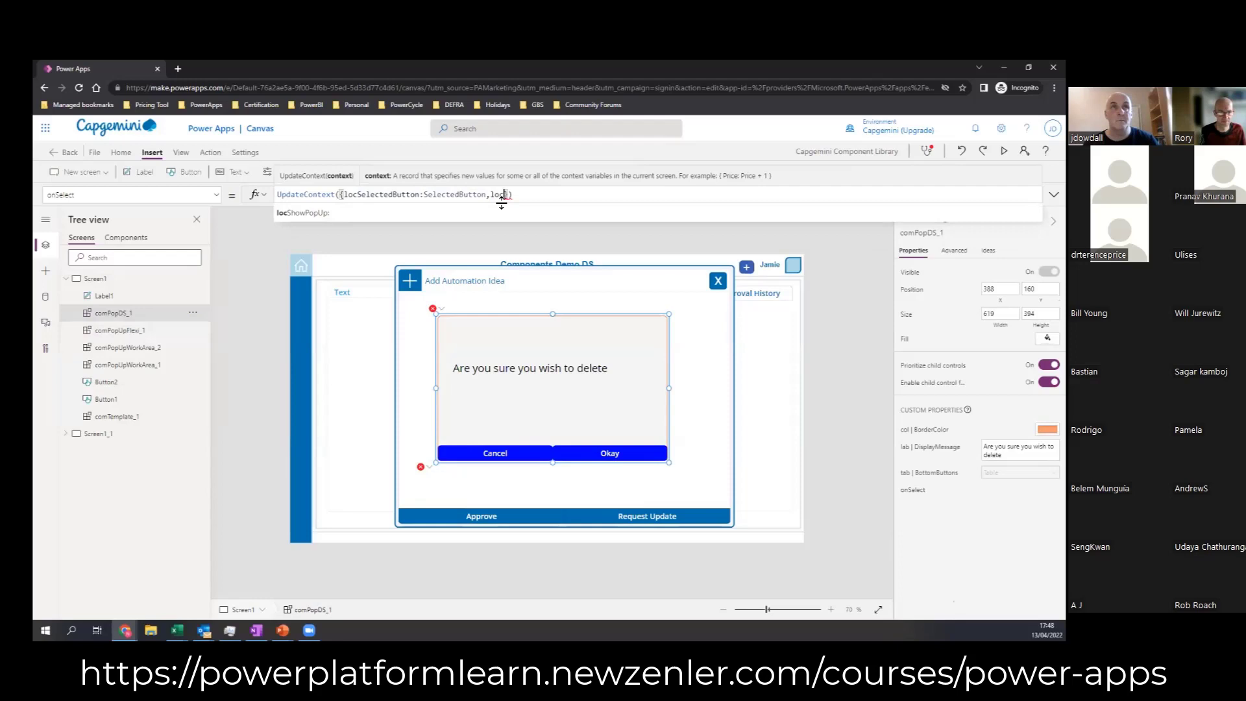
click(435, 215)
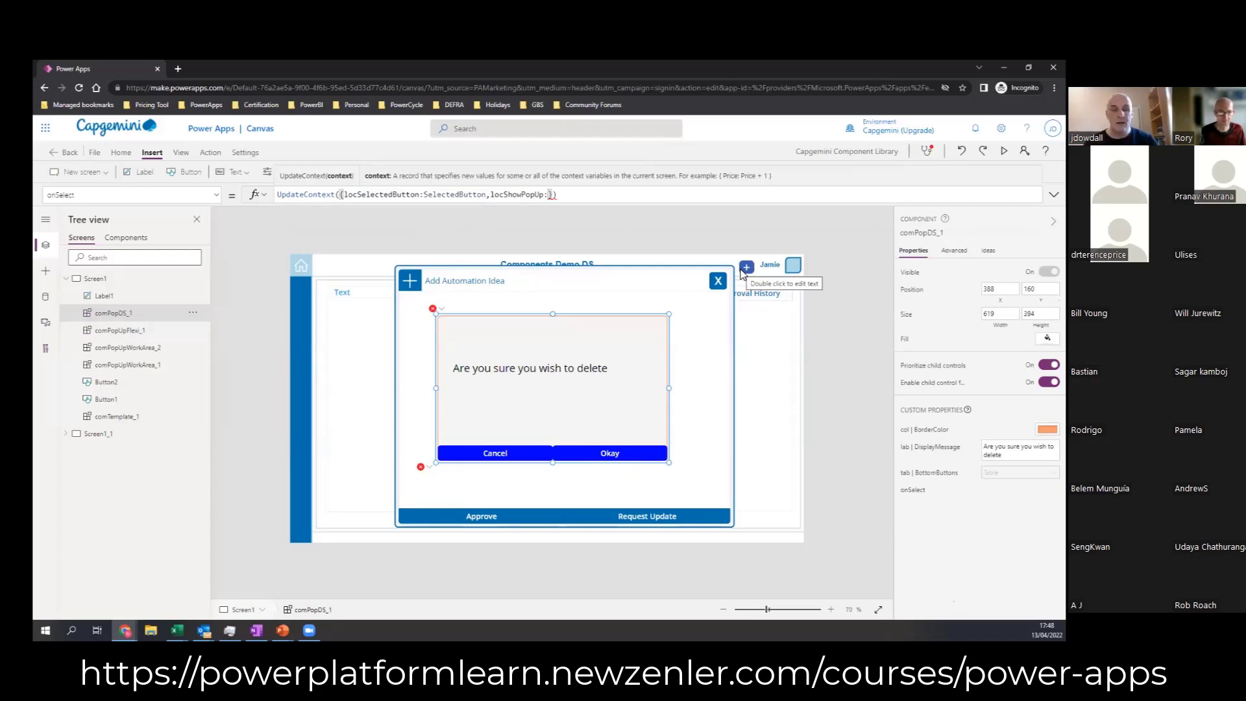
text(false)
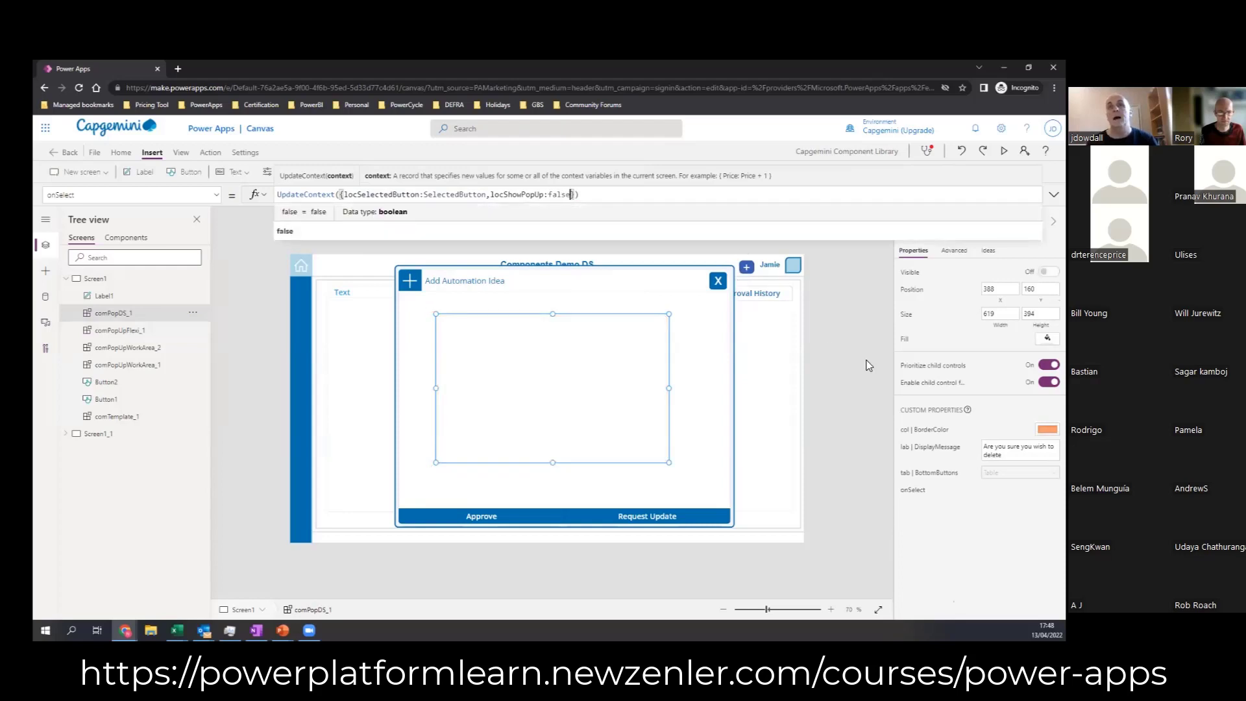
click(868, 365)
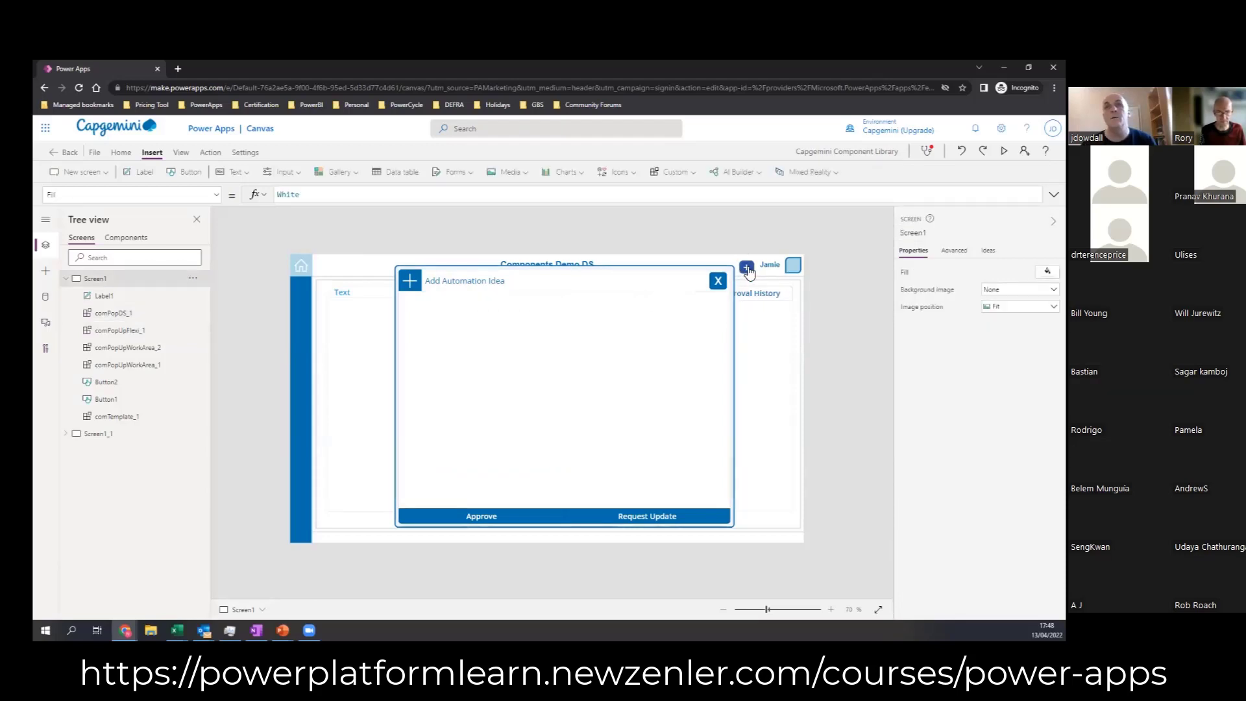
Step: Test the pop-up on the canvas by showing it with the plus button, choosing Cancel, and showing it again
click(748, 269)
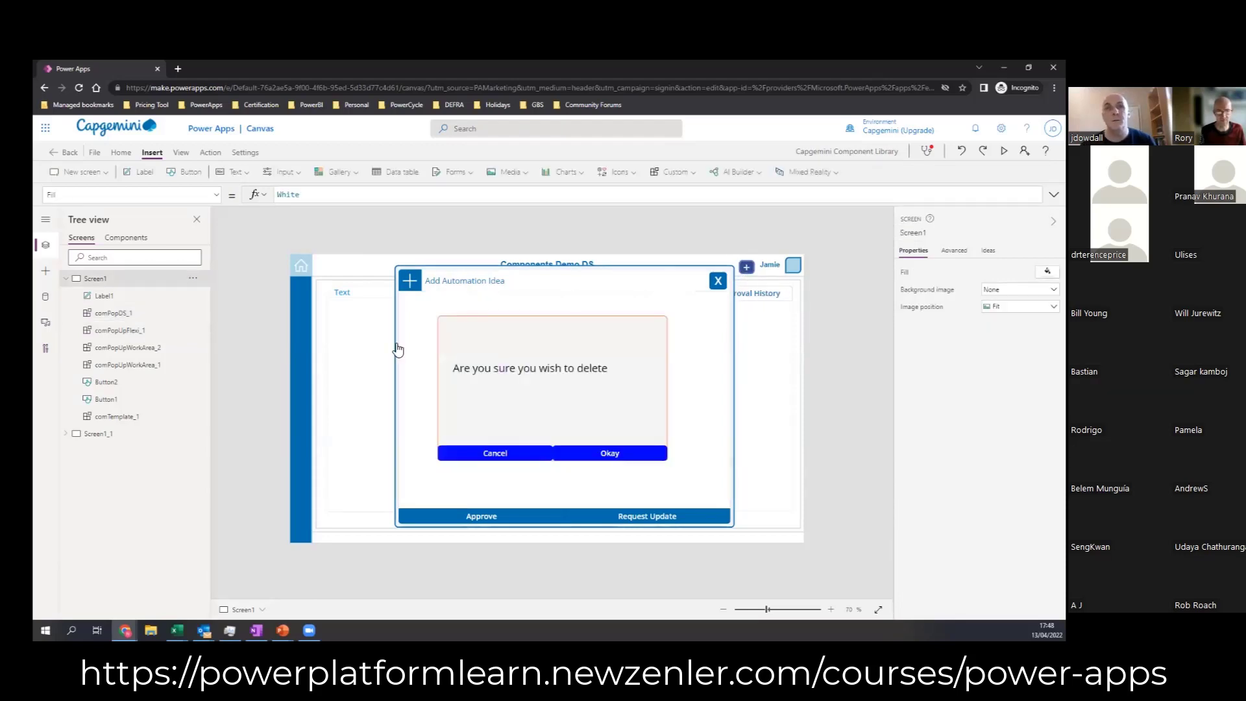
click(536, 453)
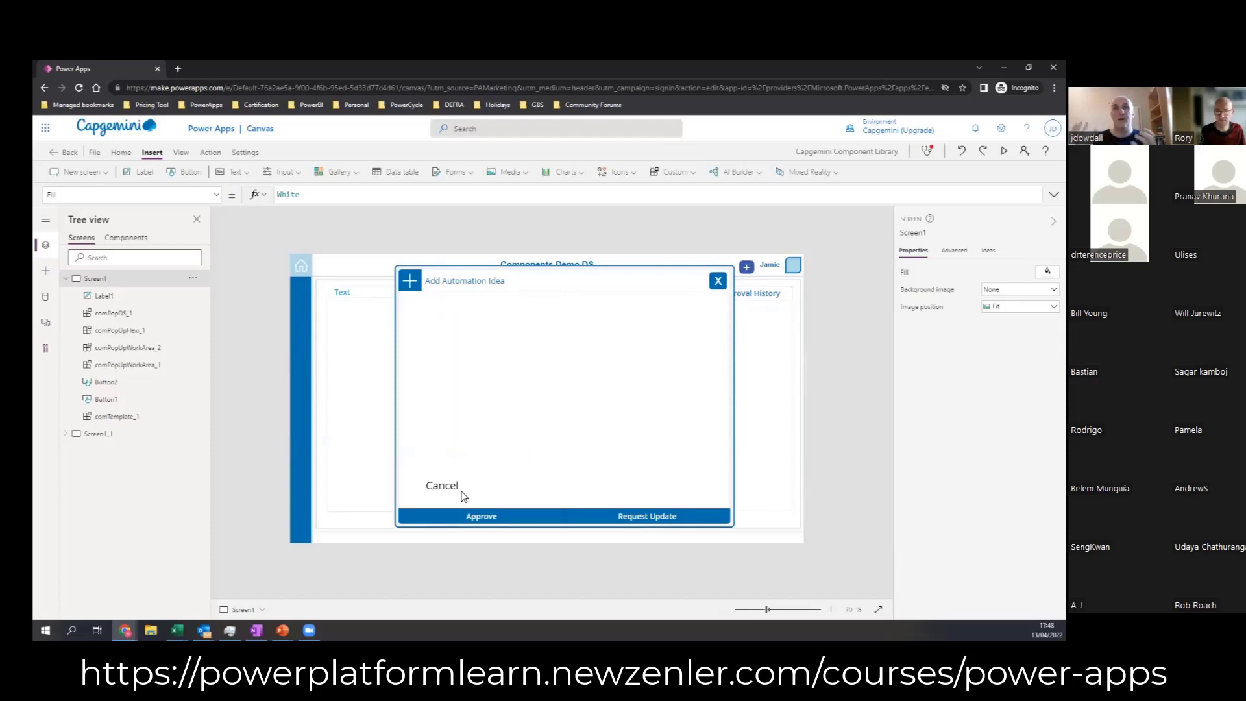
alt+click(746, 267)
Step: Append a second statement to comPopDS_1's onSelect formula, beginning with the condition If(locSelectedButton="Cancel"
click(554, 431)
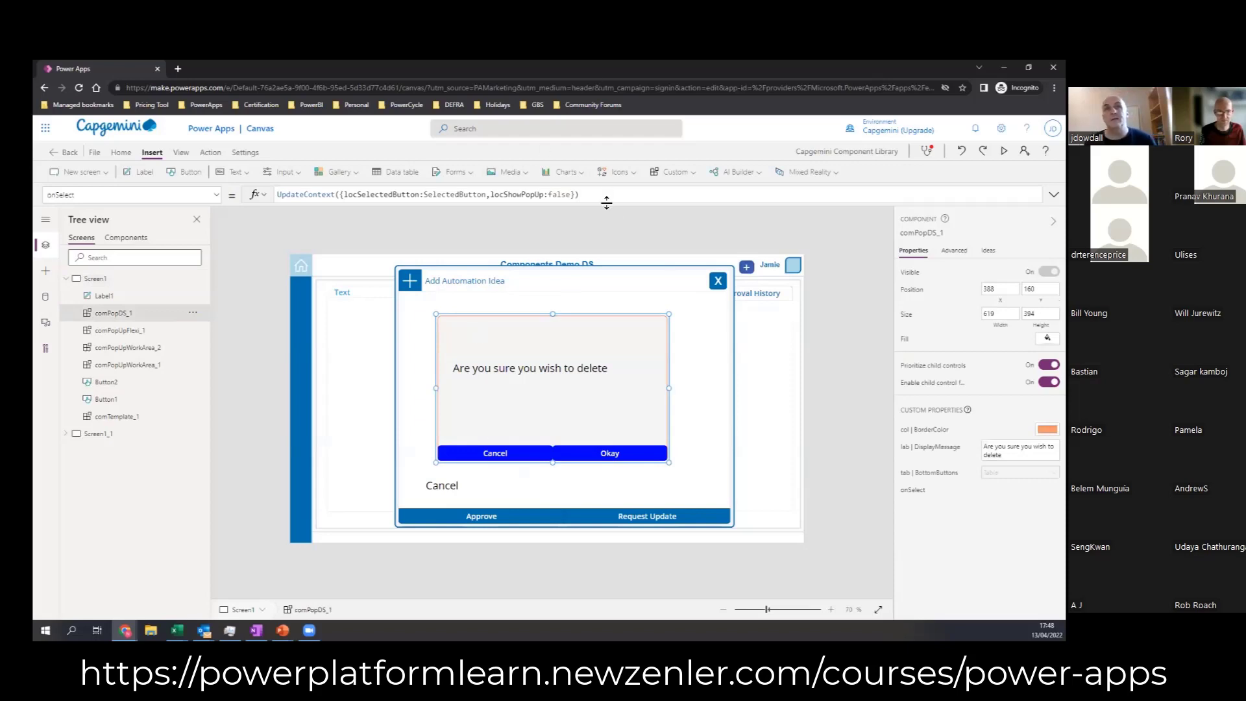
drag(606, 213, 596, 283)
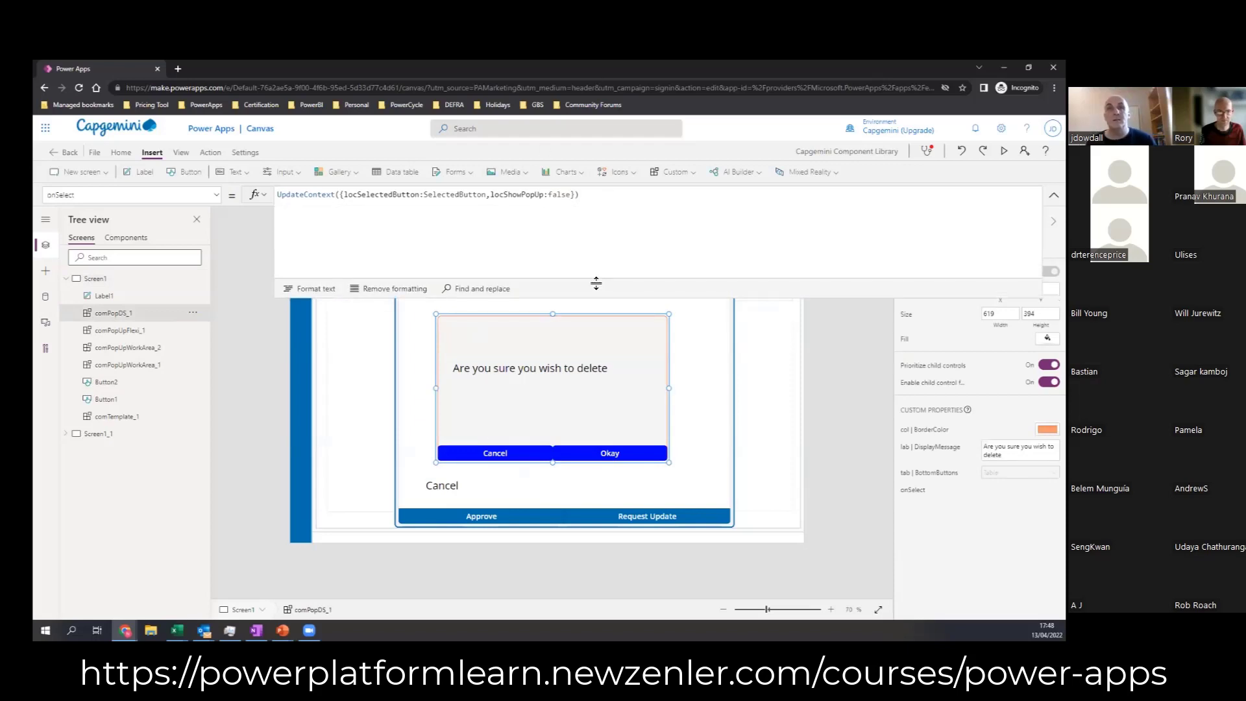
click(594, 193)
text(;)
key(shift+Return)
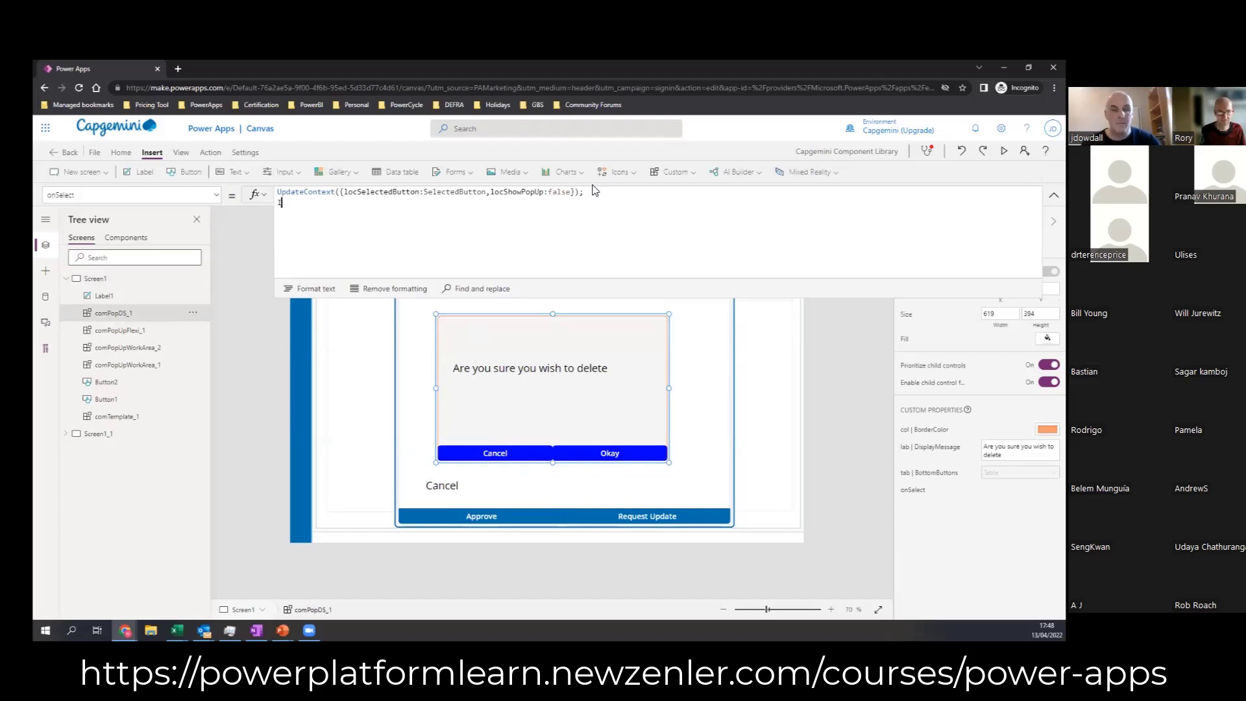
text(If(loc)
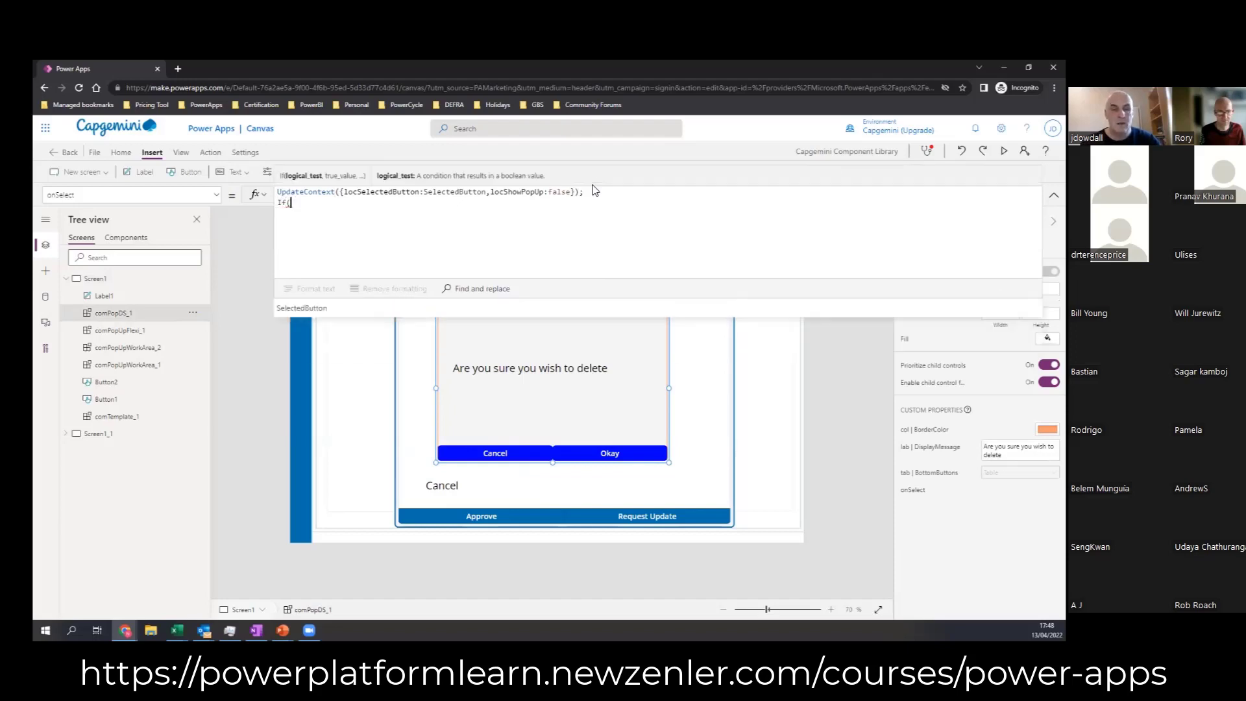
text(Se)
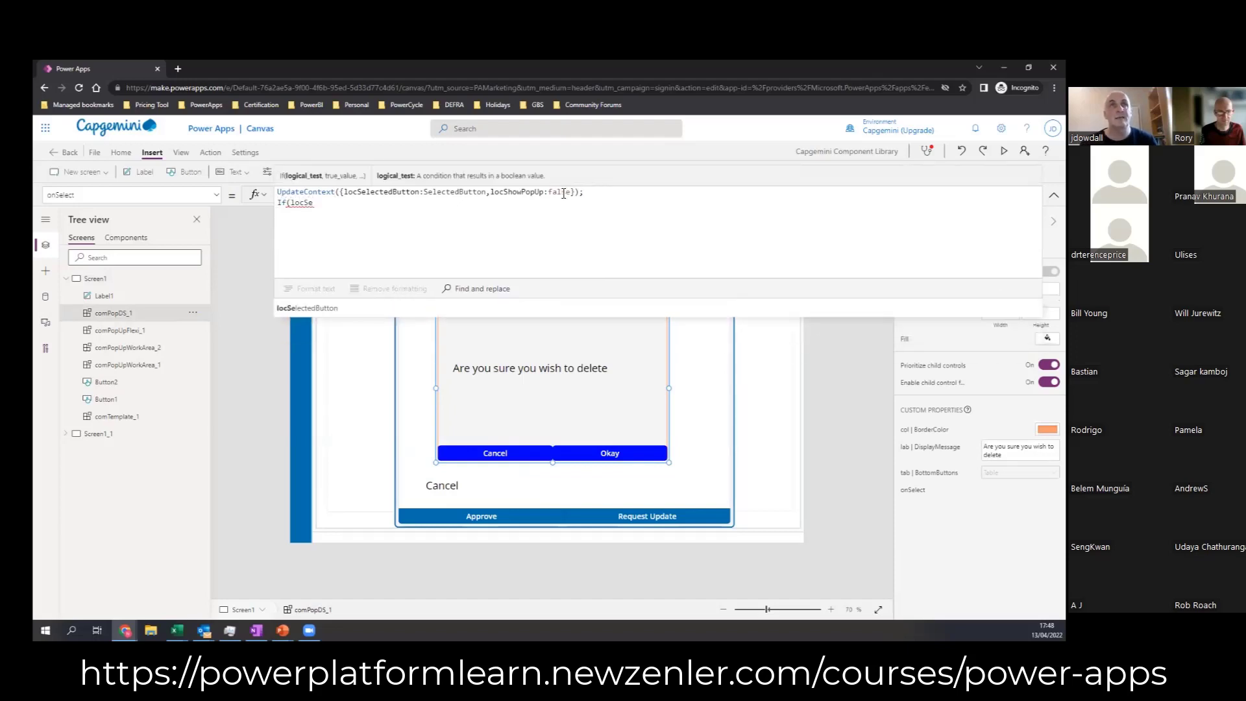
click(332, 308)
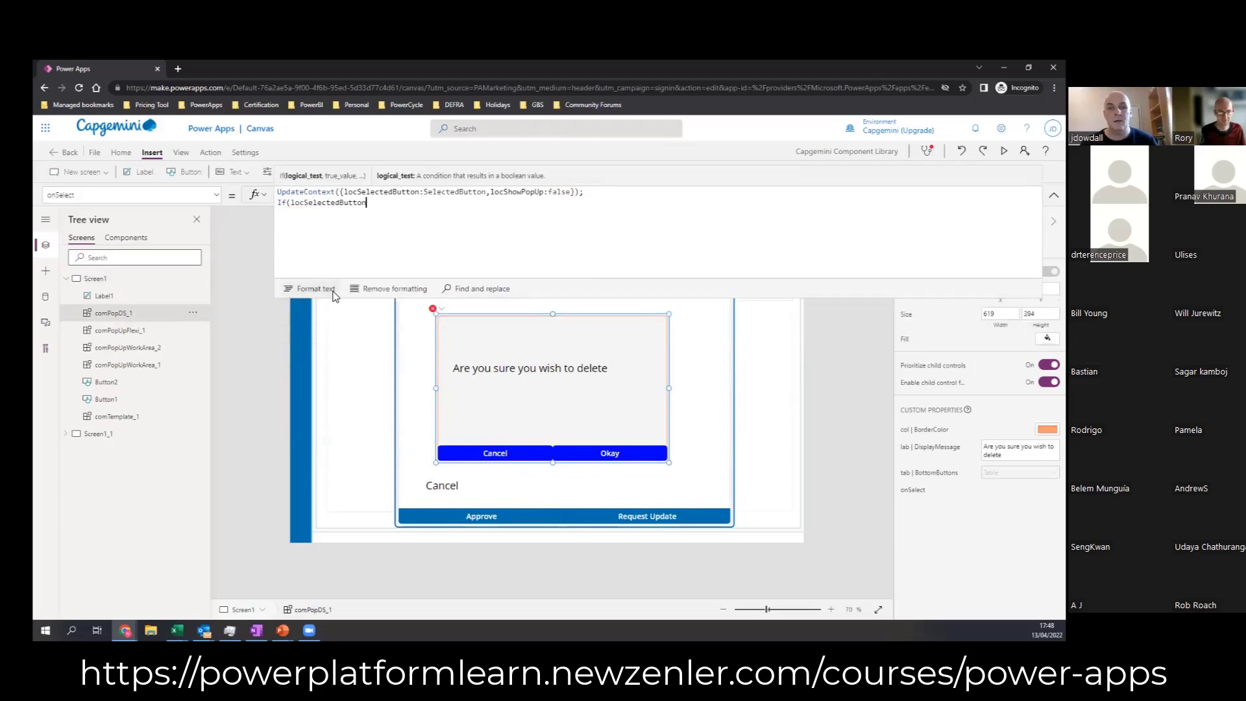
text(="Can)
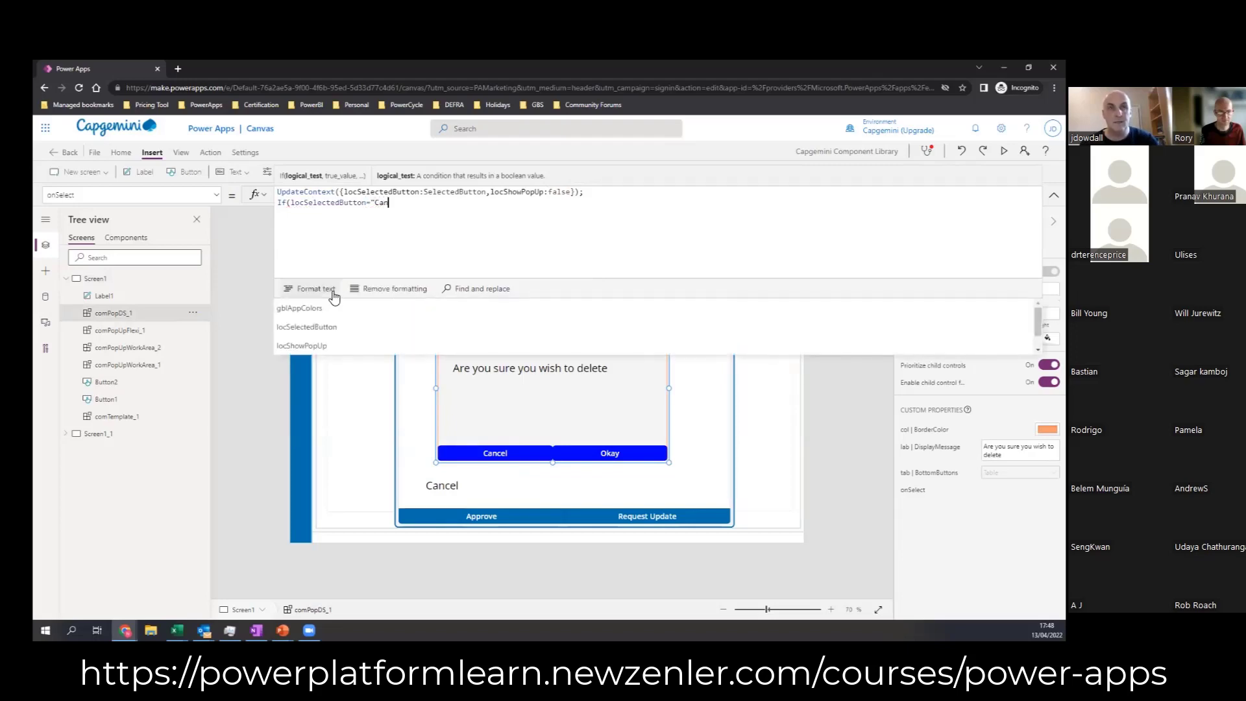
text(cel")
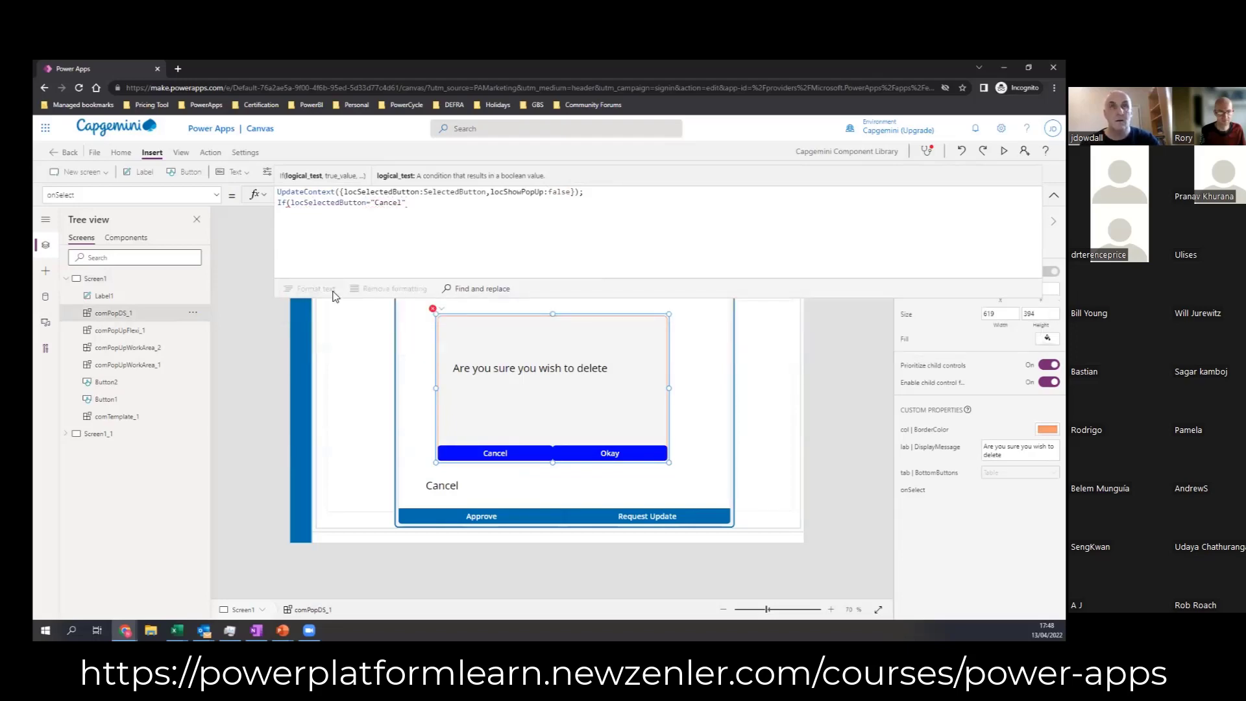
text(,)
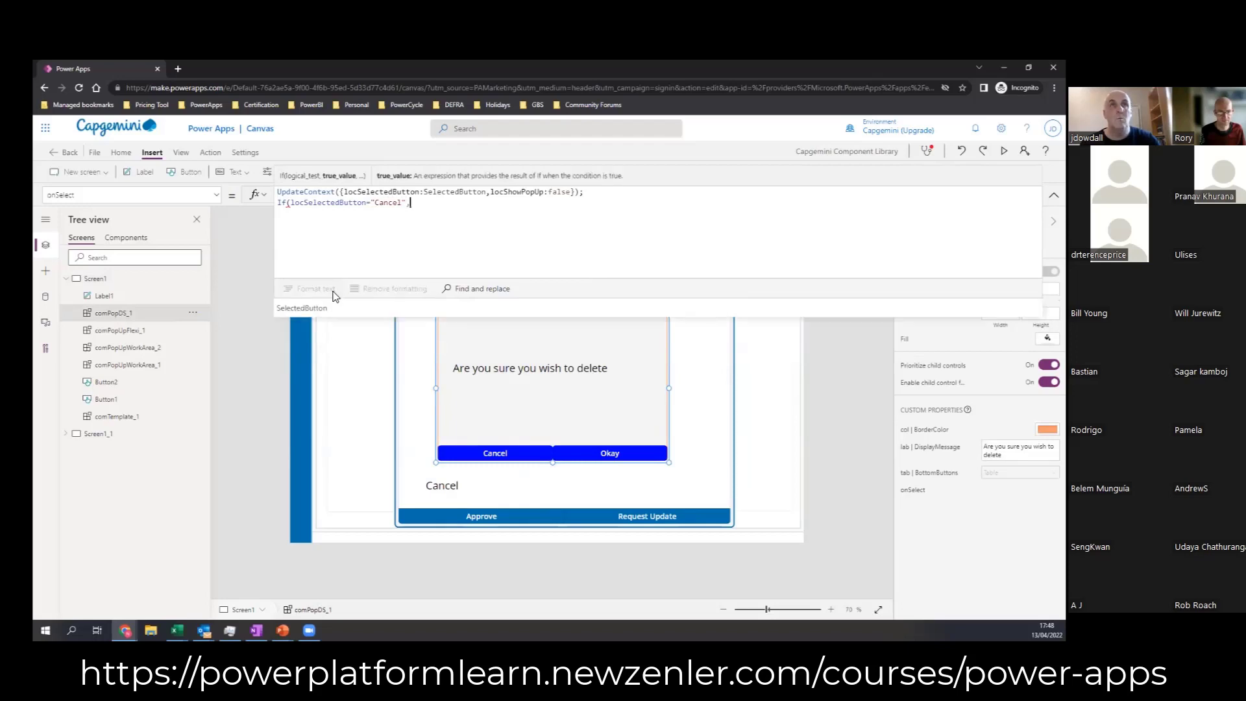
text(Notify)
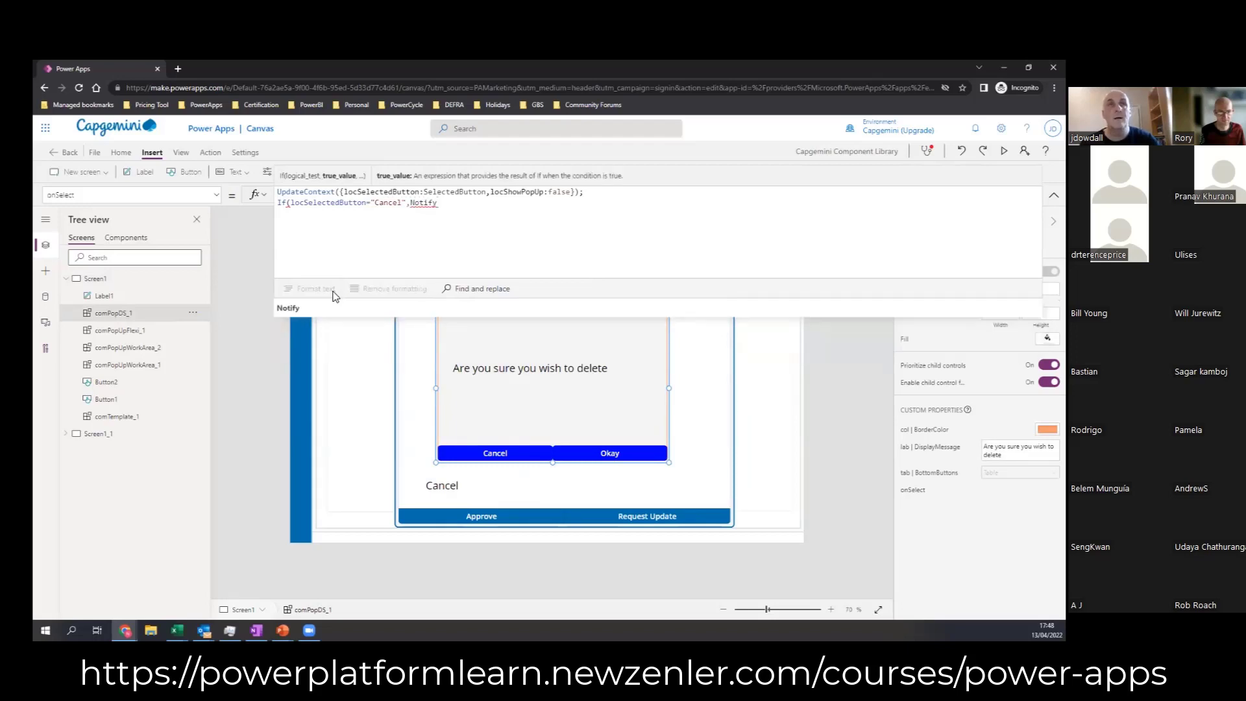
text(("Canc)
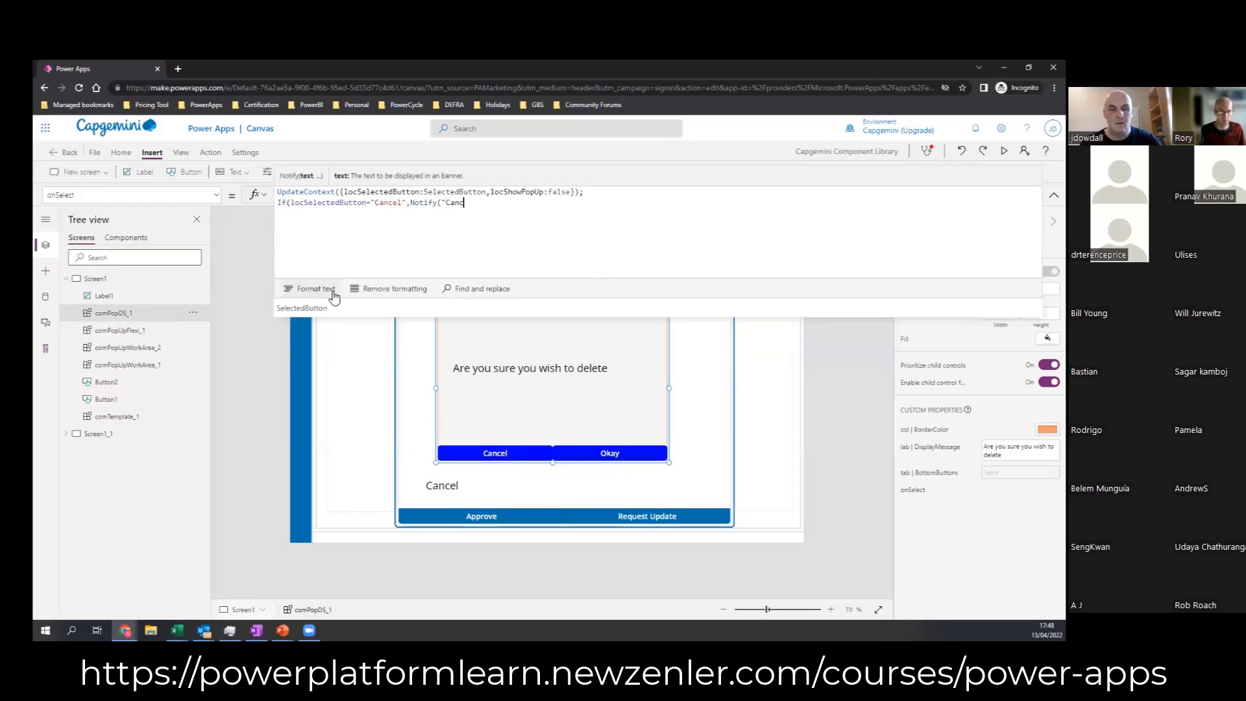
text(el has been )
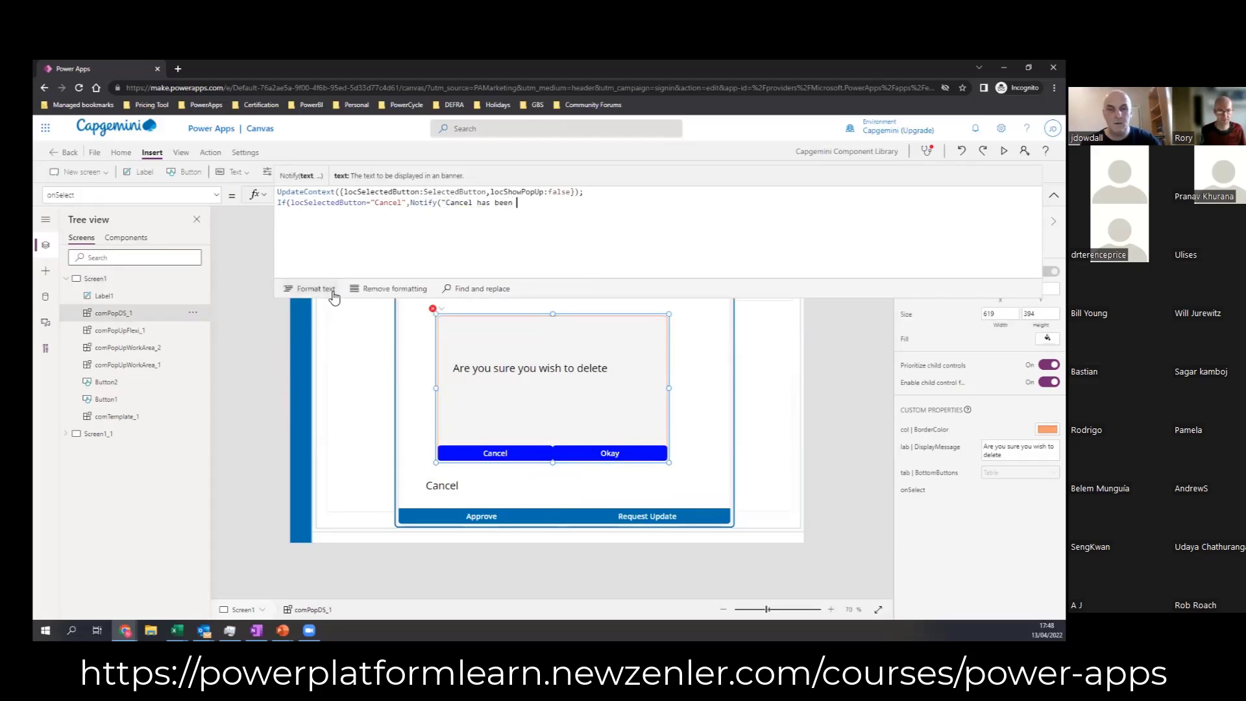
text(clicked"))
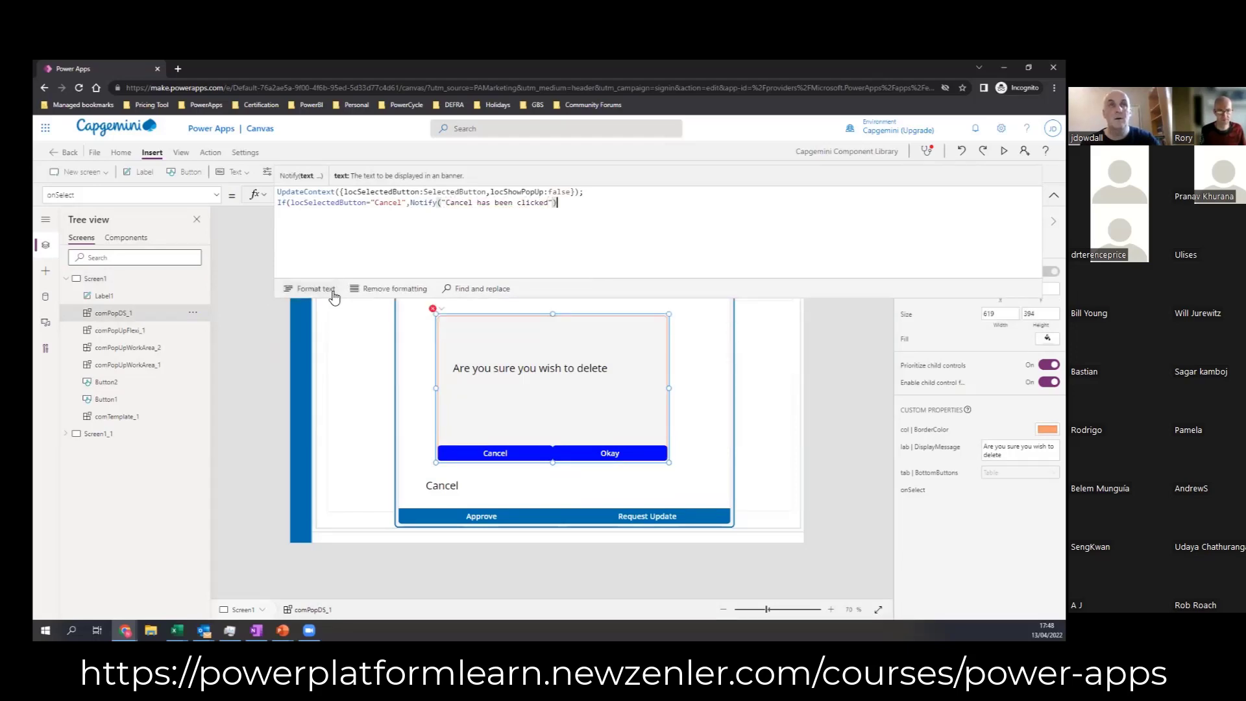
text(,)
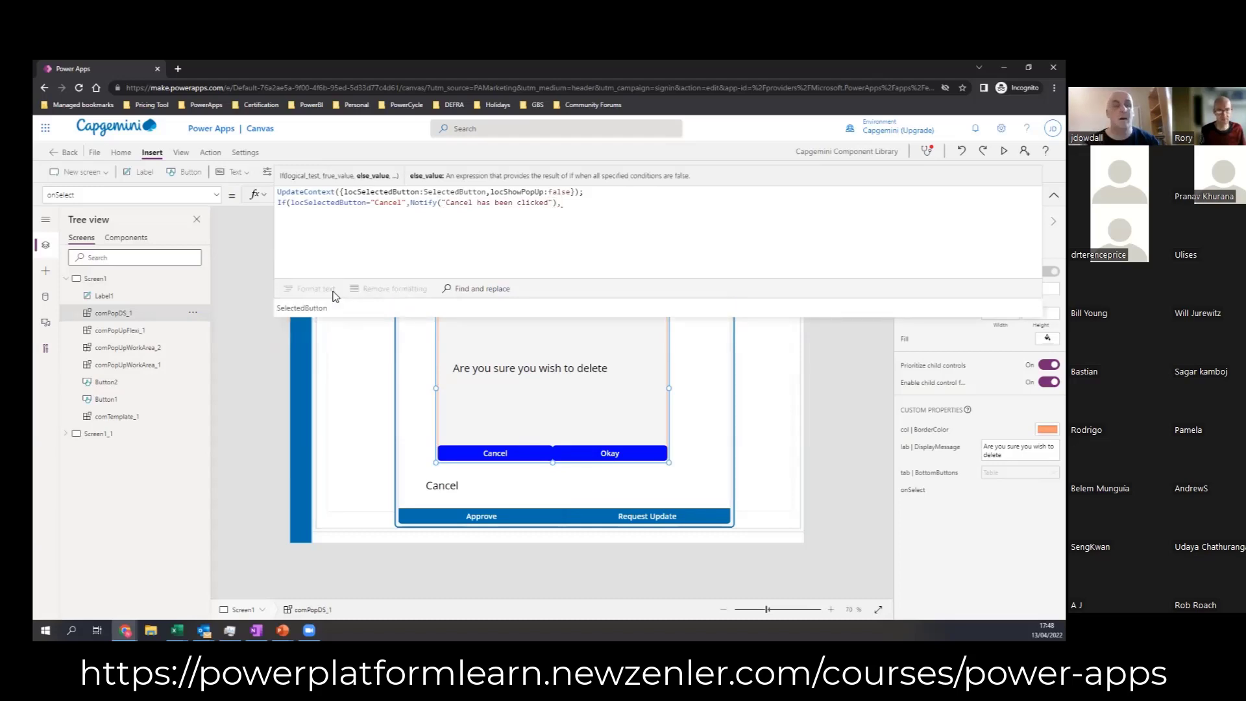
text(Notify)
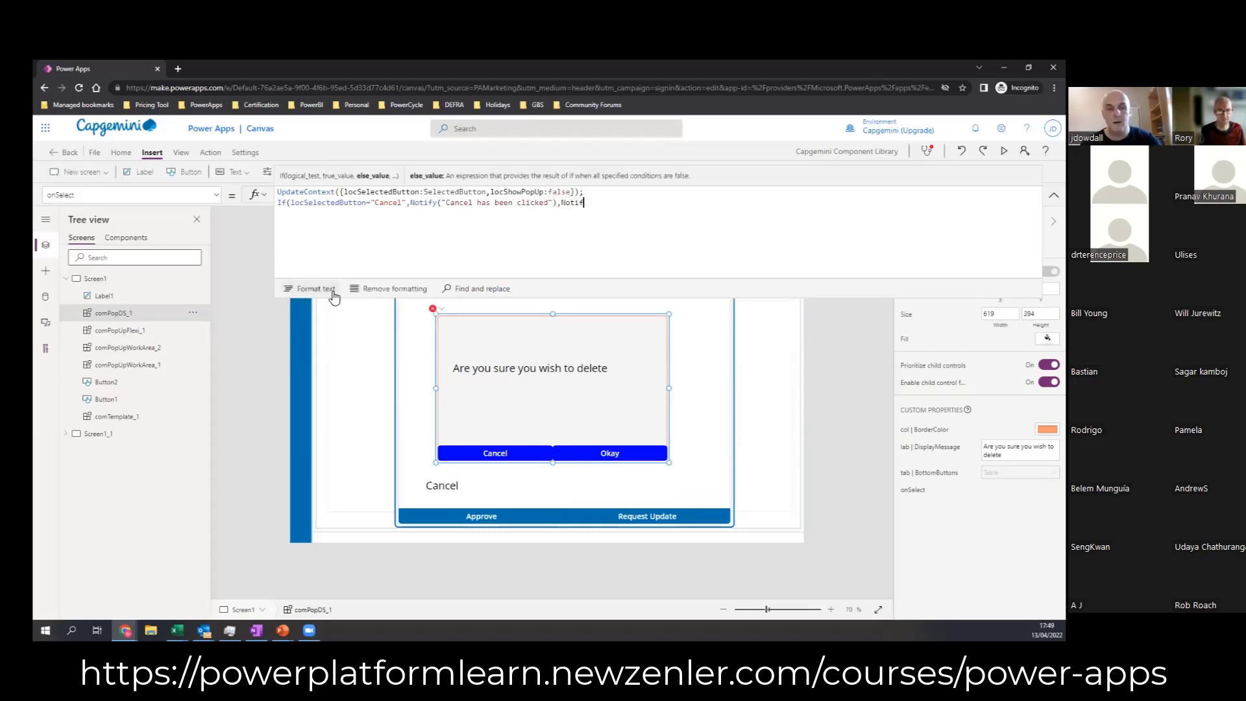
text(("ok)
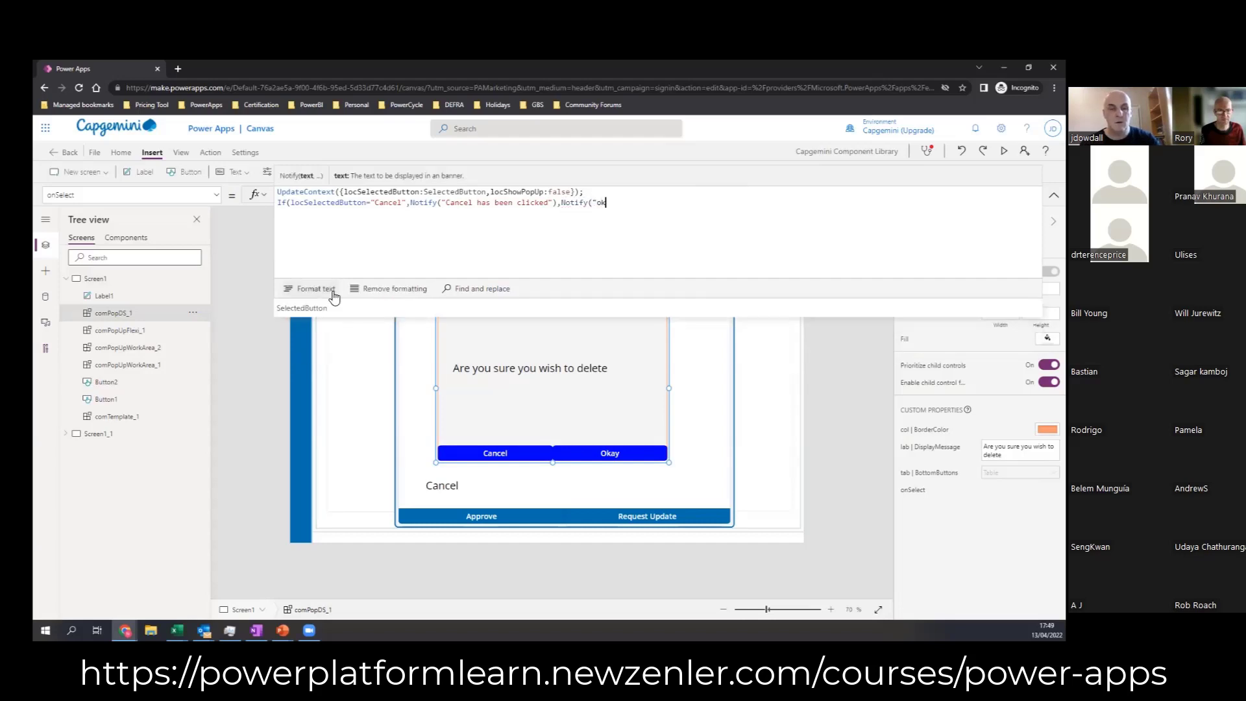
text(ay has been )
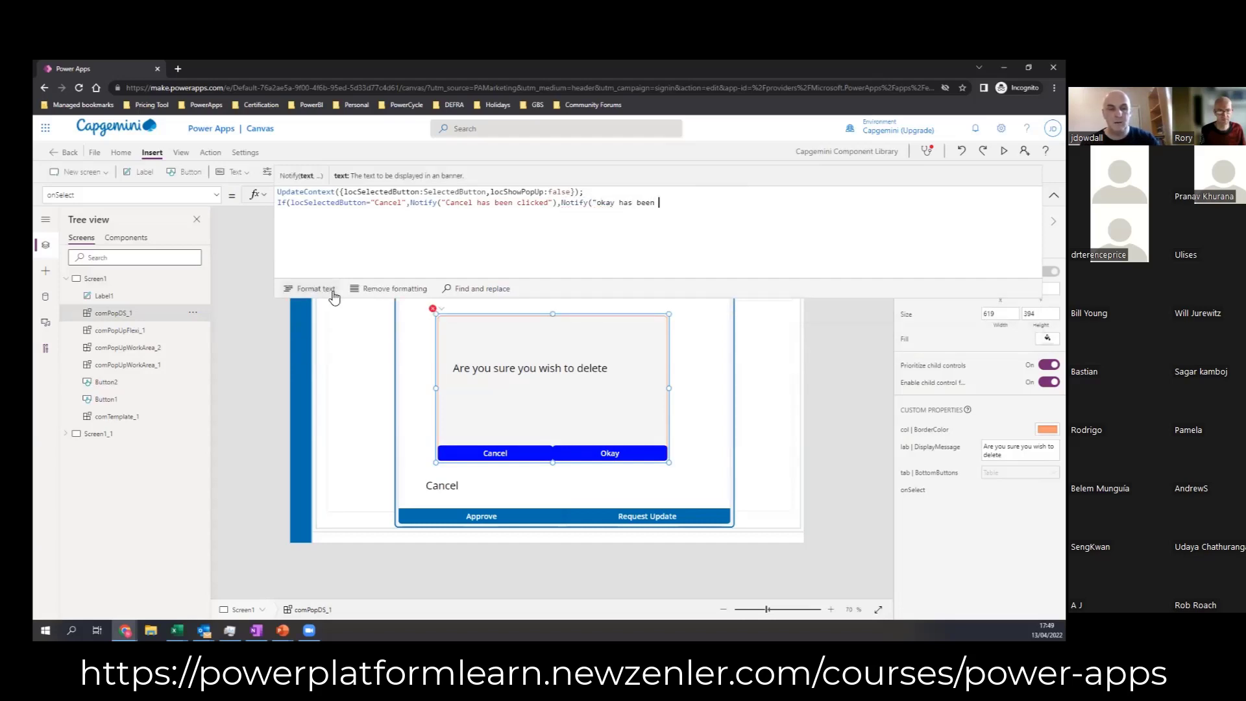
text(clicked"))
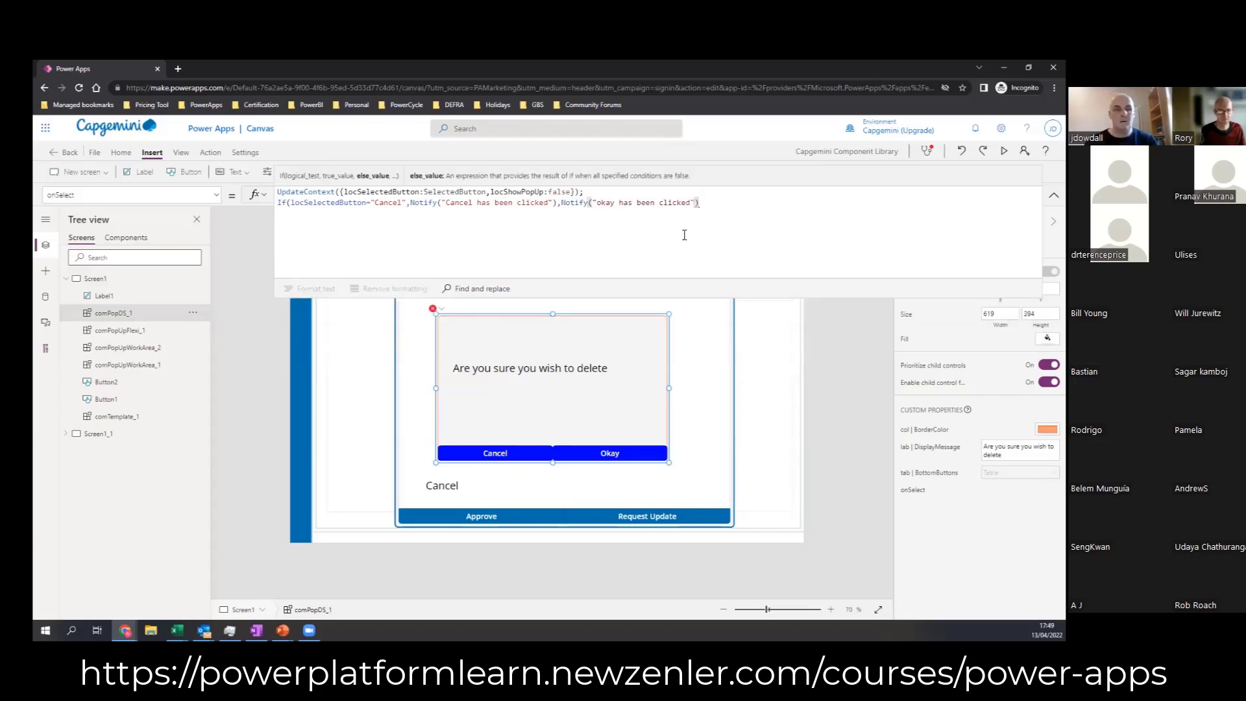
text())
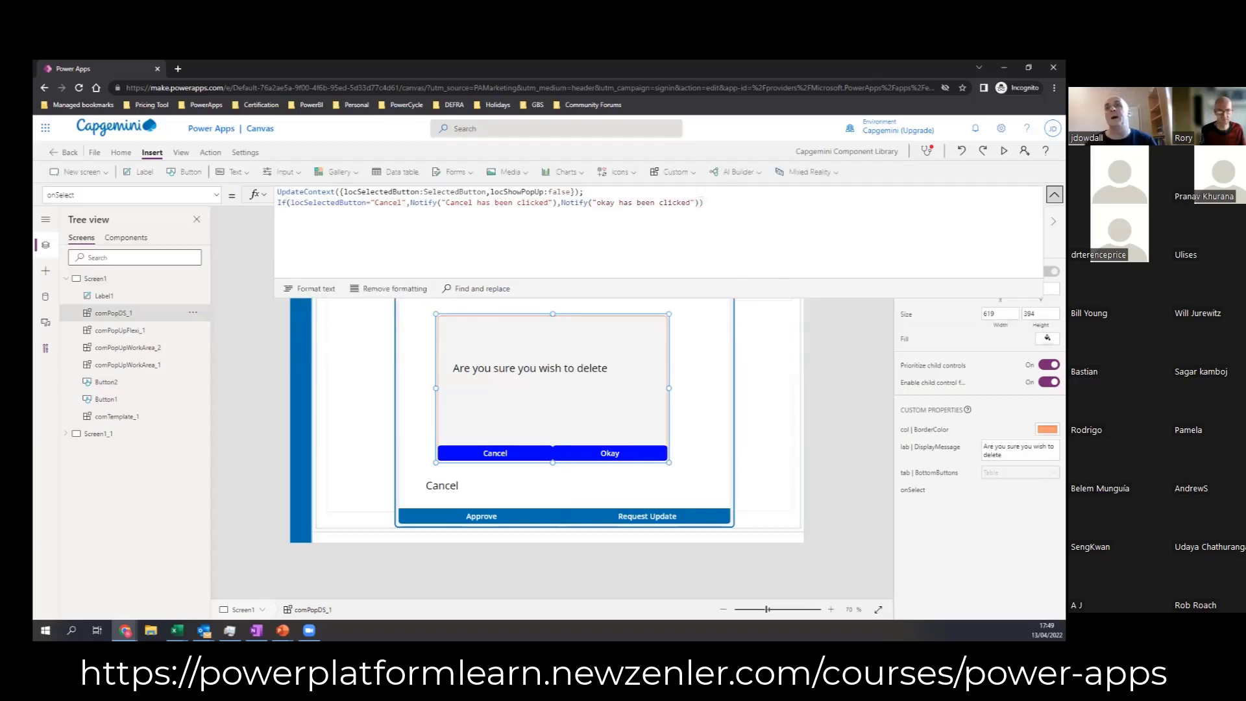
Step: Add Notify("okay has been clicked") as the else result and close the If statement in comPopDS_1's onSelect formula
click(1055, 195)
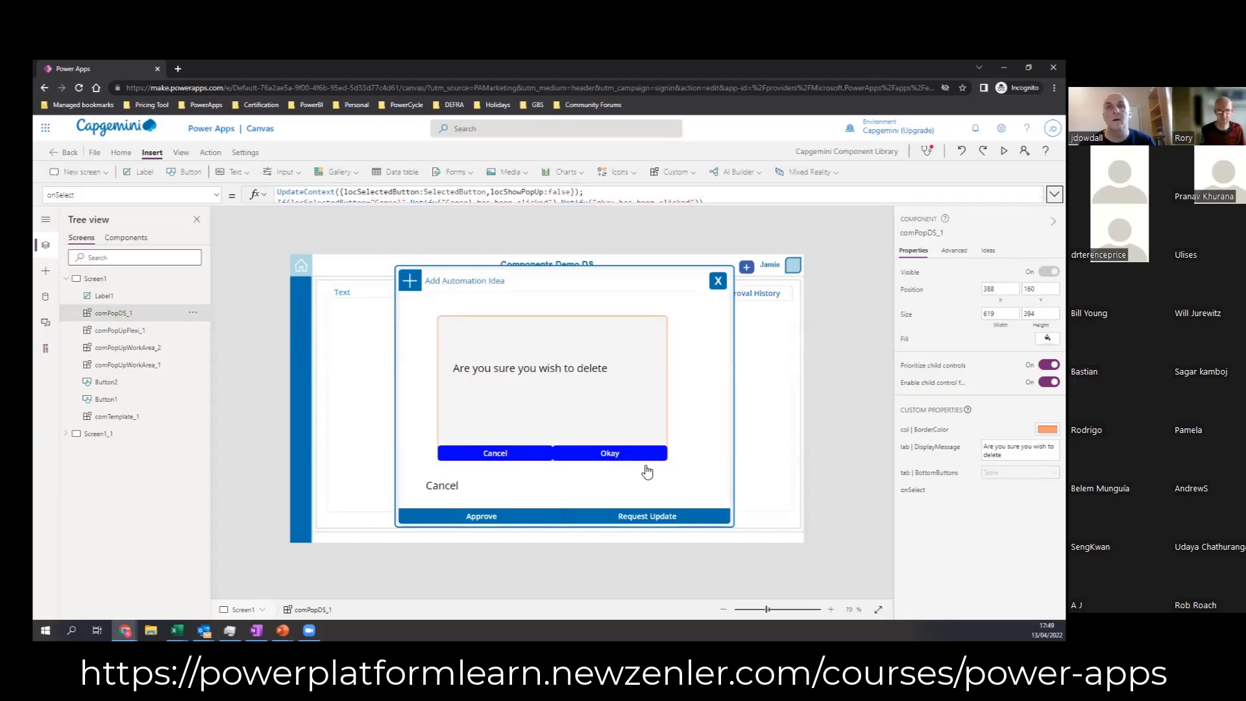
Step: Test the pop-up's Okay button on the canvas and review the If statement in comPopDS_1's onSelect formula
alt+click(634, 457)
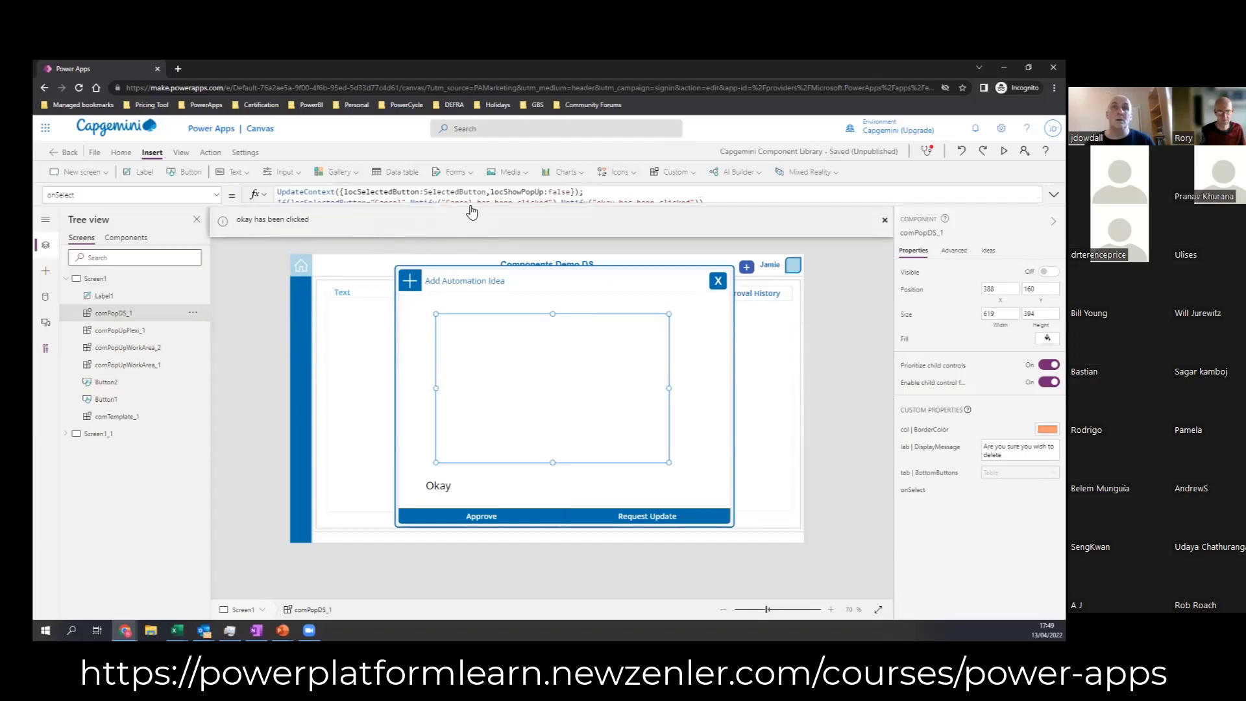
drag(472, 206, 476, 265)
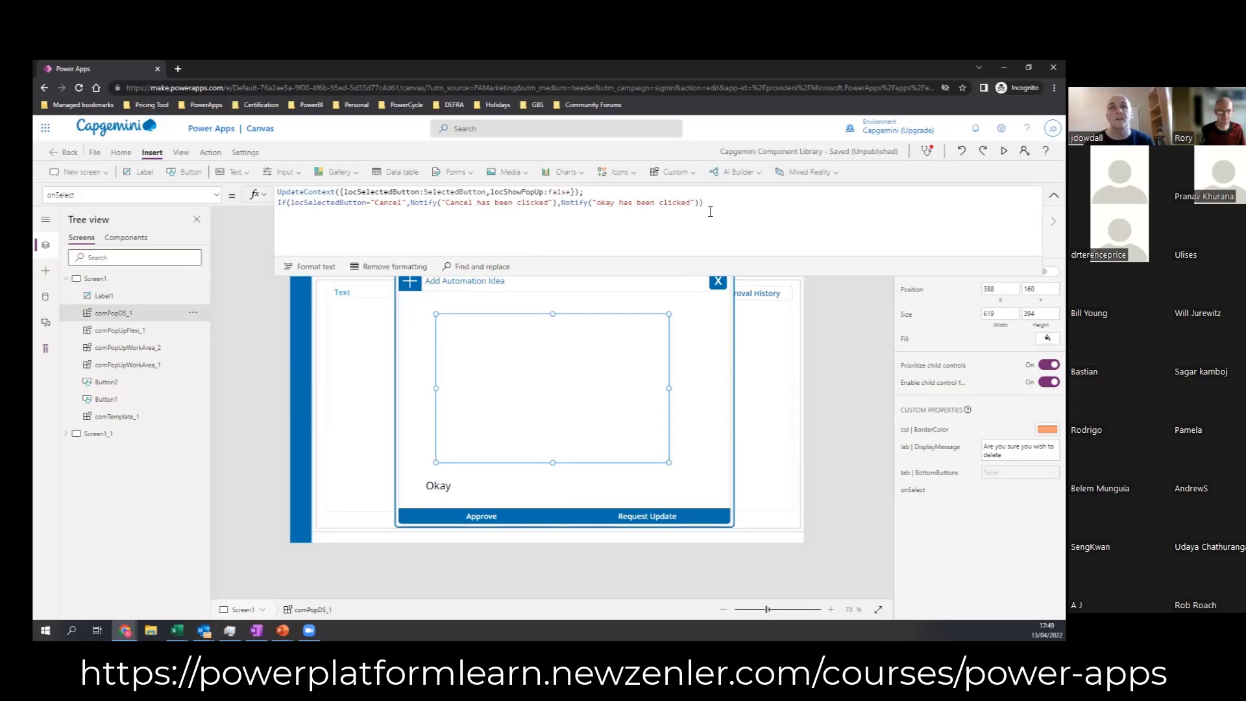
drag(717, 206, 278, 203)
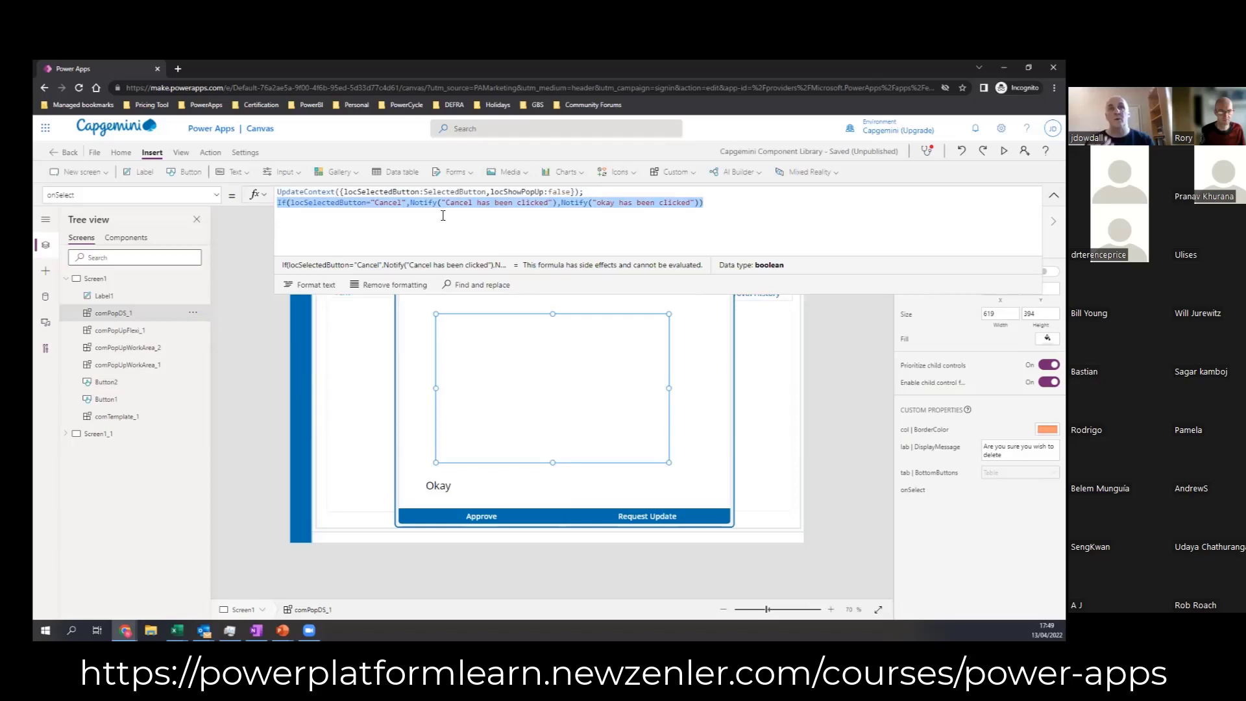
click(836, 437)
click(664, 509)
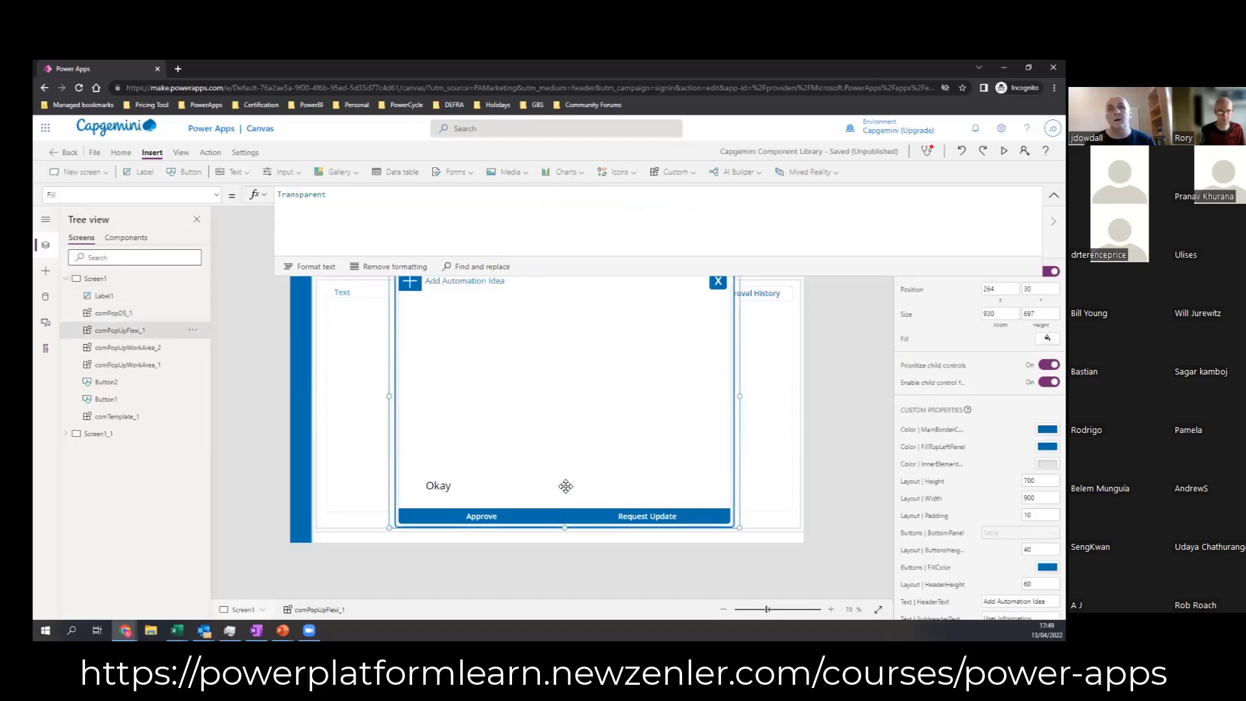
click(117, 314)
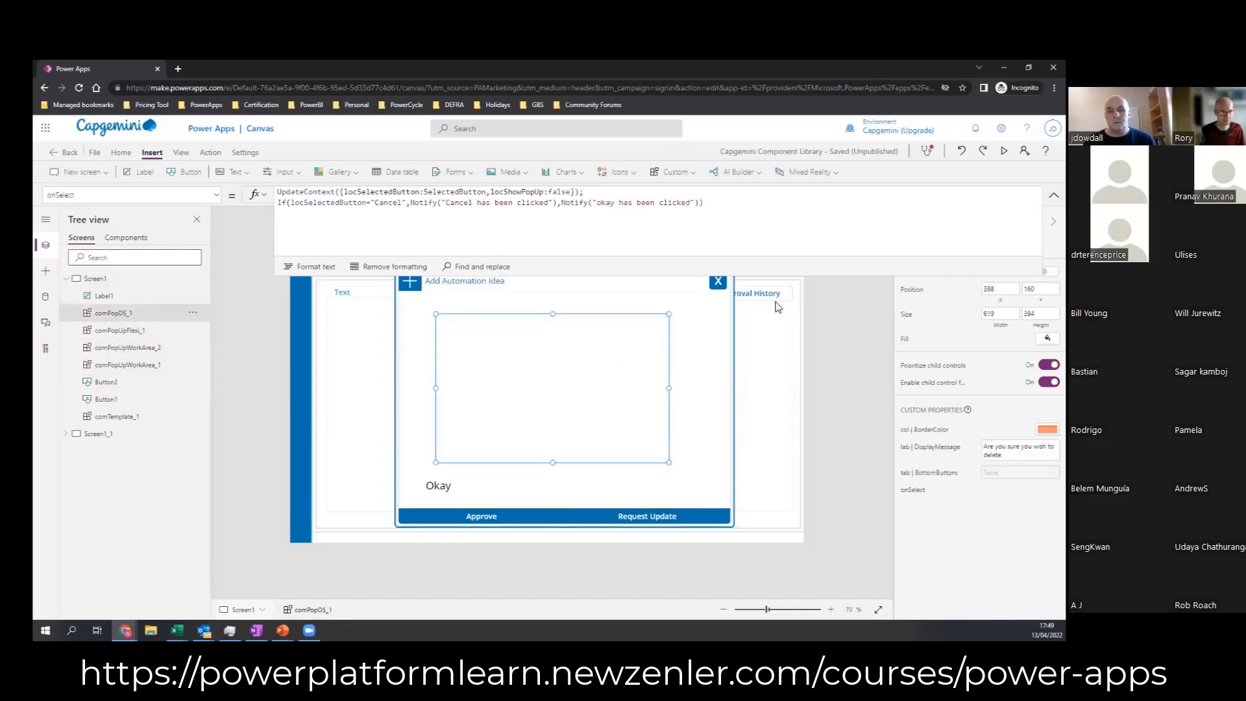
click(1054, 195)
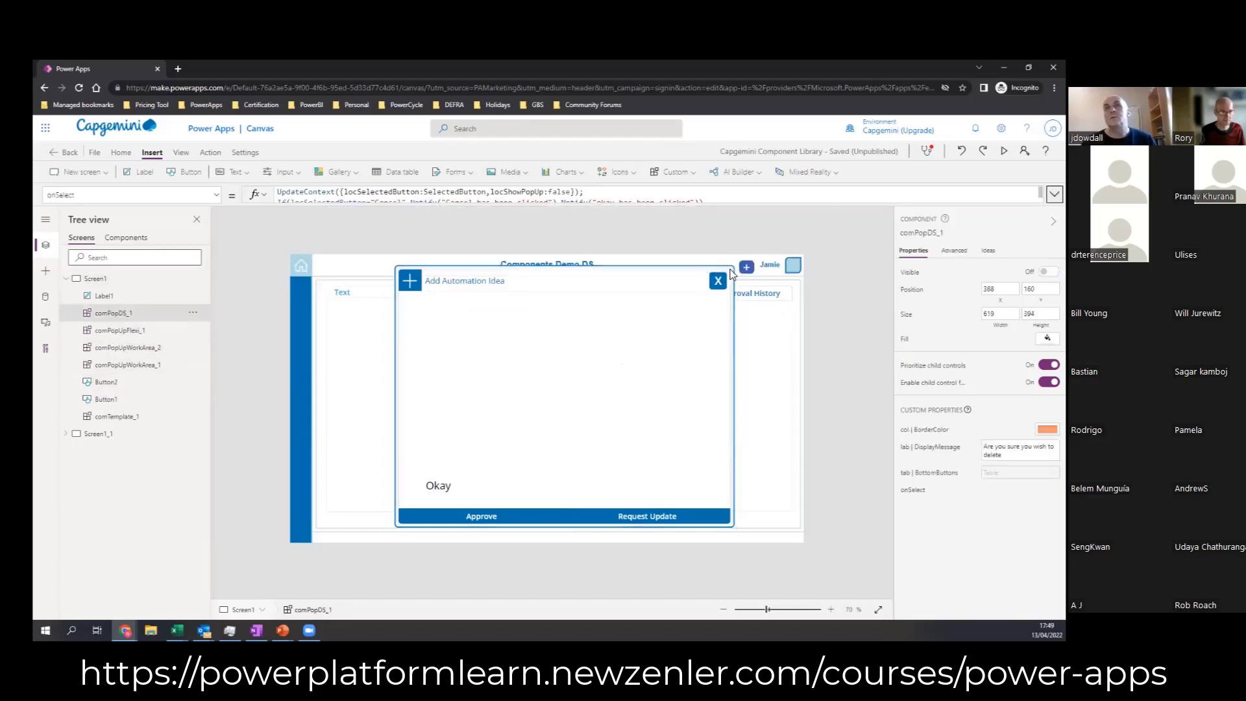
Step: Show the pop-up again and add a copy of the Okay record as a third entry in comPopDS_1's tabBottomButtons table
alt+click(748, 269)
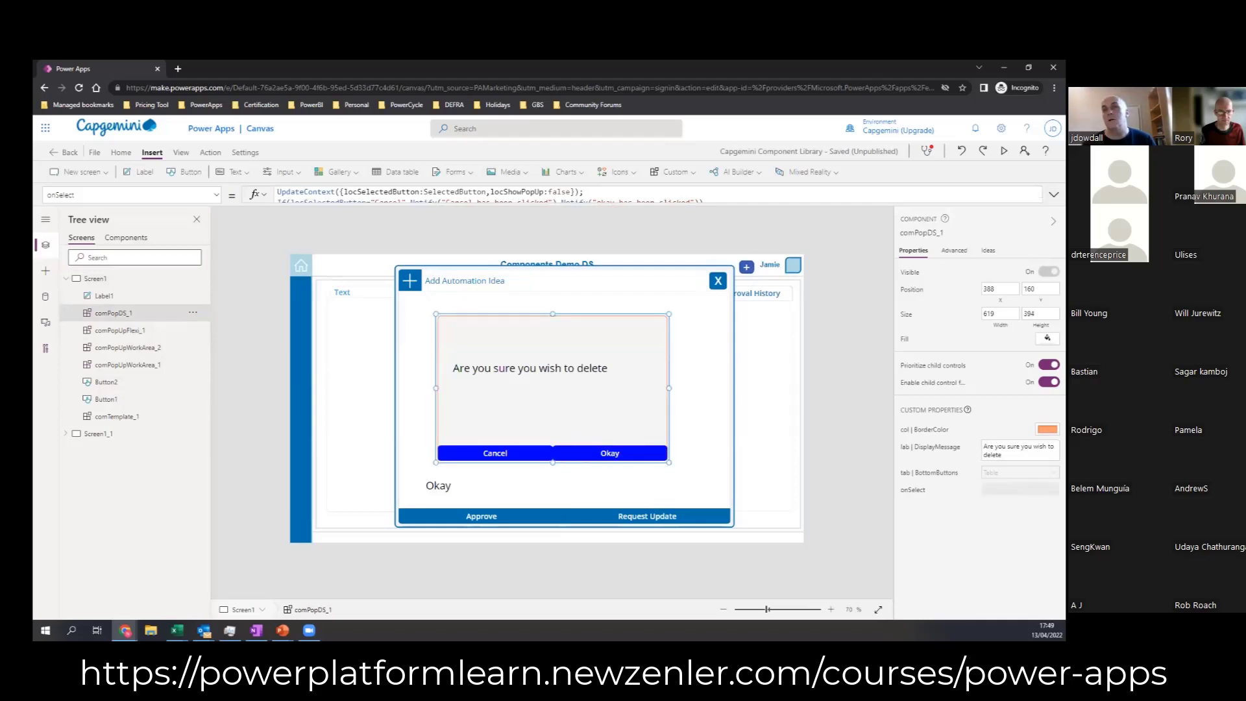
click(929, 473)
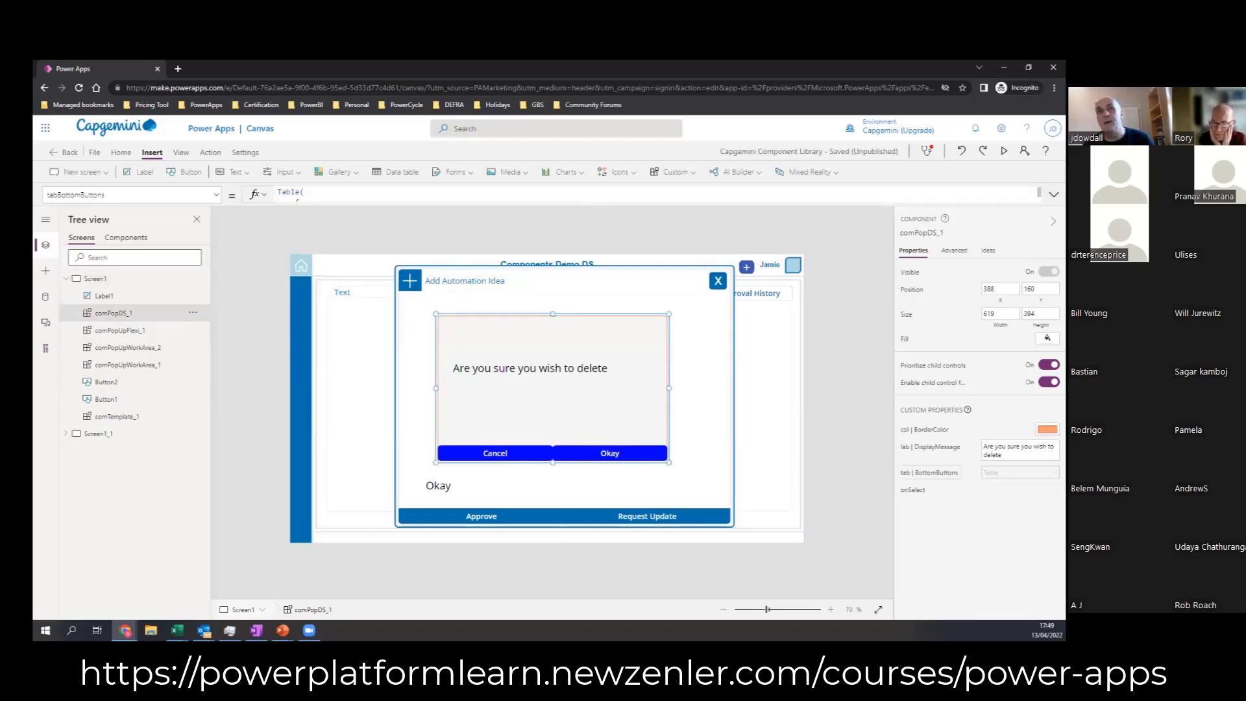
drag(501, 220, 479, 548)
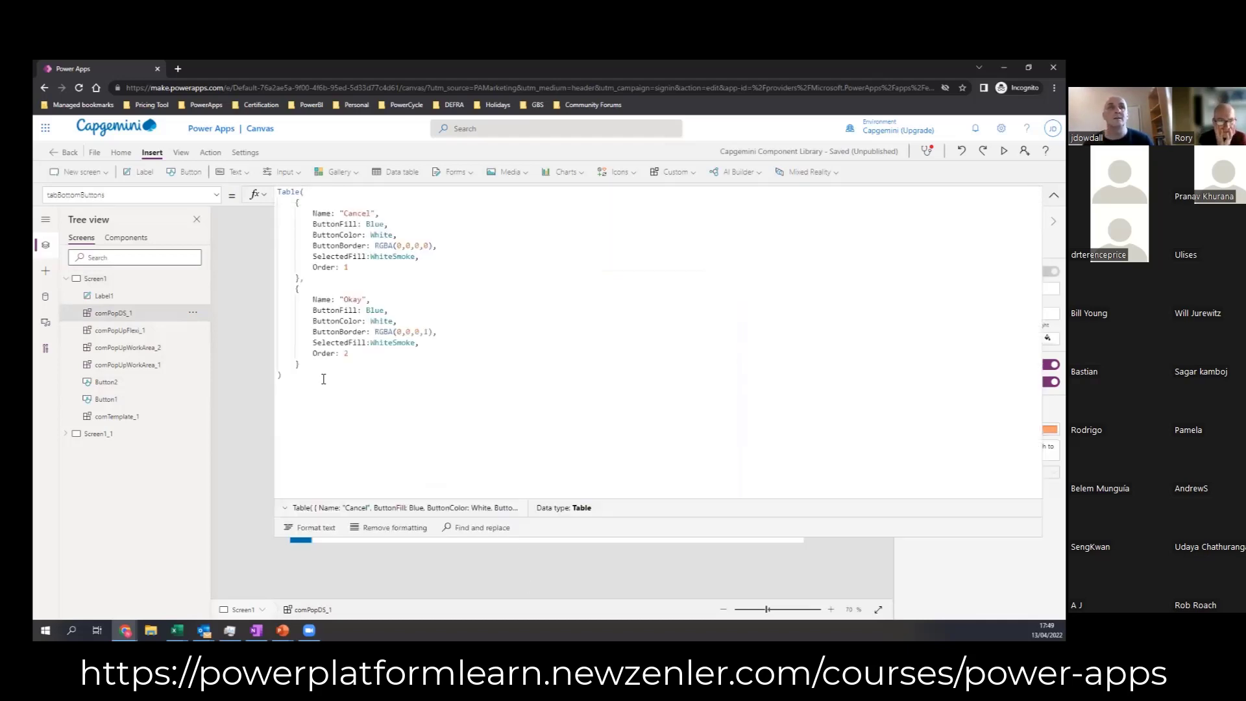
drag(304, 365, 298, 288)
key(ctrl+c)
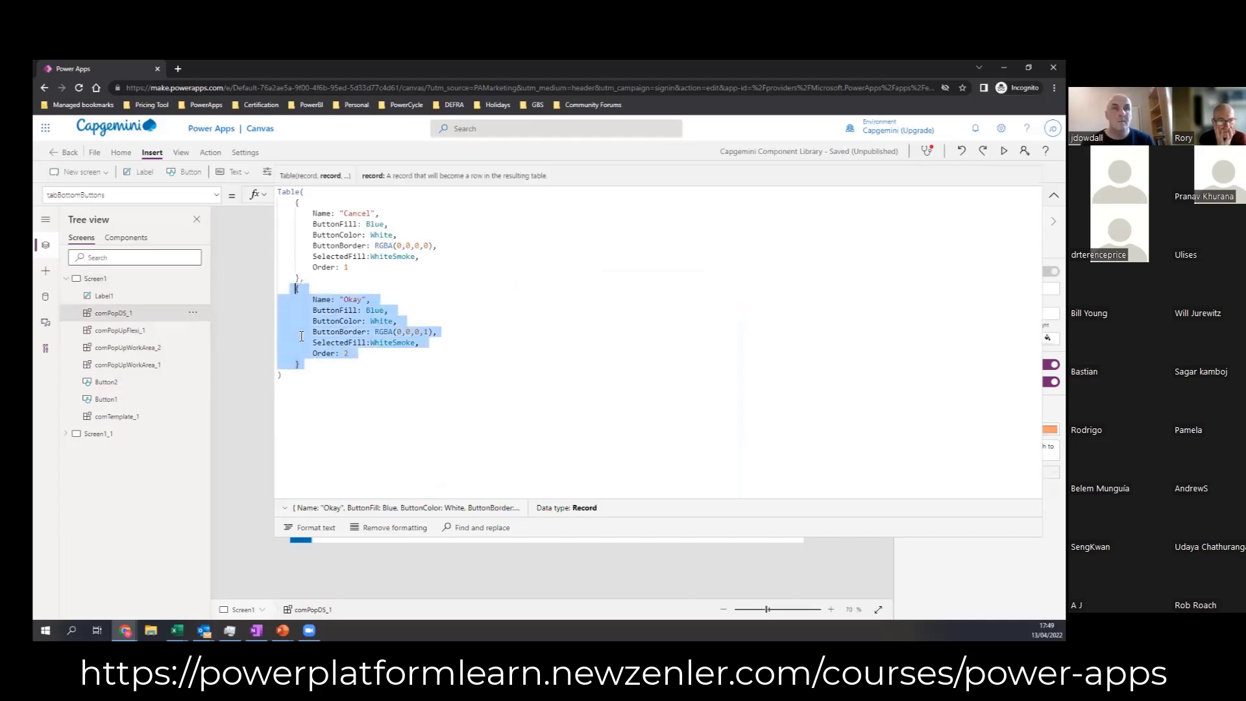
click(306, 364)
text(,)
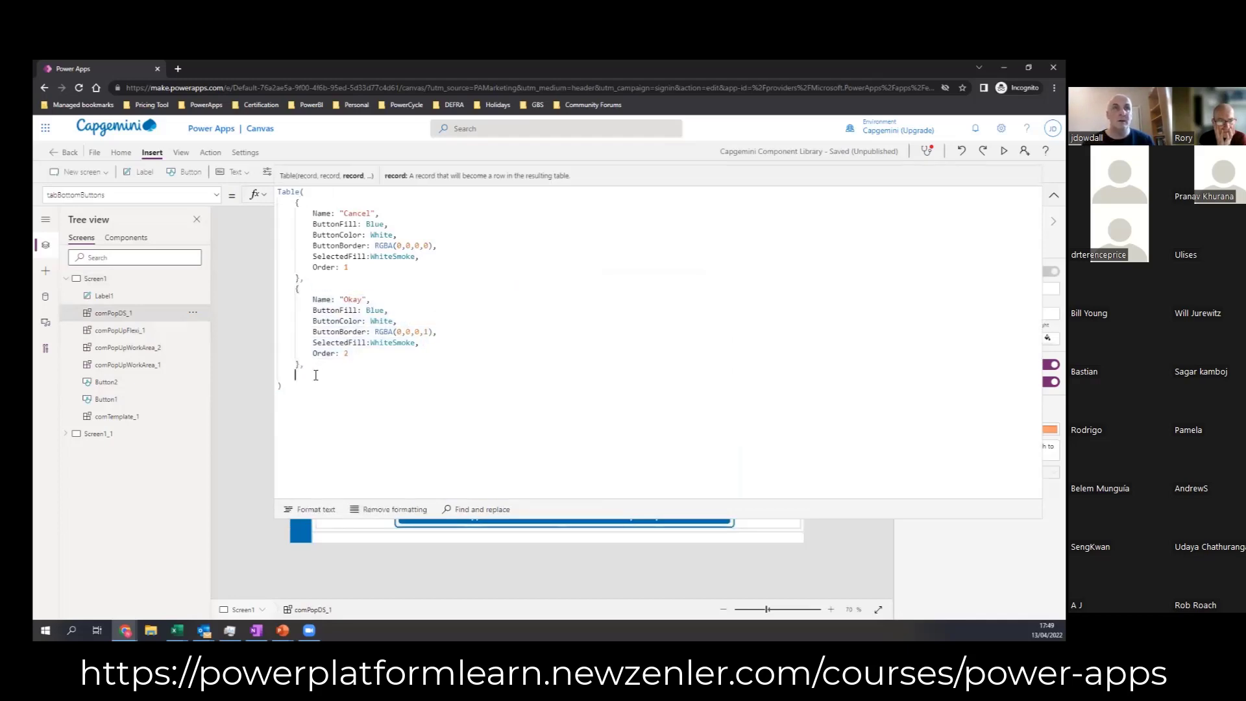
key(Return)
key(ctrl+v)
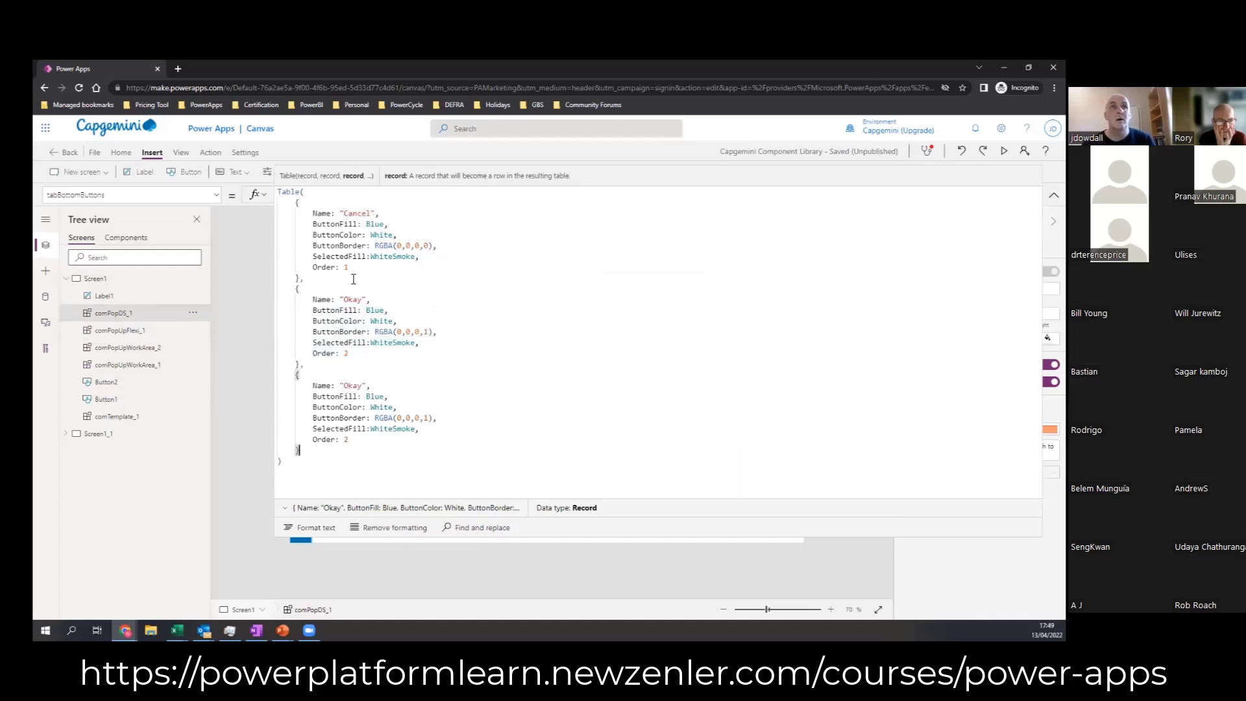
Step: Name the third button record Goodnight and move the comPopDS_1 pop-up to about X 373, Y 217
drag(364, 386, 345, 386)
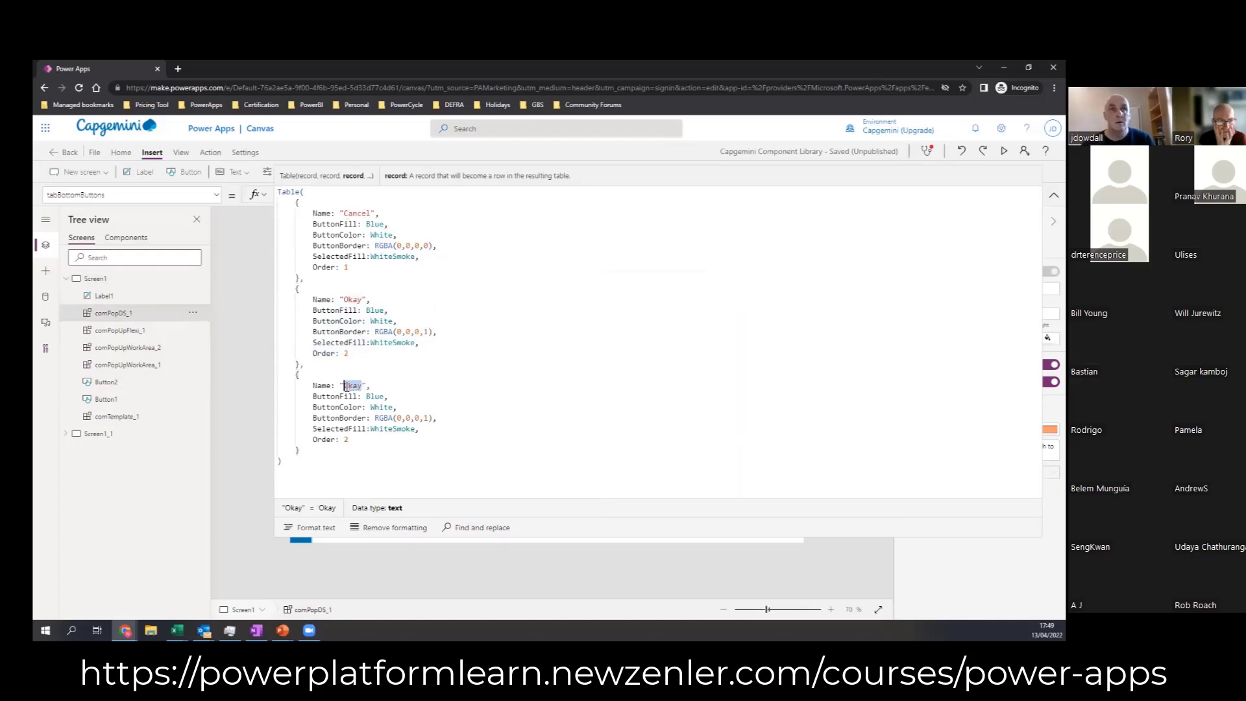
text(C)
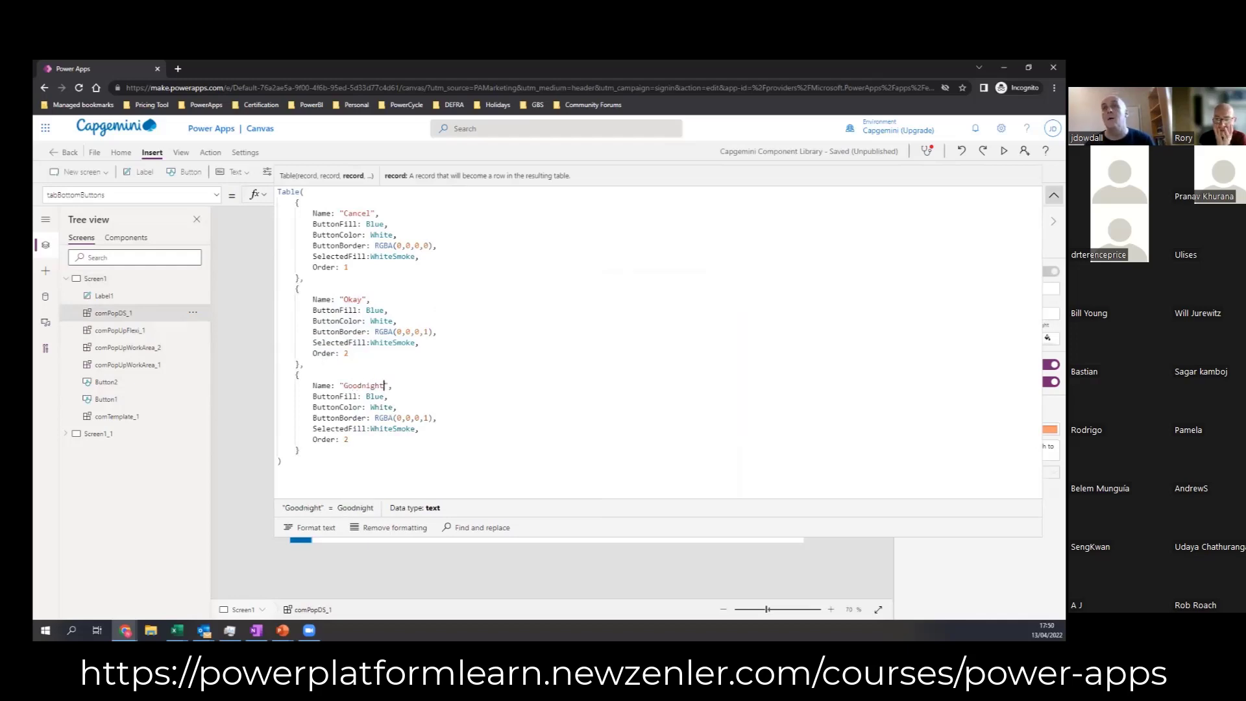
click(1054, 195)
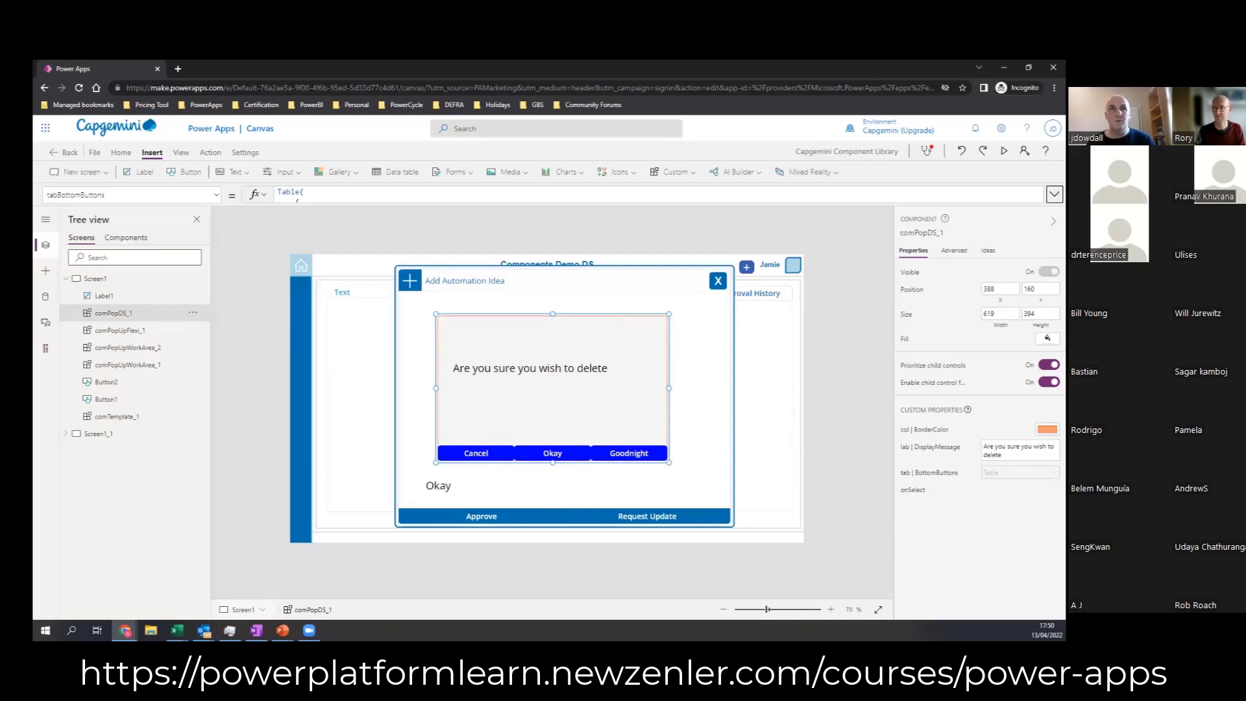
drag(554, 376, 552, 403)
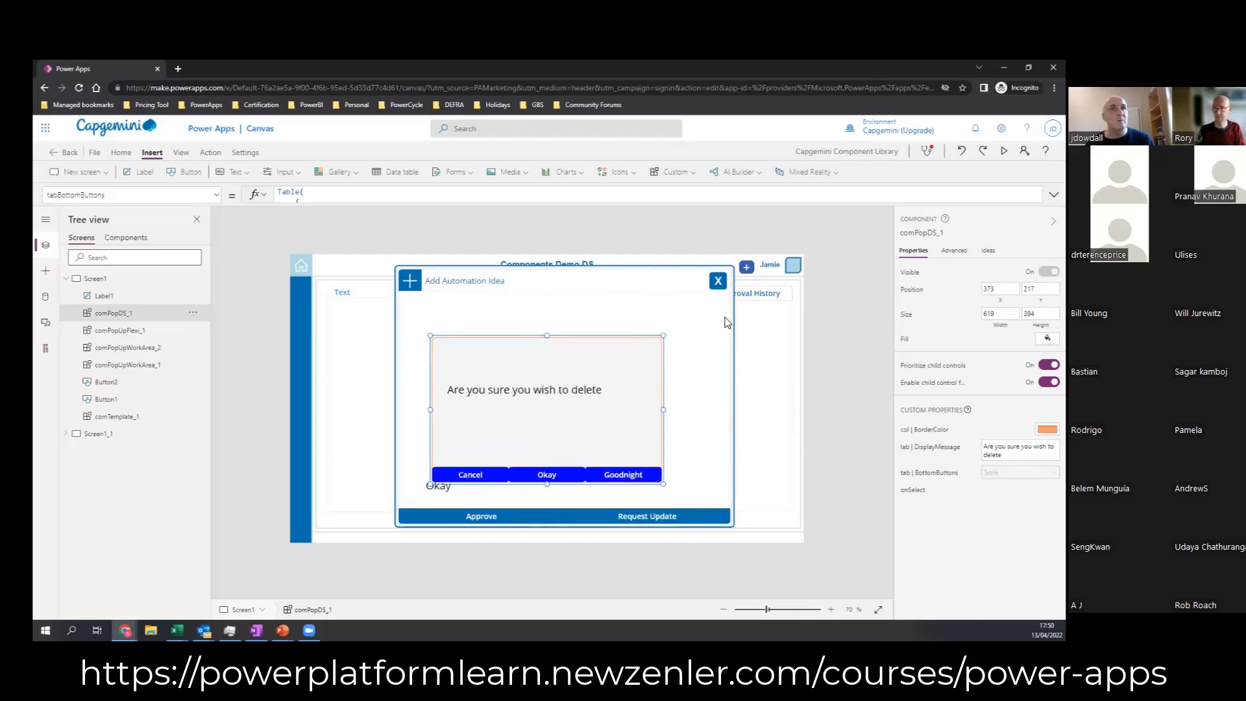